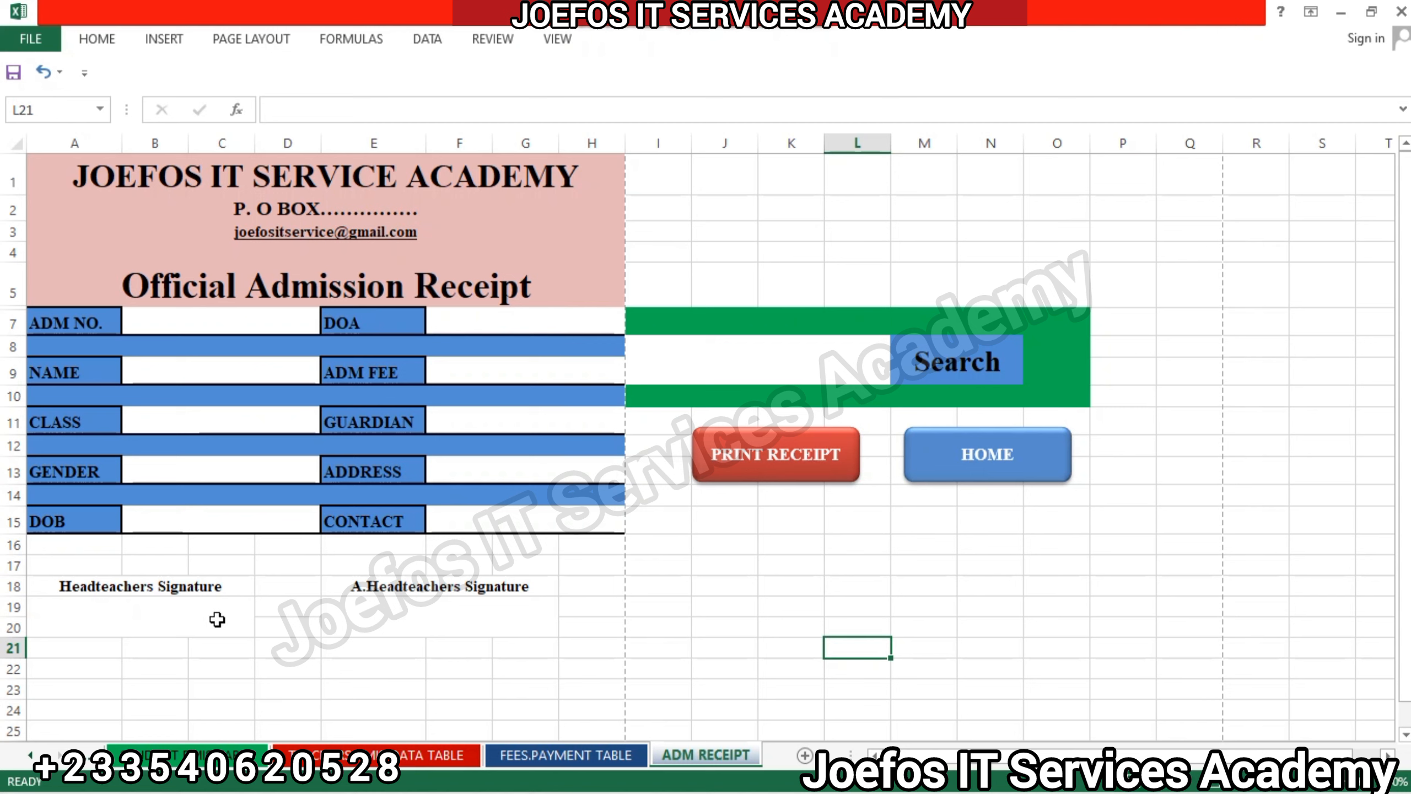
click(152, 607)
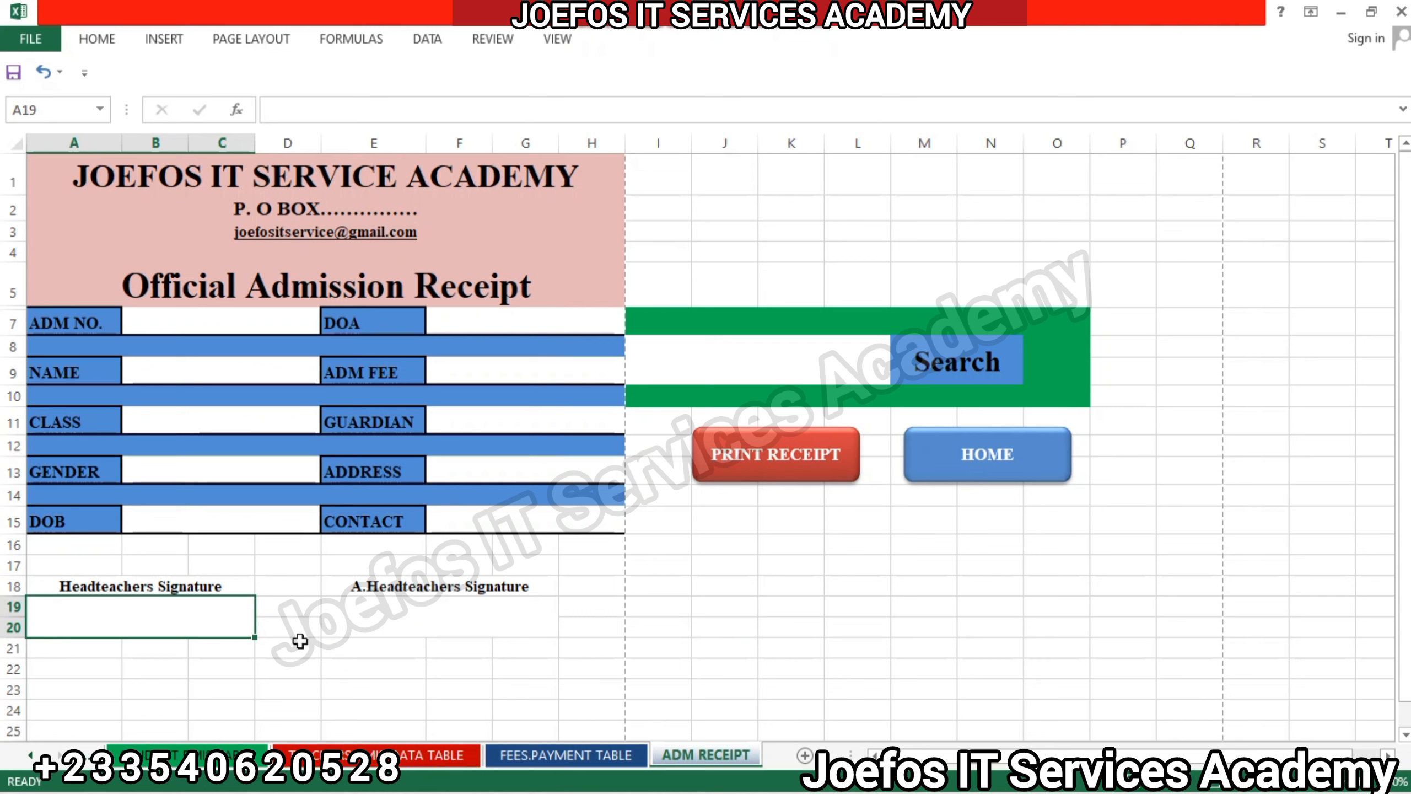
click(366, 623)
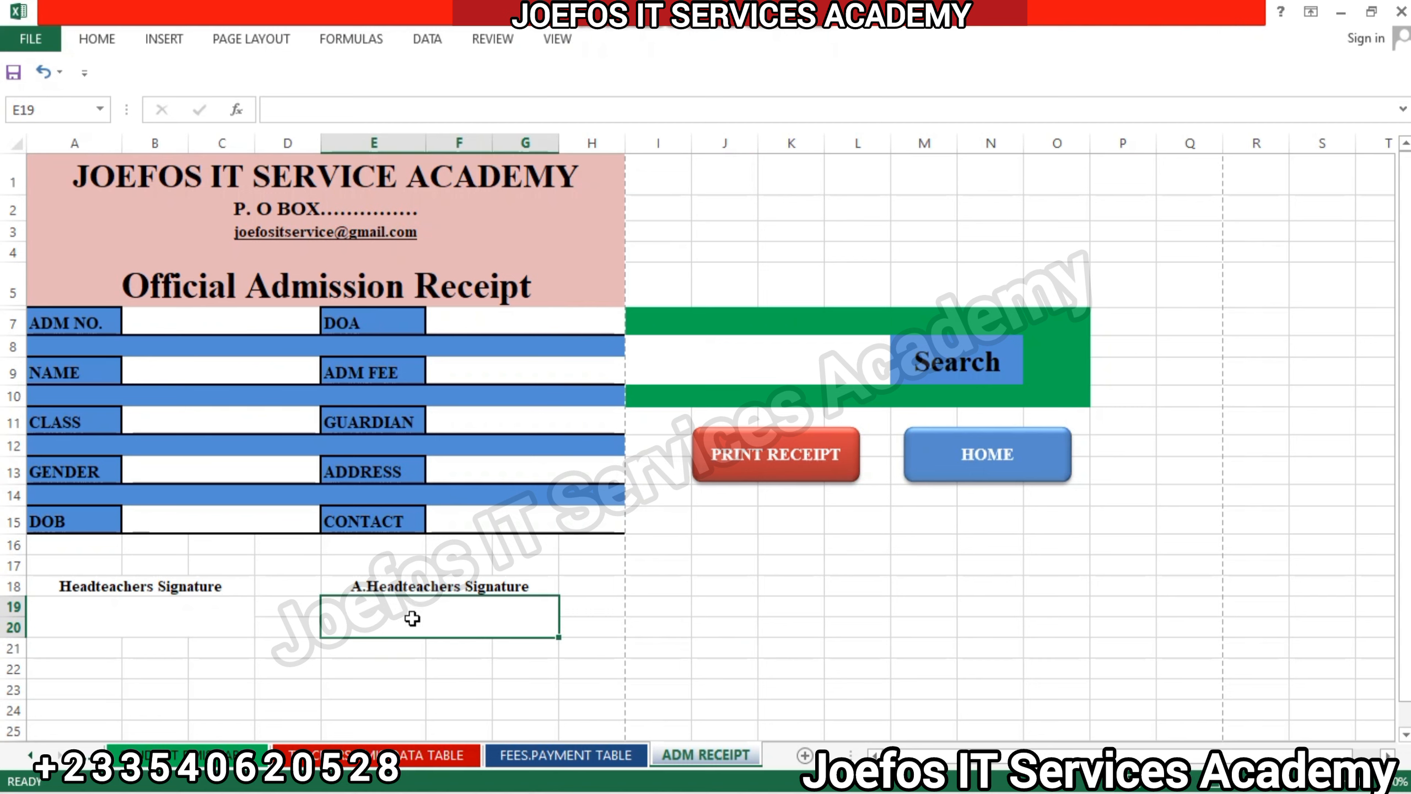
click(194, 623)
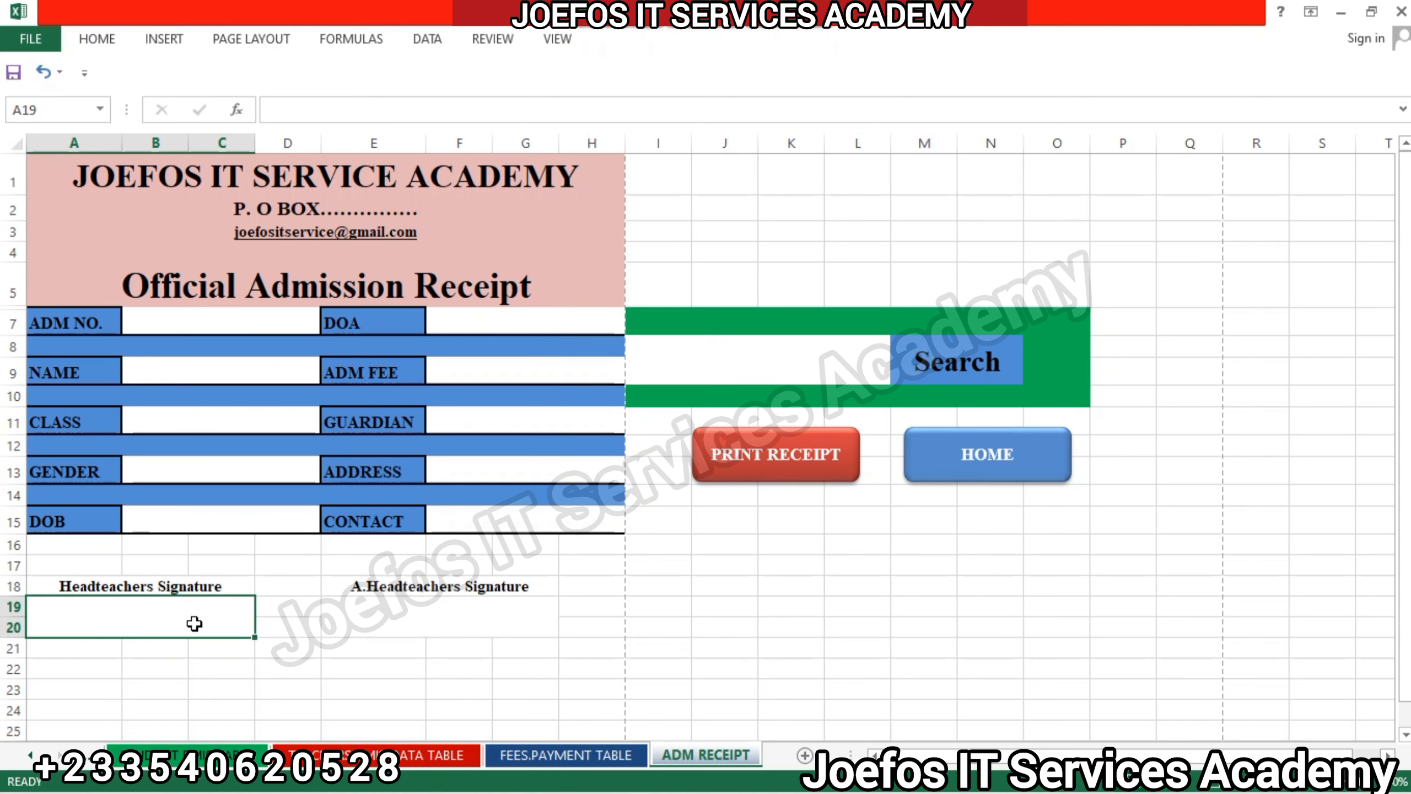
click(396, 623)
click(115, 602)
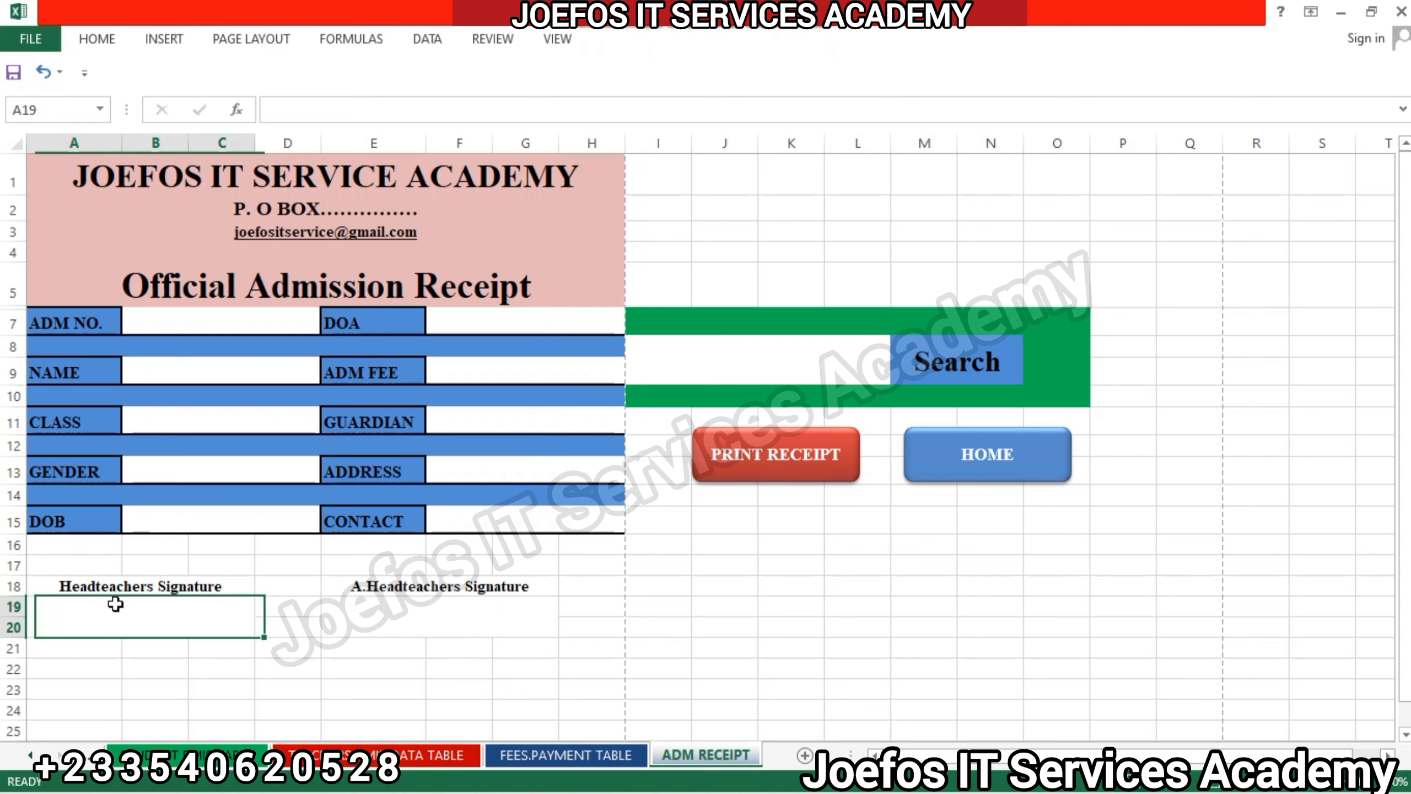
click(482, 618)
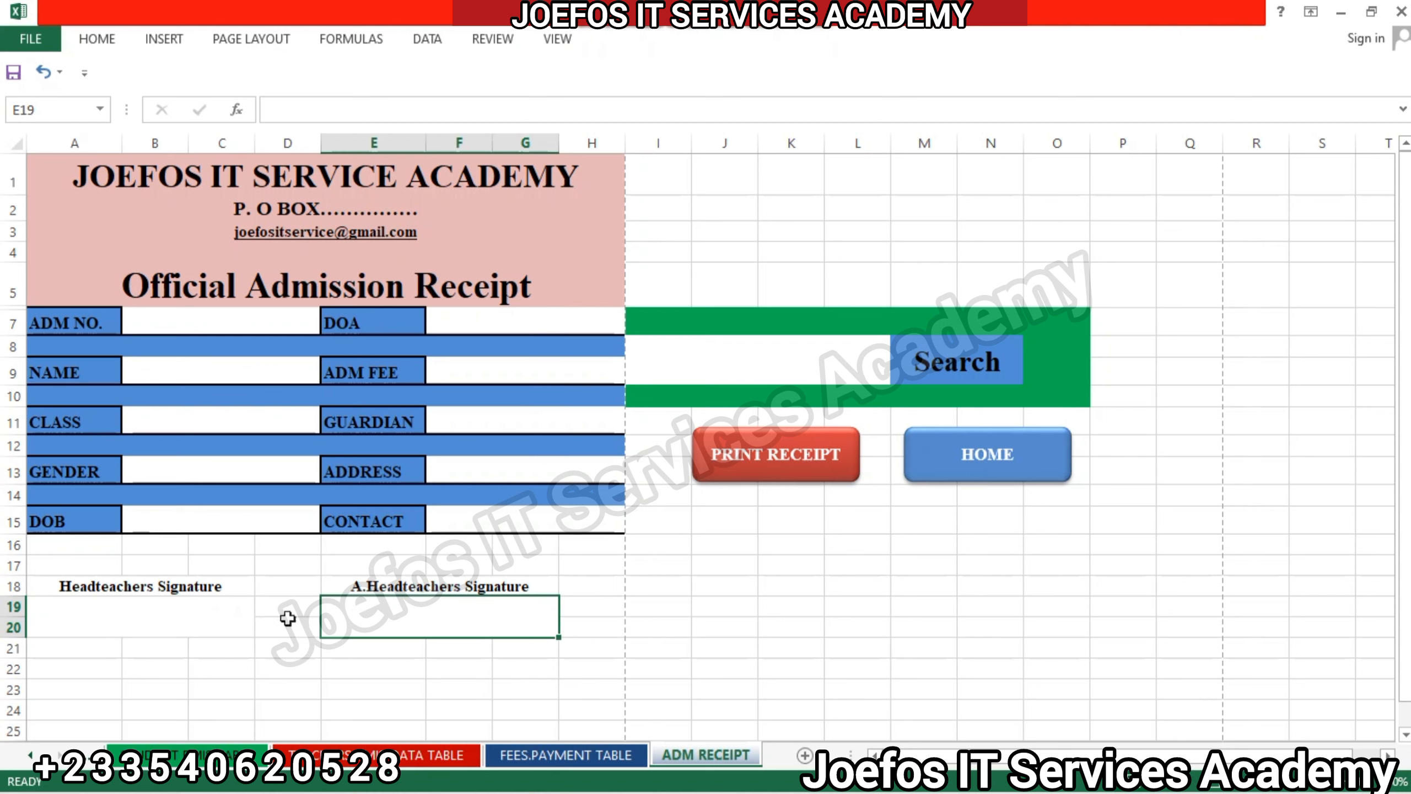
click(137, 612)
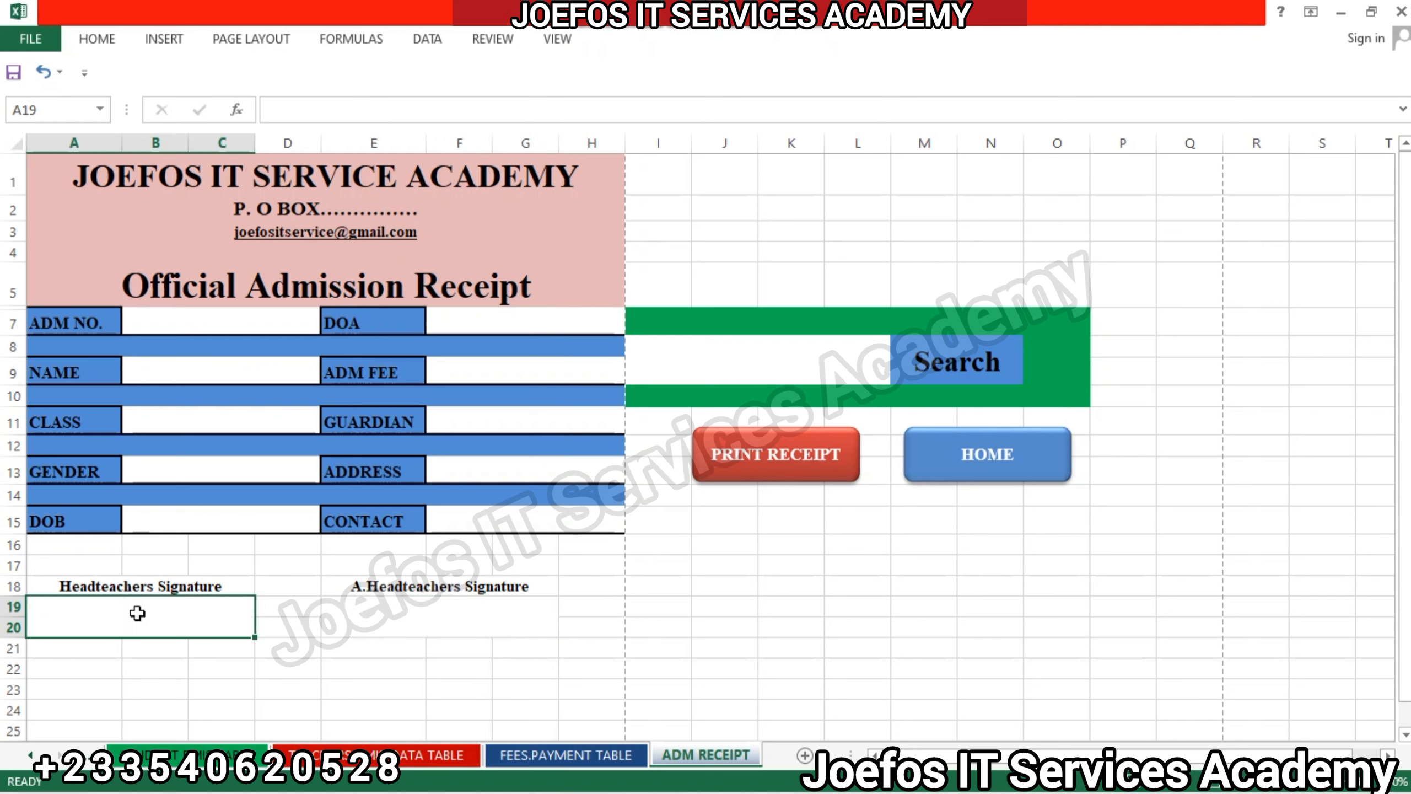
click(345, 623)
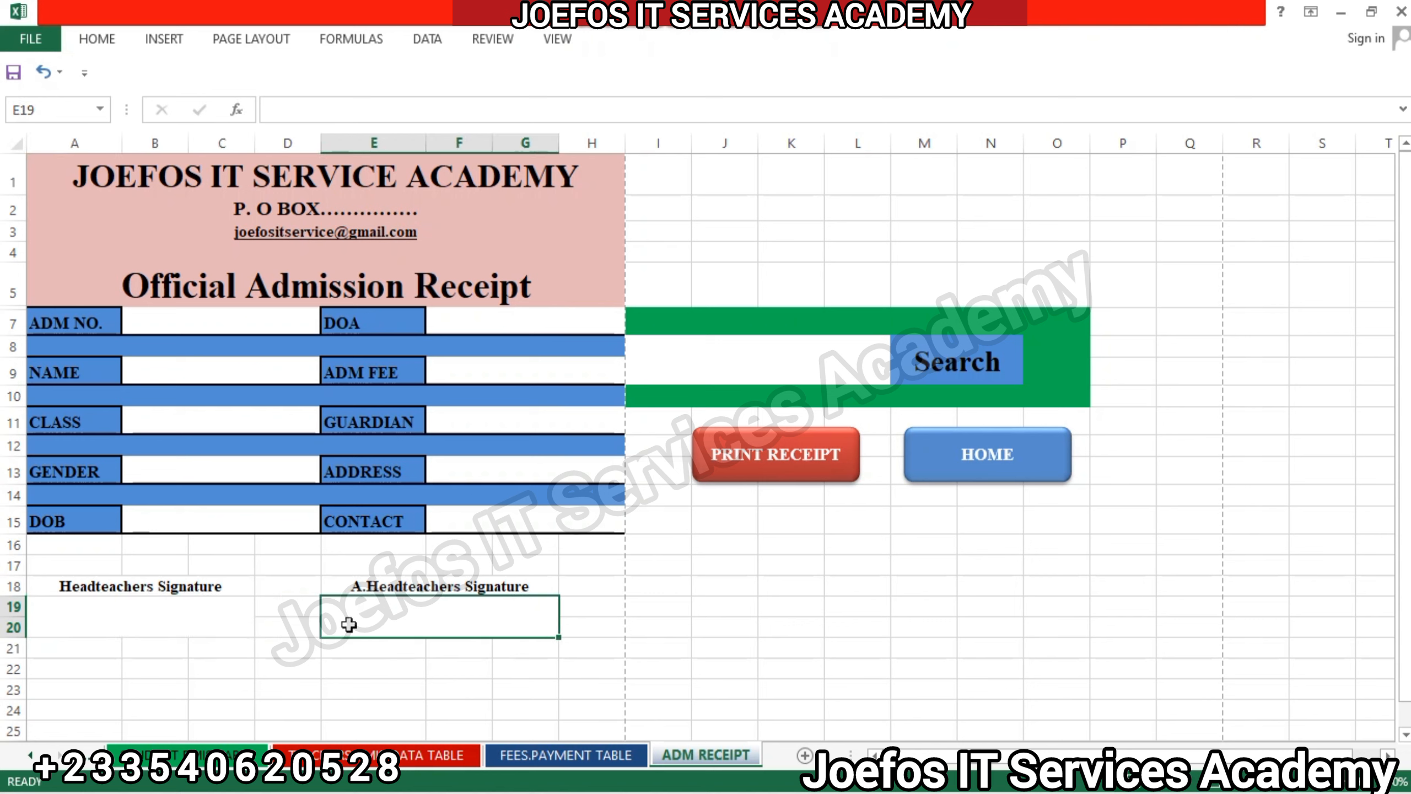
Apply a top and bottom border to the merged box A19 under Headteachers Signature.
click(171, 621)
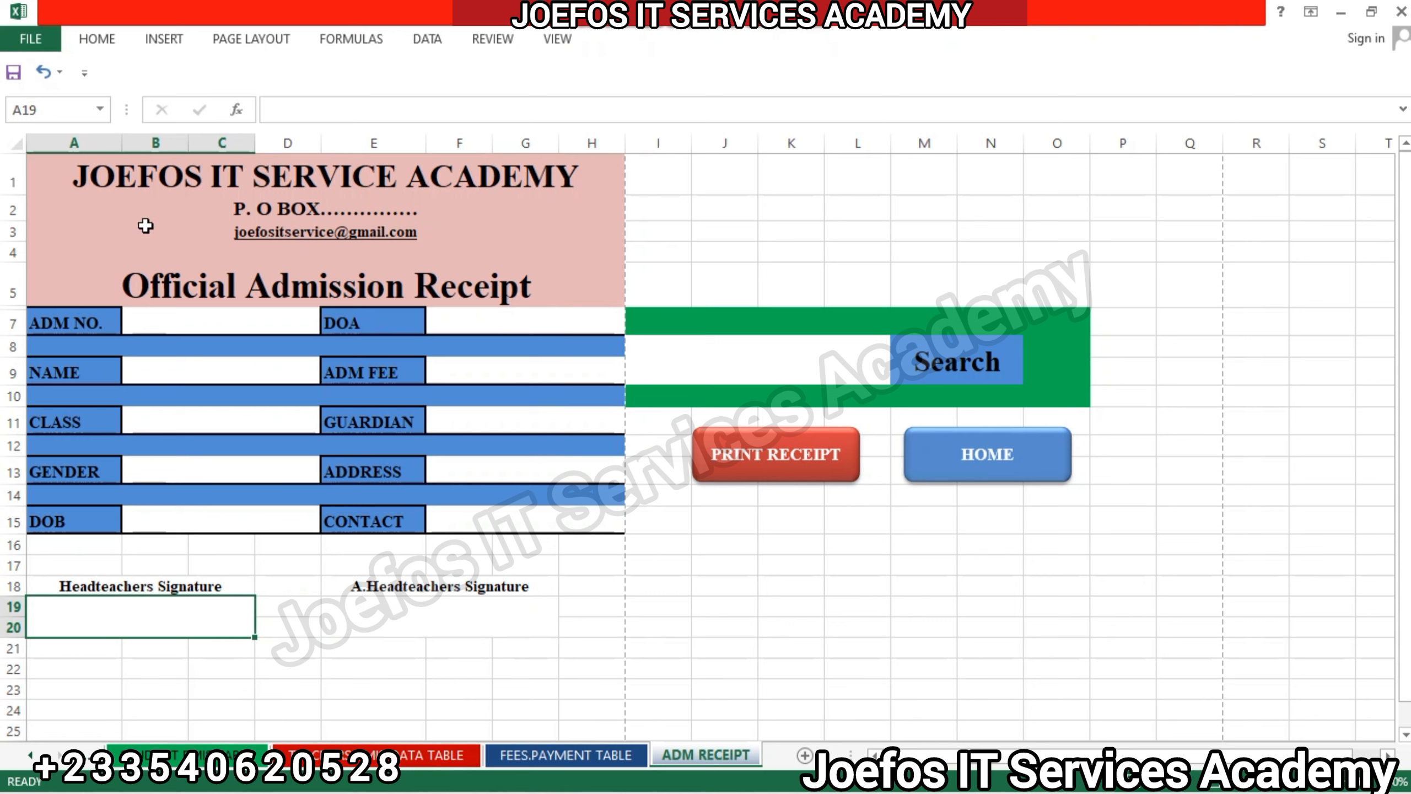
click(97, 41)
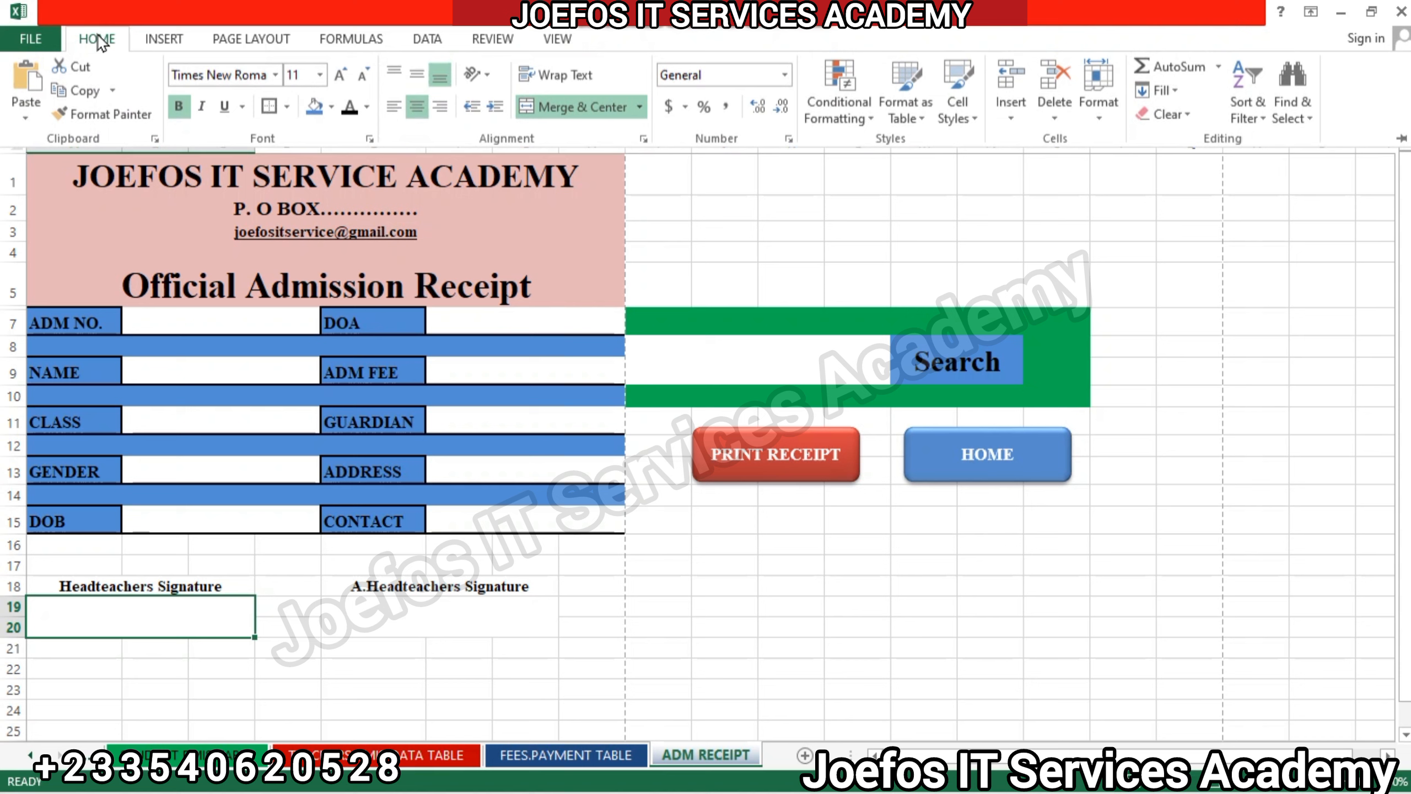
click(287, 107)
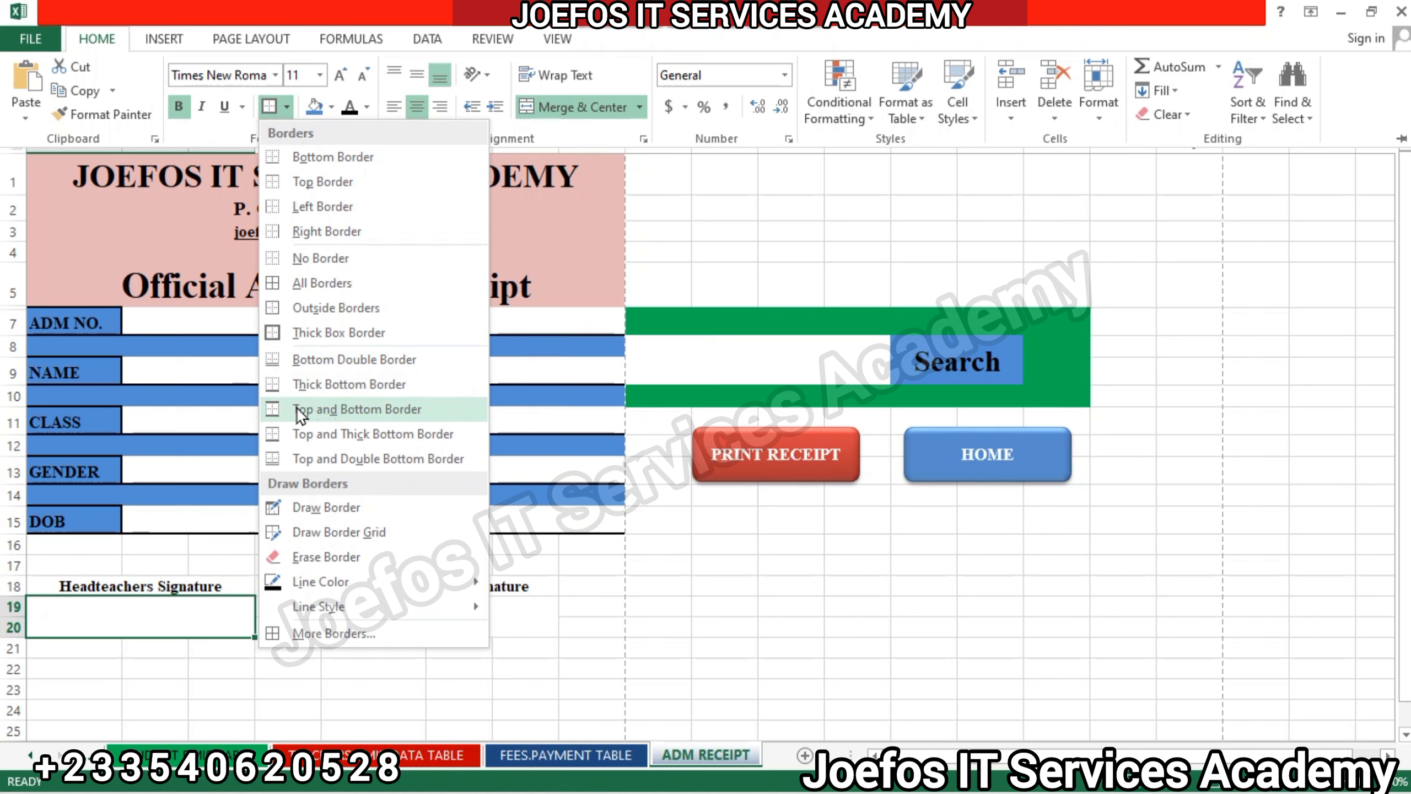
click(332, 412)
key(ctrl+F1)
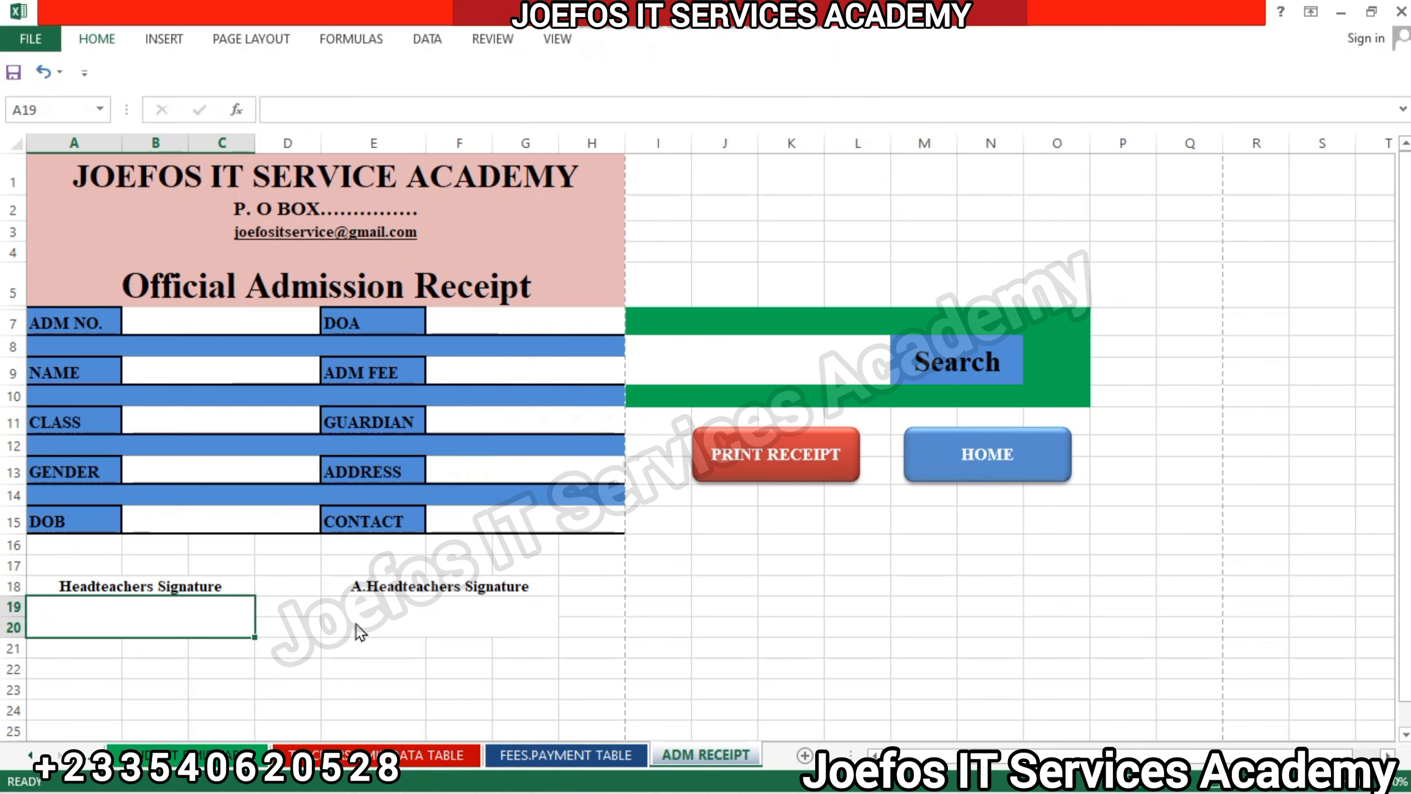
Apply the same top and bottom border to the merged box E19 under A.Headteachers Signature.
click(359, 625)
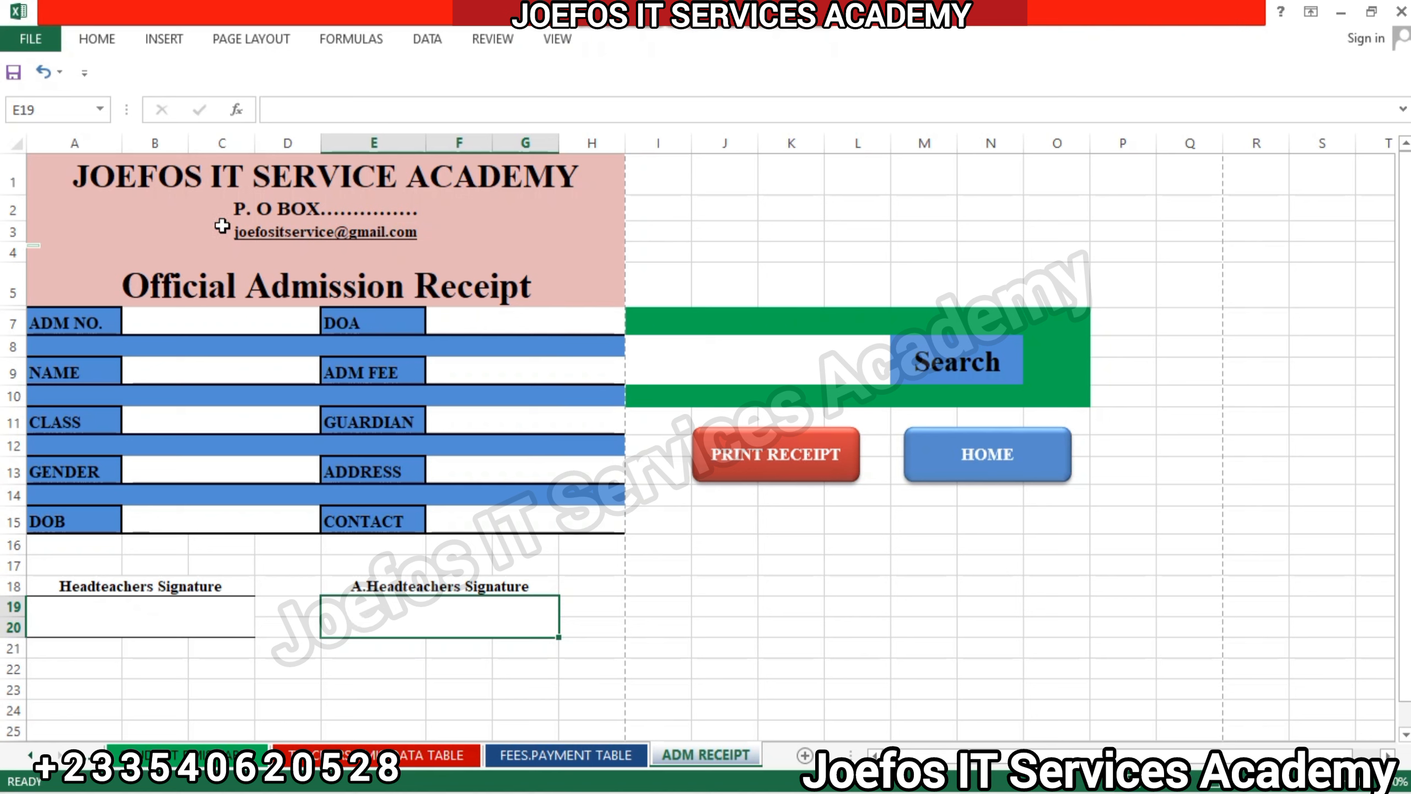
click(110, 38)
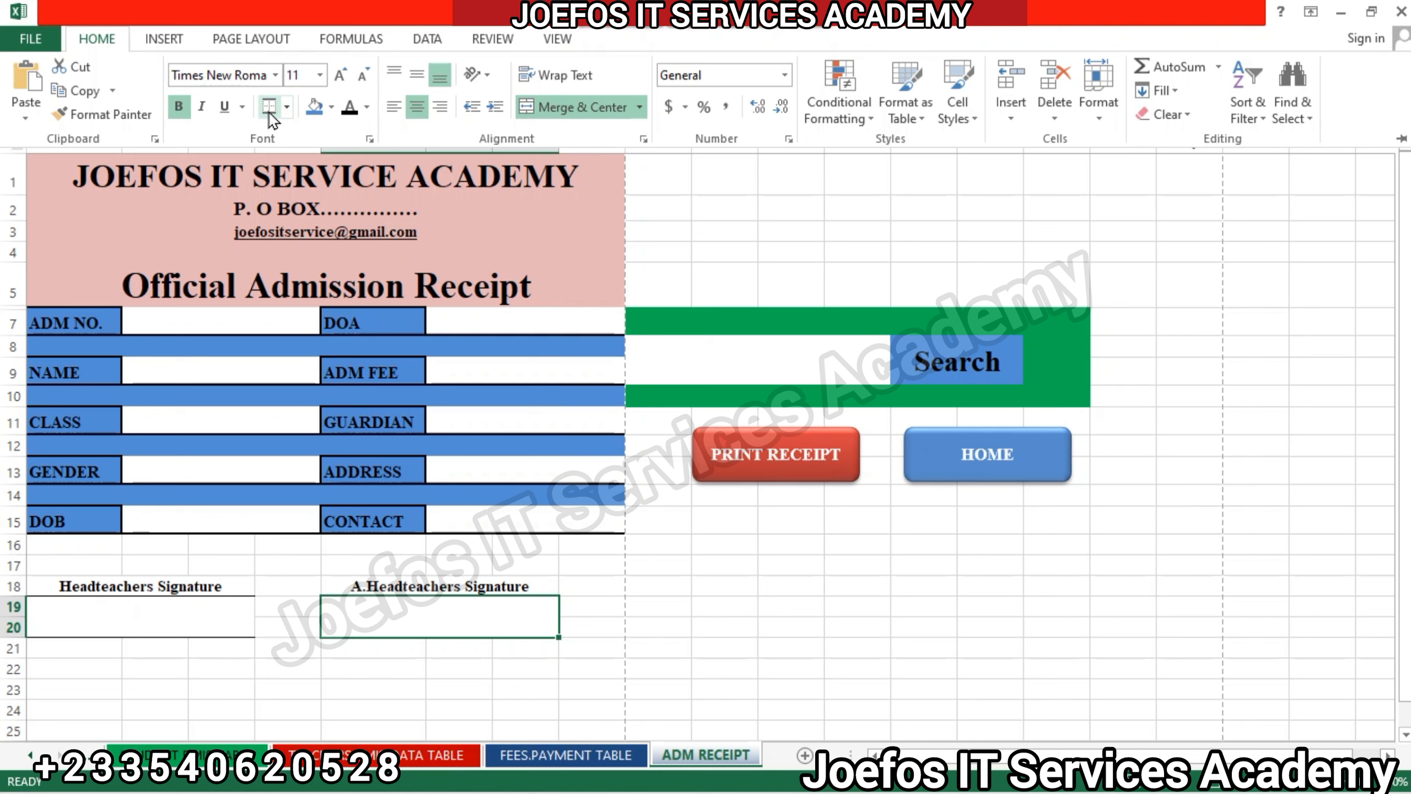
click(603, 594)
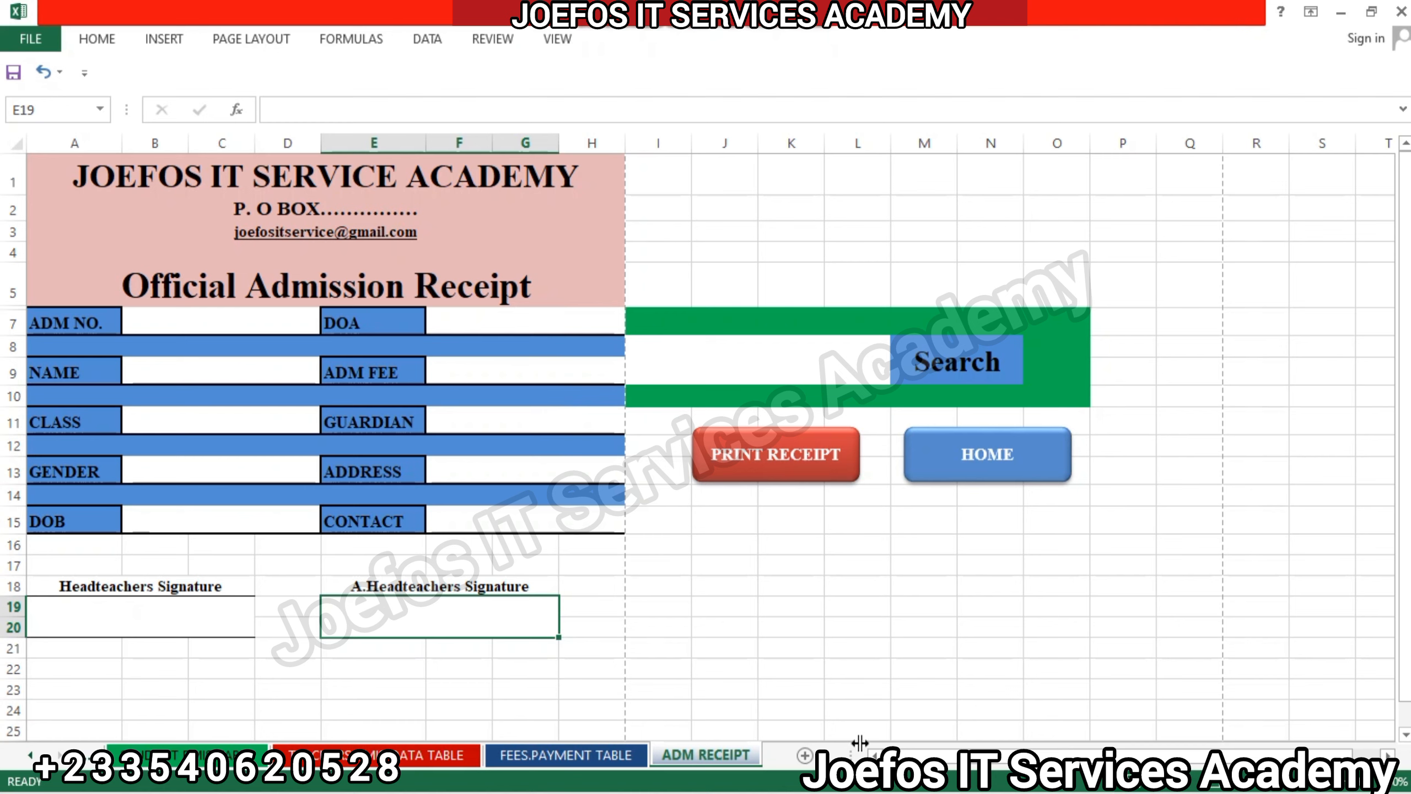
Add a new worksheet after ADM RECEIPT and rename it FEES PAY. RECEIPT.
click(805, 754)
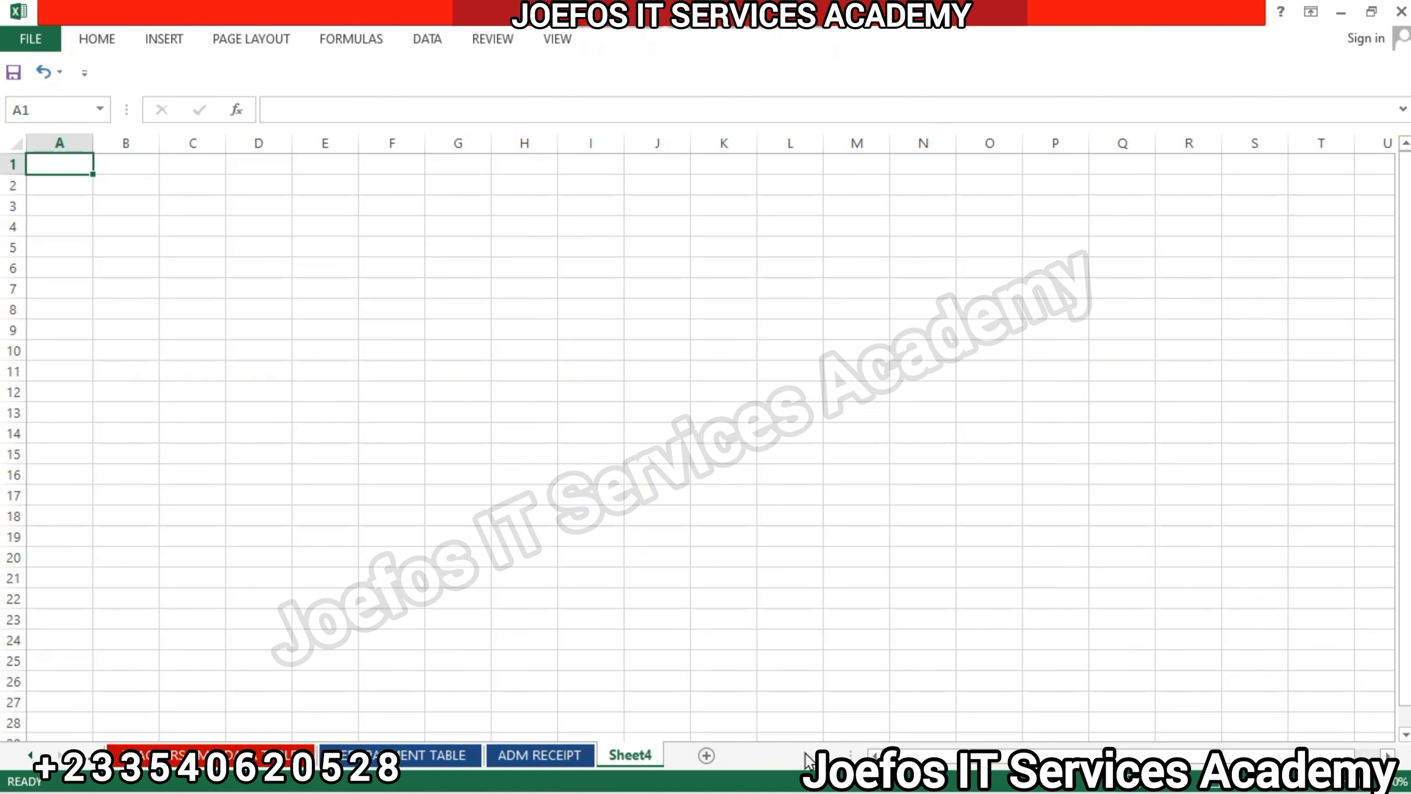
double_click(631, 756)
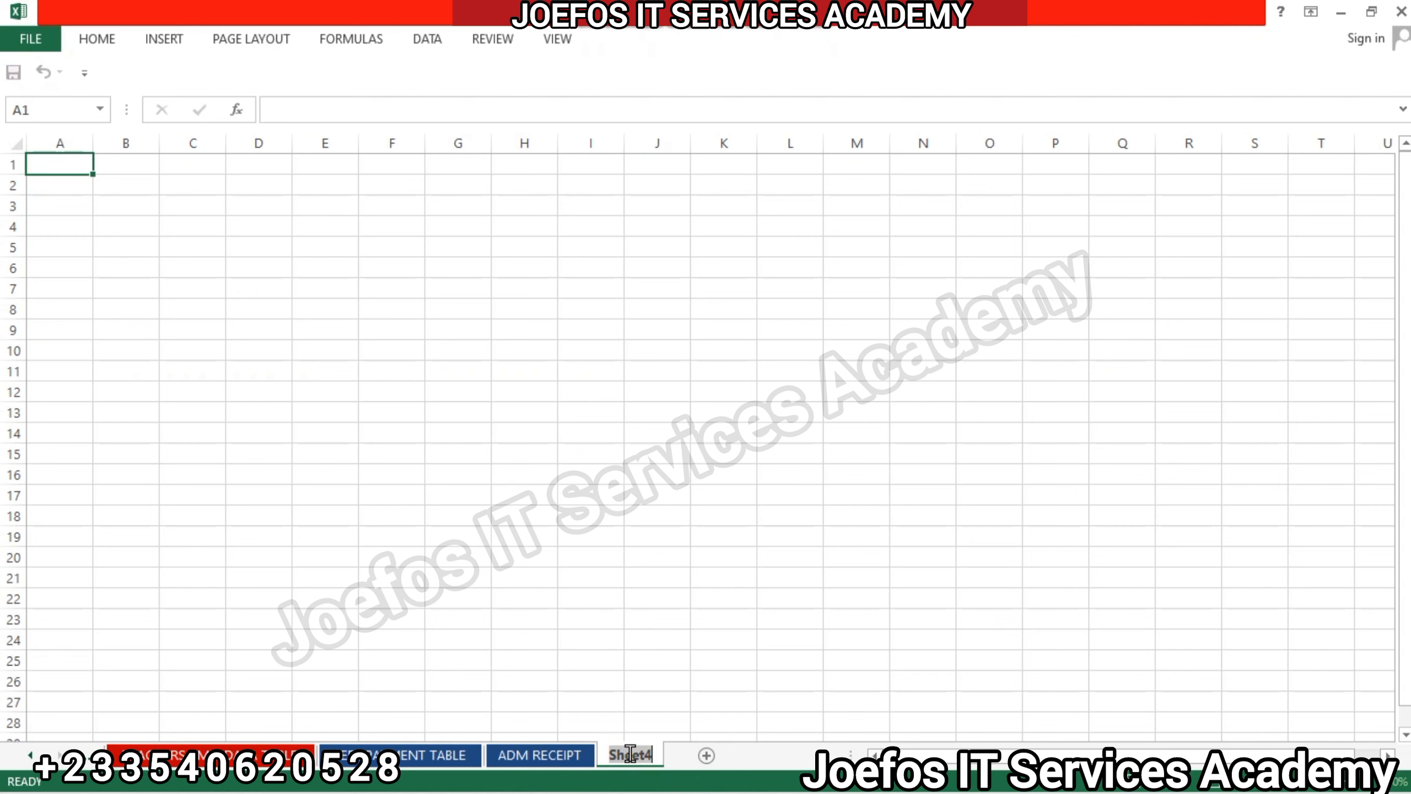
text(FE)
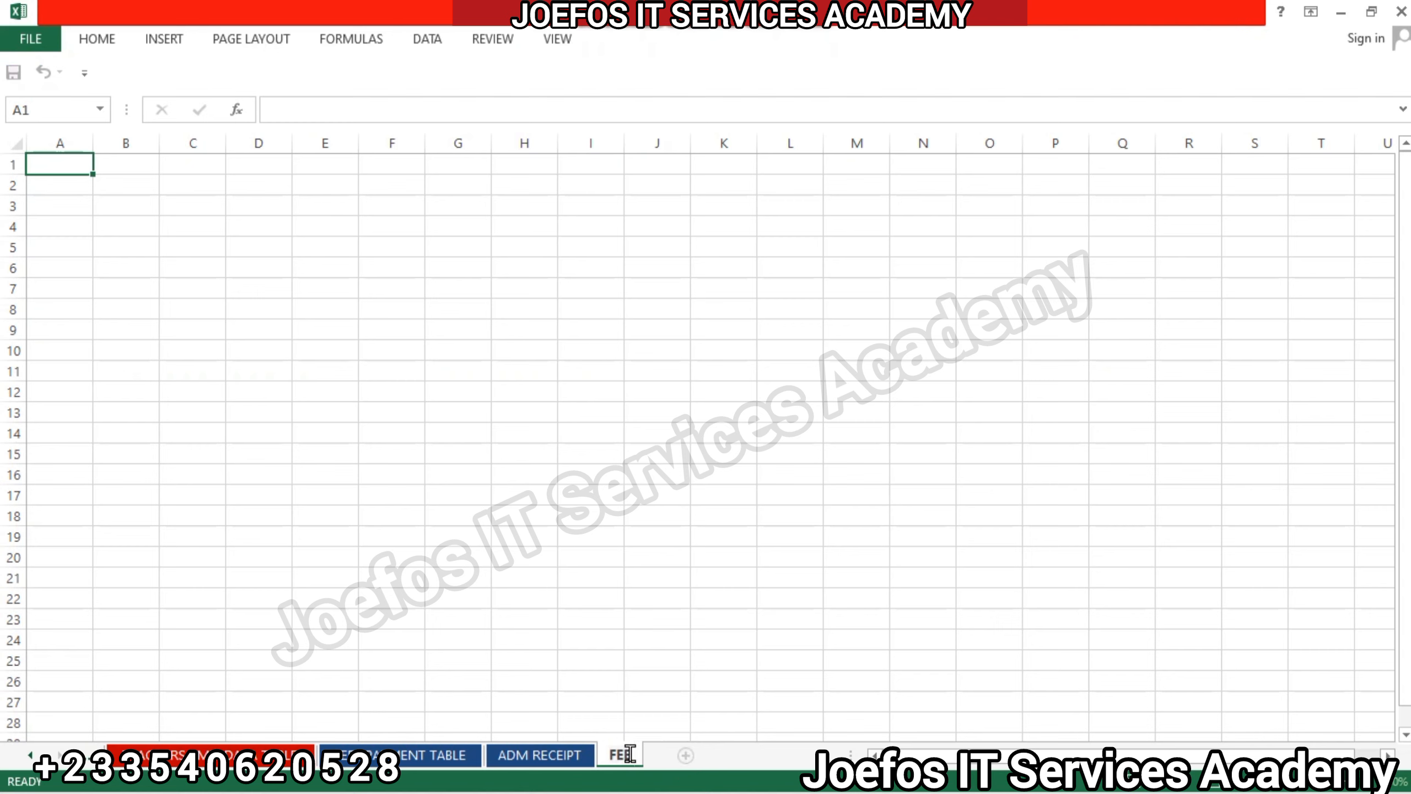
text(ES PAY. RE)
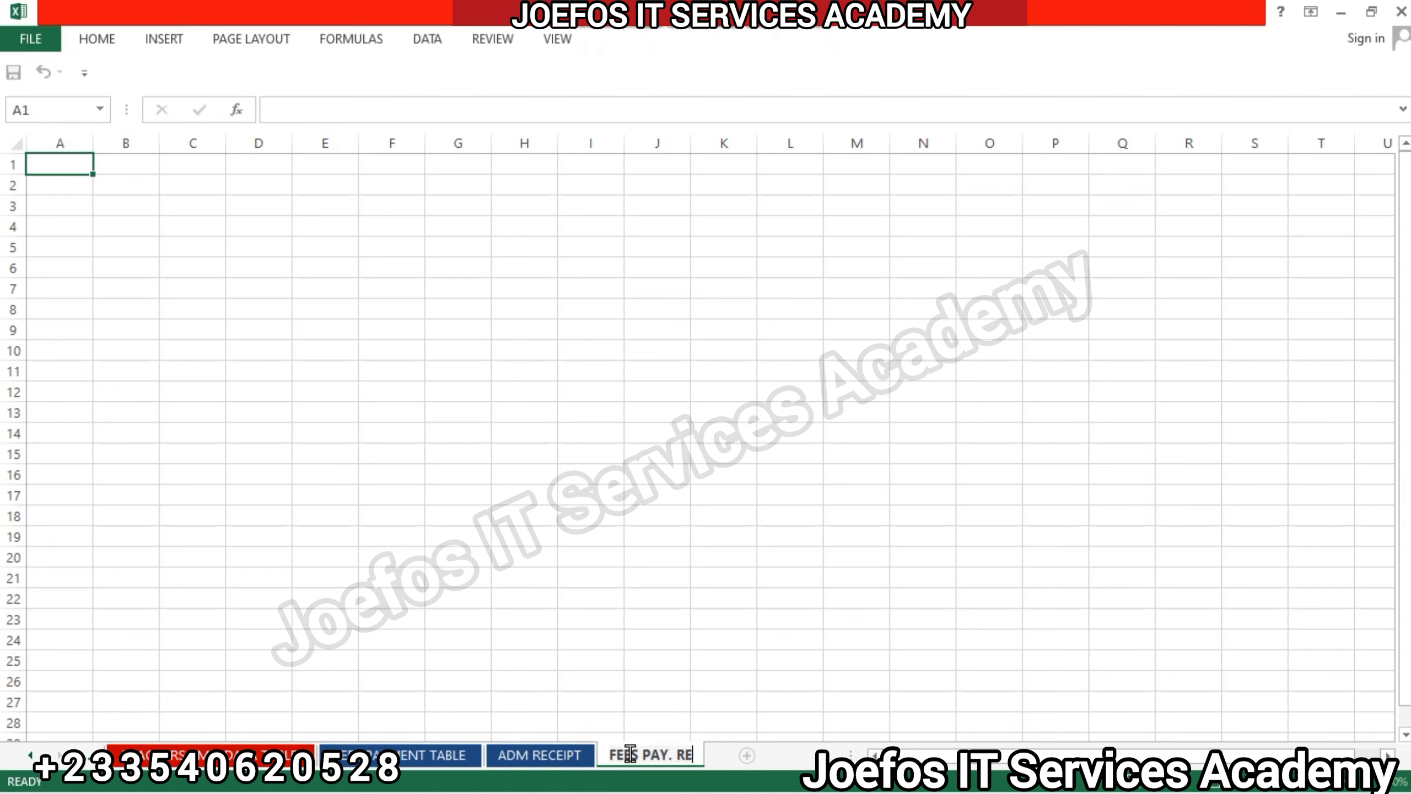
text(CEIPT)
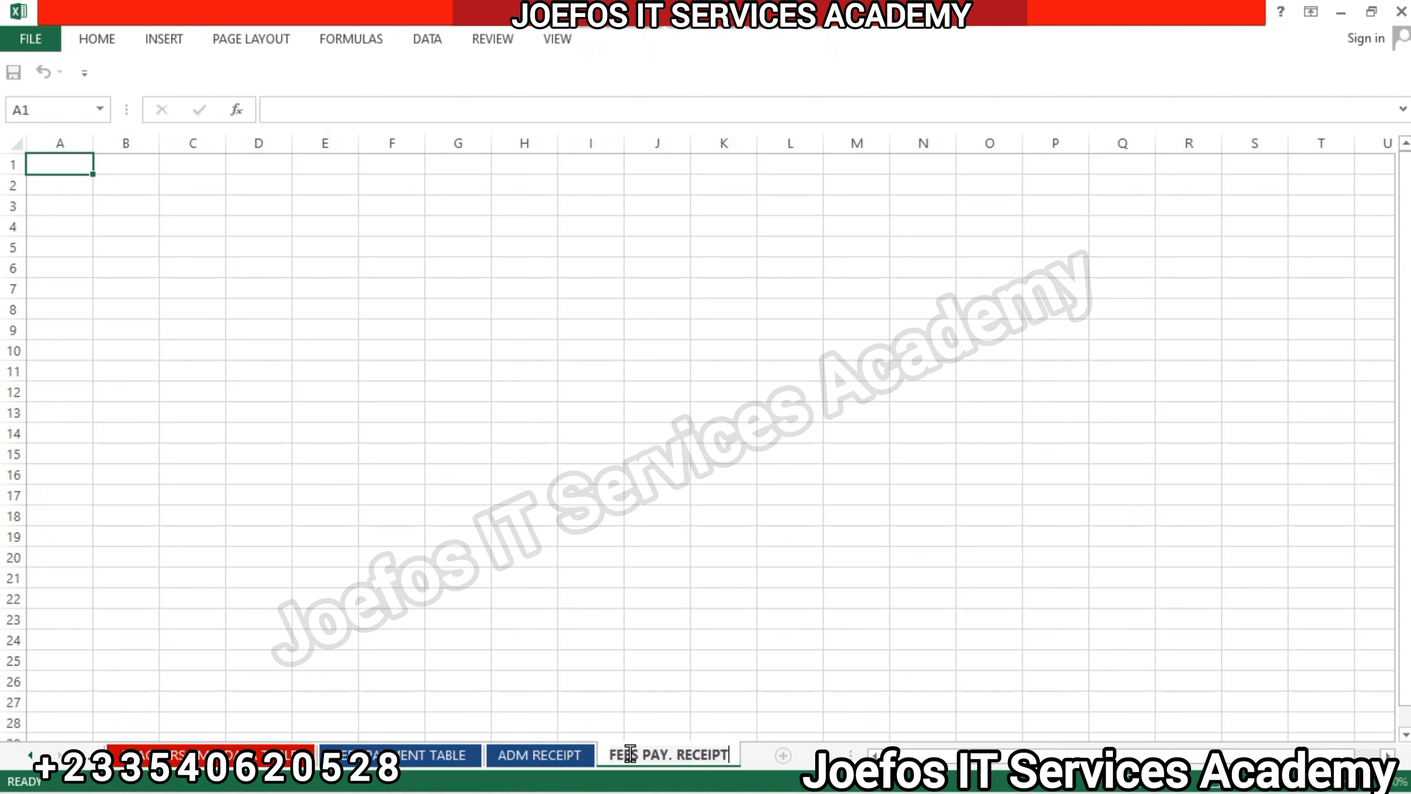
key(Return)
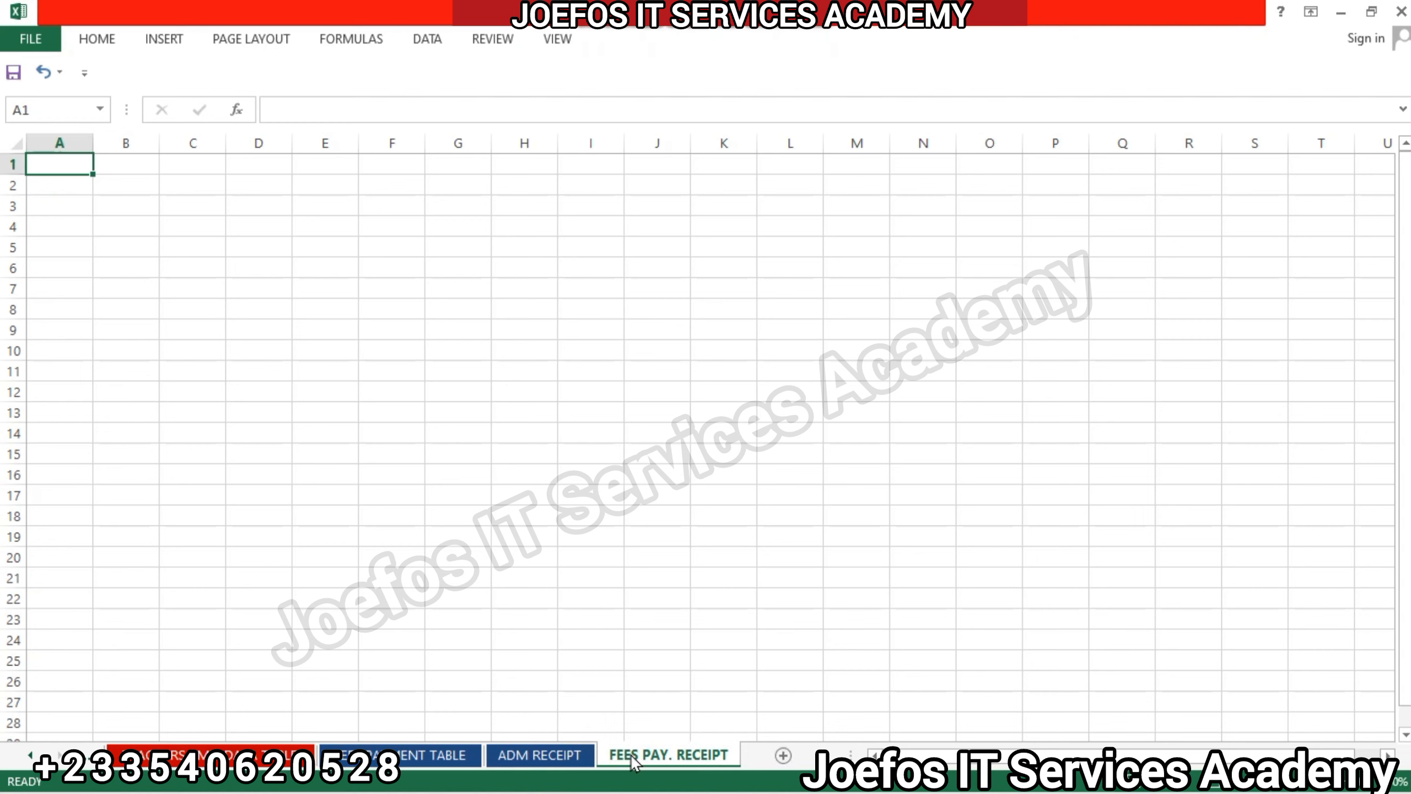
Set the FEES PAY. RECEIPT sheet's tab color to the darkest shade of orange in the theme colors.
right_click(633, 761)
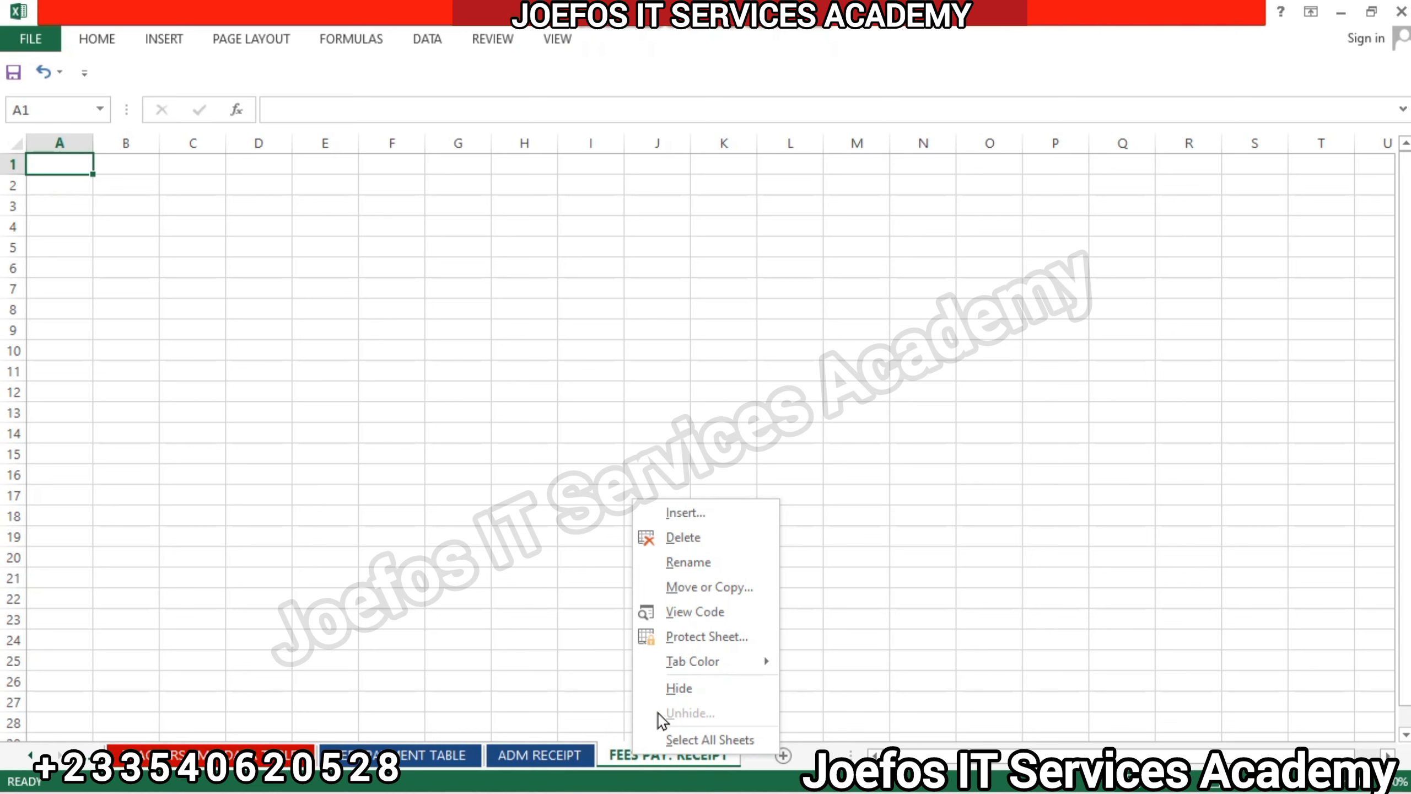
mouse_move(679, 665)
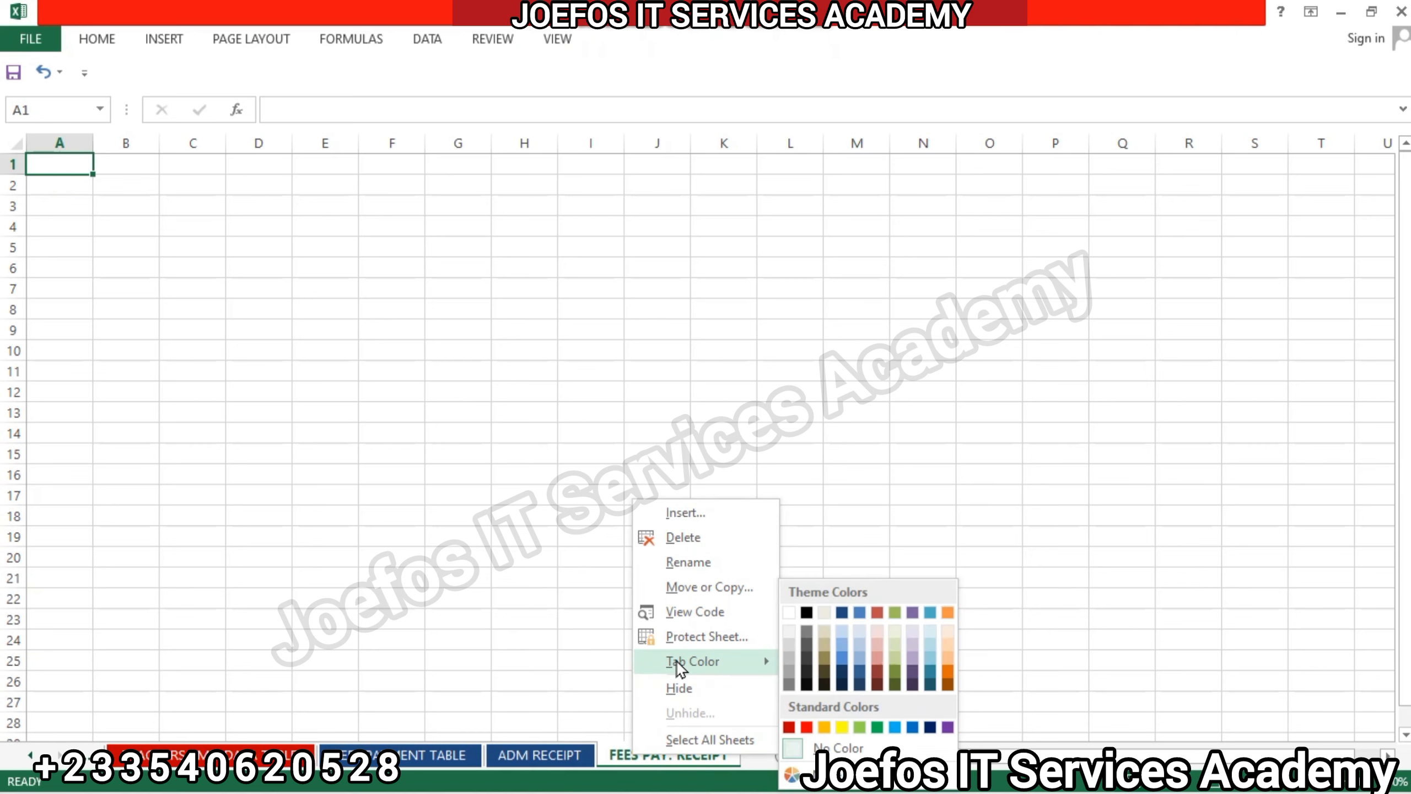
click(947, 685)
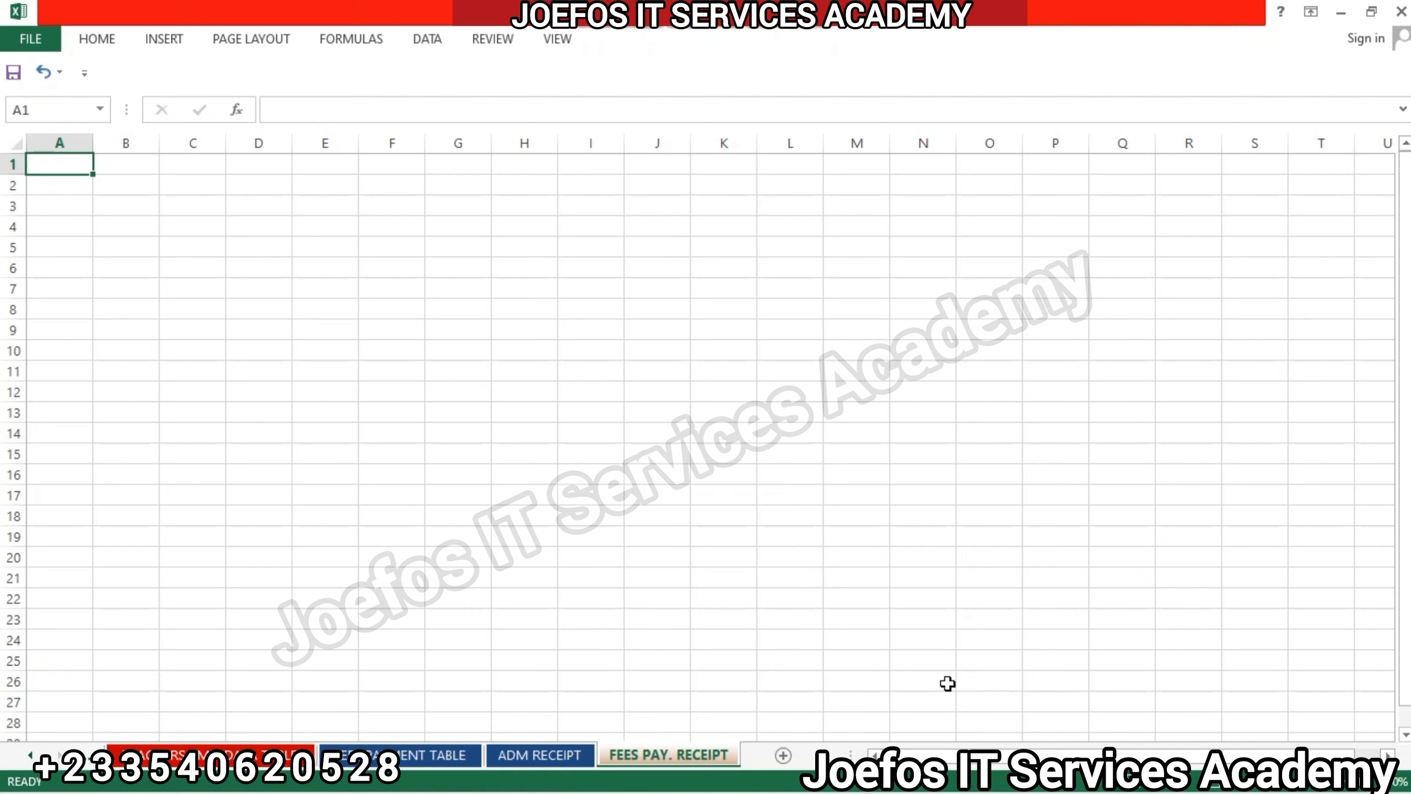
click(855, 436)
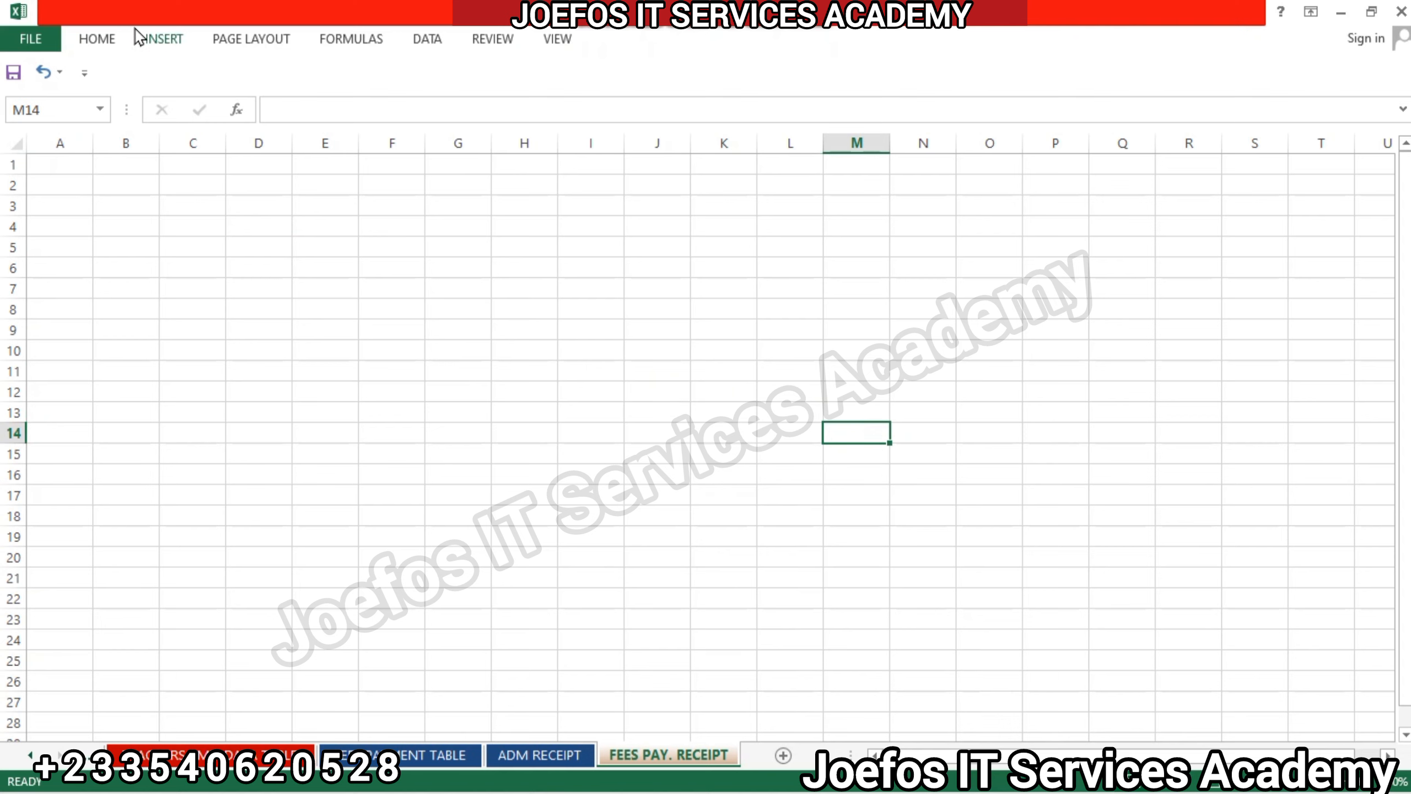
Open the print preview of the empty sheet and return to the worksheet to display its page break lines.
click(21, 38)
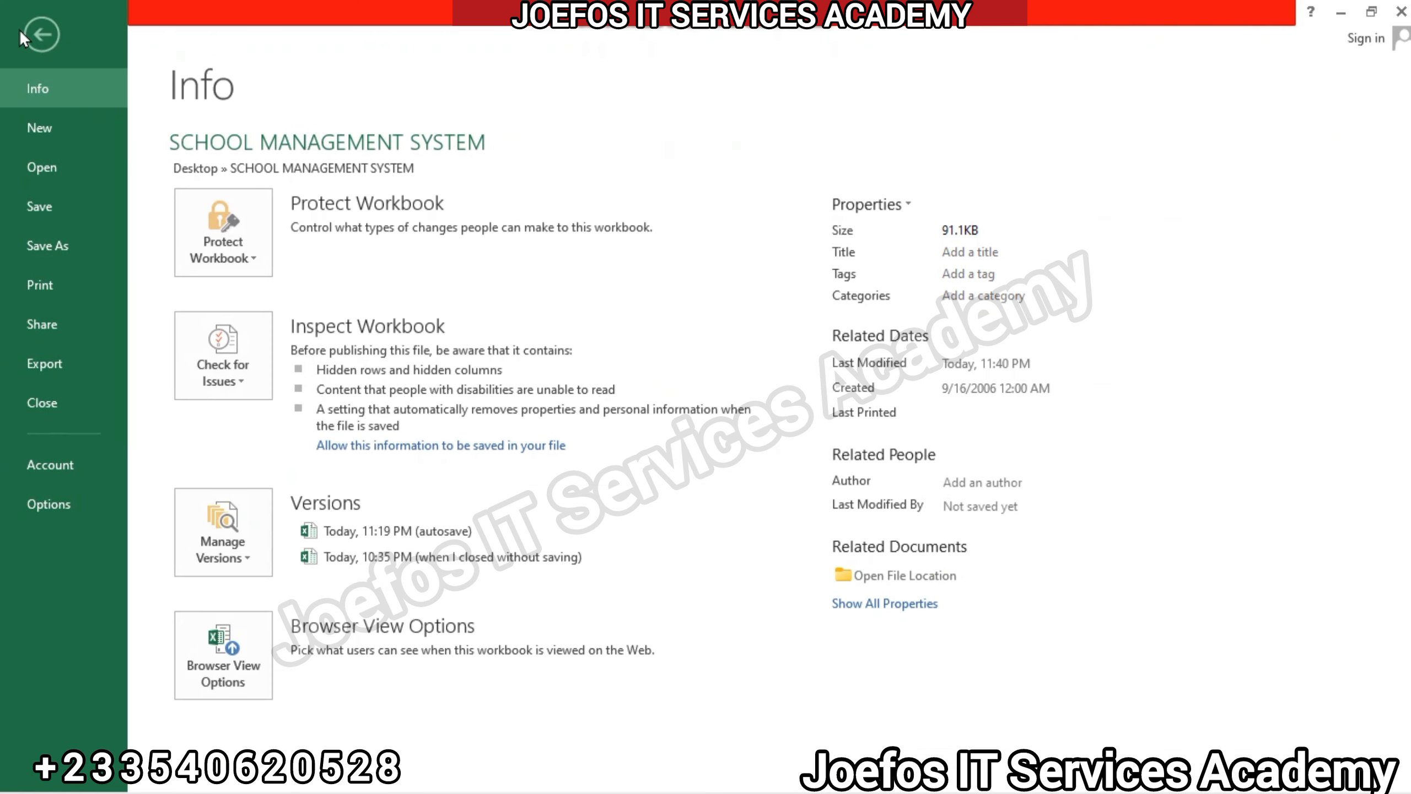
click(42, 285)
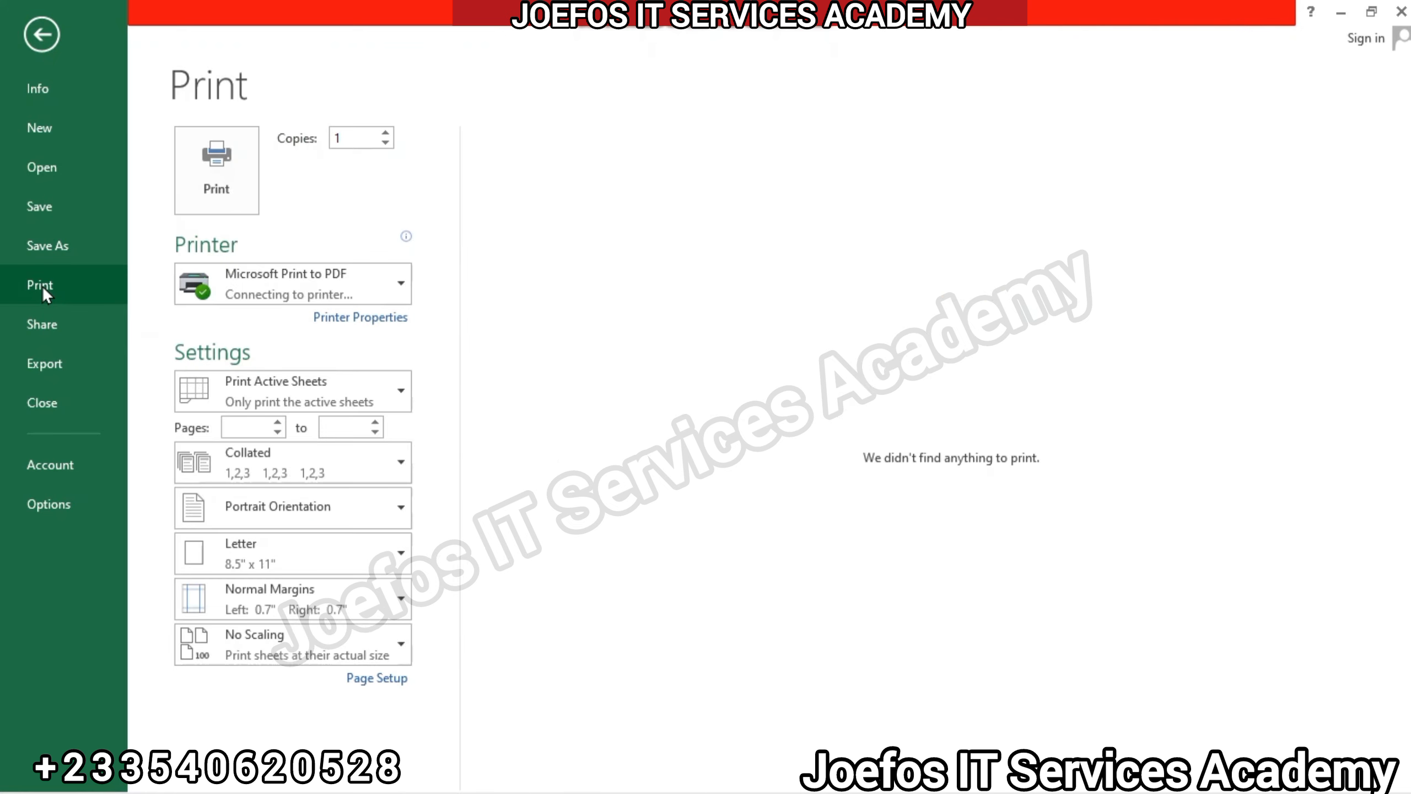
click(45, 37)
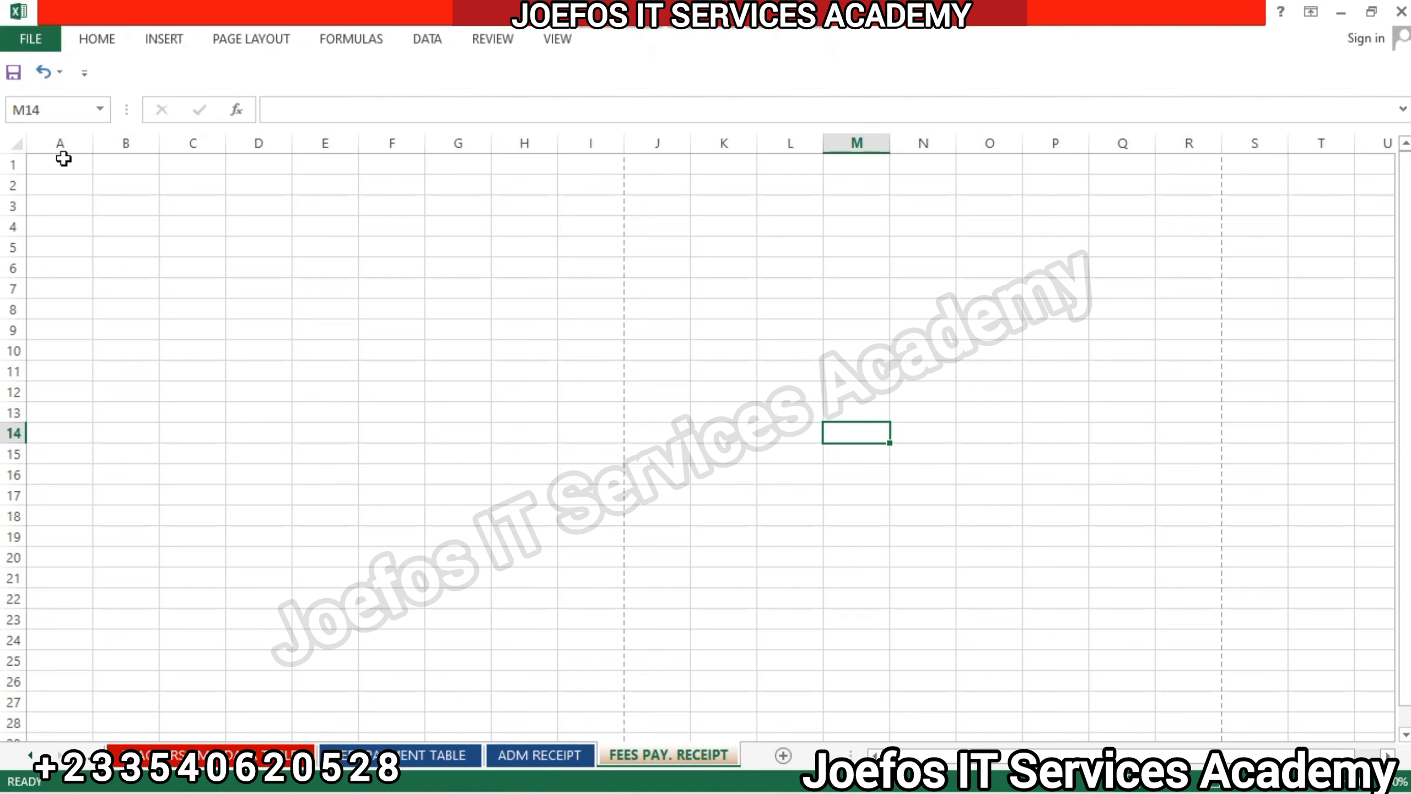
Enter the receipt labels ADM. NO. in A6, NAME in A8, CLASS in A10 and GENDER in A12.
click(61, 268)
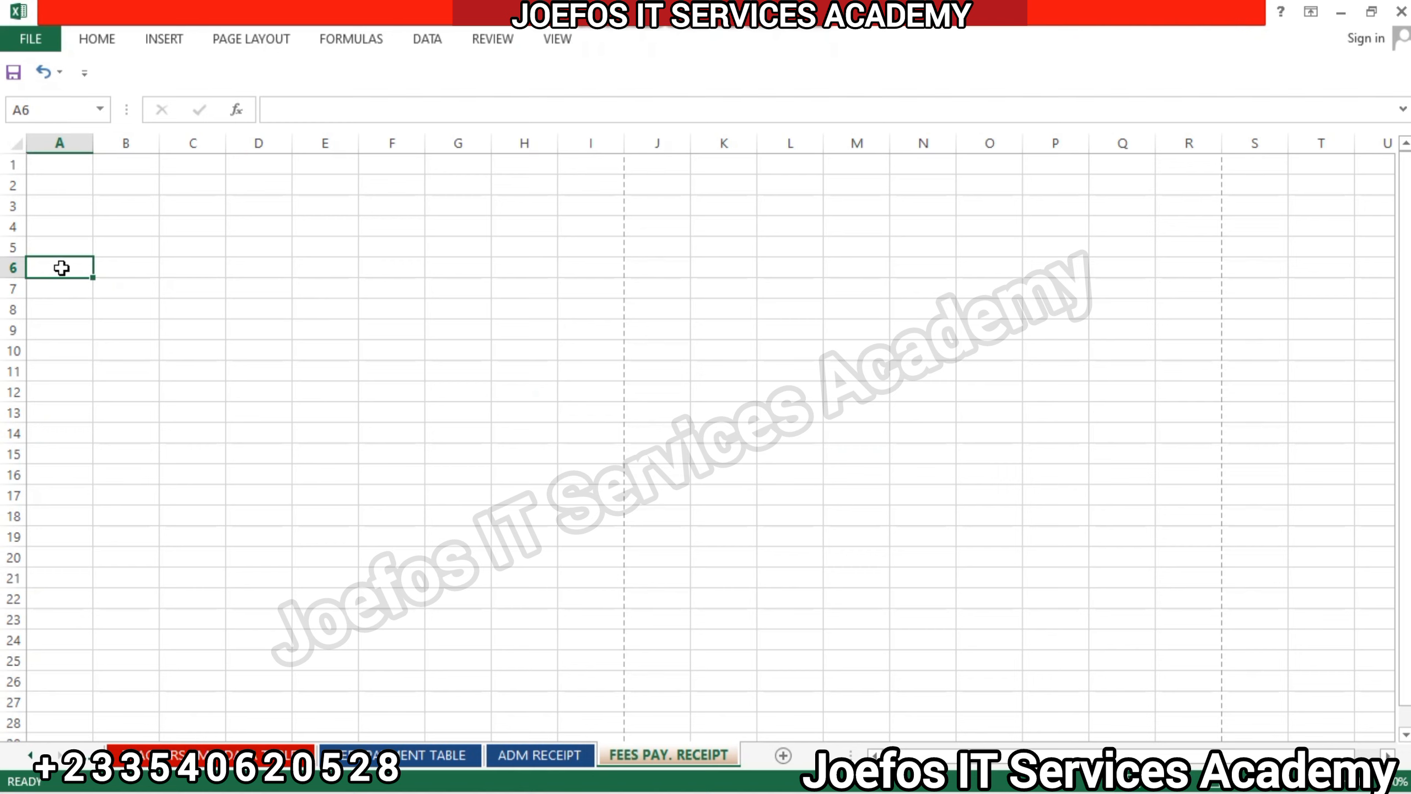
text(ADM)
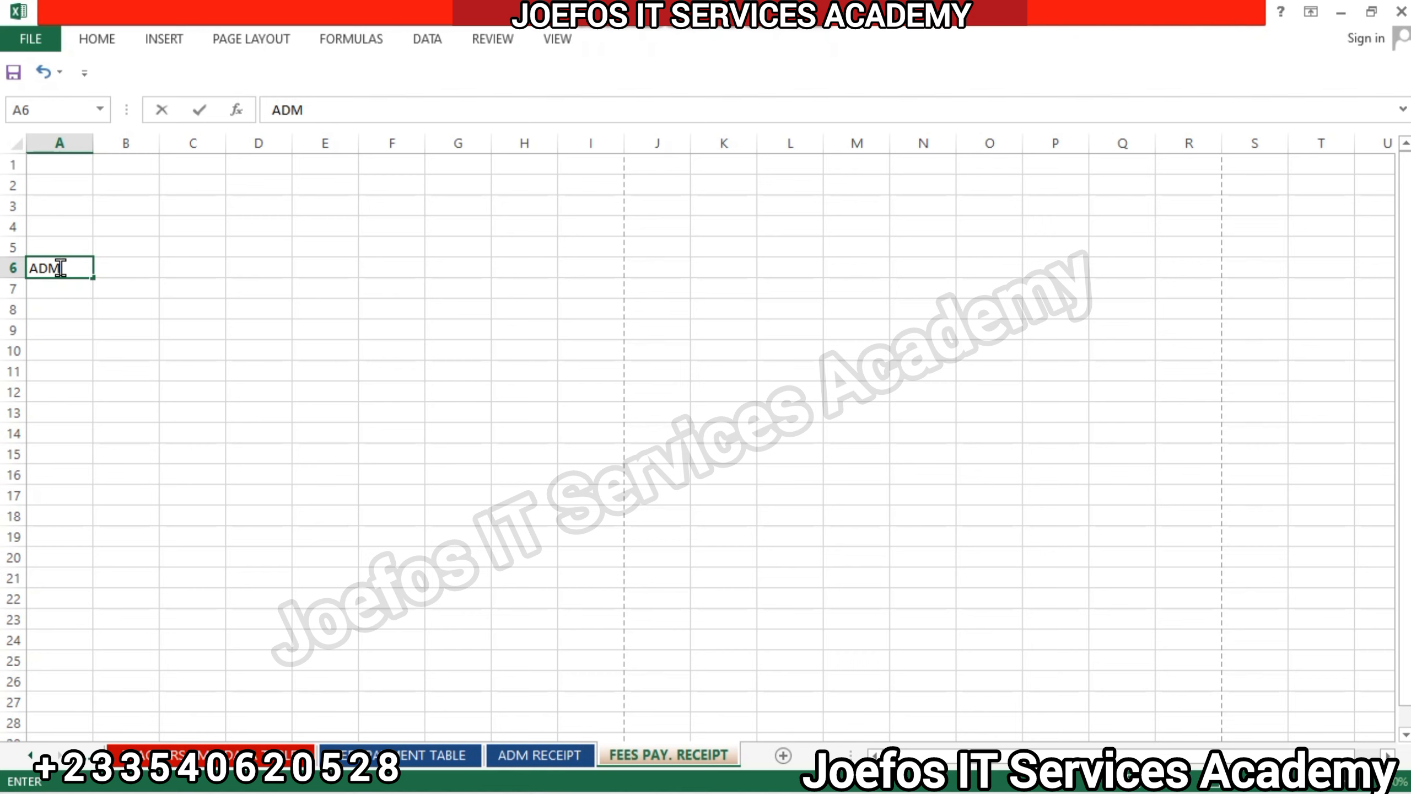
text(. NO.)
click(53, 314)
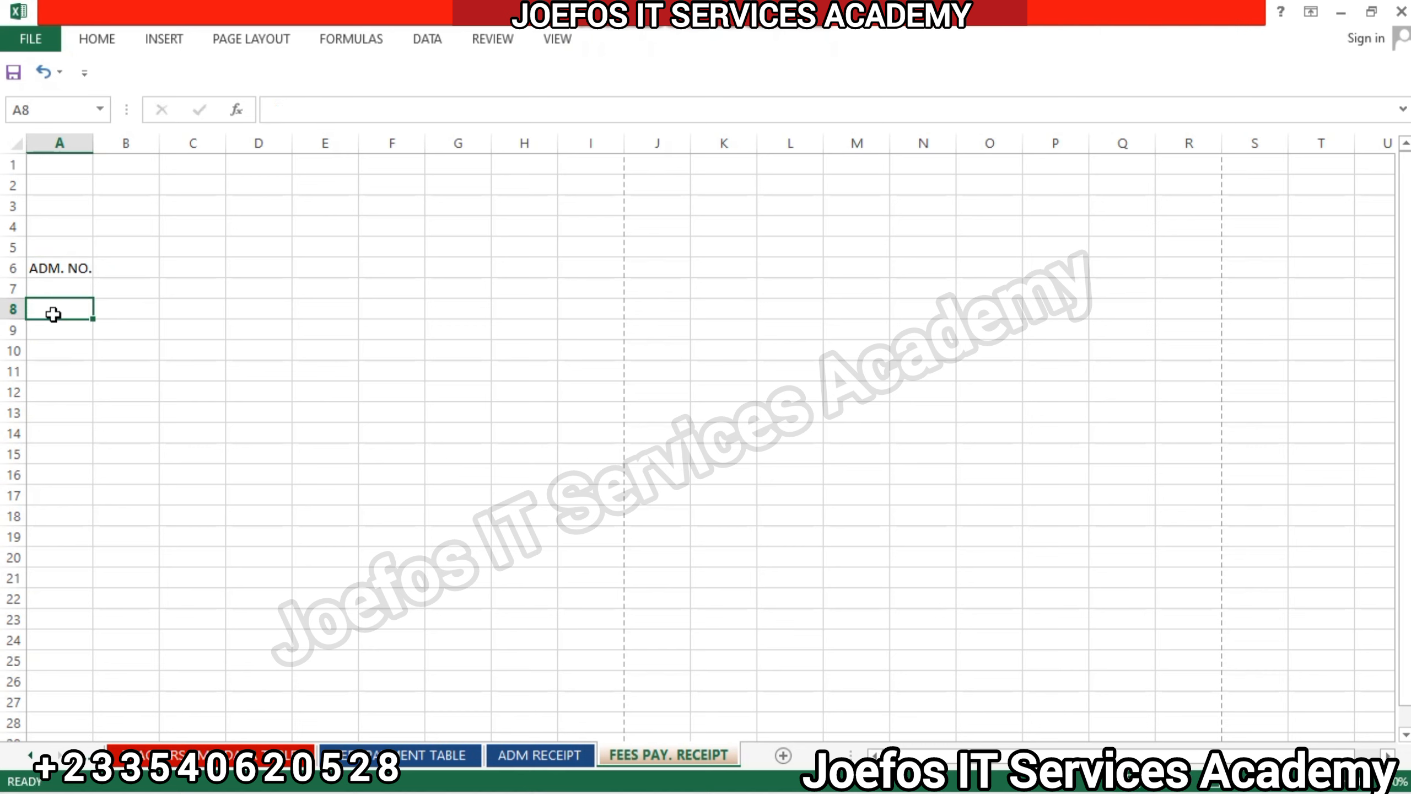
text(NAME)
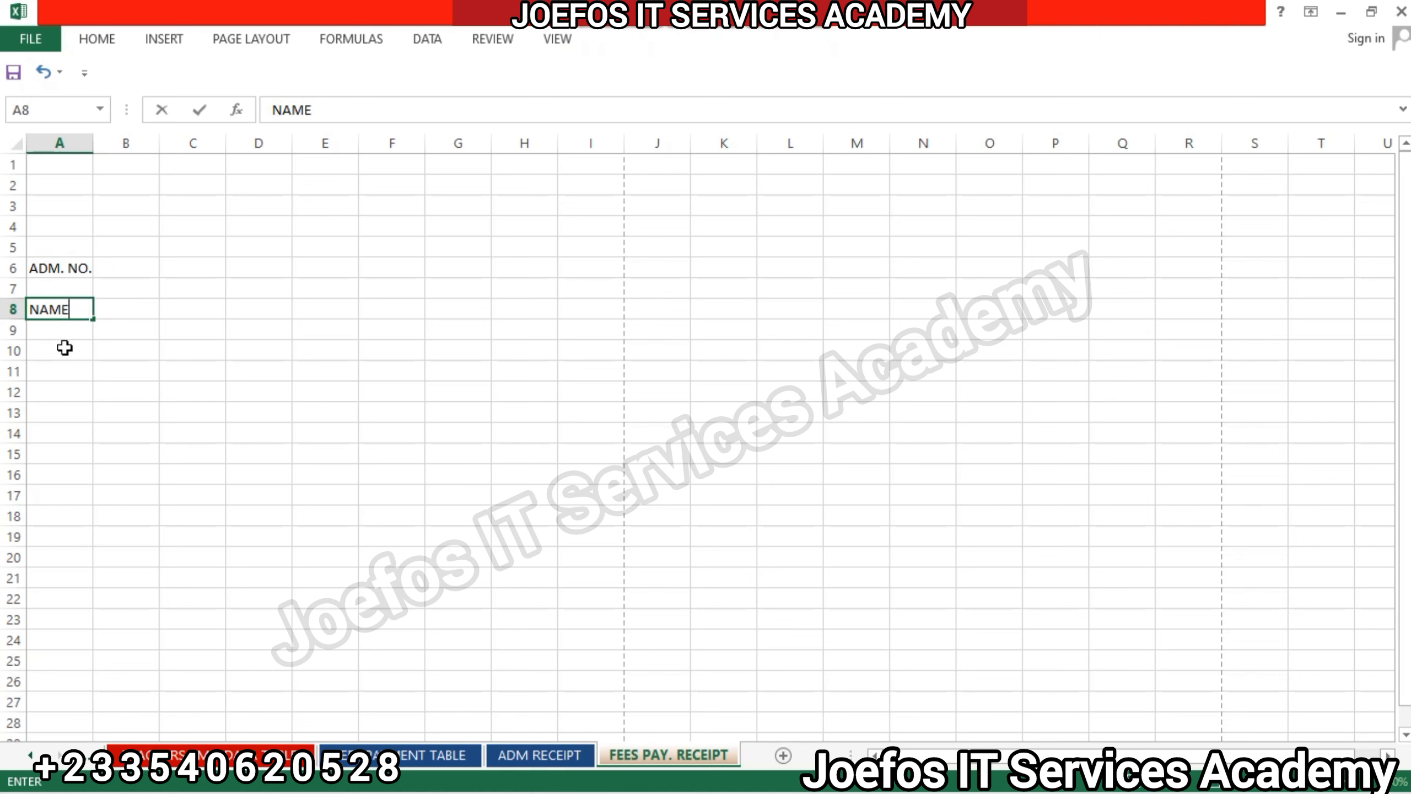
click(59, 353)
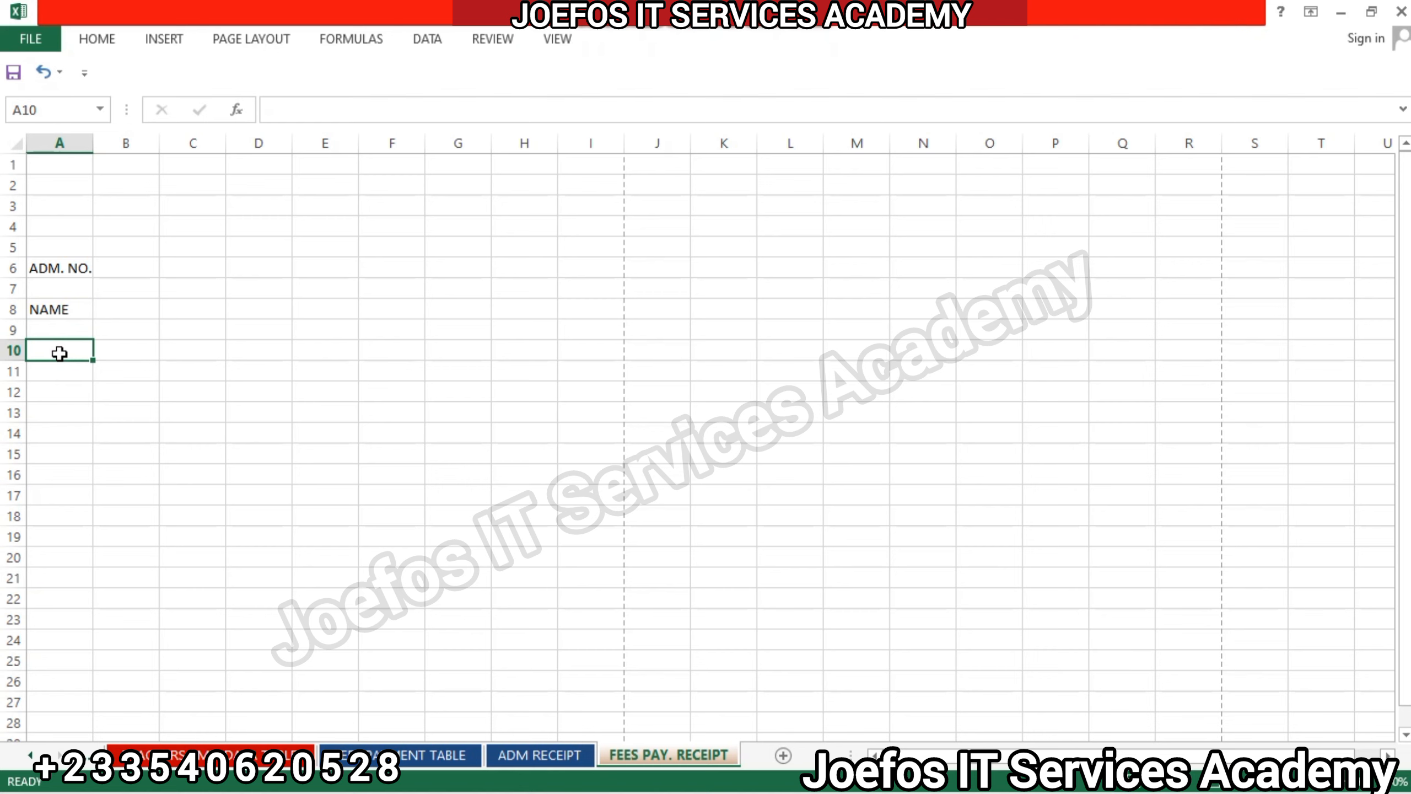
text(CLASS)
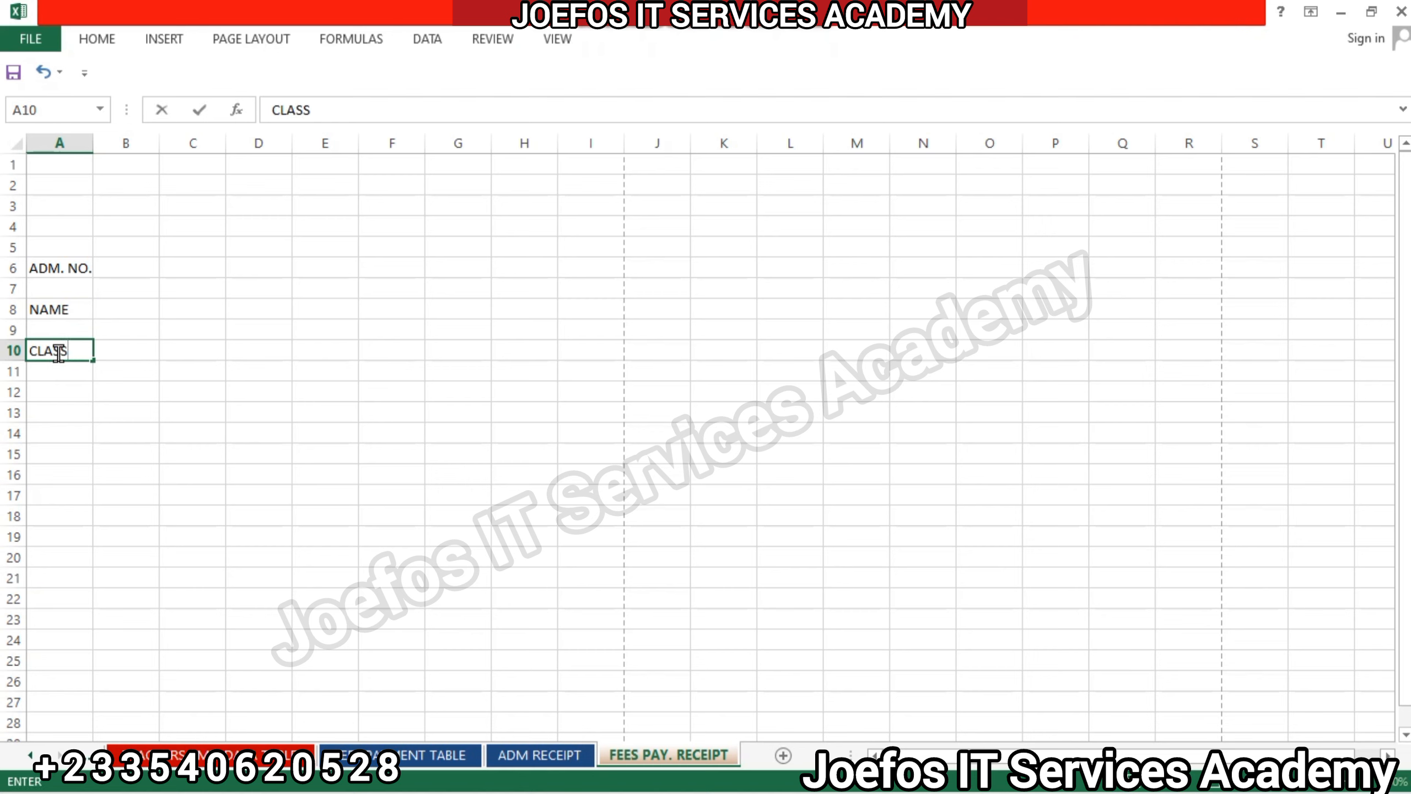
click(58, 394)
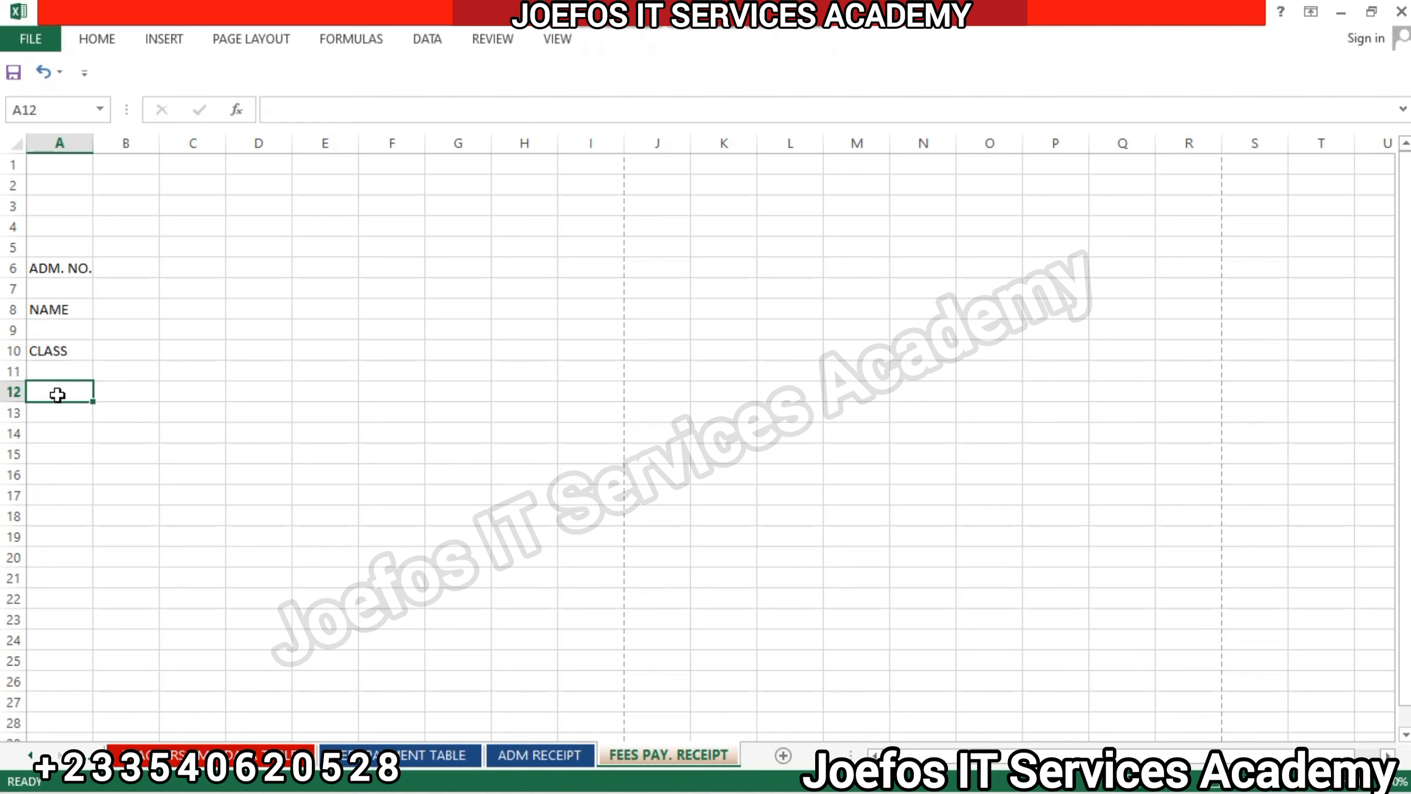
text(GENDER)
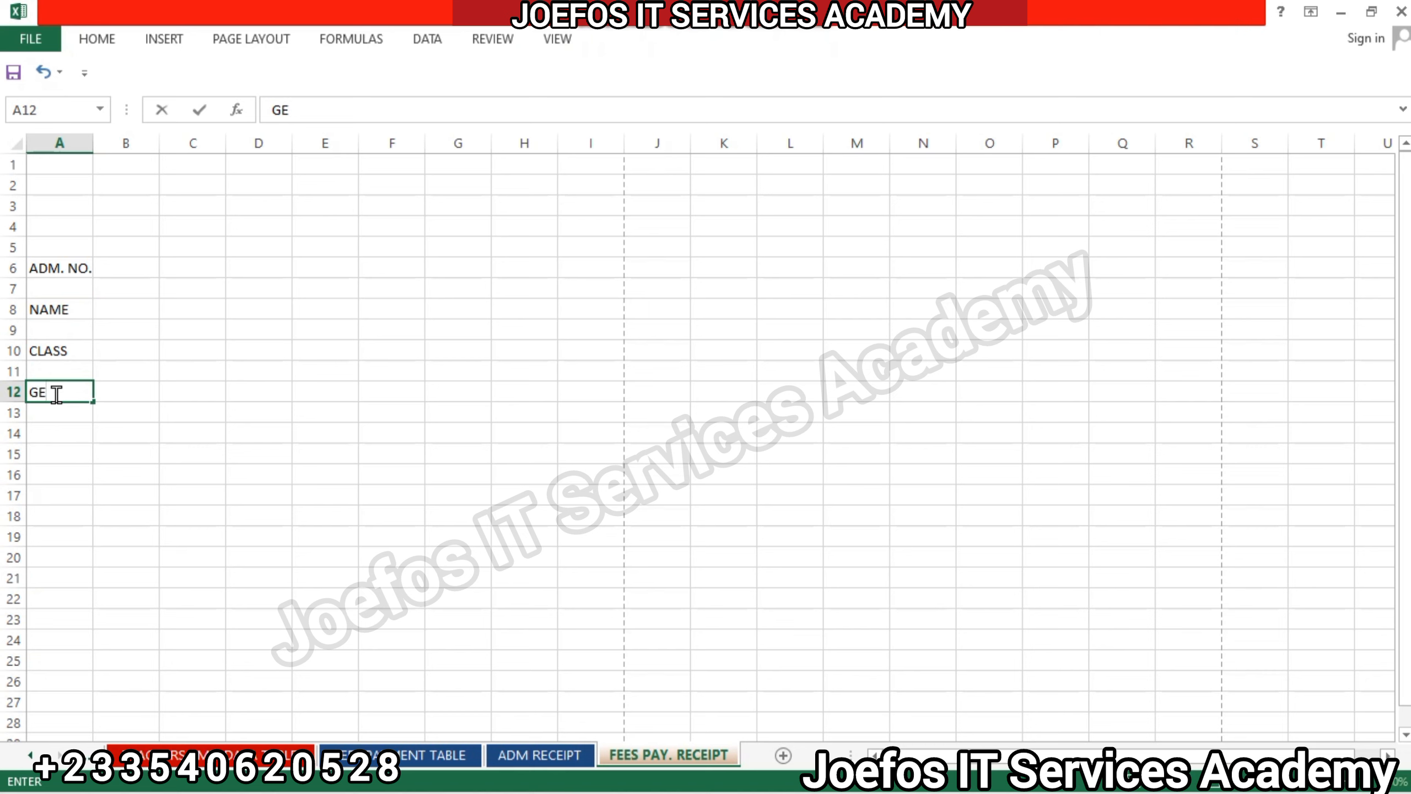
click(68, 437)
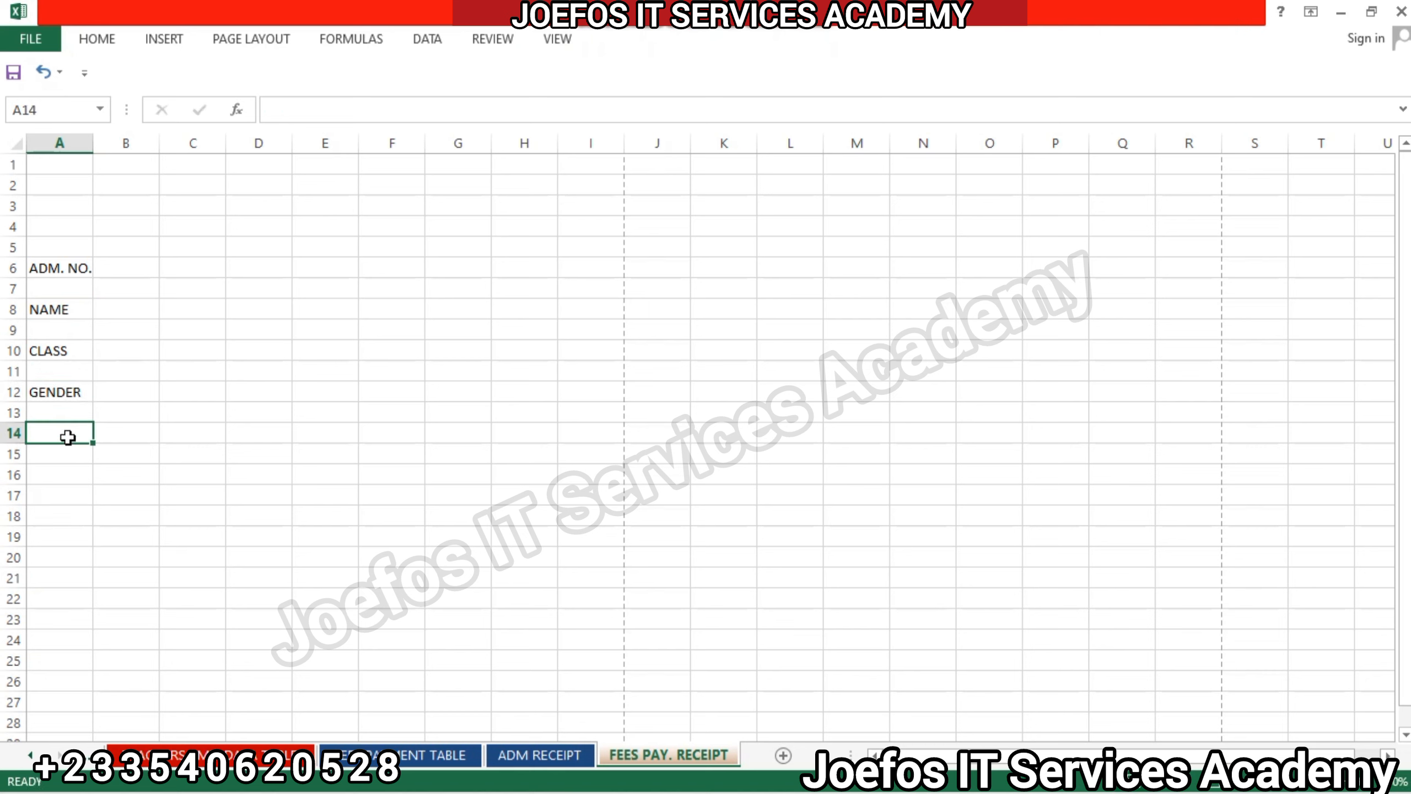
Enter the receipt labels ADM. DATE in A14, FEES in A16 and RECEIVE in A18.
text(ADM)
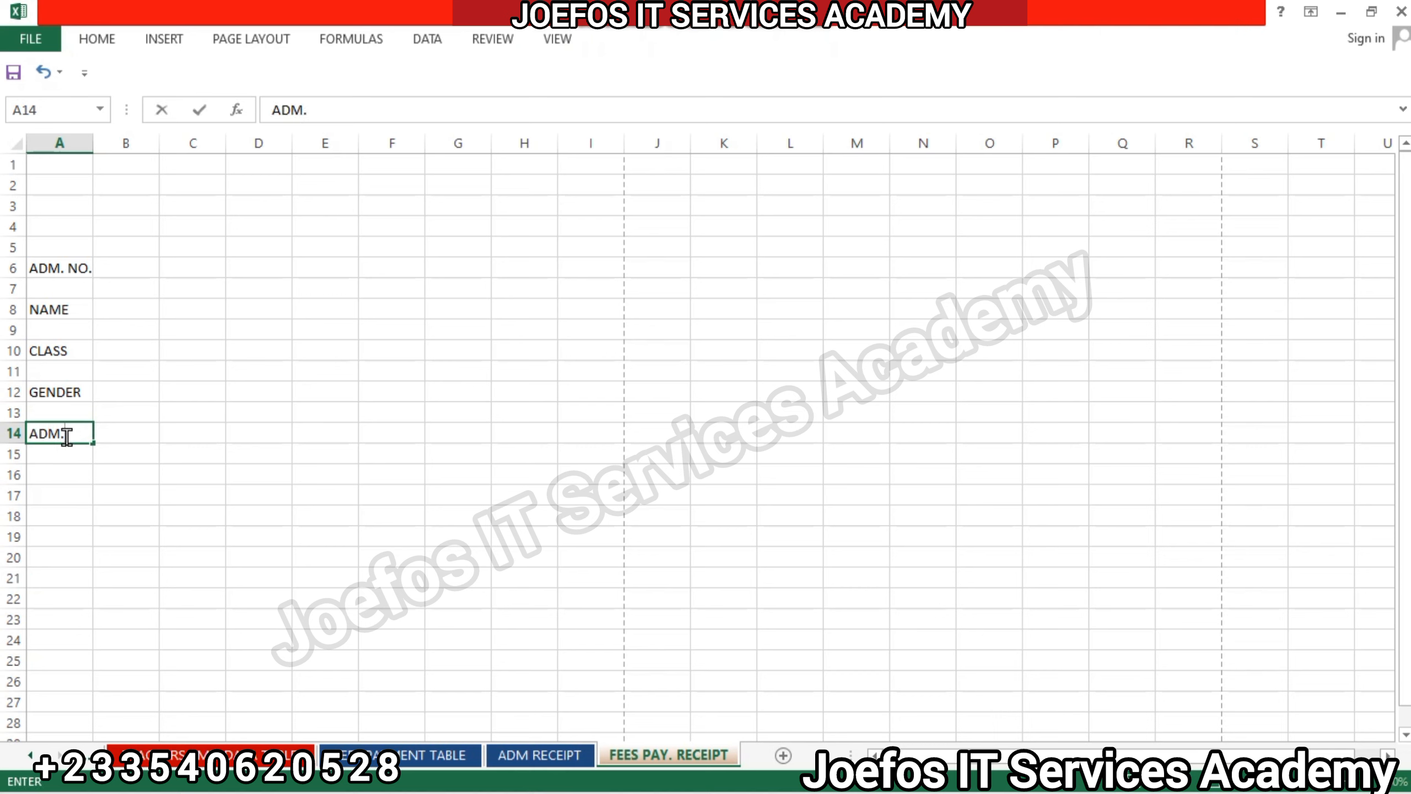
text(. A)
key(BackSpace)
text(DATE)
click(43, 472)
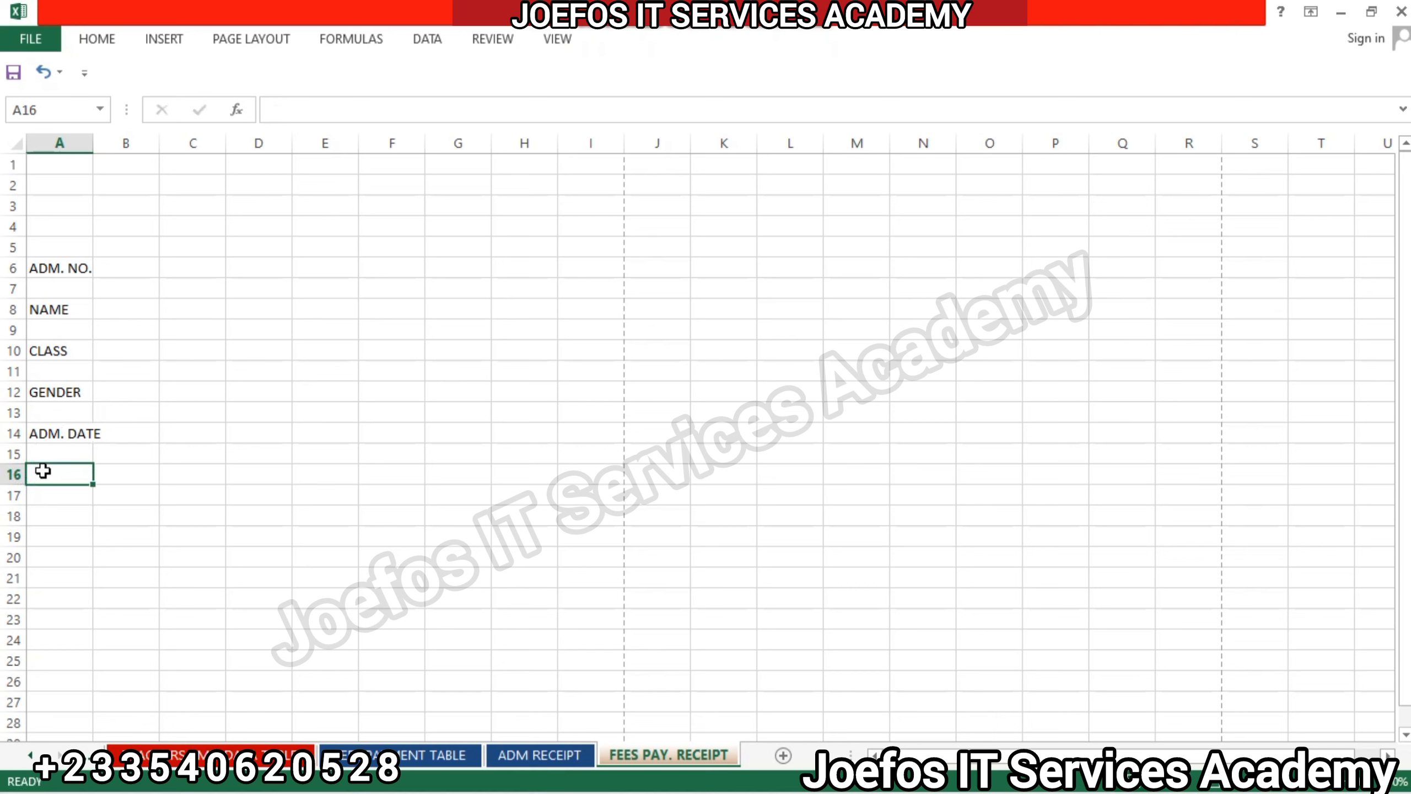
text(FEES)
click(58, 512)
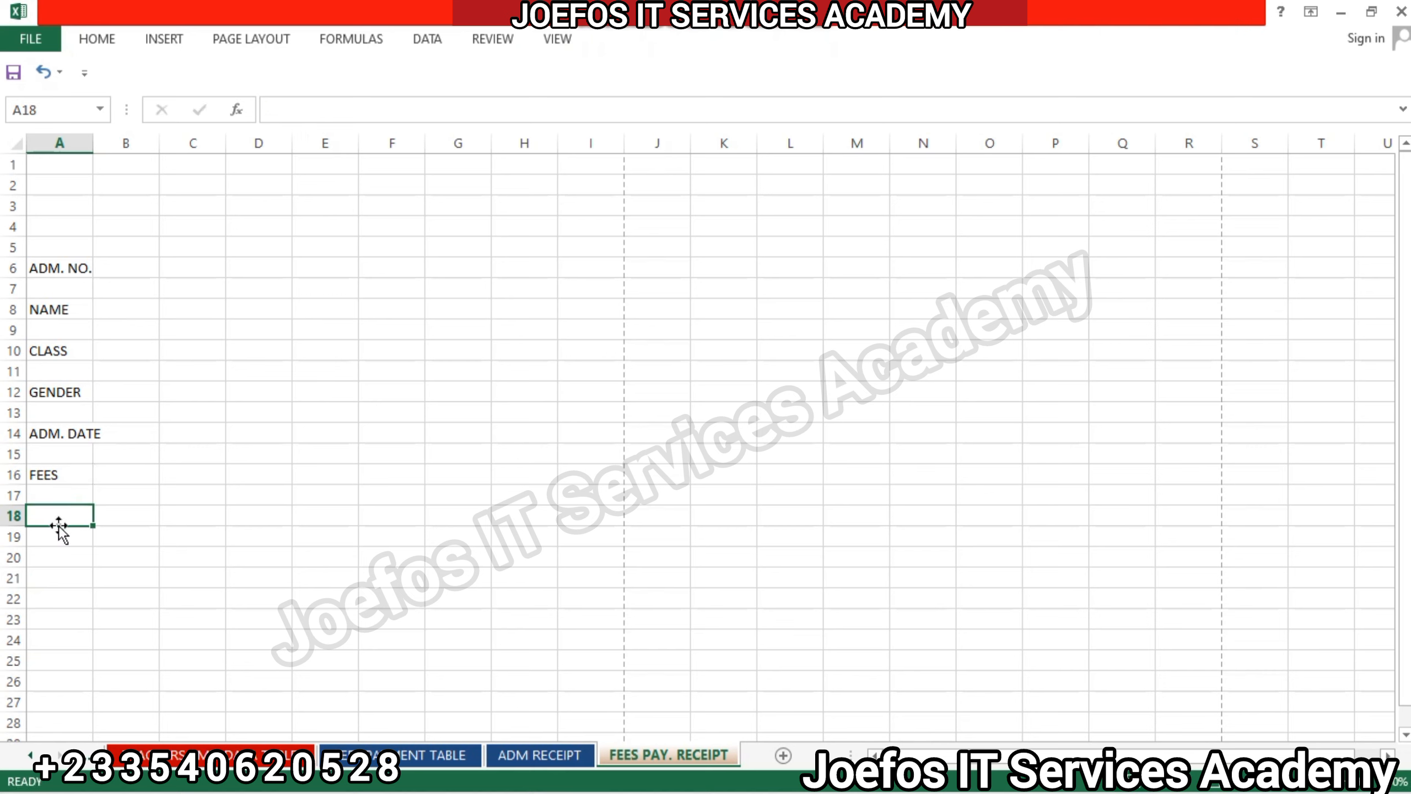
text(RE)
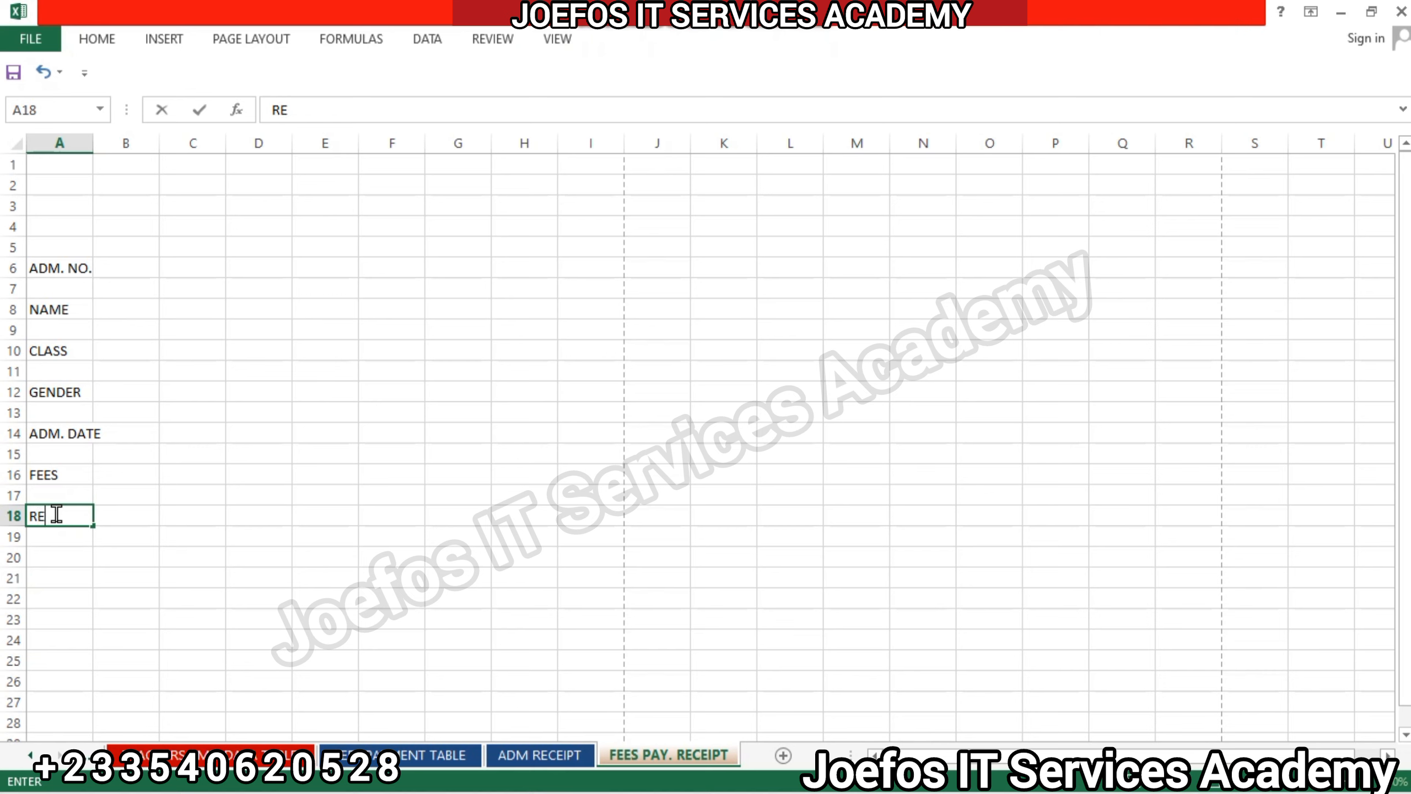
text(CEIVE)
click(244, 489)
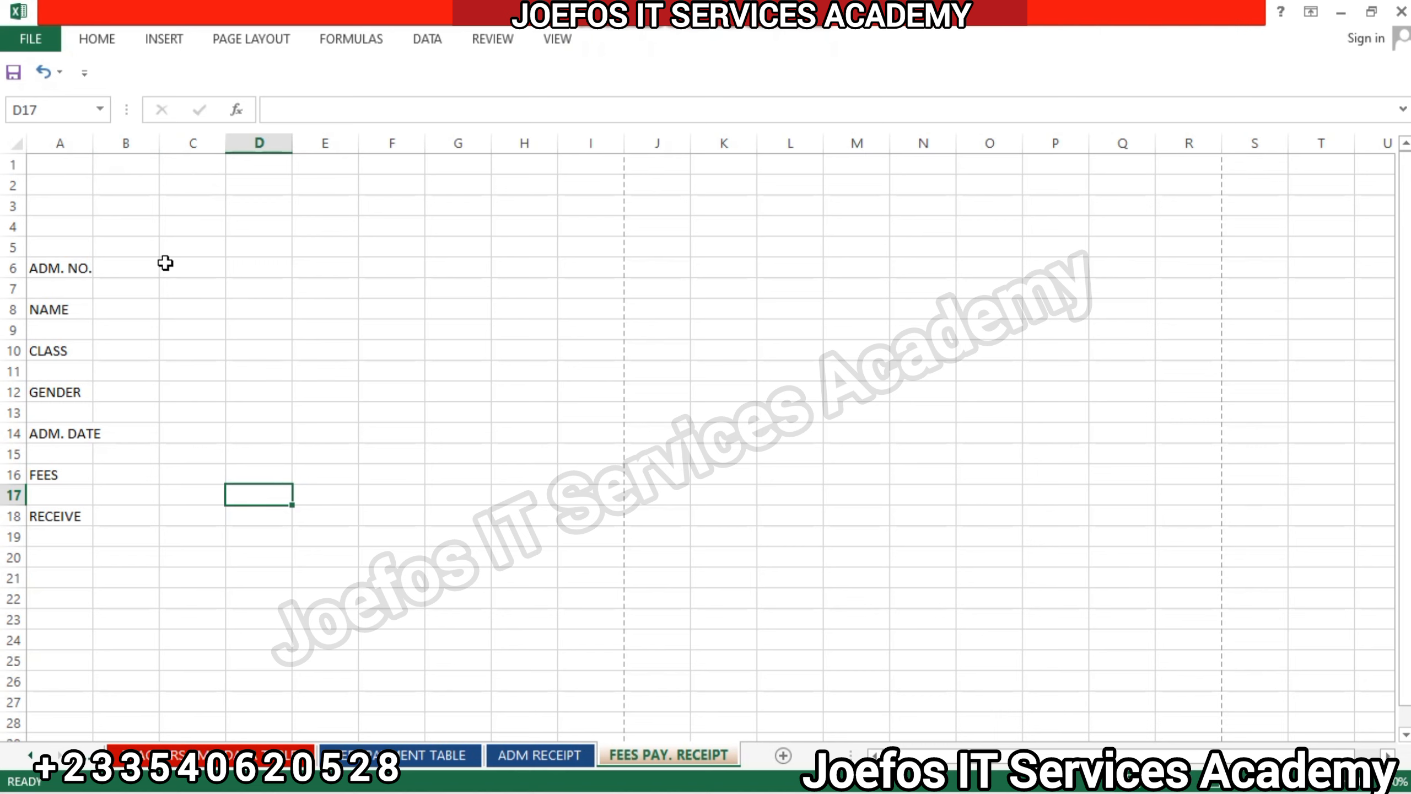
Enter the label INSTALLMENT 1 in D6, correcting its spelling, and begin the label in D8 with INST.
click(257, 264)
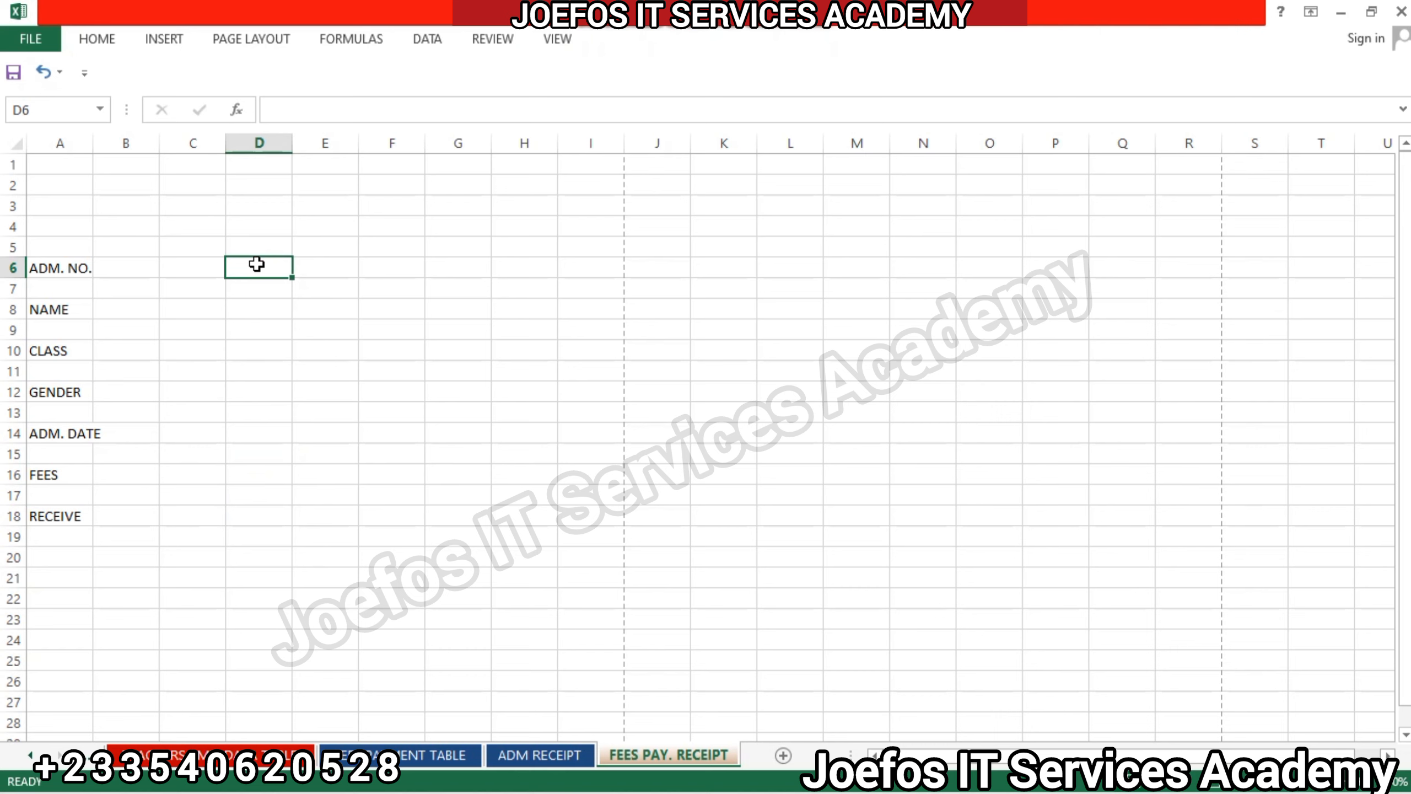
text(INTALL)
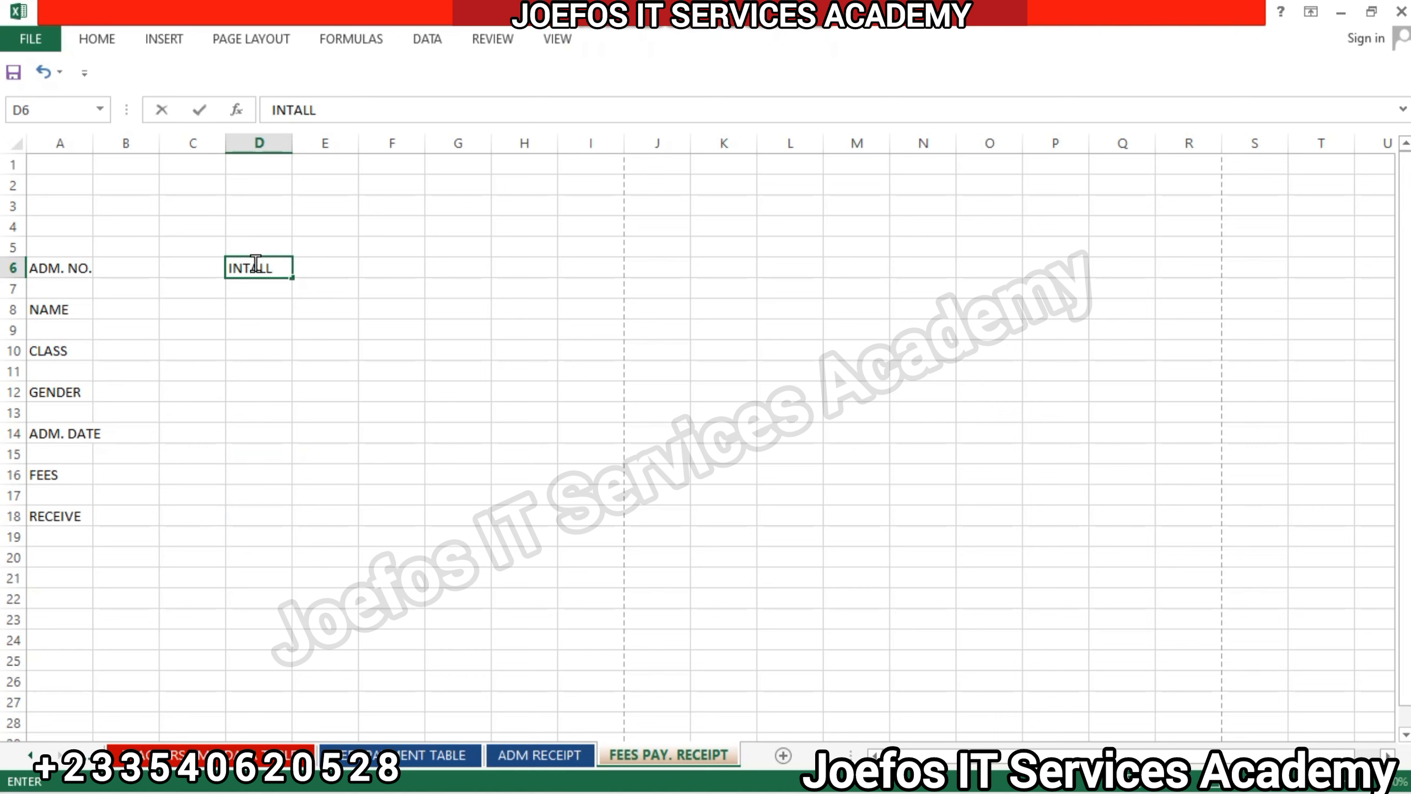
text(MENT)
click(248, 269)
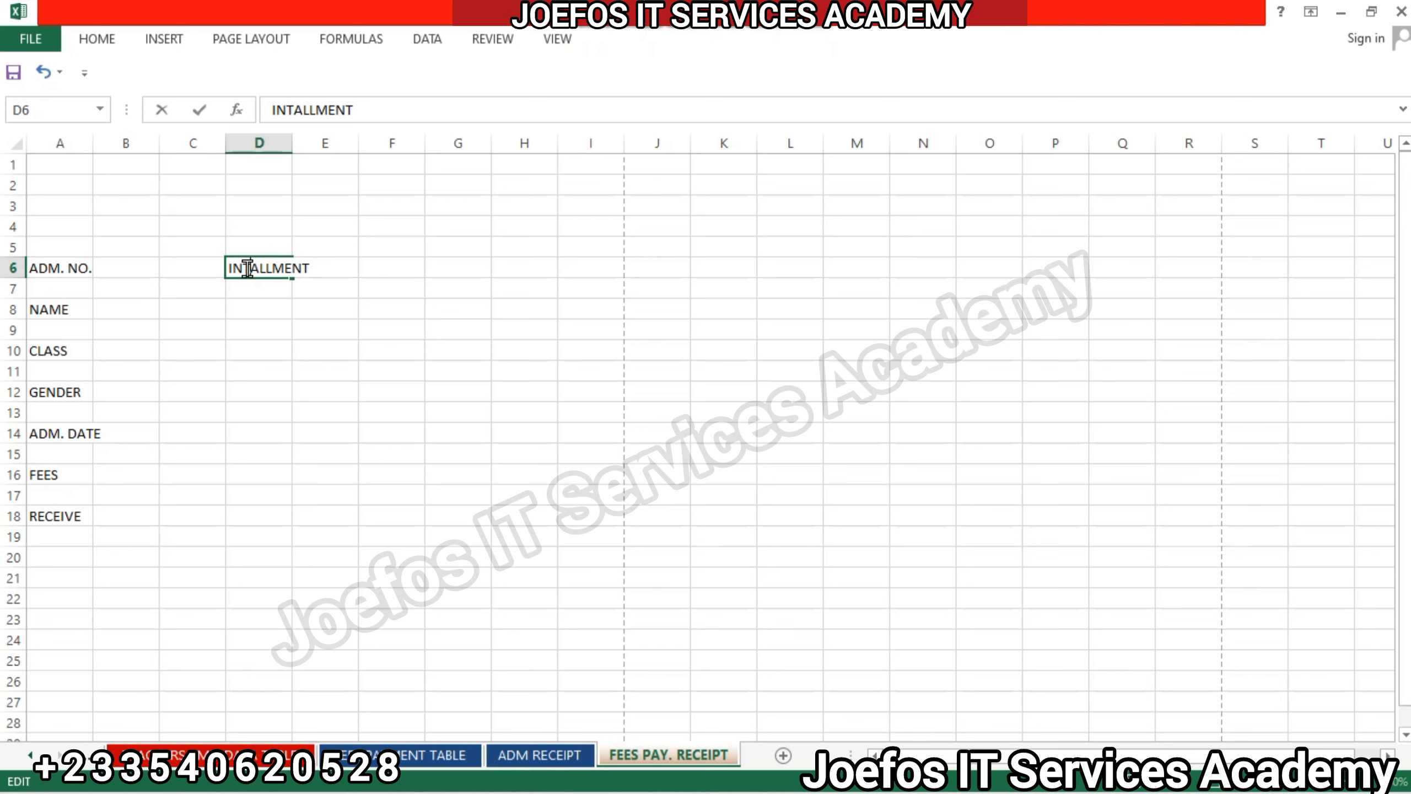
text(S)
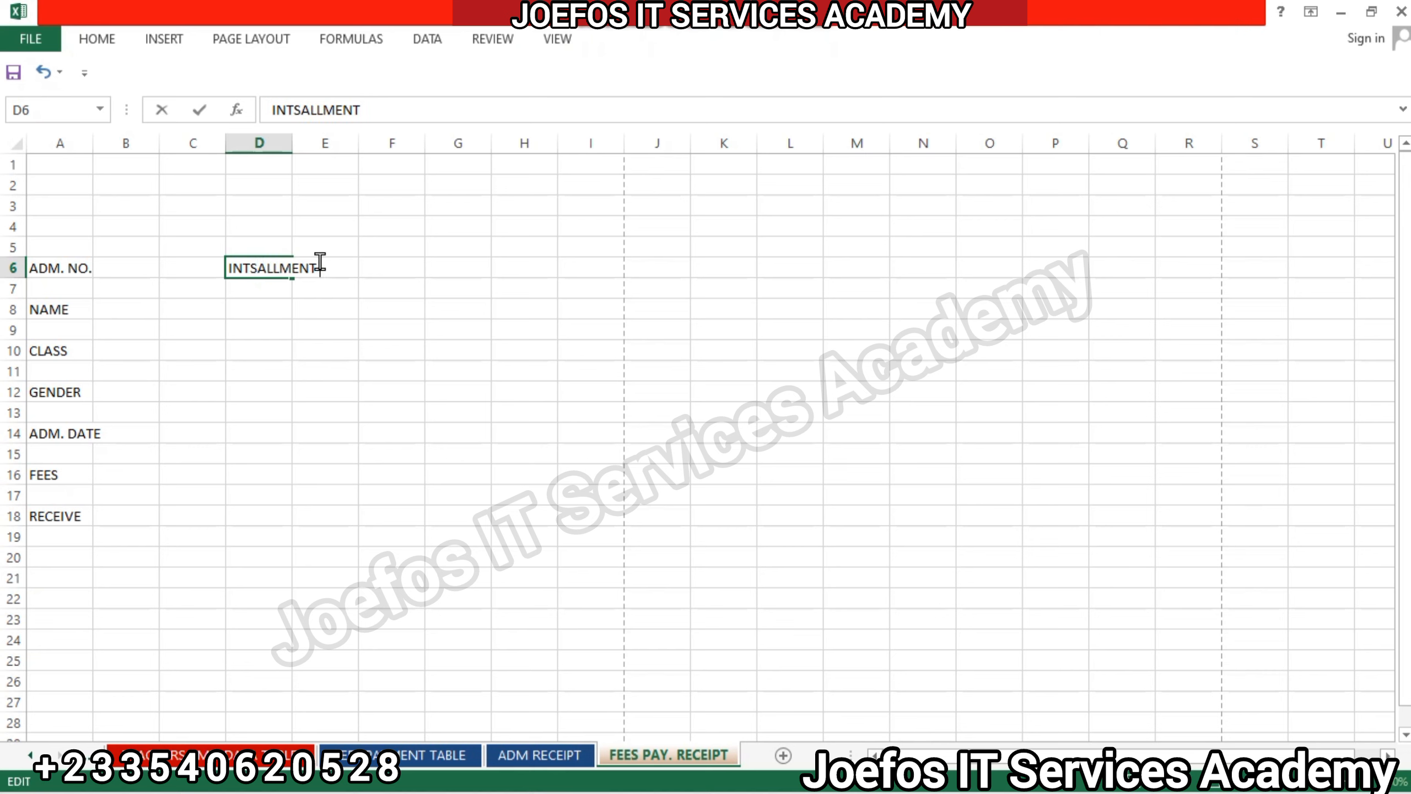
click(320, 267)
text(1)
click(265, 309)
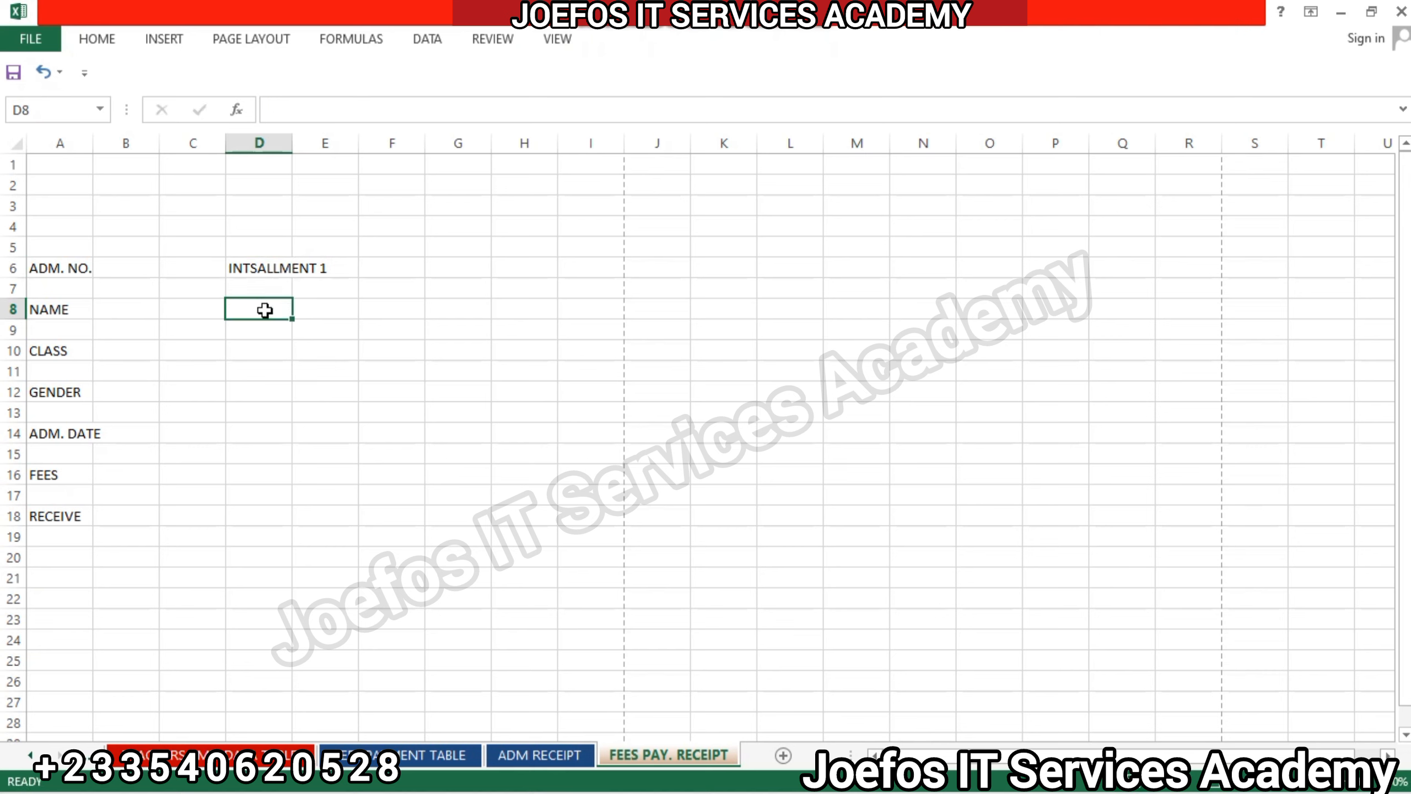
text(INST)
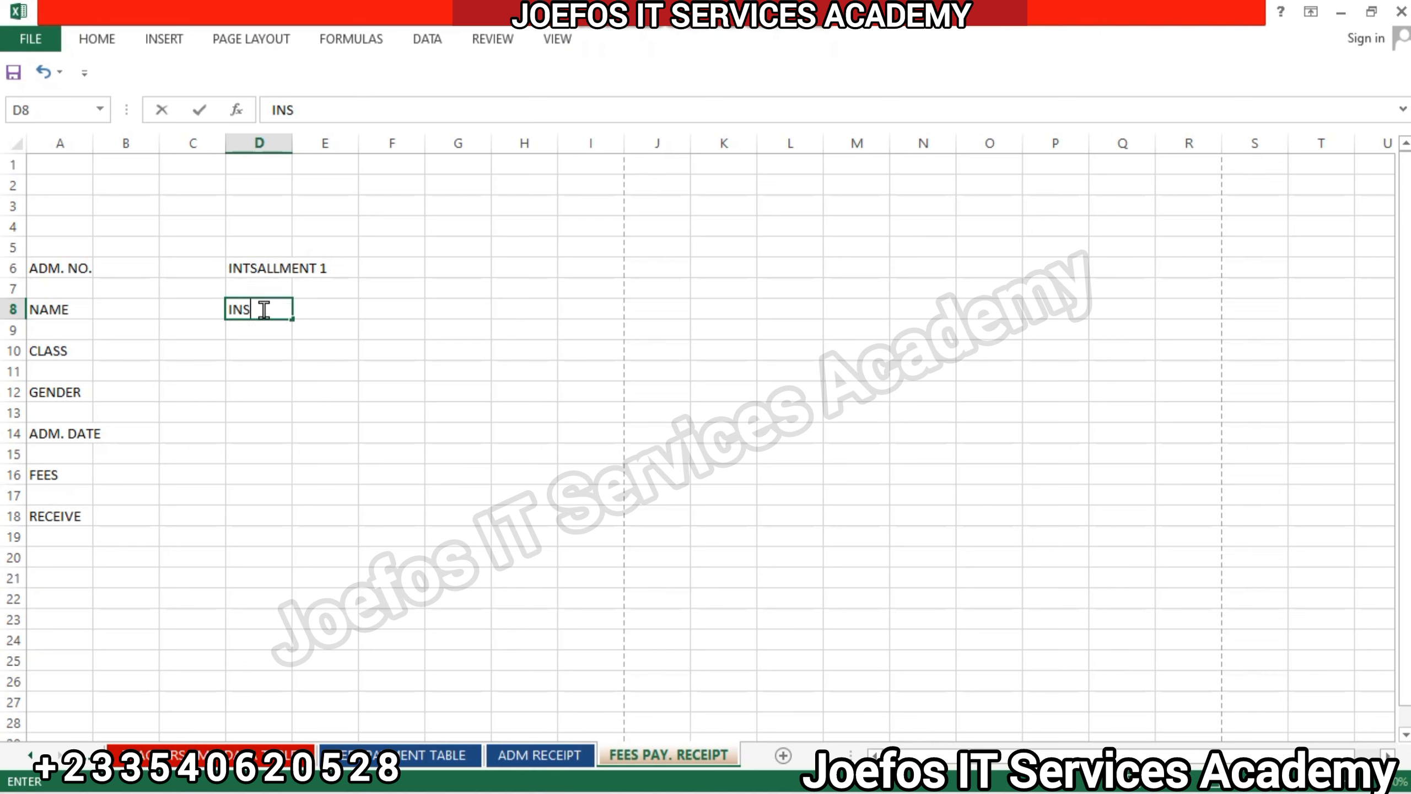
double_click(251, 268)
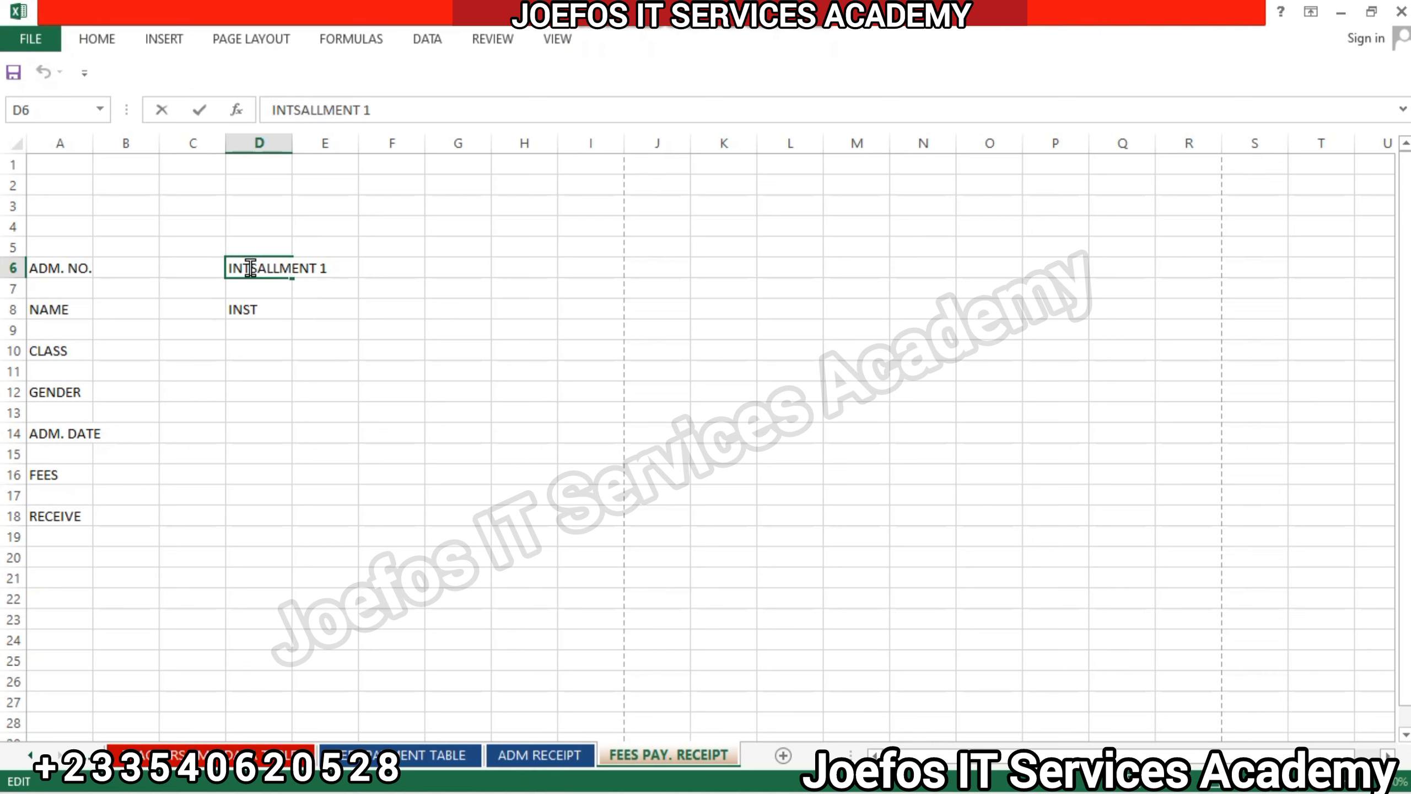
key(BackSpace)
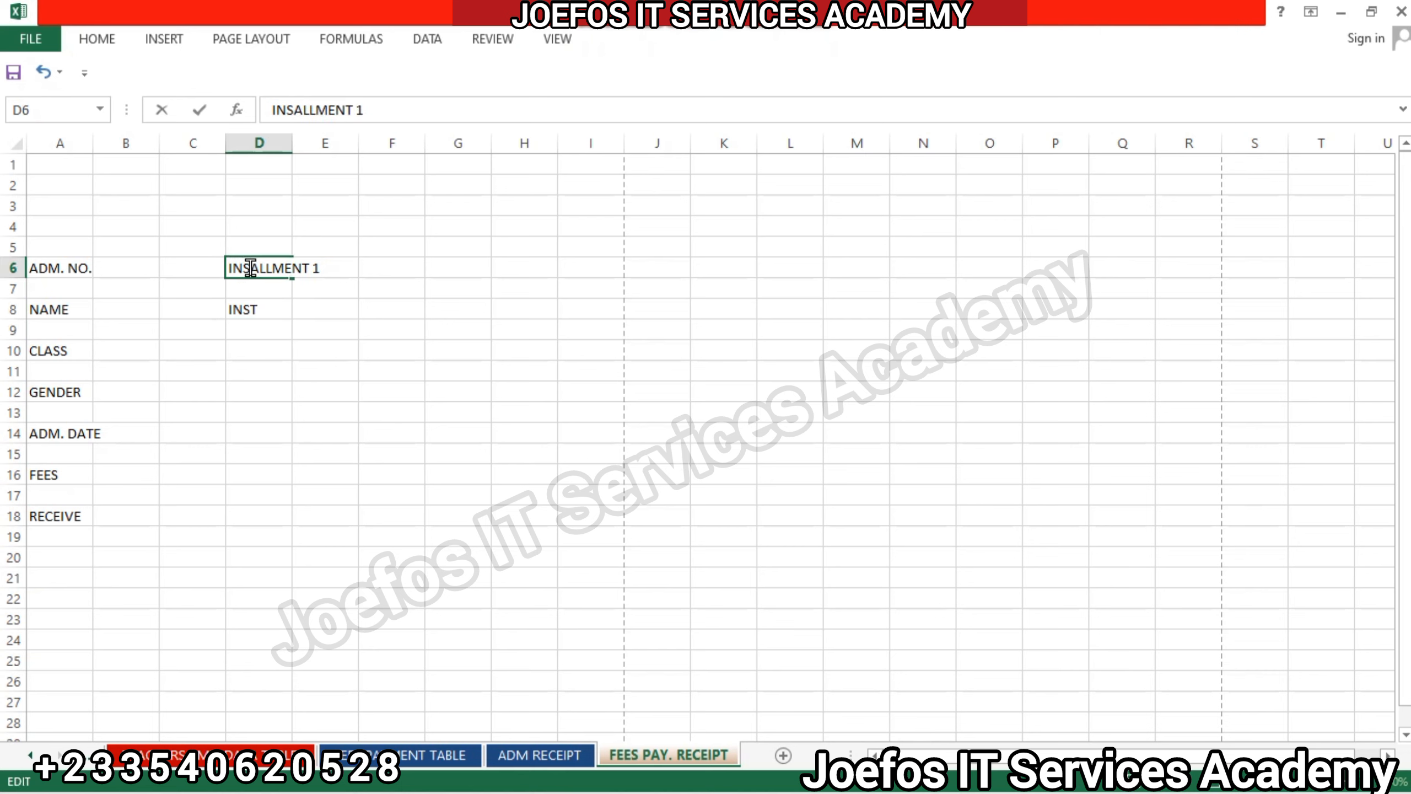
text(T)
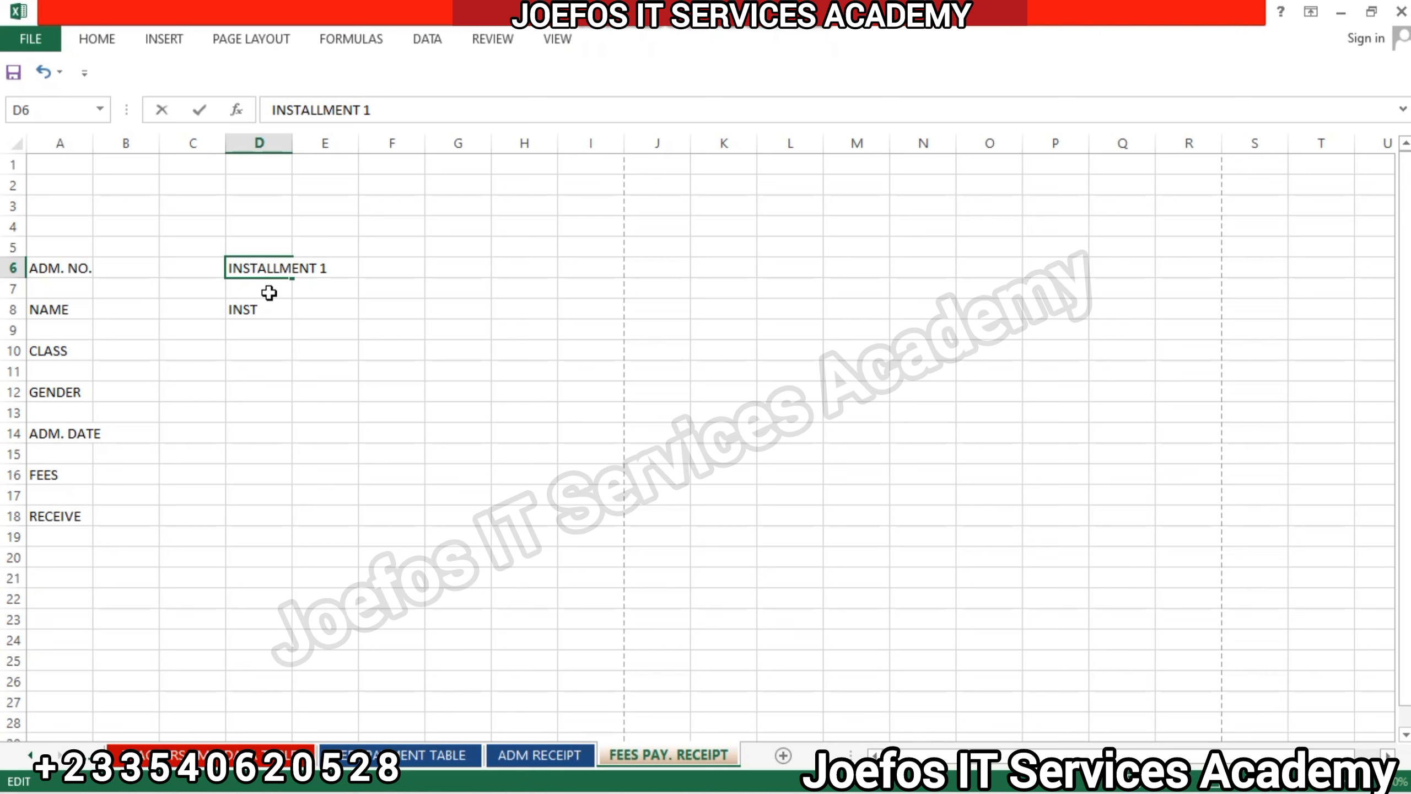
Complete the partial label in D8 so that it reads INSTALLMENT 2.
click(269, 310)
double_click(269, 310)
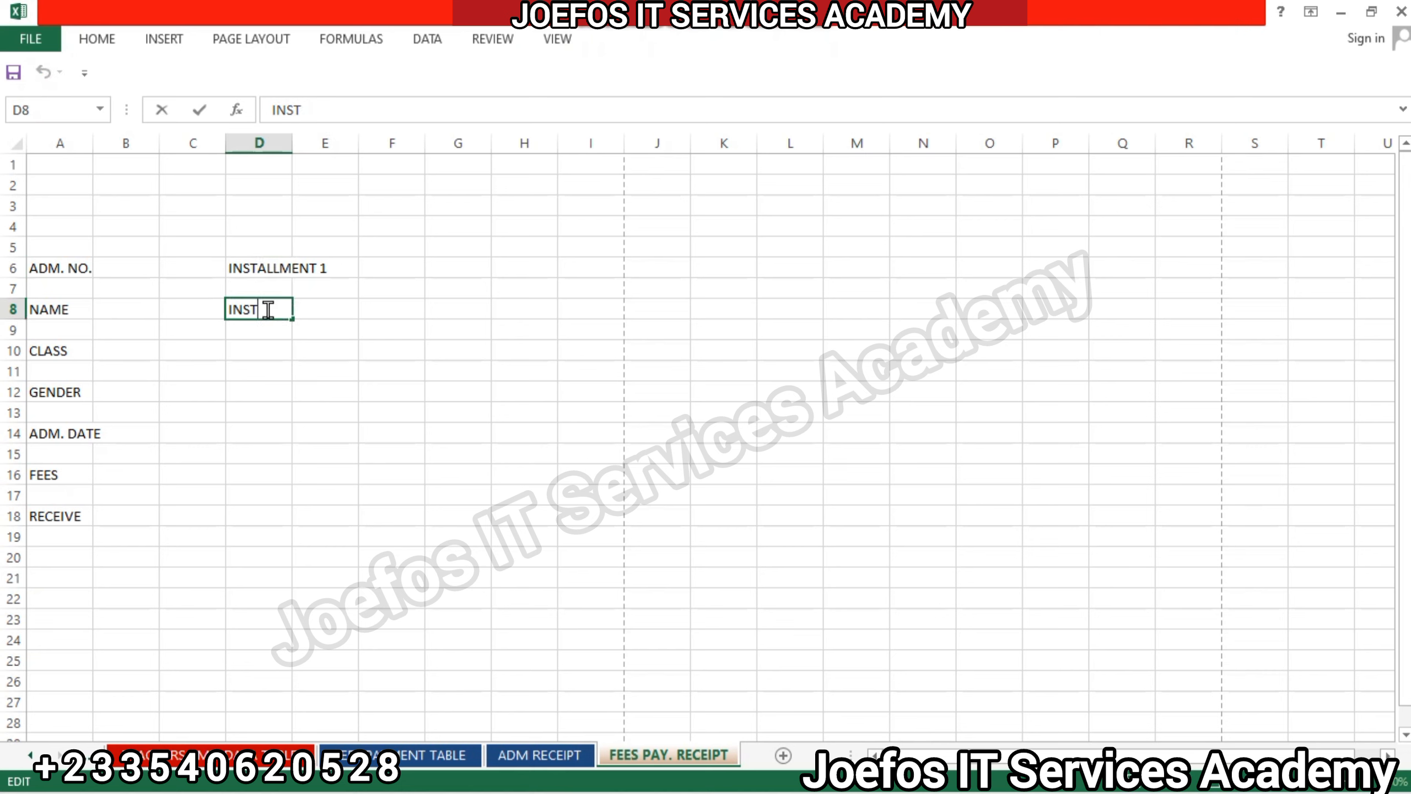
text(ALLMENT)
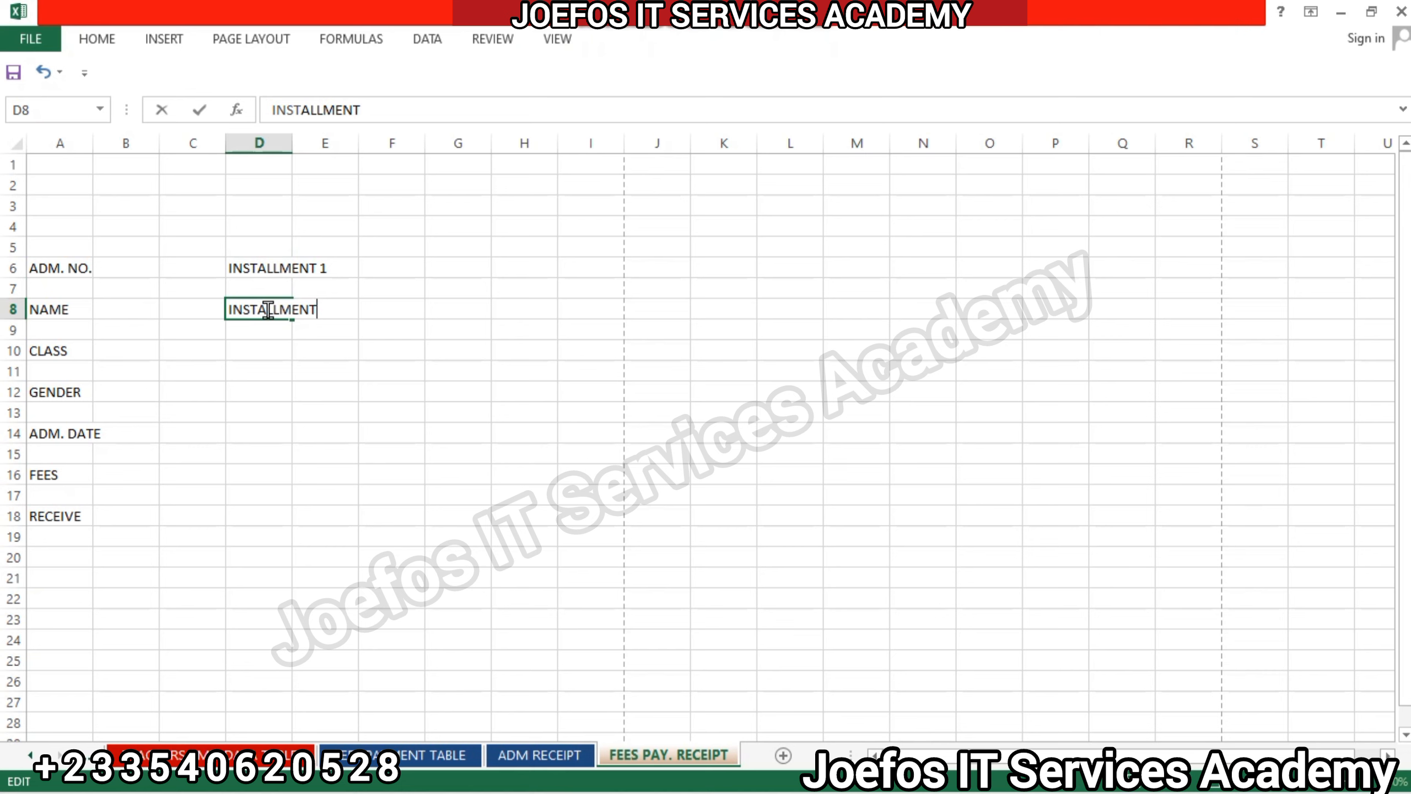
text( 2)
Enter the labels INSTALLMENT 3 in D10 and INSTALLMENT 4 in D12.
click(255, 351)
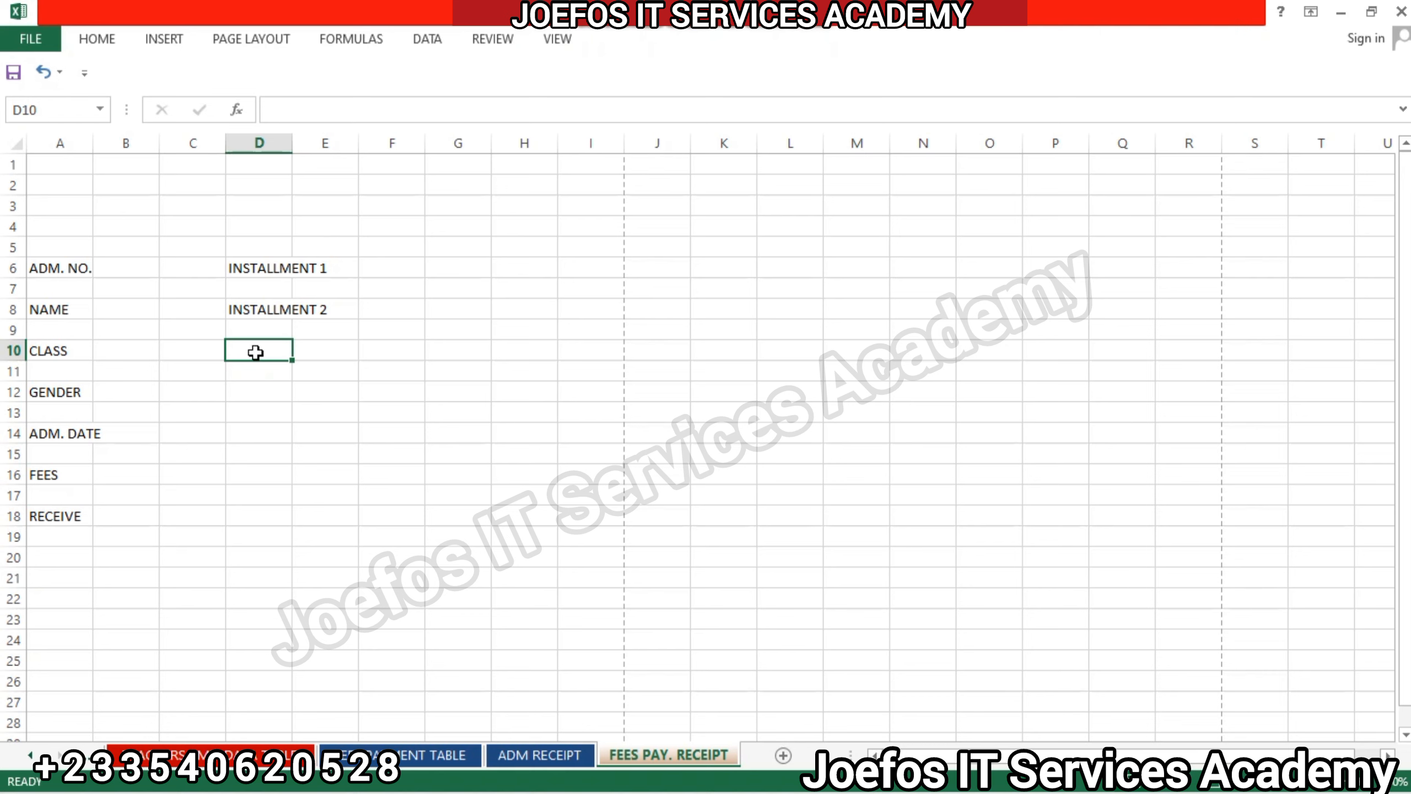
text(INST)
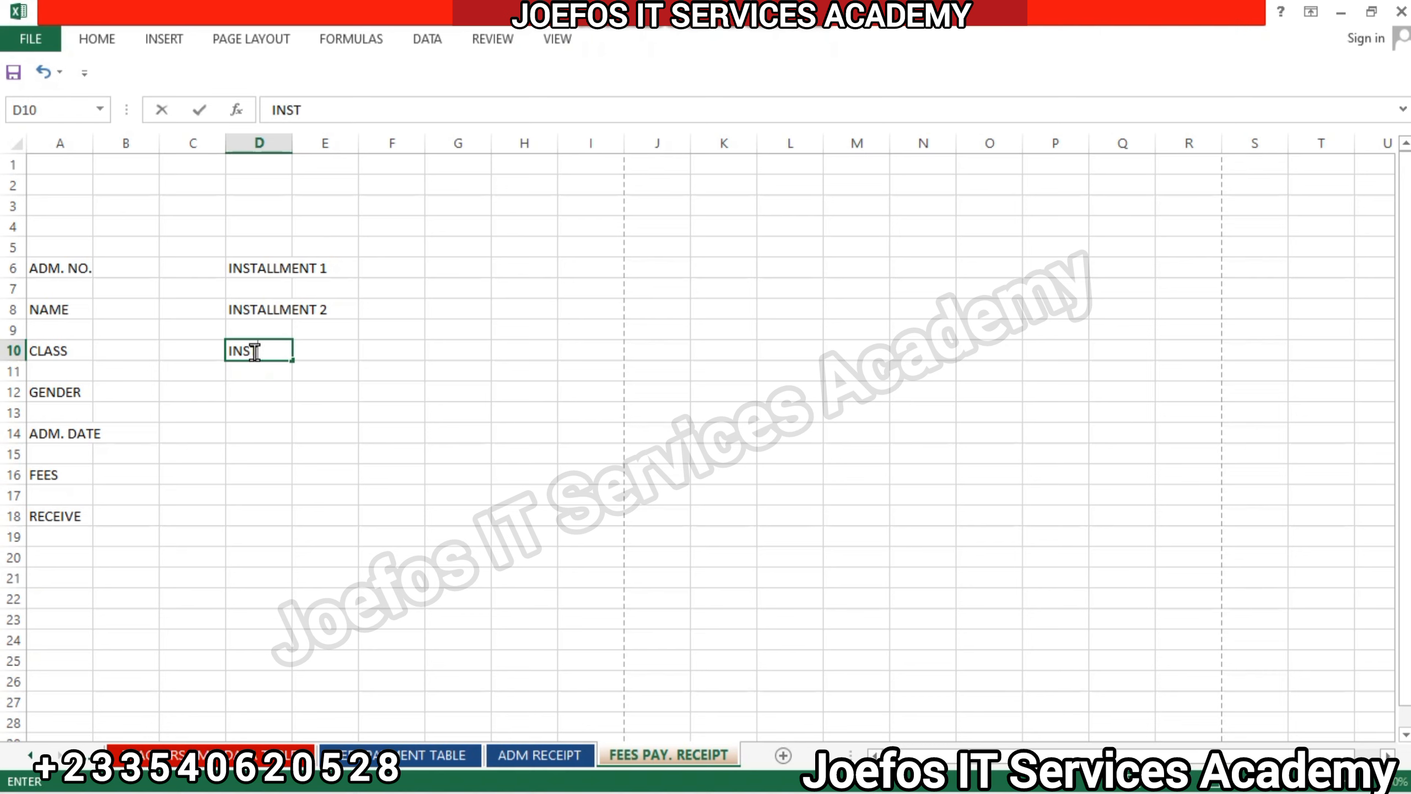
text(ALLMENT 3)
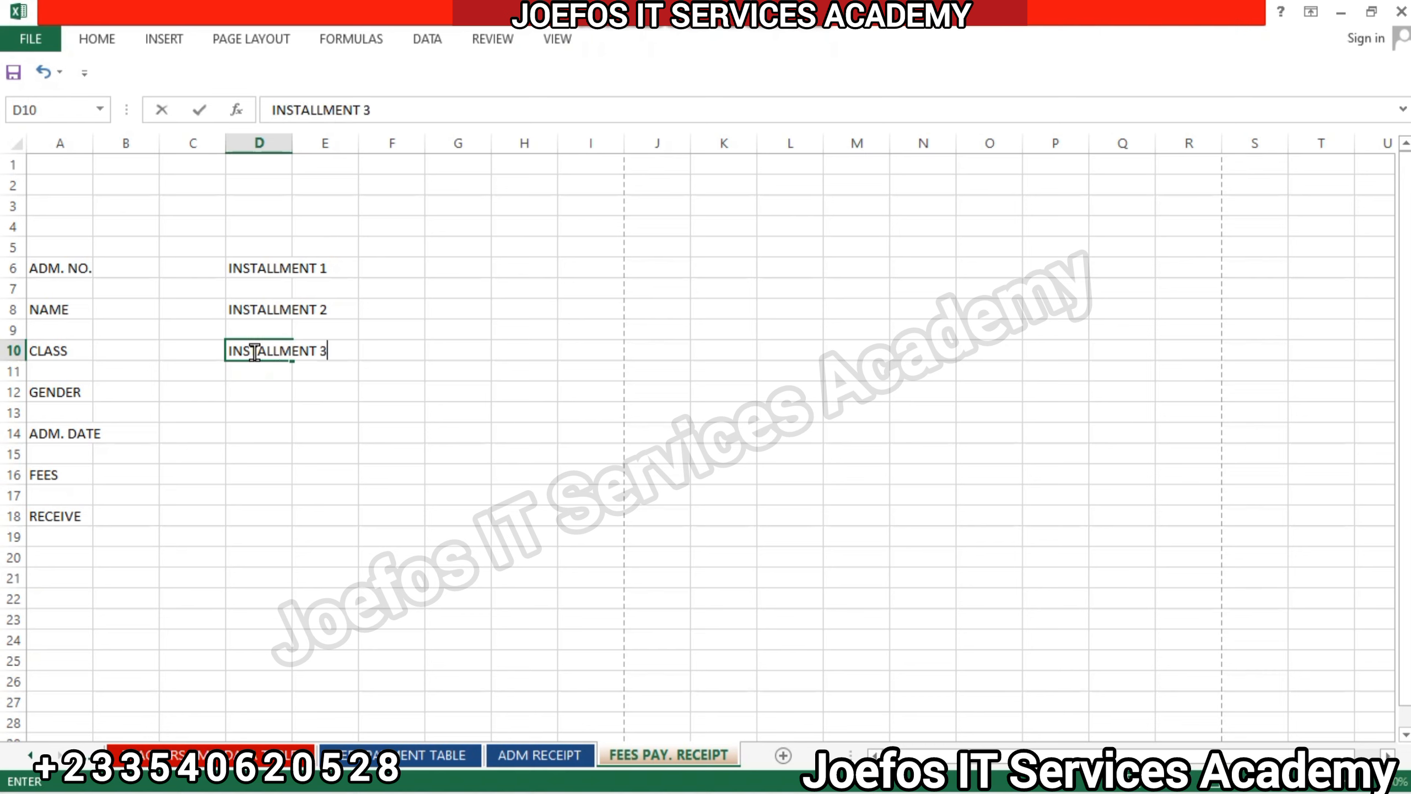
click(256, 393)
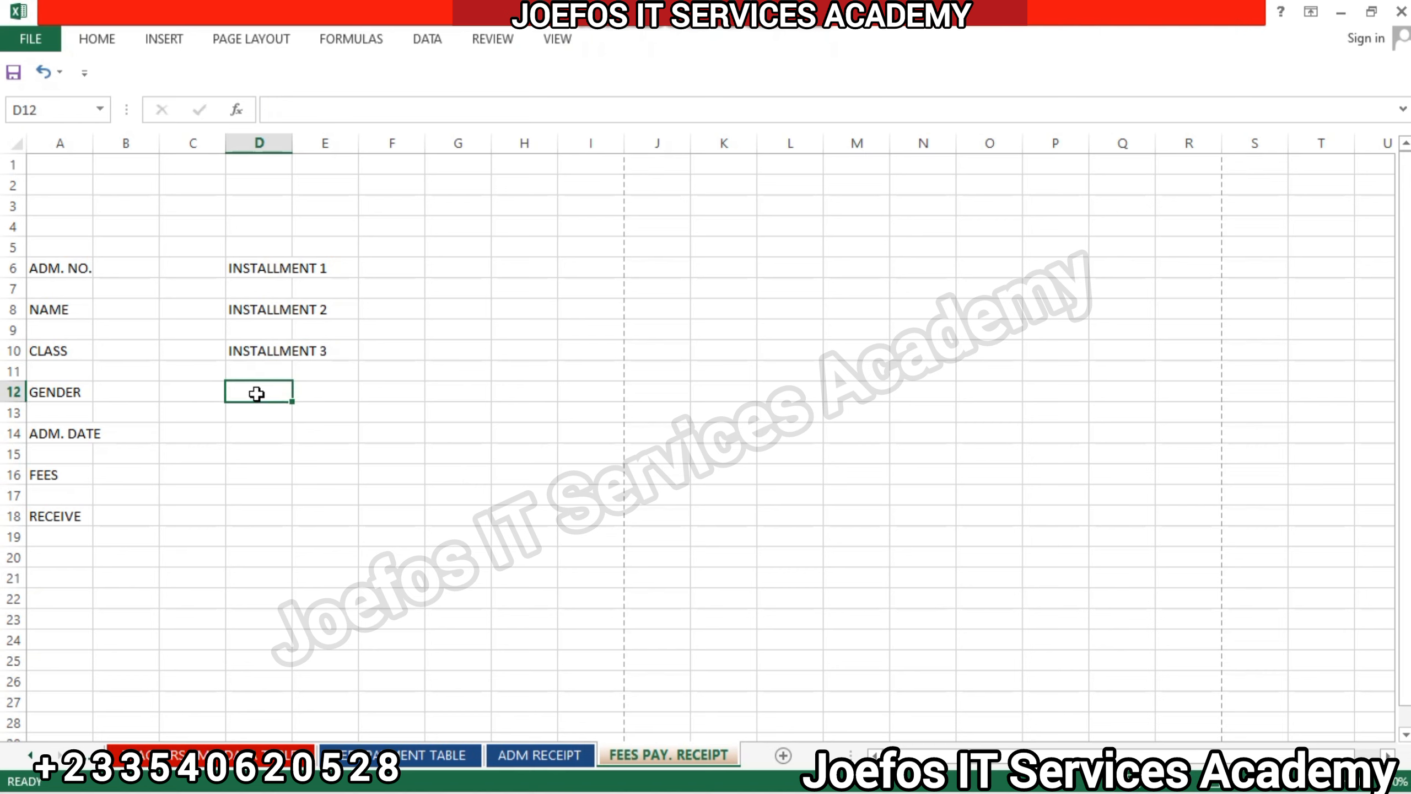
text(INST)
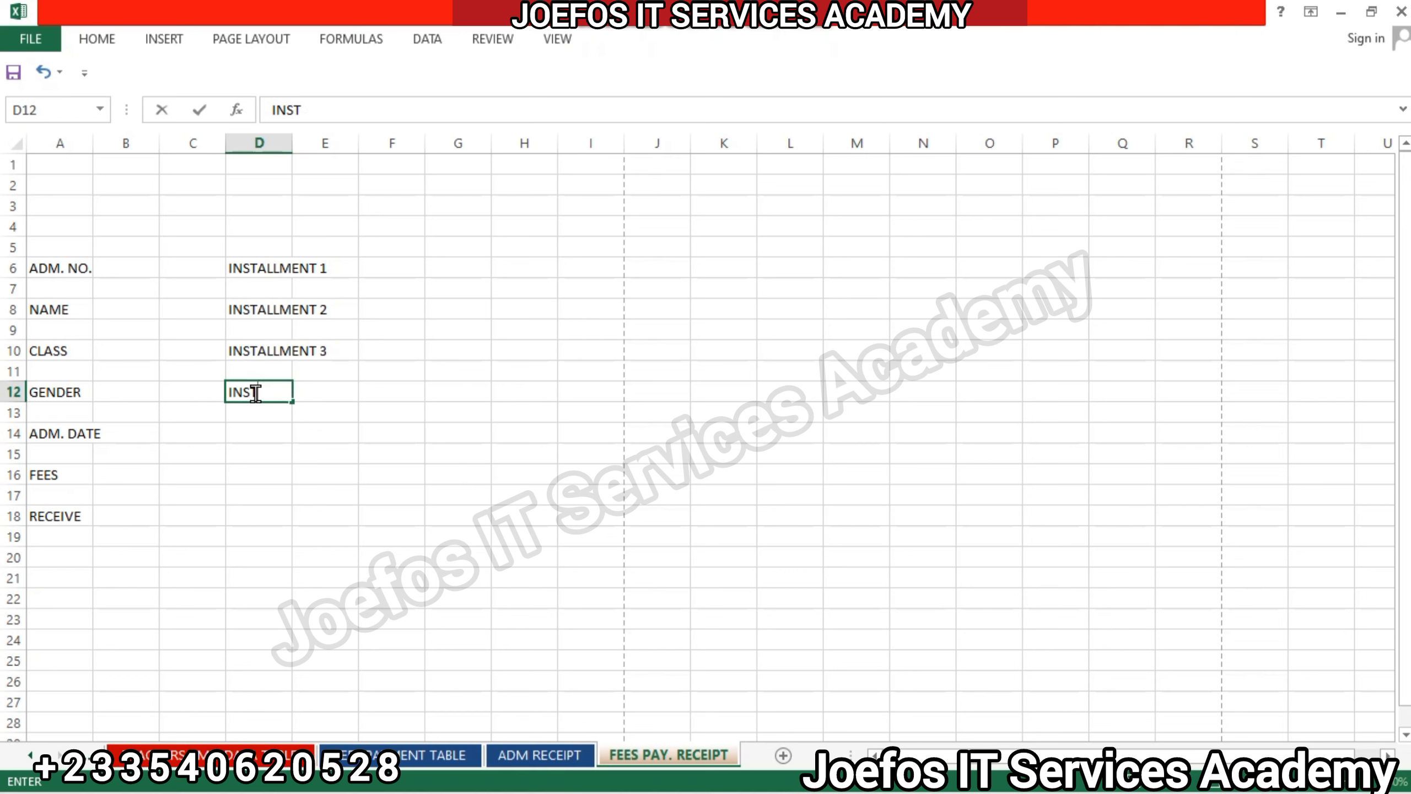
text(ALLMENT 4)
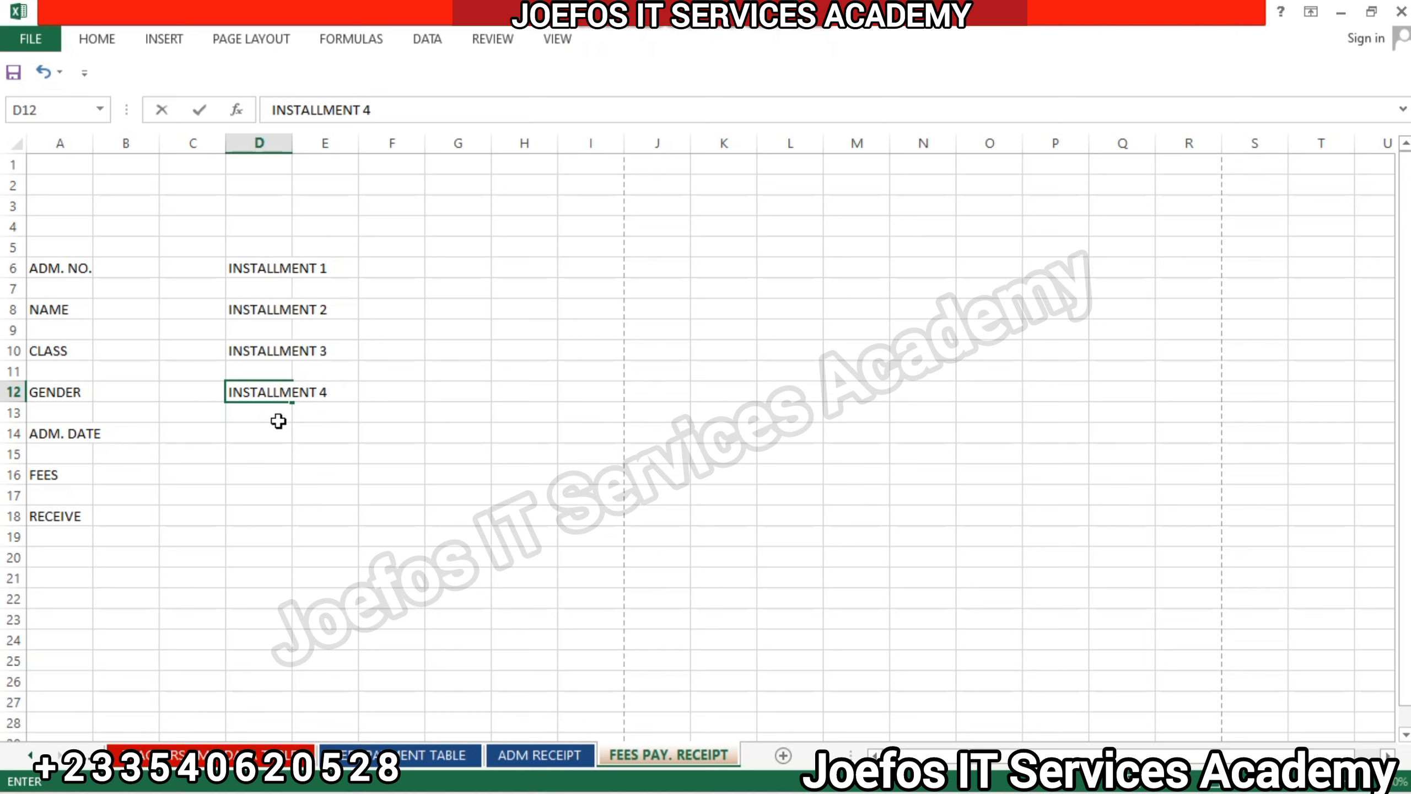
Select the seven label cells A6, A8, A10, A12, A14, A16 and A18 together.
click(55, 267)
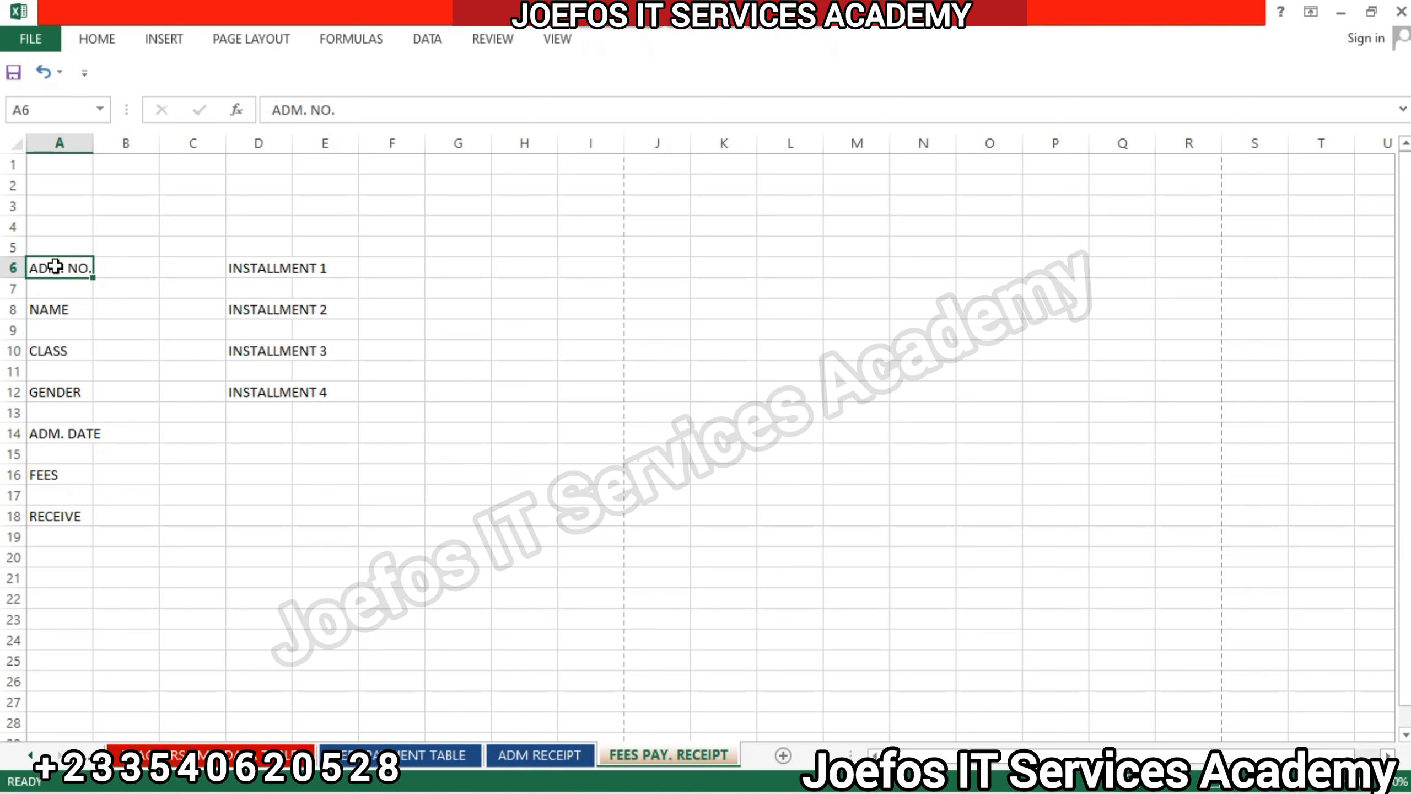
ctrl+click(55, 267)
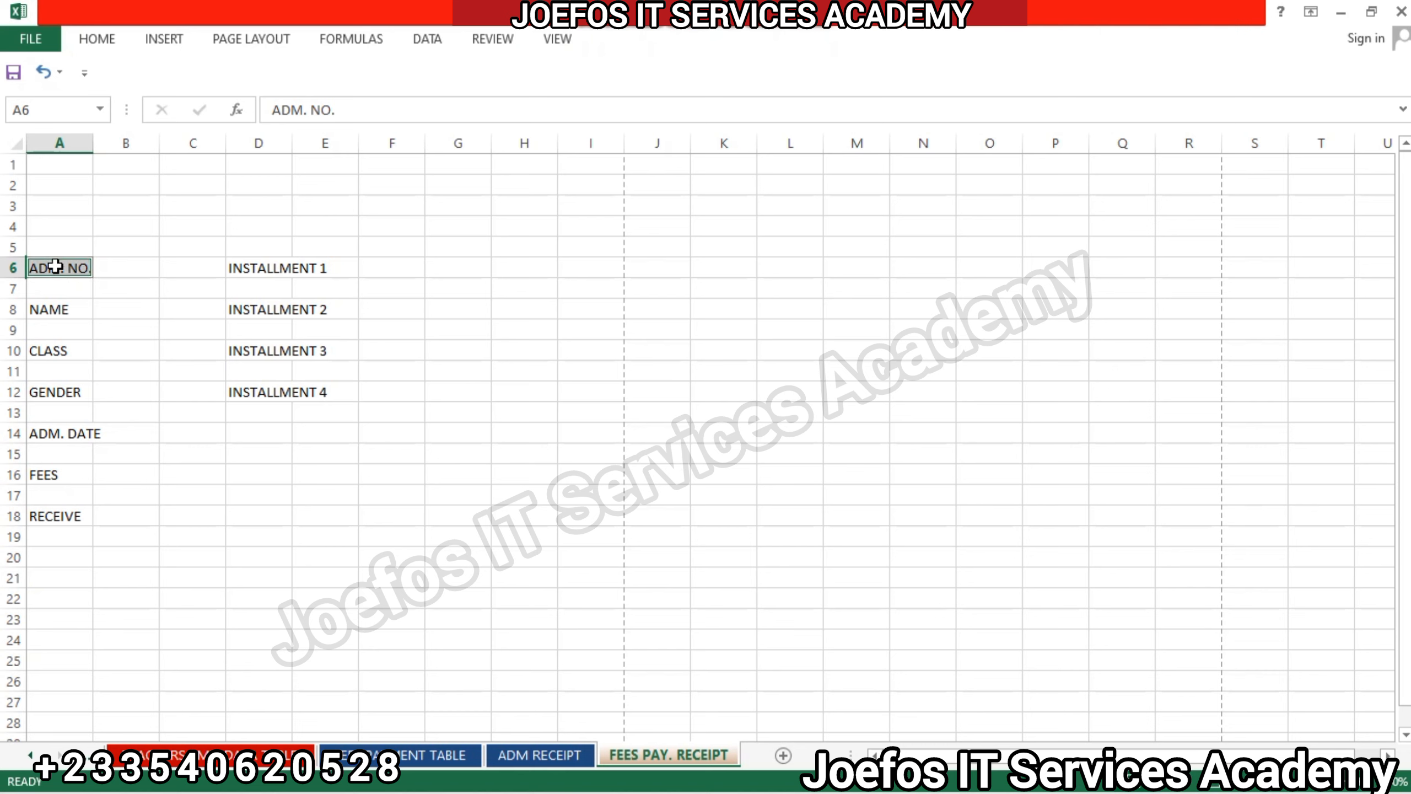
ctrl+click(58, 309)
ctrl+click(62, 349)
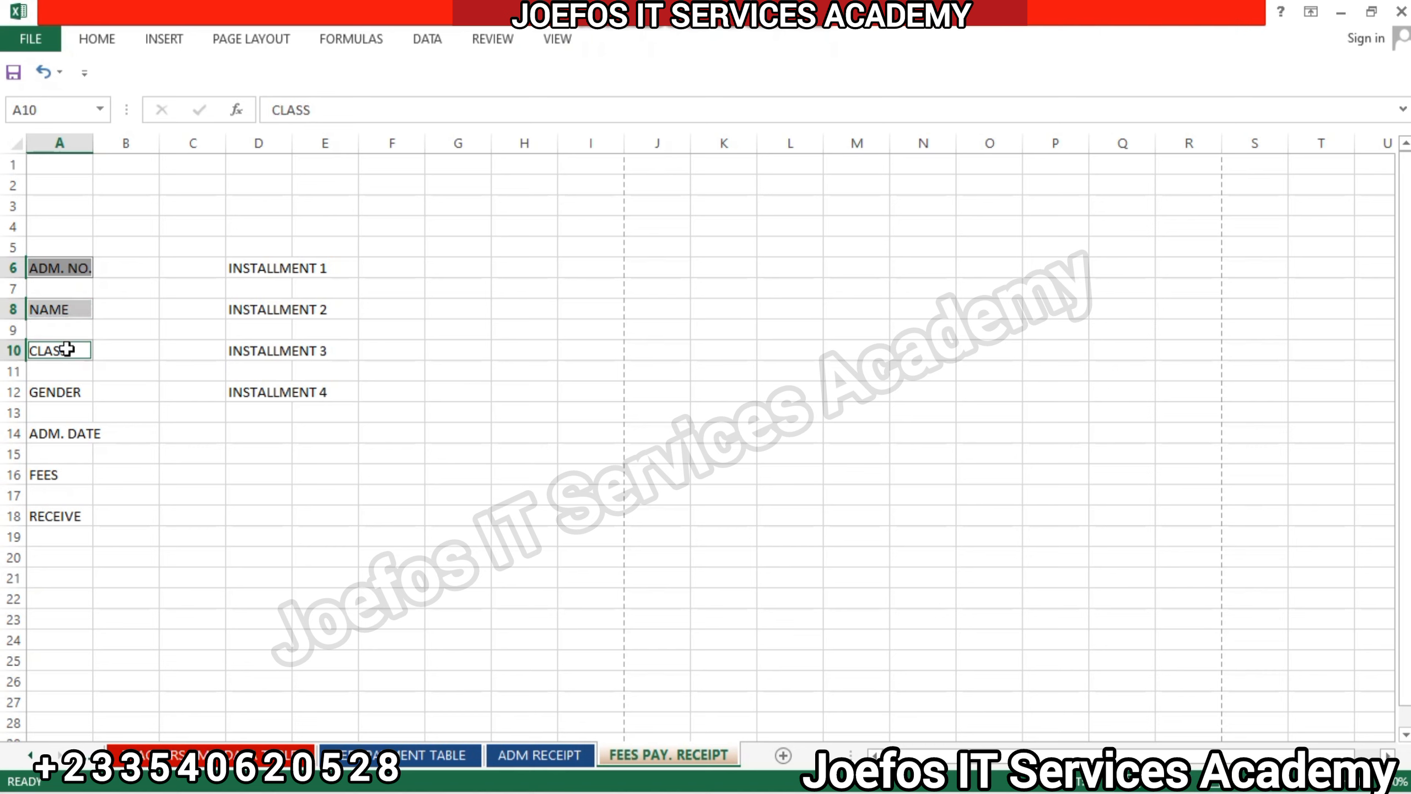
ctrl+click(68, 392)
ctrl+click(70, 433)
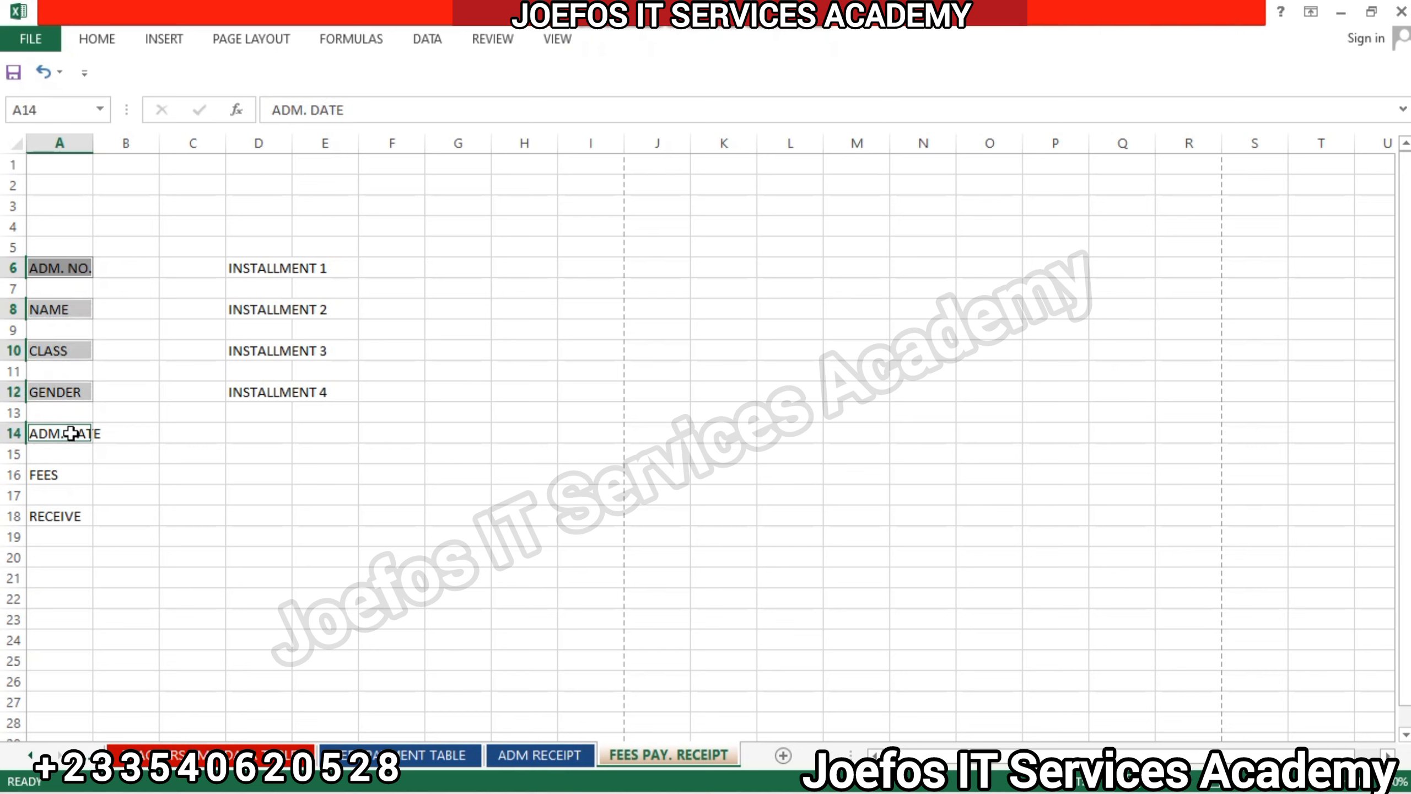
ctrl+click(70, 473)
ctrl+click(70, 516)
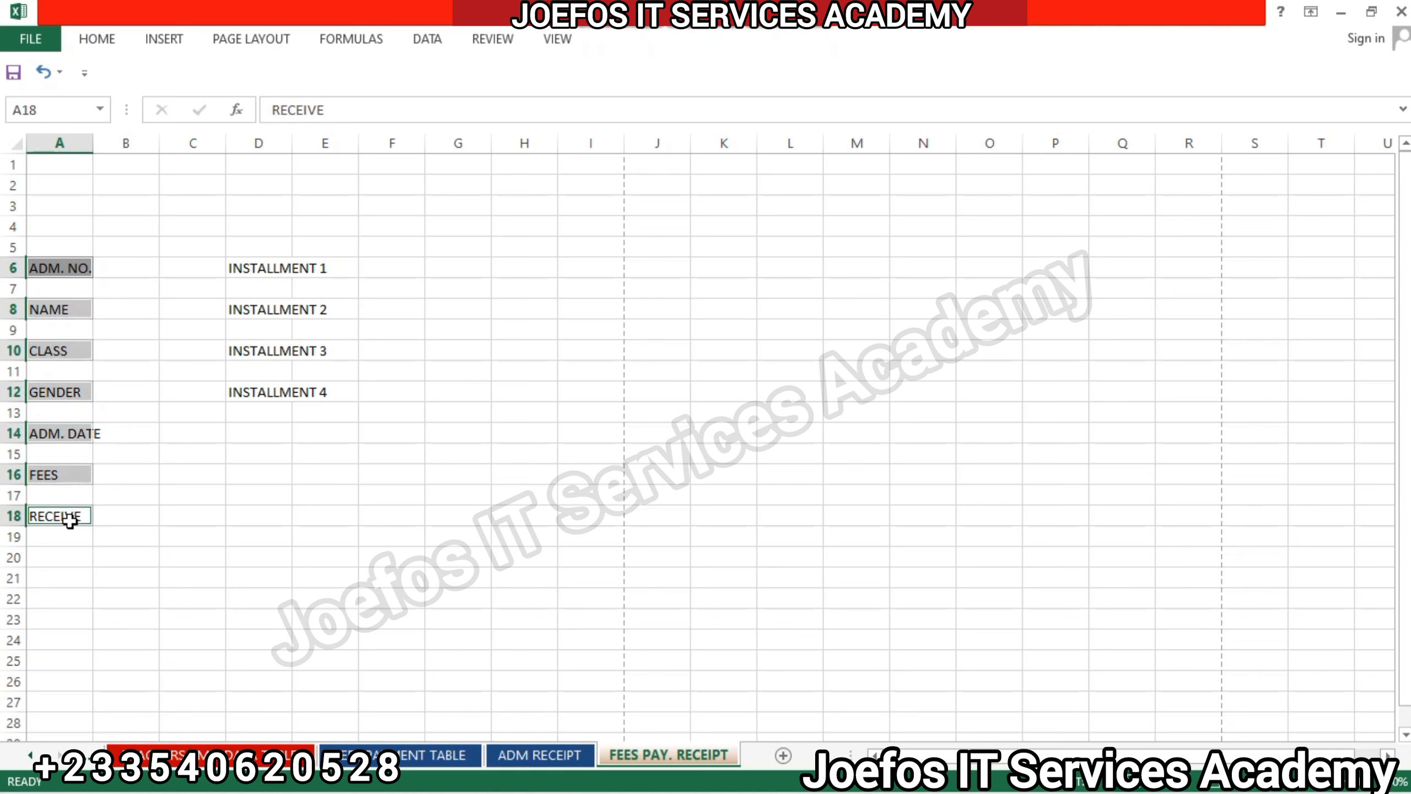
Add the four installment label ranges D6:E6, D8:E8, D10:E10 and D12:E12 to the current selection.
ctrl+click(278, 259)
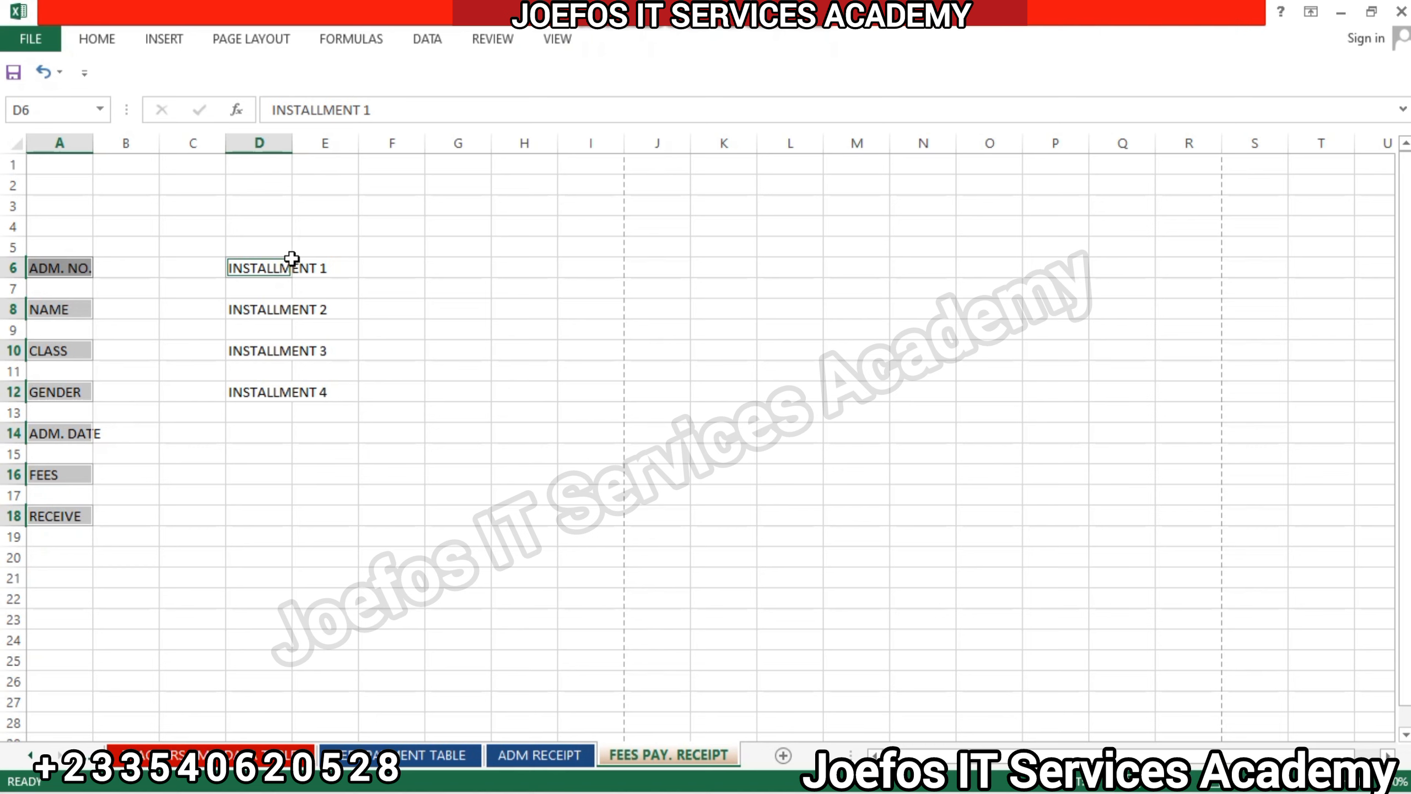
ctrl+click(309, 268)
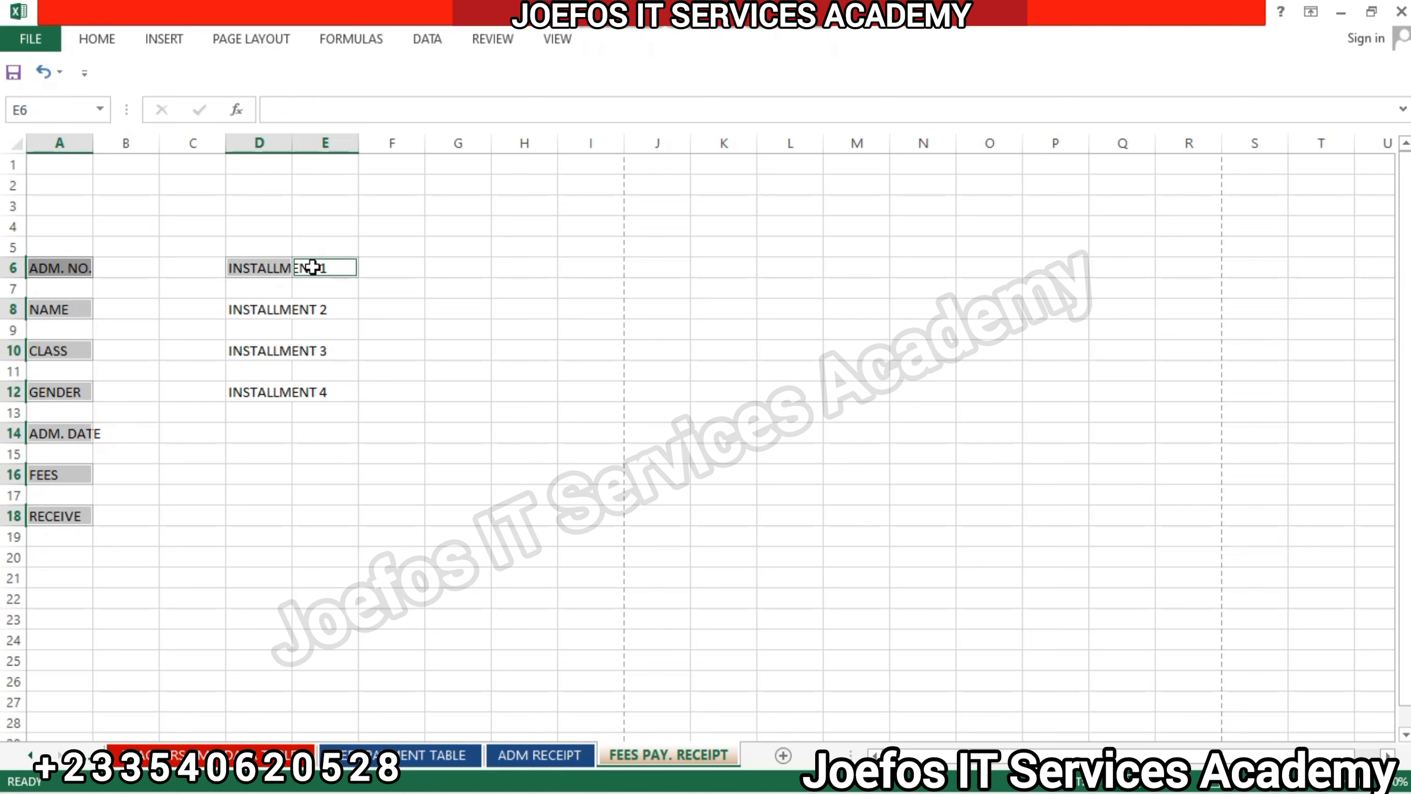
ctrl+click(262, 312)
ctrl+click(302, 310)
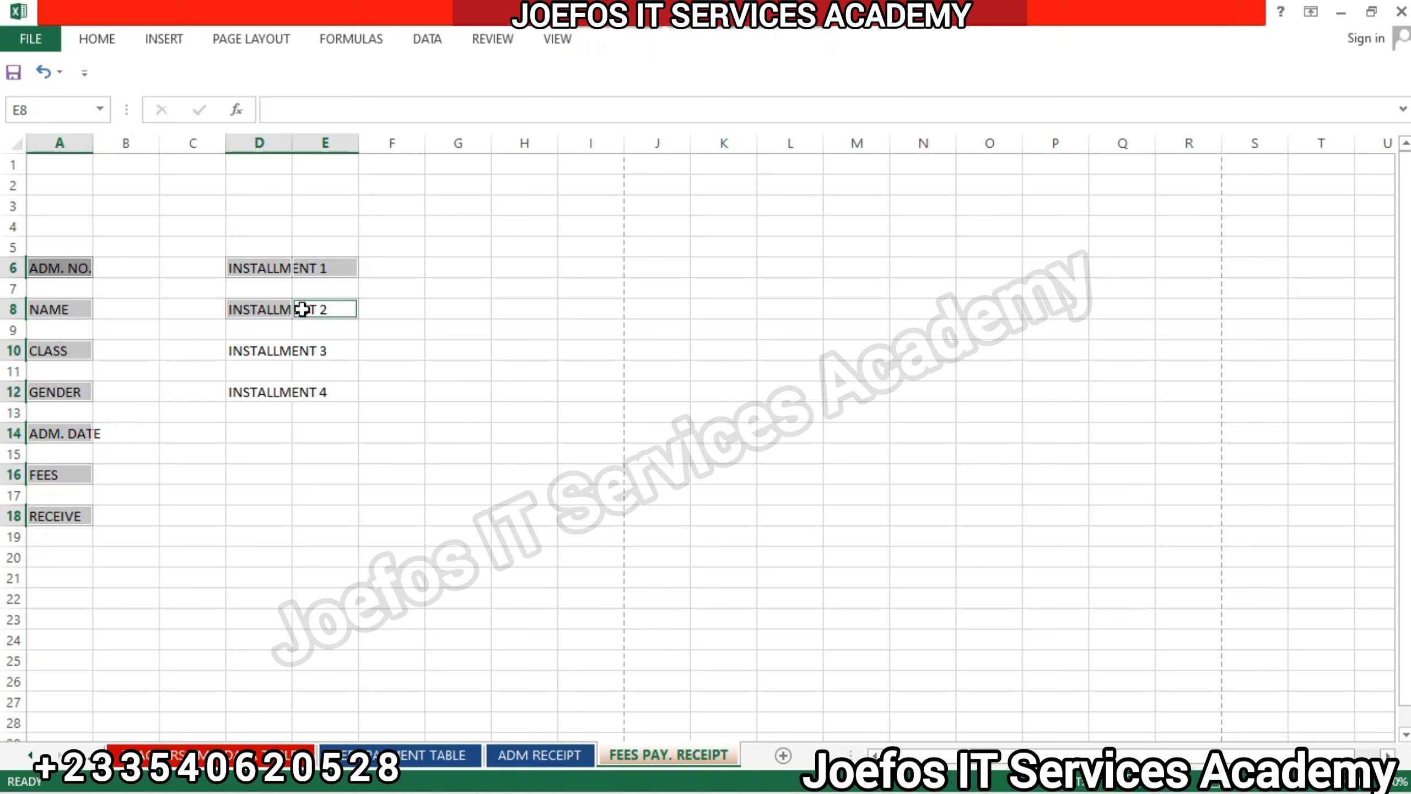
ctrl+click(268, 350)
drag(315, 347, 282, 353)
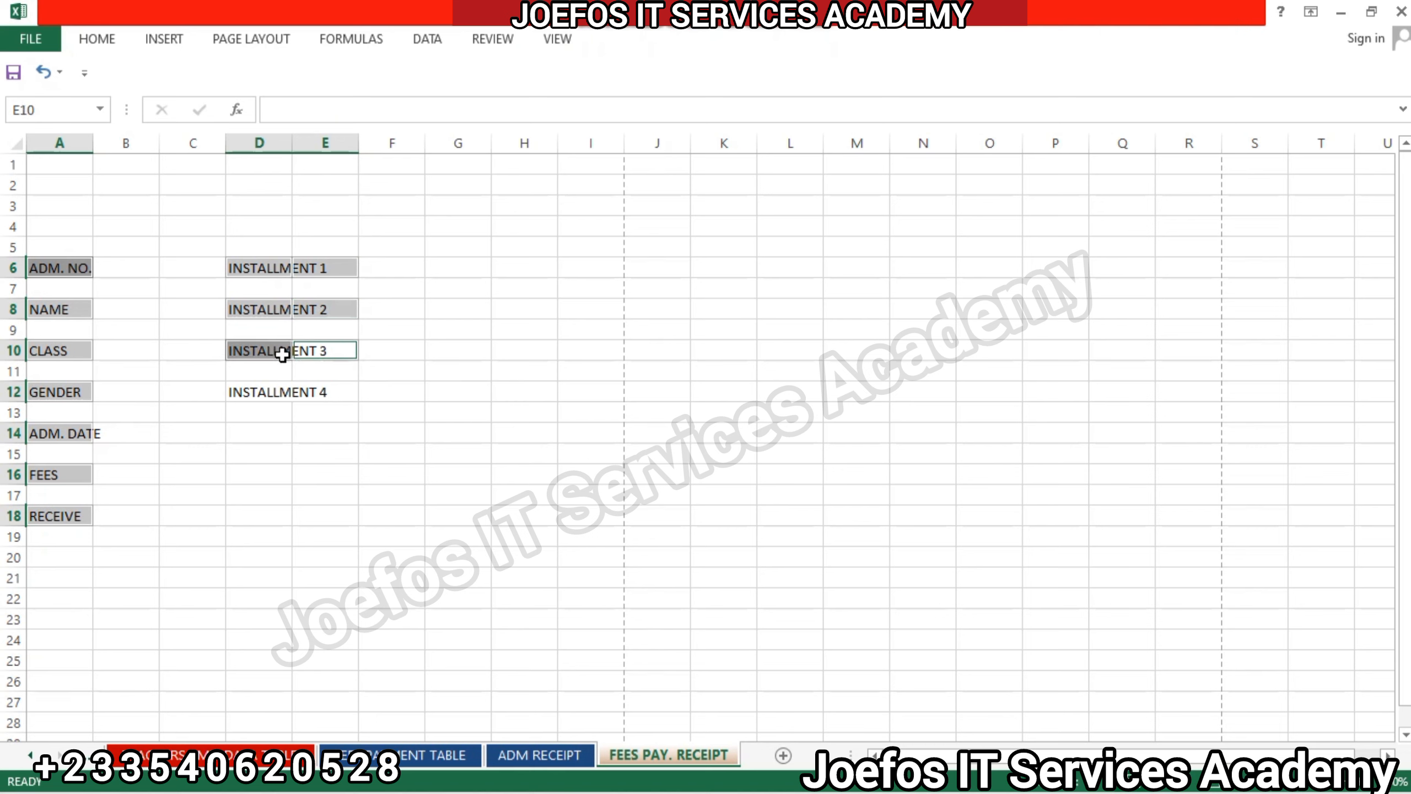
ctrl+click(283, 354)
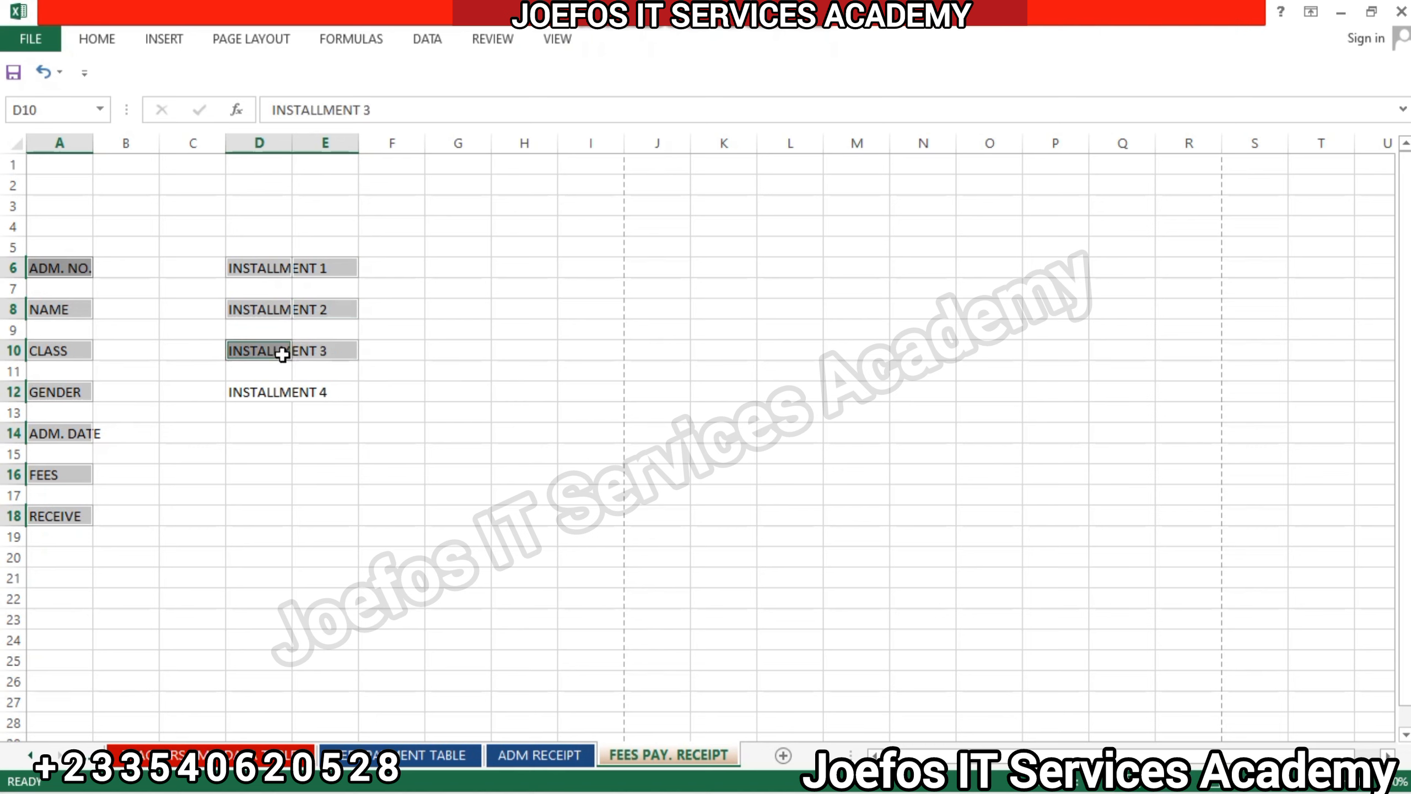
ctrl+click(280, 394)
ctrl+click(308, 392)
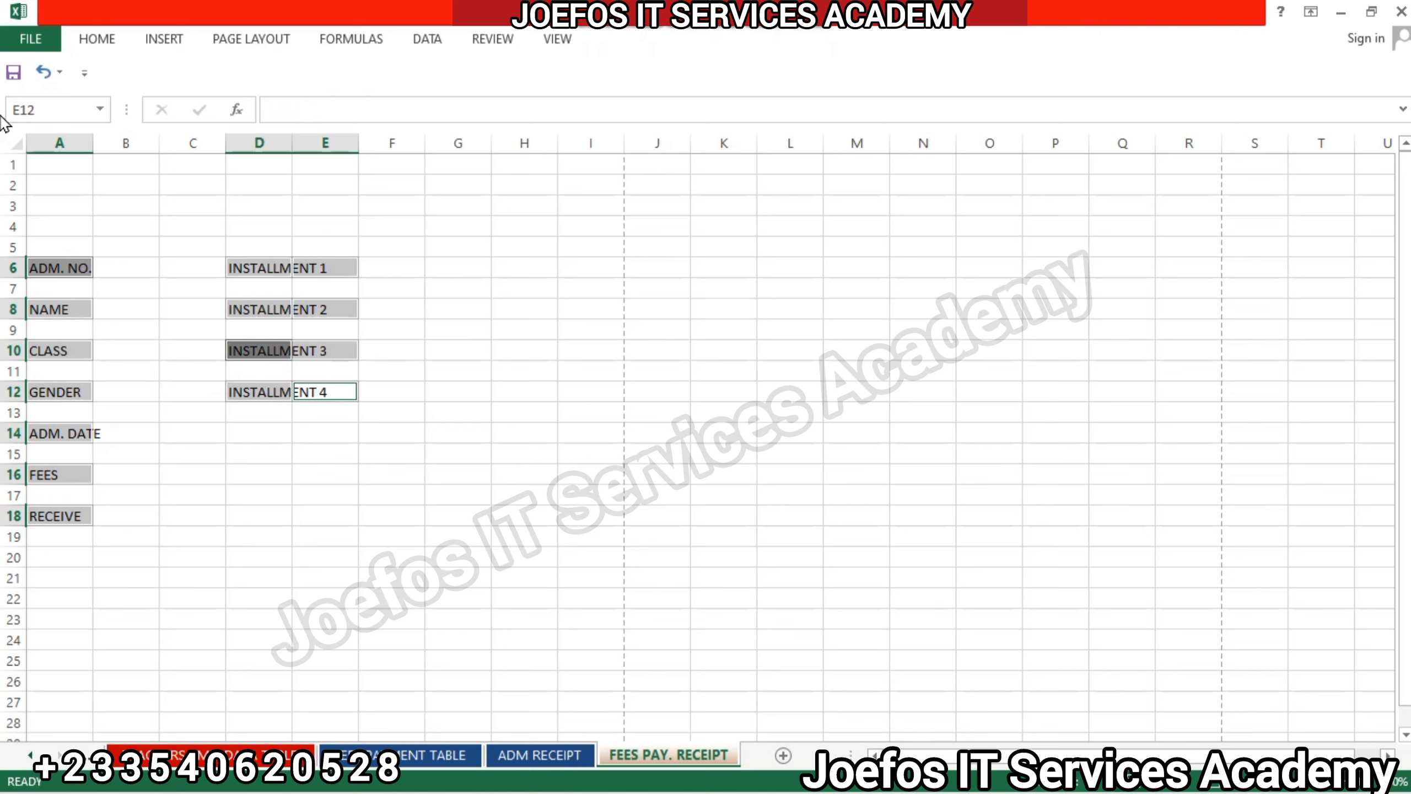
Format all selected labels as bold Times New Roman at size 12, and clear the selection.
click(103, 39)
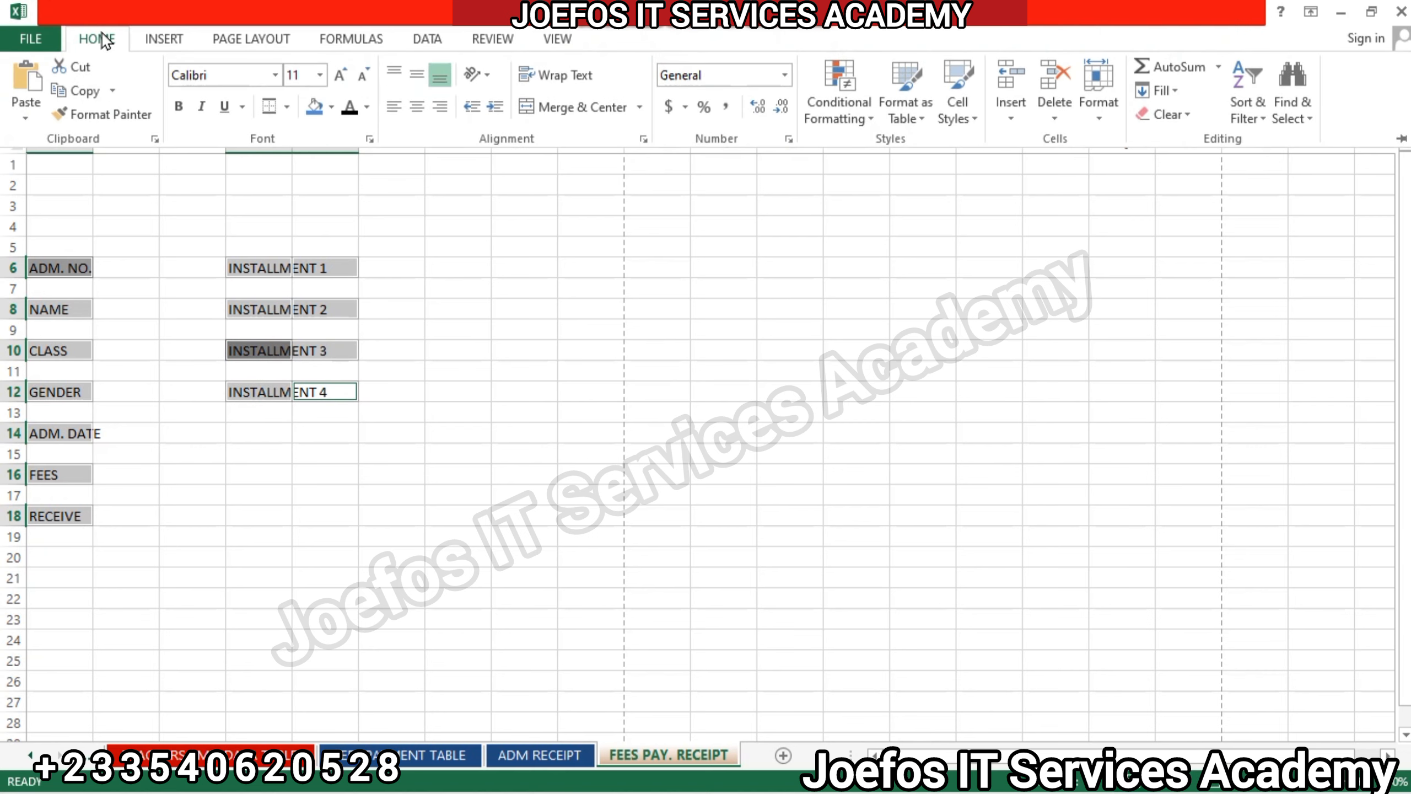
click(180, 105)
click(217, 74)
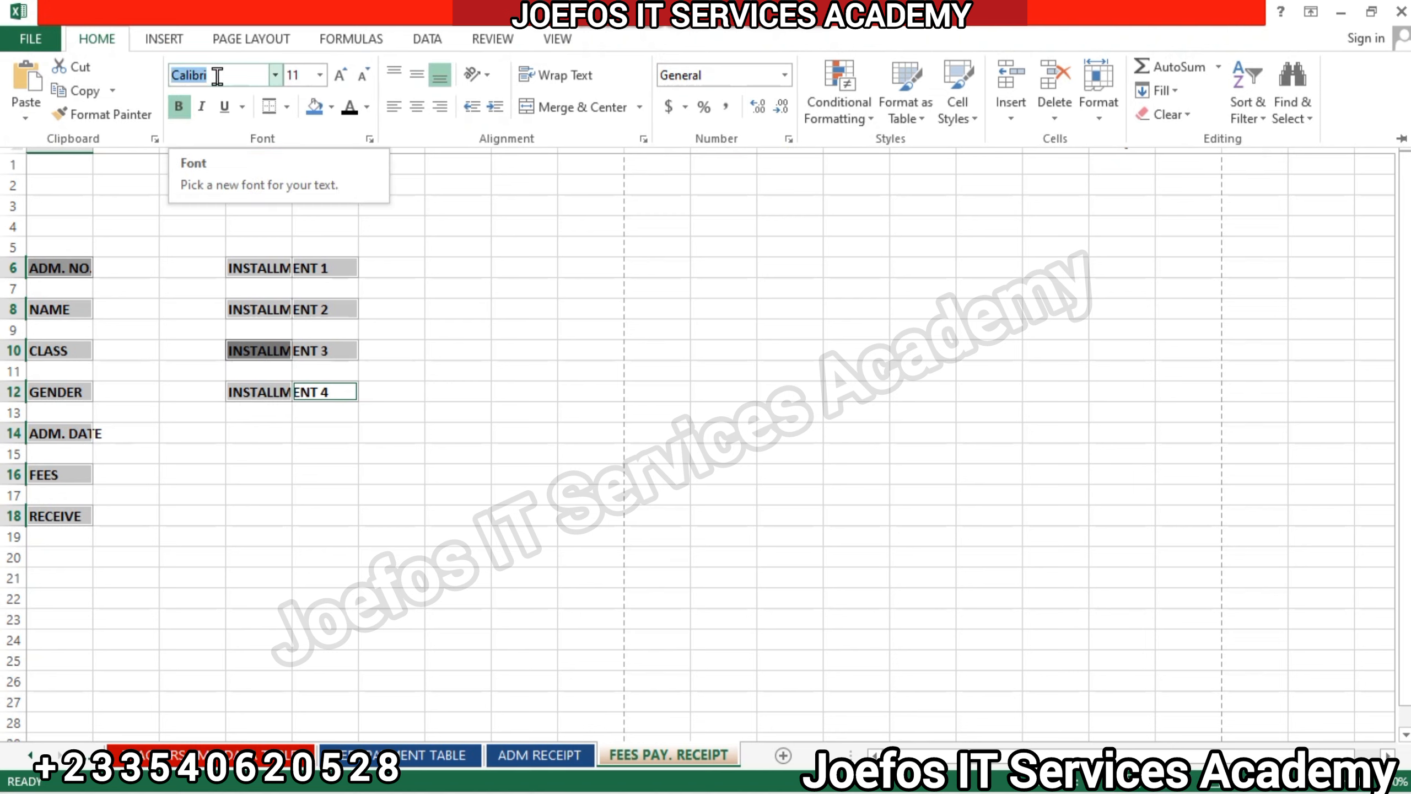
text(Times New Roman)
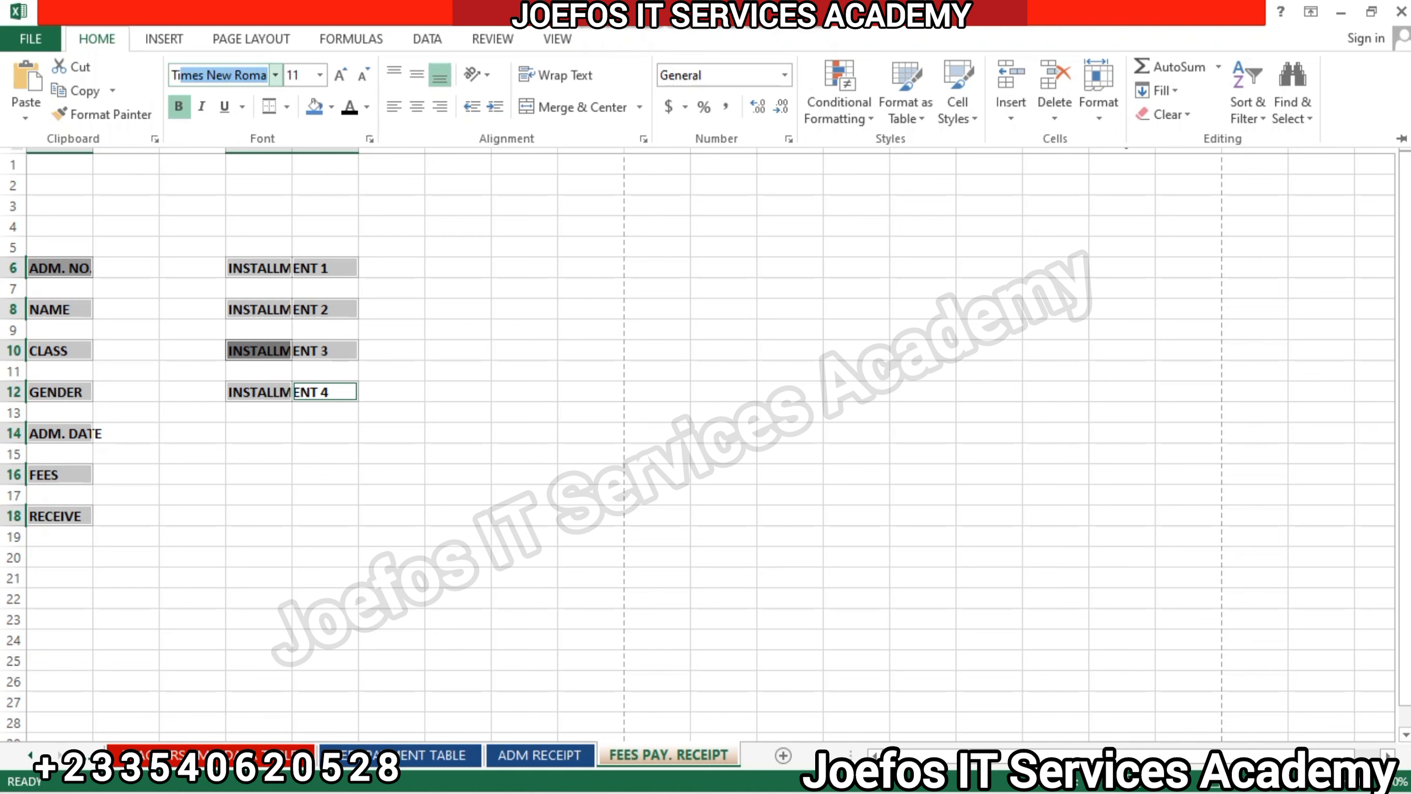
key(Return)
click(97, 39)
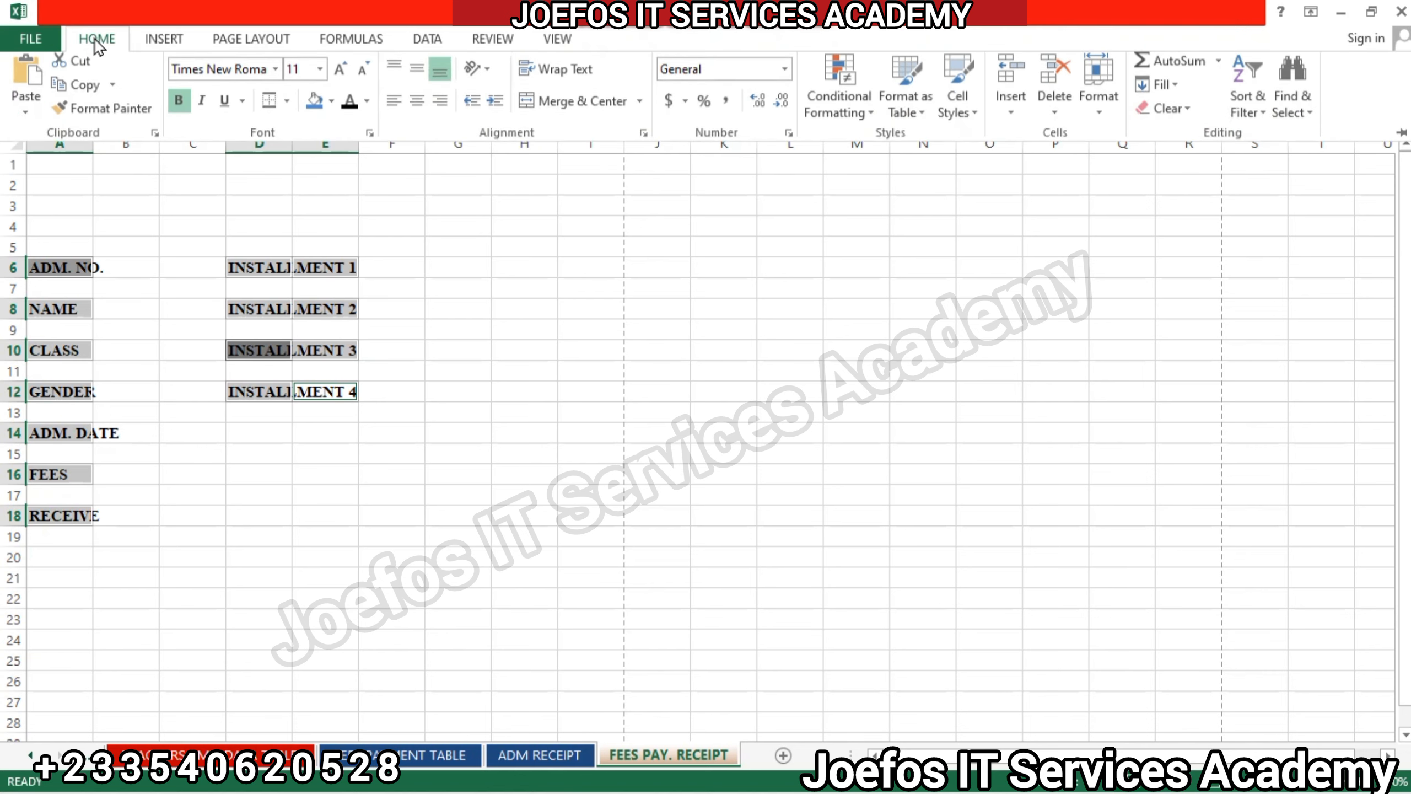
click(339, 76)
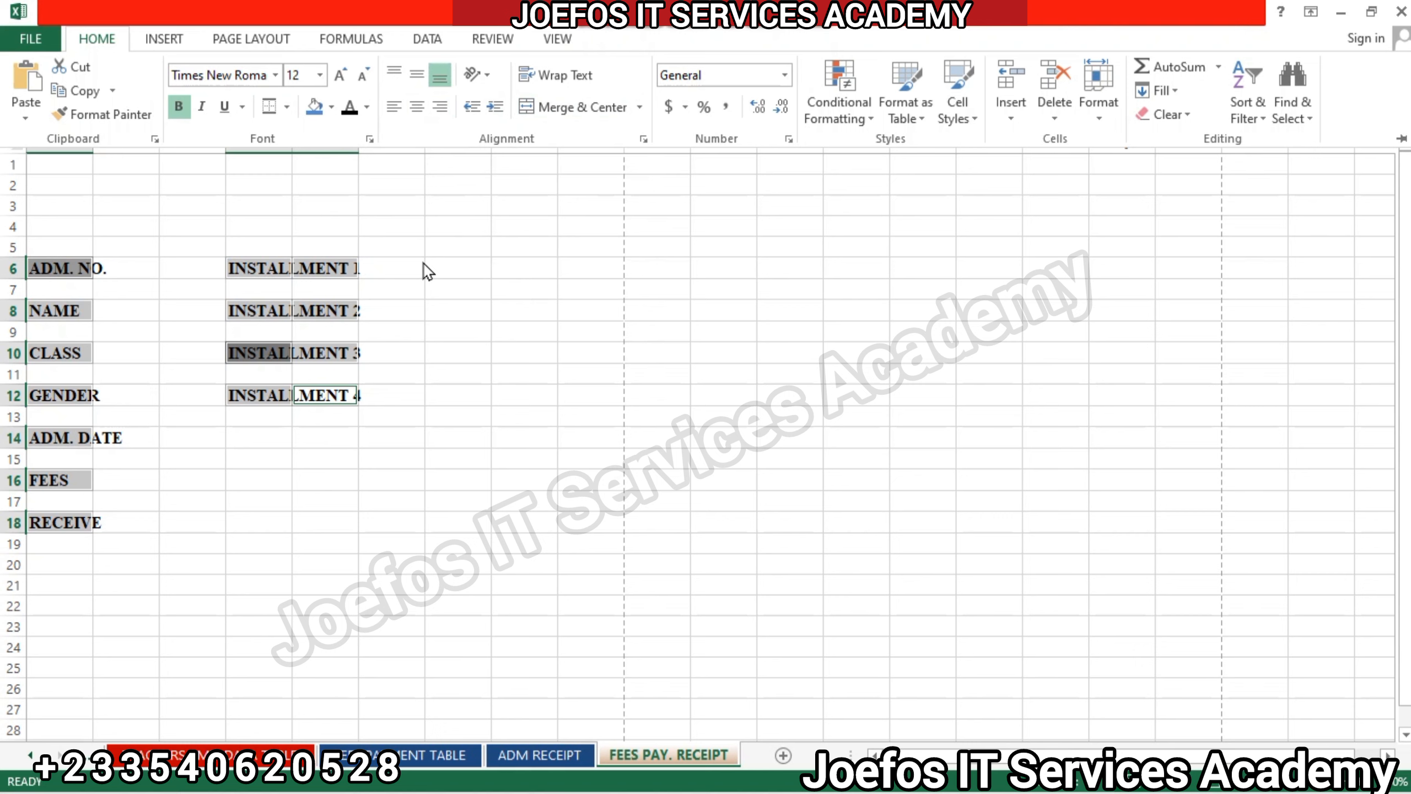
click(413, 289)
click(413, 287)
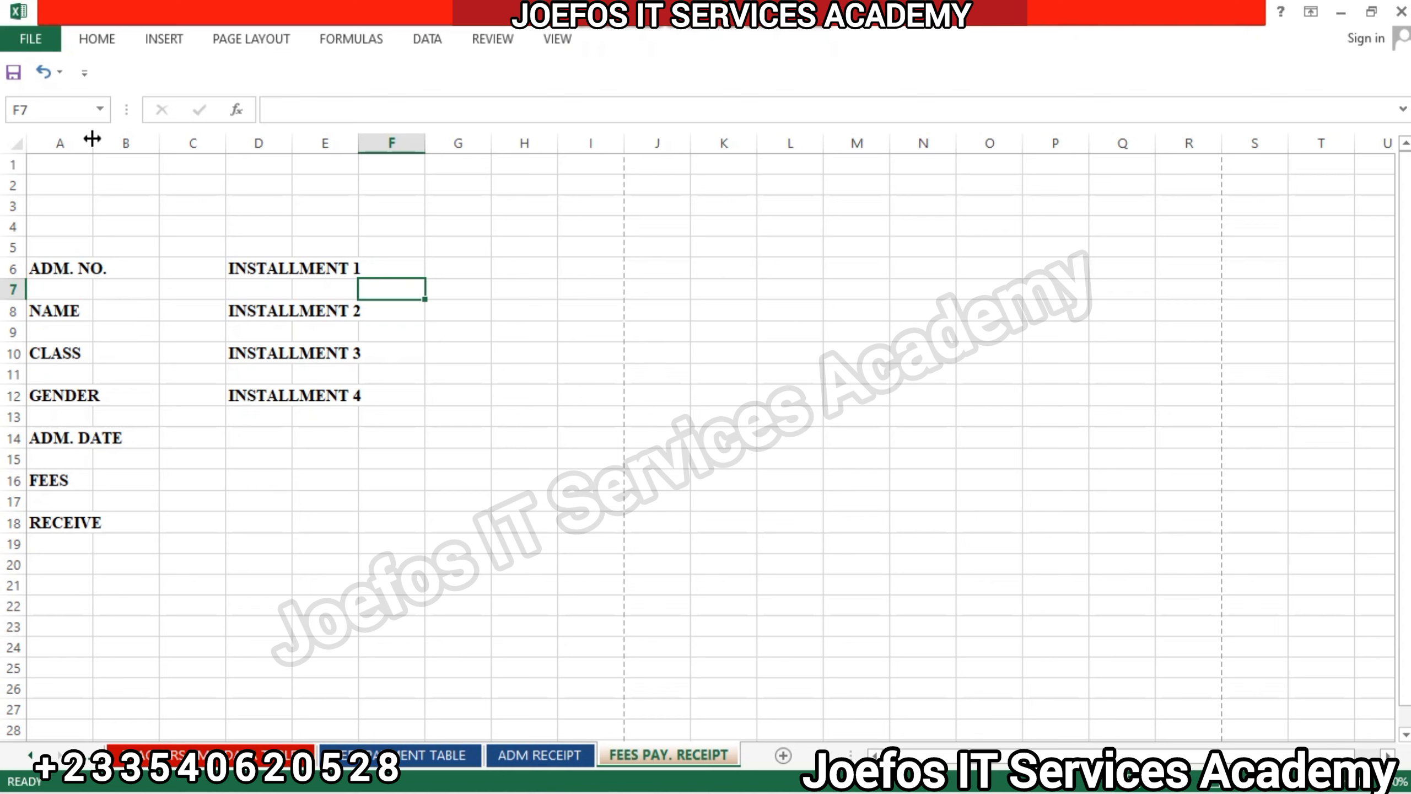
Widen columns A, B, C and E to fit the labels and leave space between the two label groups.
drag(93, 139, 127, 139)
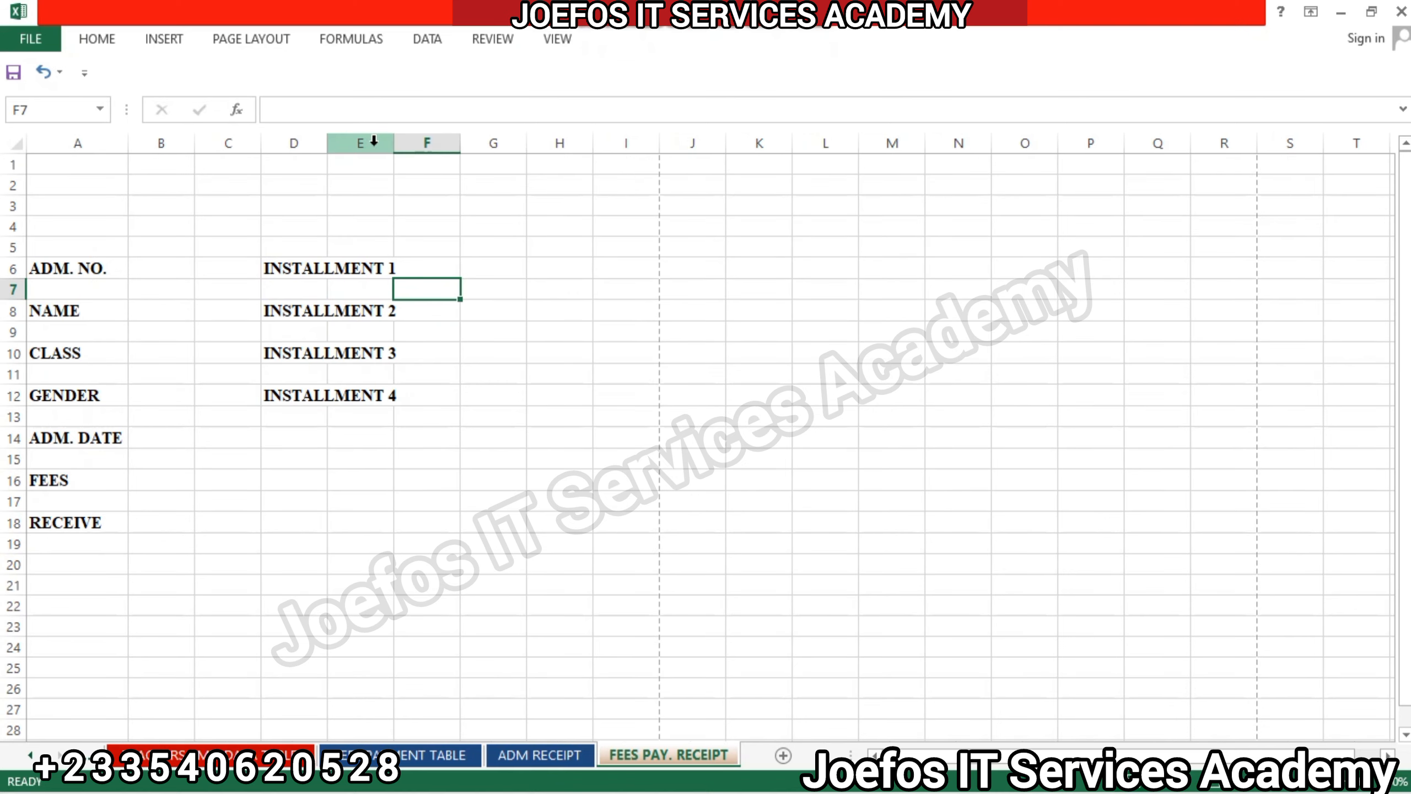
drag(389, 146, 402, 145)
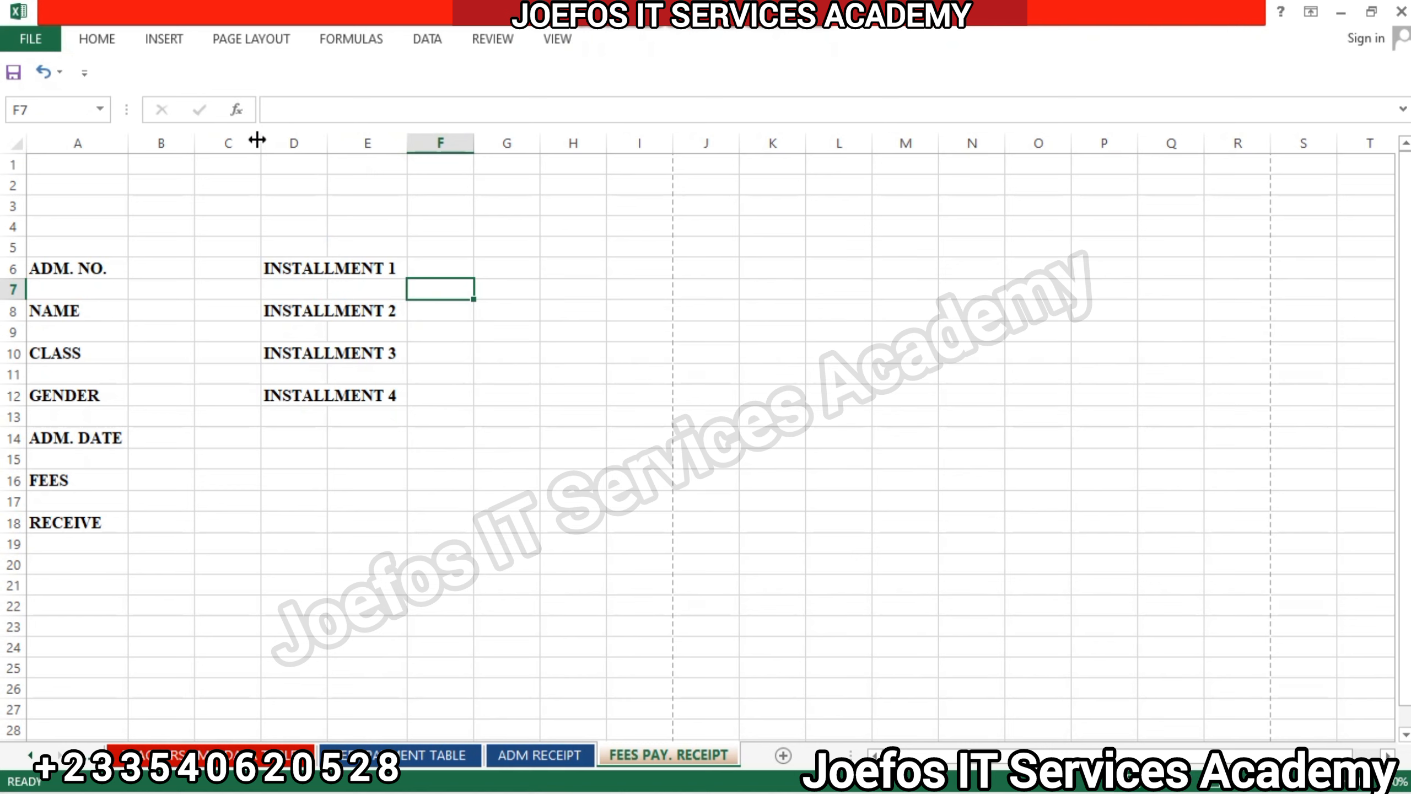
drag(260, 140, 296, 140)
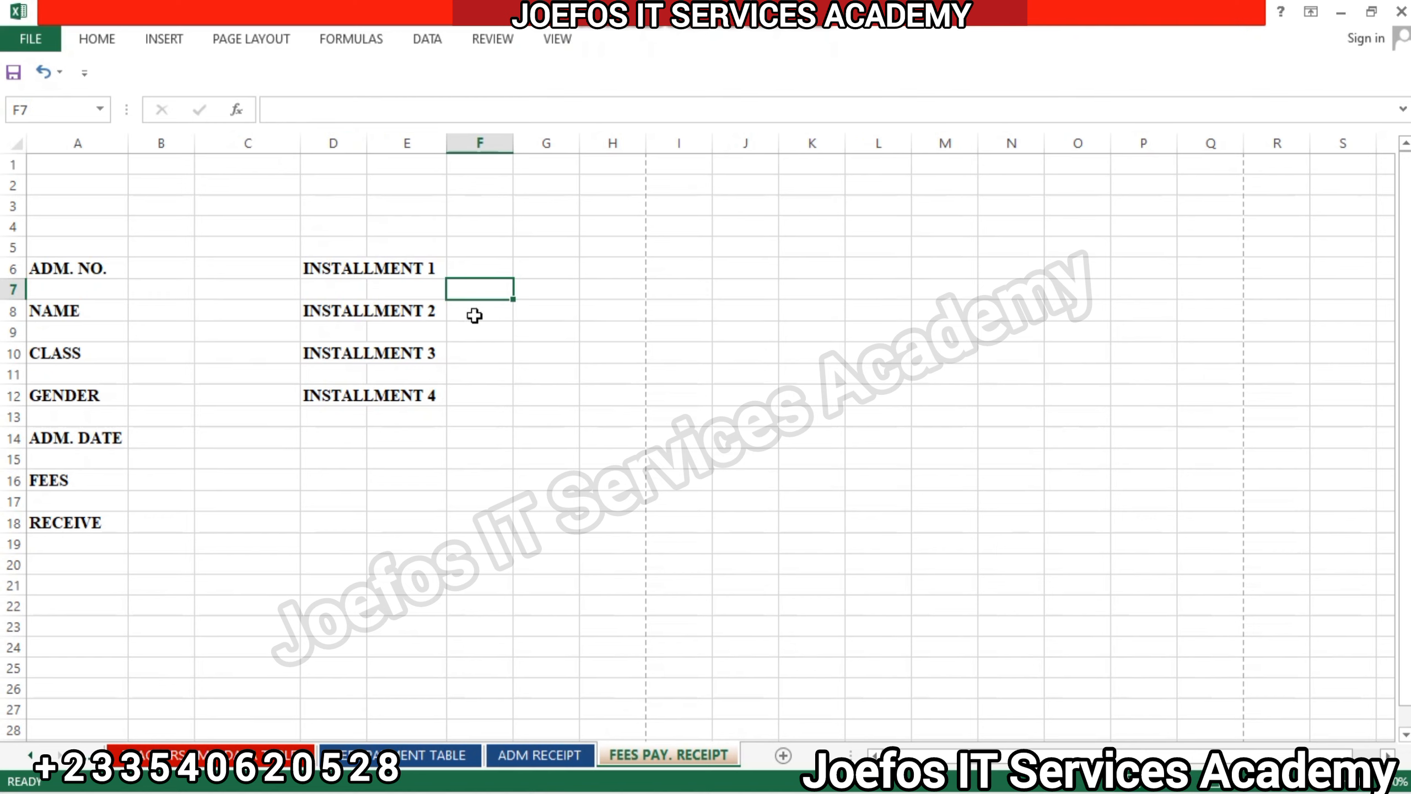
drag(197, 143, 209, 143)
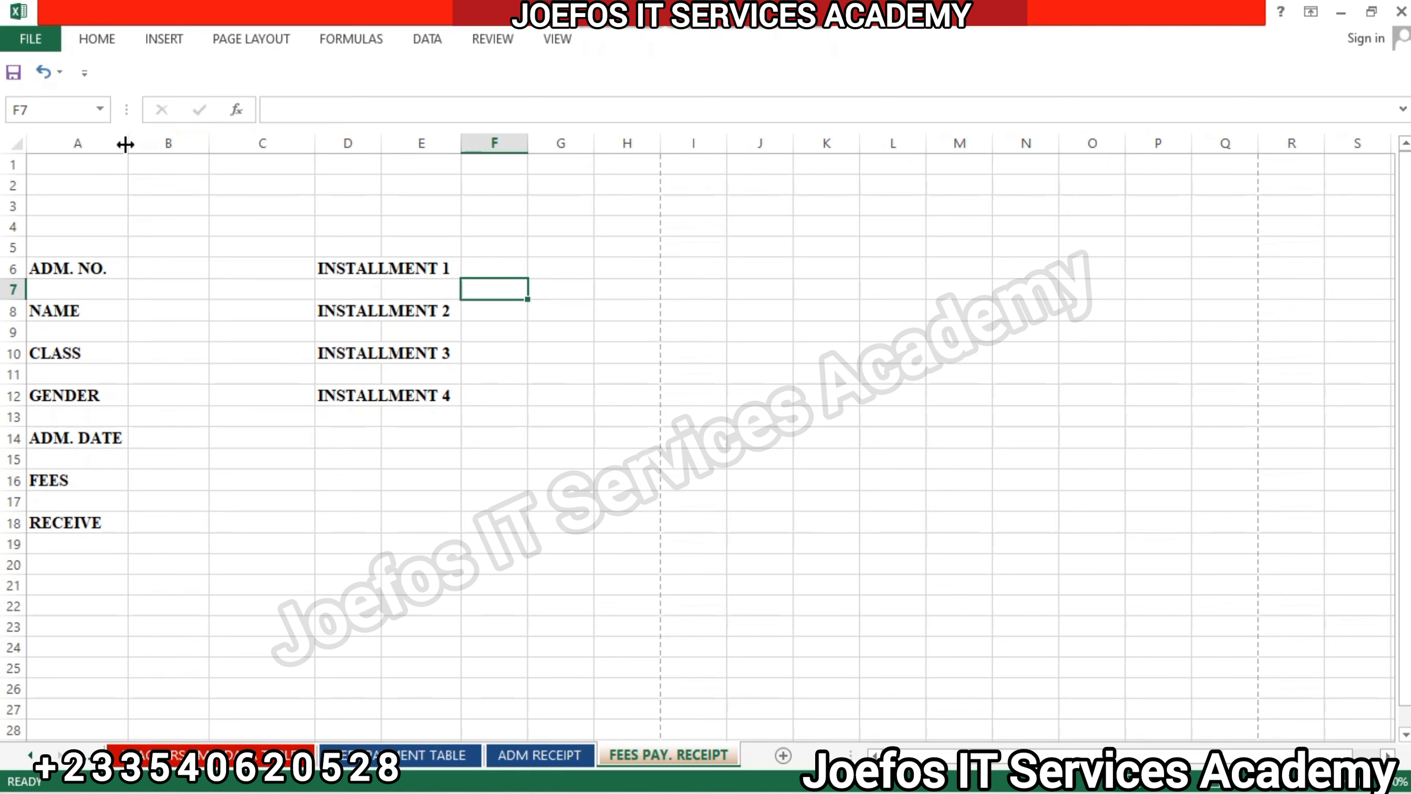
drag(206, 146, 230, 145)
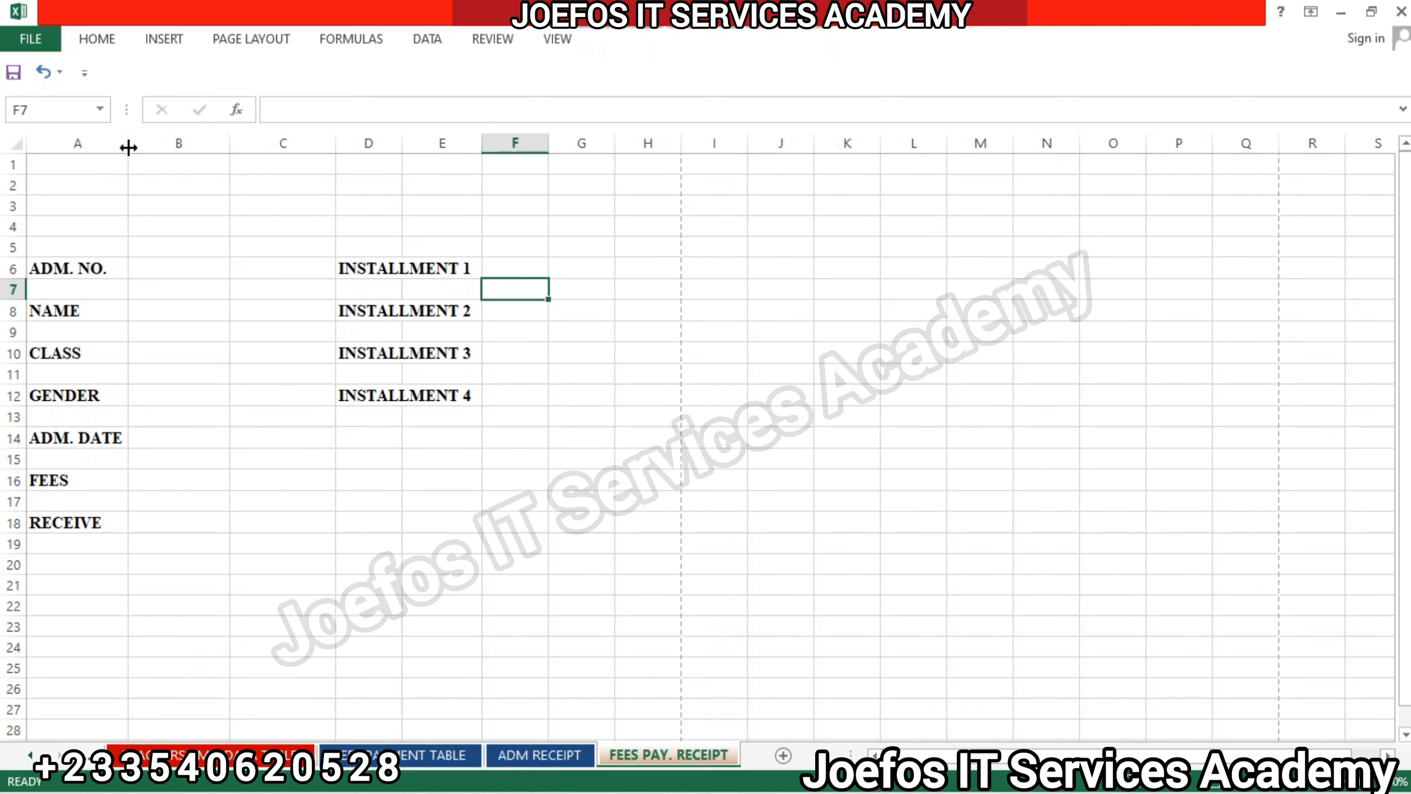
drag(129, 145, 149, 145)
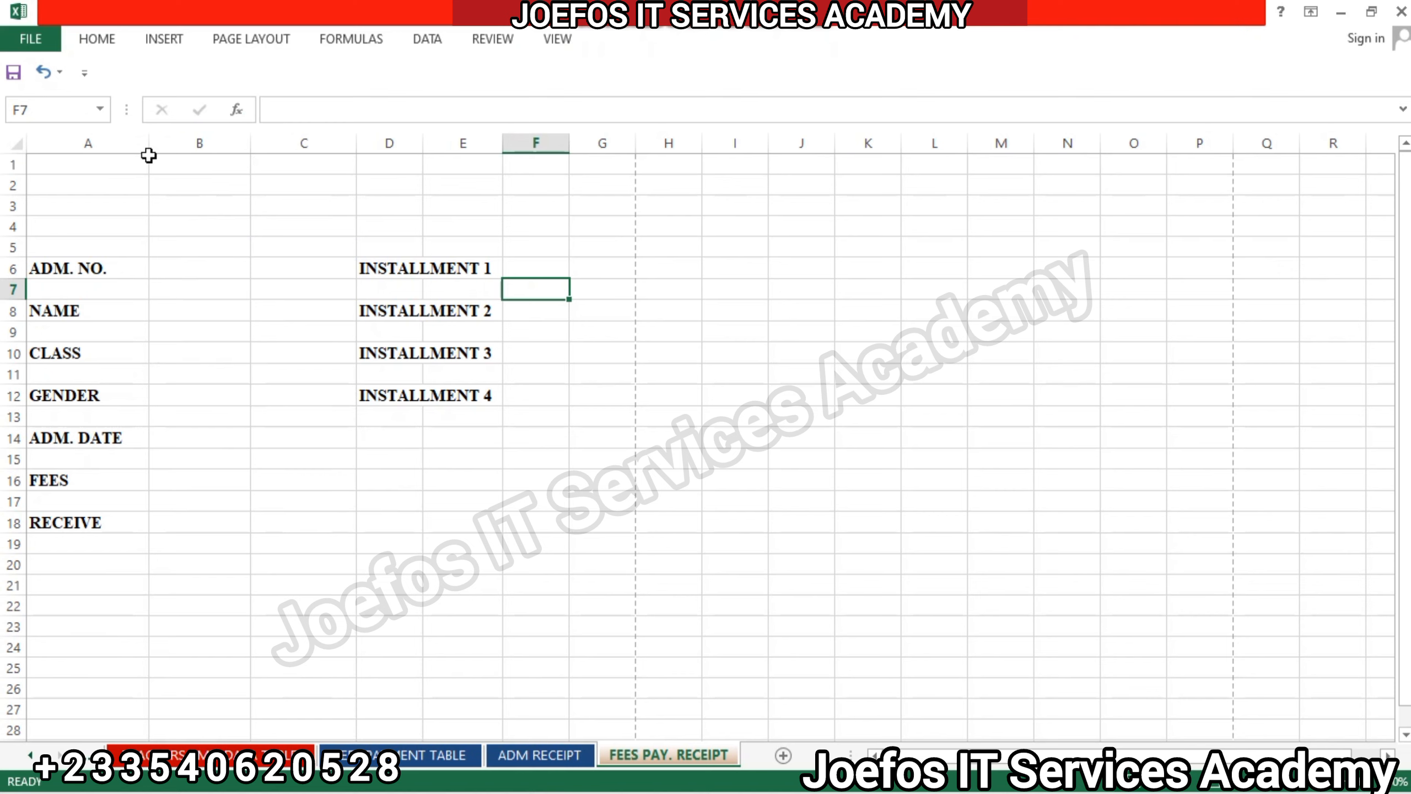
drag(139, 145, 137, 145)
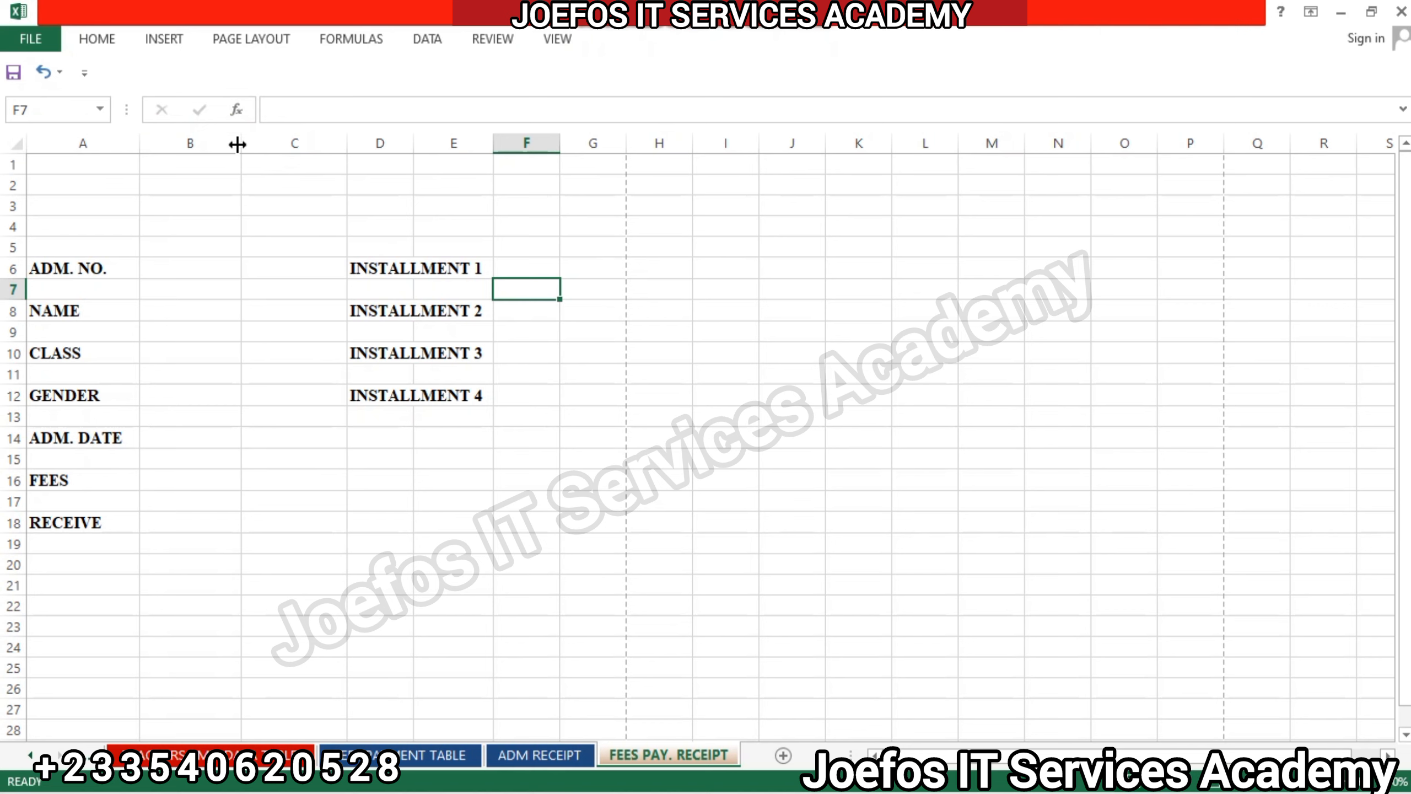
drag(237, 144, 227, 144)
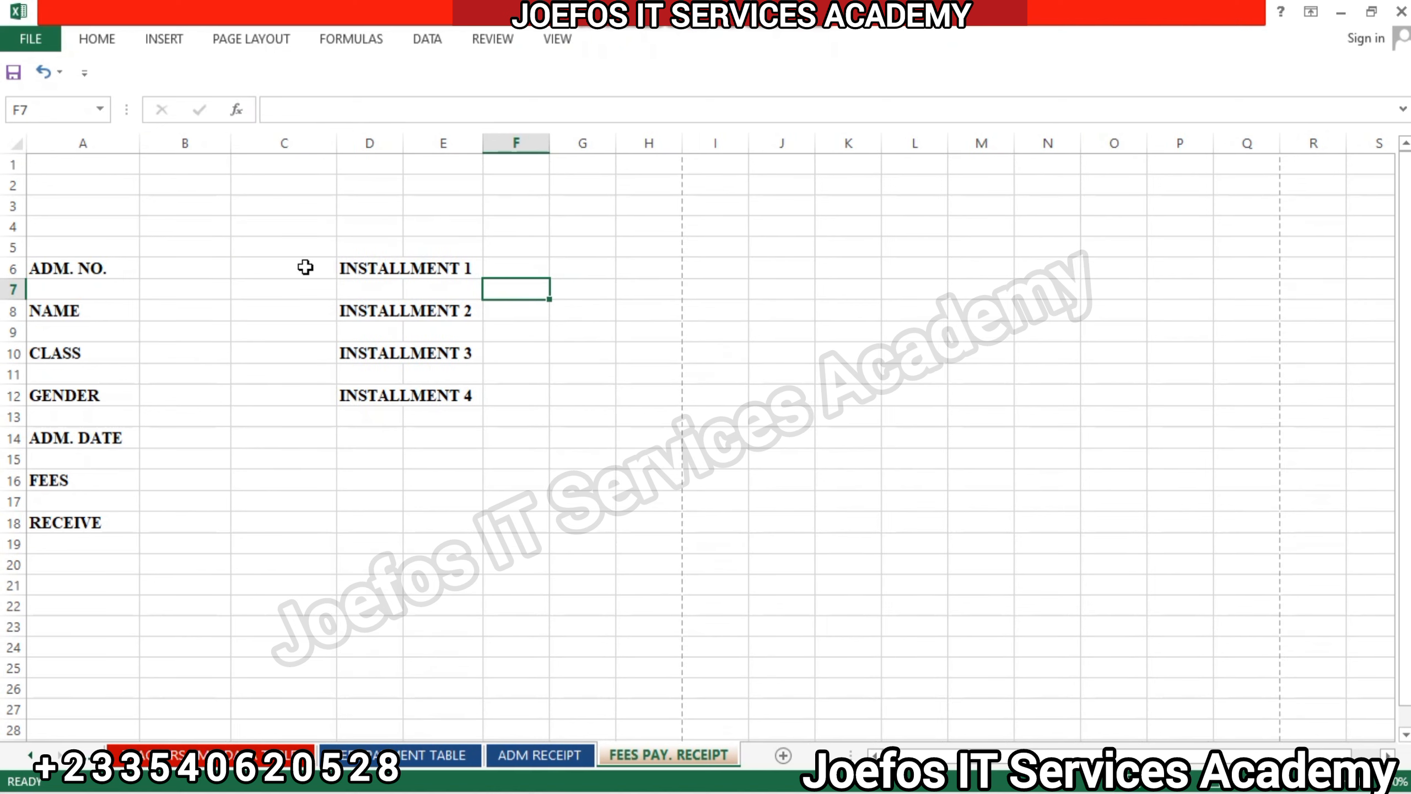
Merge and center cells B18:C18 beside the RECEIVE label and set their font to Times New Roman.
click(377, 270)
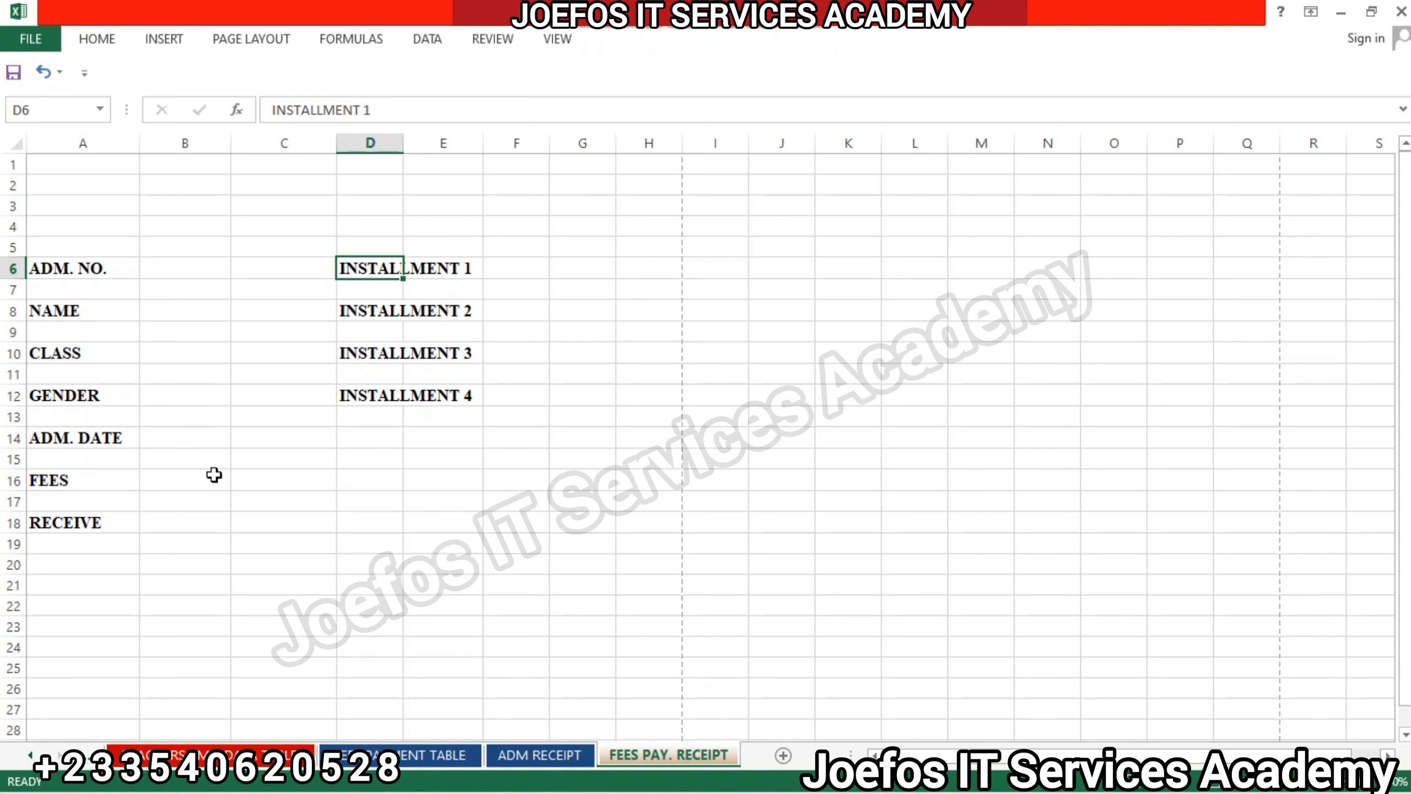
click(226, 524)
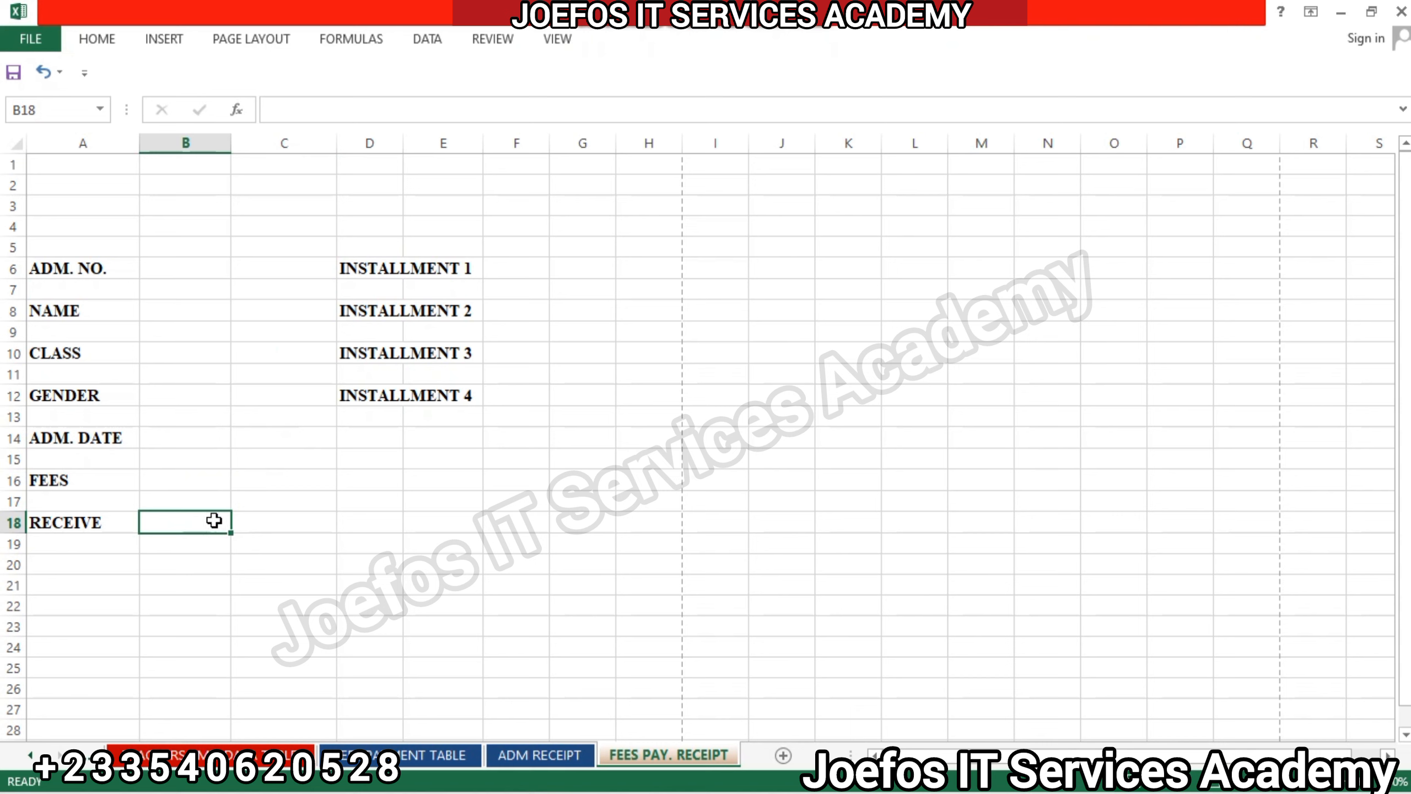
drag(214, 520, 261, 517)
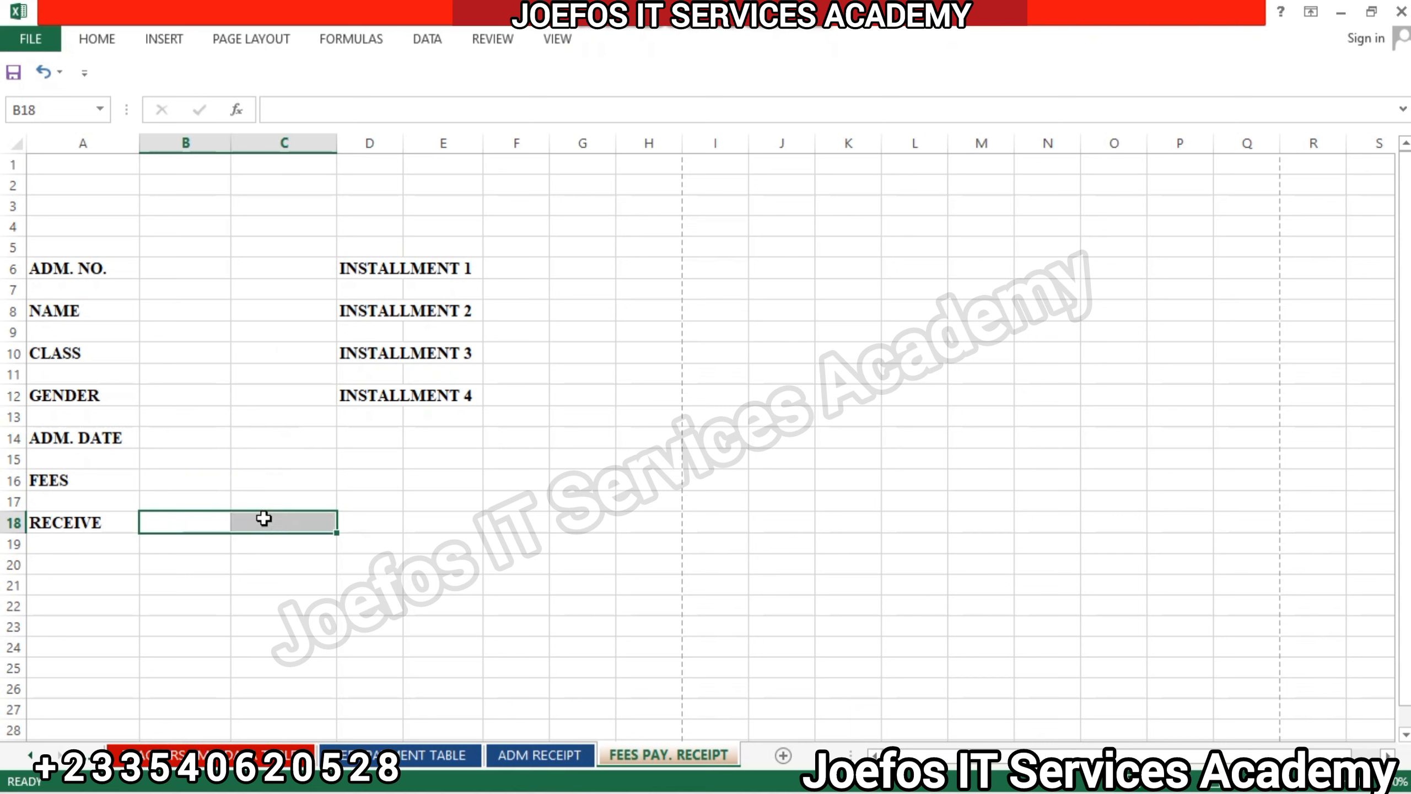
click(89, 45)
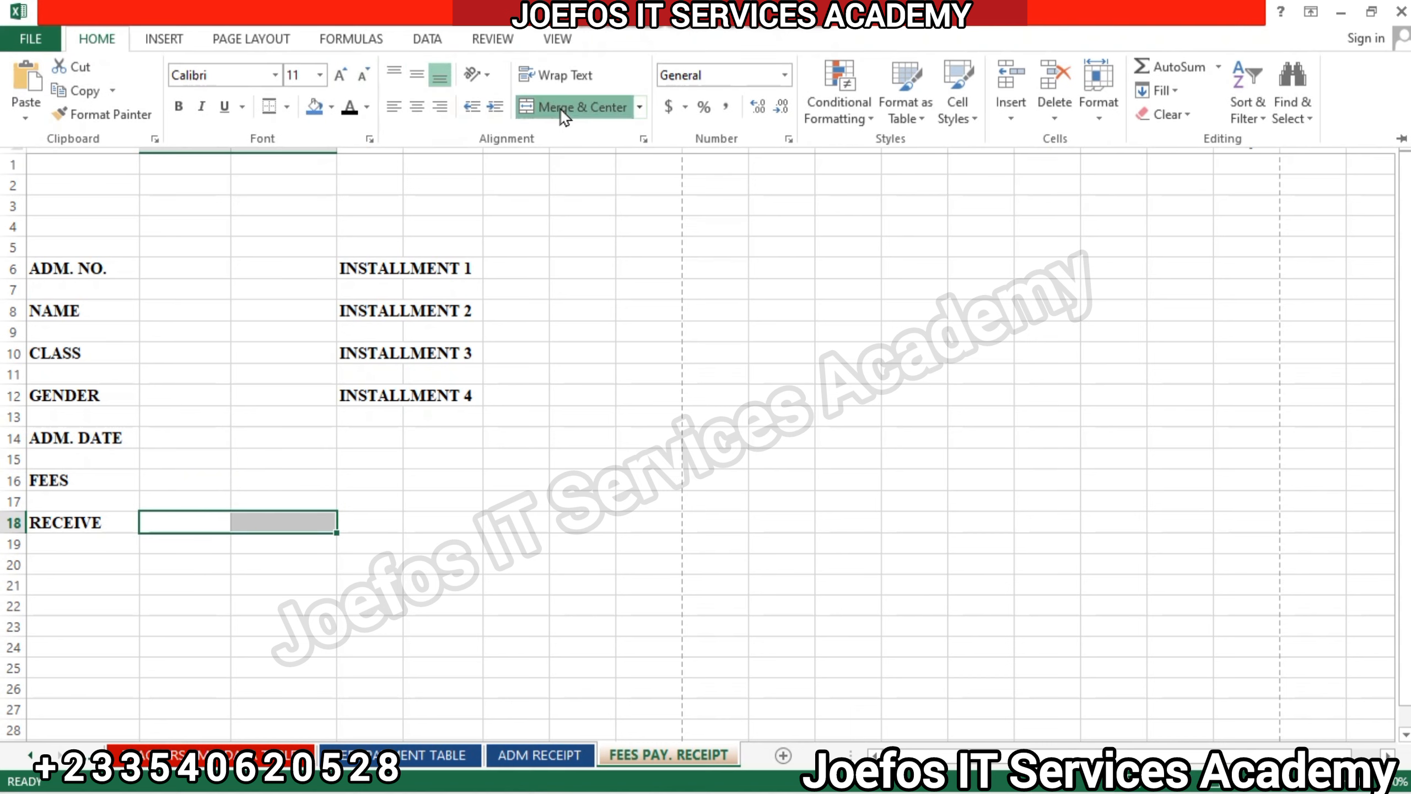
click(564, 108)
click(222, 74)
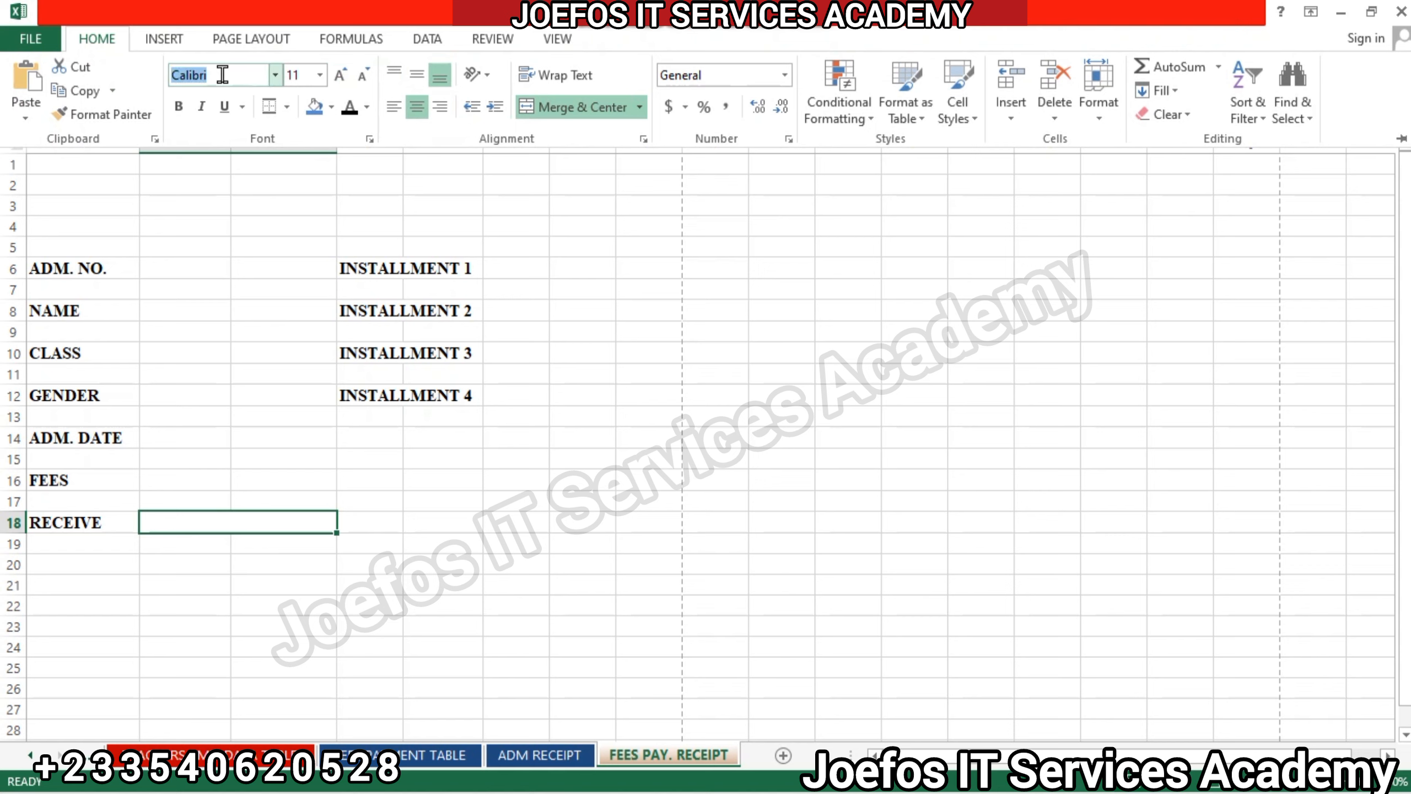
text(Times New Roma)
key(Return)
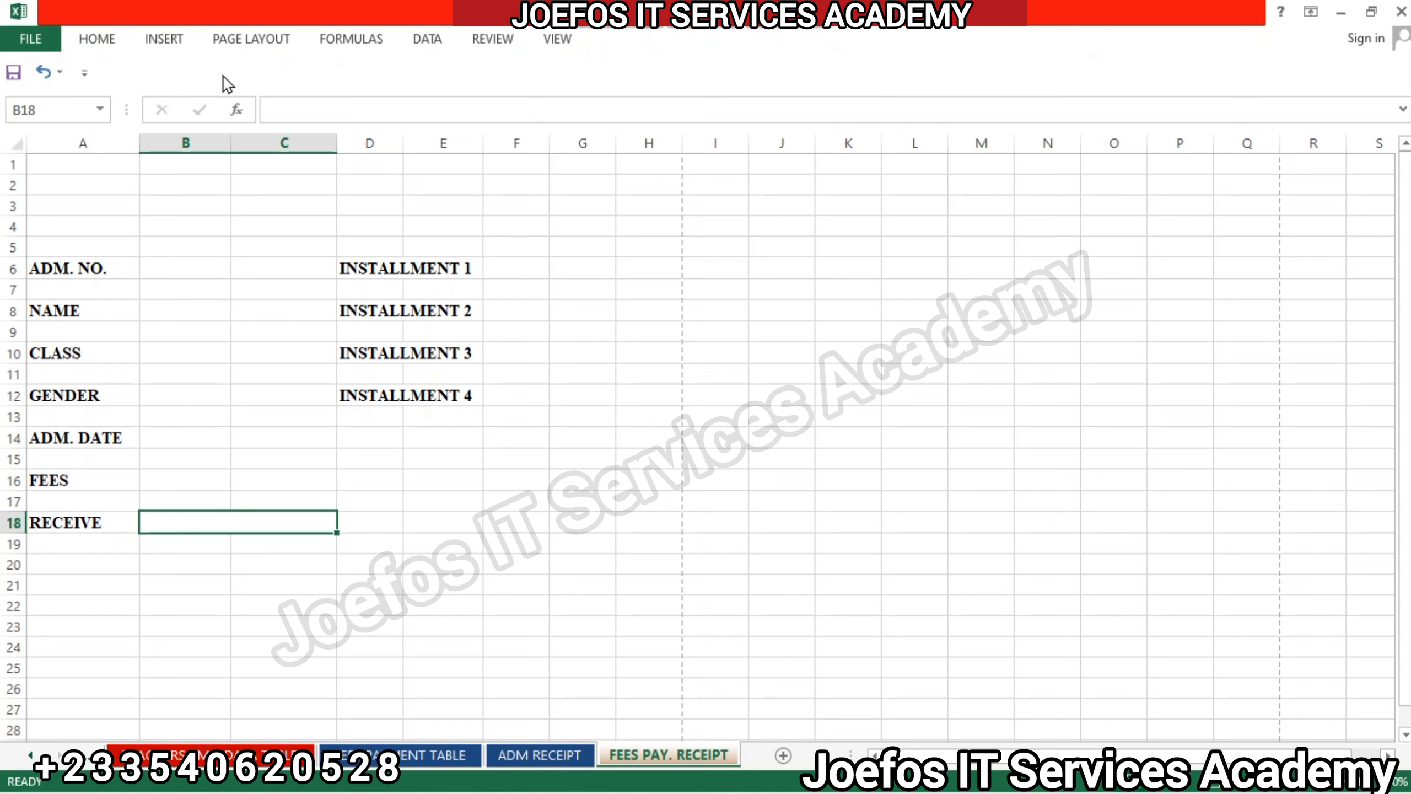
Enter the text RECEIVE in the merged cell B18.
double_click(215, 523)
text(RE)
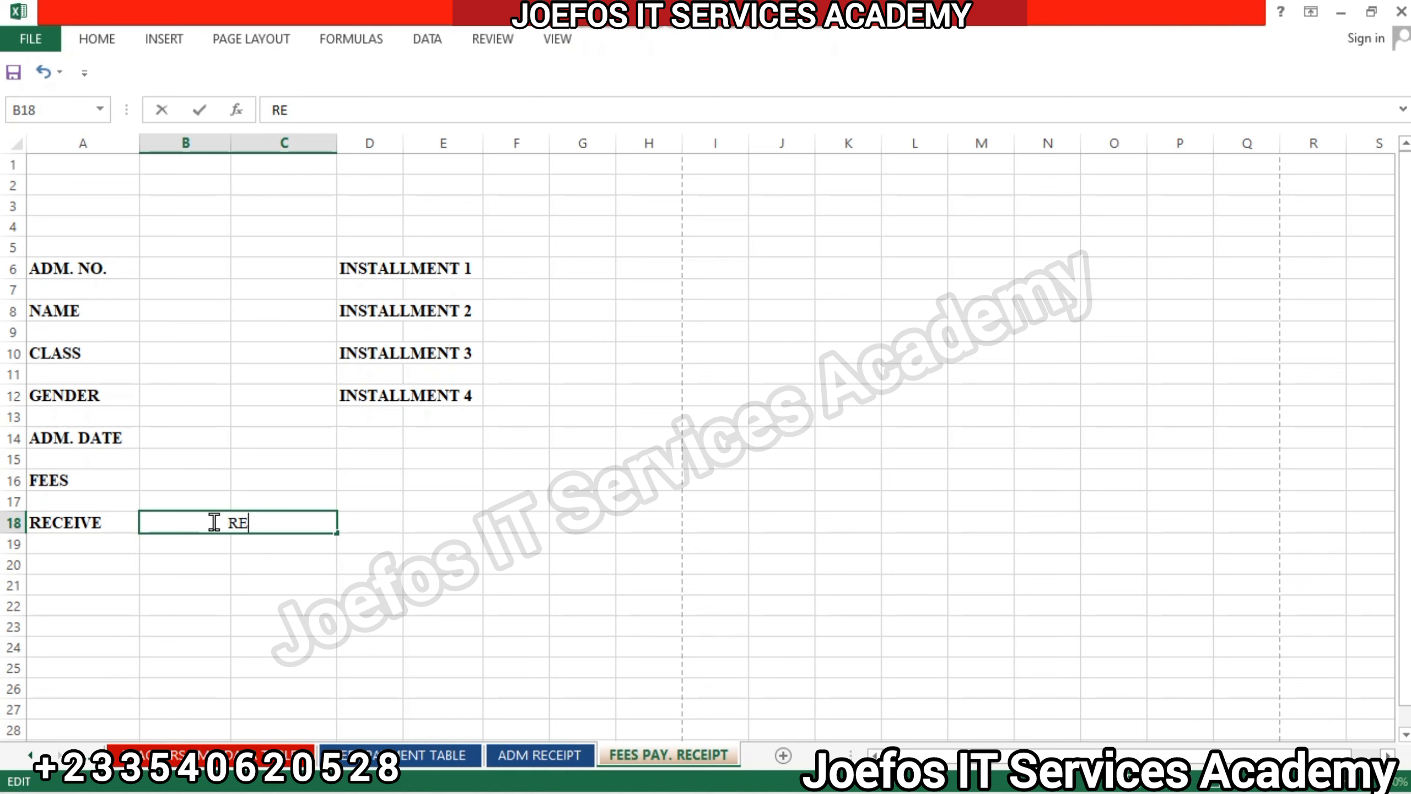
text(CEIVE)
click(425, 529)
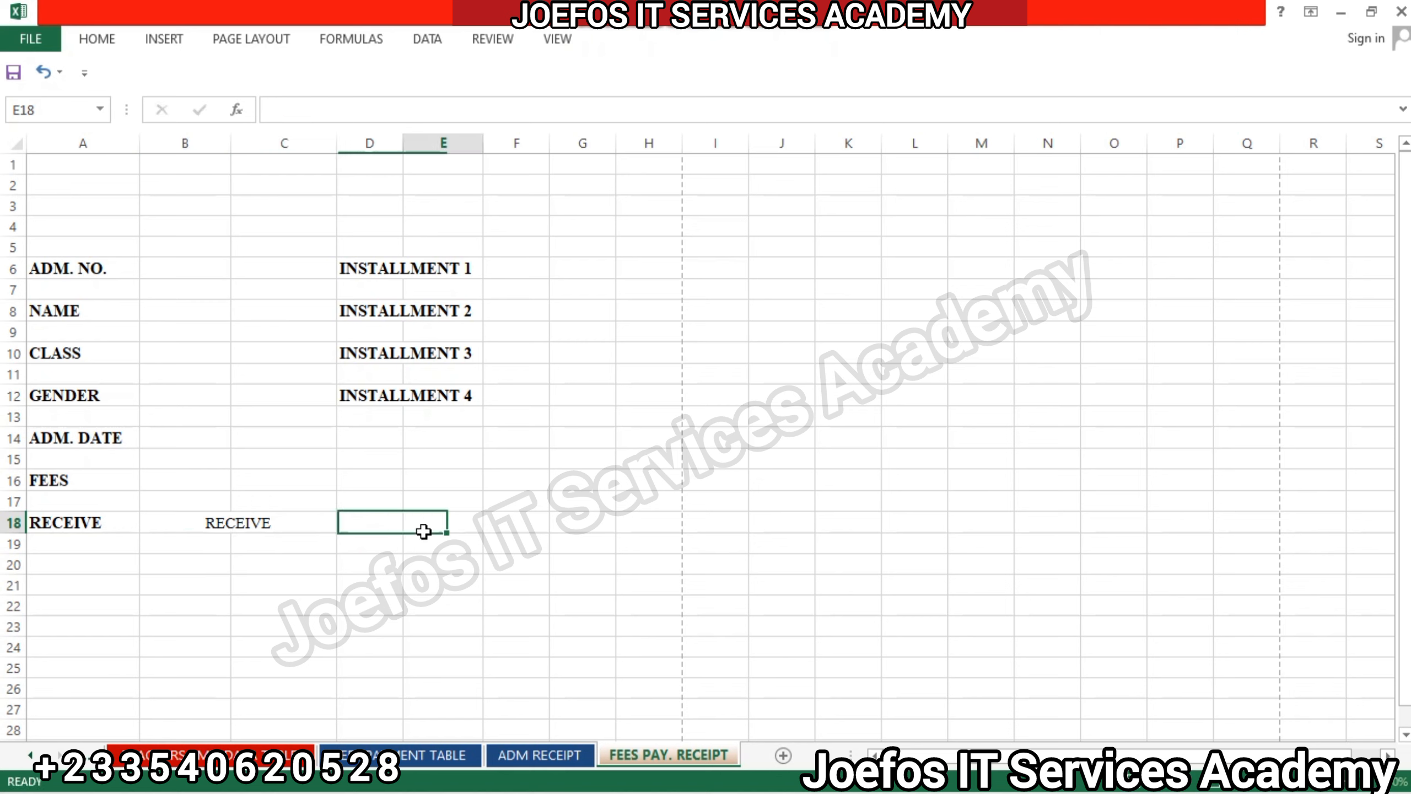
Make the RECEIVE text in merged cell B18 bold and align it vertically to the middle.
click(289, 529)
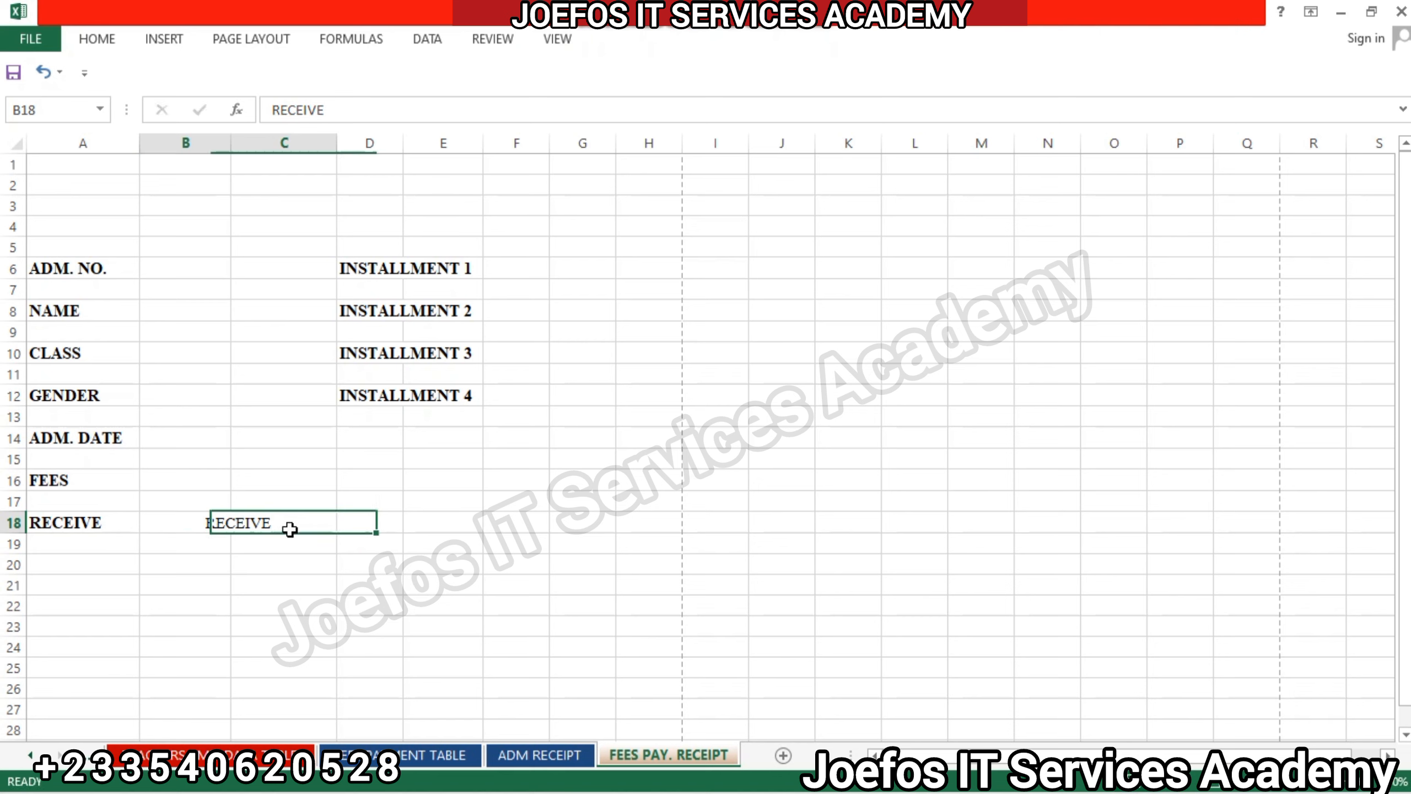
click(97, 43)
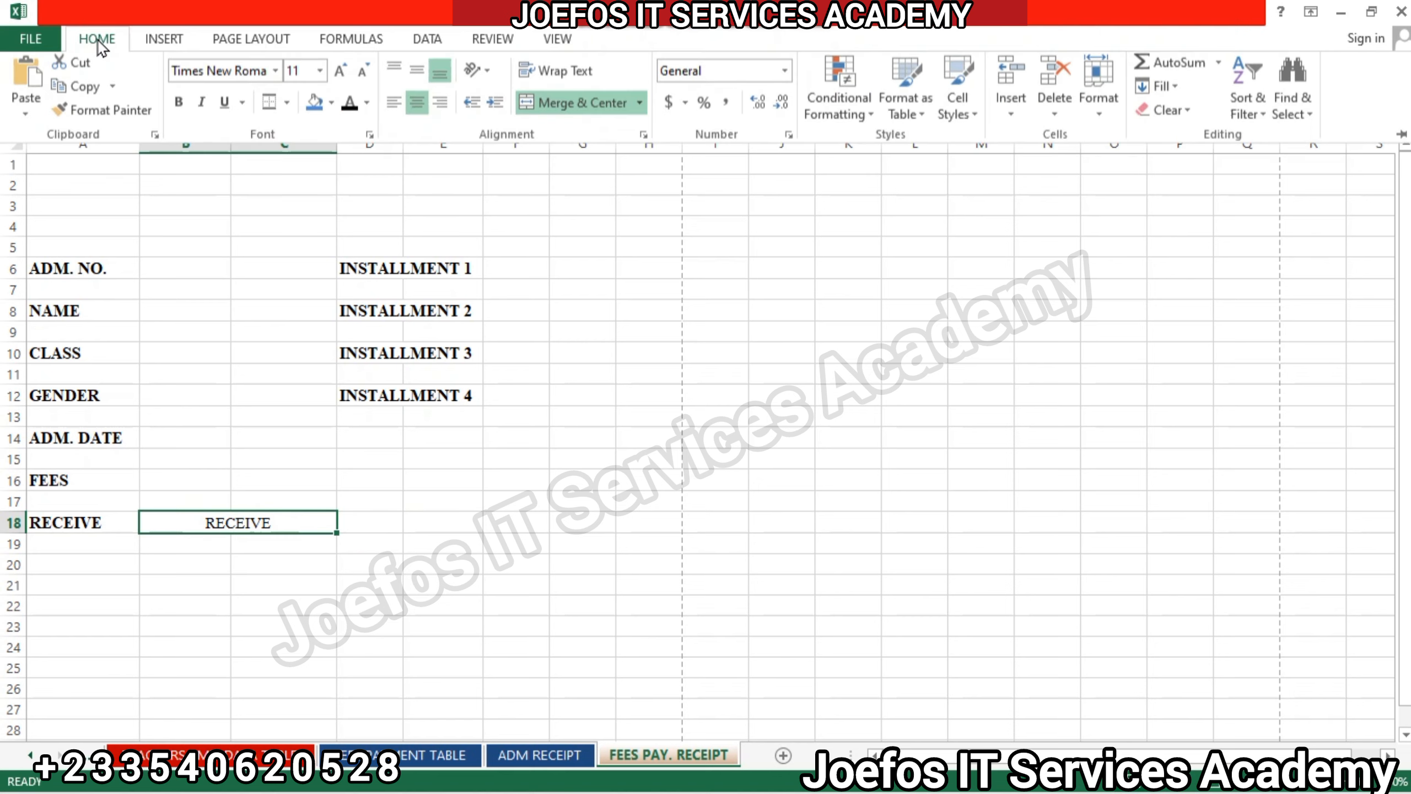
click(175, 106)
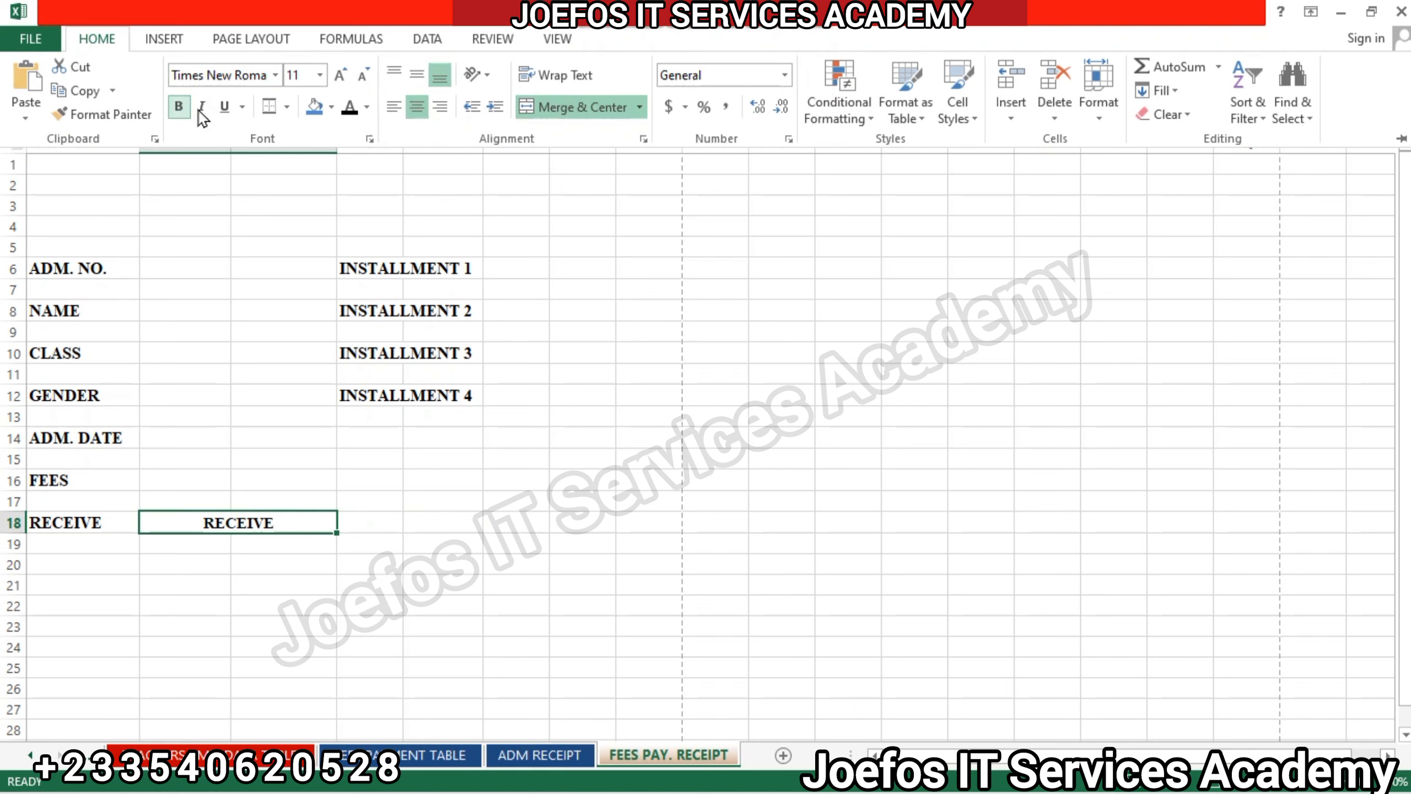
click(417, 80)
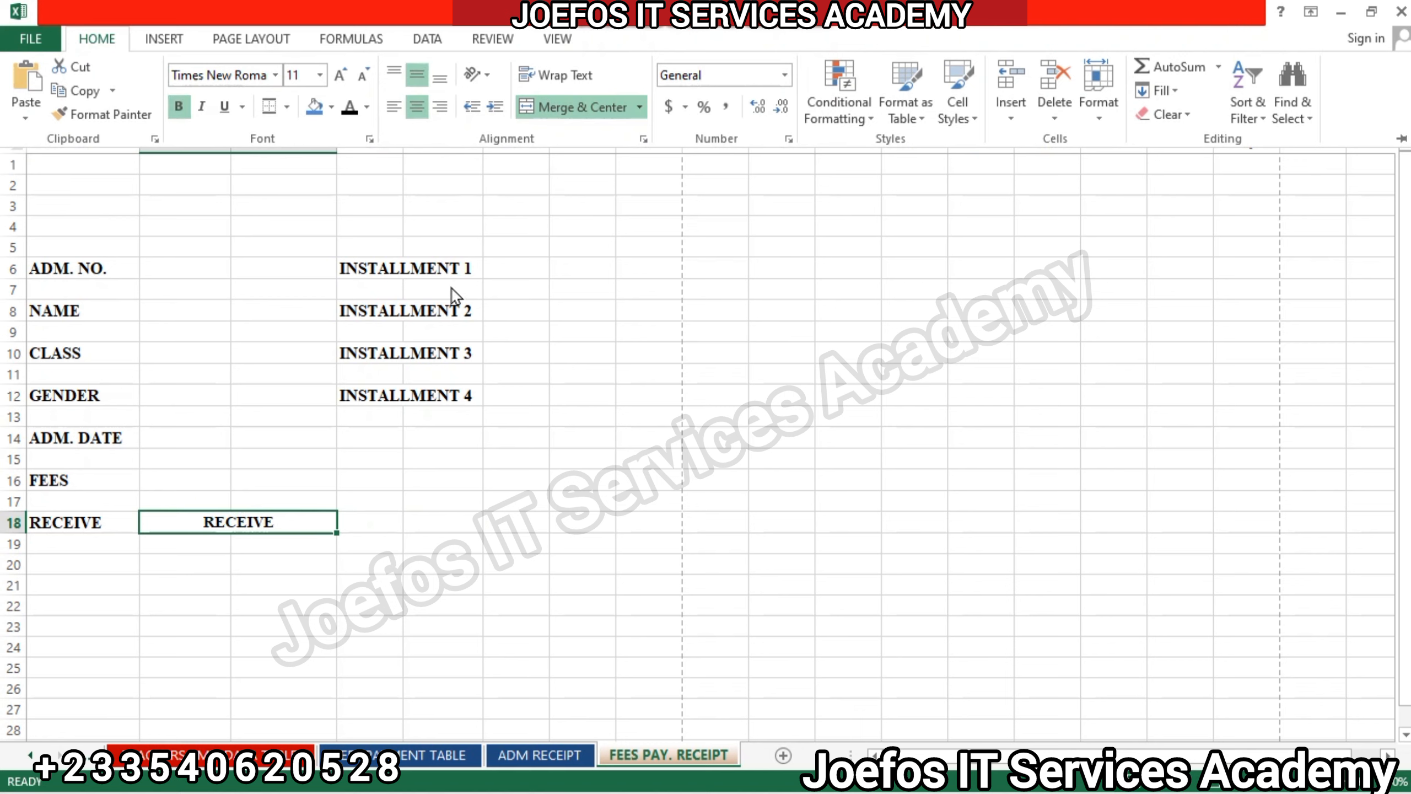
click(414, 517)
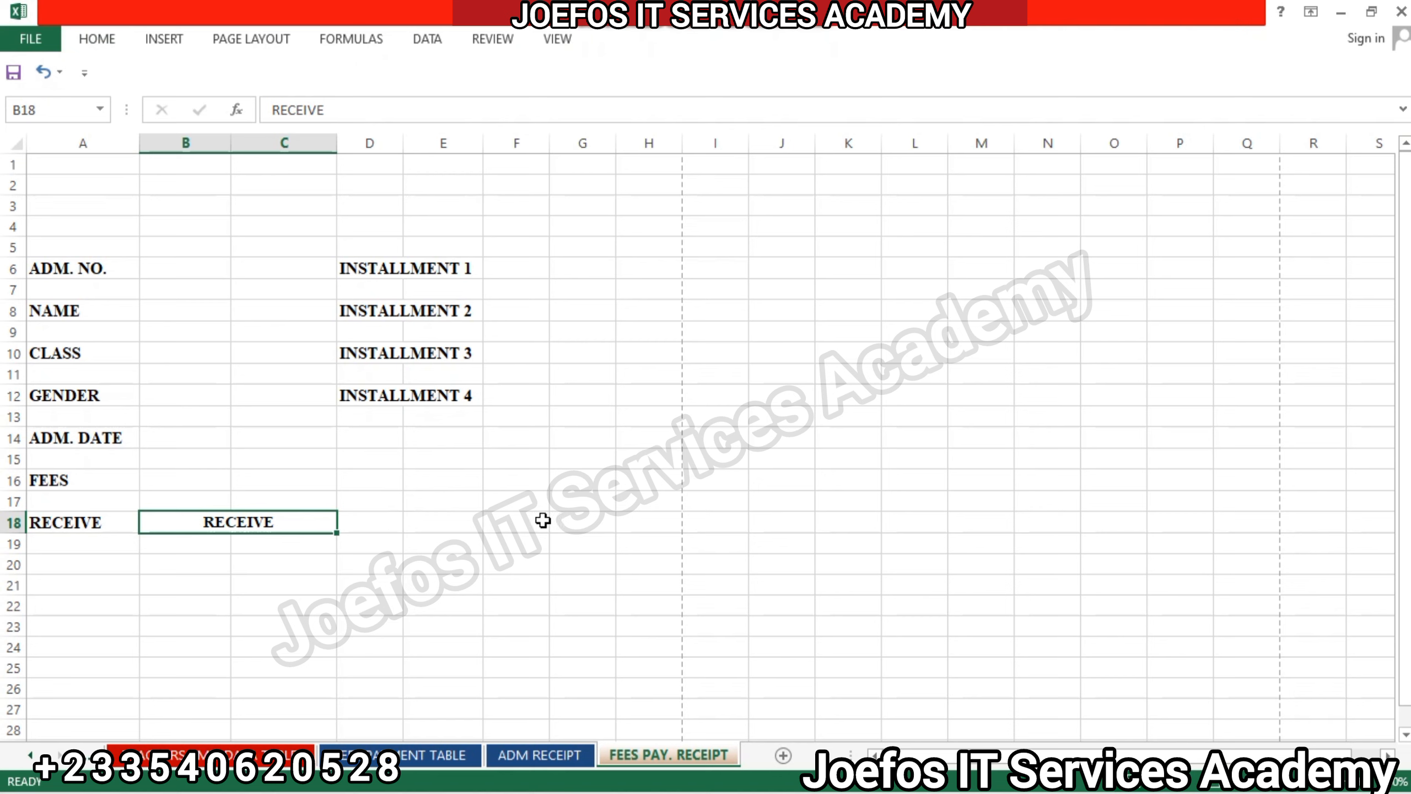
Set the font of cells F18:H18 in the RECEIVE row to Times New Roman.
click(582, 523)
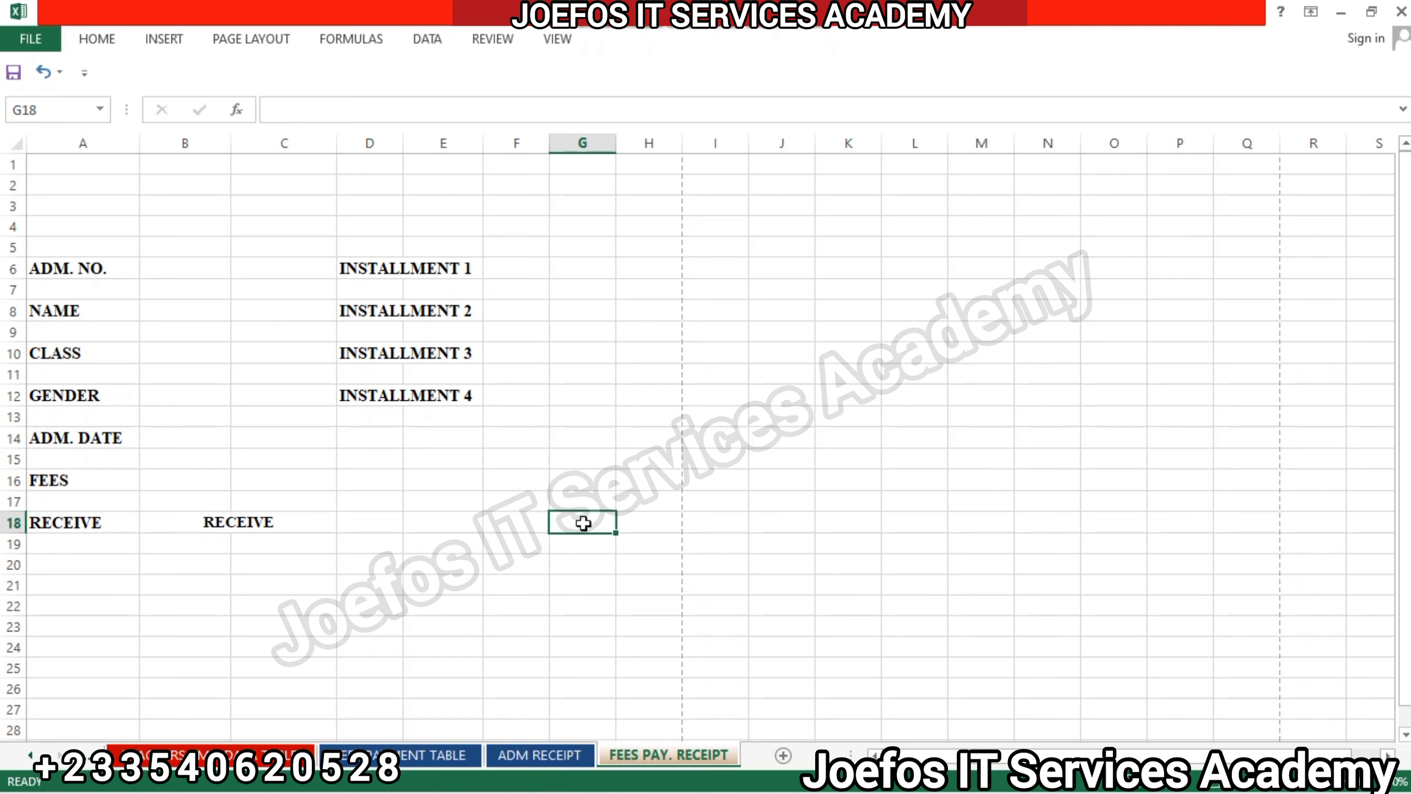
drag(511, 523, 648, 518)
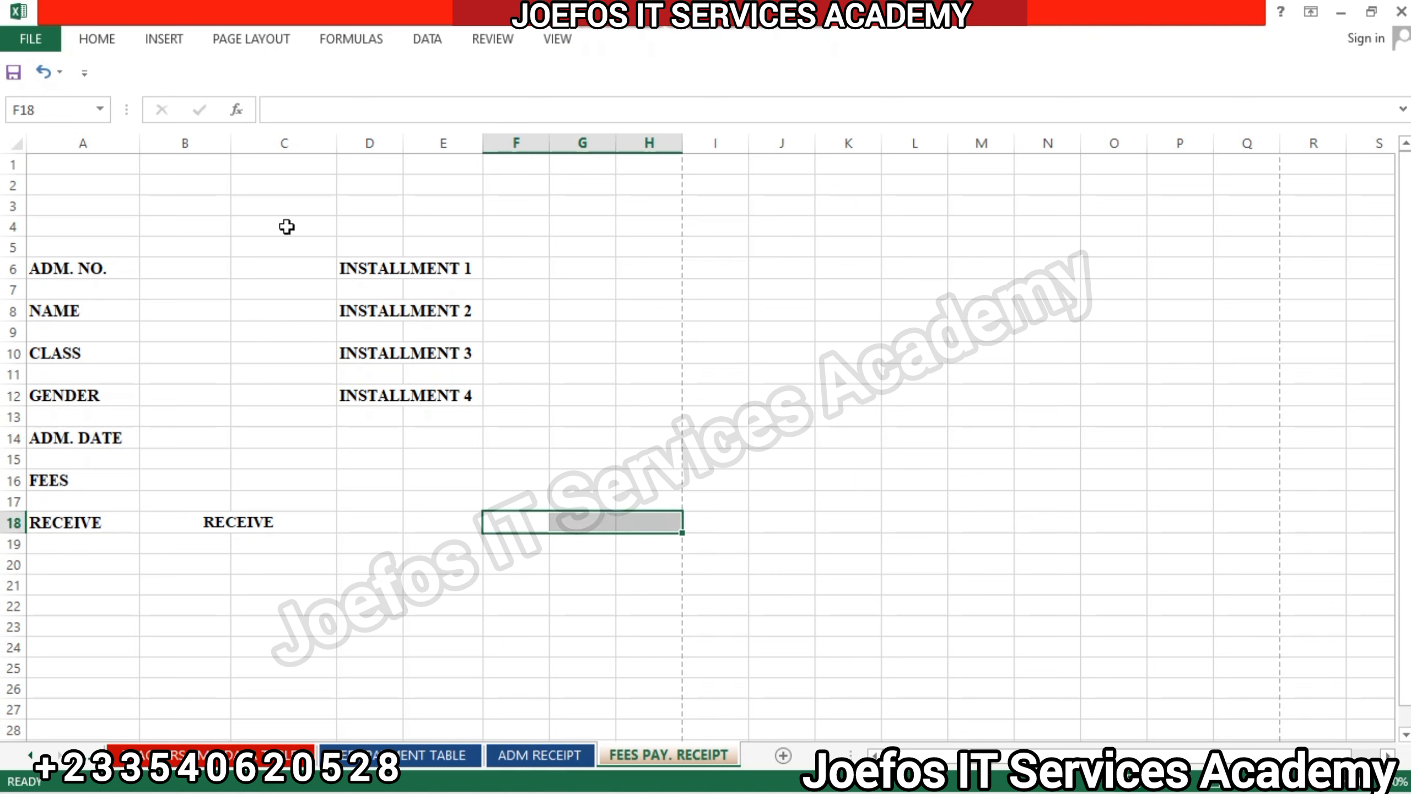
click(97, 41)
click(228, 71)
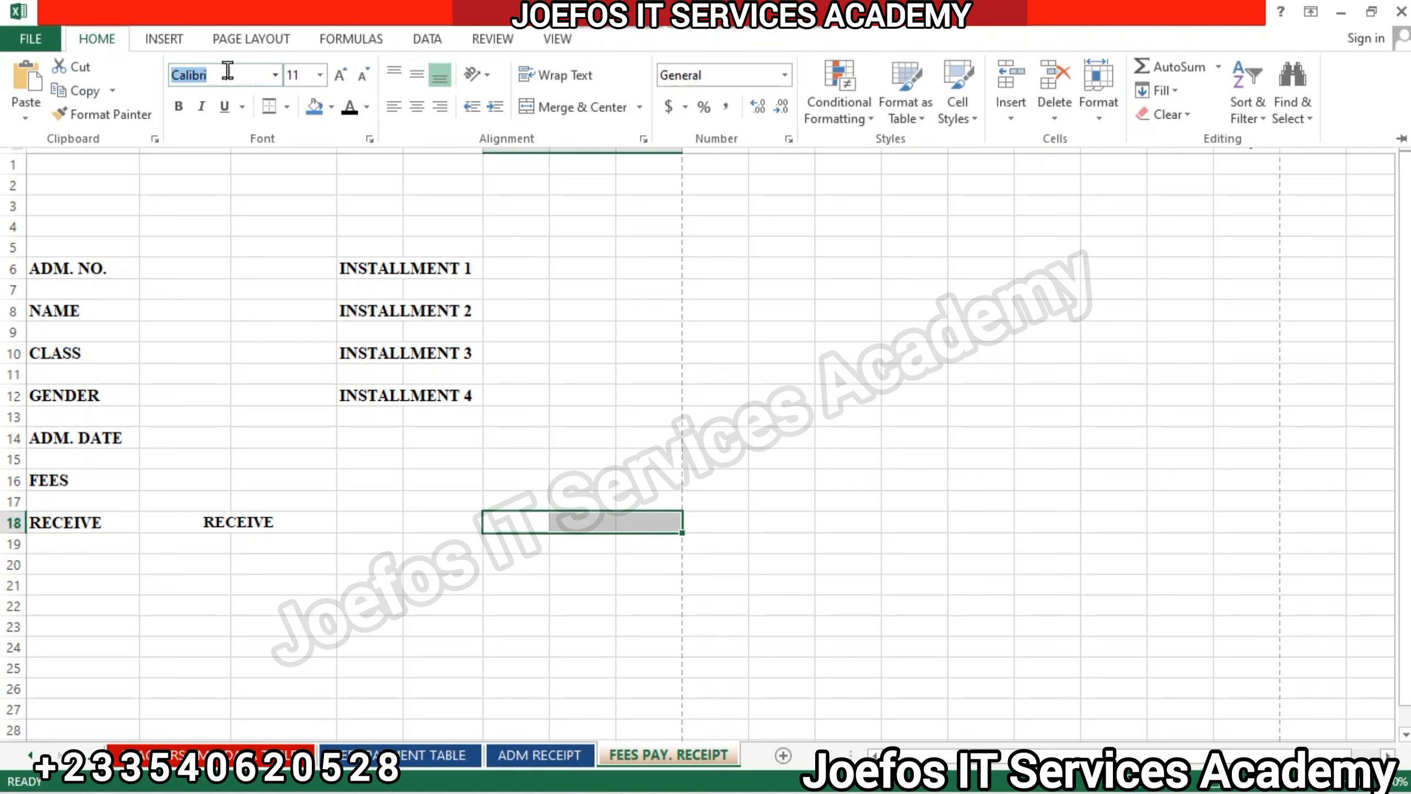
text(Times New Roma)
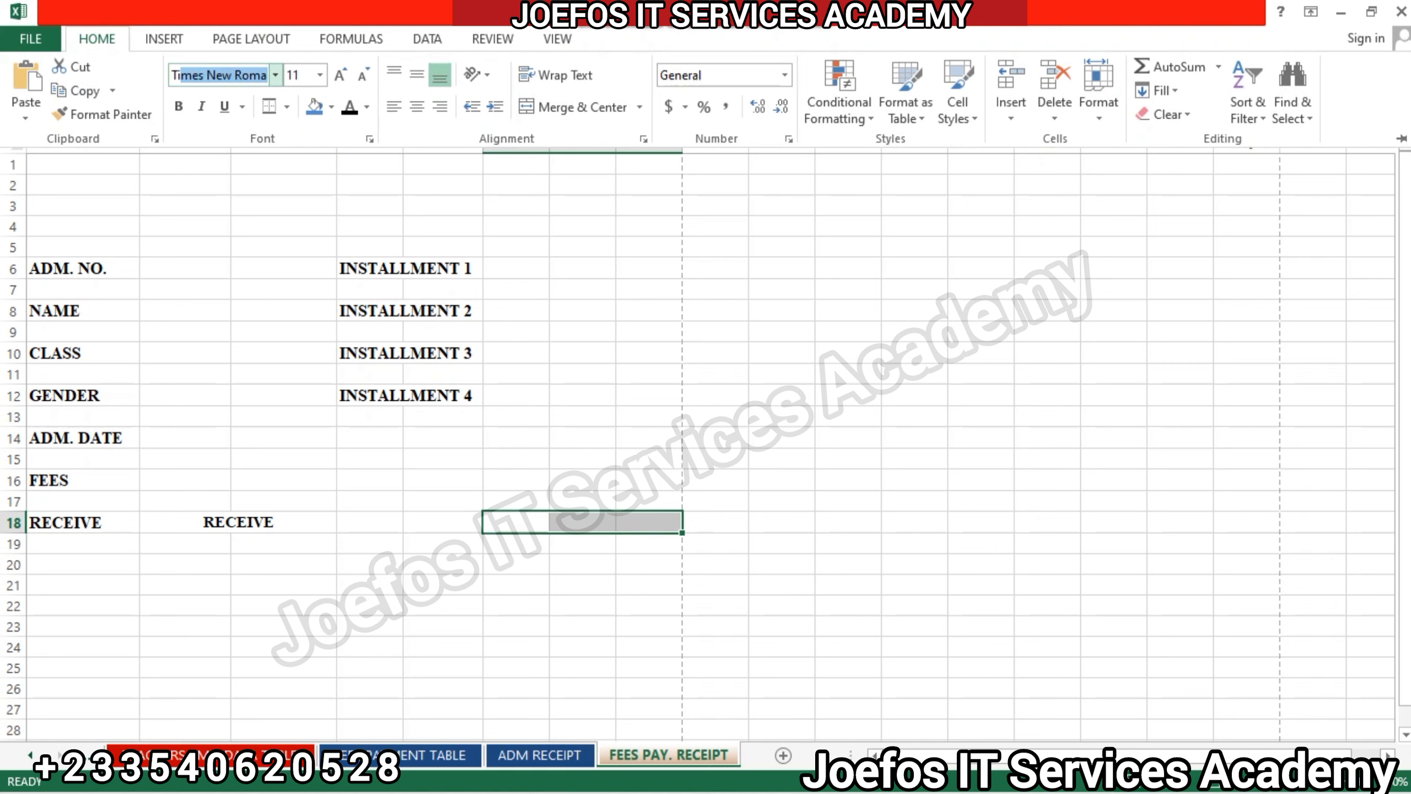
key(Return)
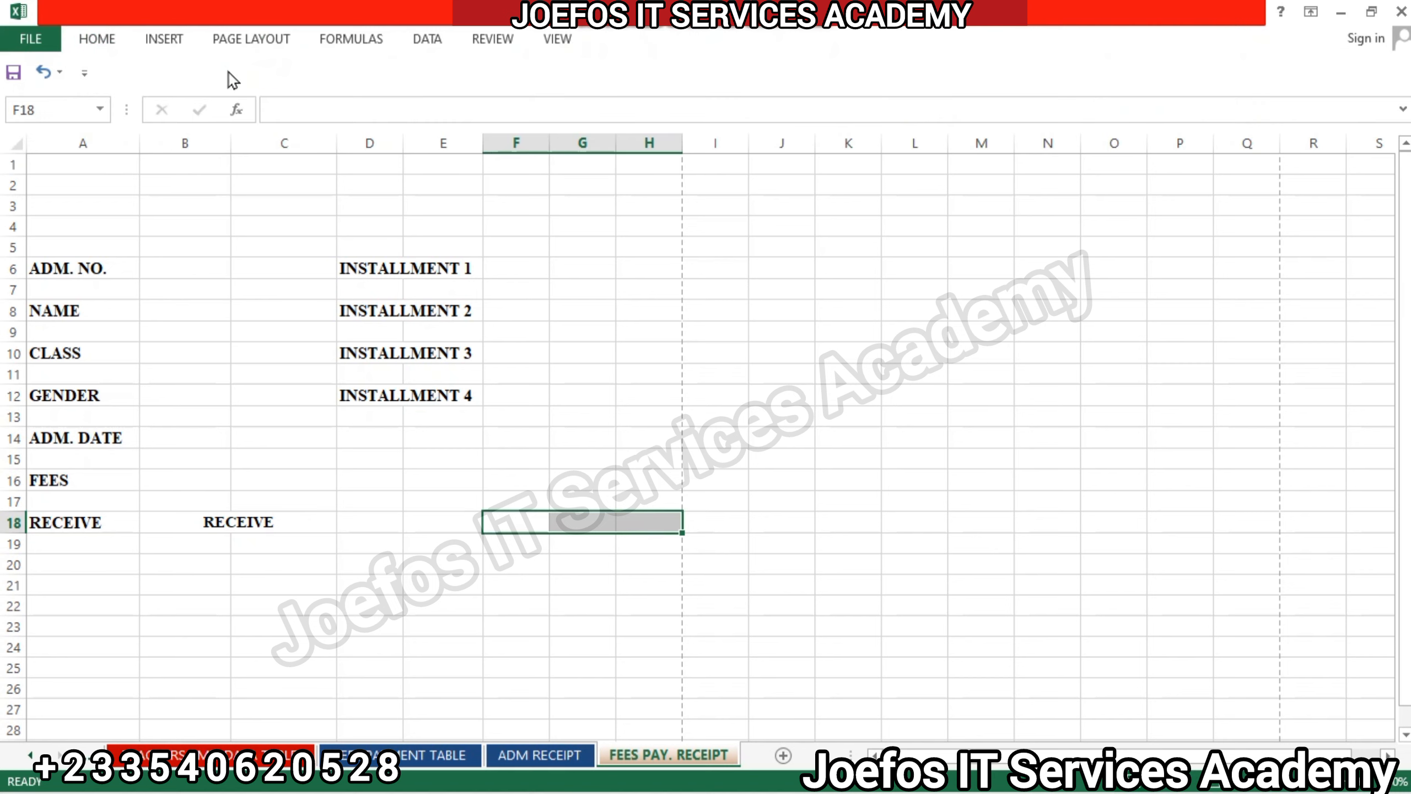
Make cells F18:H18 bold, merge and center them, and align them vertically to the middle.
click(104, 39)
click(178, 106)
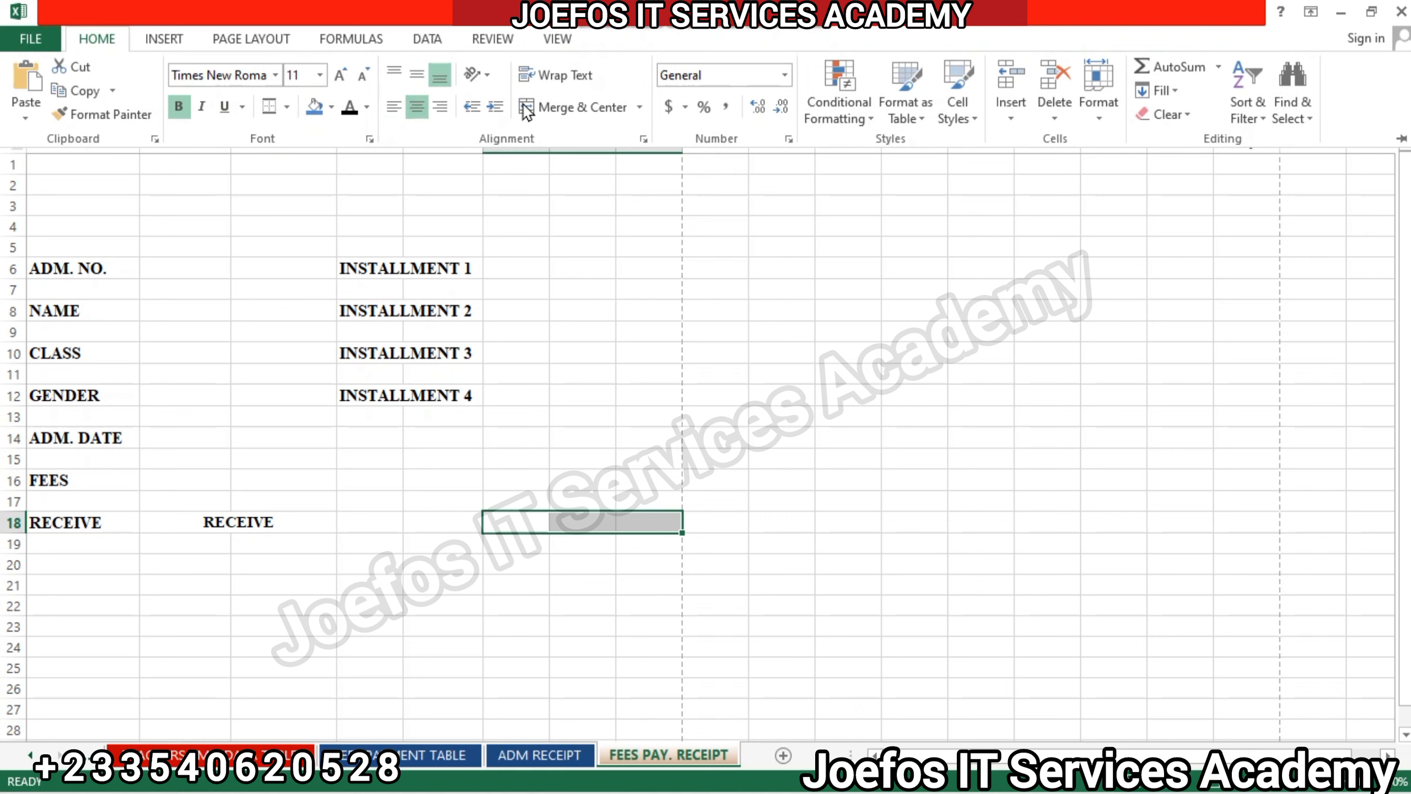
click(545, 108)
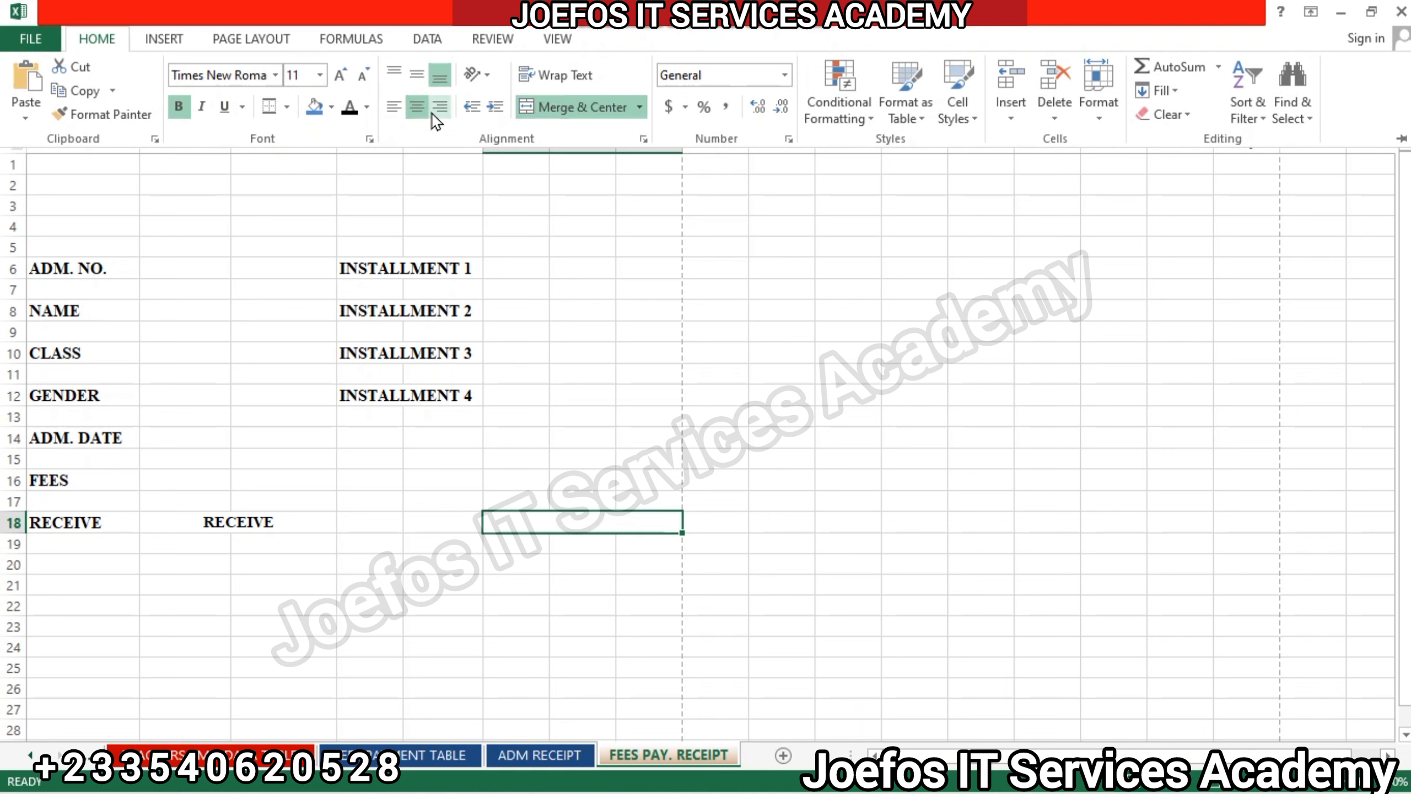
click(414, 71)
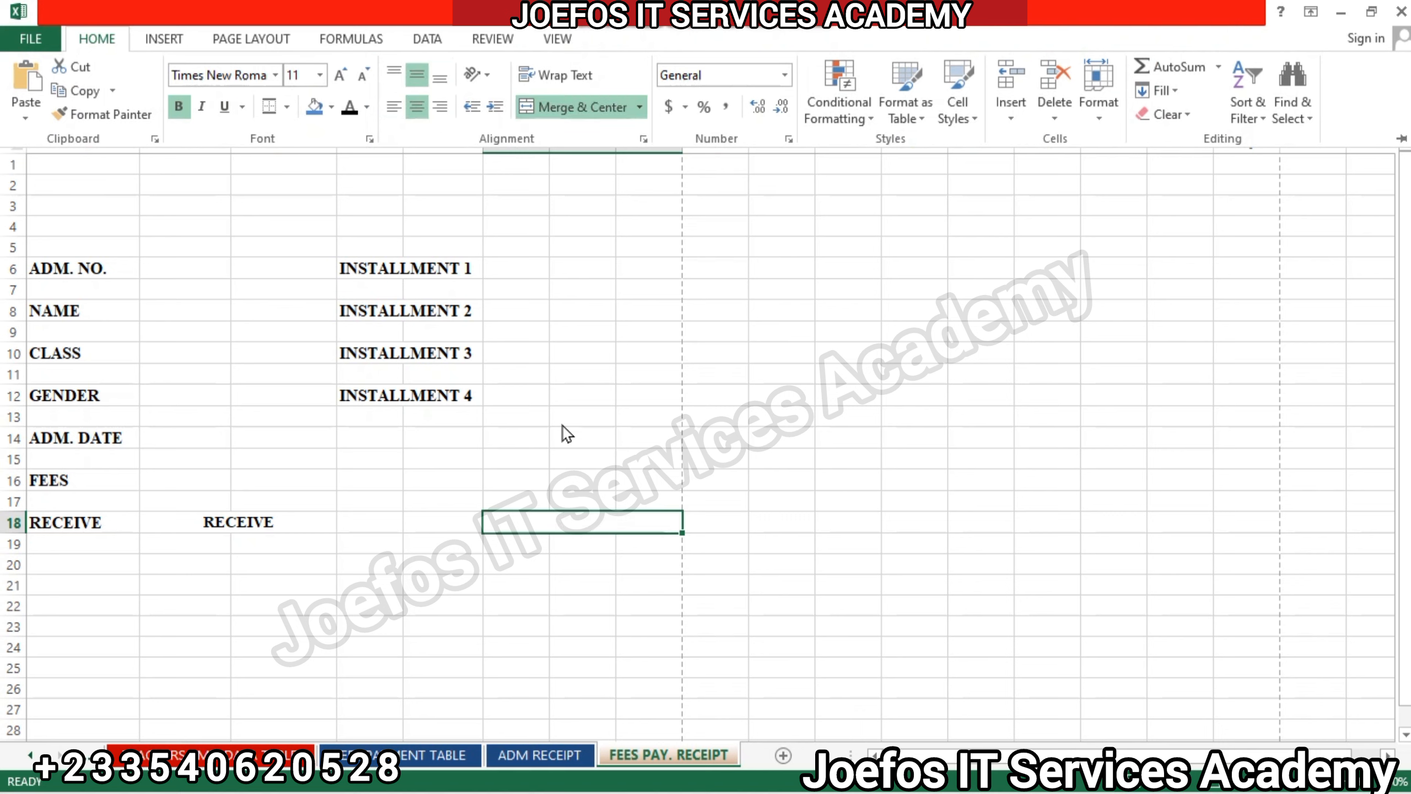
Enter the text STATUS in the merged cell F18.
double_click(557, 520)
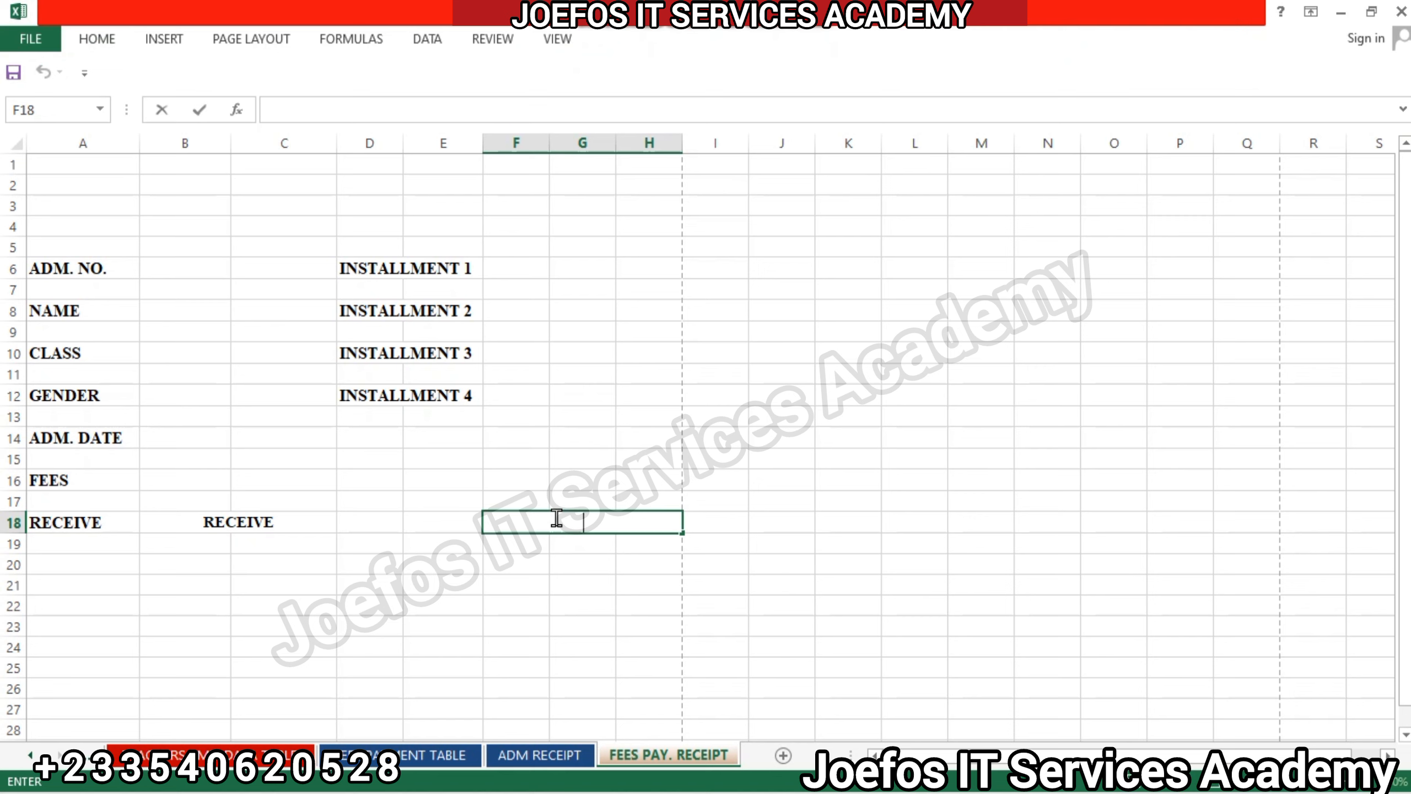
text(STATUS)
click(608, 556)
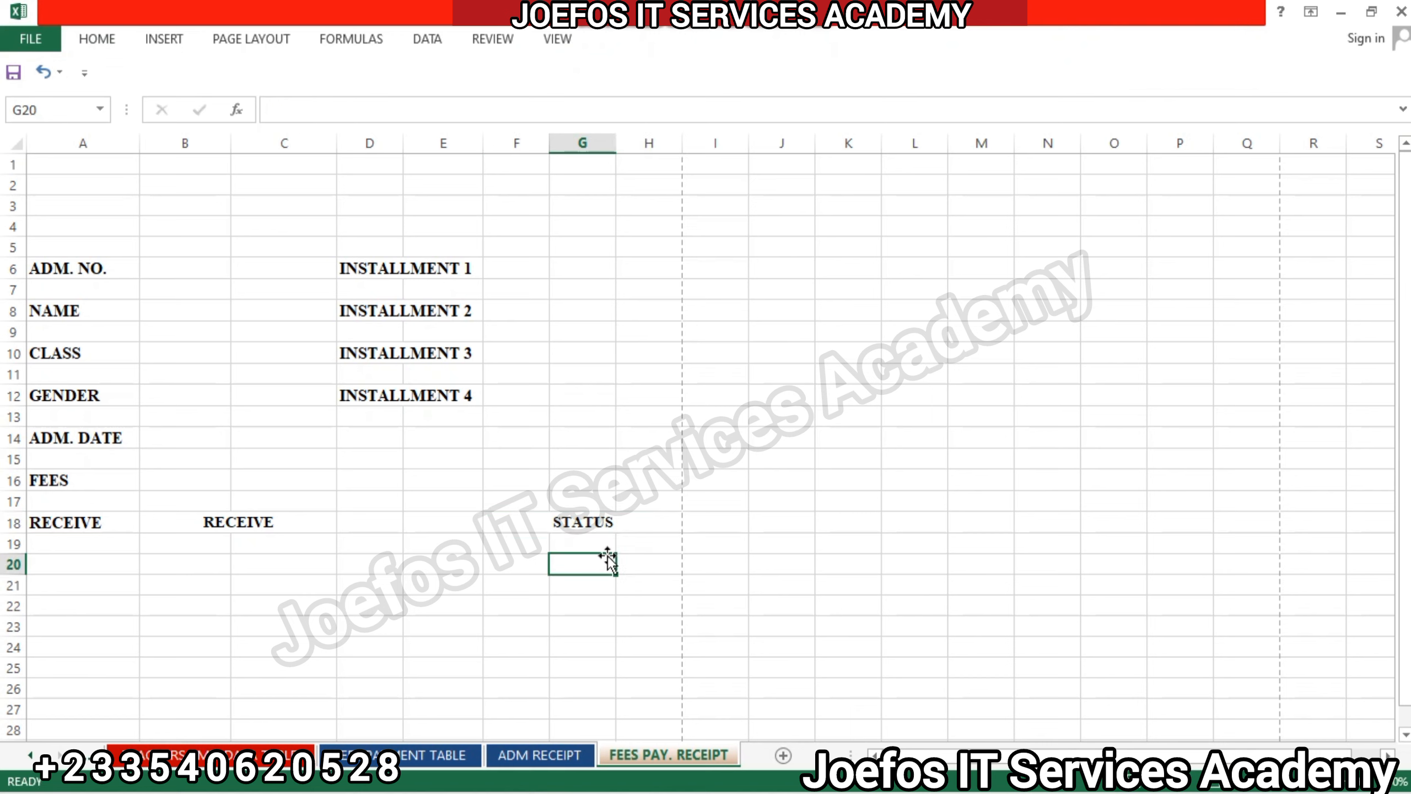
Increase the font size of the STATUS text by one step and check the sheet's print preview.
click(548, 520)
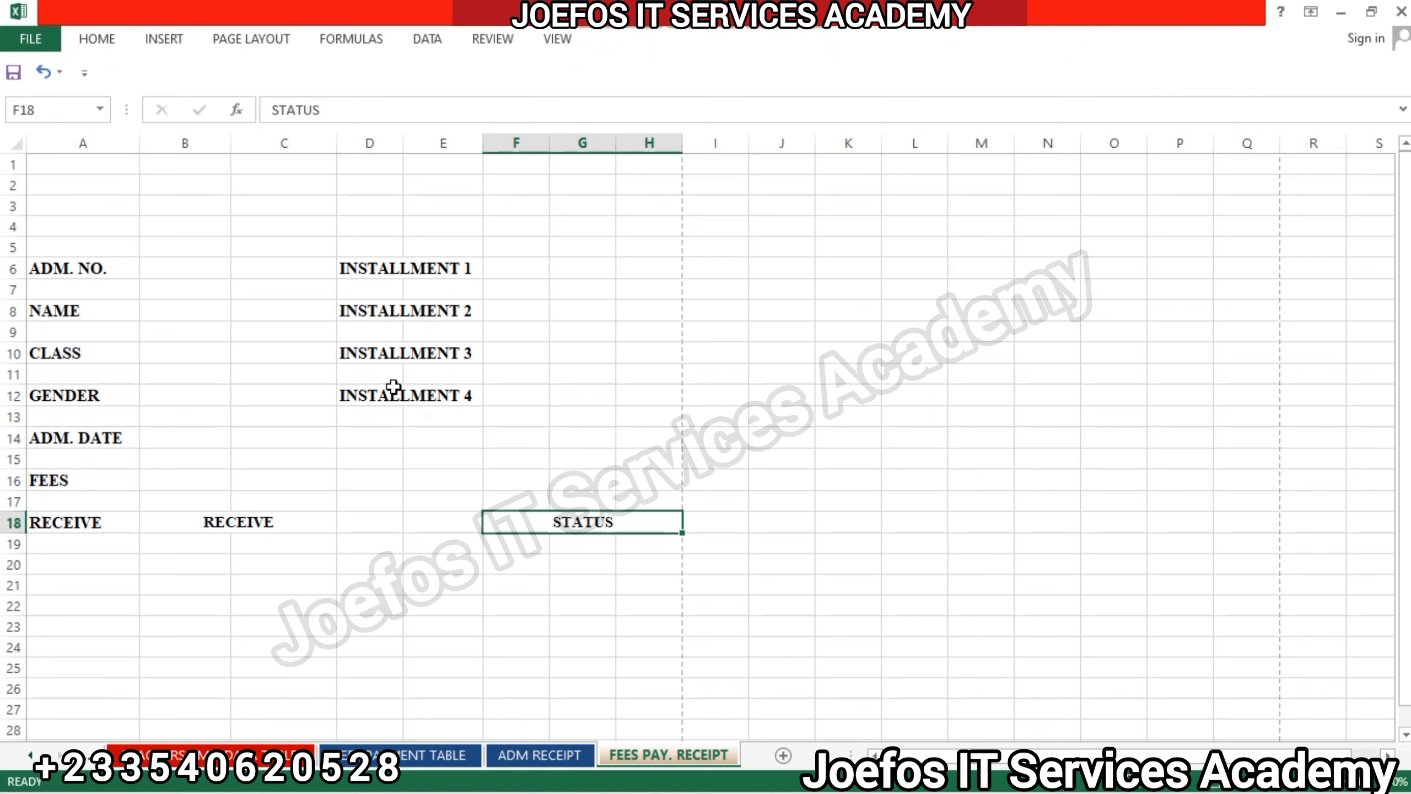
click(94, 38)
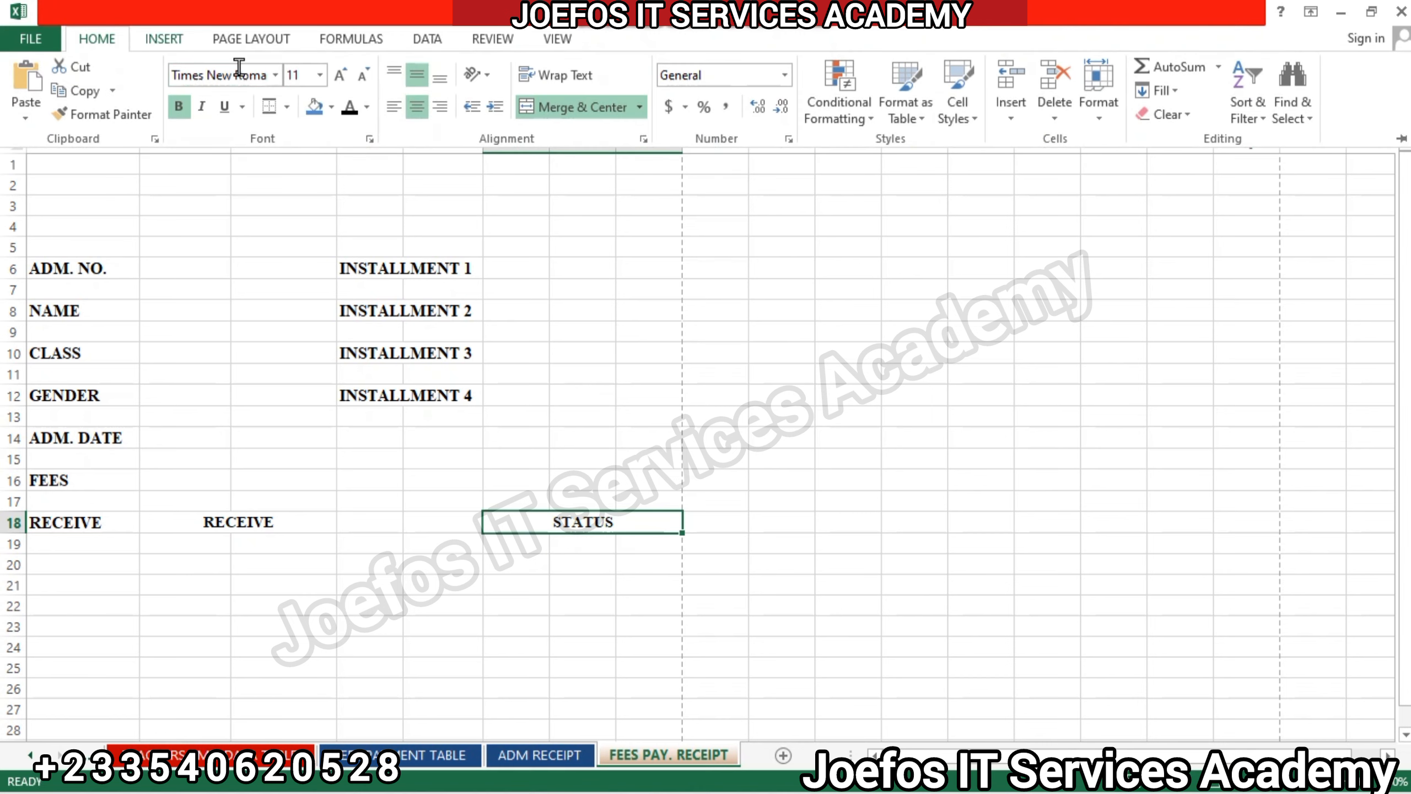
click(340, 77)
click(395, 477)
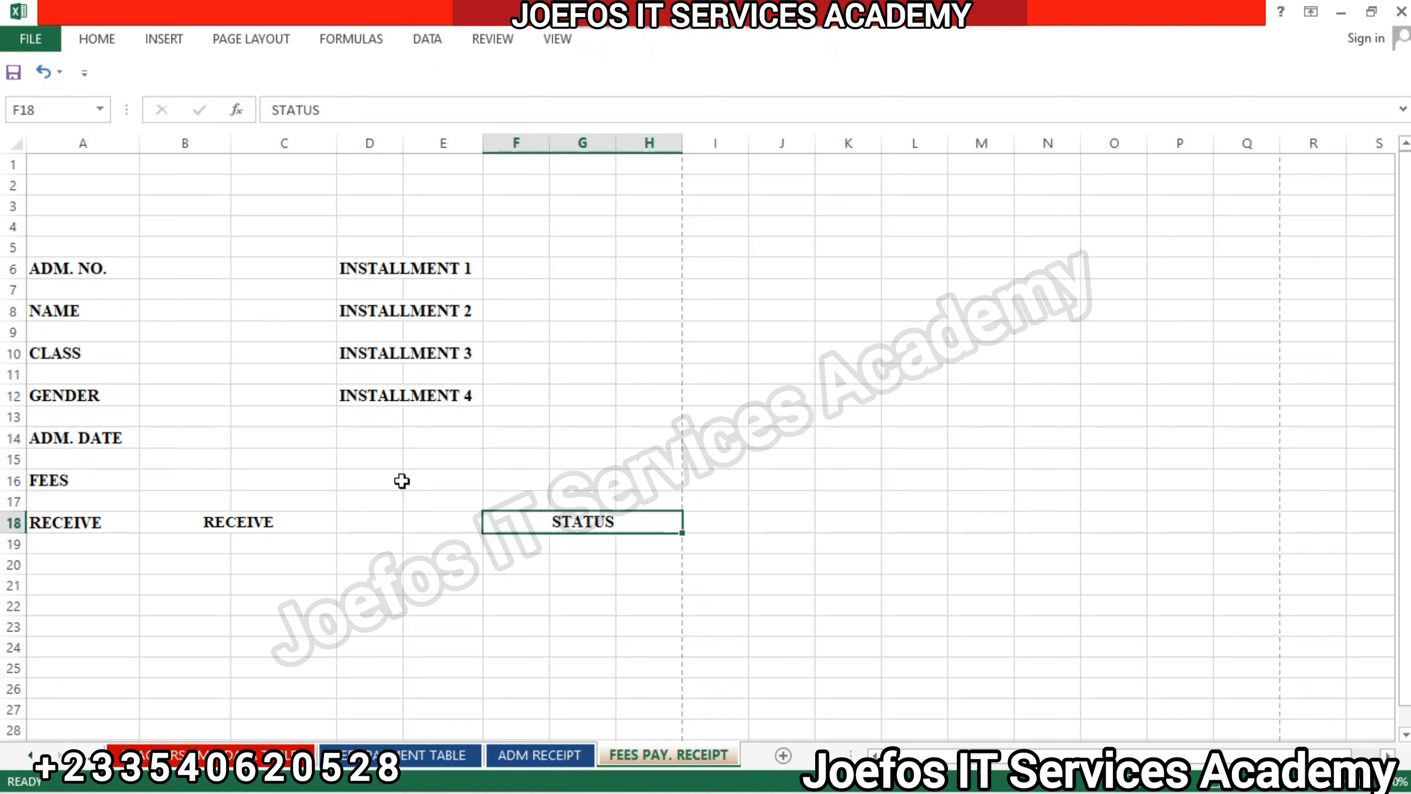
key(ctrl+p)
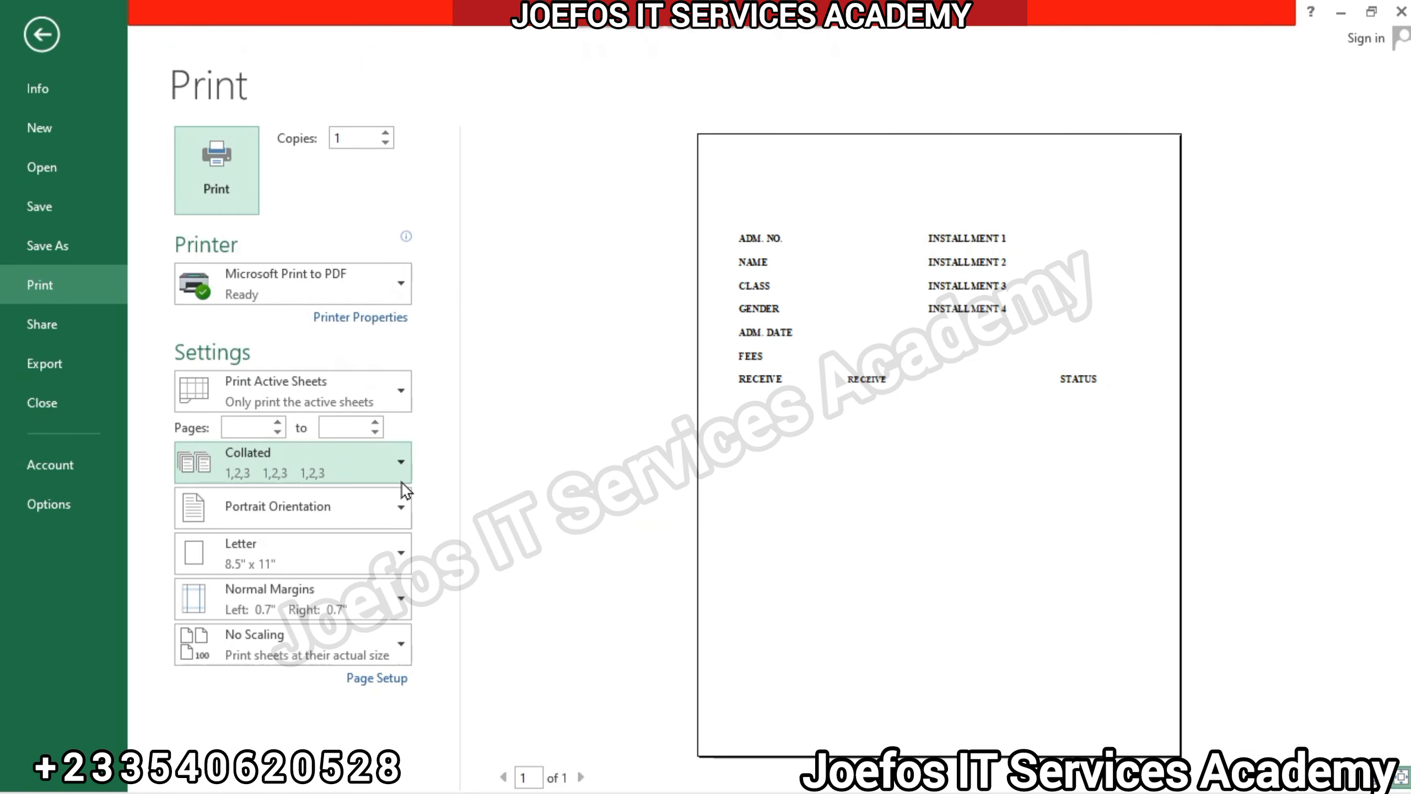
click(44, 32)
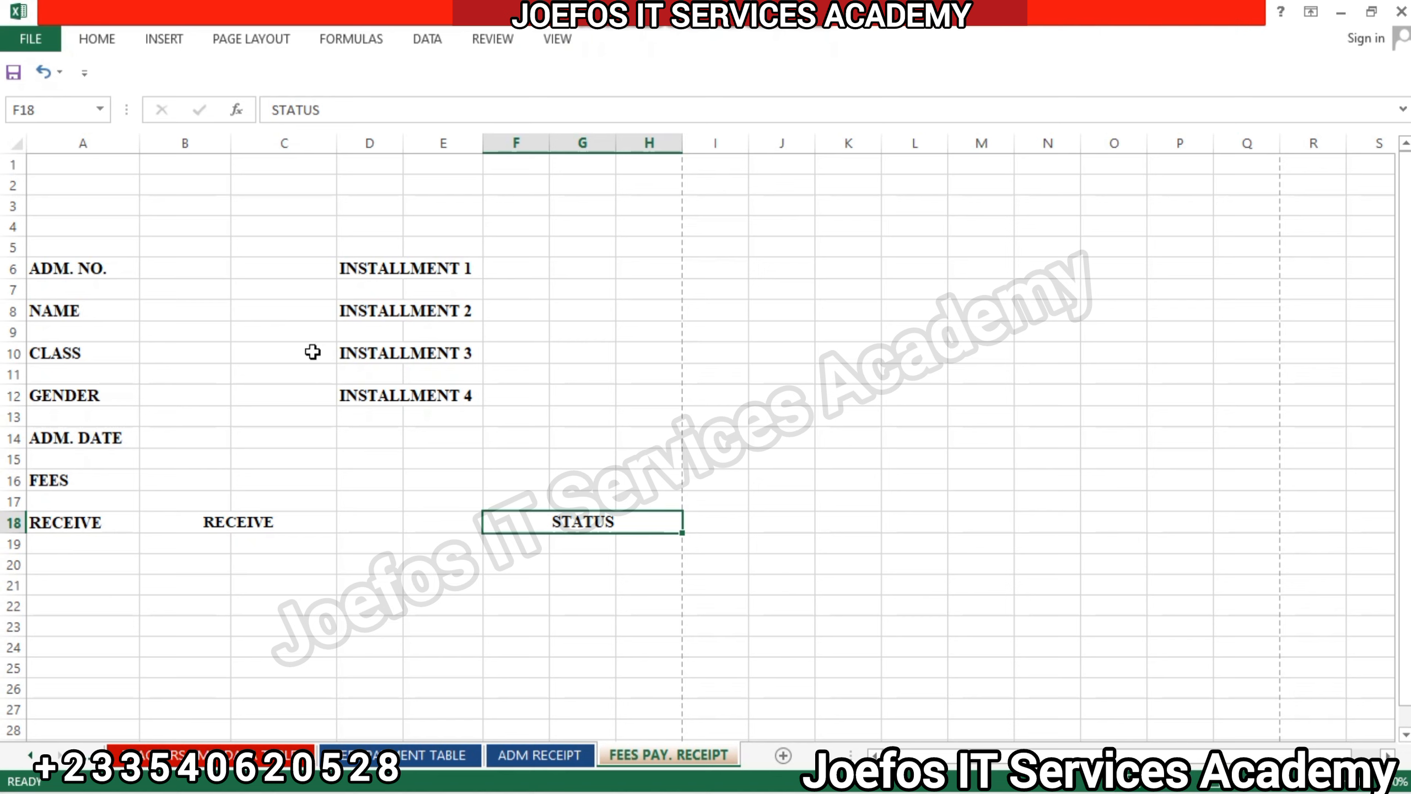
Merge and center cells F6:H6 beside INSTALLMENT 1 and set their font to Times New Roman.
click(512, 271)
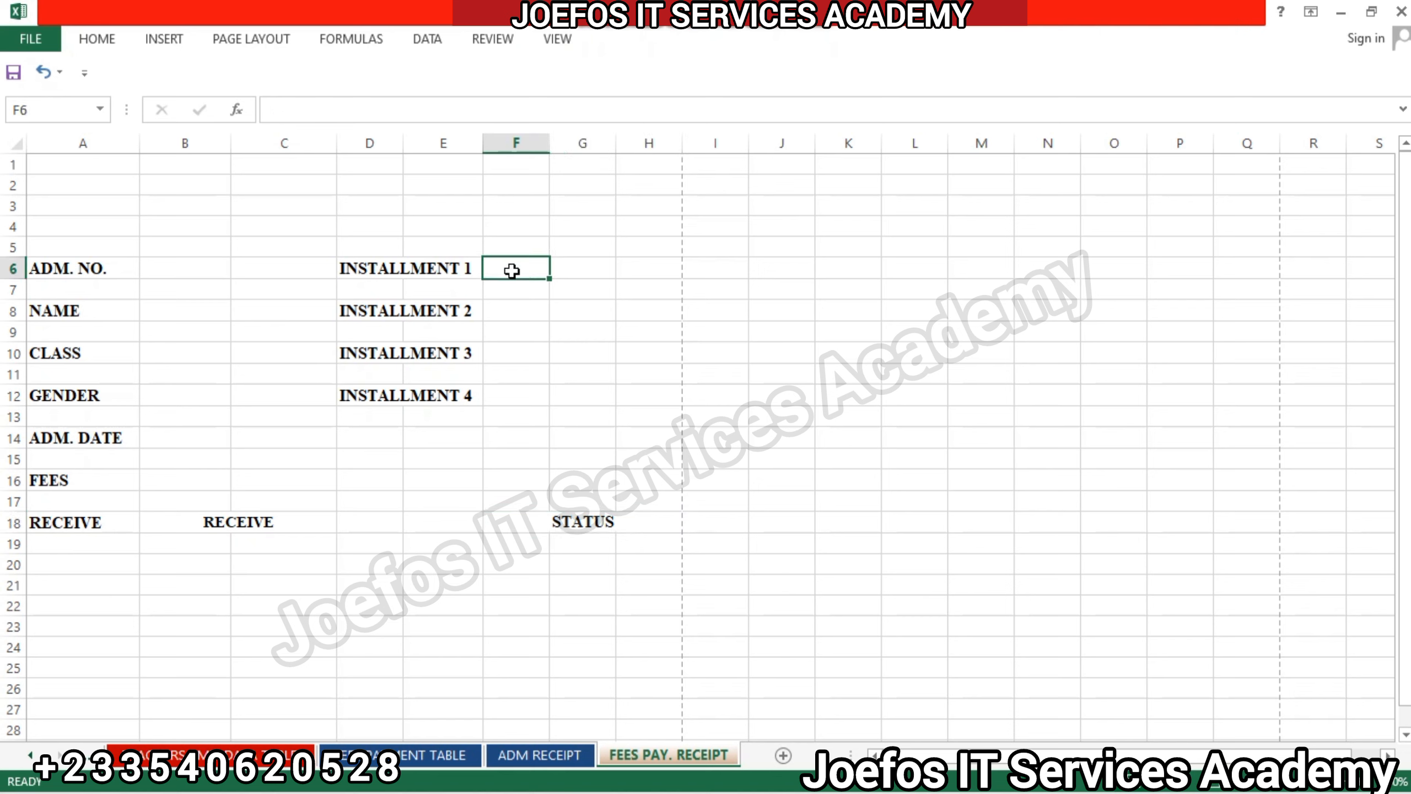
drag(512, 270, 675, 266)
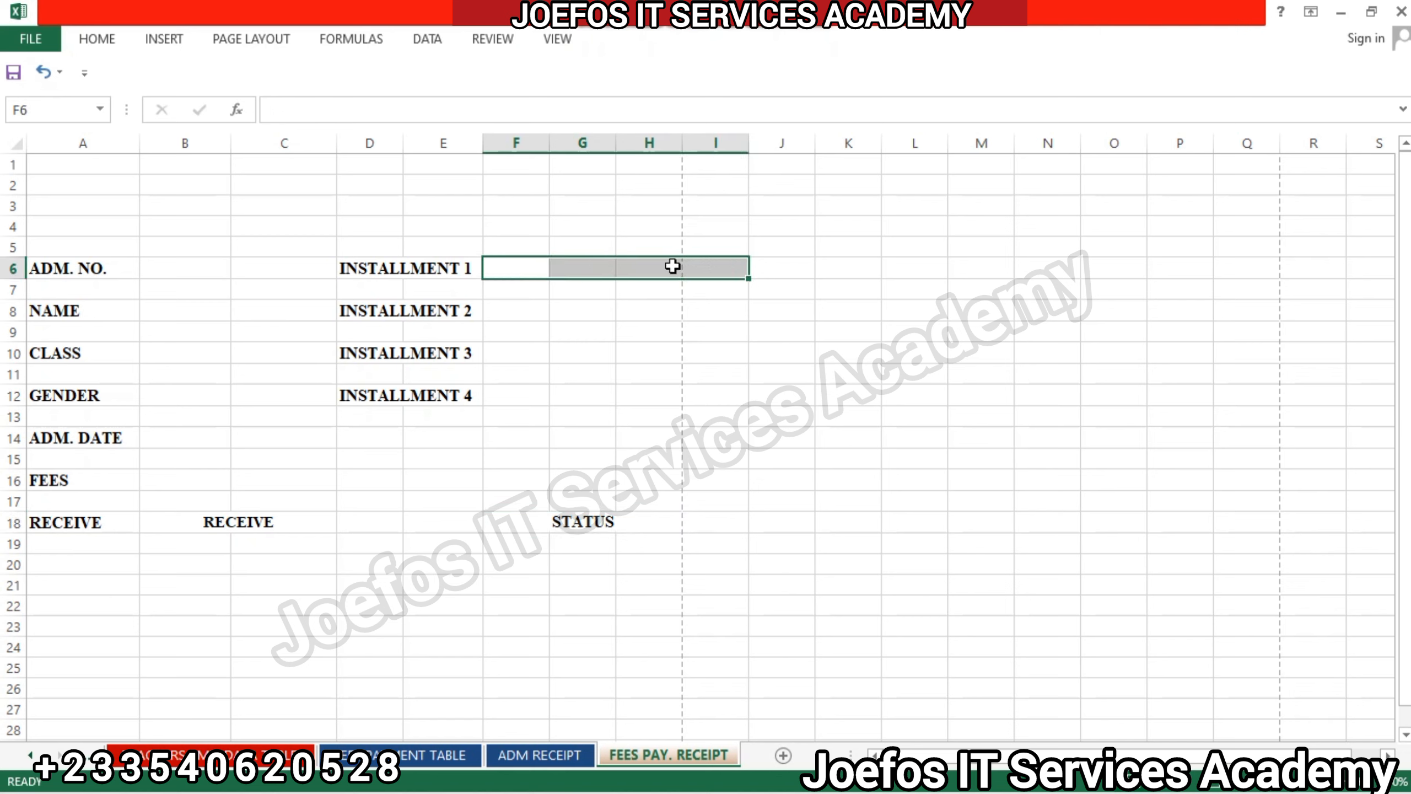
click(630, 350)
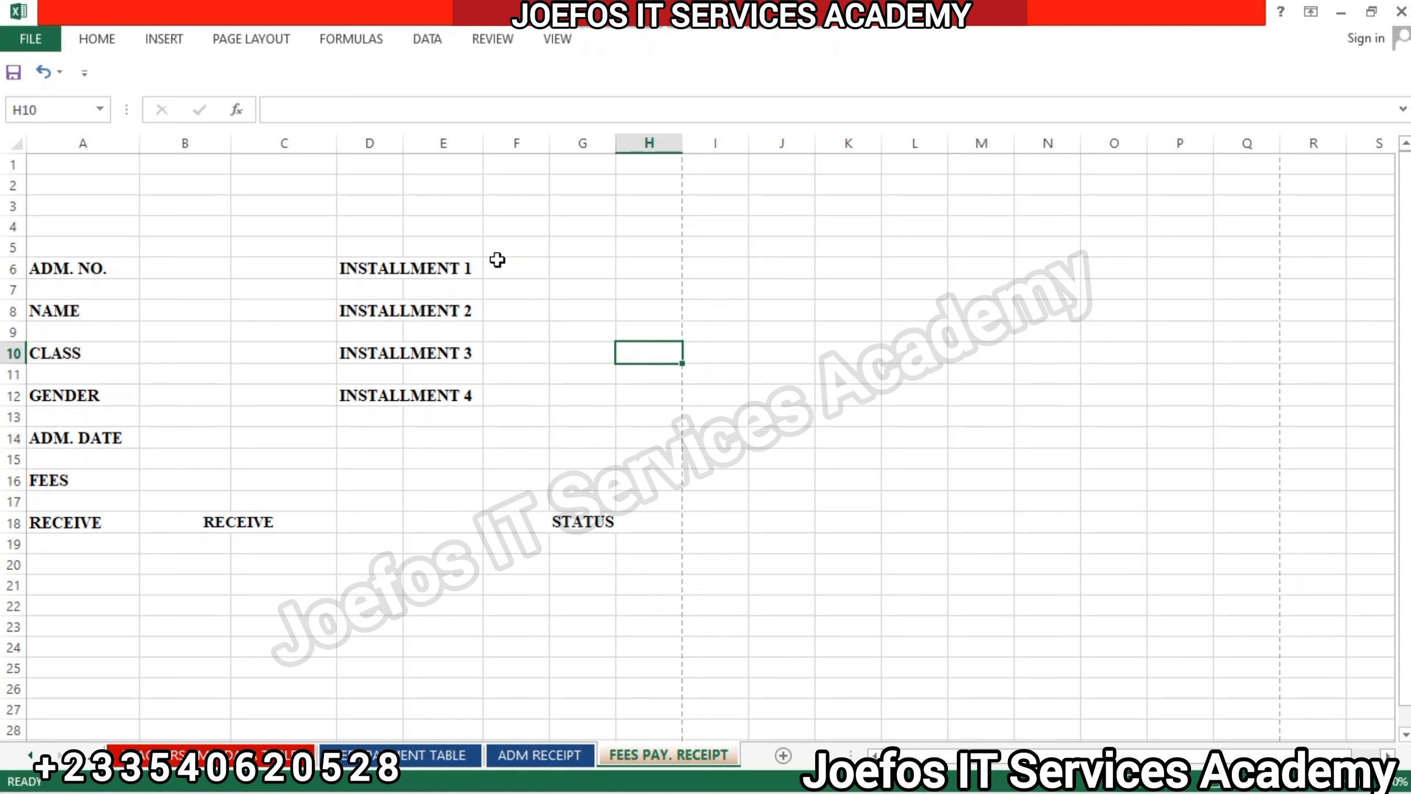
drag(498, 260, 648, 268)
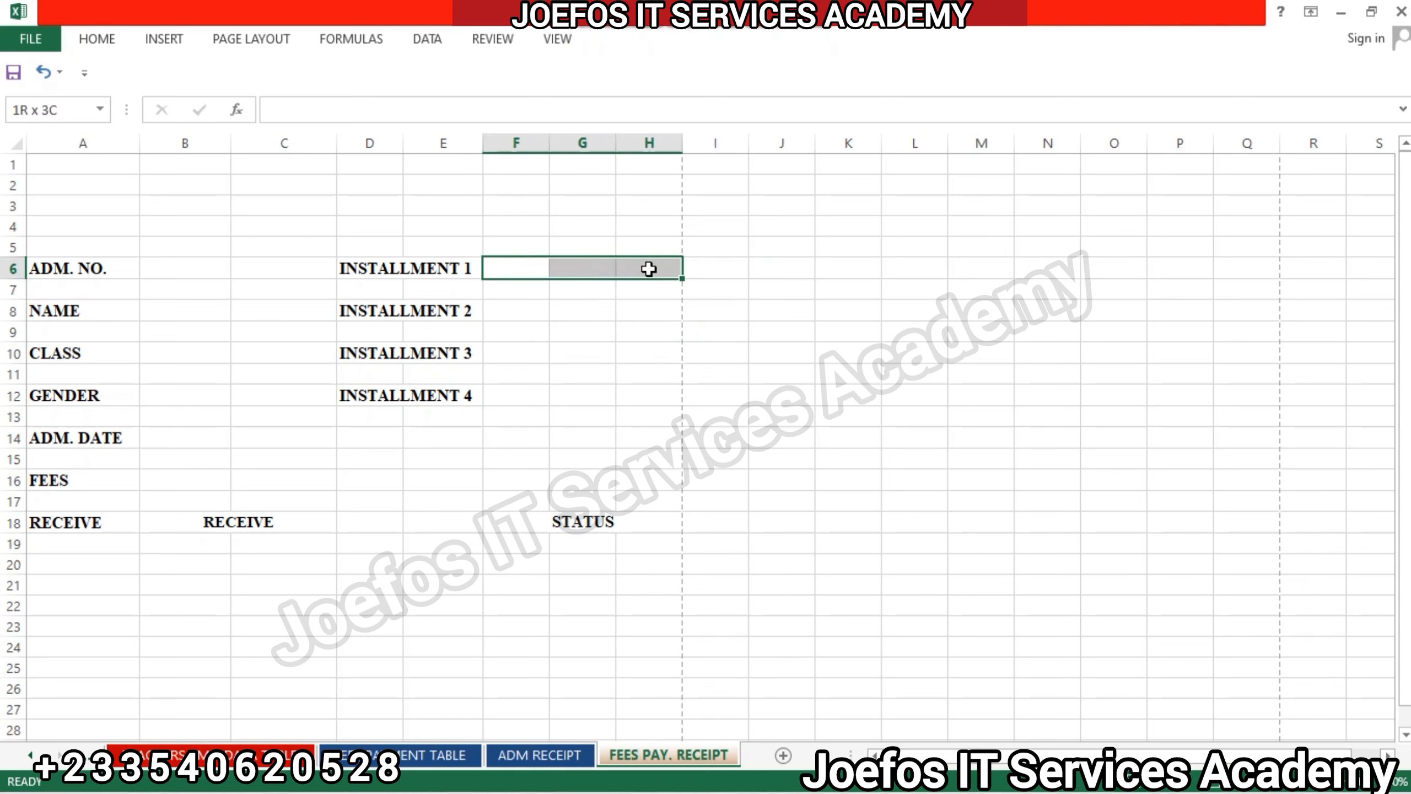
click(94, 37)
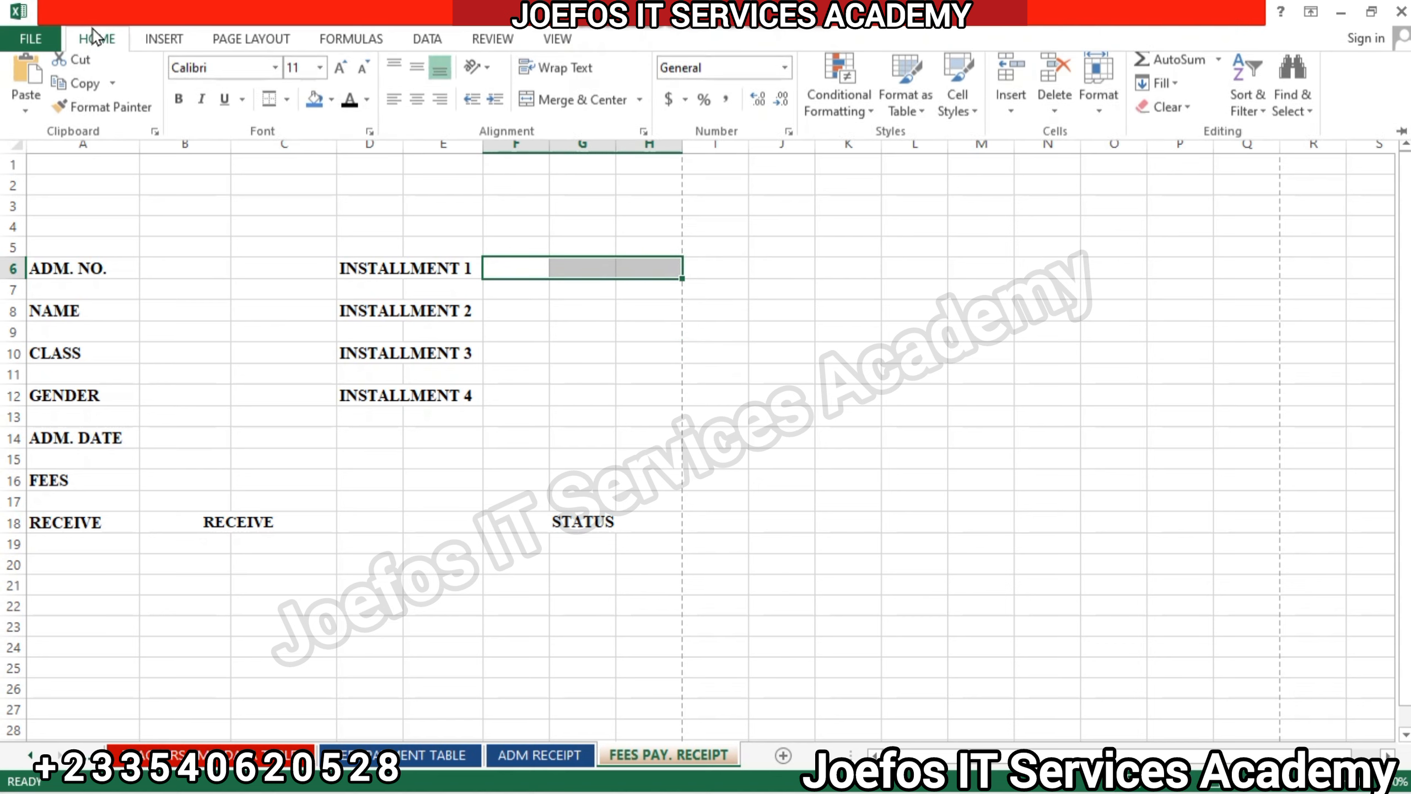
click(549, 111)
click(232, 74)
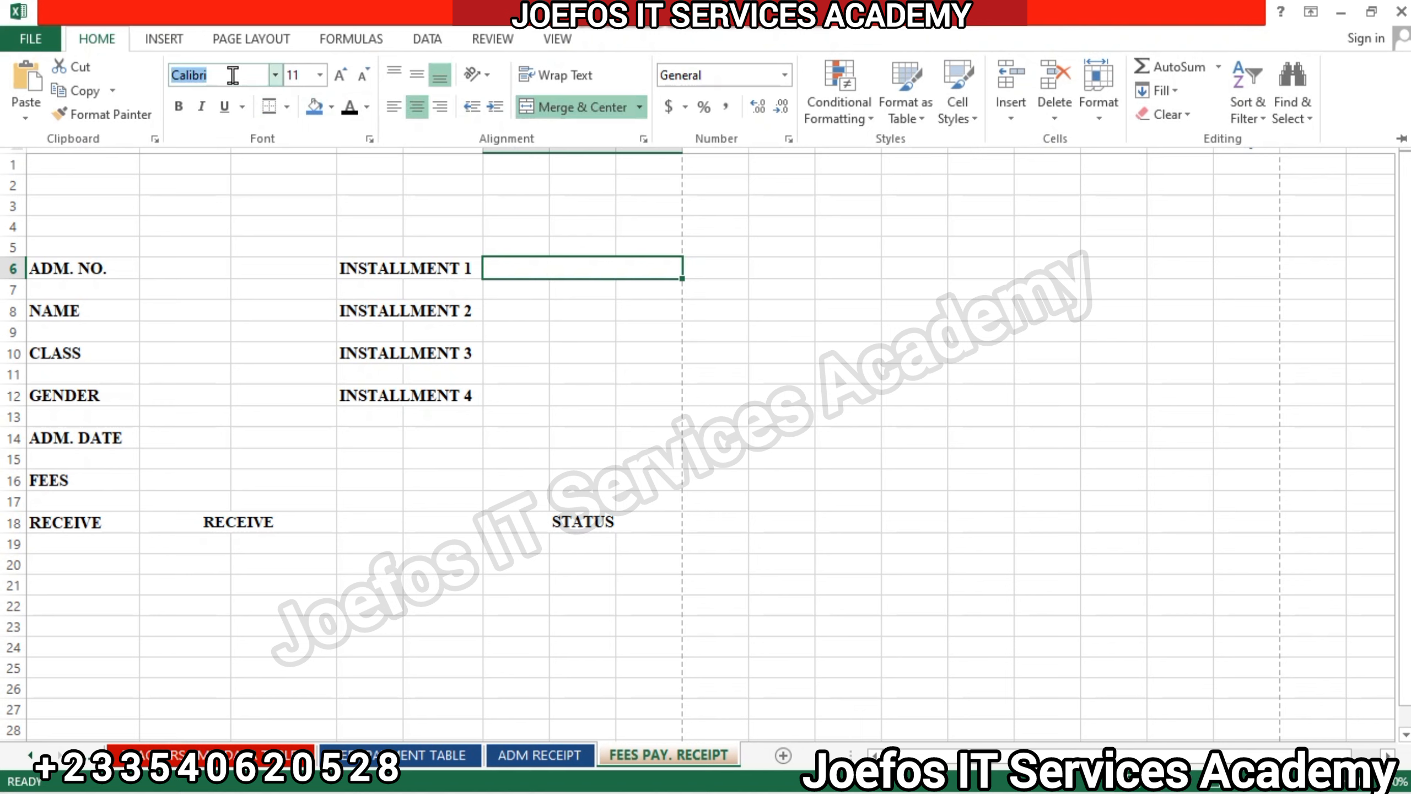
key(BackSpace)
text(times New Roma)
key(Return)
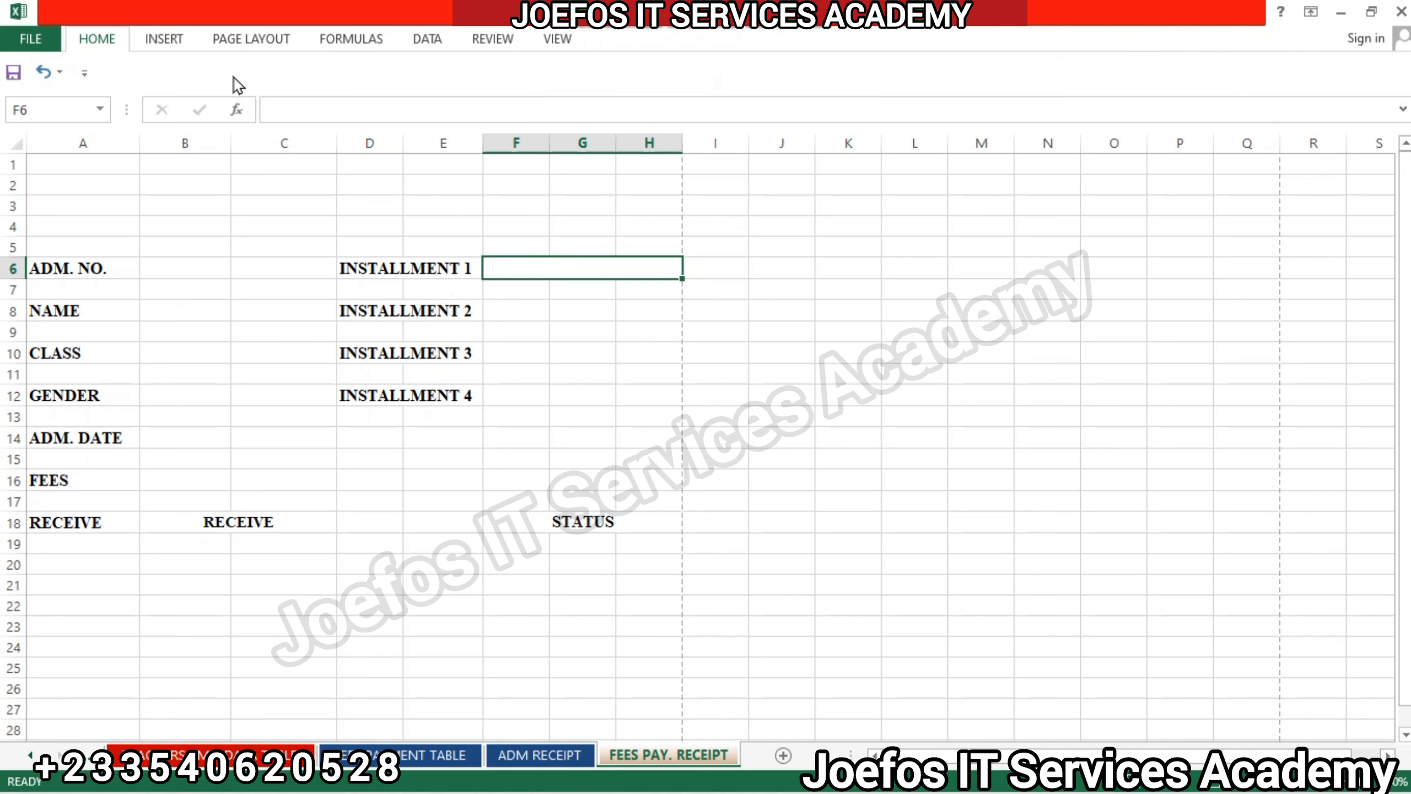
click(100, 40)
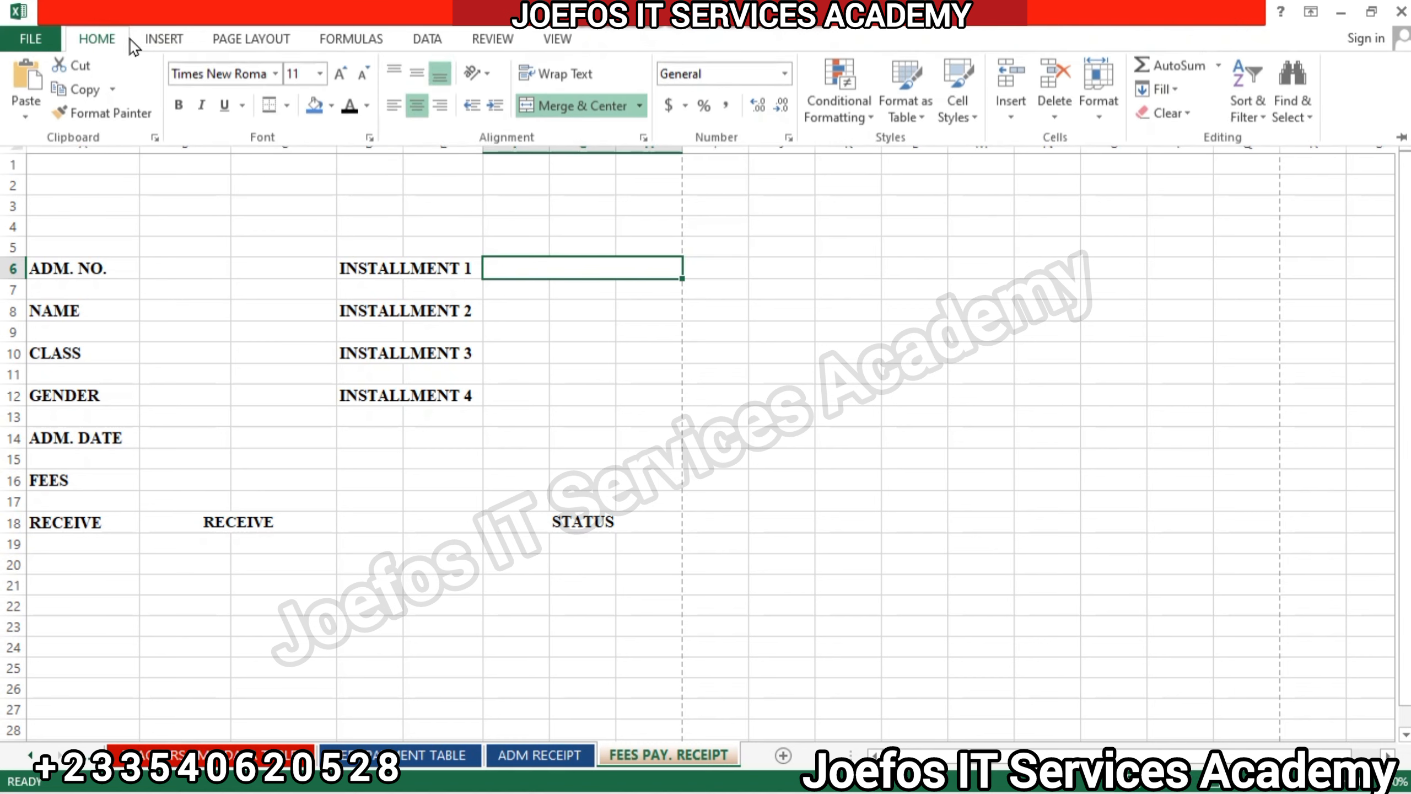
Merge and center cells F8:H8, F10:H10 and F12:H12 separately beside INSTALLMENT 2, INSTALLMENT 3 and INSTALLMENT 4.
click(530, 309)
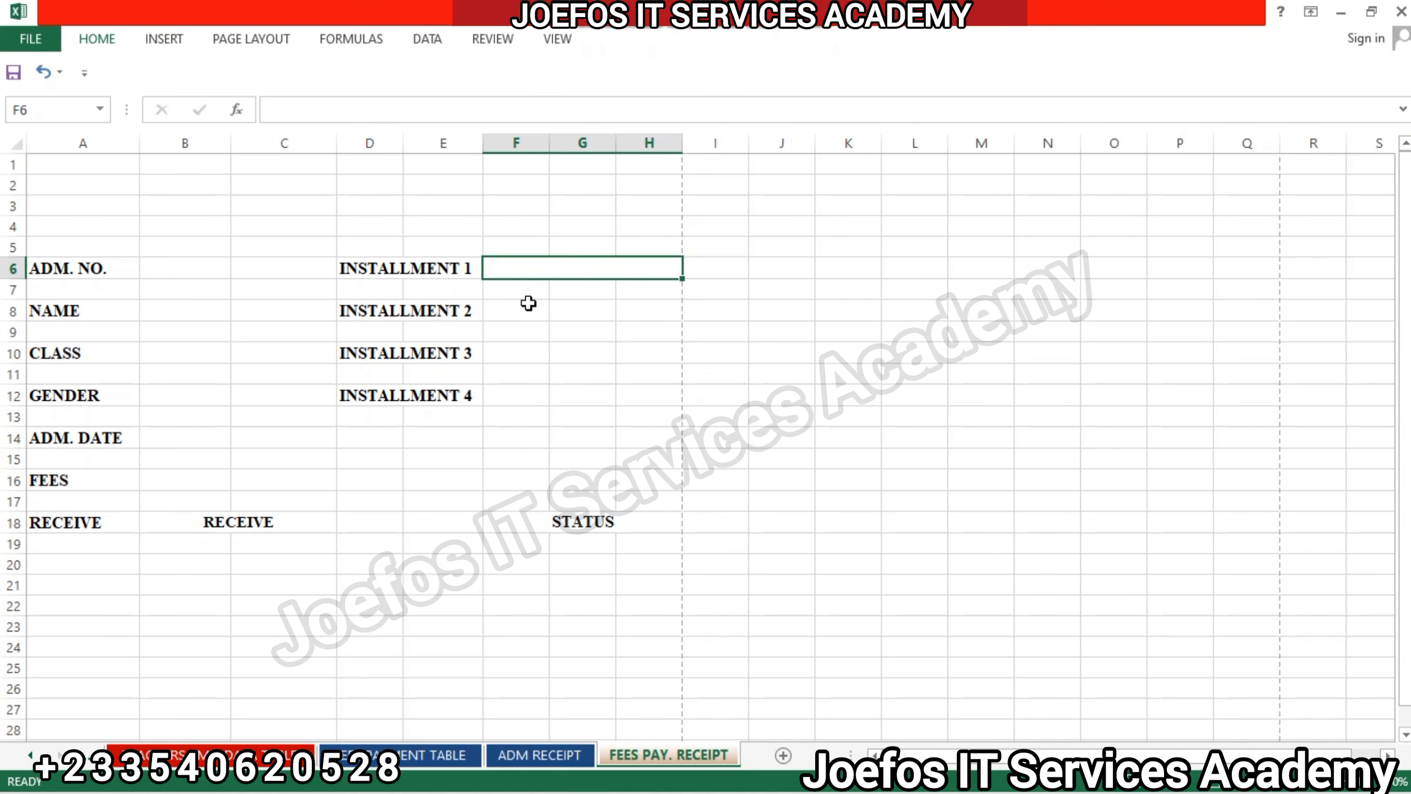
drag(531, 309, 645, 309)
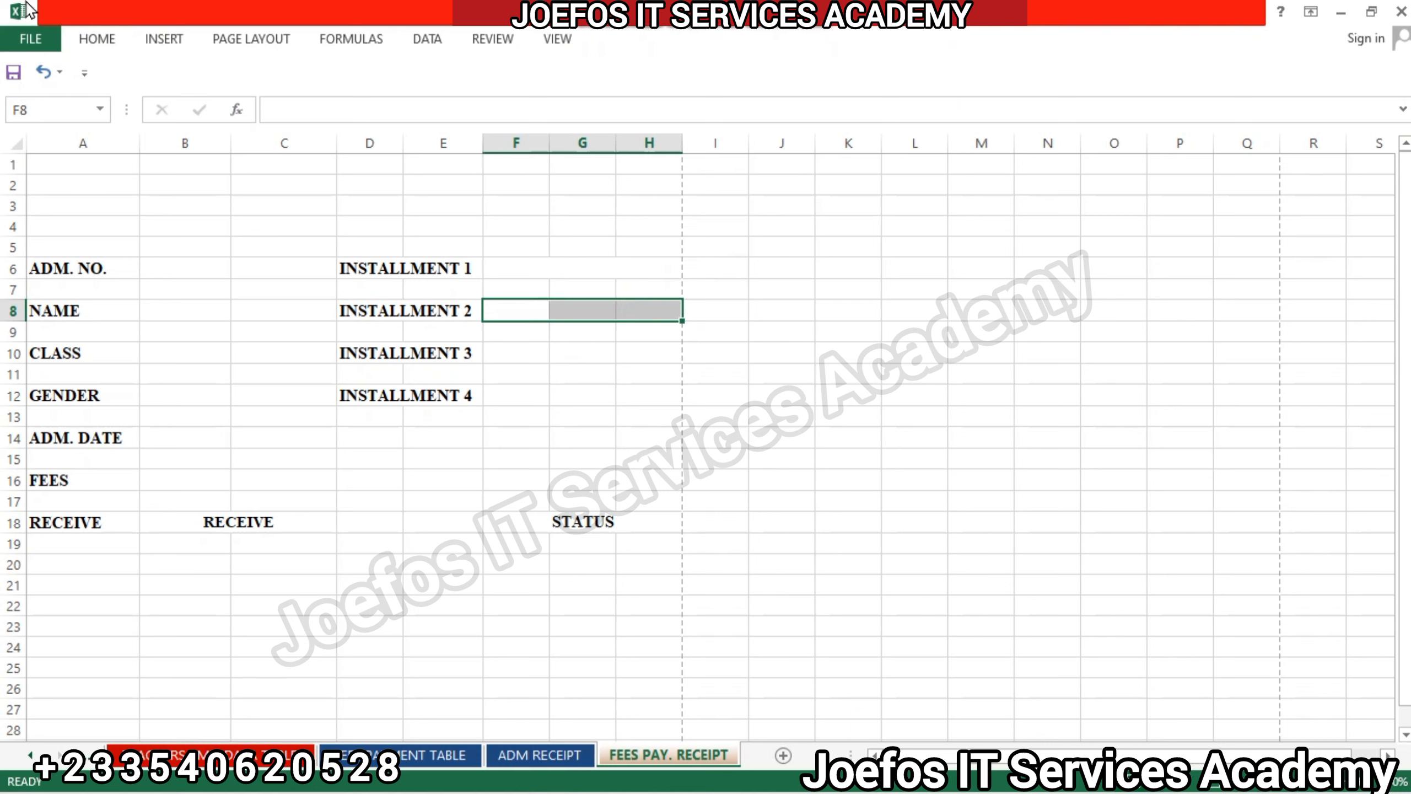
click(97, 39)
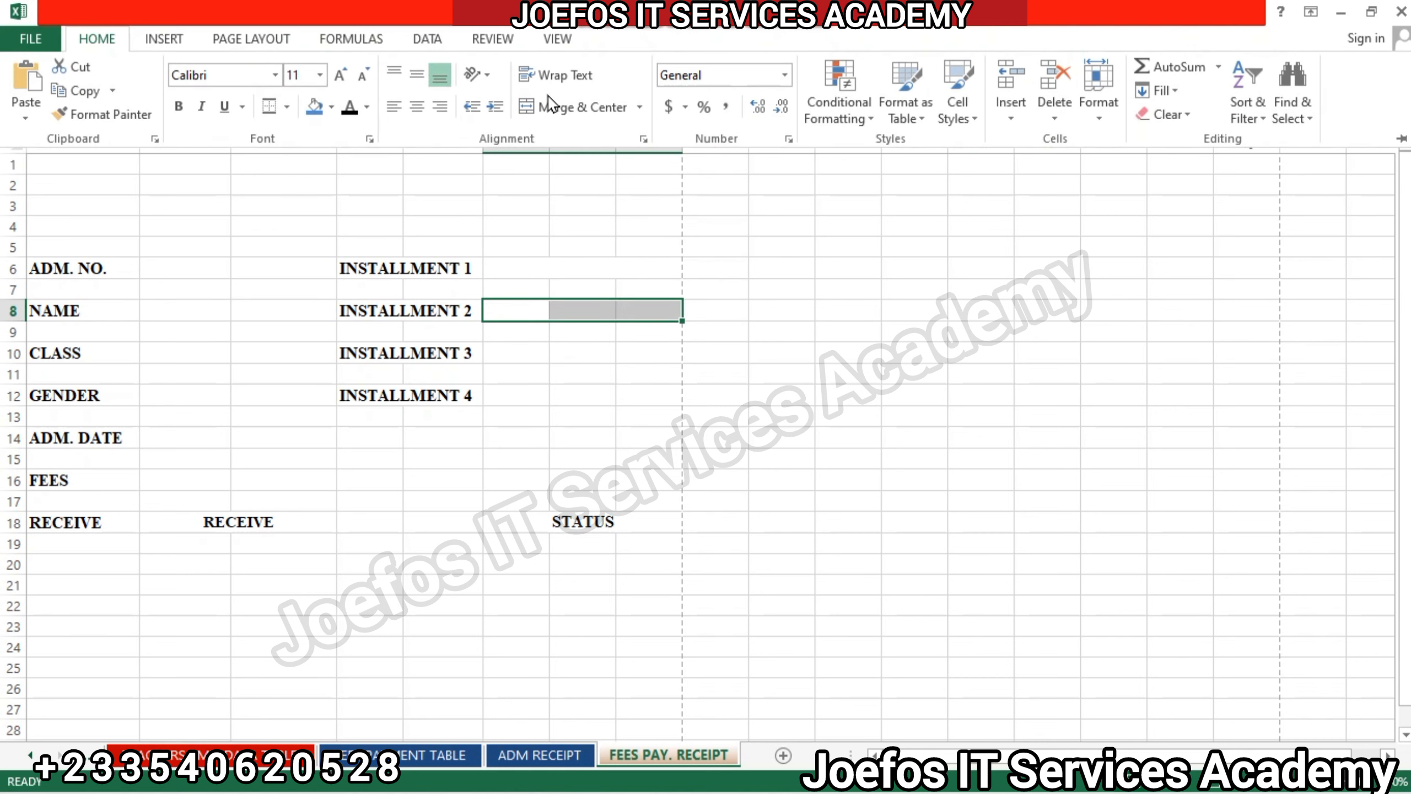
click(553, 107)
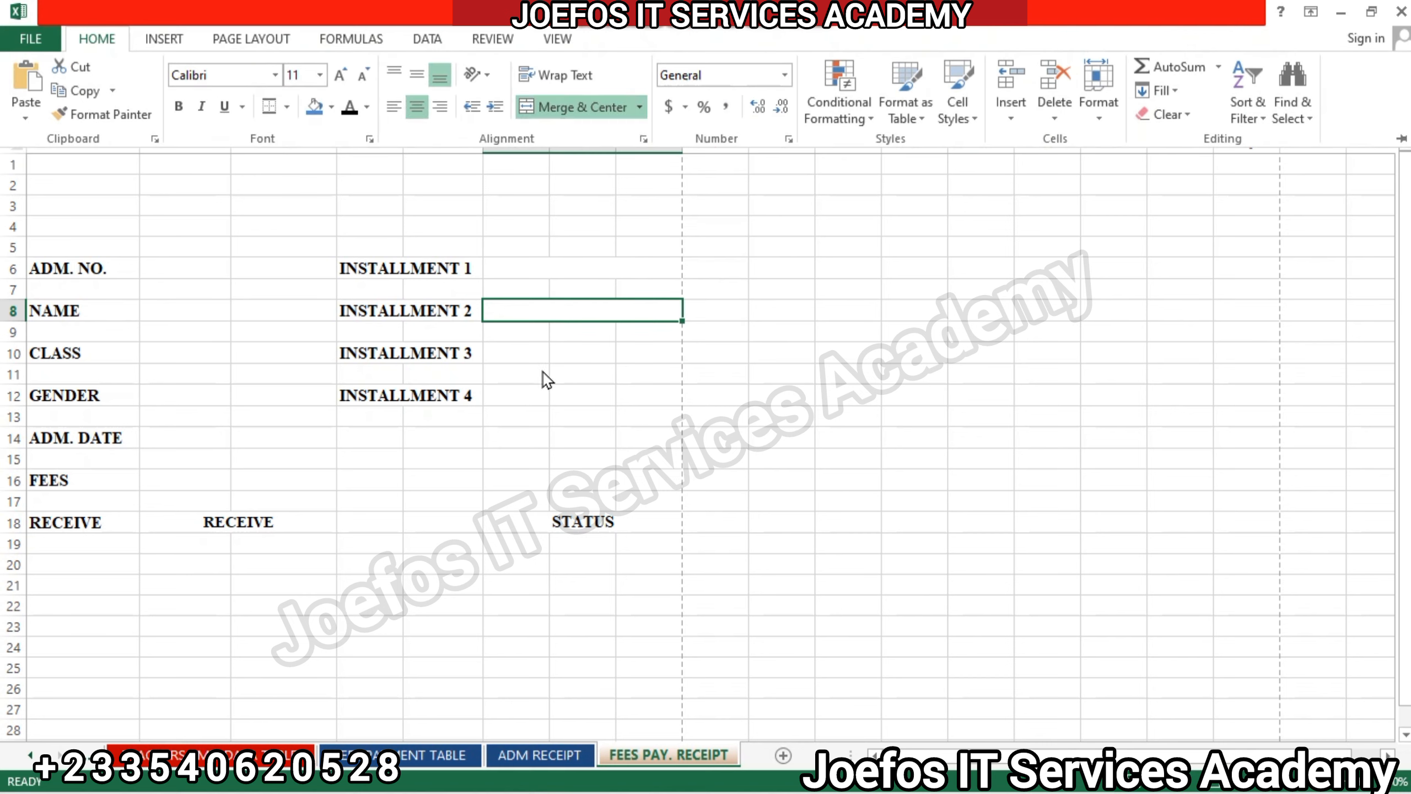
drag(507, 353, 630, 361)
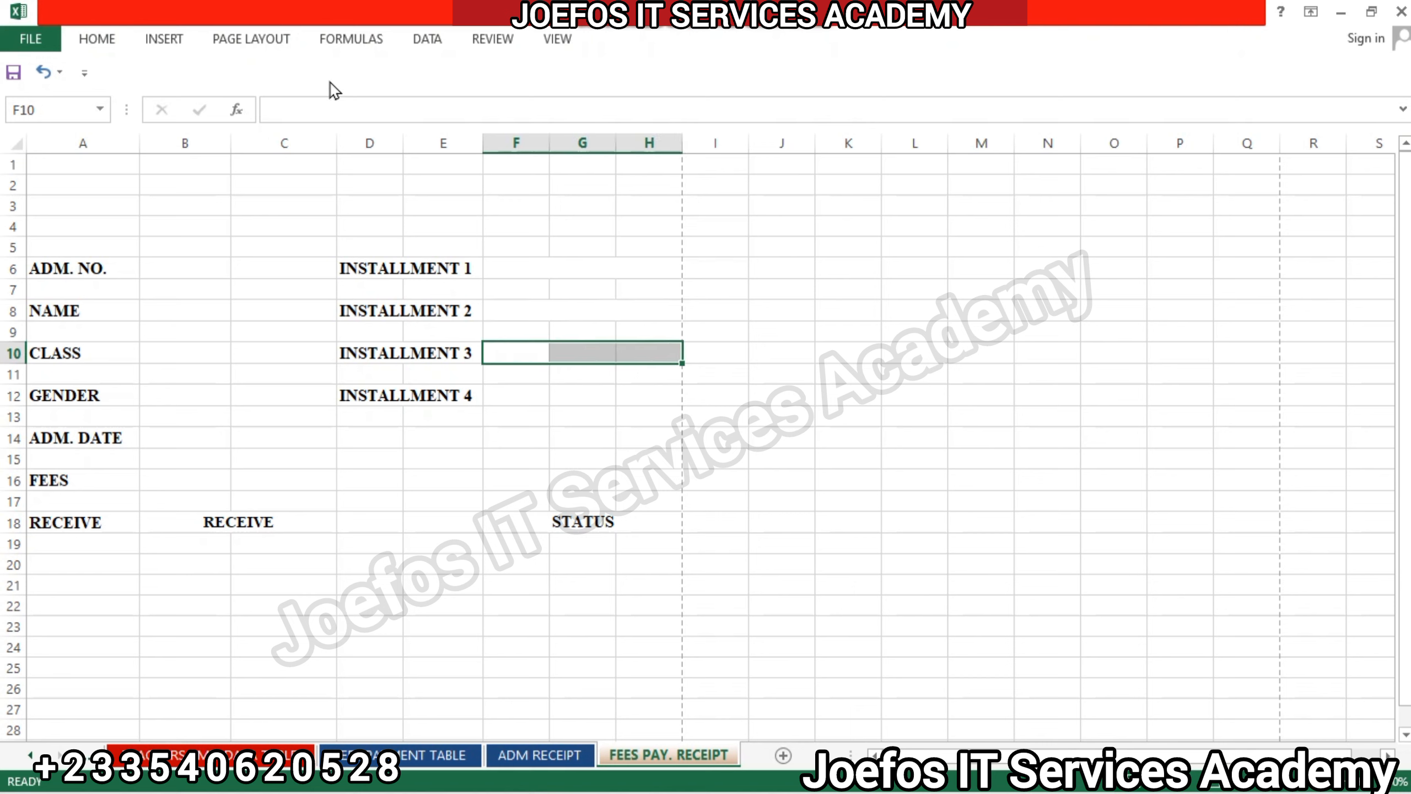
click(106, 42)
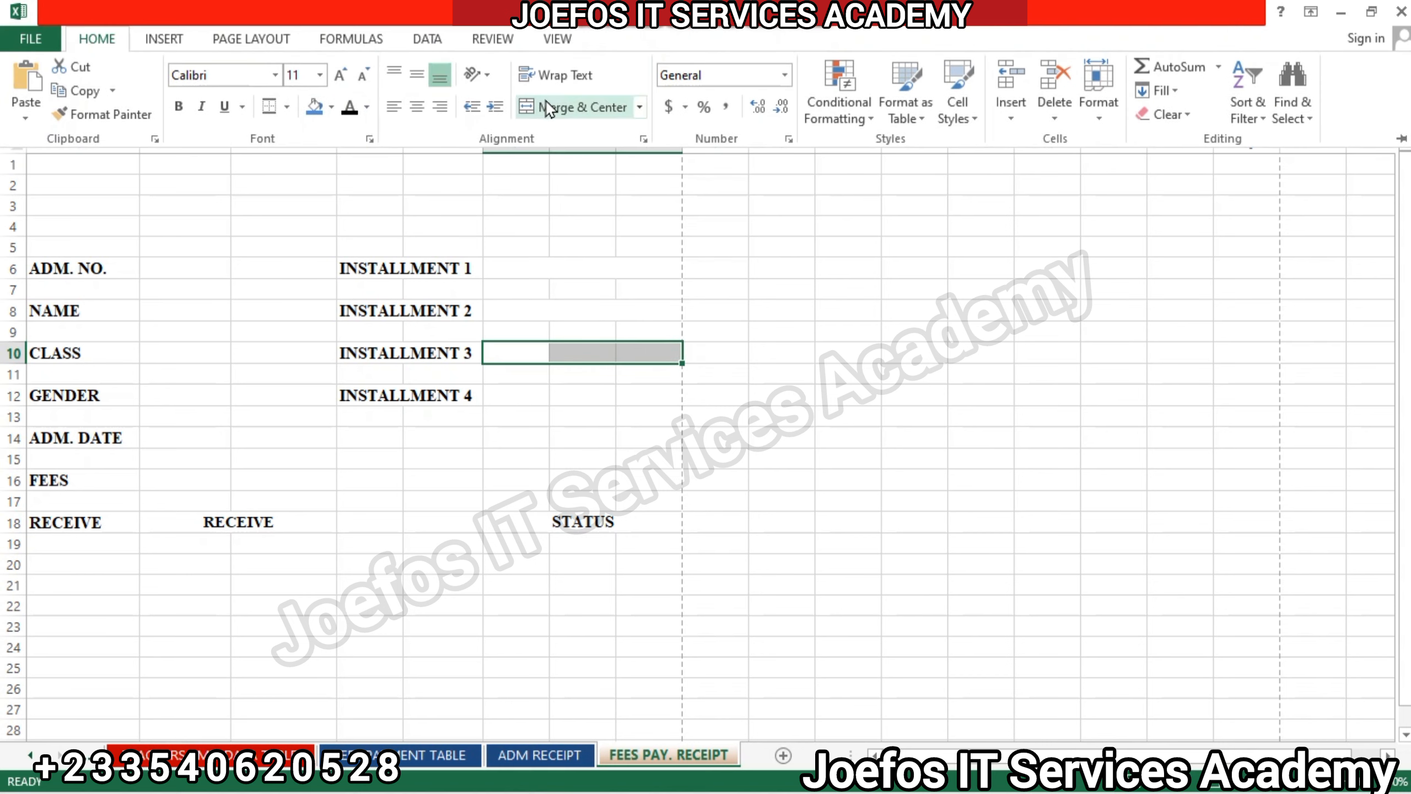
click(548, 109)
click(522, 396)
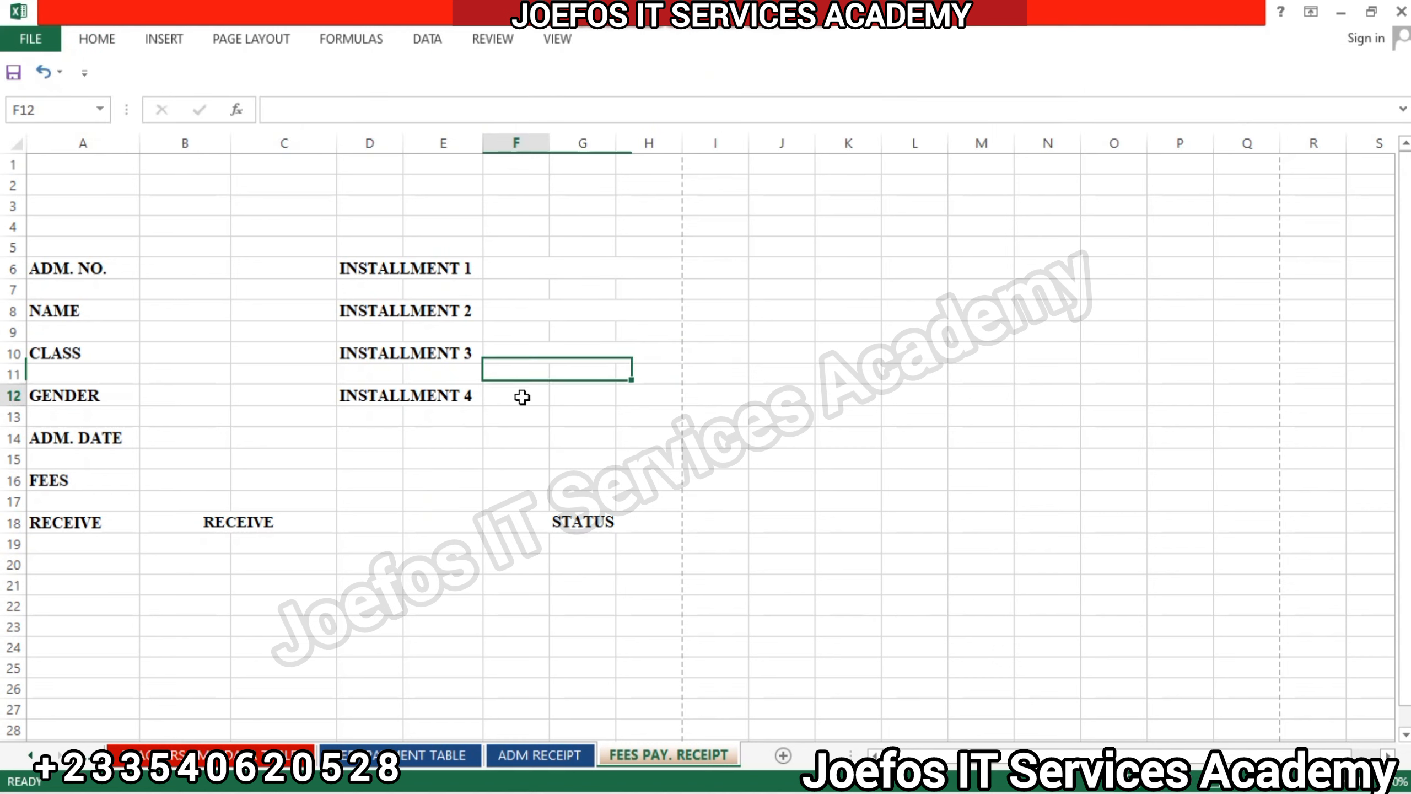
drag(522, 396, 646, 394)
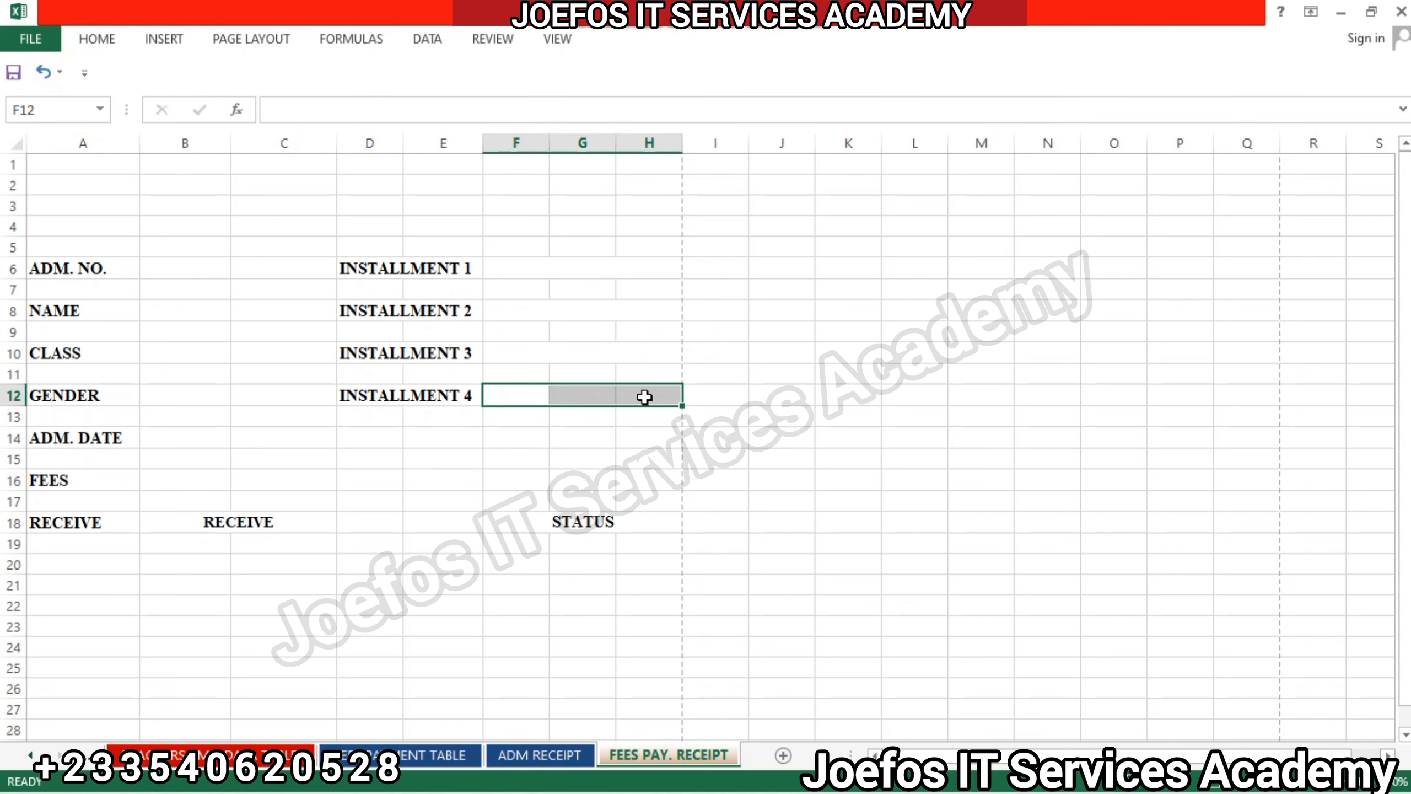
click(99, 39)
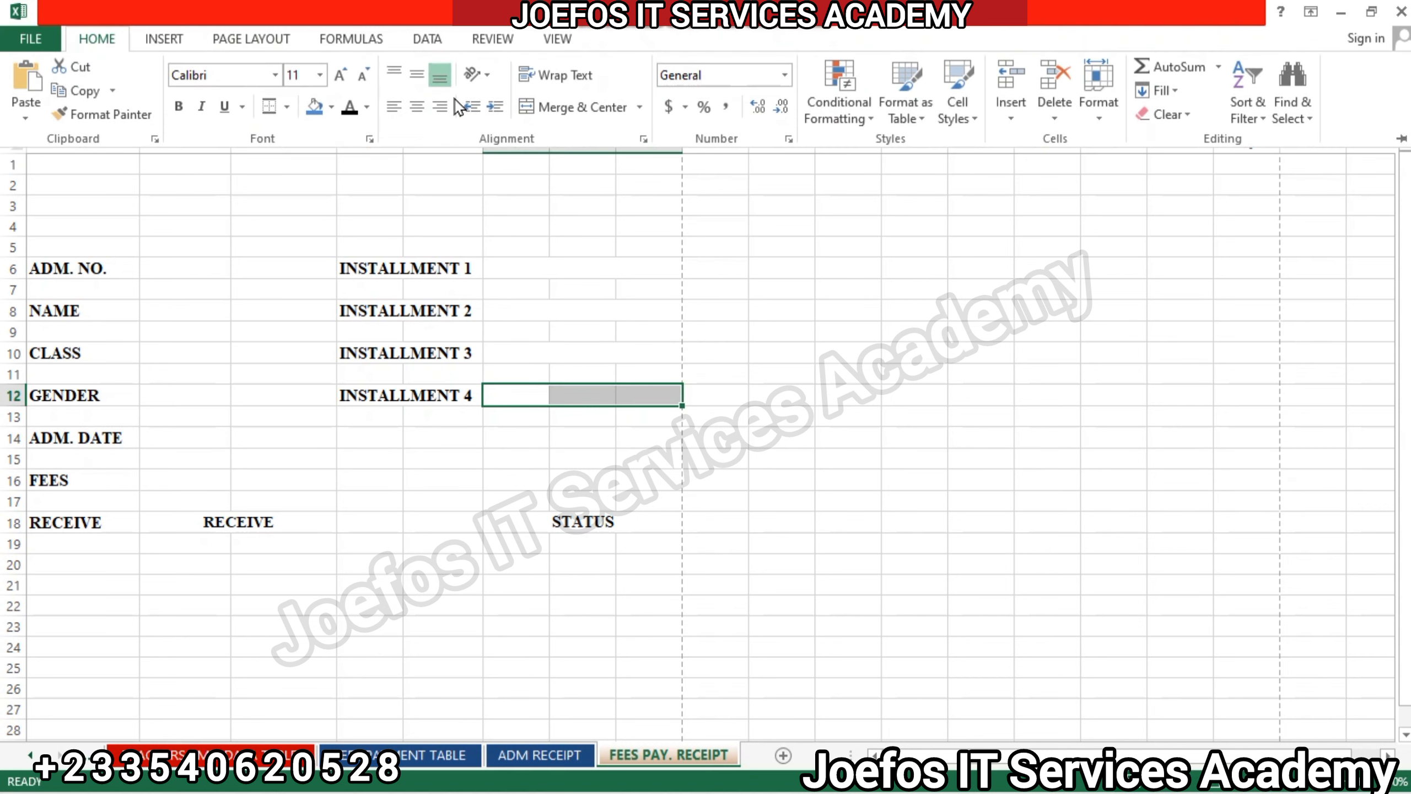
click(550, 109)
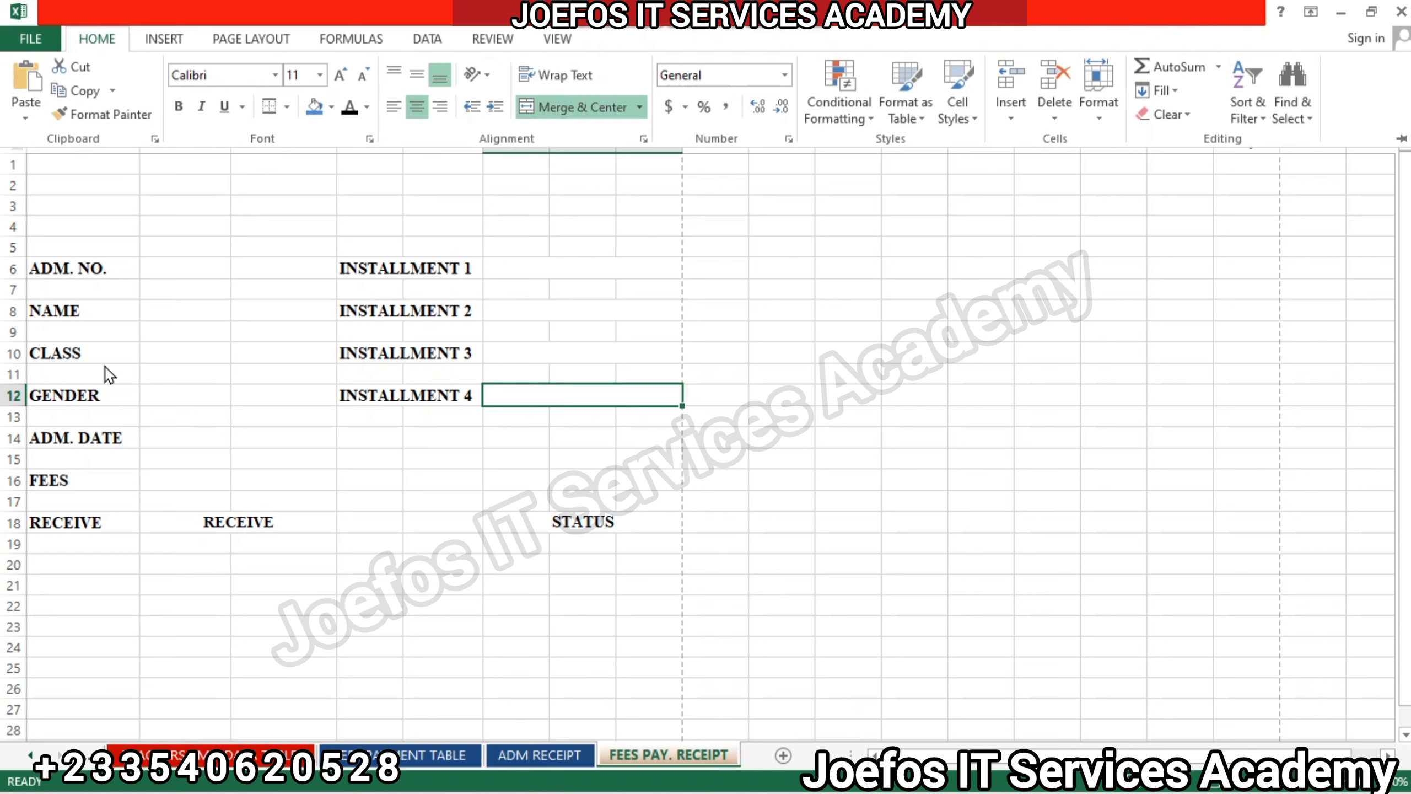
Merge and center cells B6:C6 beside the ADM. NO. label.
click(155, 265)
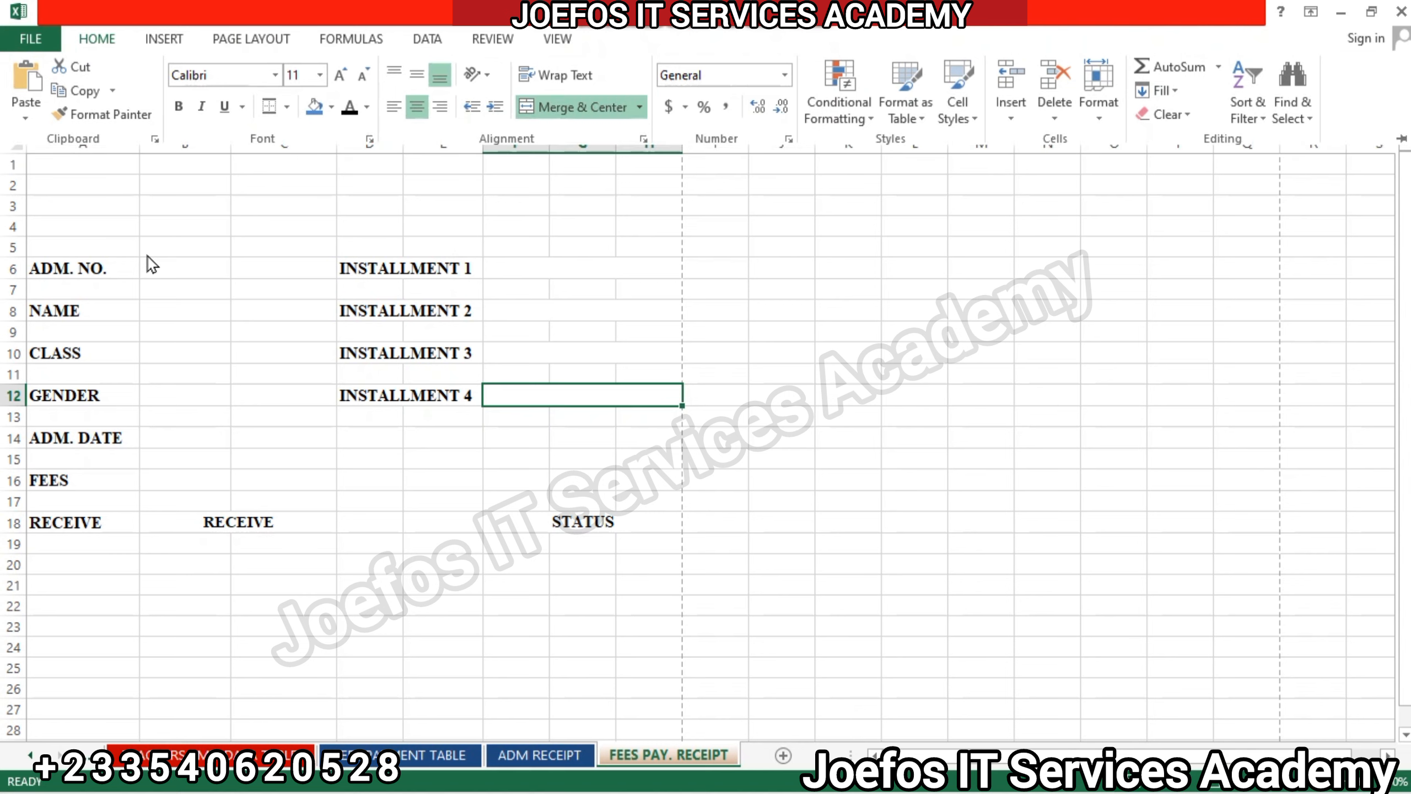
click(167, 262)
drag(170, 264, 277, 265)
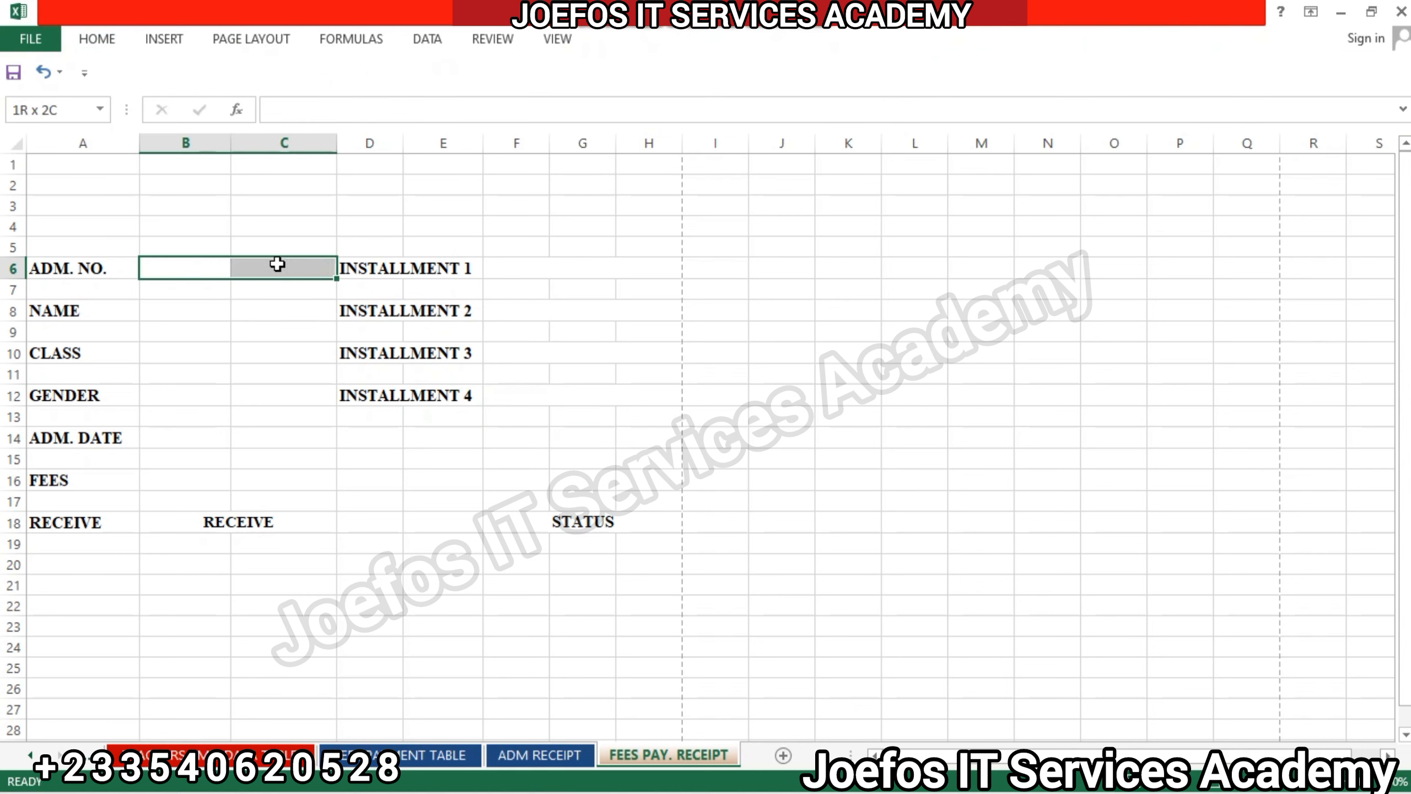
click(103, 41)
click(555, 106)
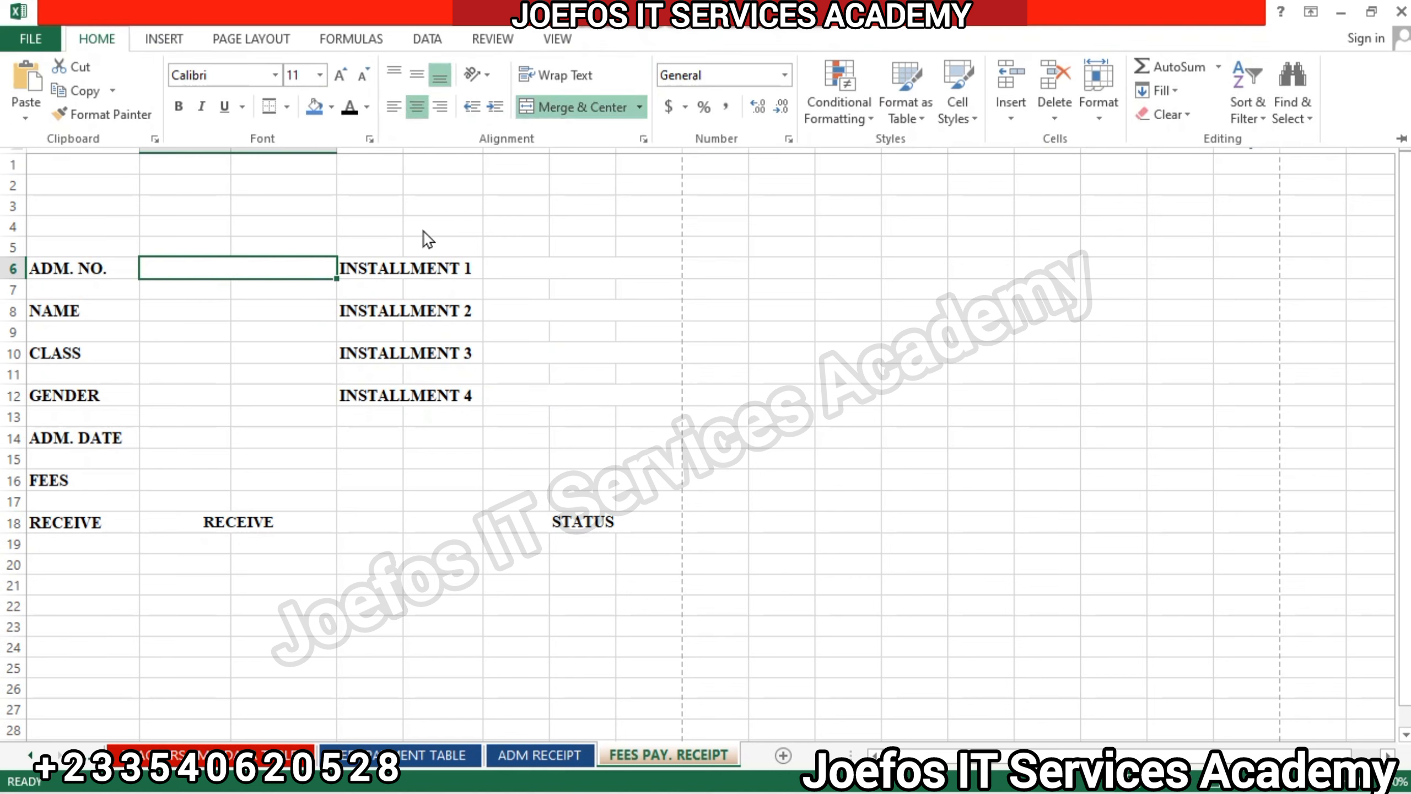
Merge and center cells B8:C8 beside the NAME label.
click(155, 307)
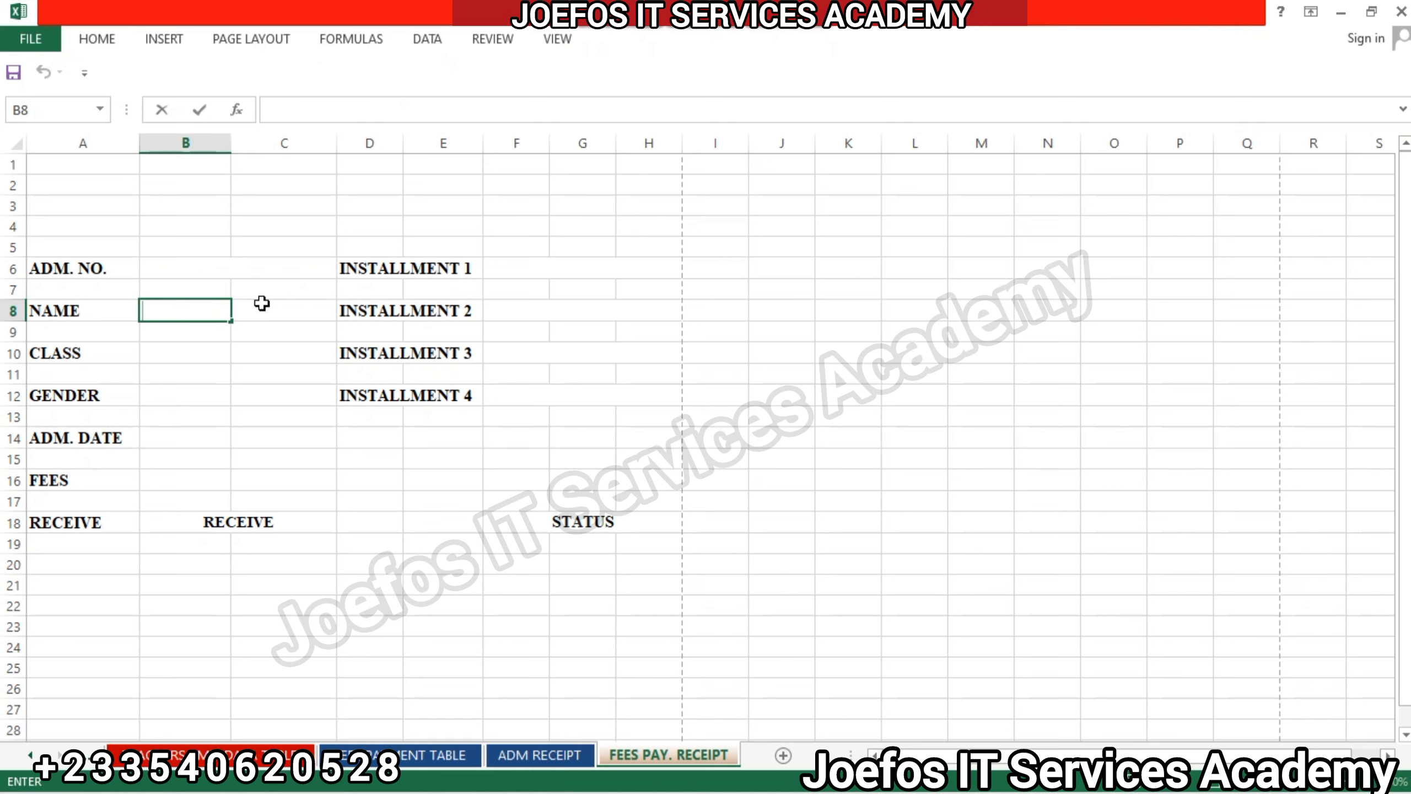
mouse_move(261, 304)
mouse_down()
mouse_move(169, 312)
mouse_move(164, 267)
mouse_move(258, 305)
mouse_up()
click(207, 348)
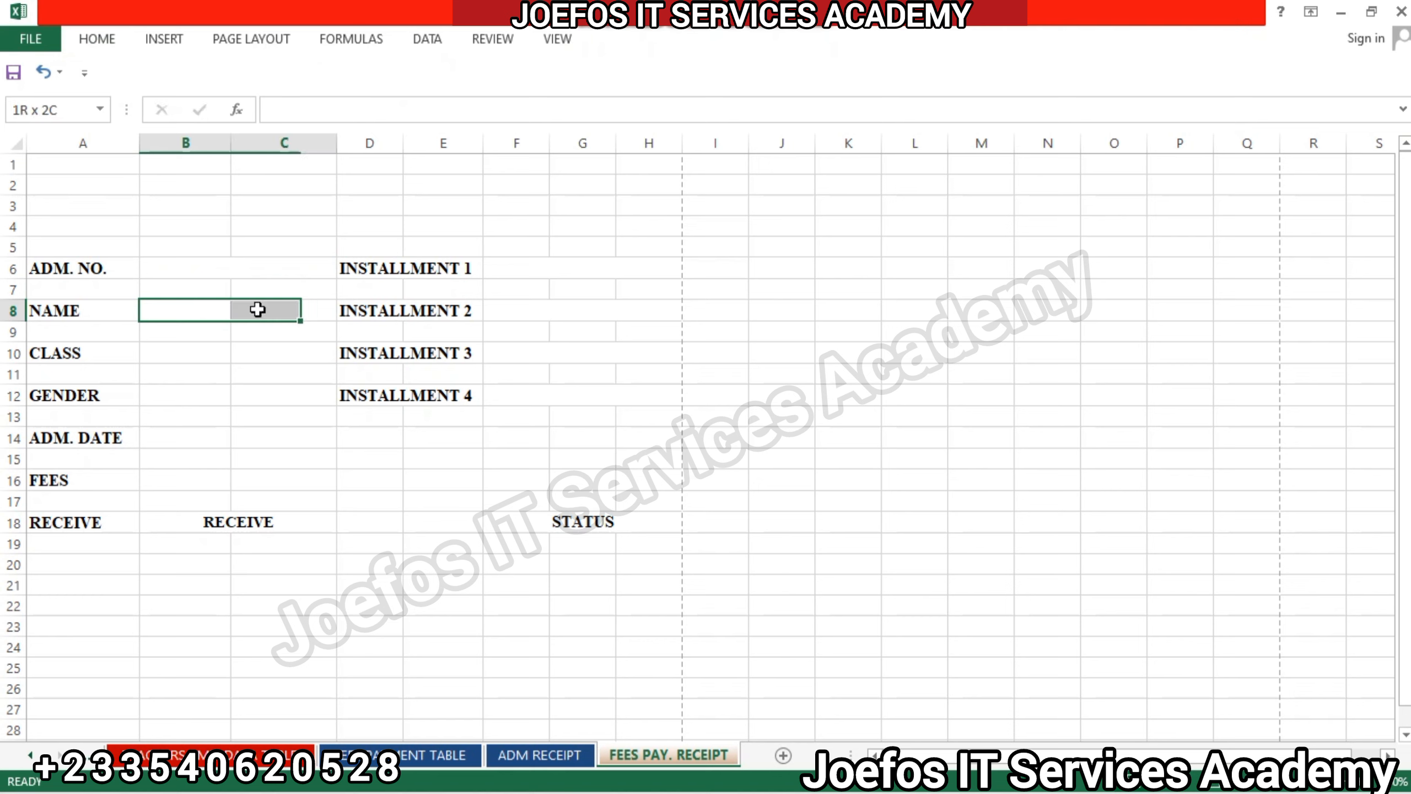
click(97, 40)
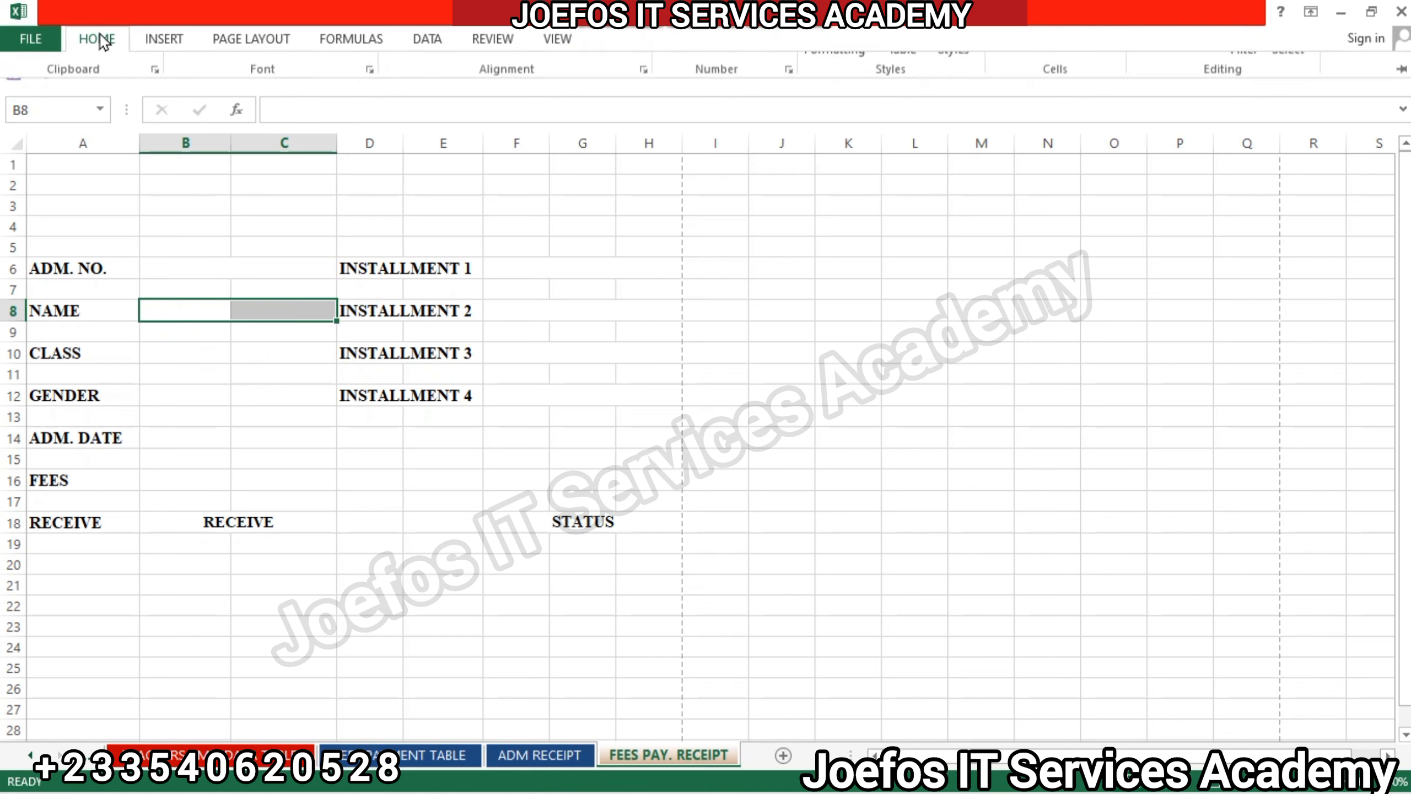
click(577, 107)
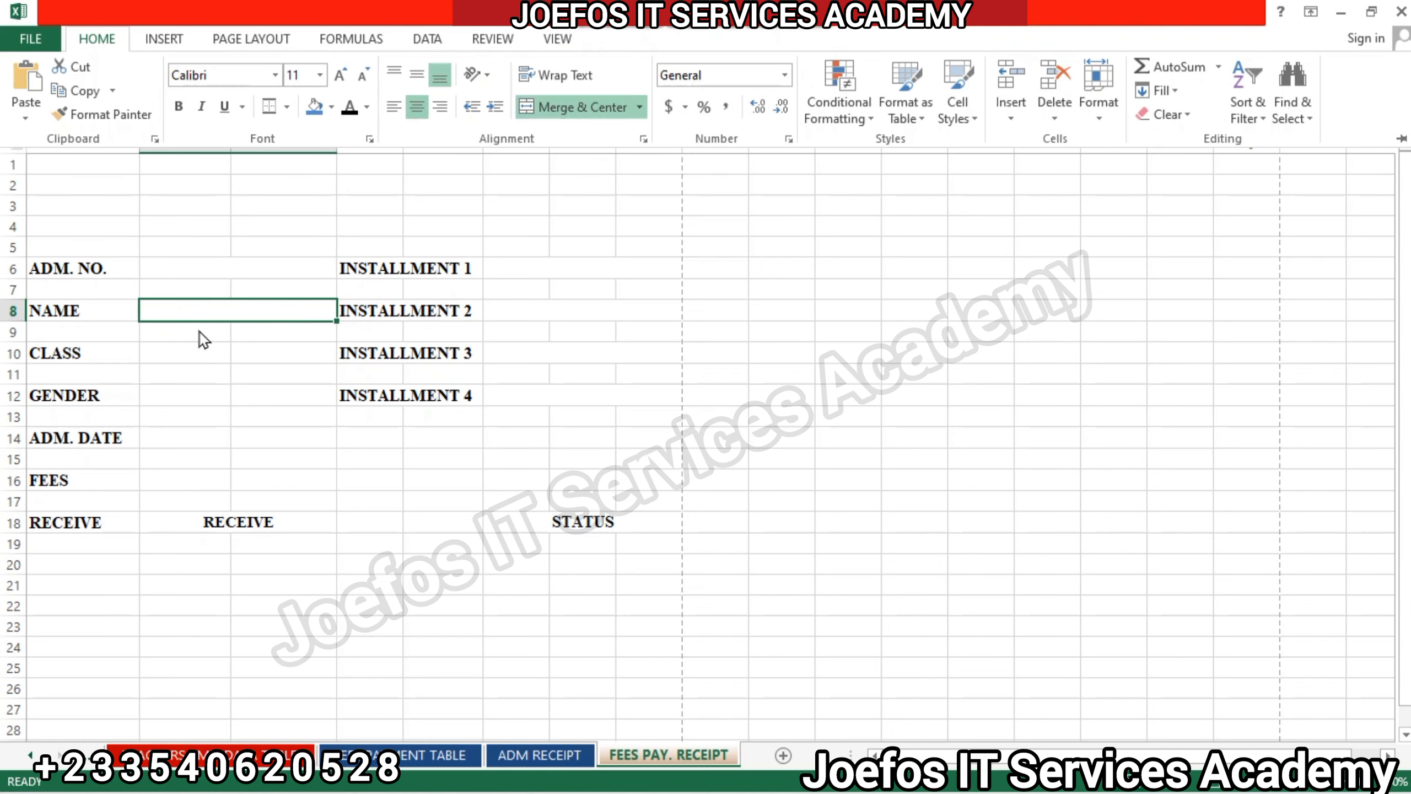
Merge and center cells B10:C10 beside the CLASS label.
click(170, 348)
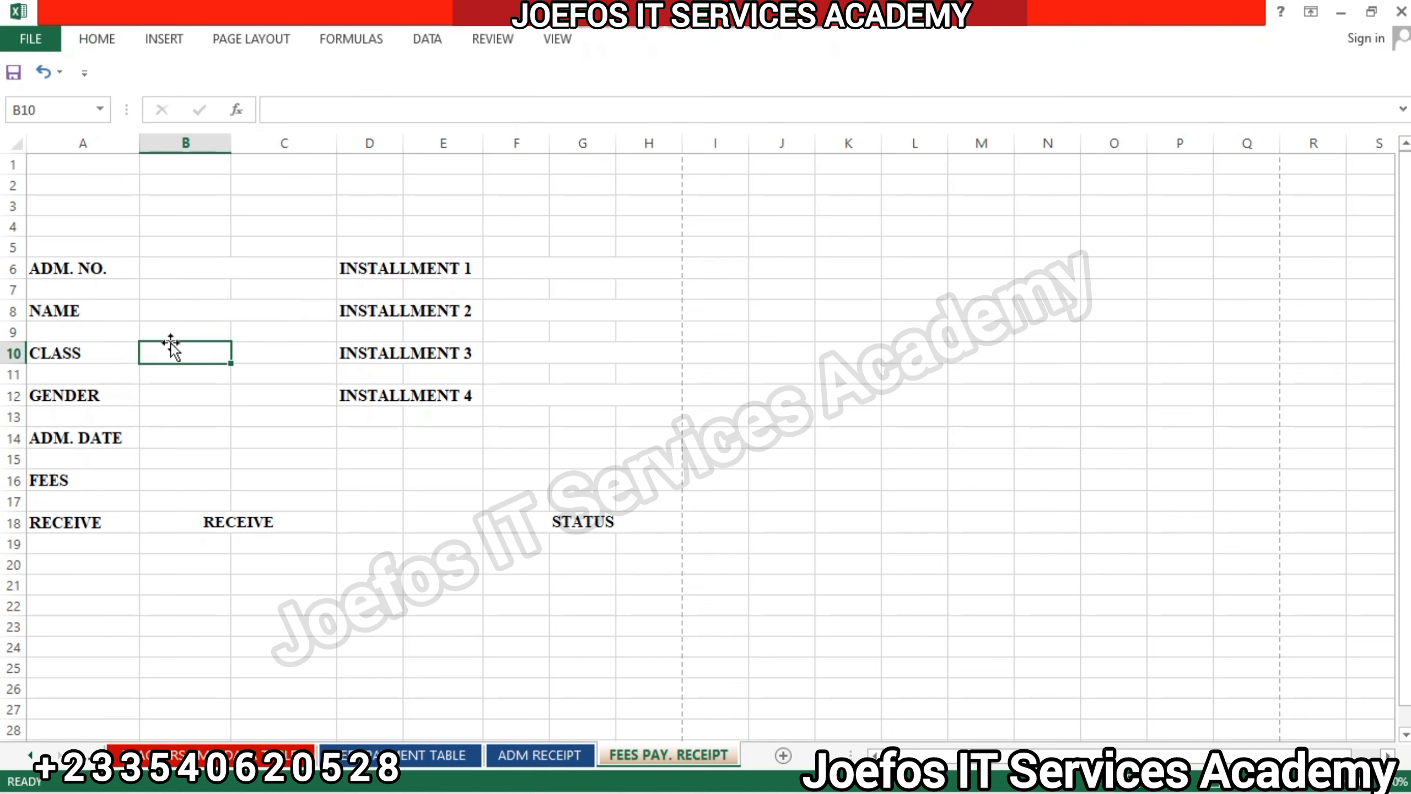
drag(170, 344, 272, 345)
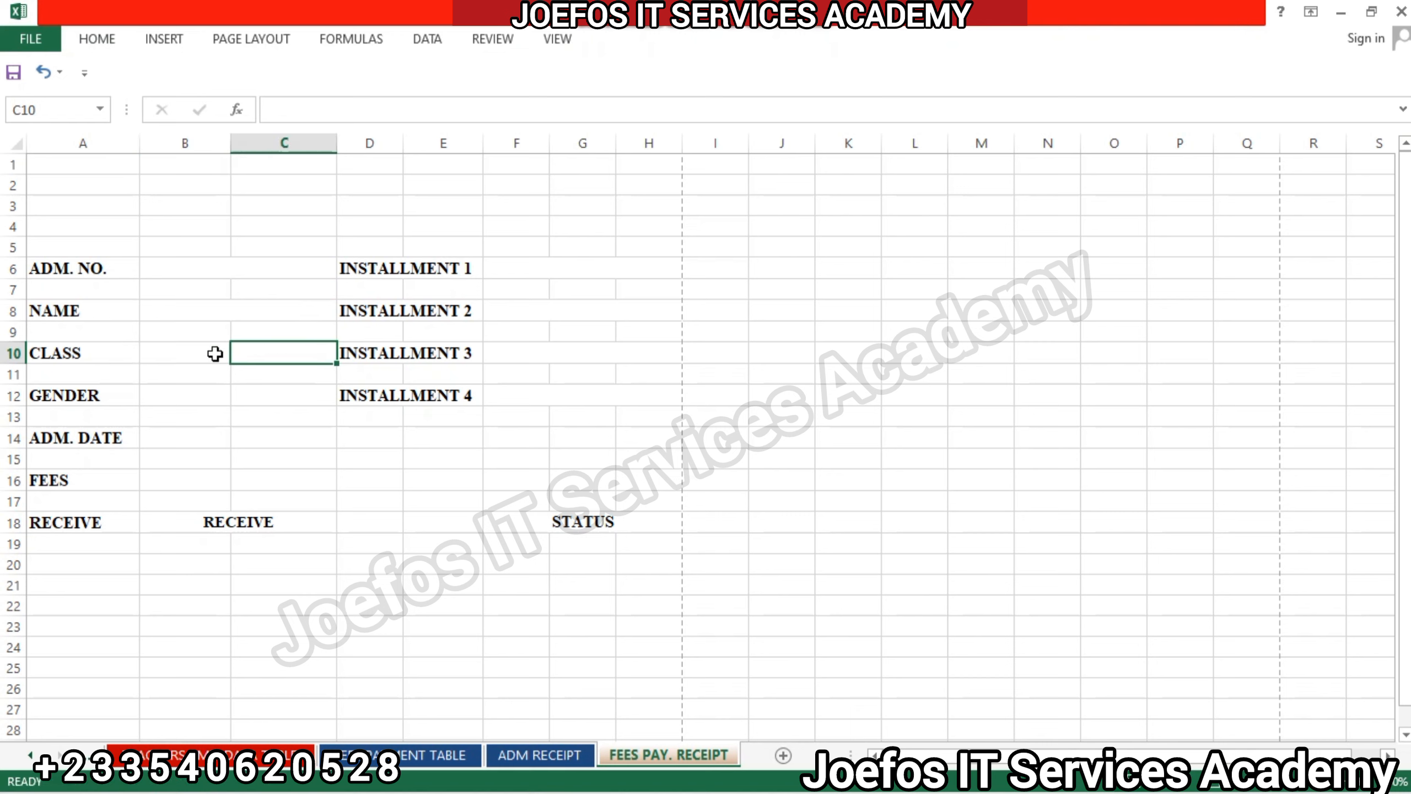
drag(164, 349, 280, 349)
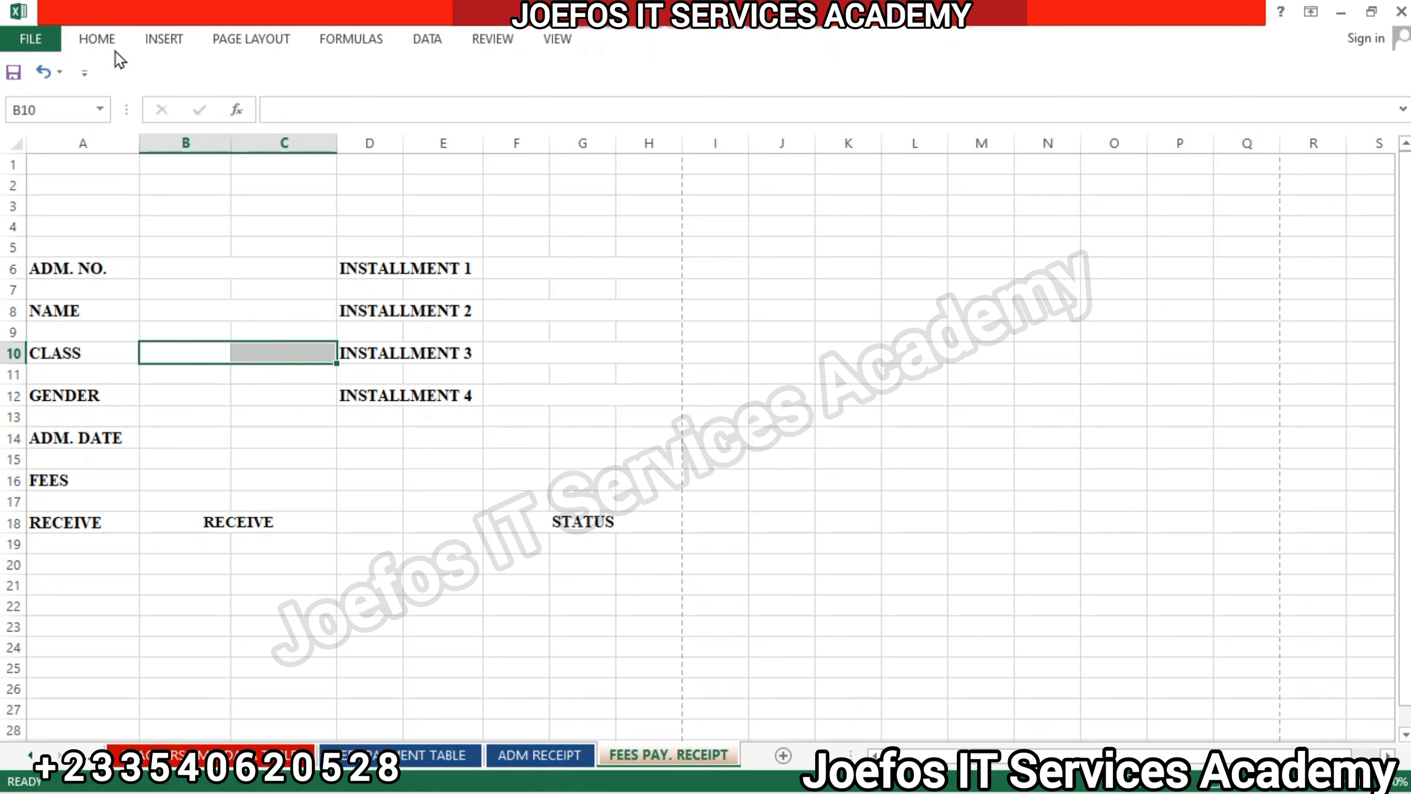
click(95, 38)
click(562, 108)
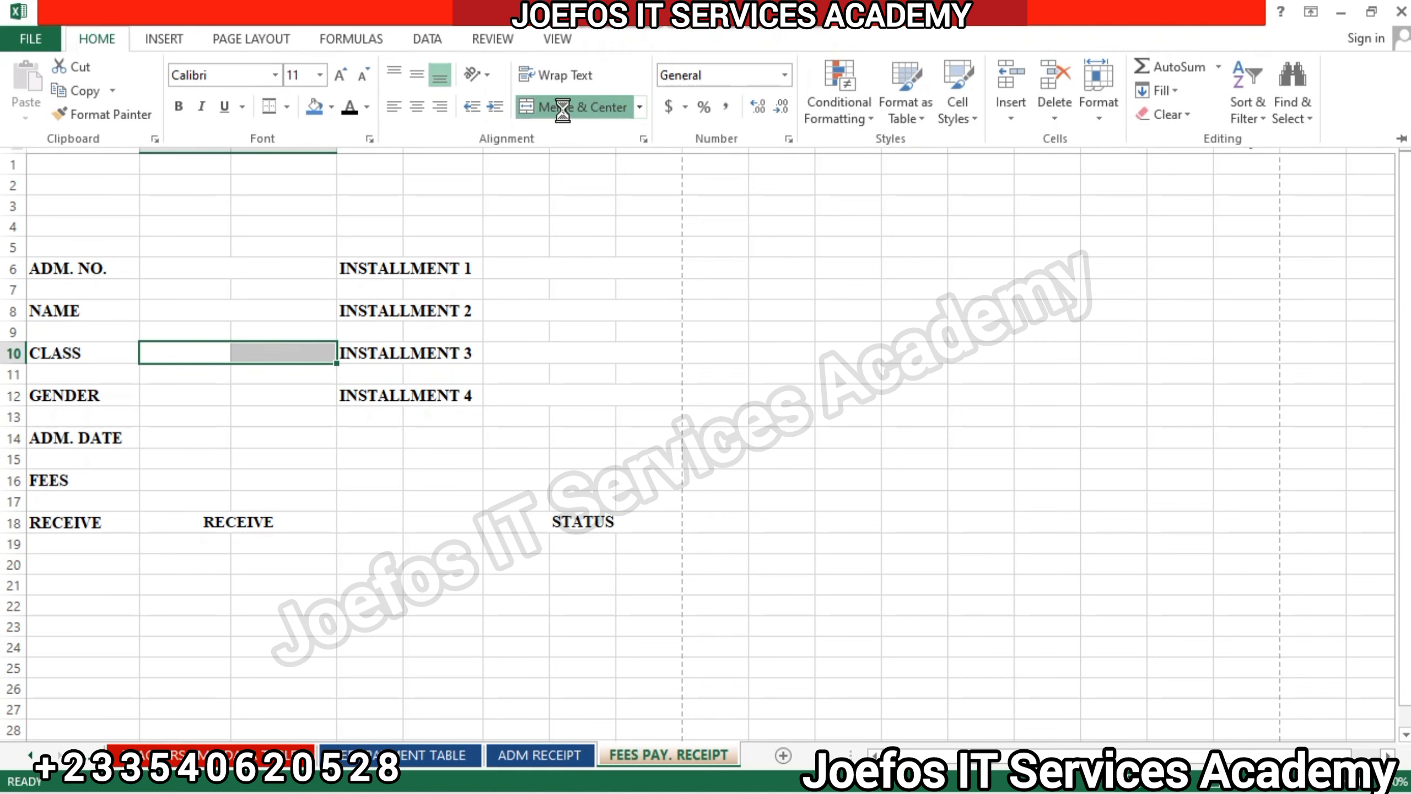
Merge and center cells B12:C12 beside the GENDER label.
click(167, 389)
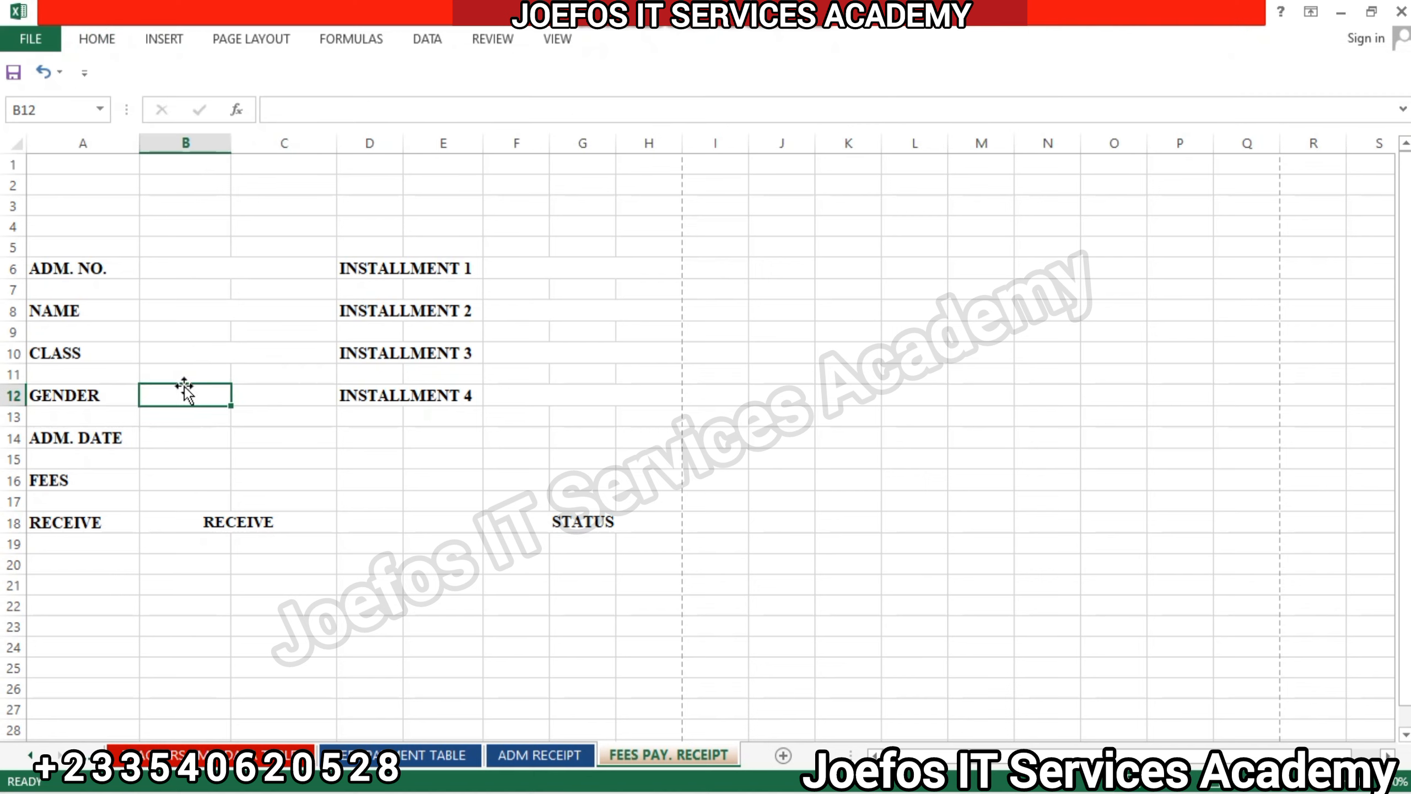
drag(224, 395, 290, 394)
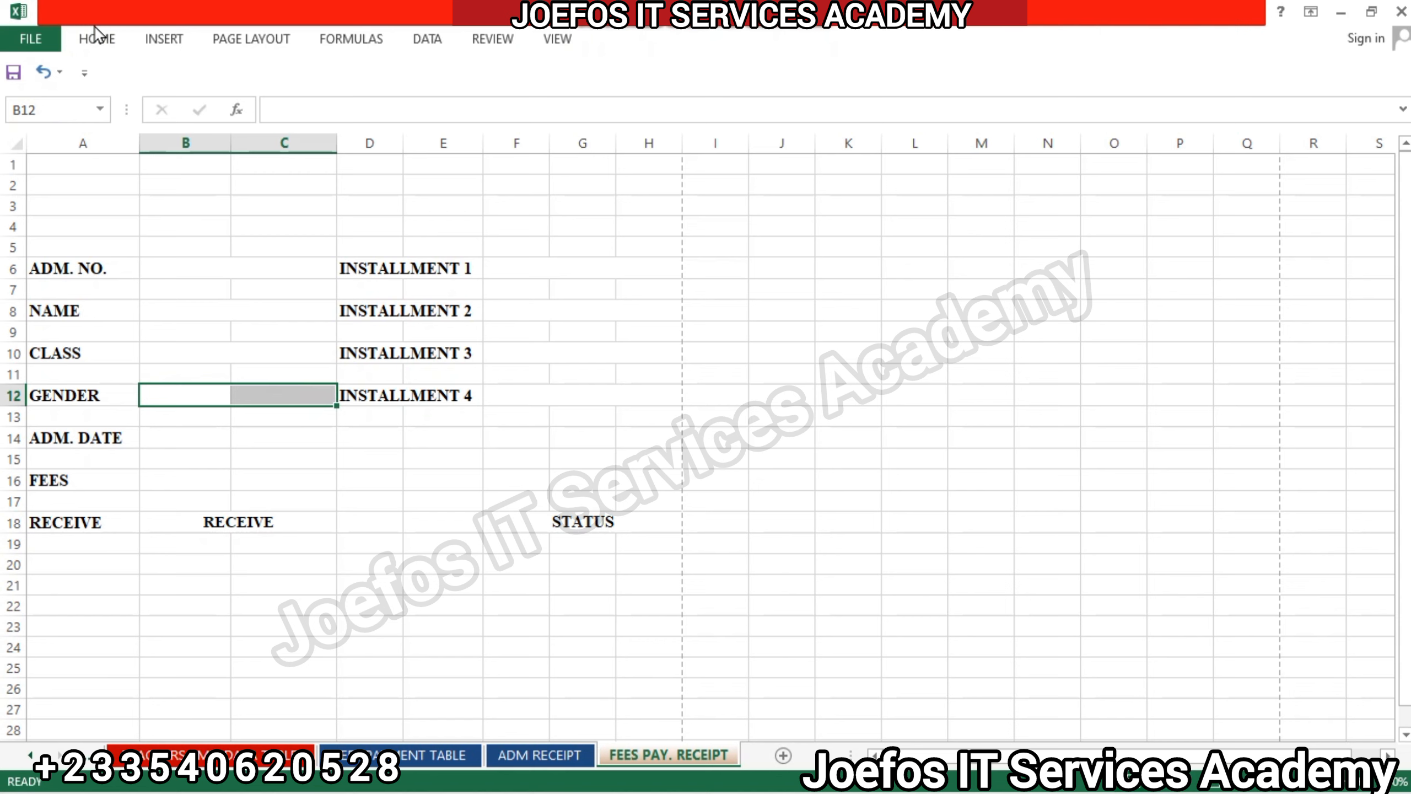
click(97, 41)
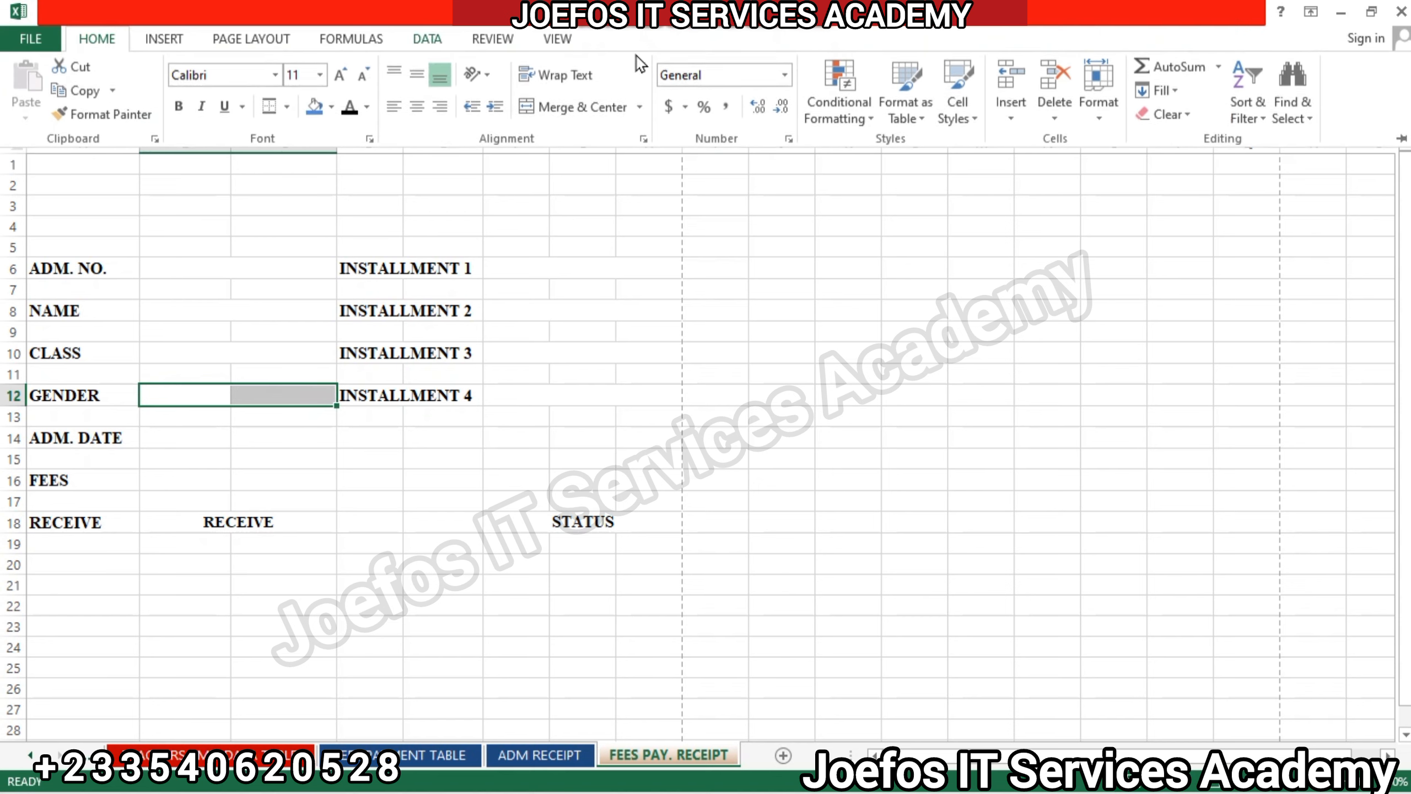
click(582, 107)
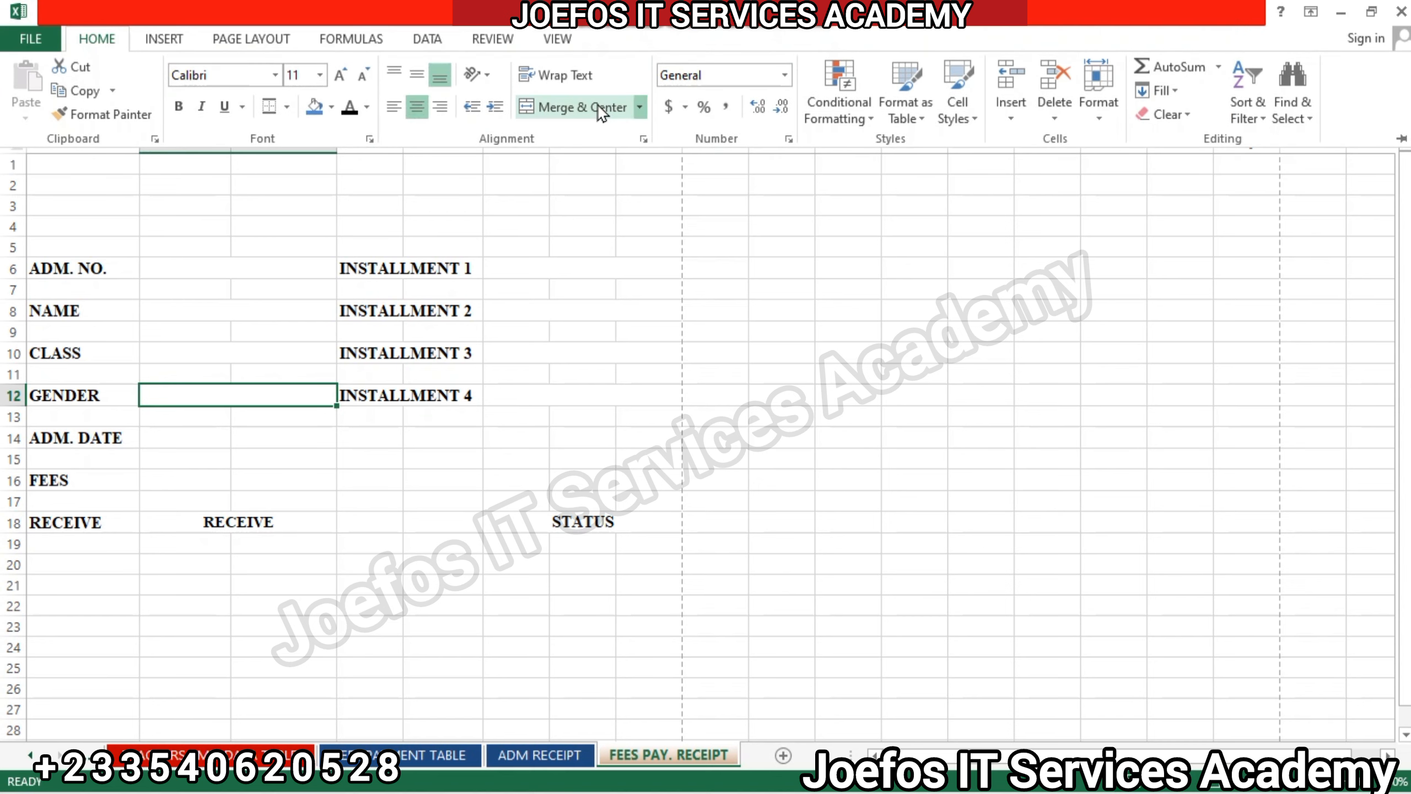
Merge and center cells B14:C14 beside the ADM. DATE label.
click(158, 432)
click(158, 419)
click(161, 436)
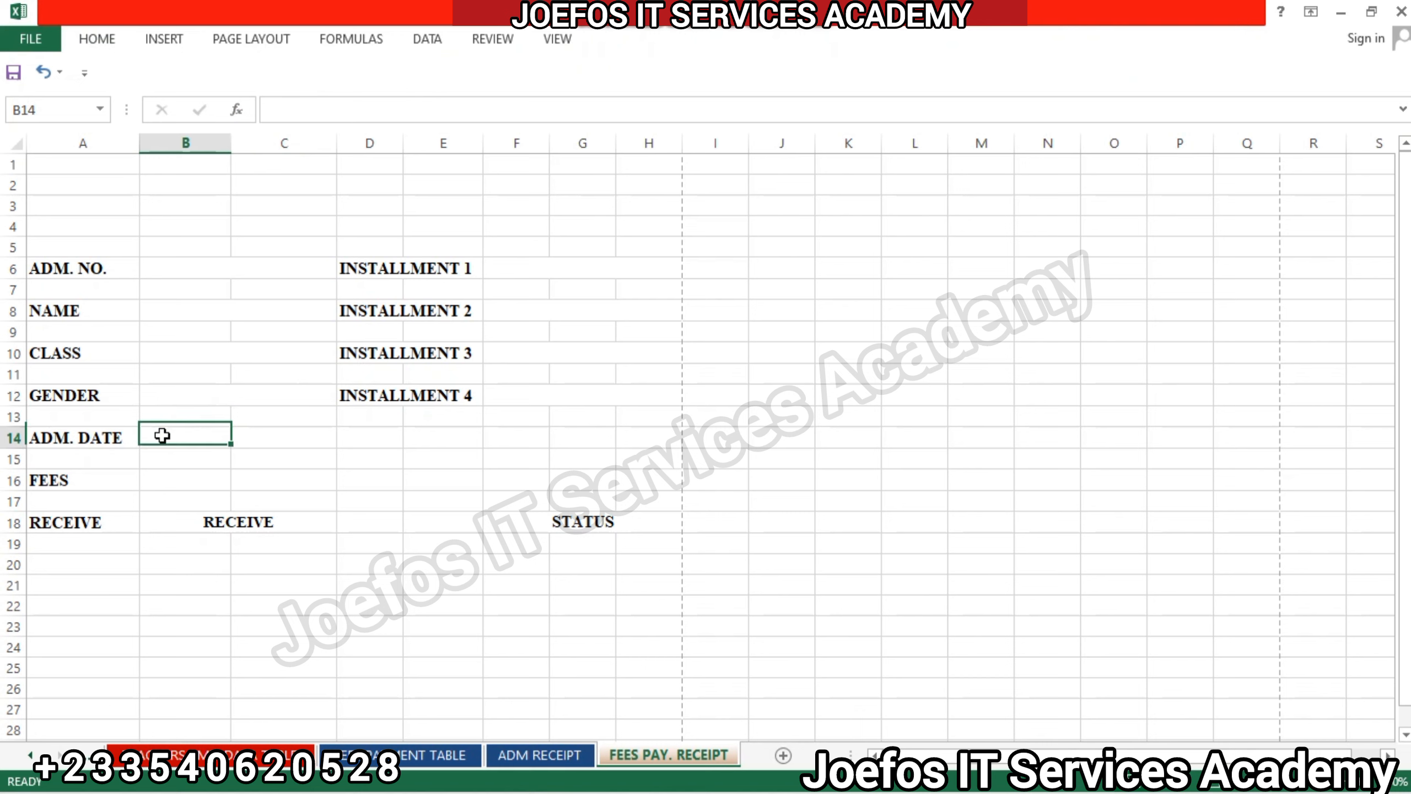
drag(176, 435, 294, 437)
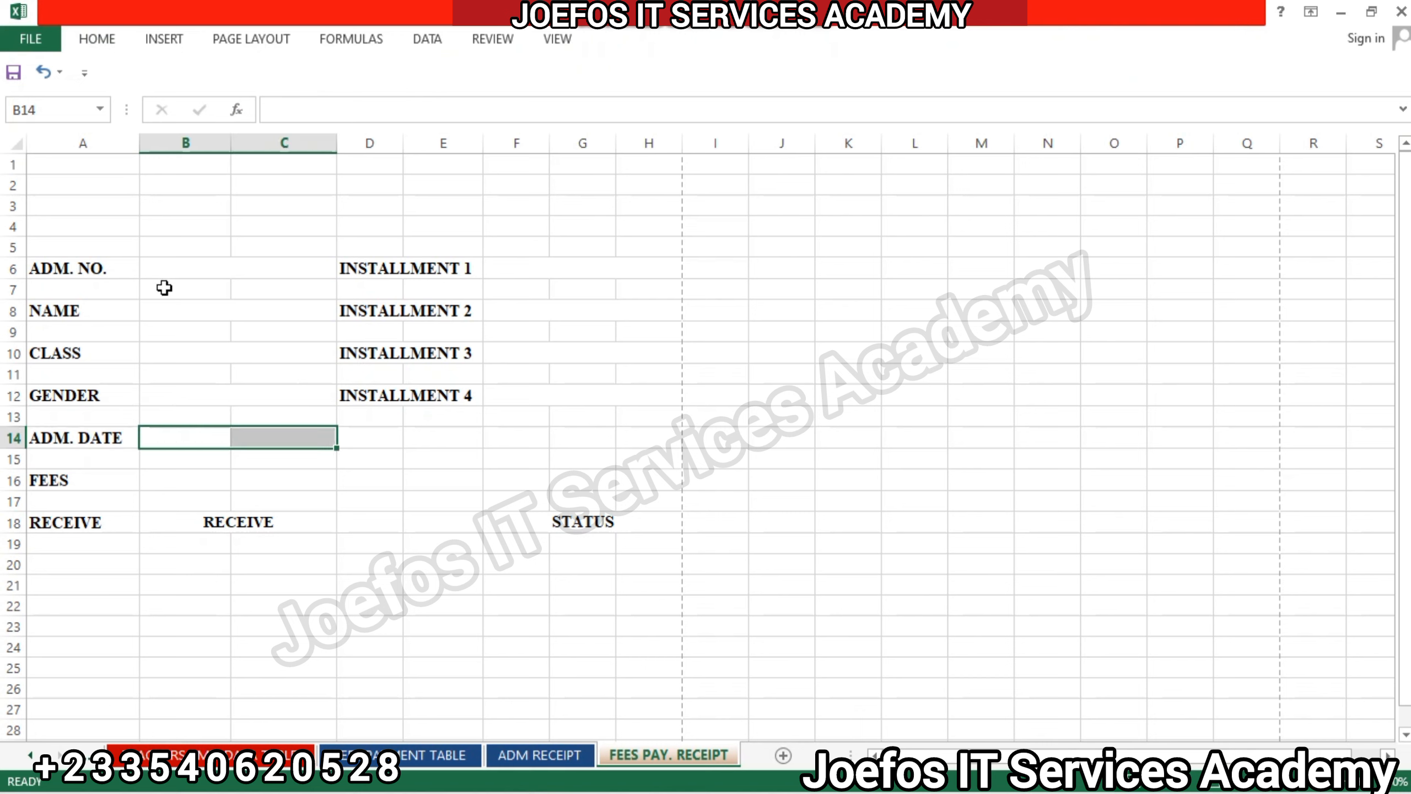
click(97, 39)
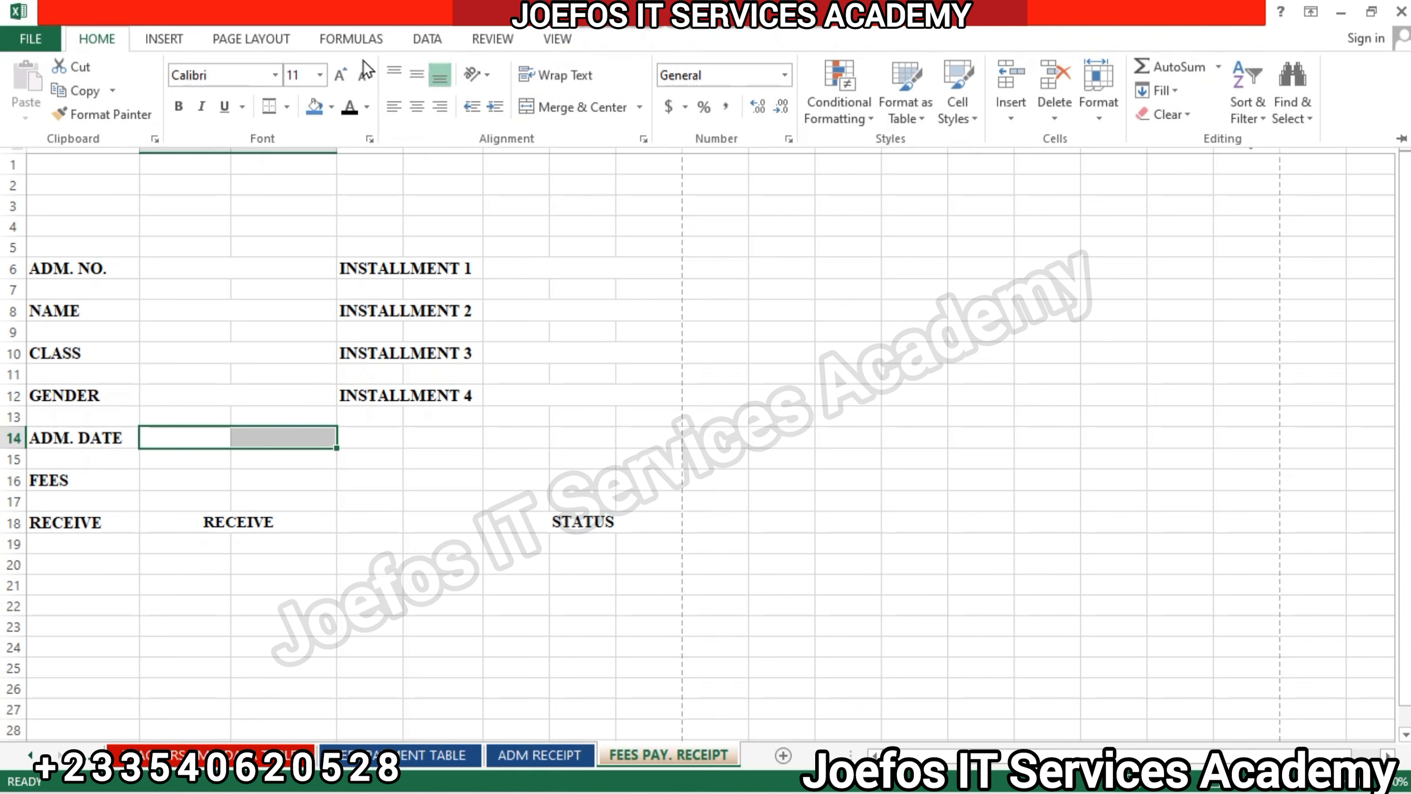
click(540, 108)
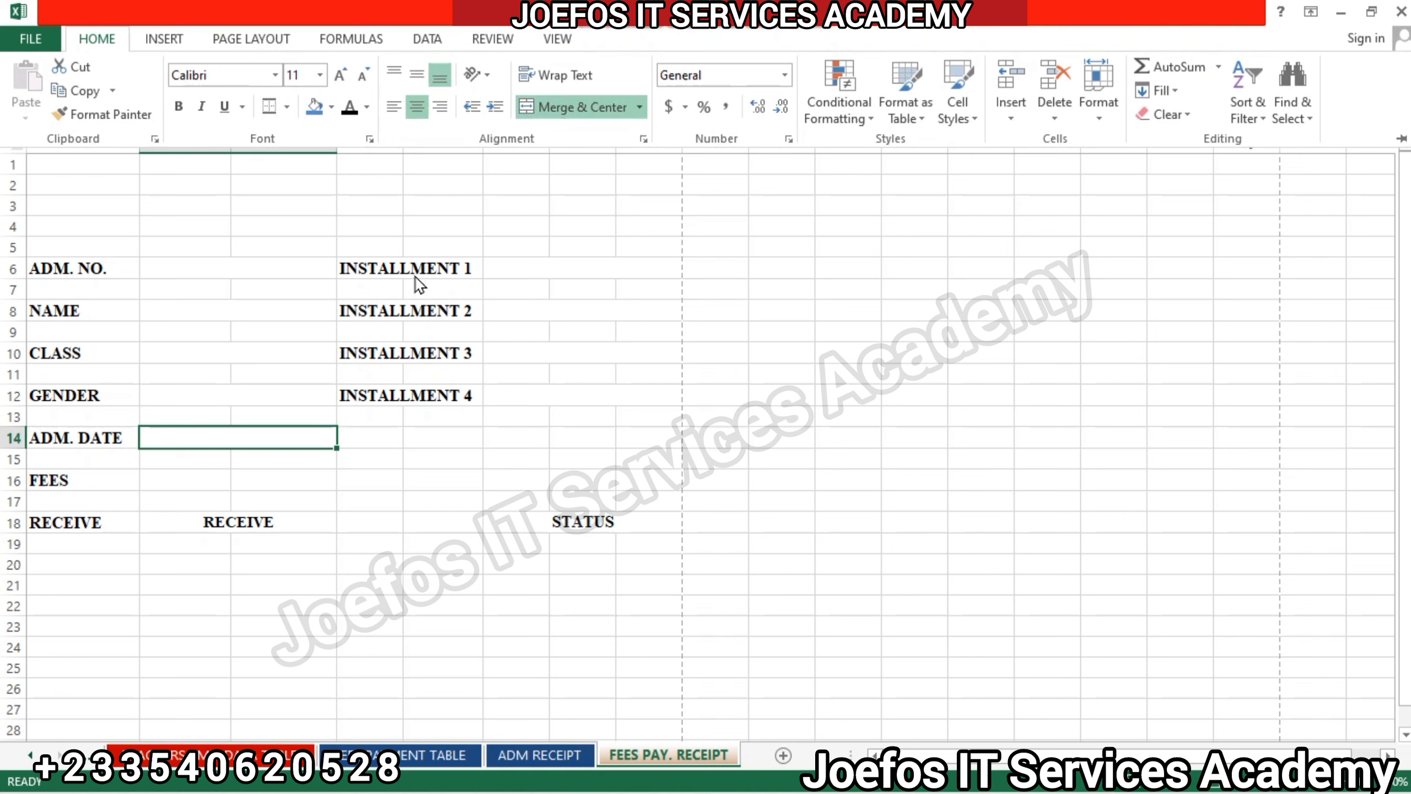
Merge and center cells B16:C16 beside the FEES label.
click(169, 476)
click(166, 464)
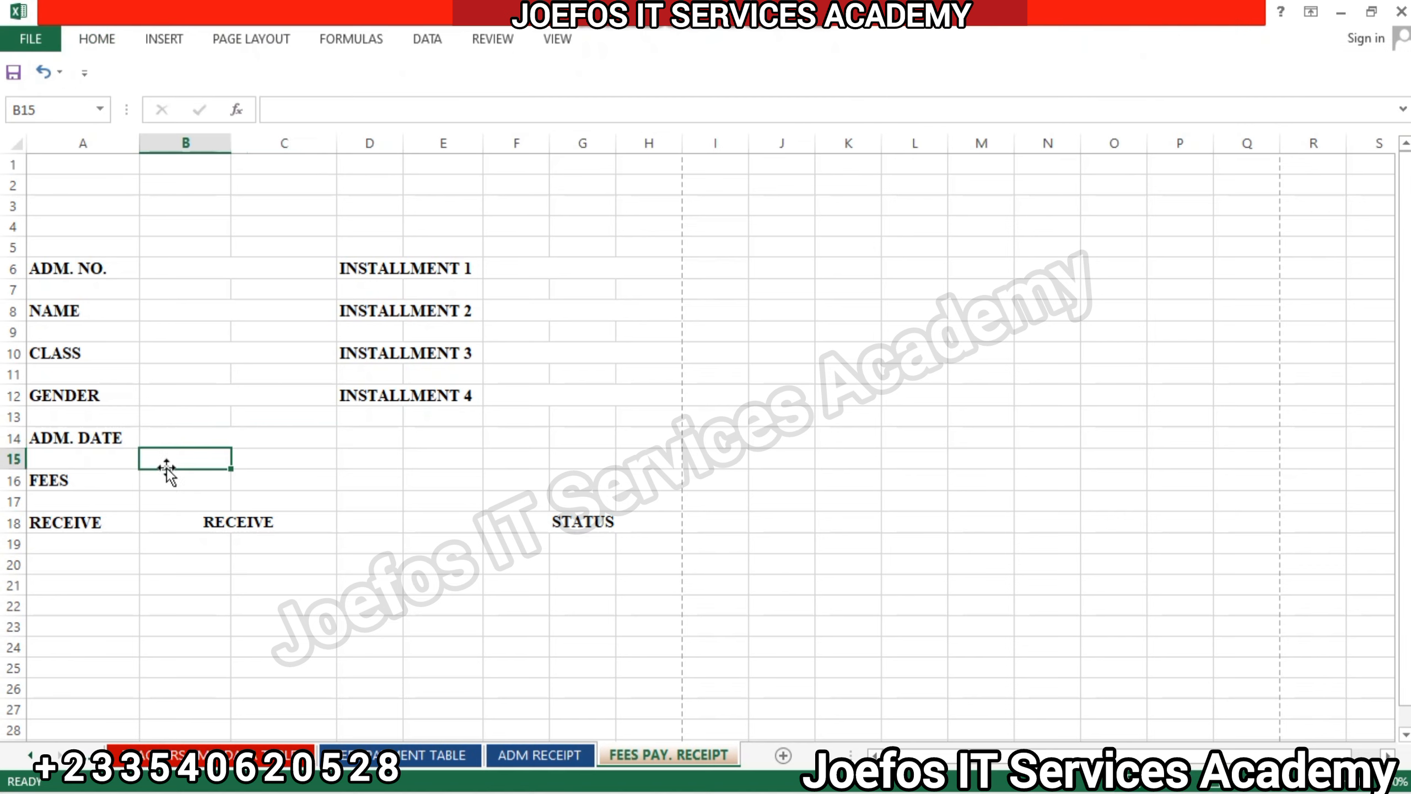
click(155, 487)
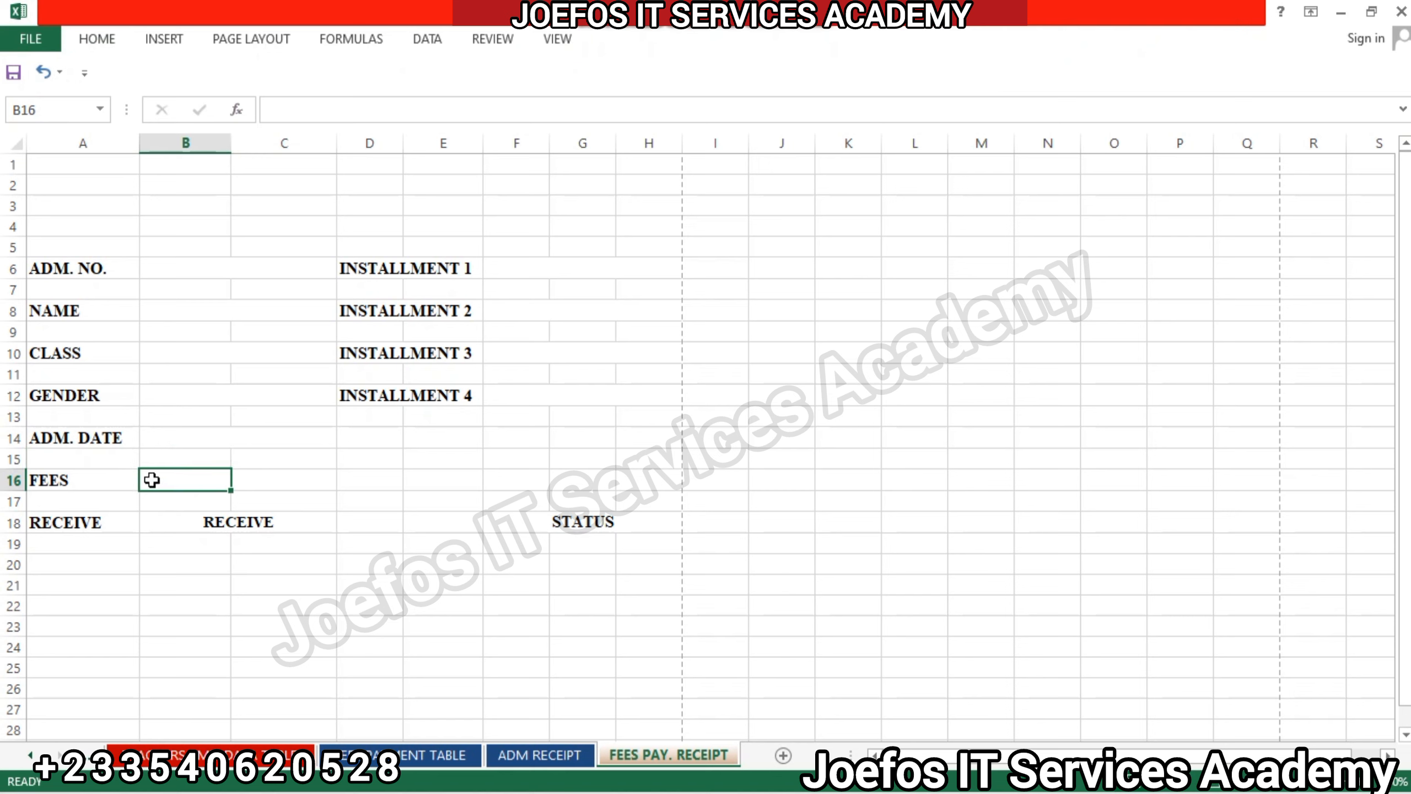
drag(151, 479, 260, 481)
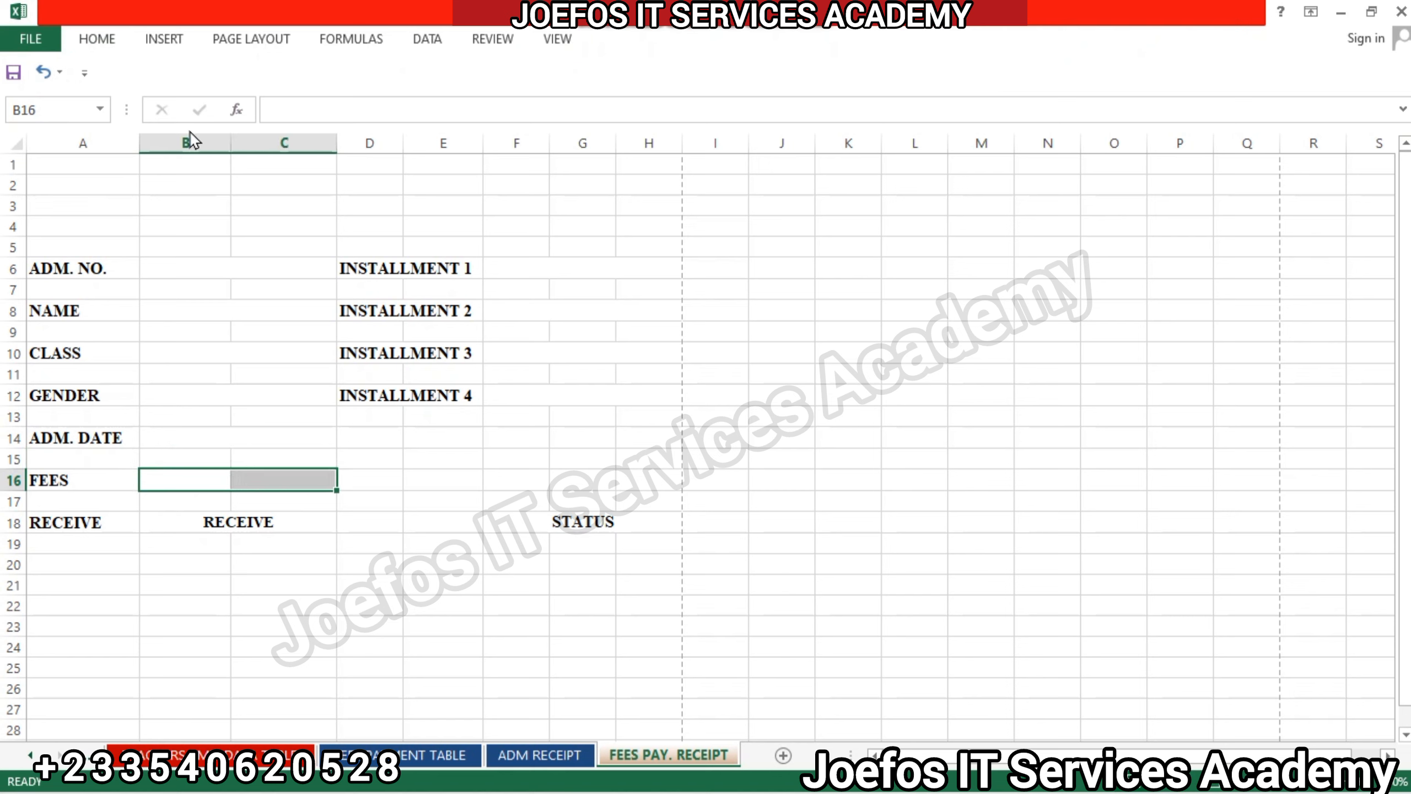
click(98, 39)
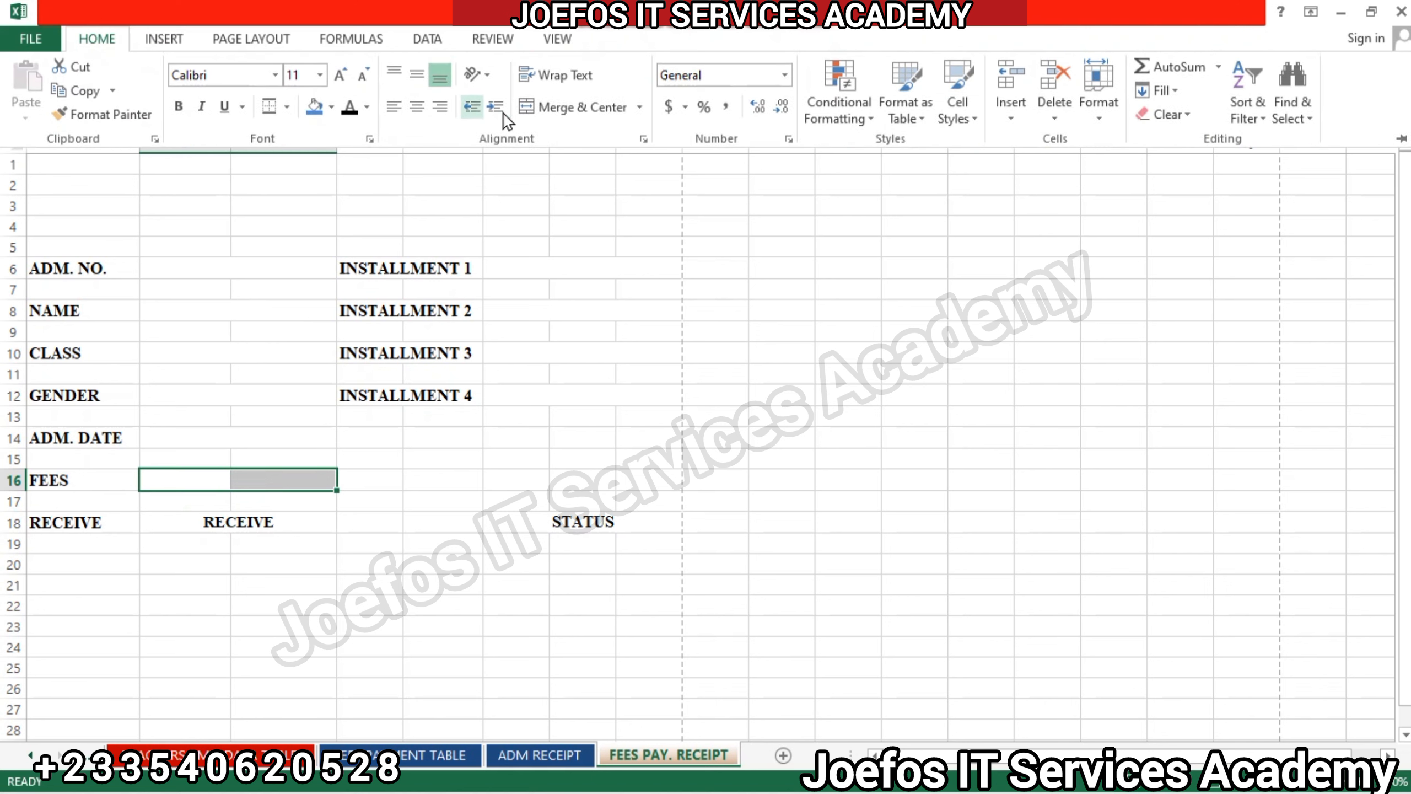
click(542, 114)
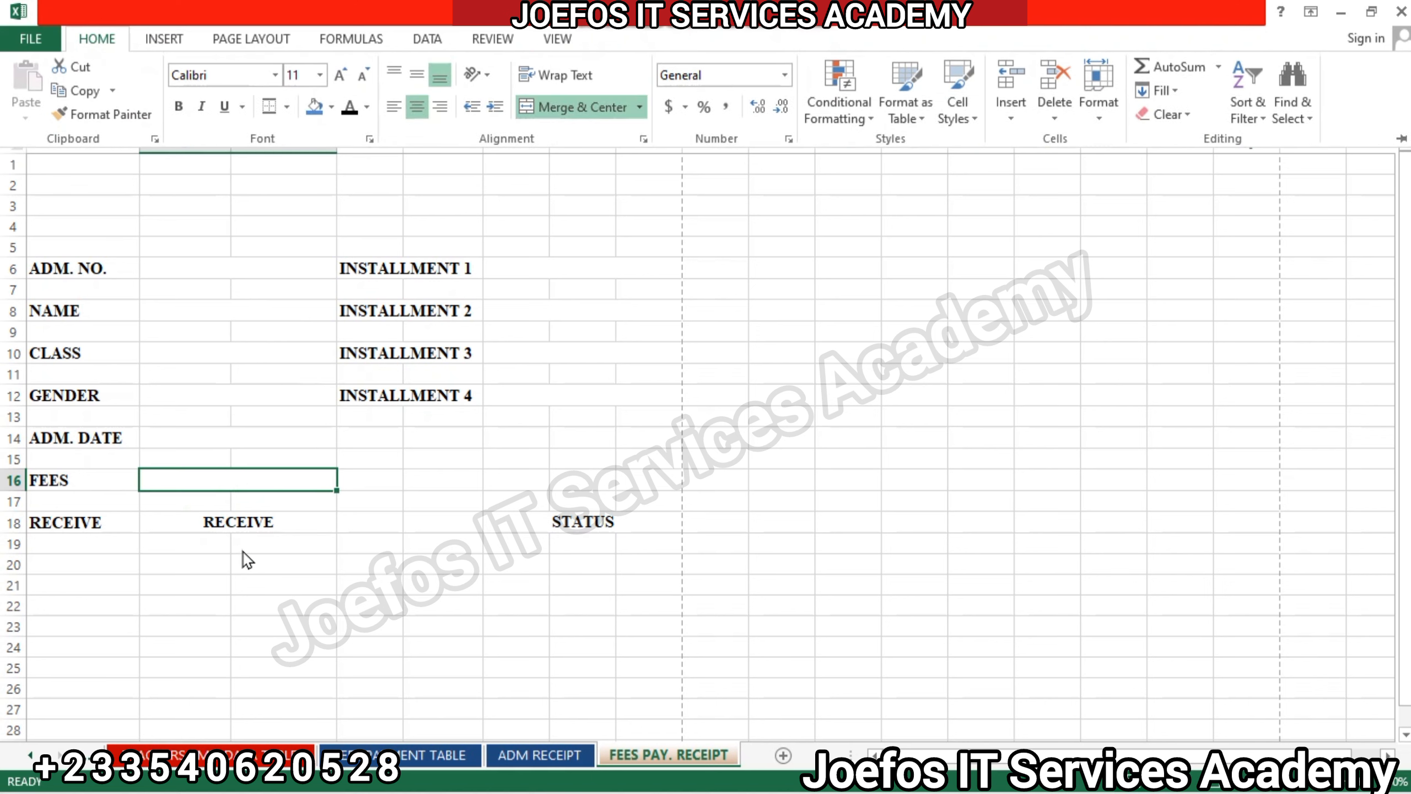
Replace the text in merged cell B18 with BALANCE.
click(257, 527)
double_click(255, 522)
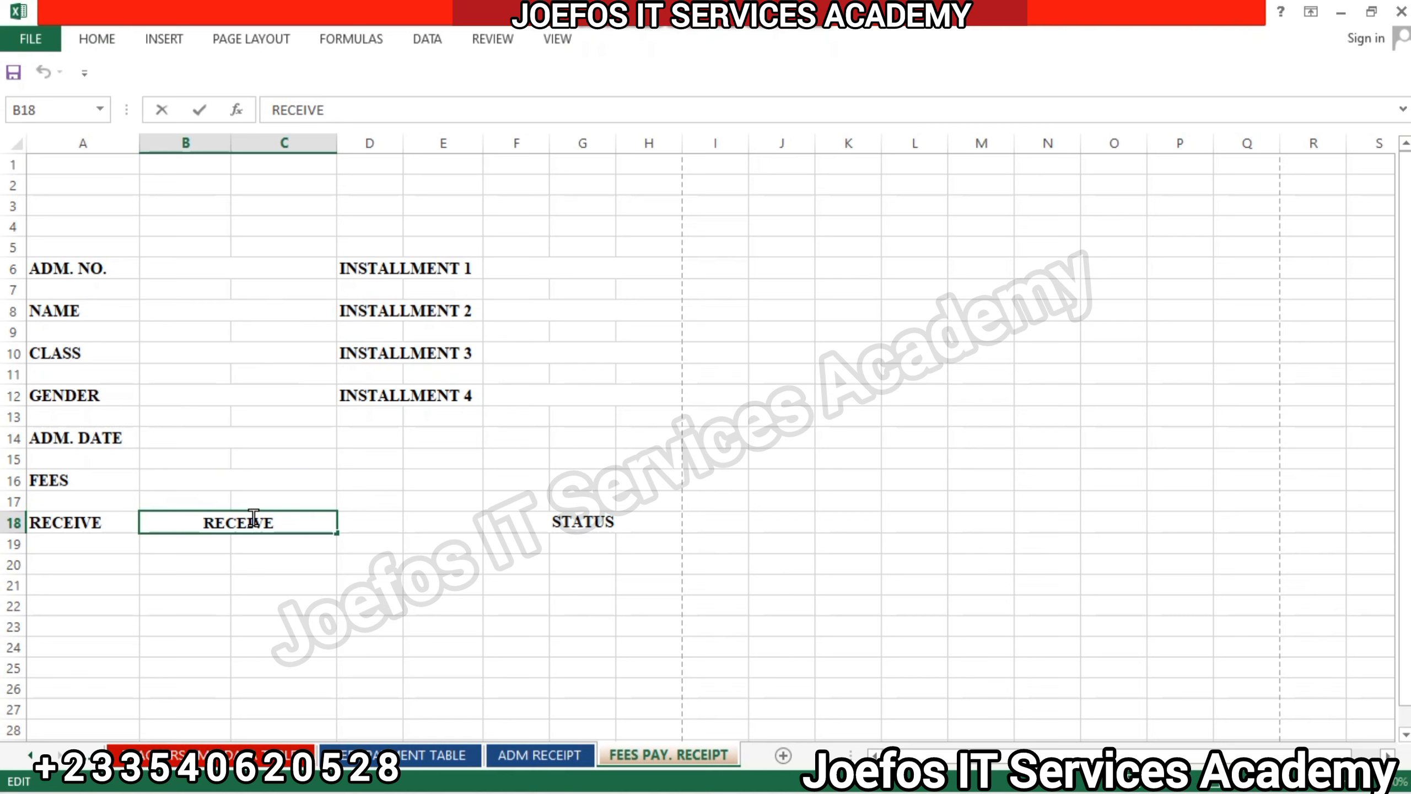
key(BackSpace)
key(BackSpace)
key(BackSpace)
key(BackSpace)
key(BackSpace)
key(BackSpace)
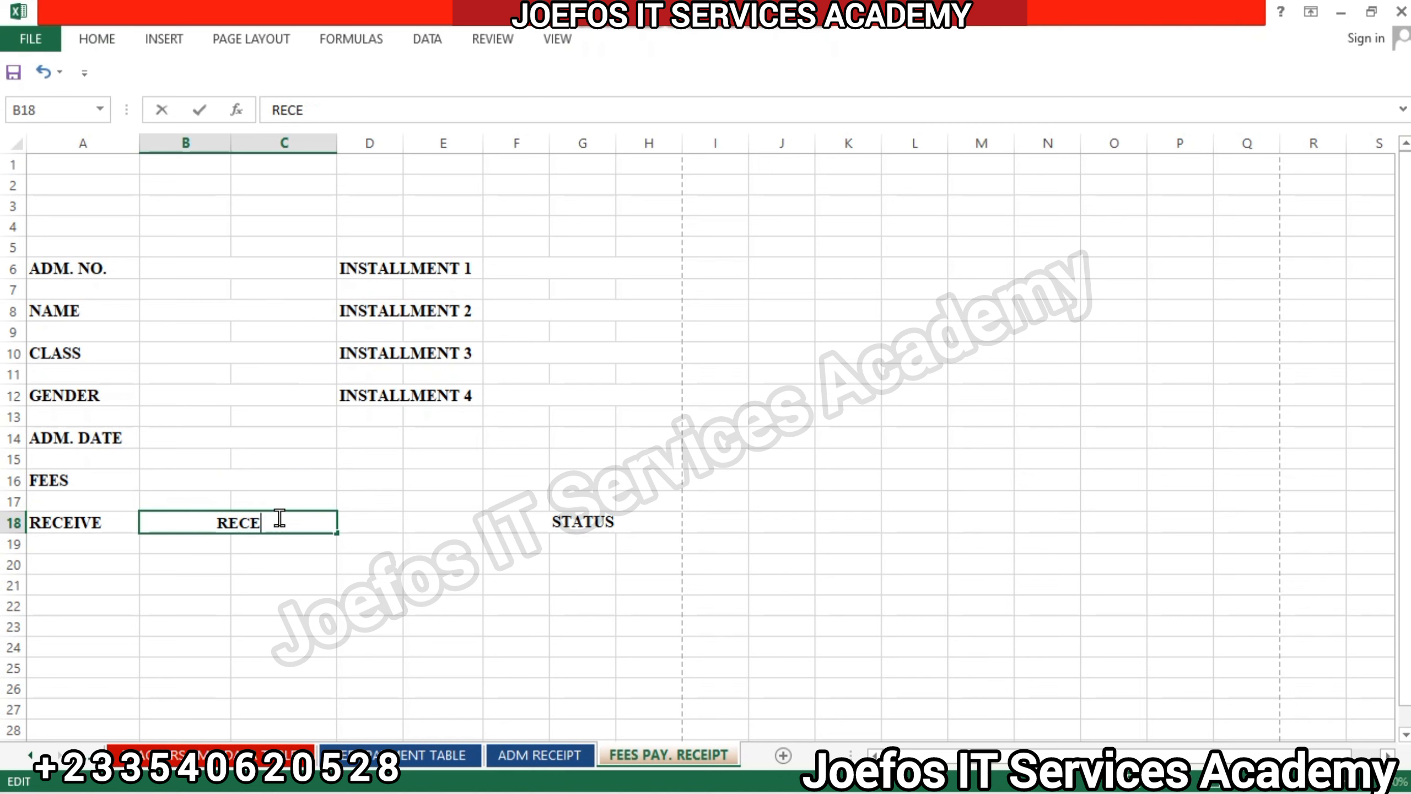
text(BALAN)
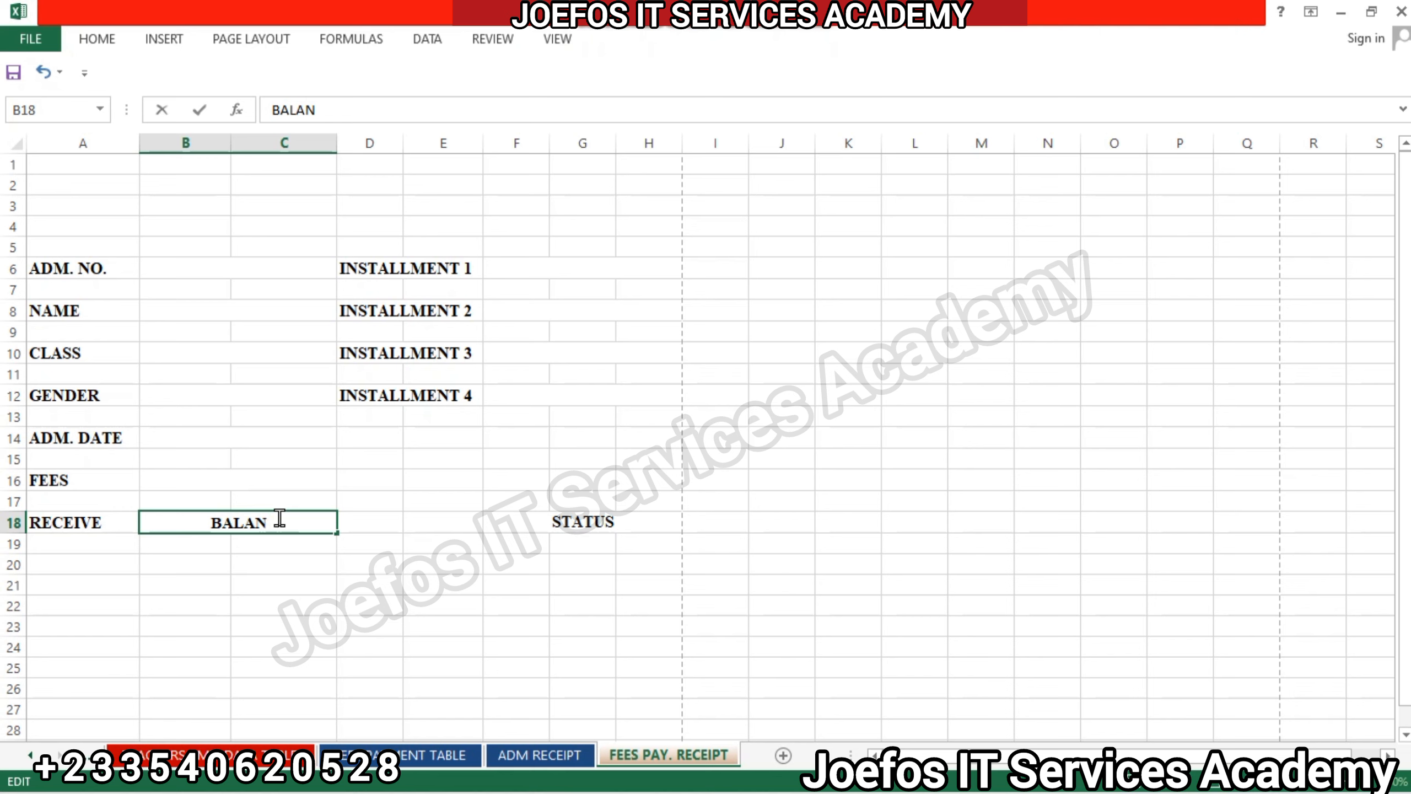
text(CE)
click(409, 501)
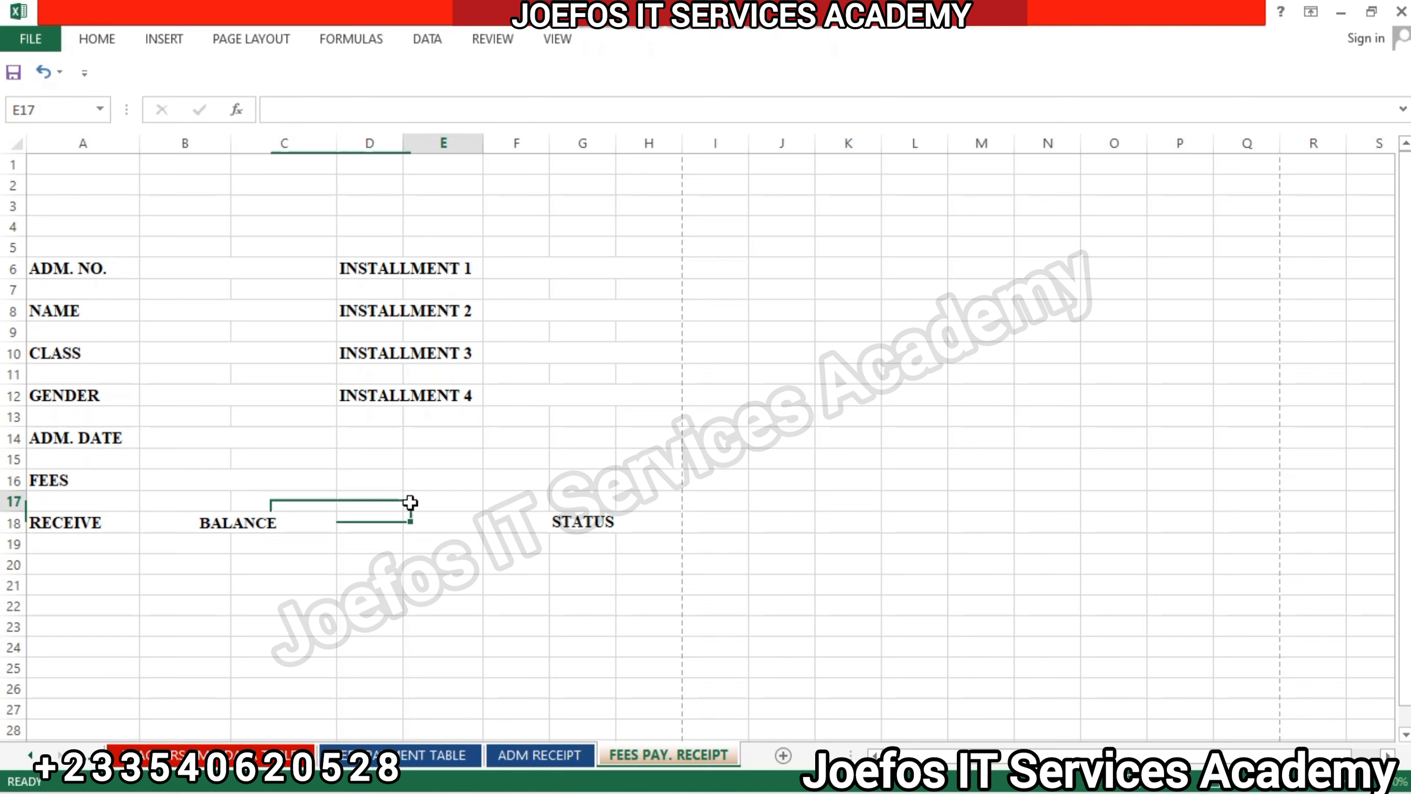
Apply the Heading 1 cell style to the blank fields beside ADM. NO. through FEES and INSTALLMENT 1 through INSTALLMENT 4.
click(211, 269)
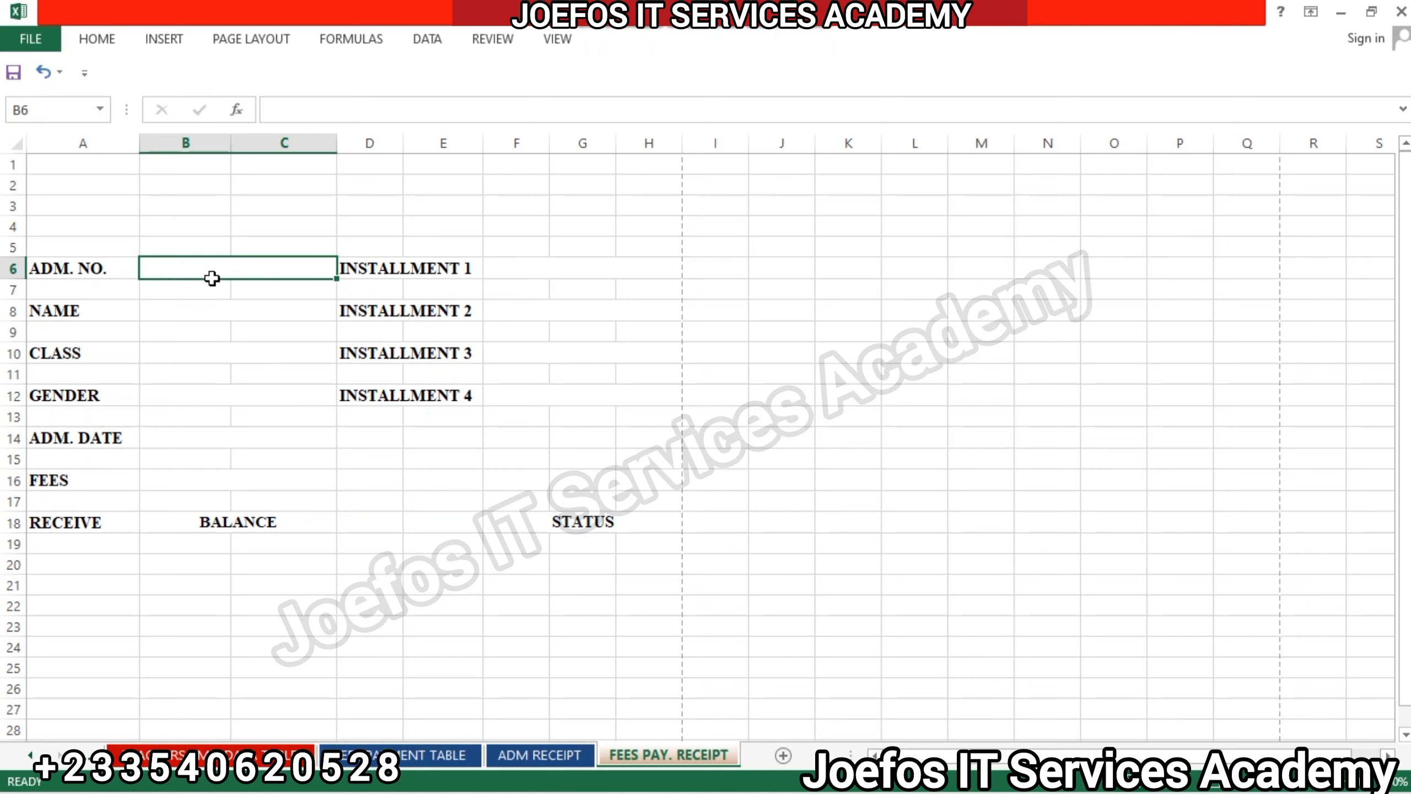
mouse_move(211, 277)
mouse_down()
mouse_move(211, 296)
mouse_move(212, 271)
mouse_up()
ctrl+click(212, 269)
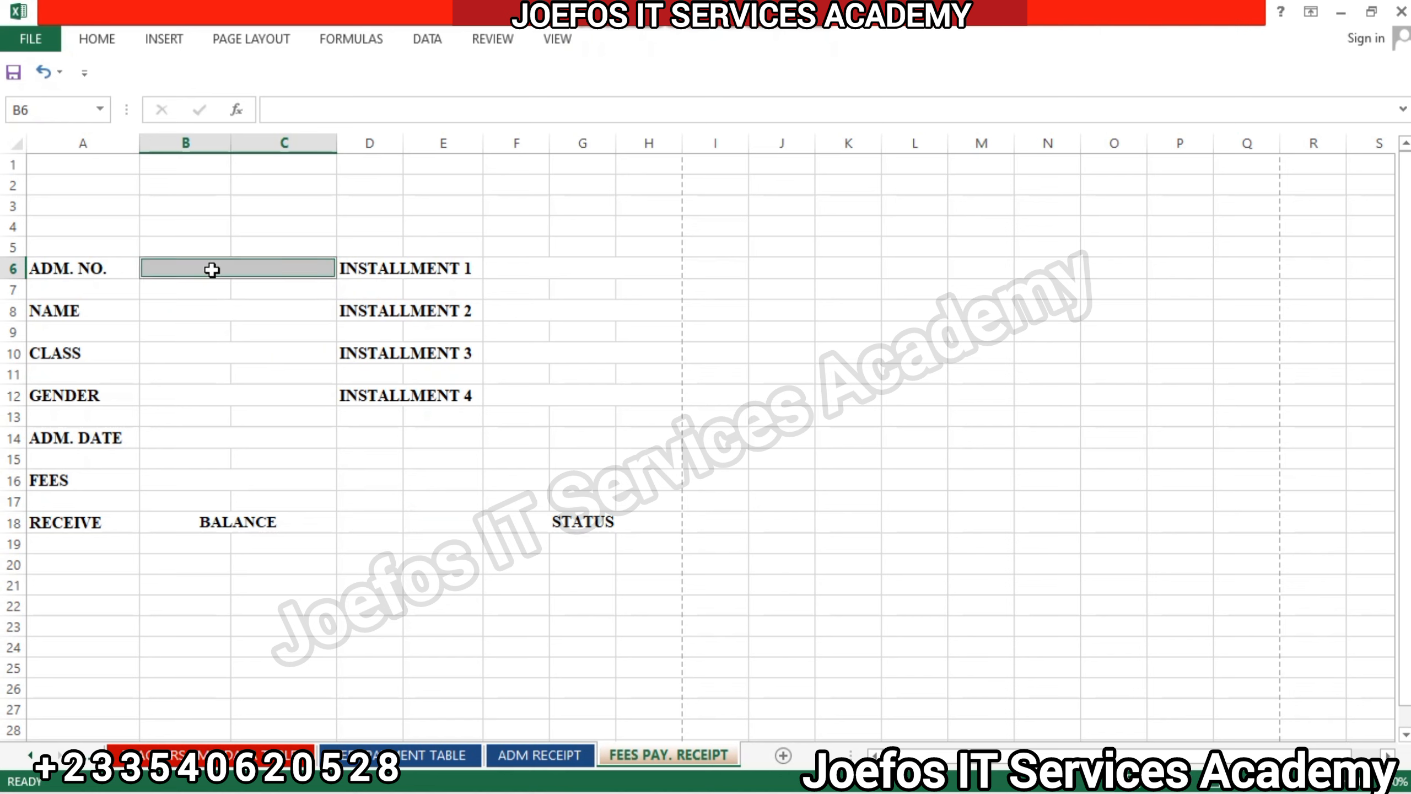
ctrl+click(201, 310)
ctrl+click(199, 351)
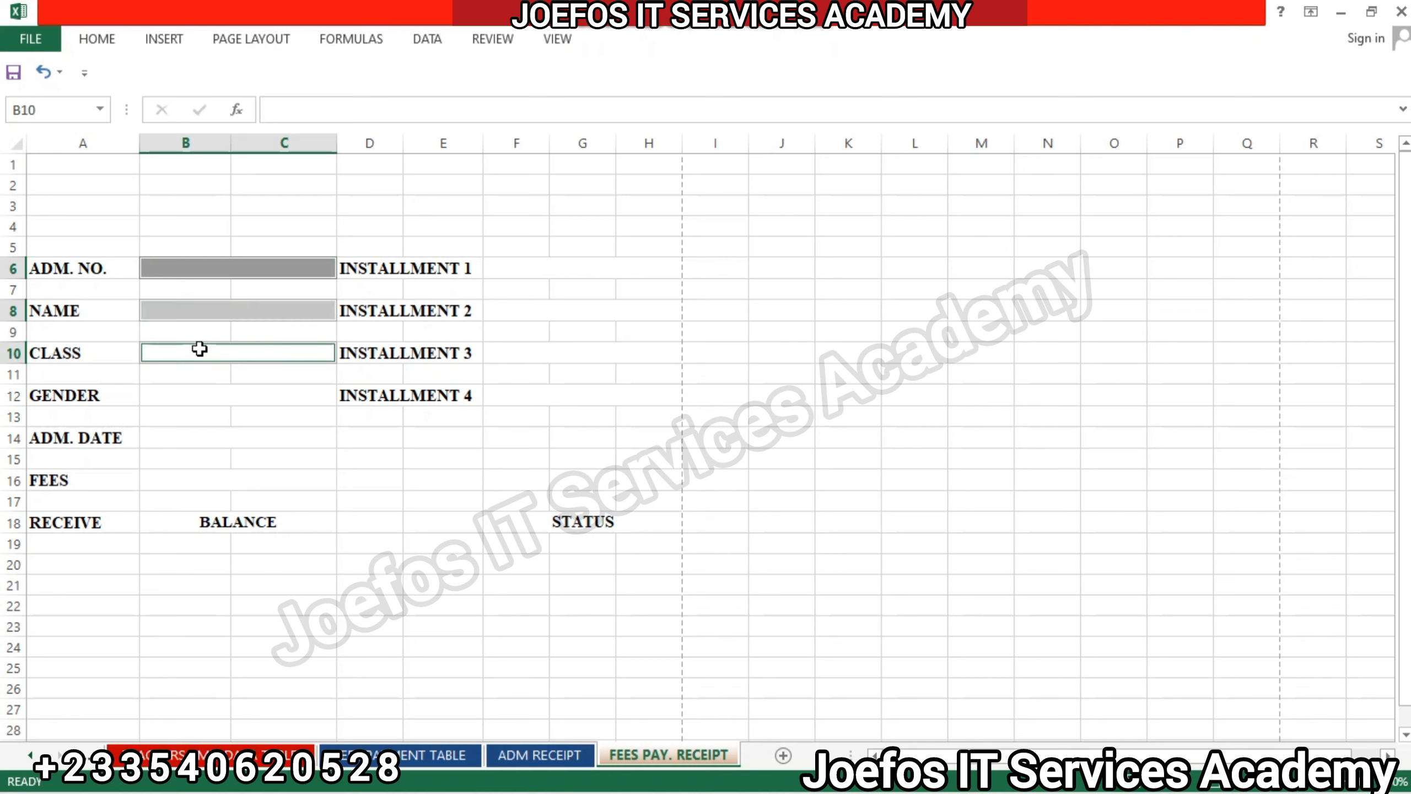
ctrl+click(200, 394)
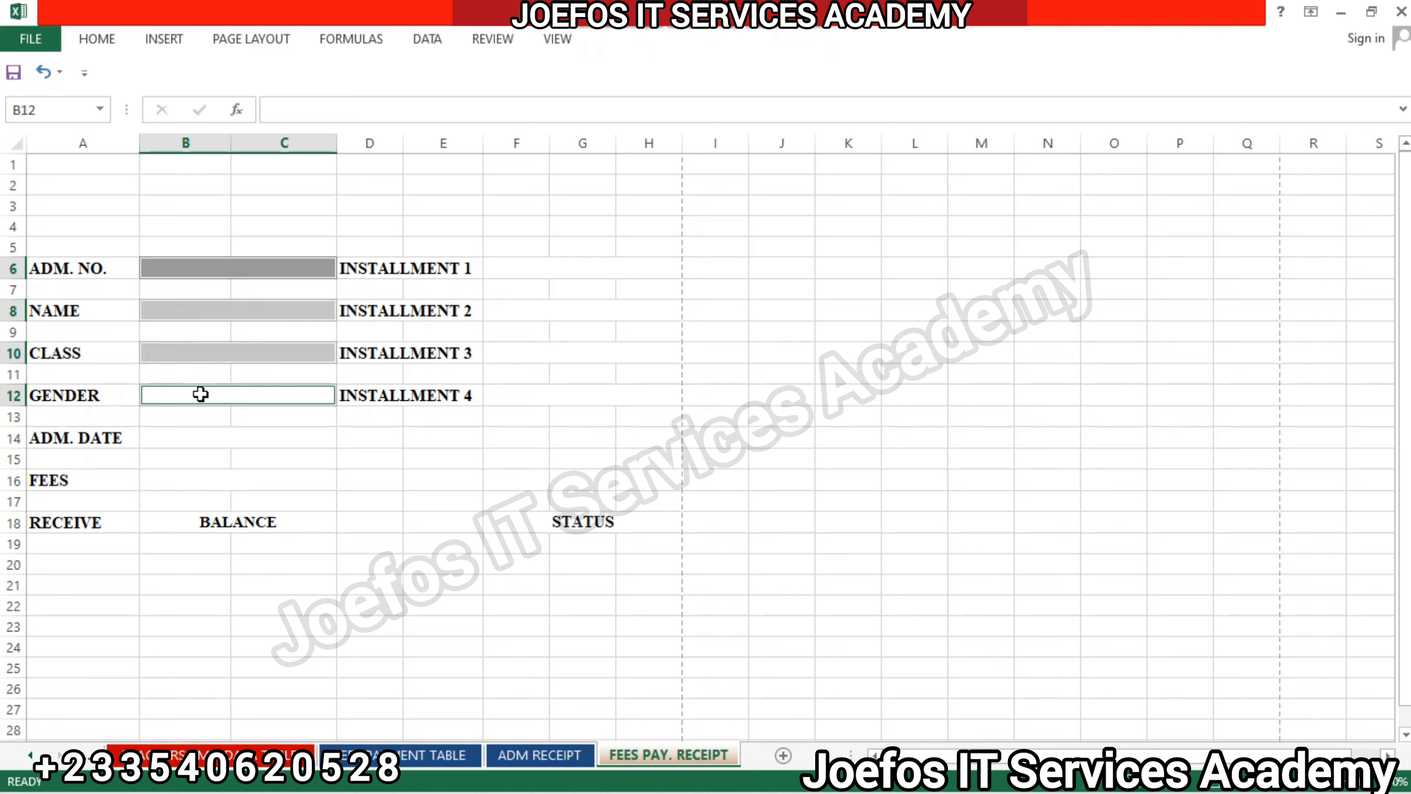
ctrl+click(201, 432)
ctrl+click(201, 473)
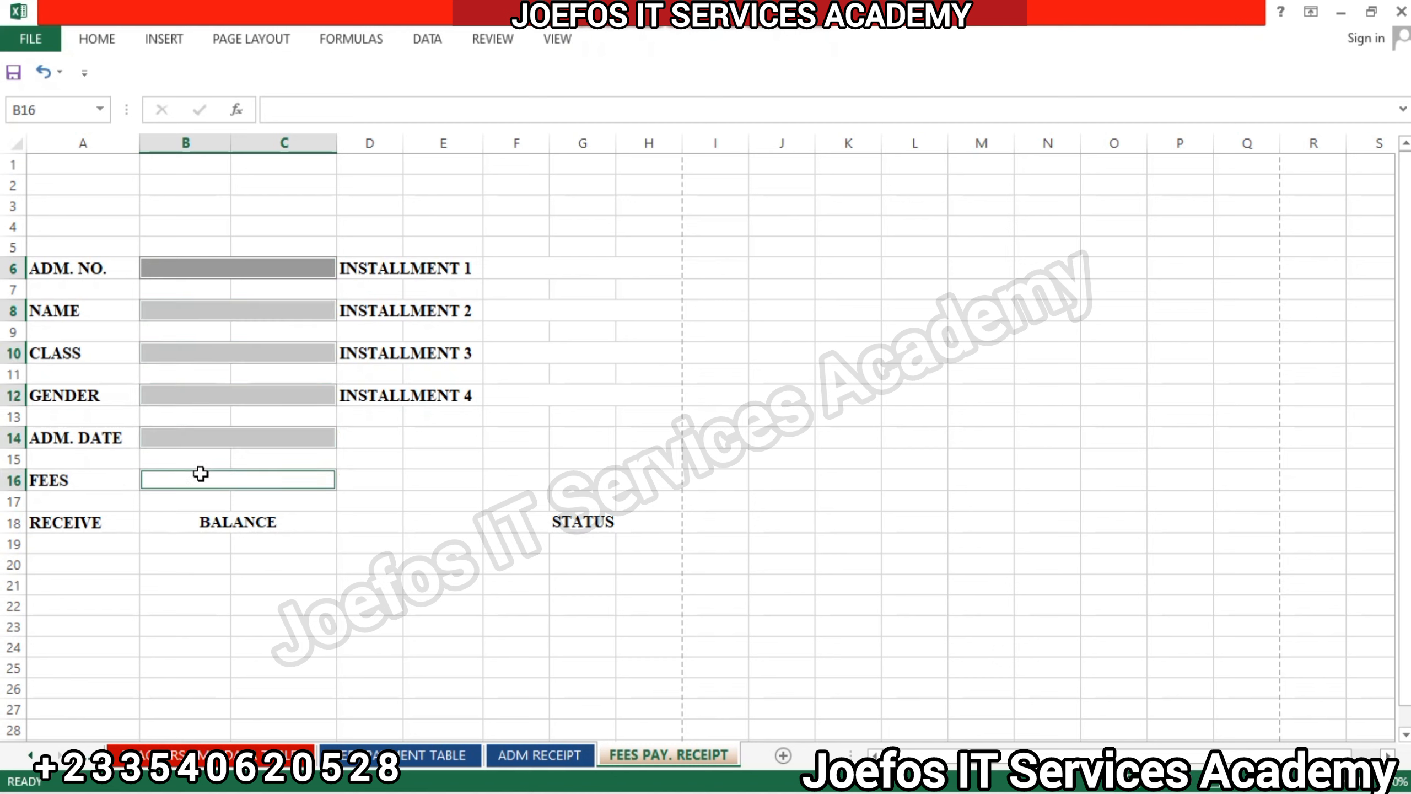
ctrl+click(549, 270)
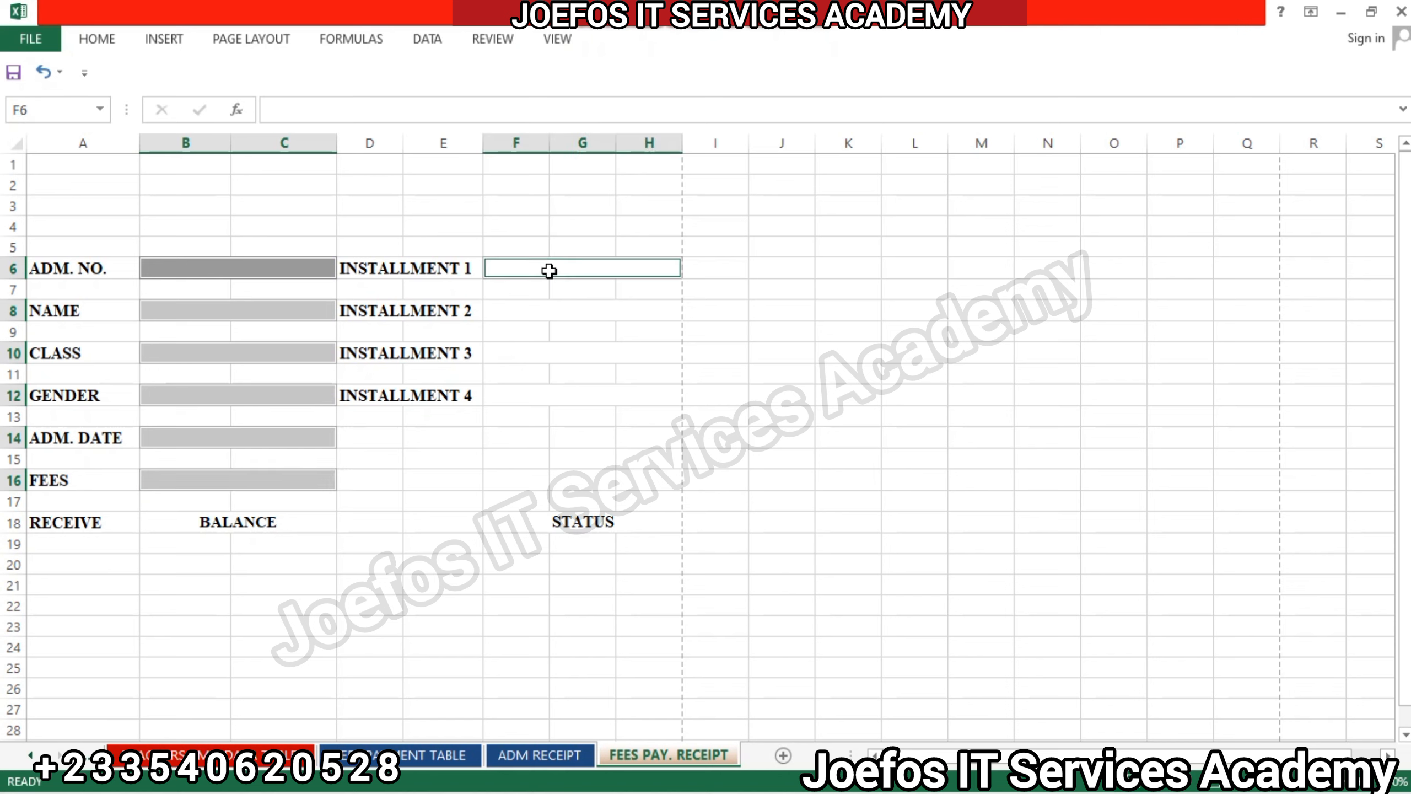
ctrl+click(551, 303)
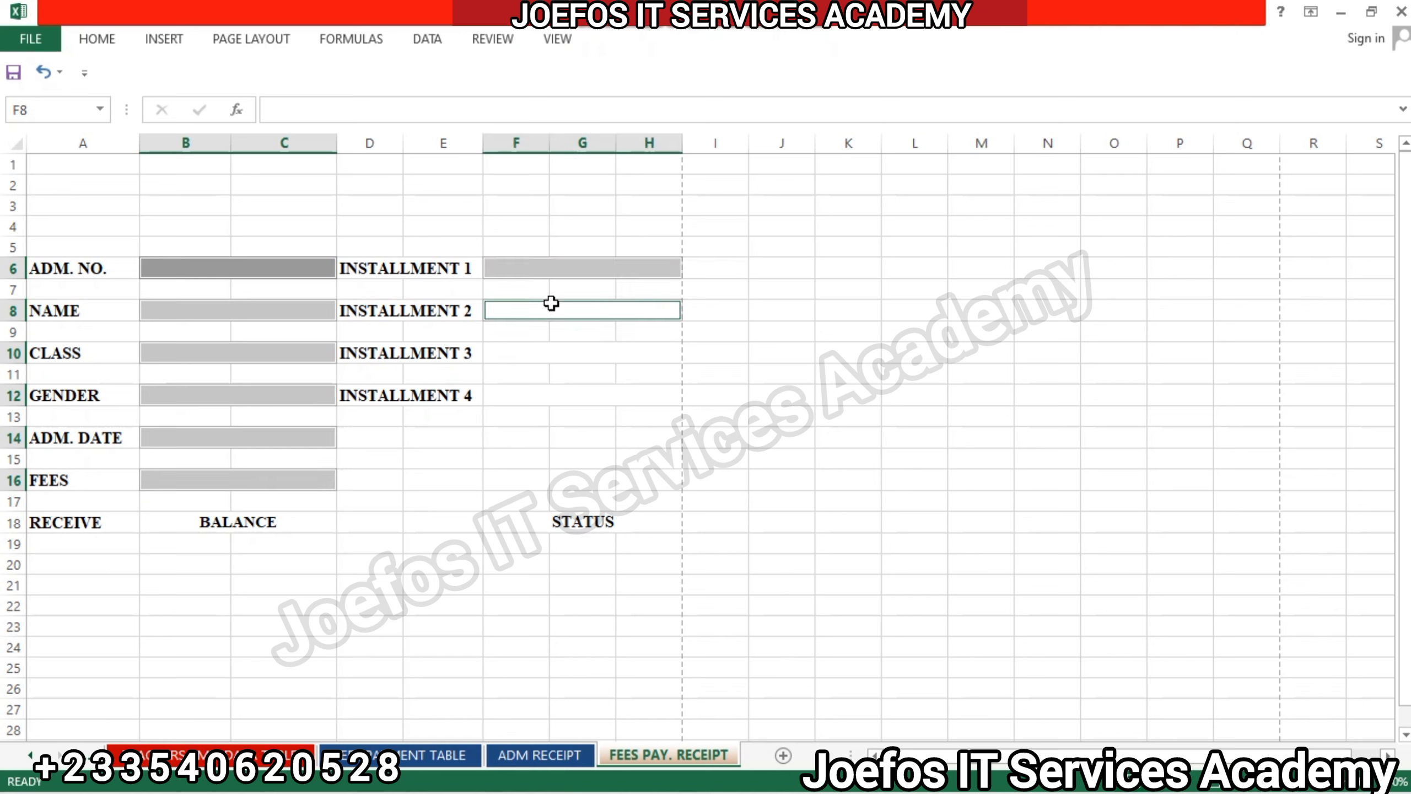
ctrl+click(551, 351)
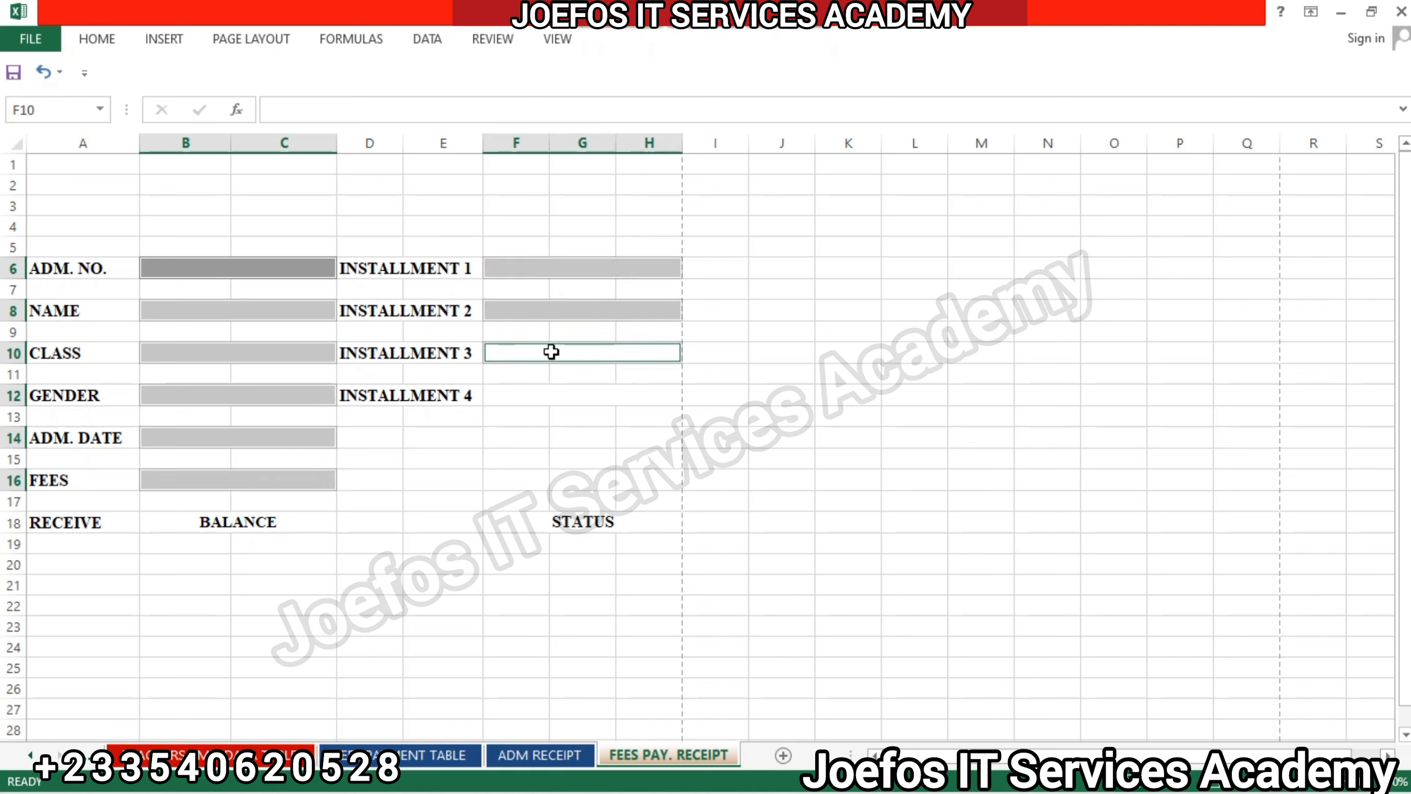
ctrl+click(551, 389)
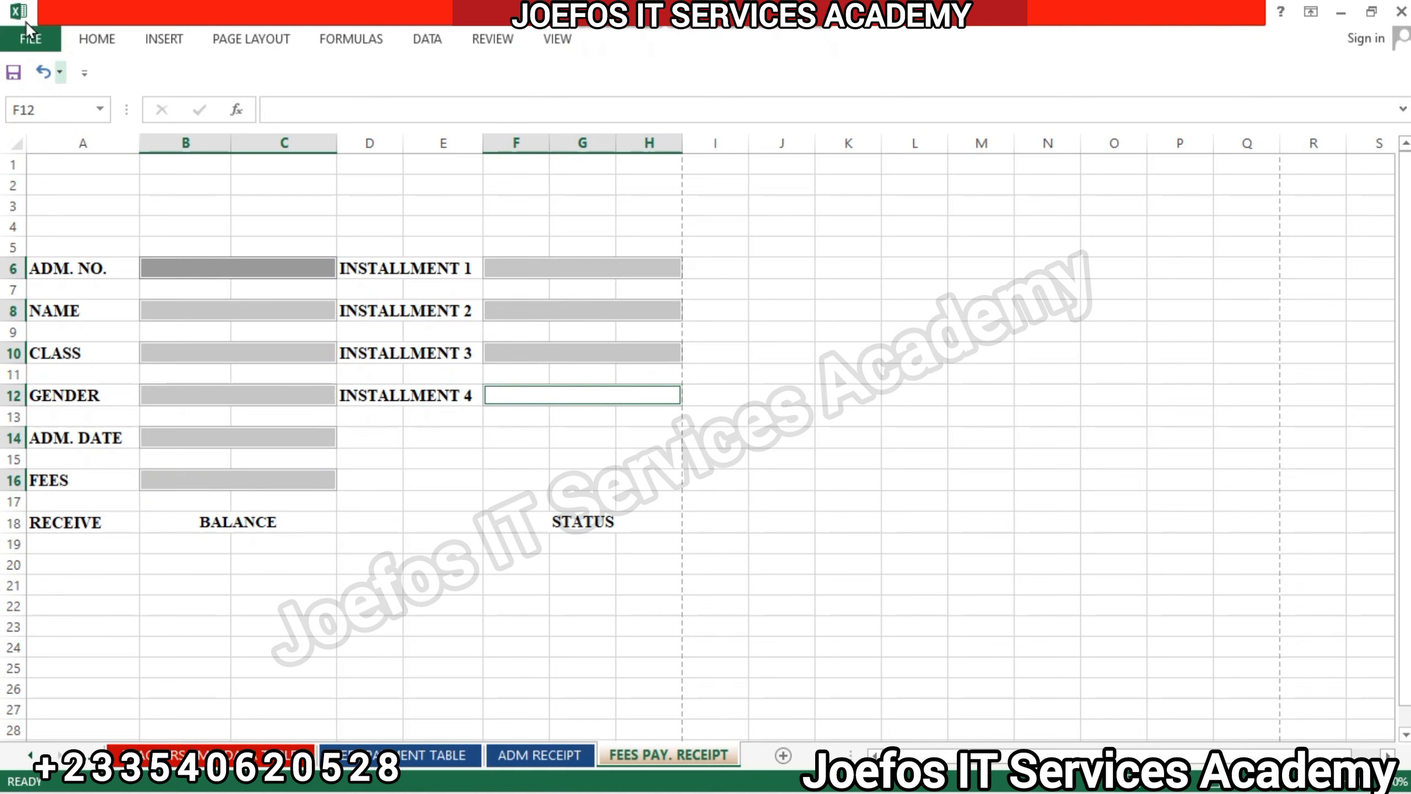
click(97, 39)
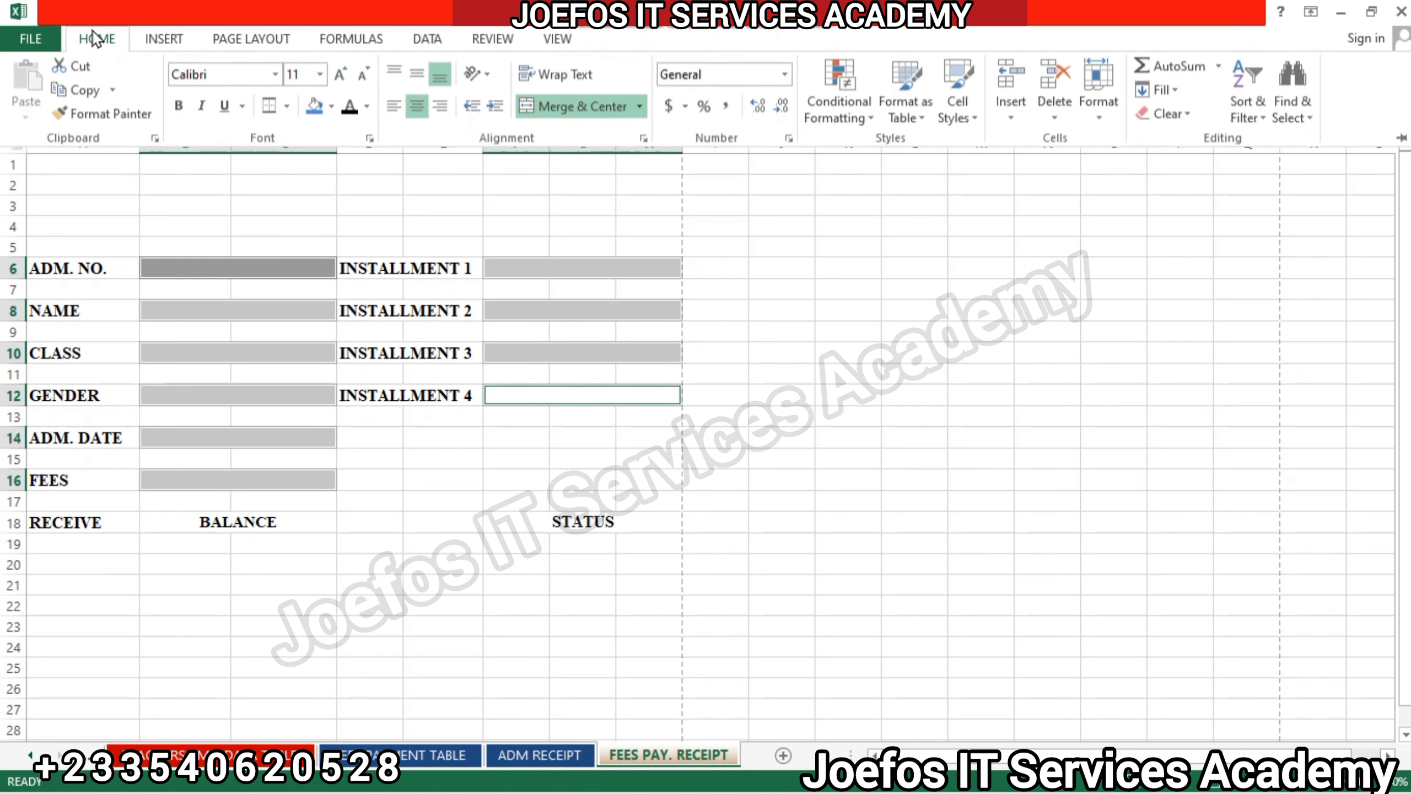
click(965, 111)
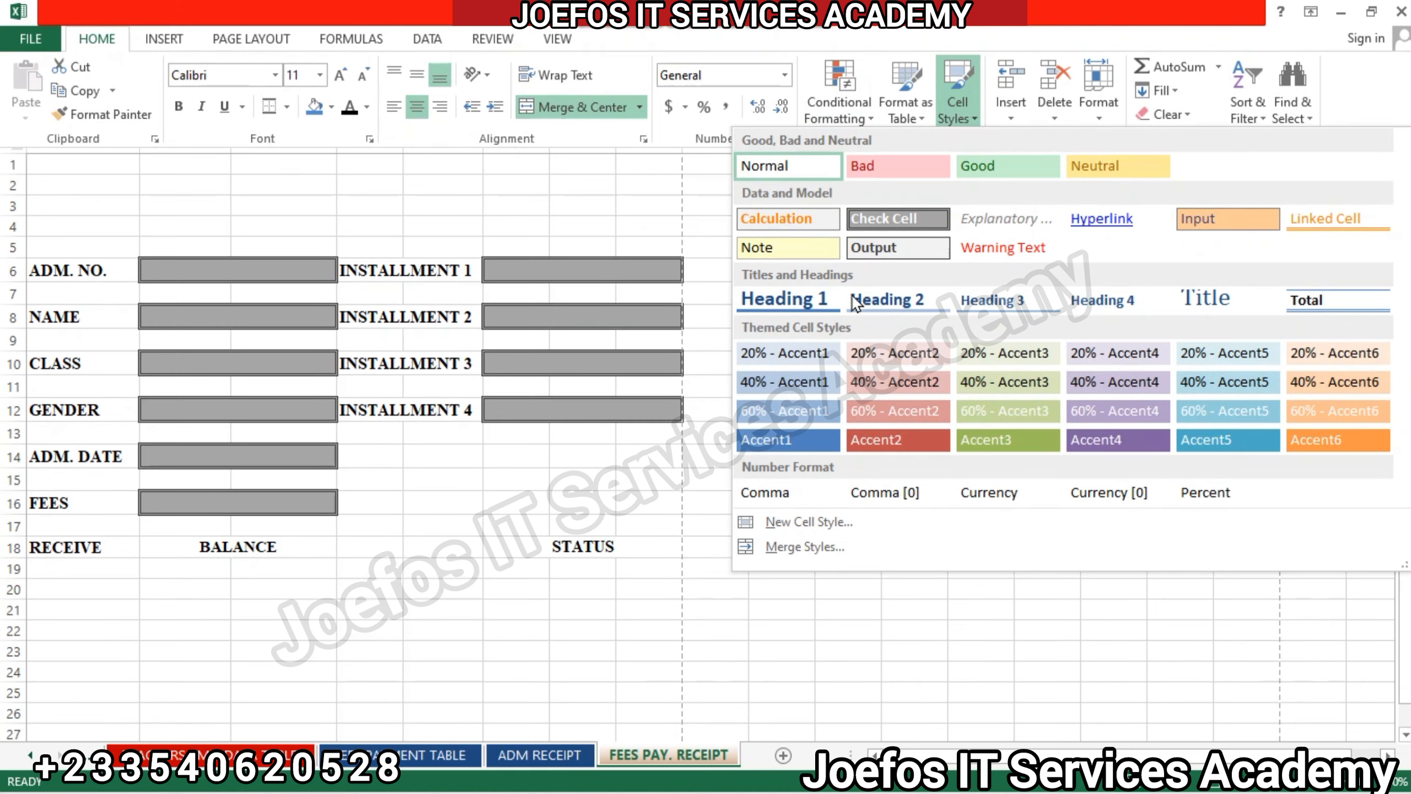
click(800, 297)
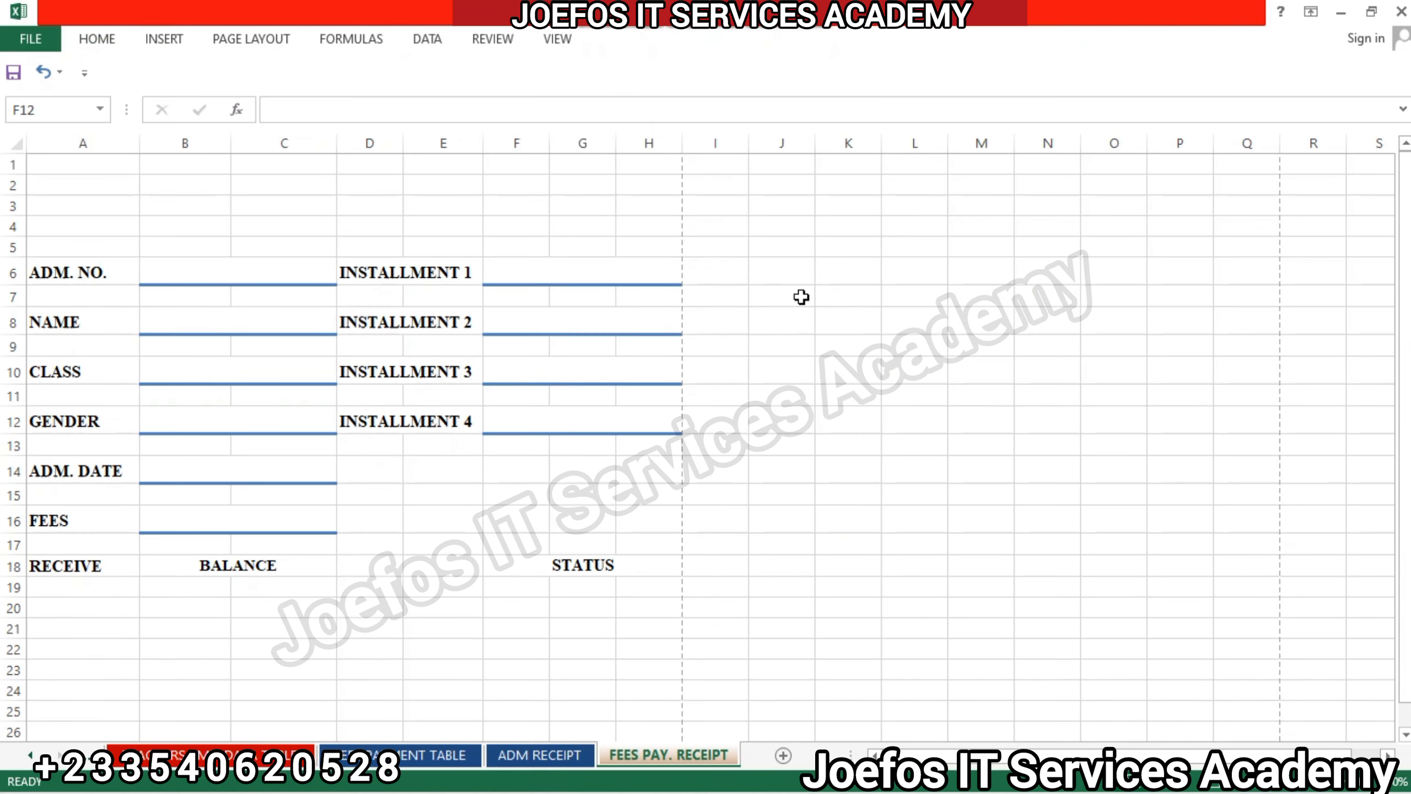
Give the selected blank fields a black bottom border and set their font to Times New Roman.
click(102, 40)
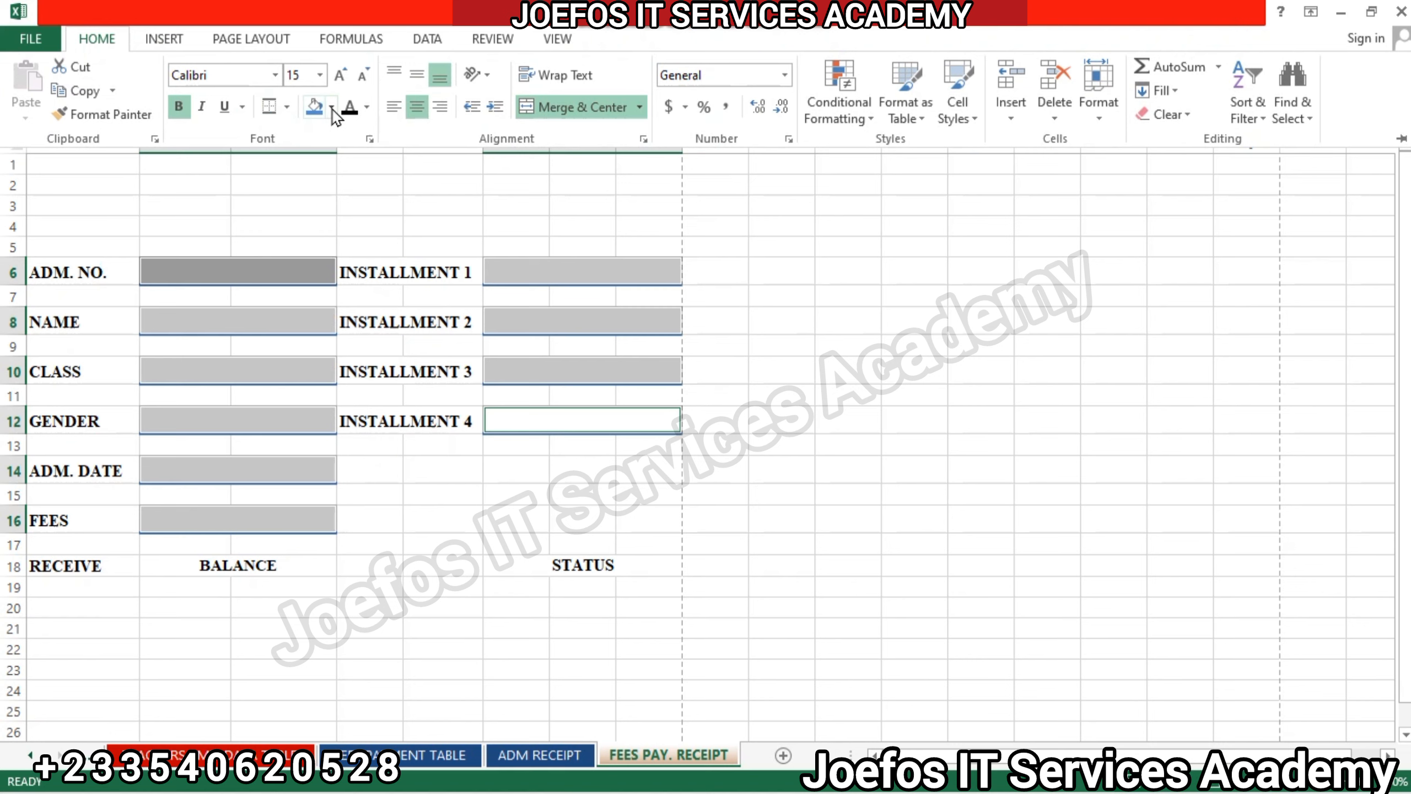
click(273, 107)
click(223, 78)
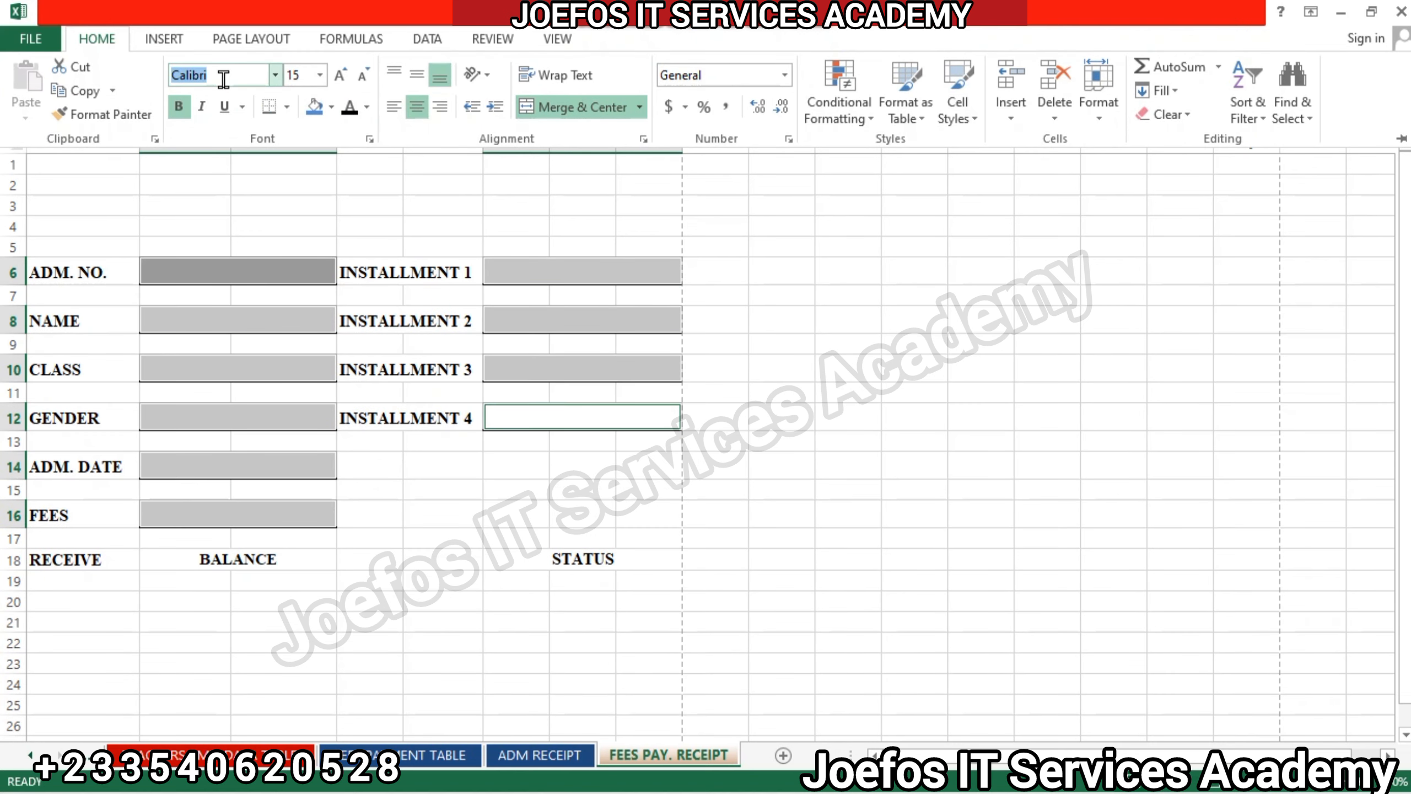
text(Times New Roma)
key(Return)
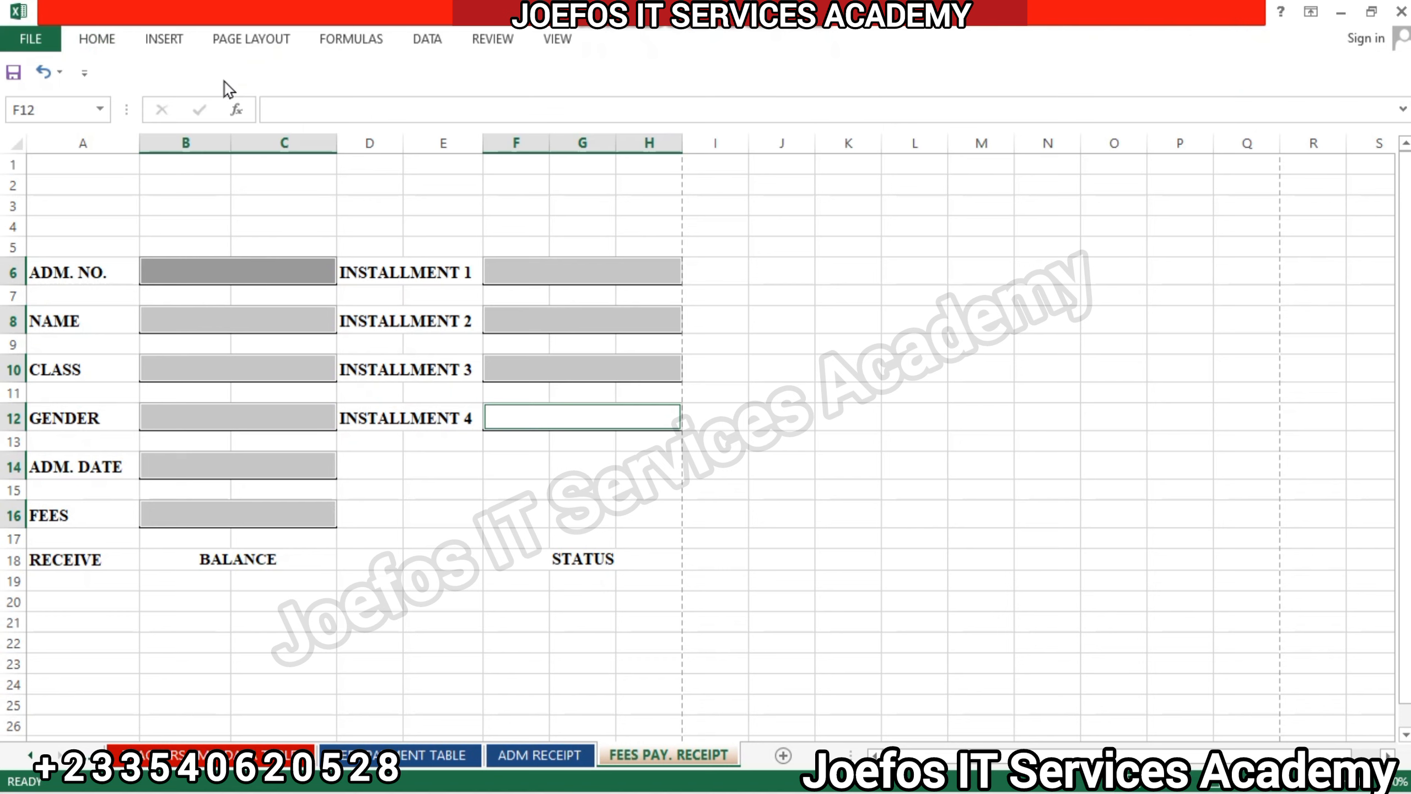
Middle-align the blank fields vertically and reduce their font size to 12.
click(97, 40)
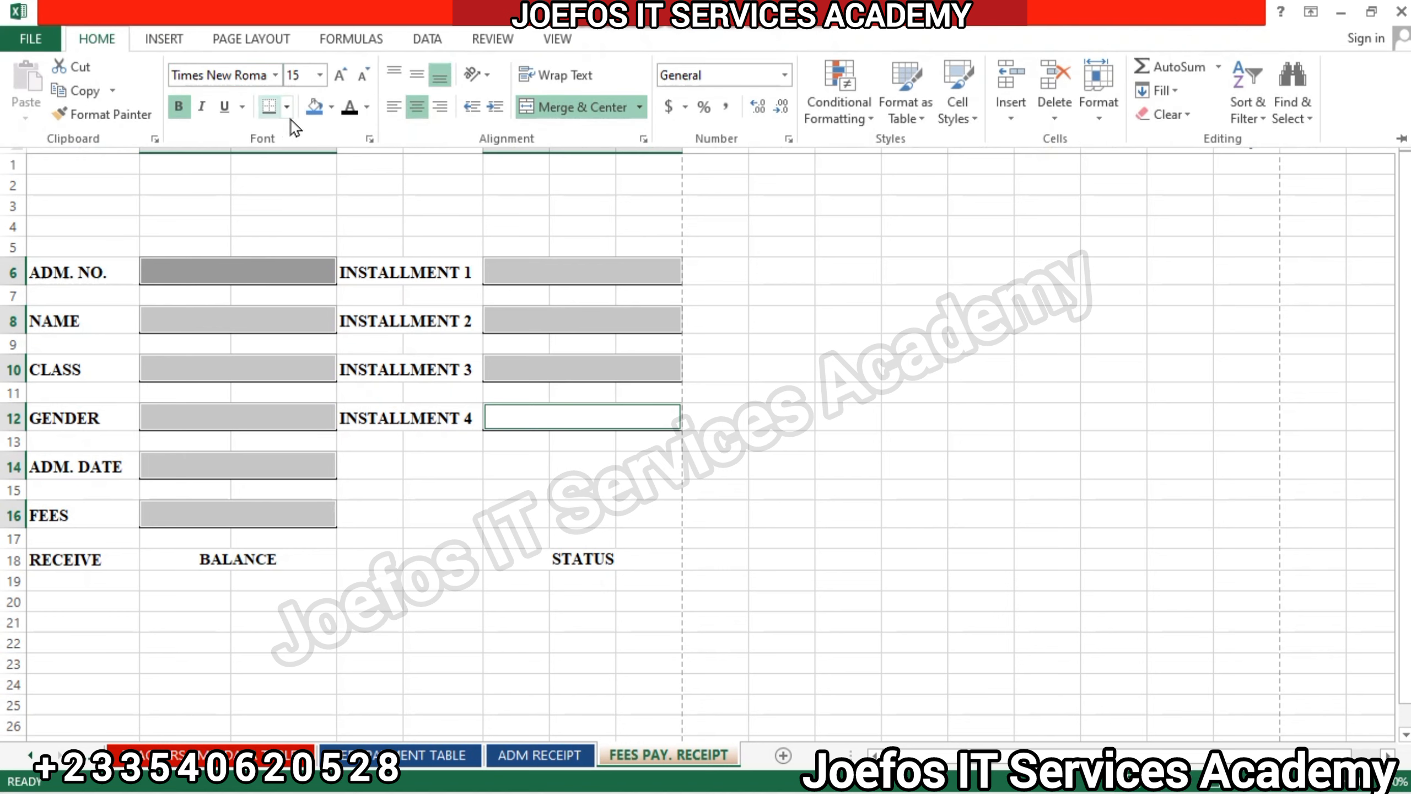
click(417, 75)
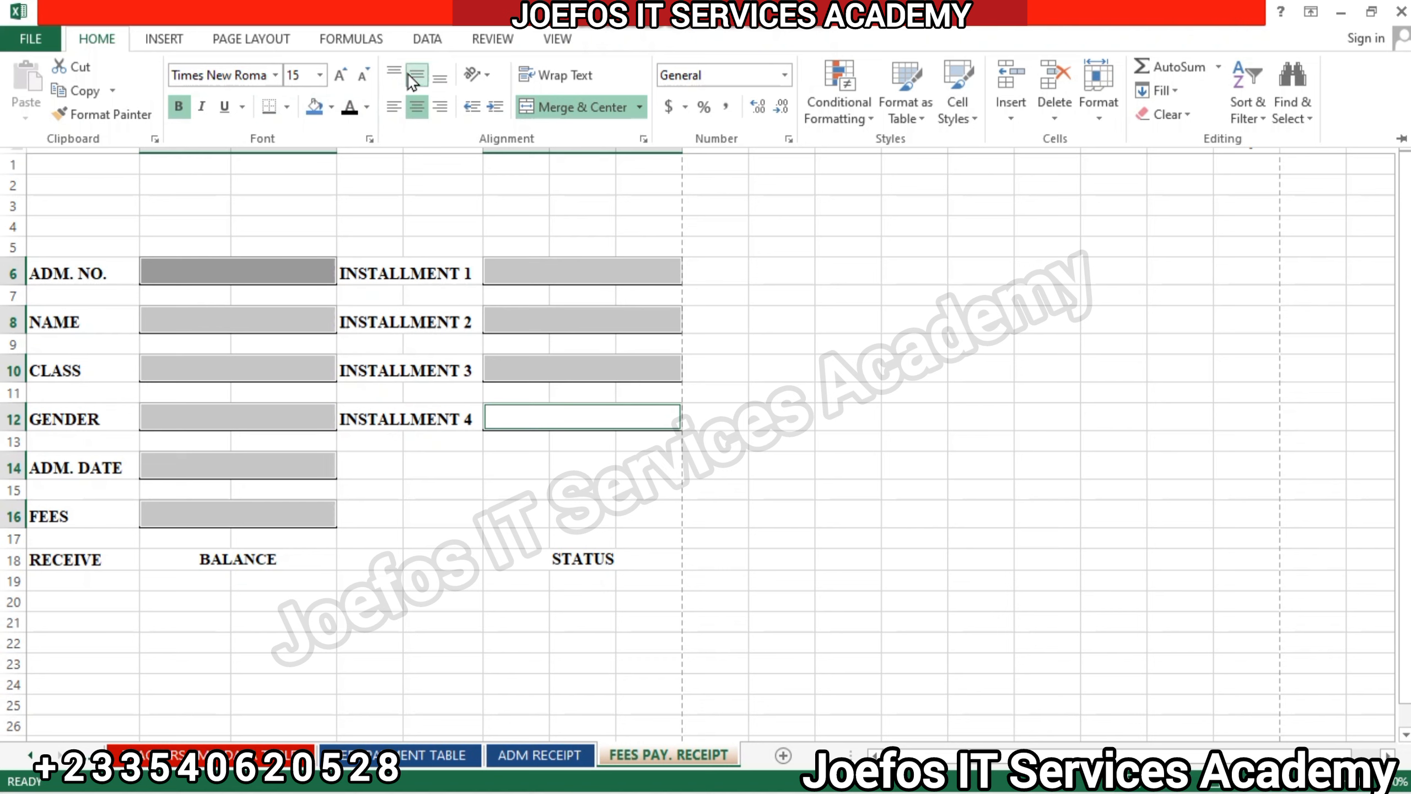
click(363, 76)
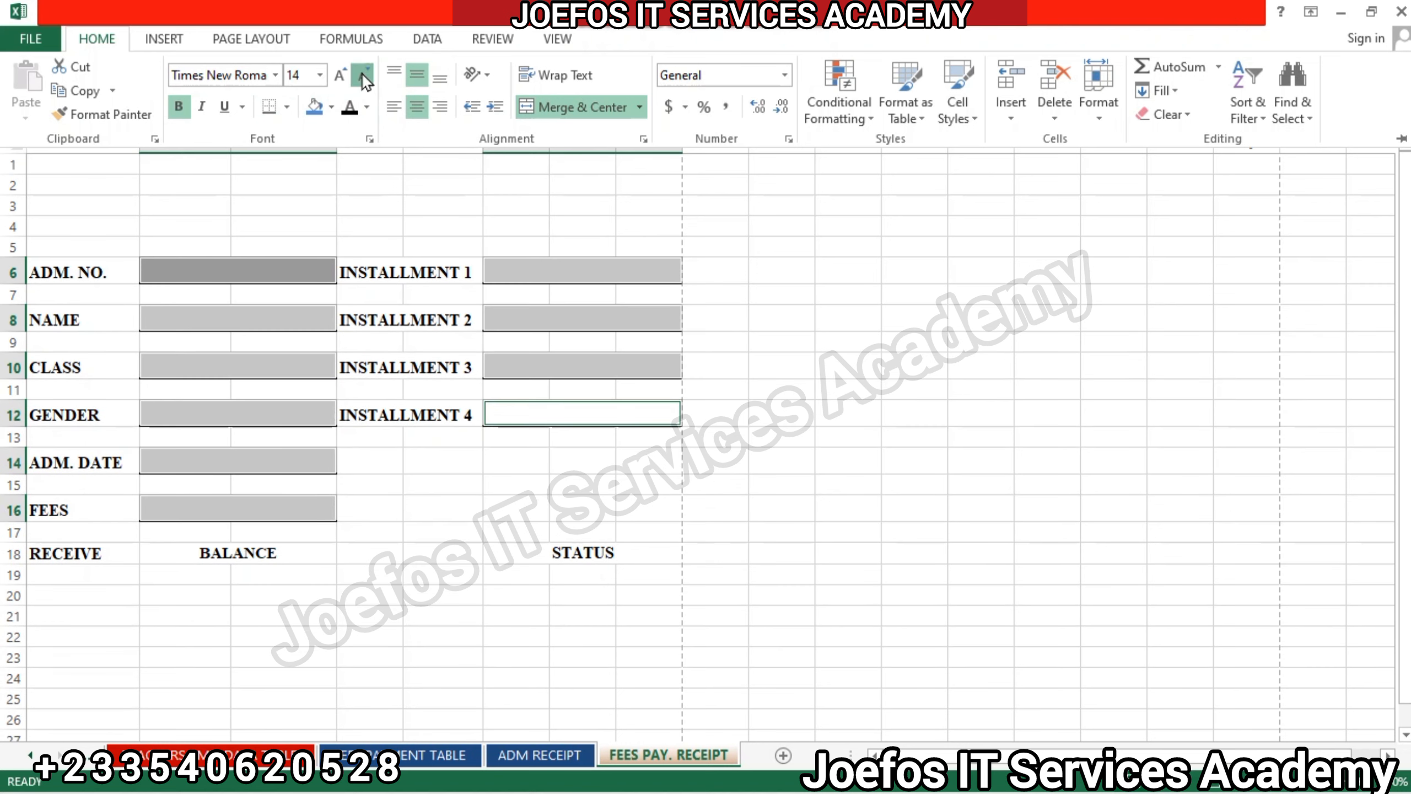
click(364, 76)
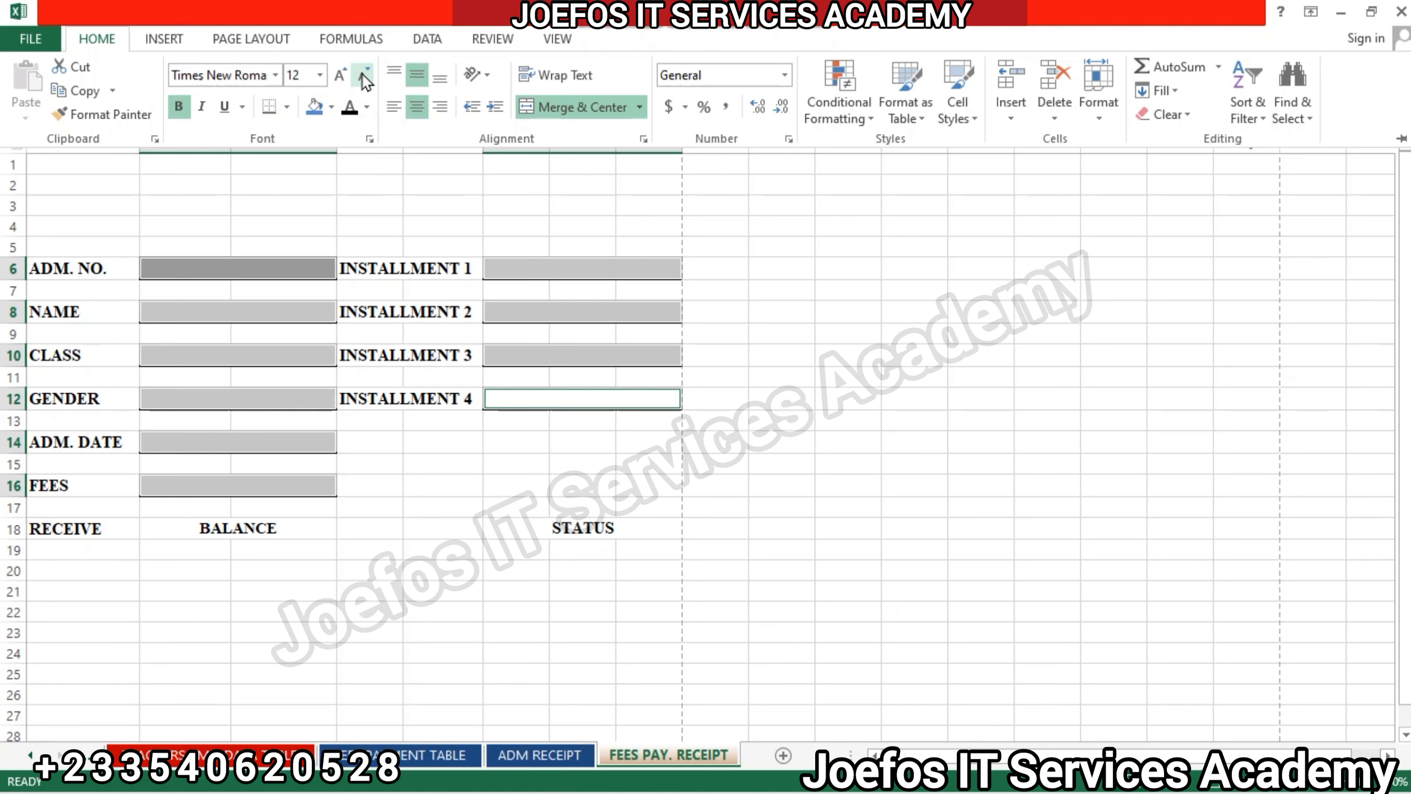
click(363, 77)
click(295, 185)
click(507, 506)
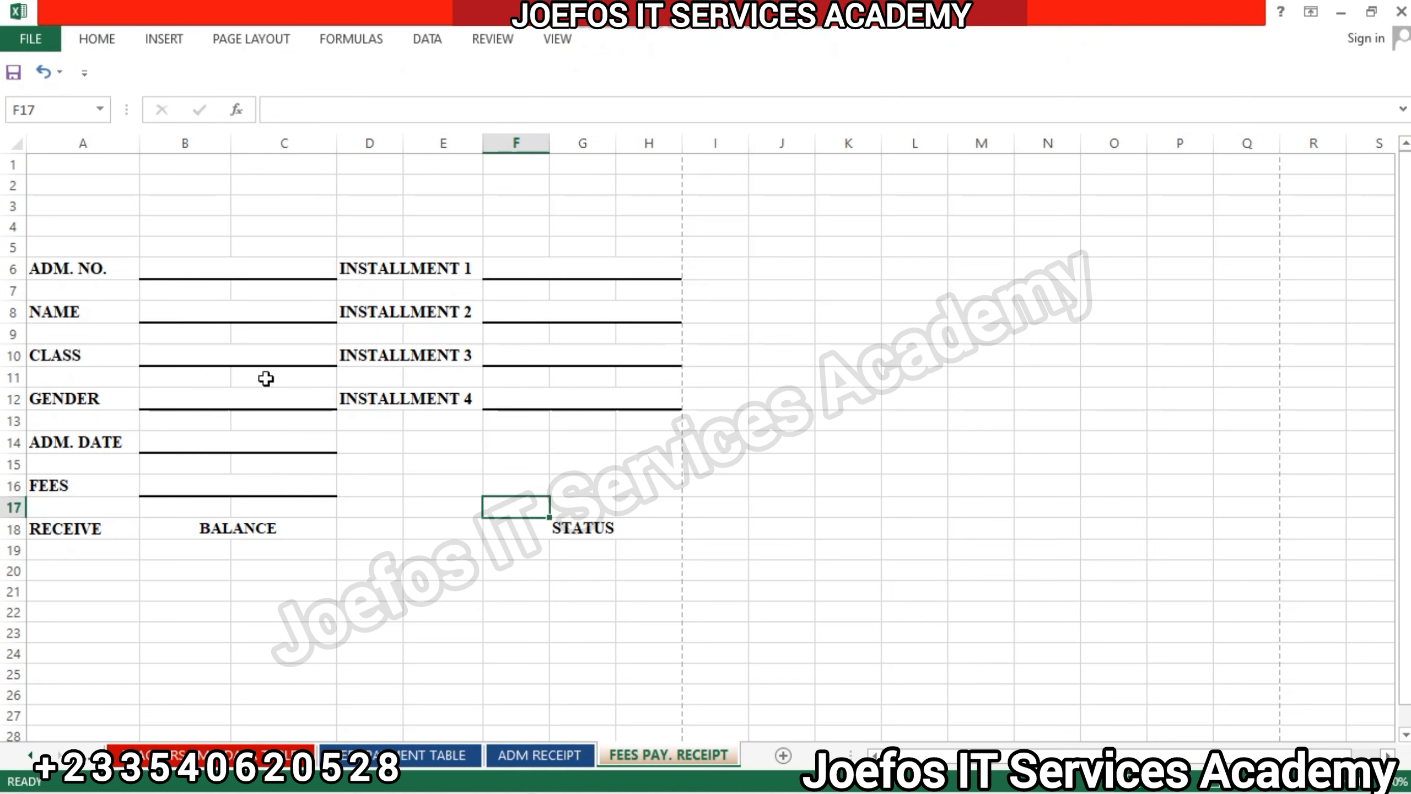
click(82, 271)
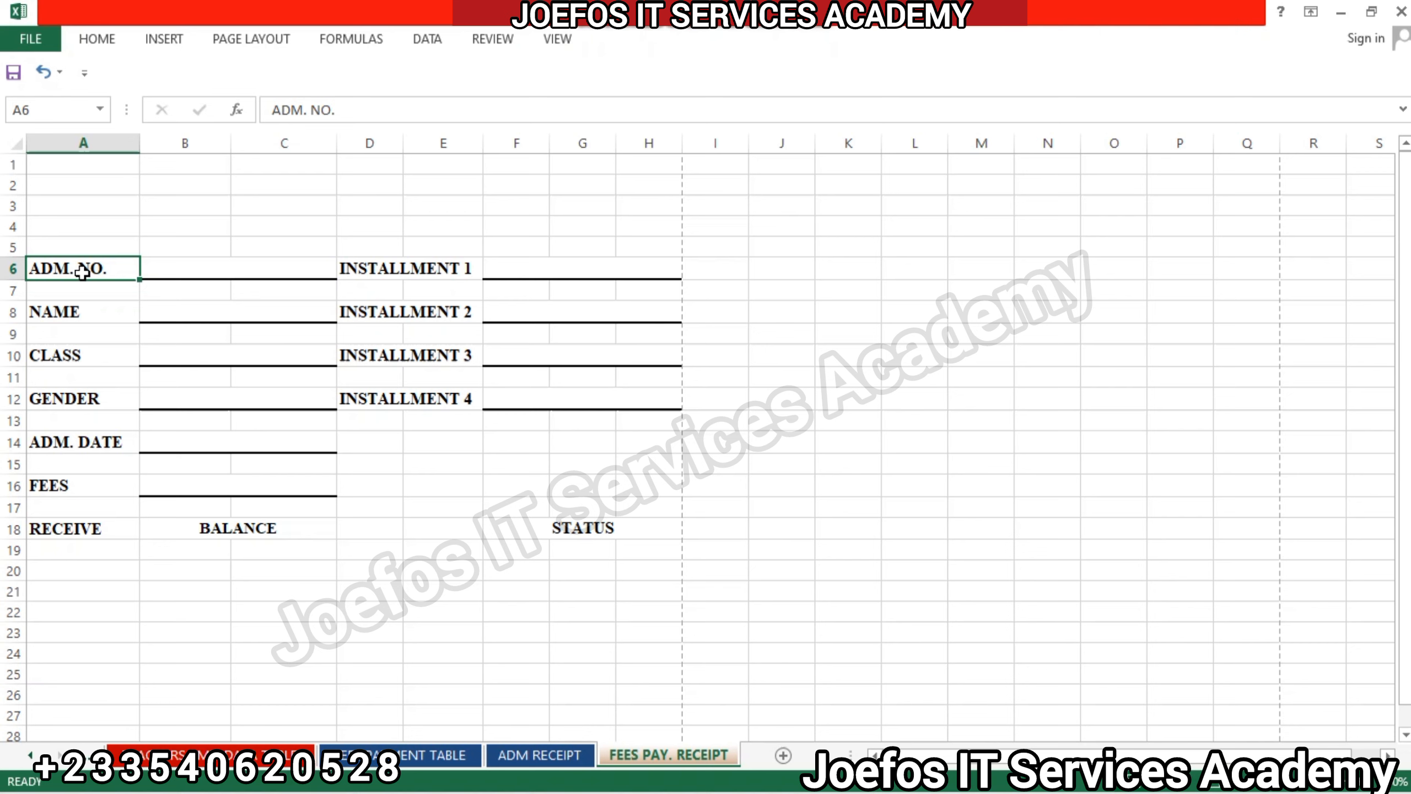
ctrl+click(82, 271)
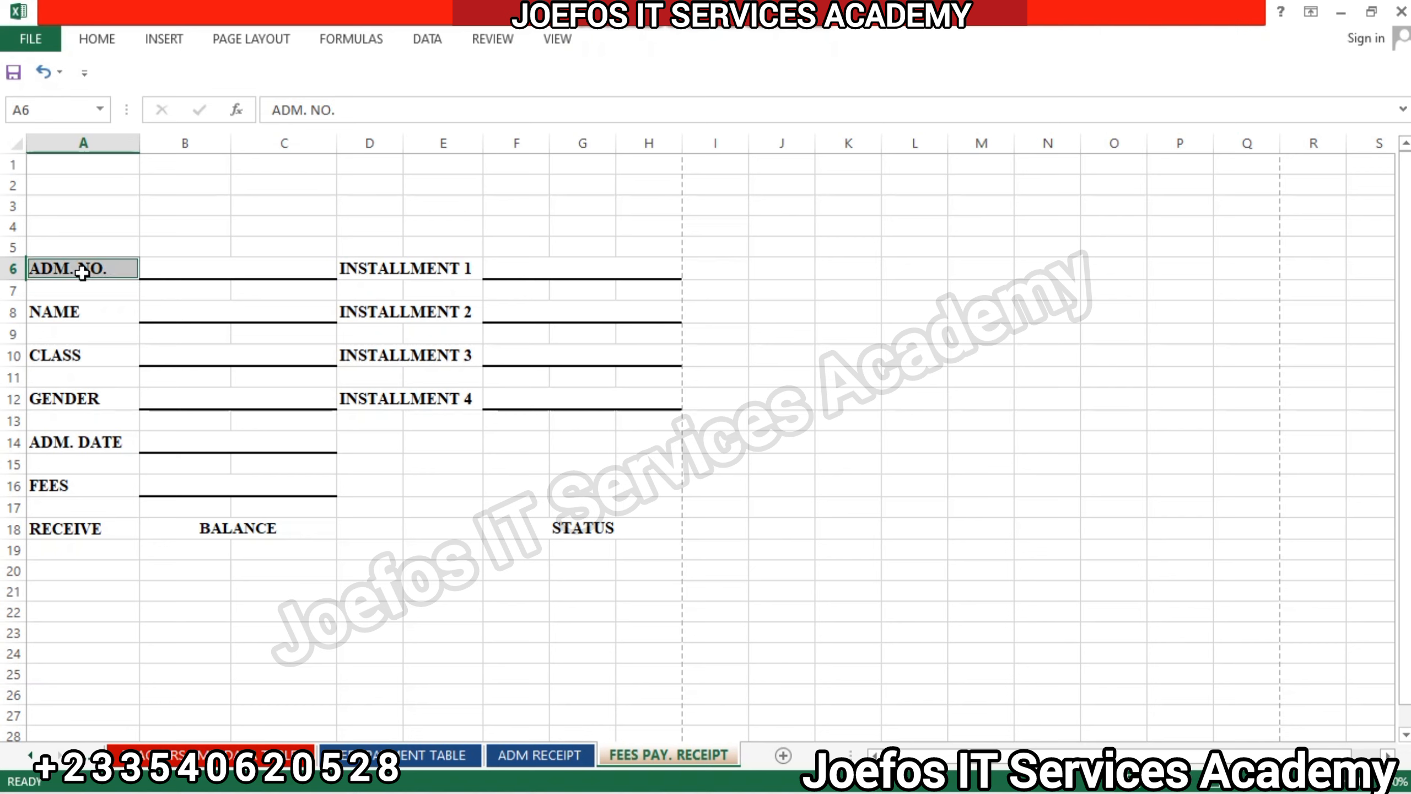
ctrl+click(90, 316)
ctrl+click(98, 359)
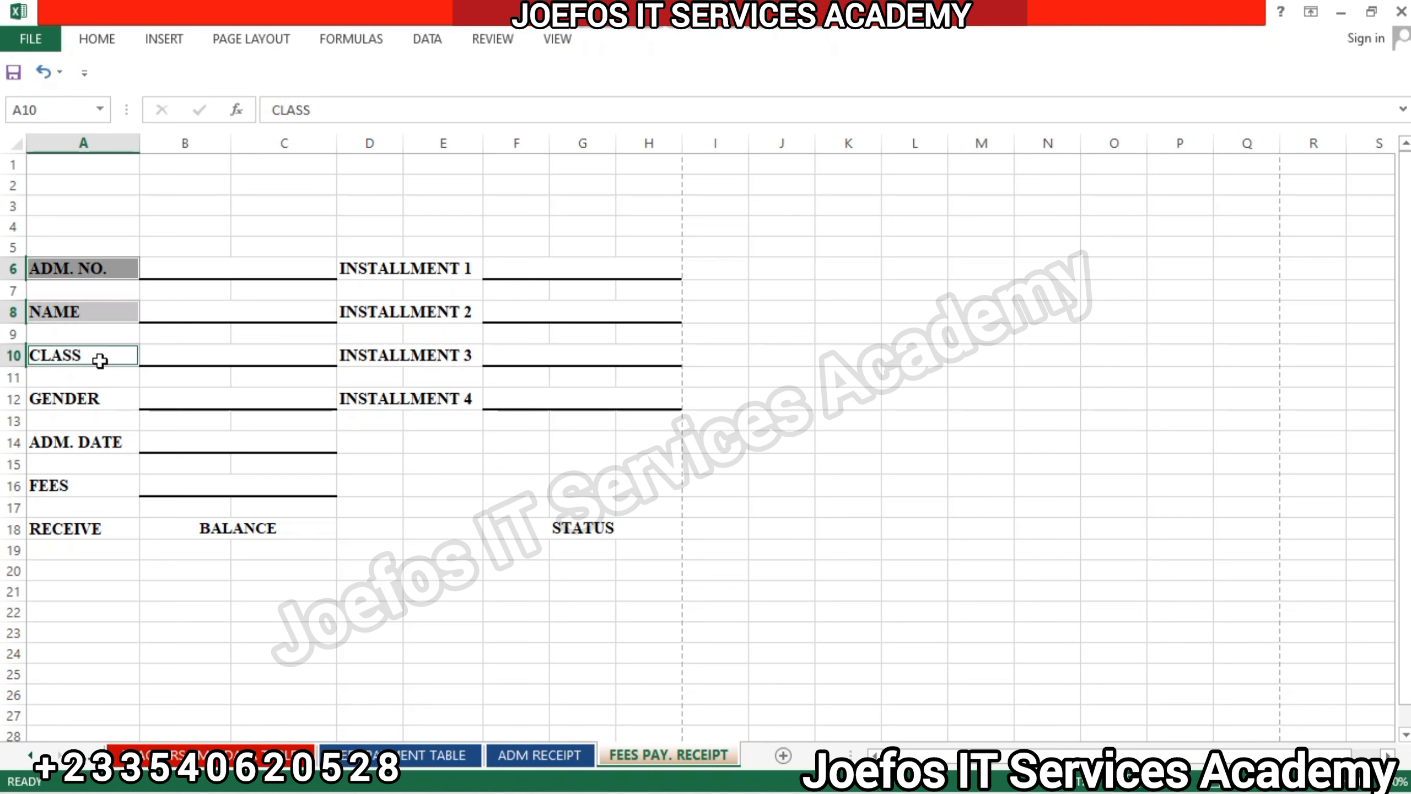
ctrl+click(99, 395)
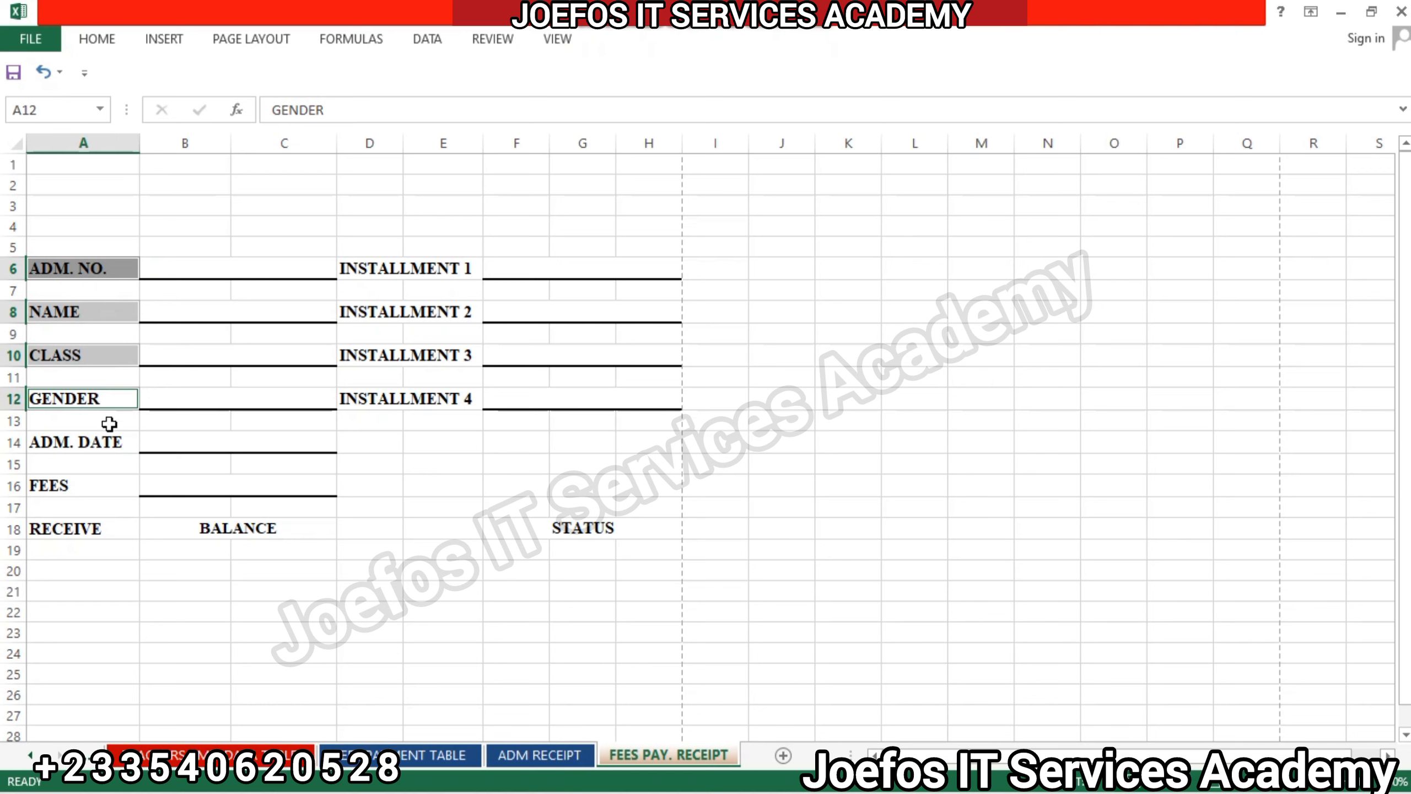
ctrl+click(111, 441)
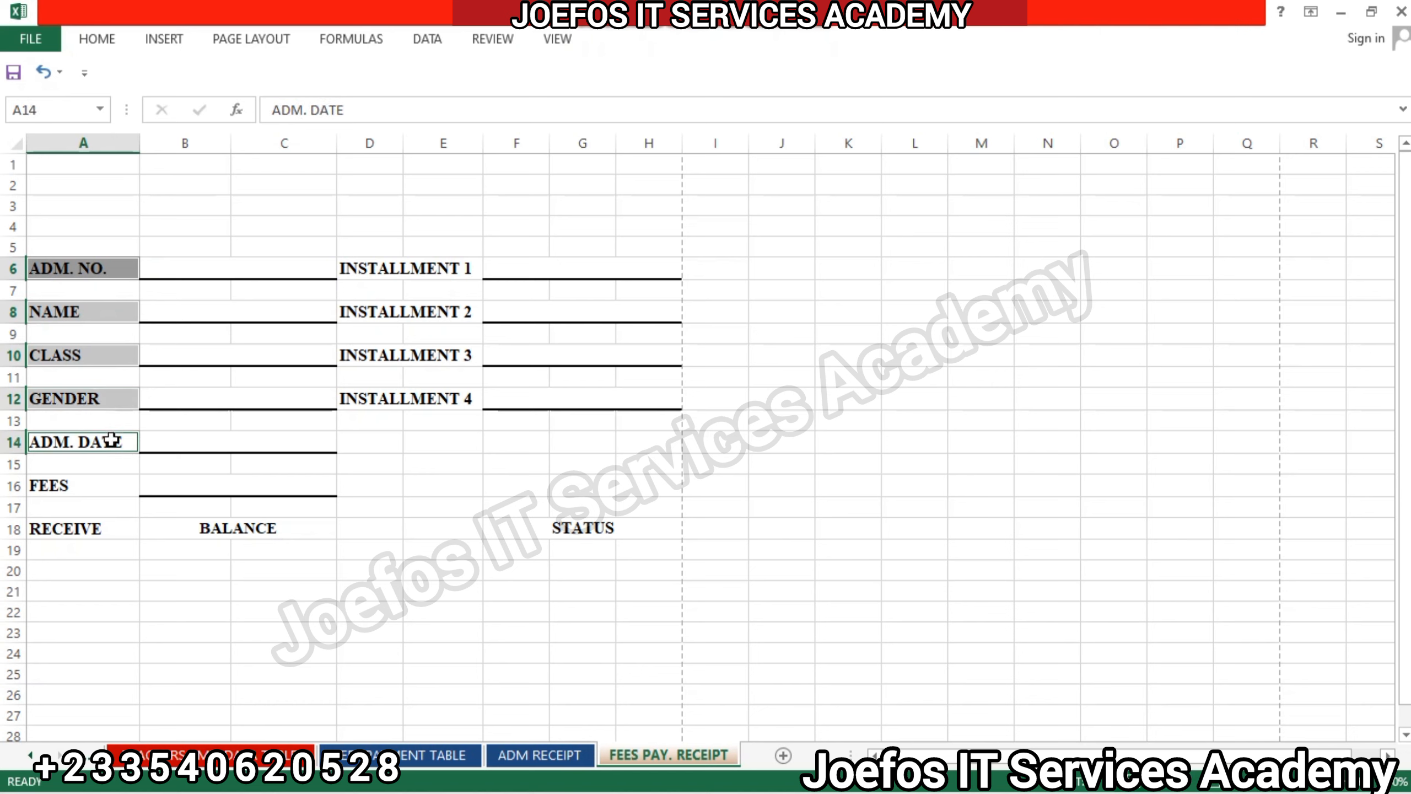
ctrl+click(95, 479)
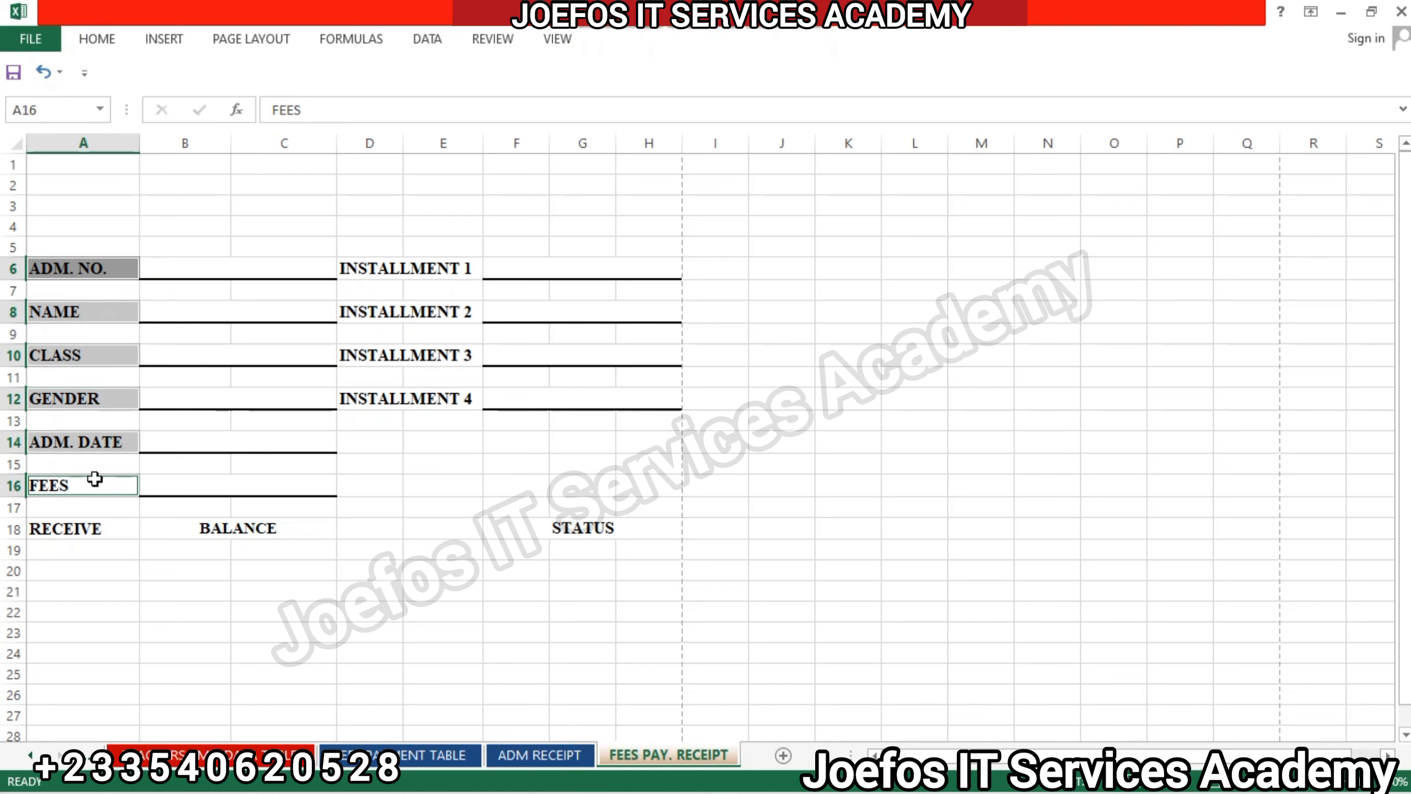
ctrl+click(95, 528)
ctrl+click(209, 529)
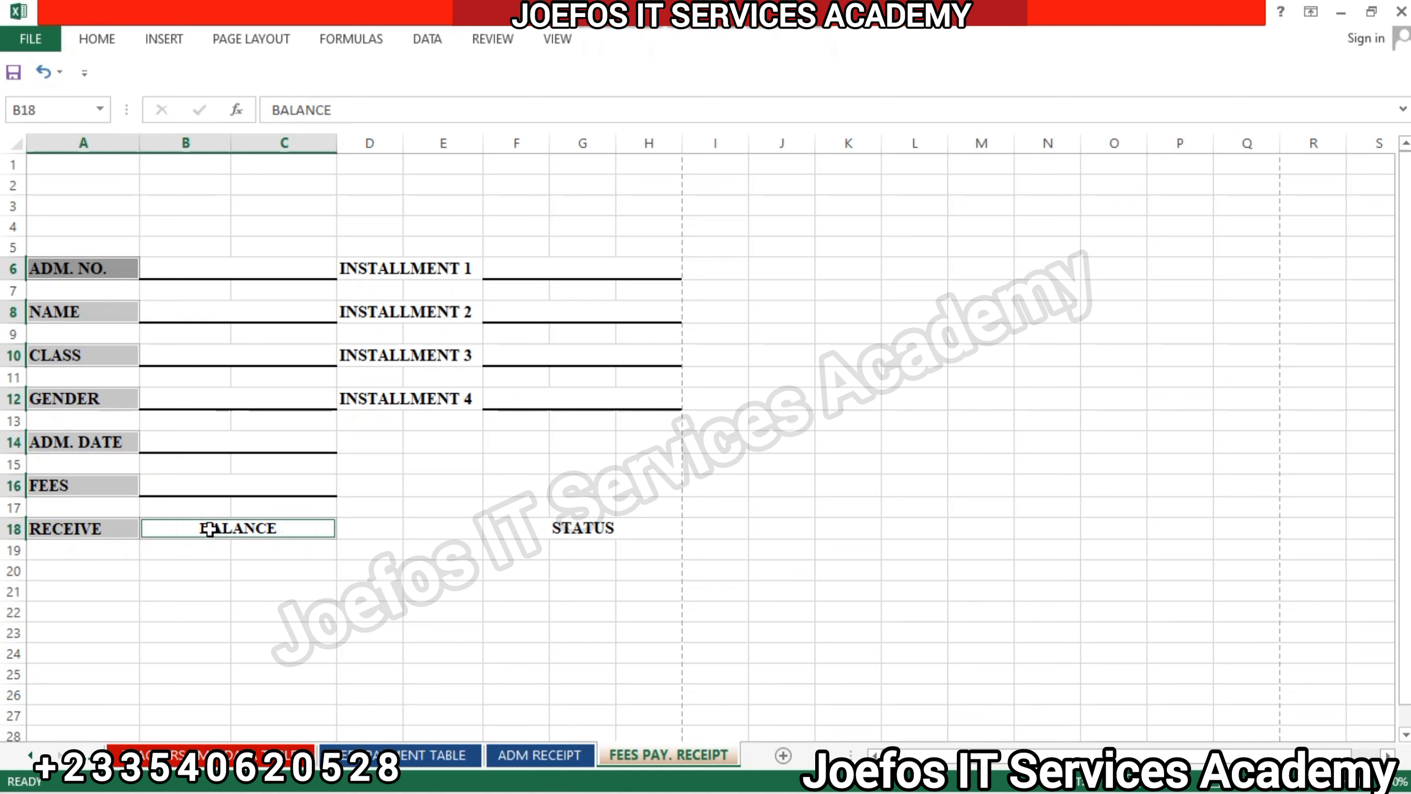
ctrl+click(595, 529)
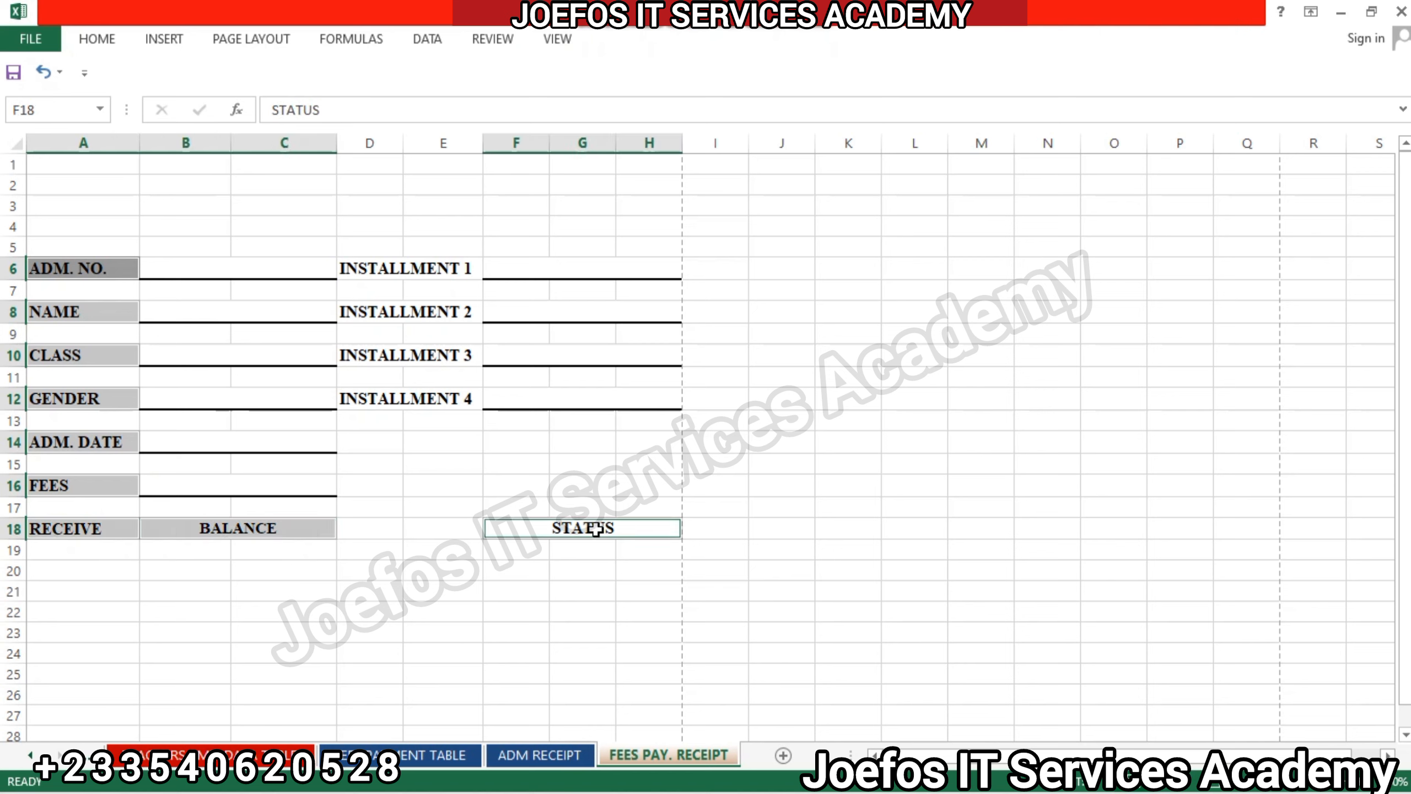
ctrl+click(459, 398)
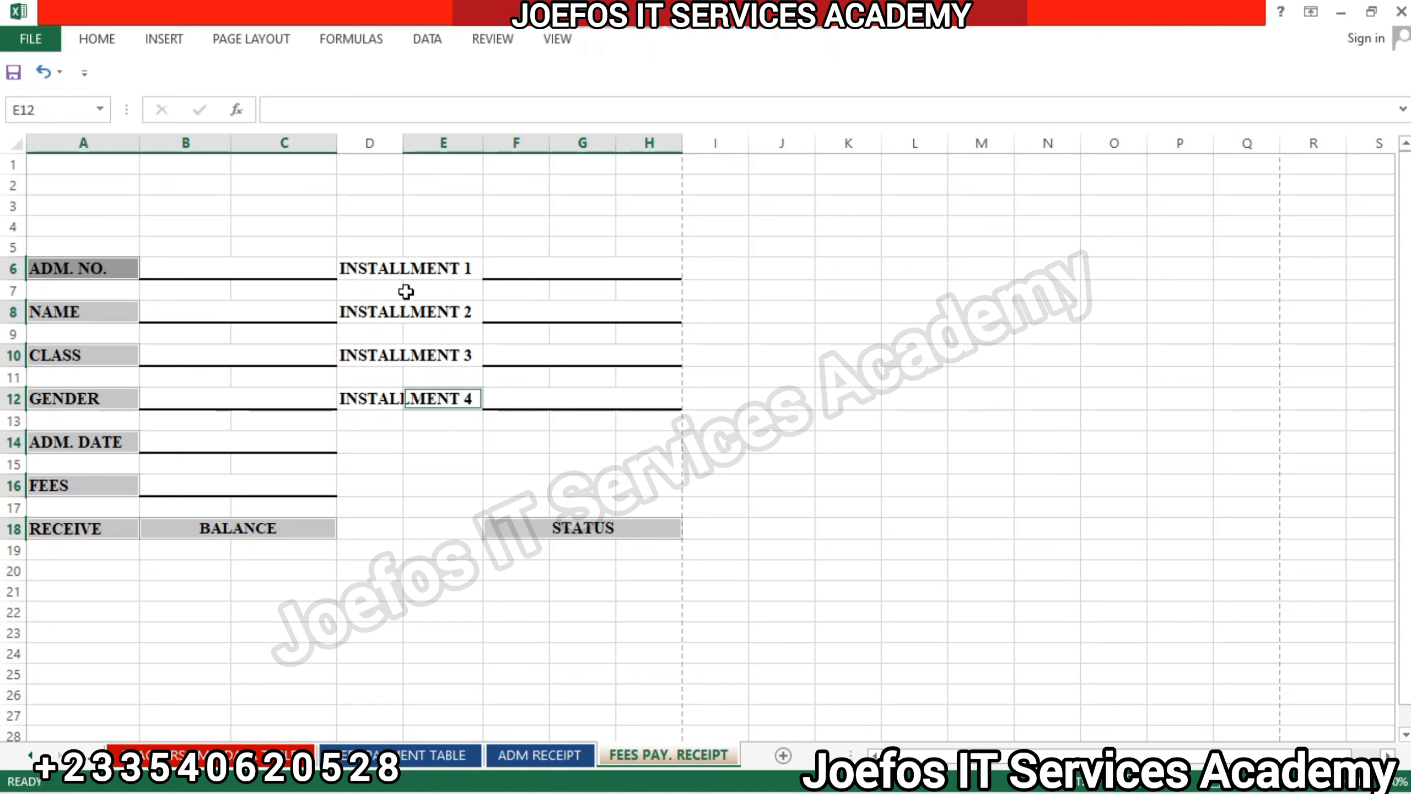
ctrl+click(383, 266)
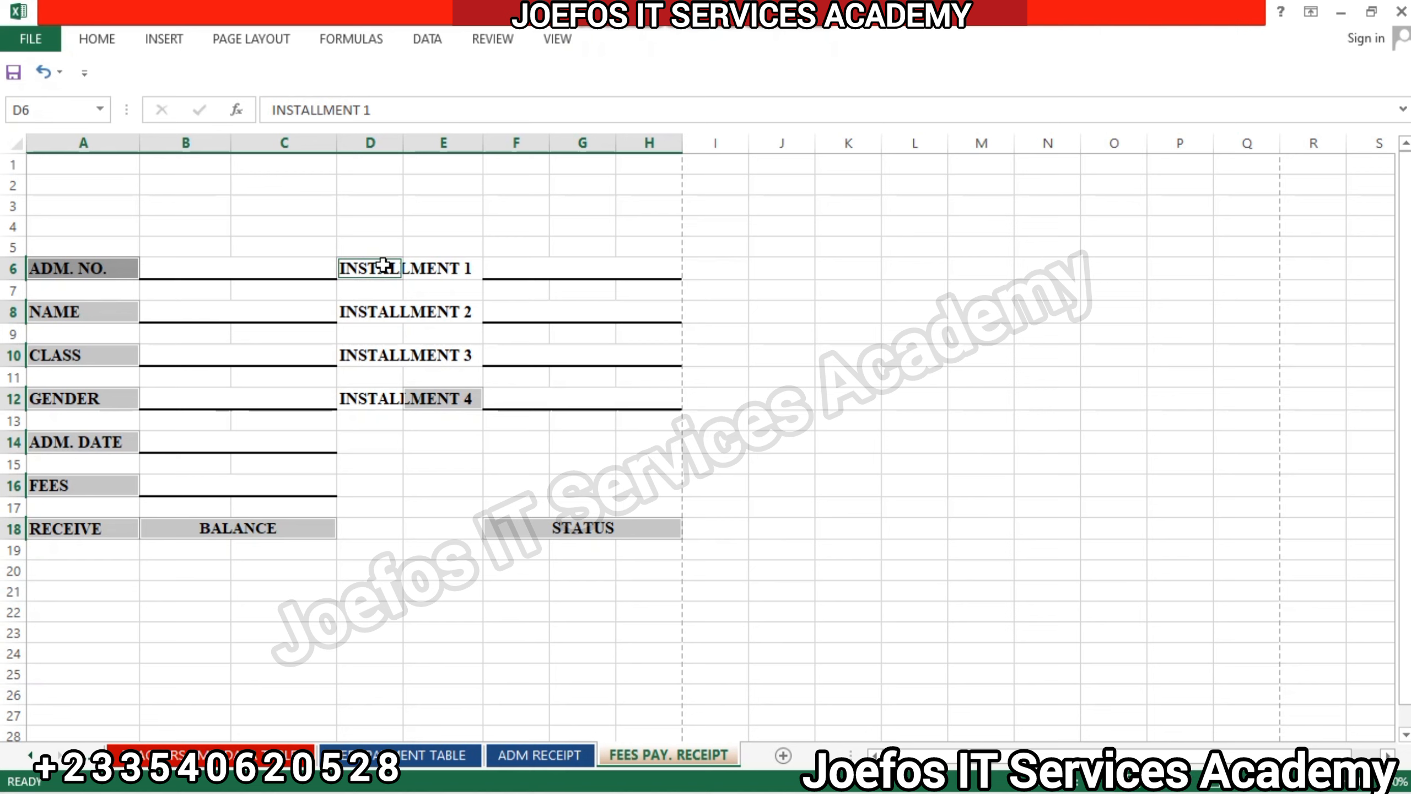
click(45, 72)
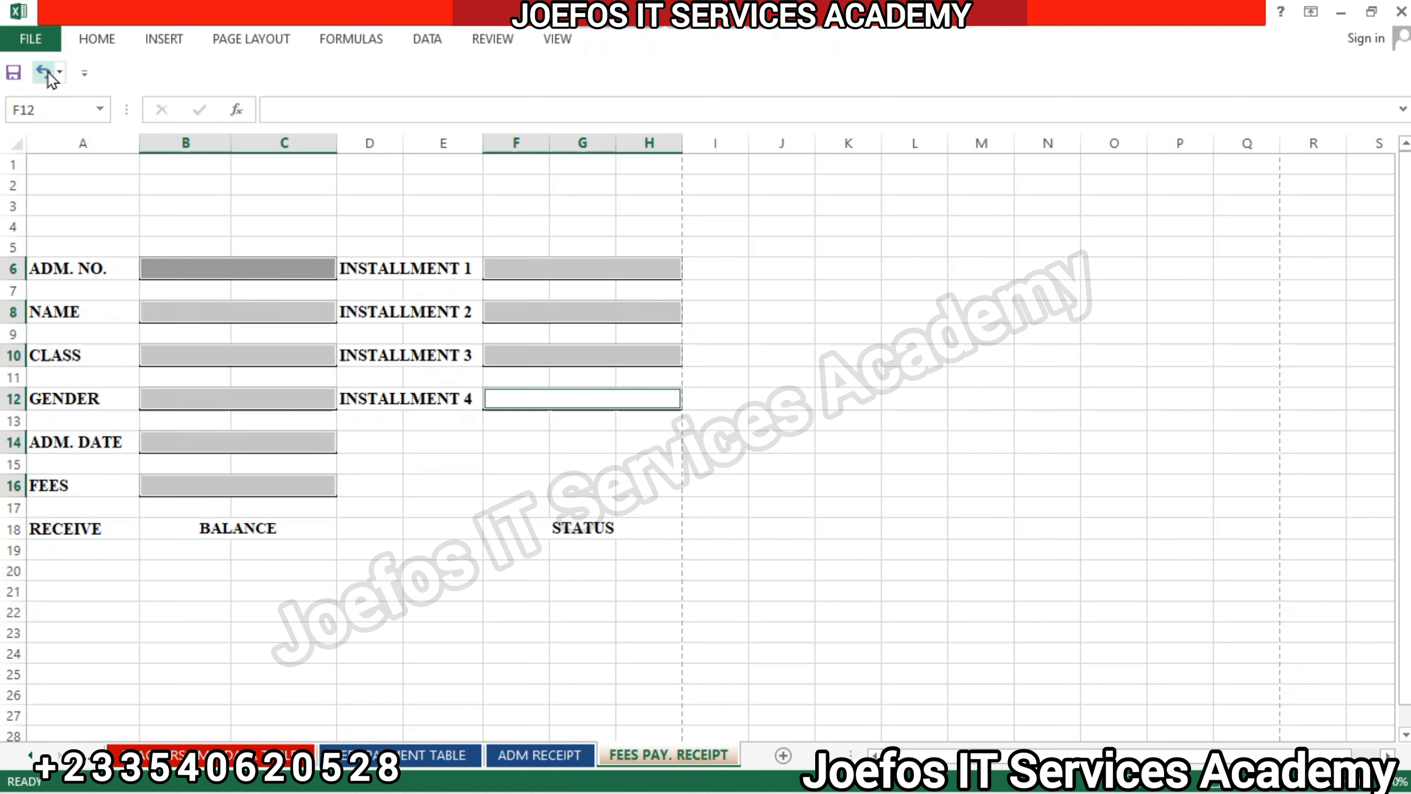
click(494, 503)
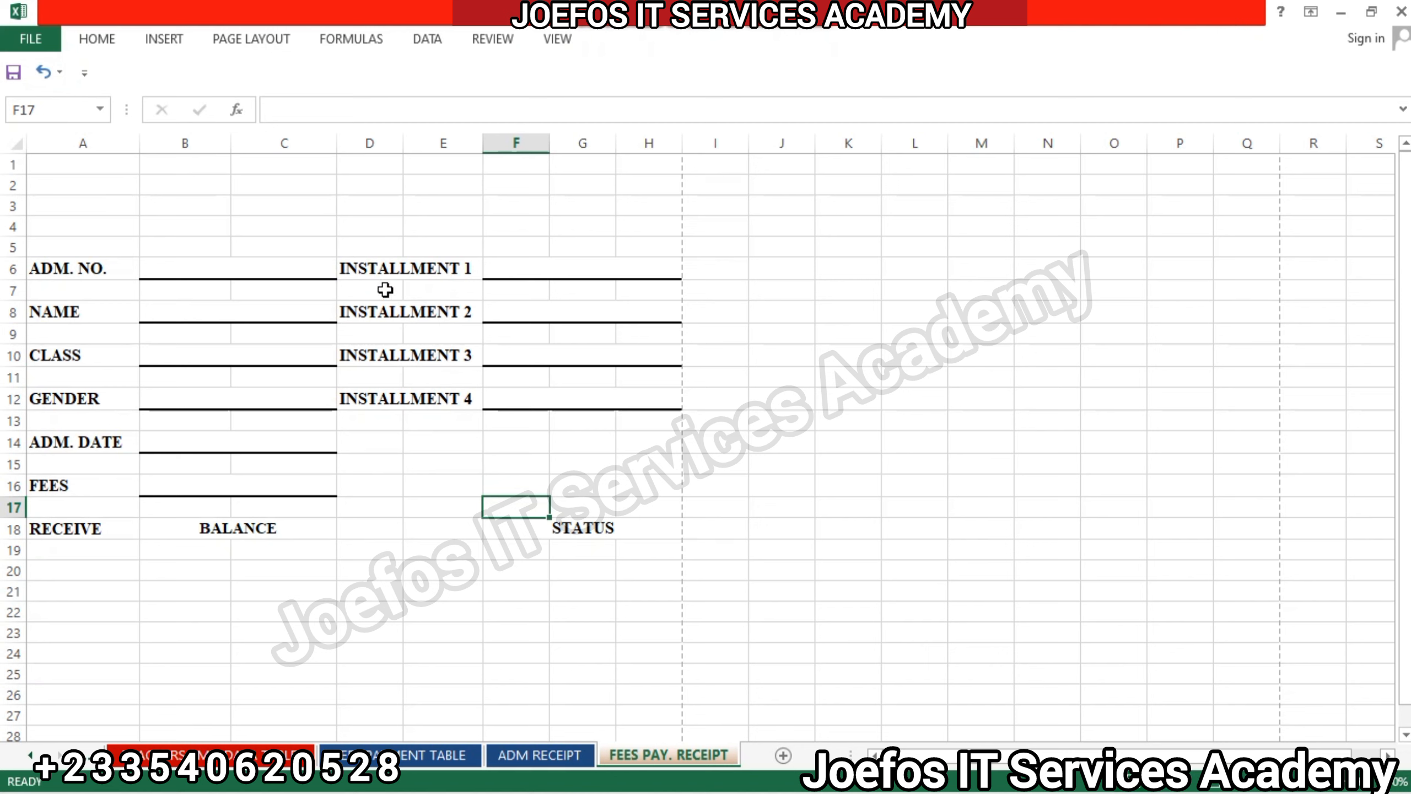
Merge and center the INSTALLMENT 1 label across D6:E6.
click(380, 262)
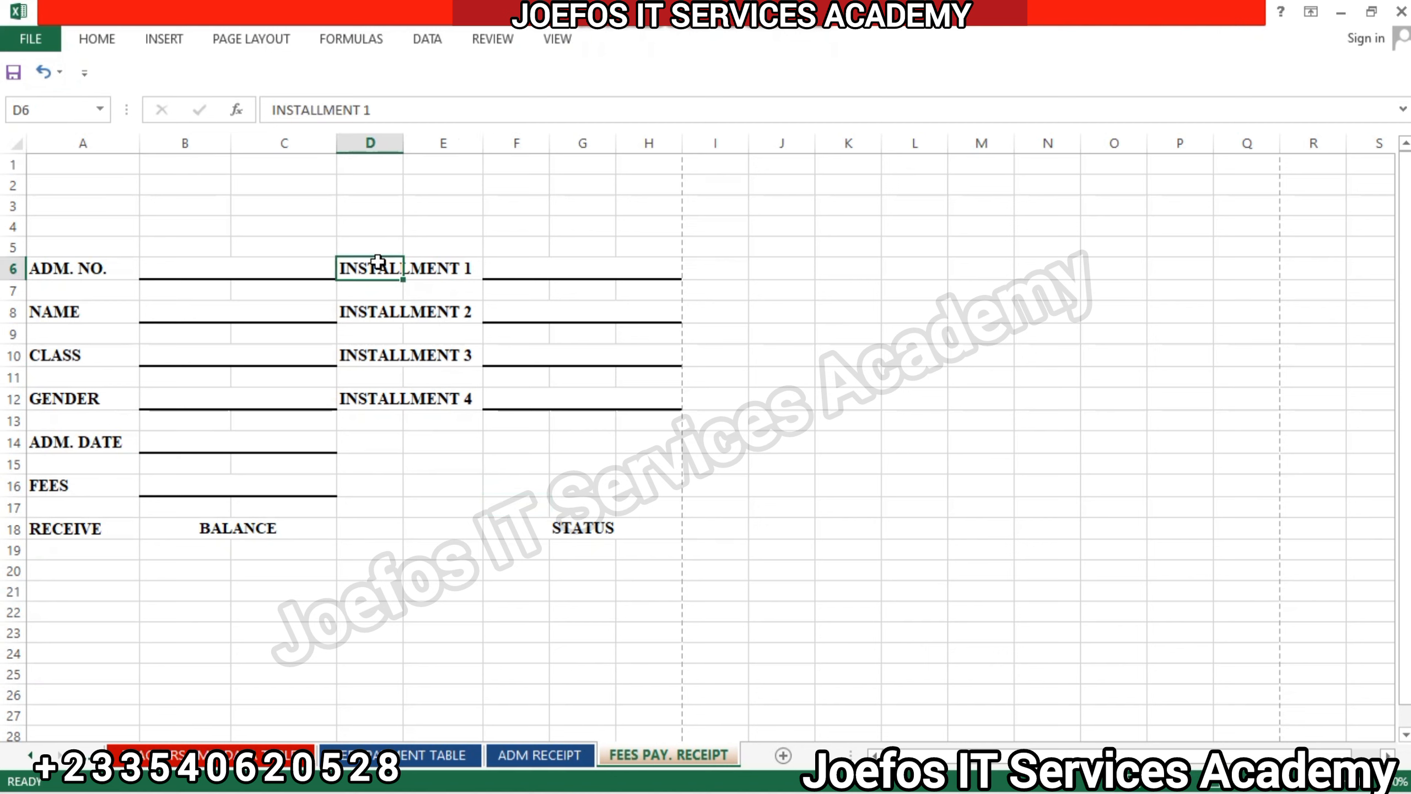
drag(363, 261, 431, 261)
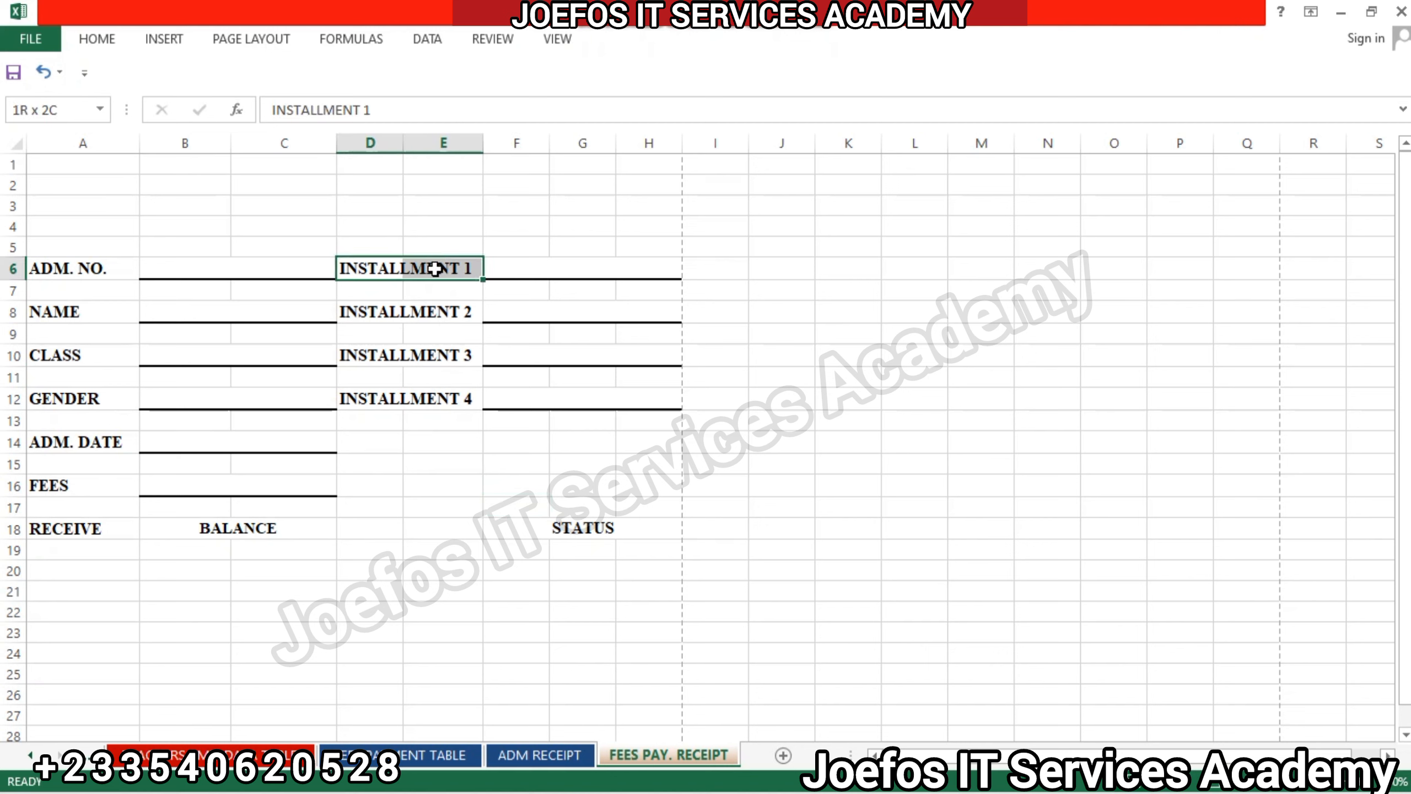
click(97, 39)
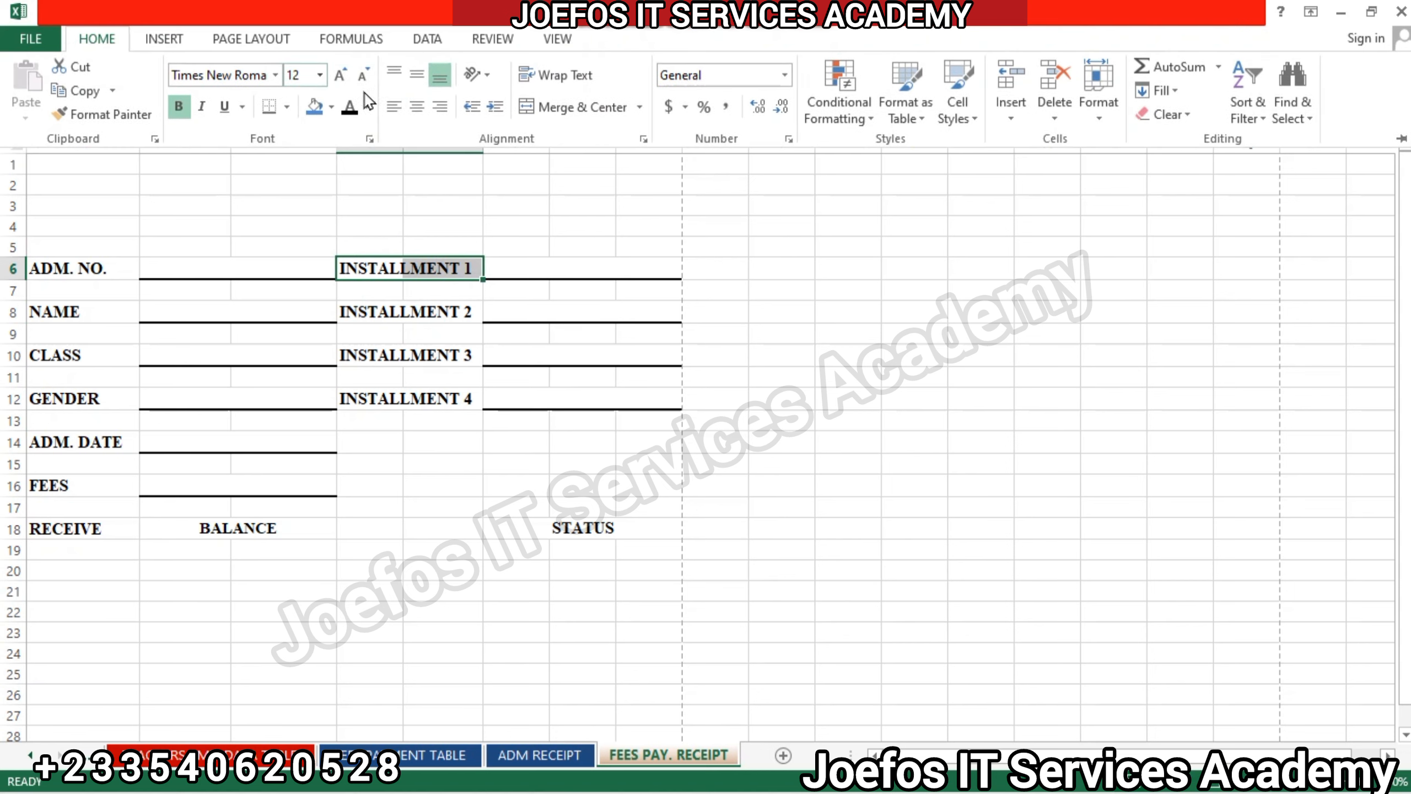
click(556, 109)
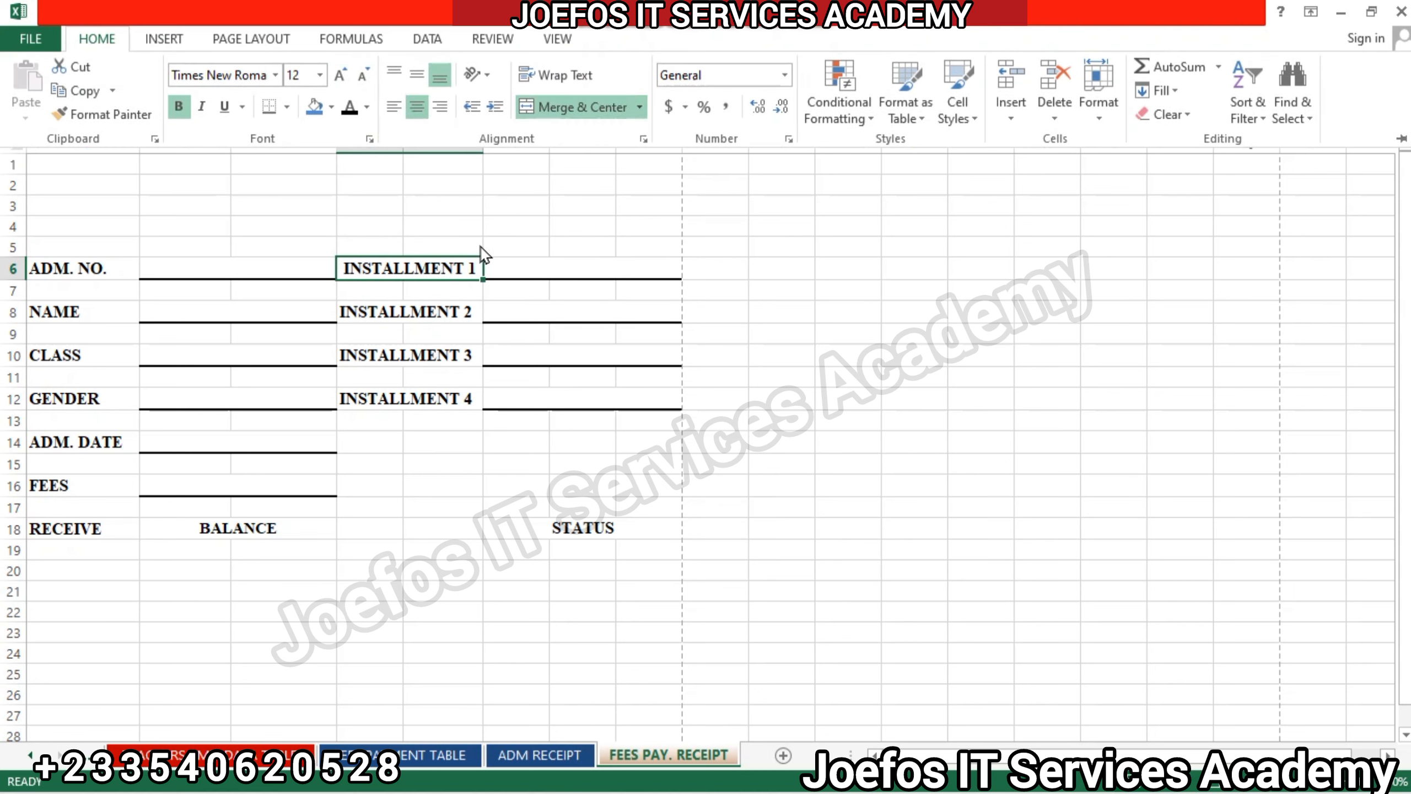
Merge and center the INSTALLMENT 2 label across D8:E8.
click(352, 303)
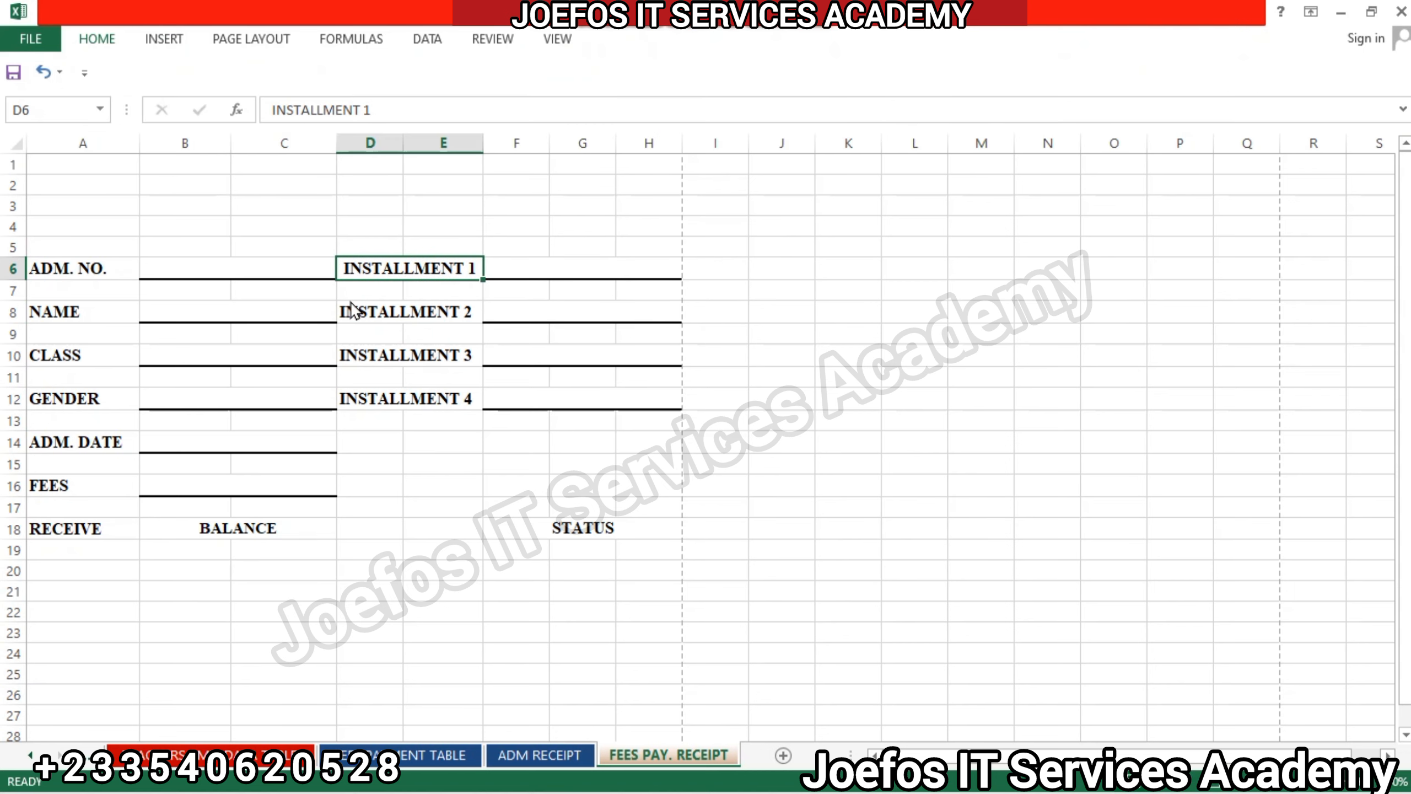
click(350, 301)
drag(371, 312, 444, 314)
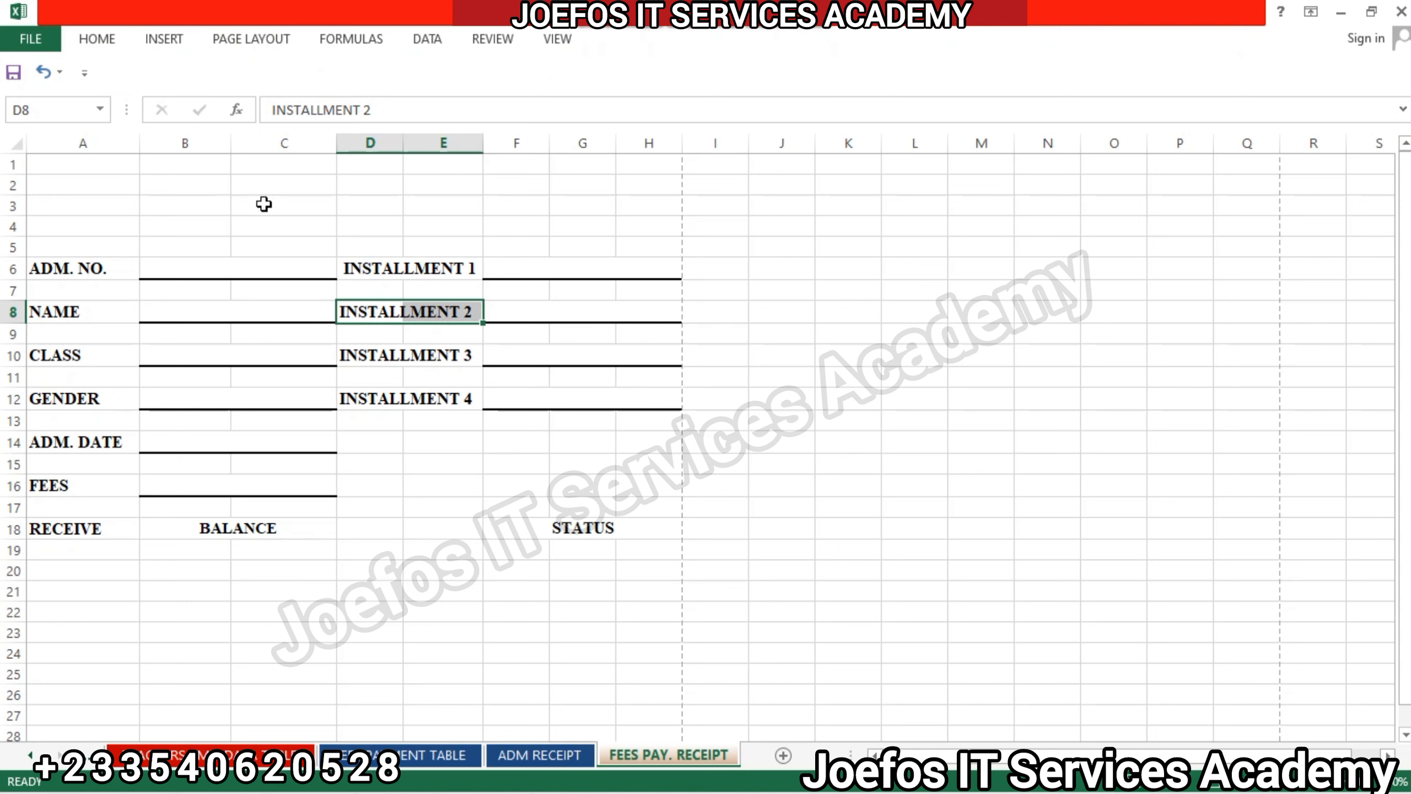
click(96, 38)
click(607, 110)
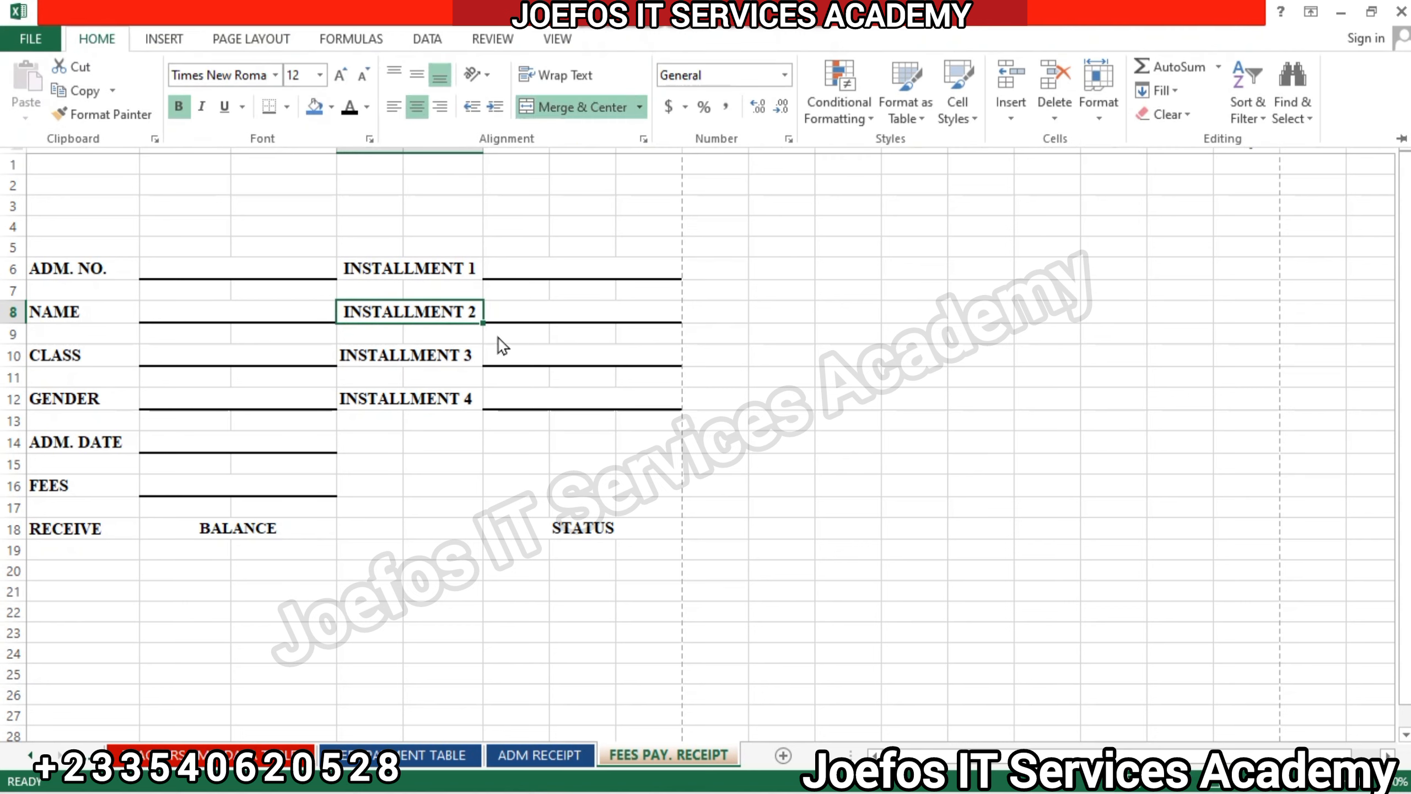
Merge and center the INSTALLMENT 3 label across D10:E10.
click(429, 348)
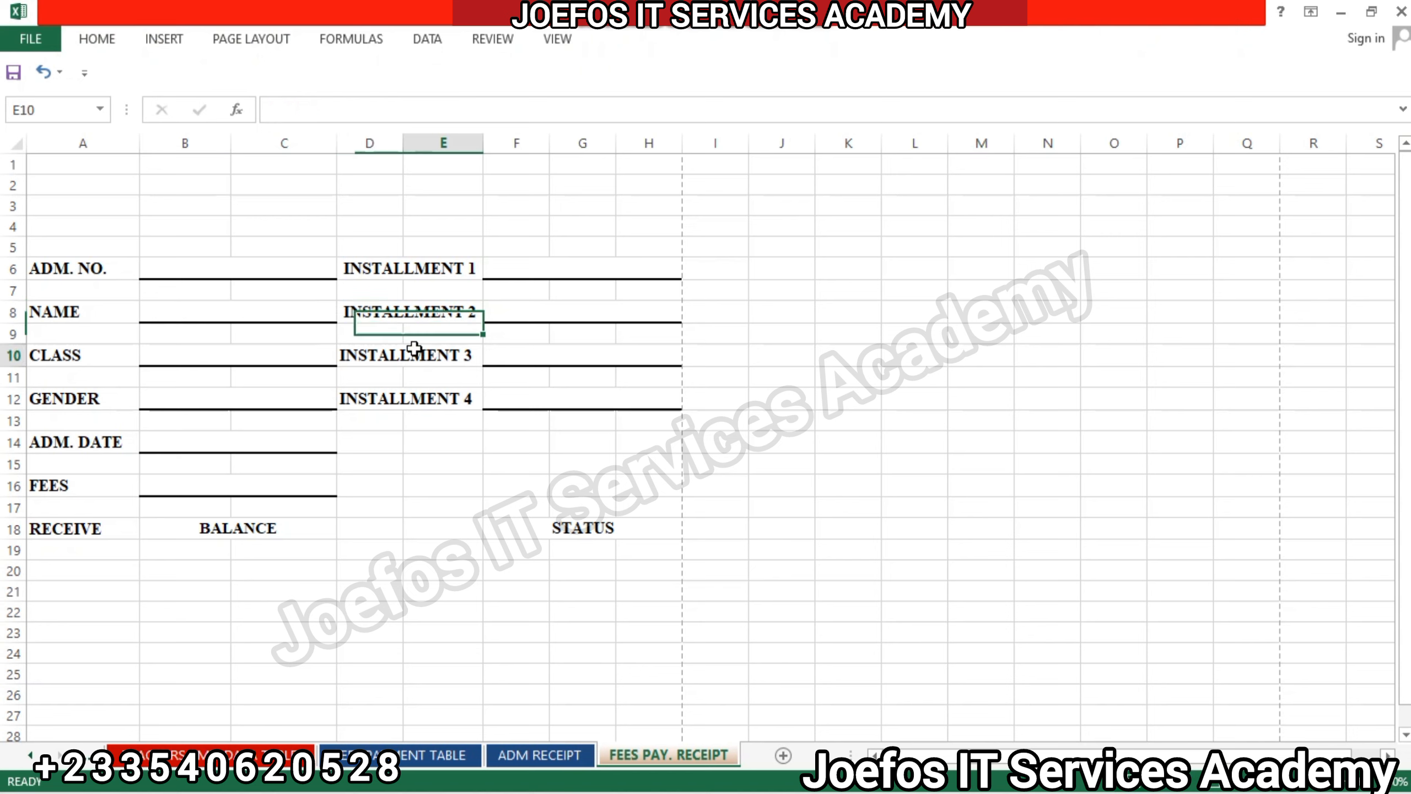
click(360, 349)
double_click(361, 348)
drag(361, 349, 431, 349)
click(399, 466)
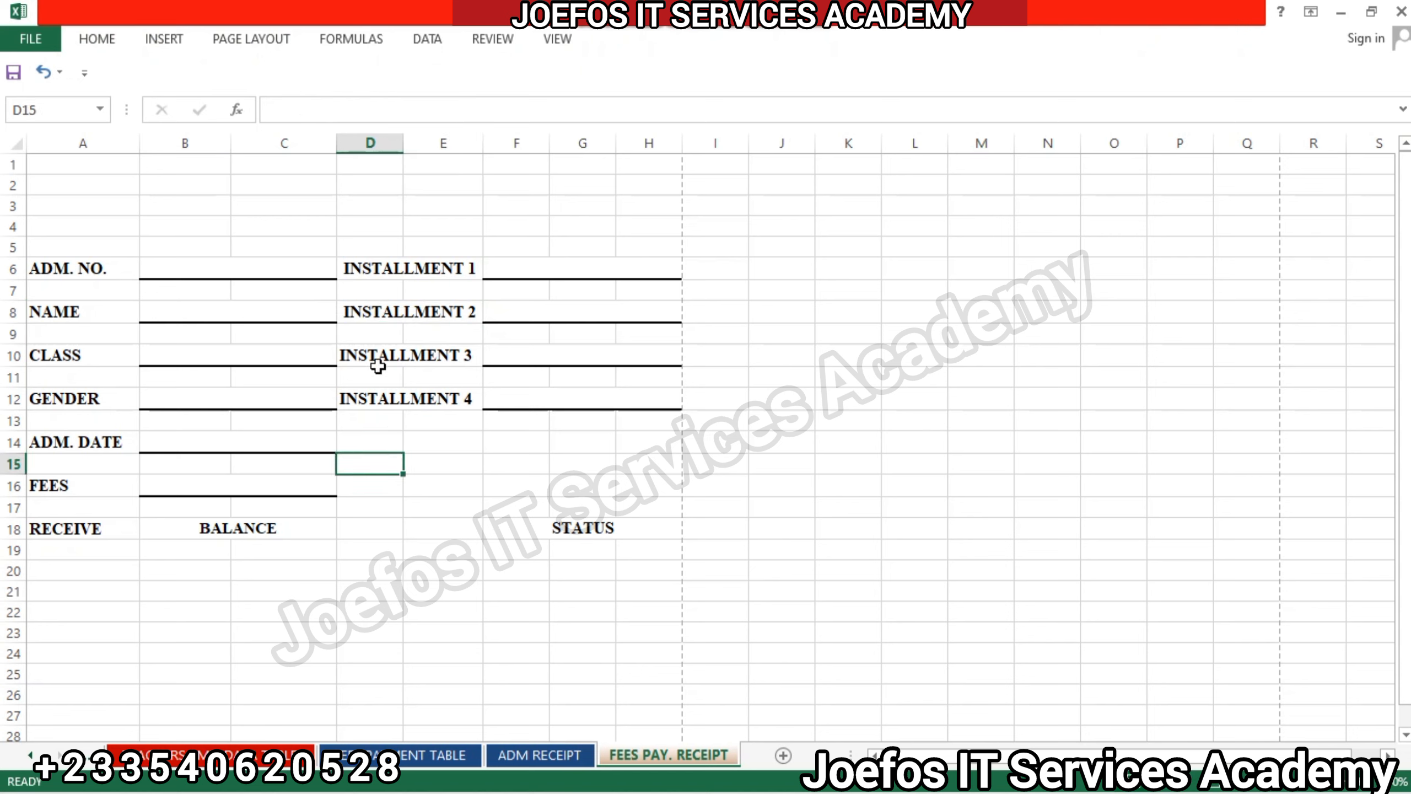
double_click(359, 351)
drag(358, 351, 430, 353)
click(400, 462)
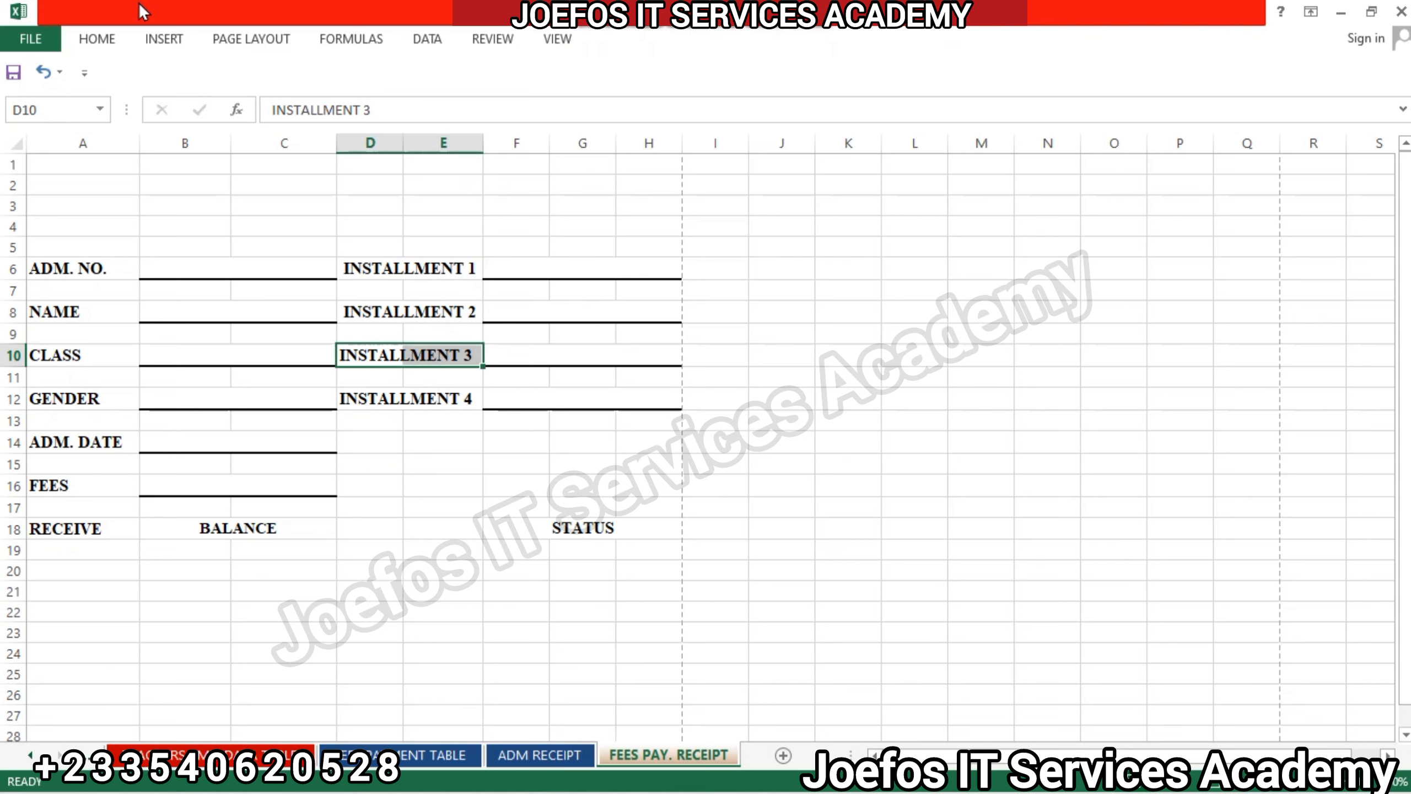
click(98, 39)
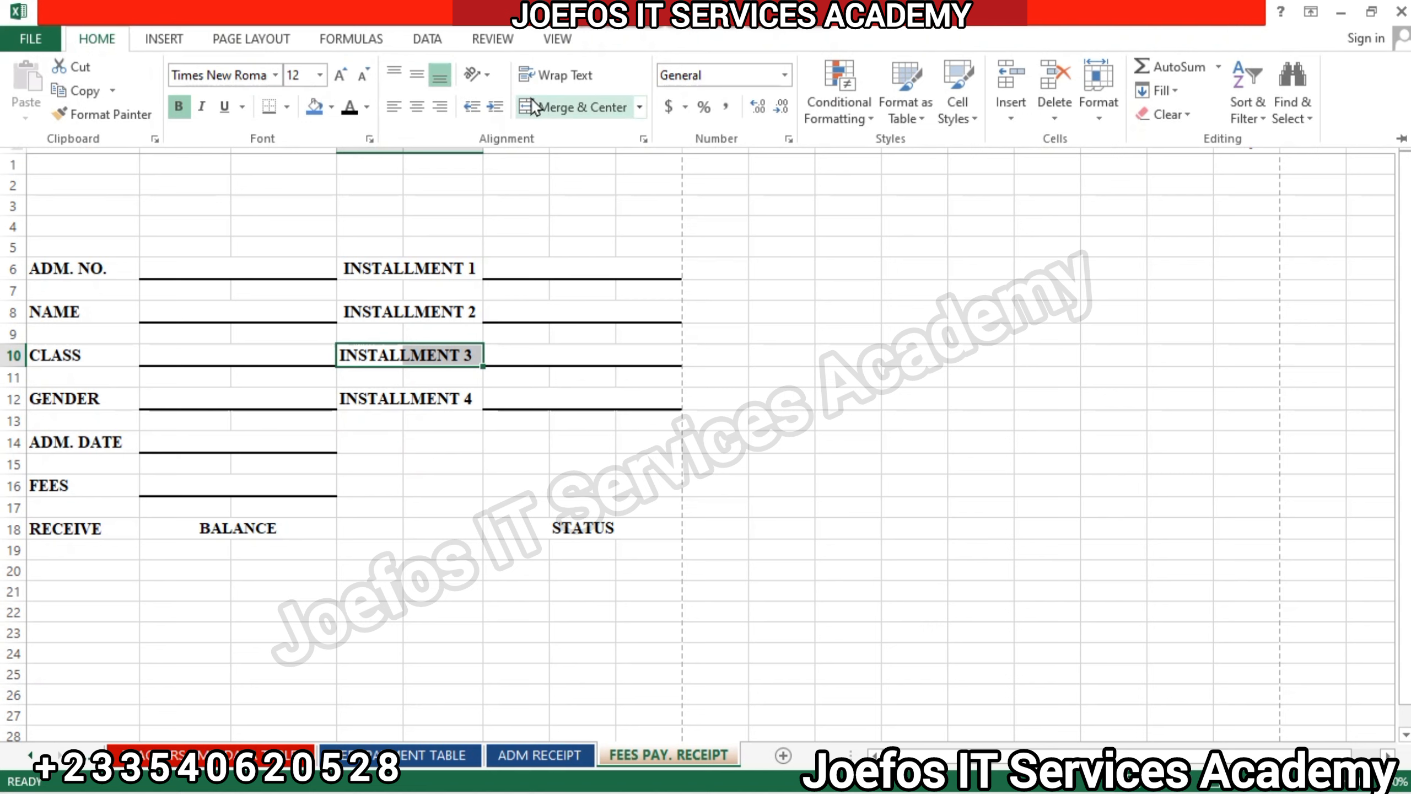
click(578, 107)
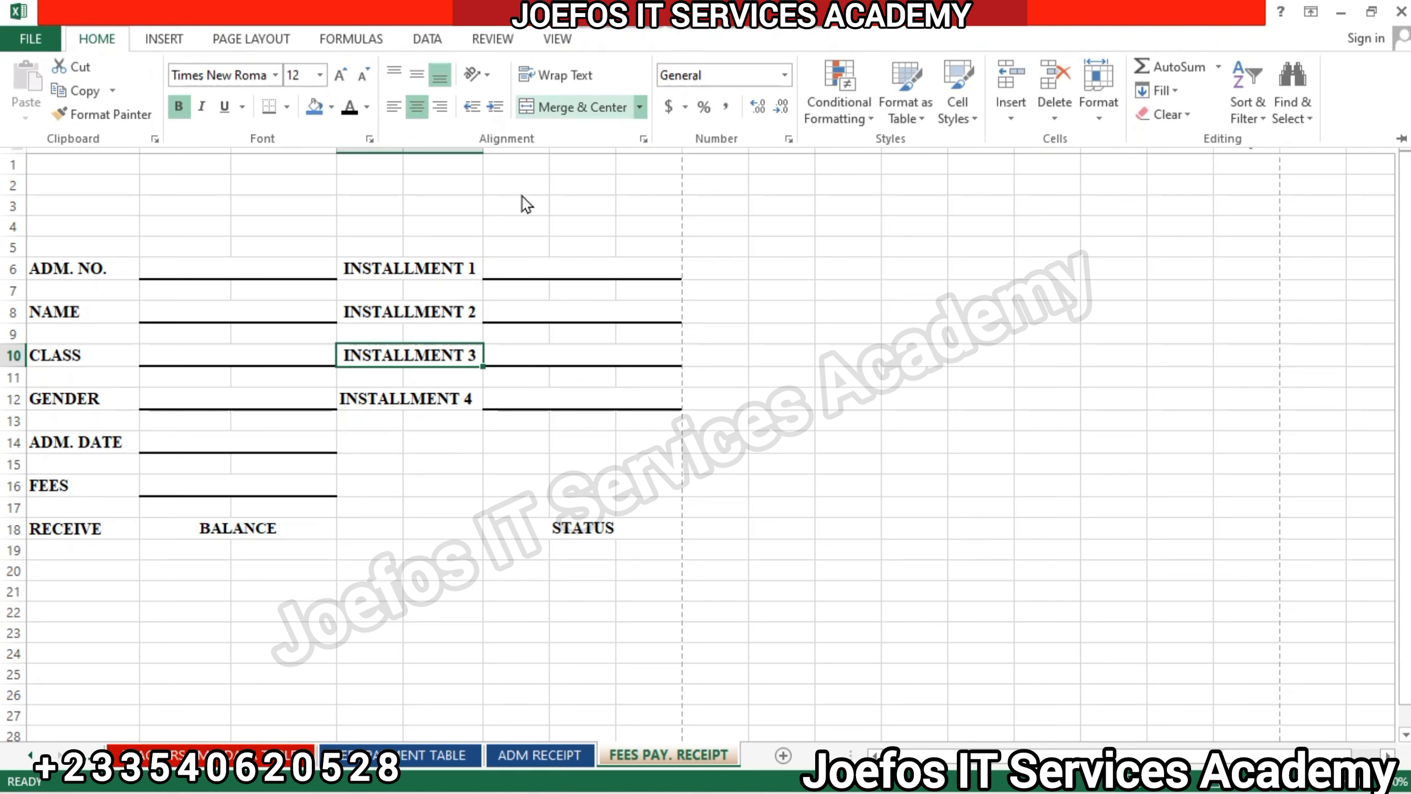
Merge and center the INSTALLMENT 4 label across D12:E12.
click(395, 392)
drag(396, 392, 447, 394)
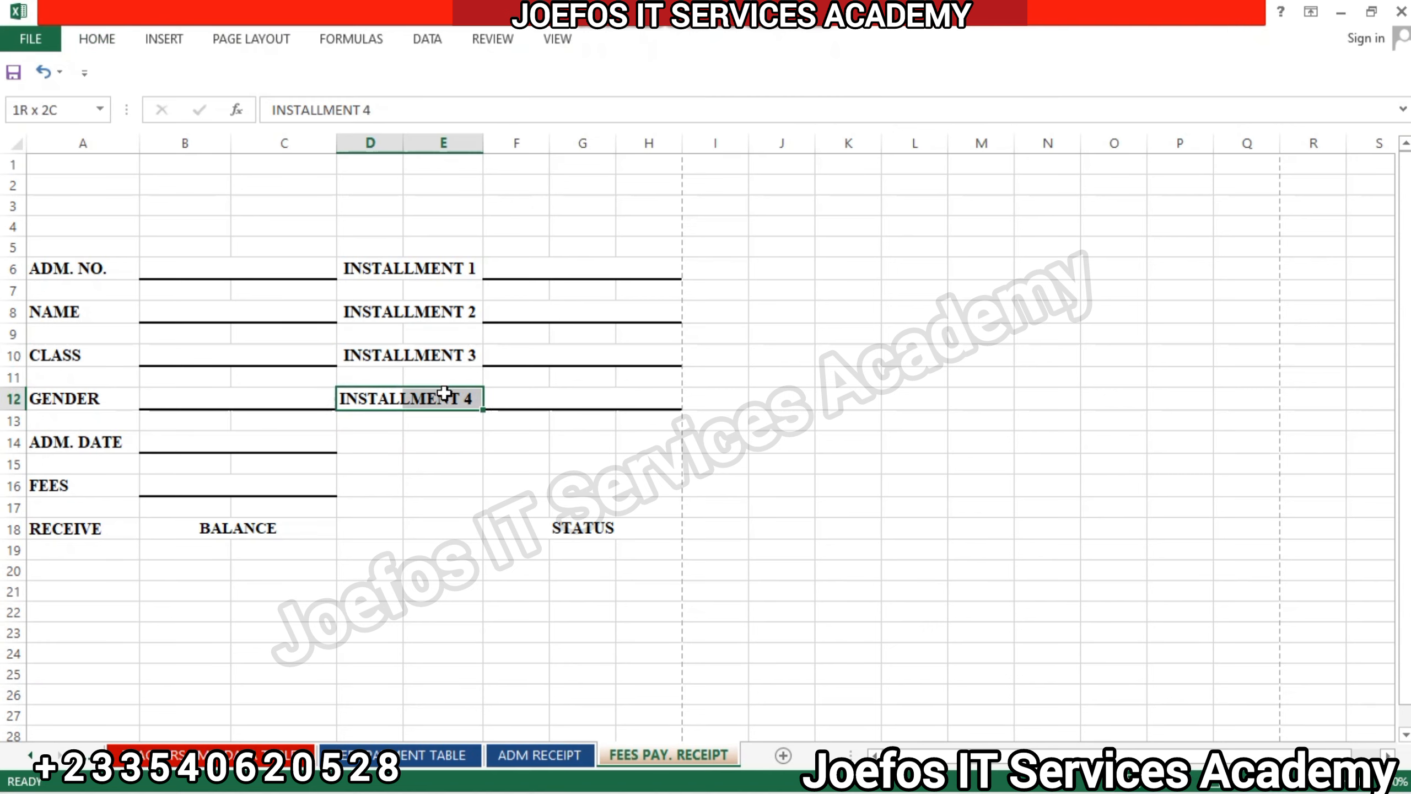
click(111, 40)
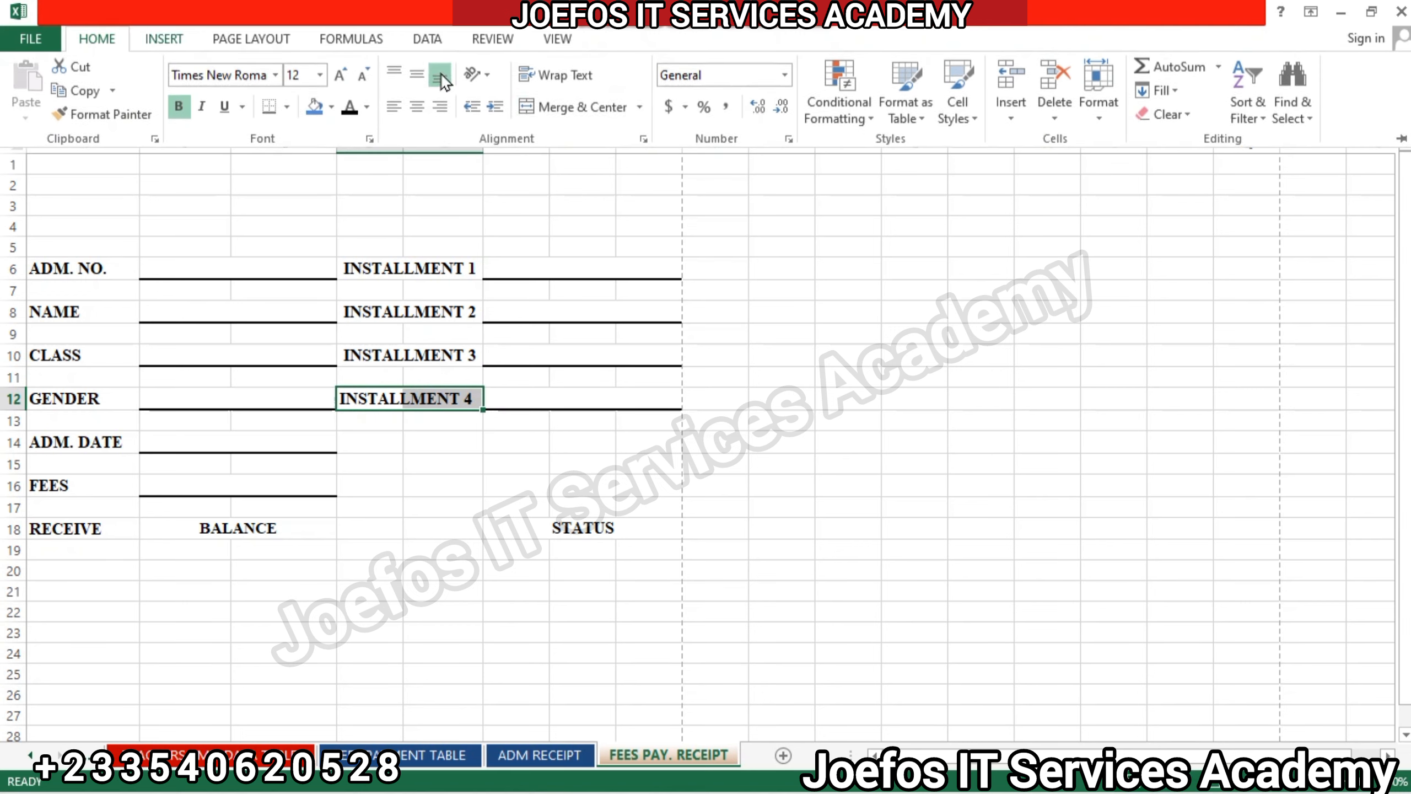
click(568, 112)
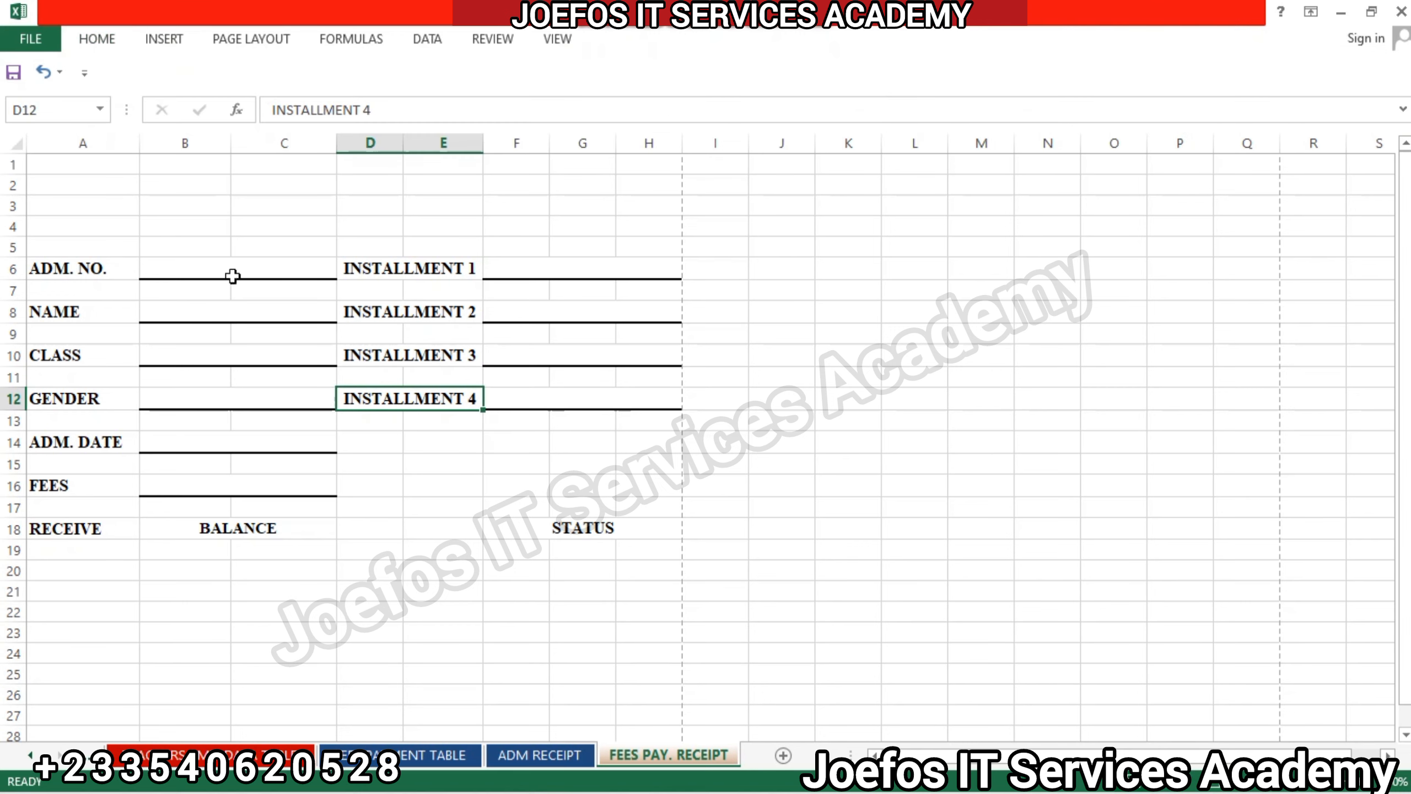
Apply a Thick Box Border to the labels ADM. NO. through RECEIVE in column A, BALANCE, INSTALLMENT 1 through INSTALLMENT 4, and STATUS.
click(84, 265)
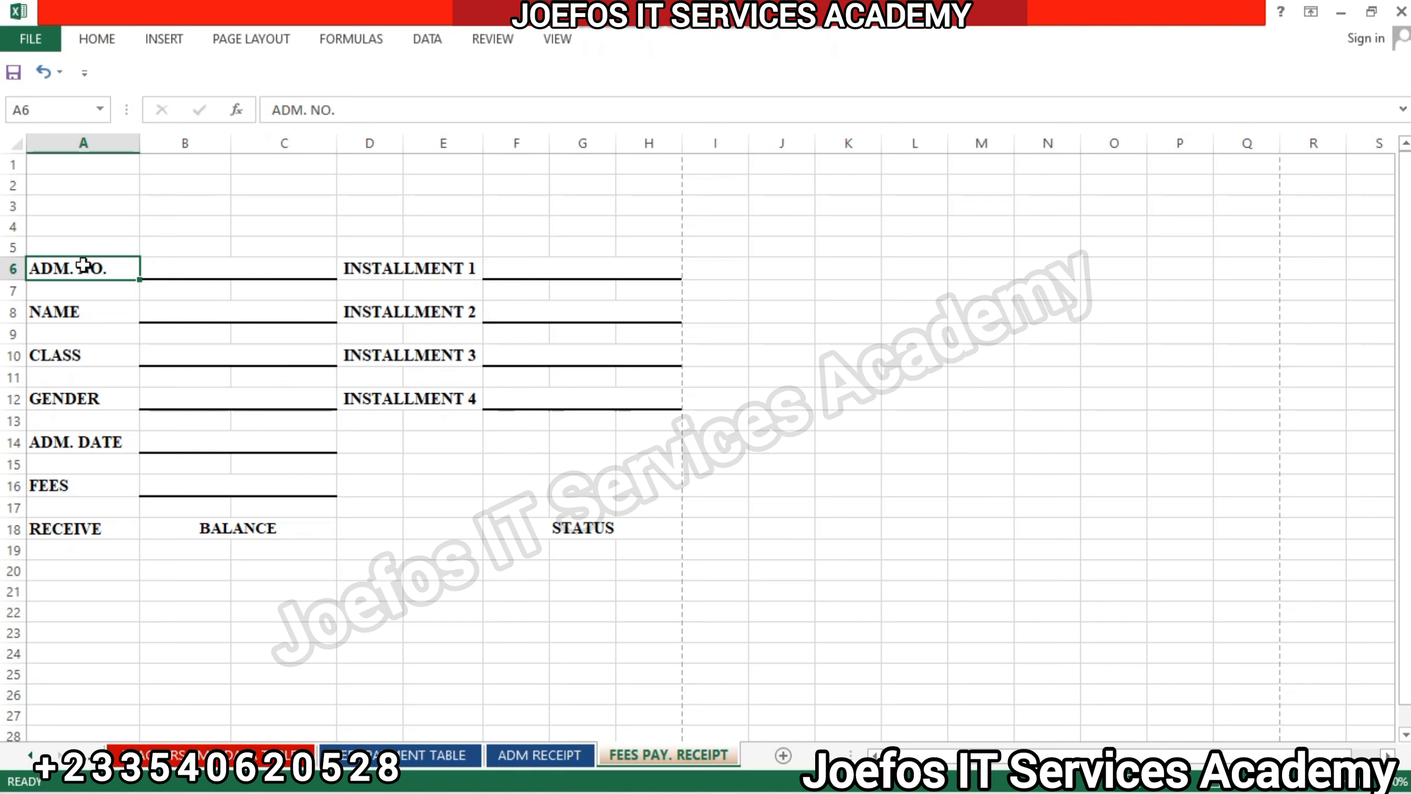
ctrl+click(79, 313)
ctrl+click(78, 356)
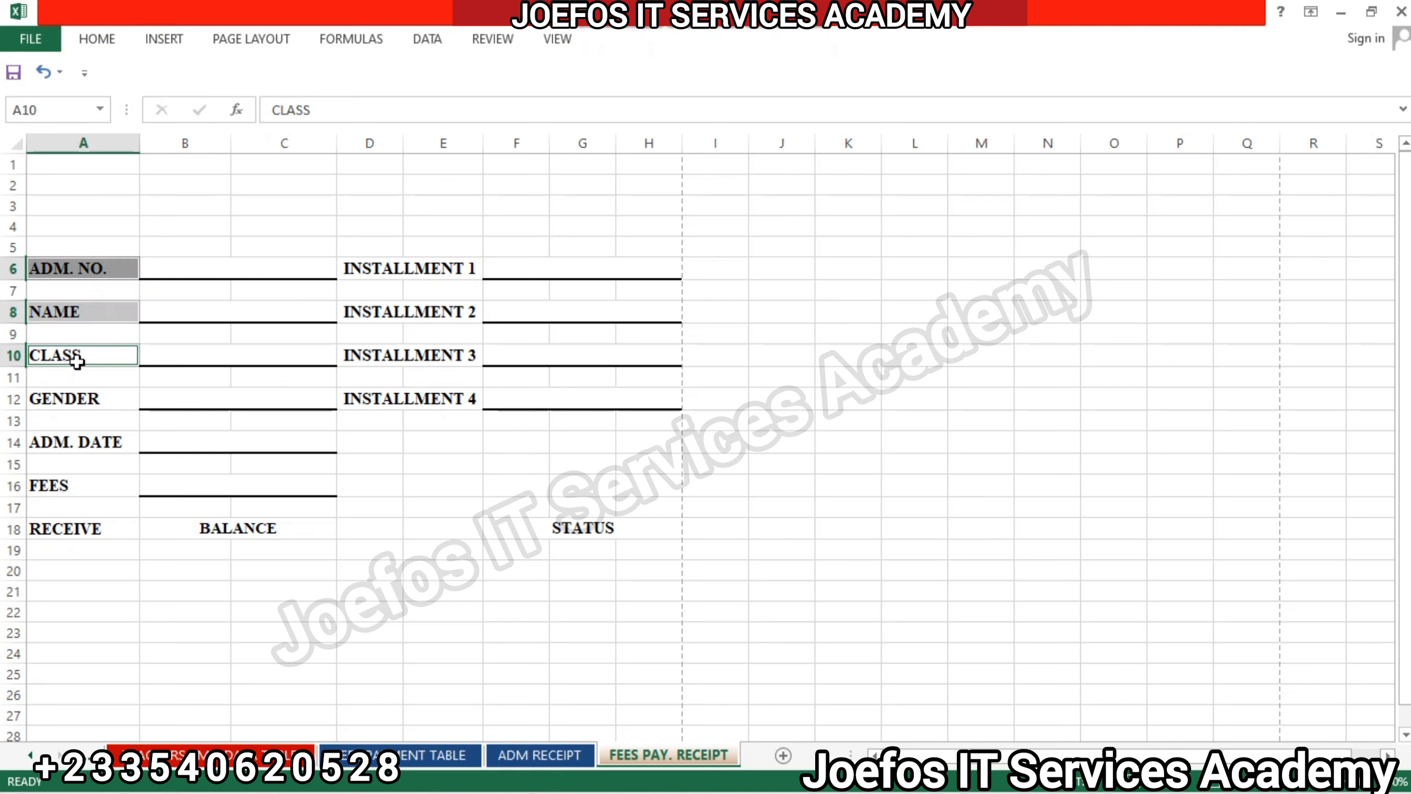
ctrl+click(78, 396)
ctrl+click(79, 442)
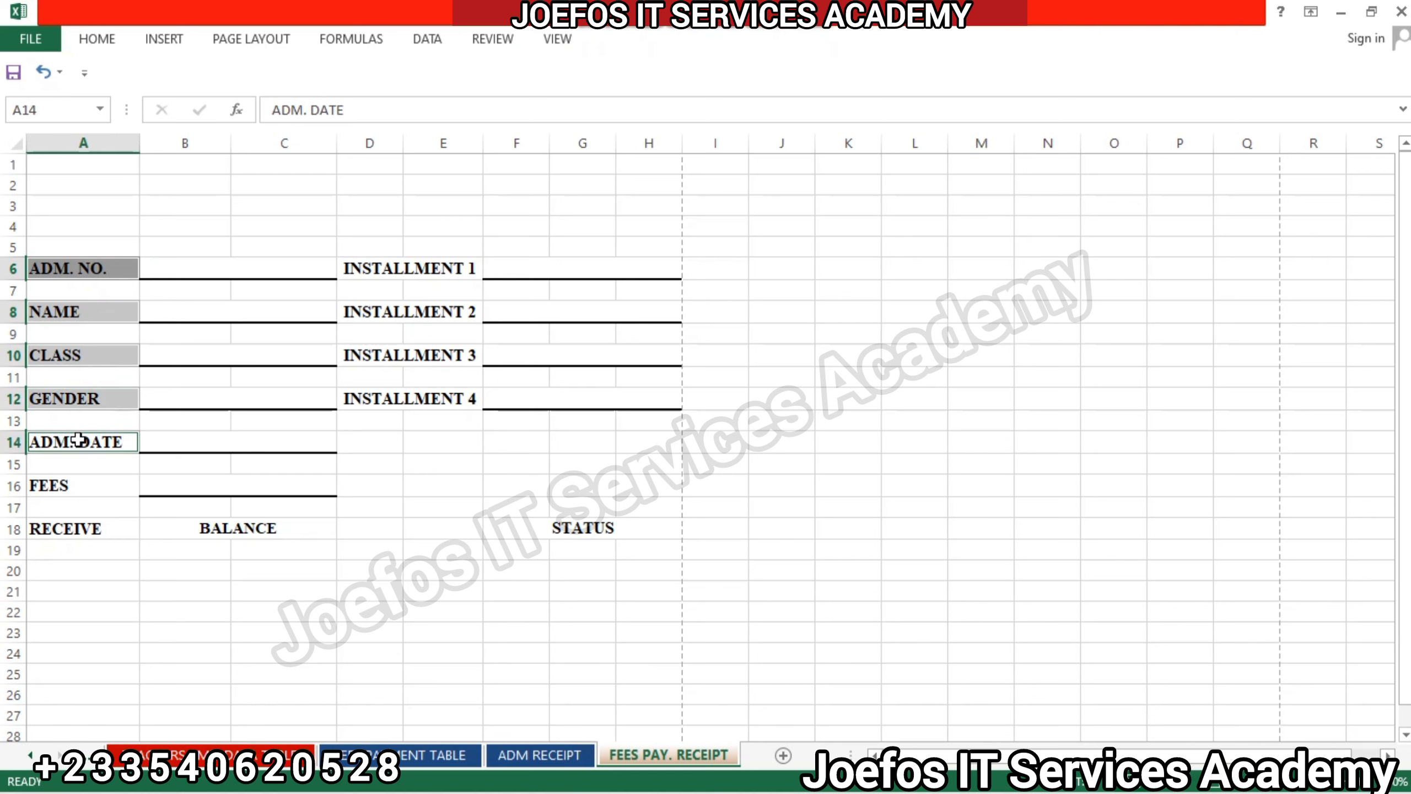
ctrl+click(68, 484)
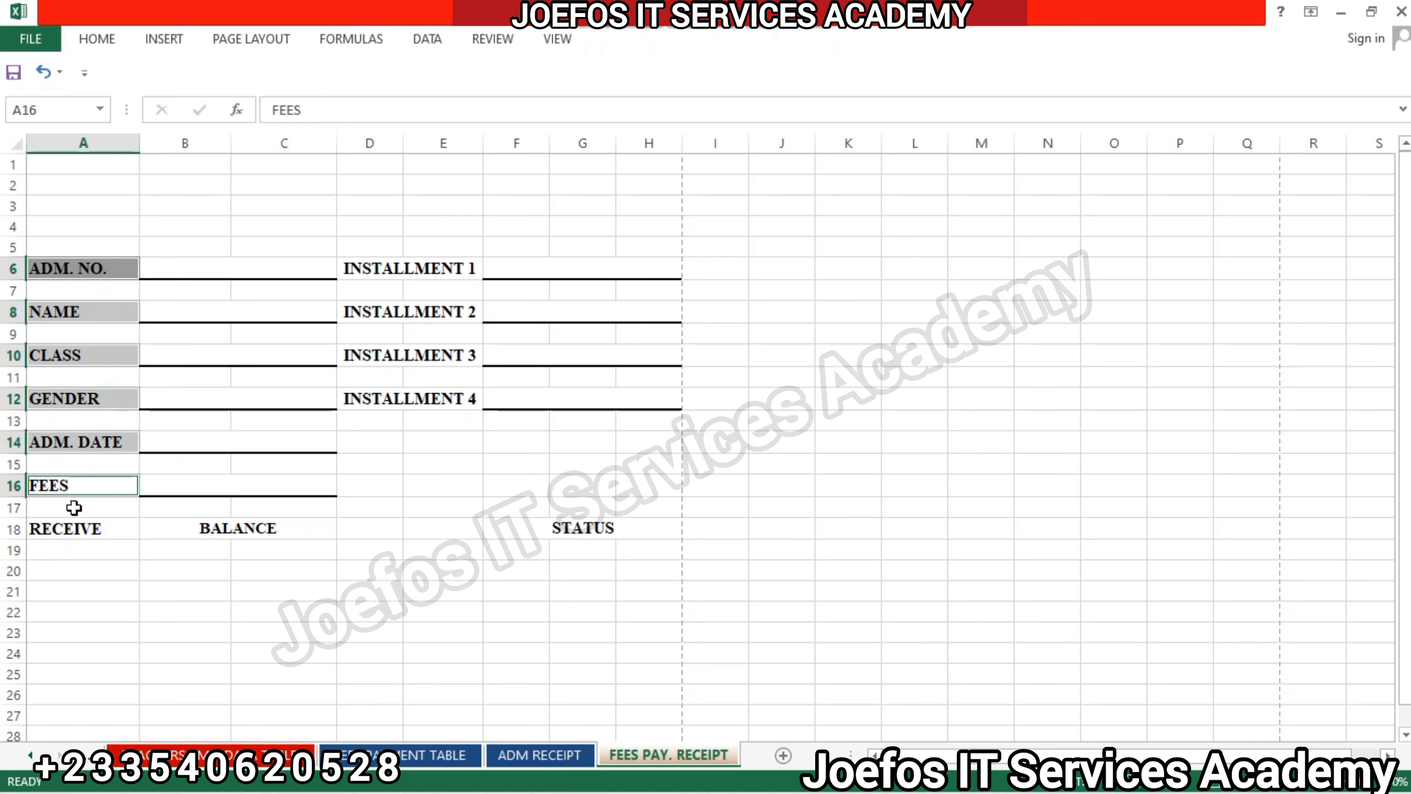
ctrl+click(81, 528)
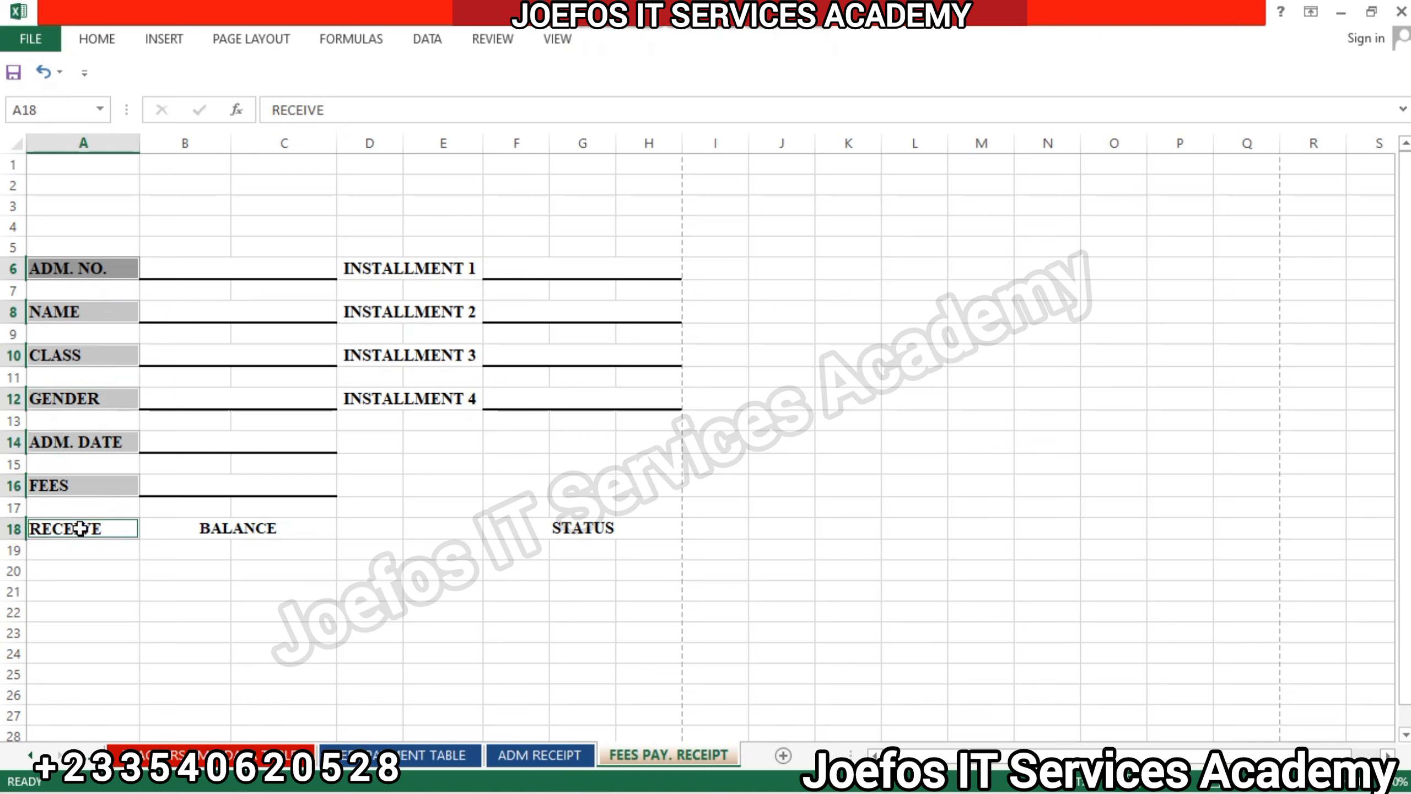
ctrl+click(200, 527)
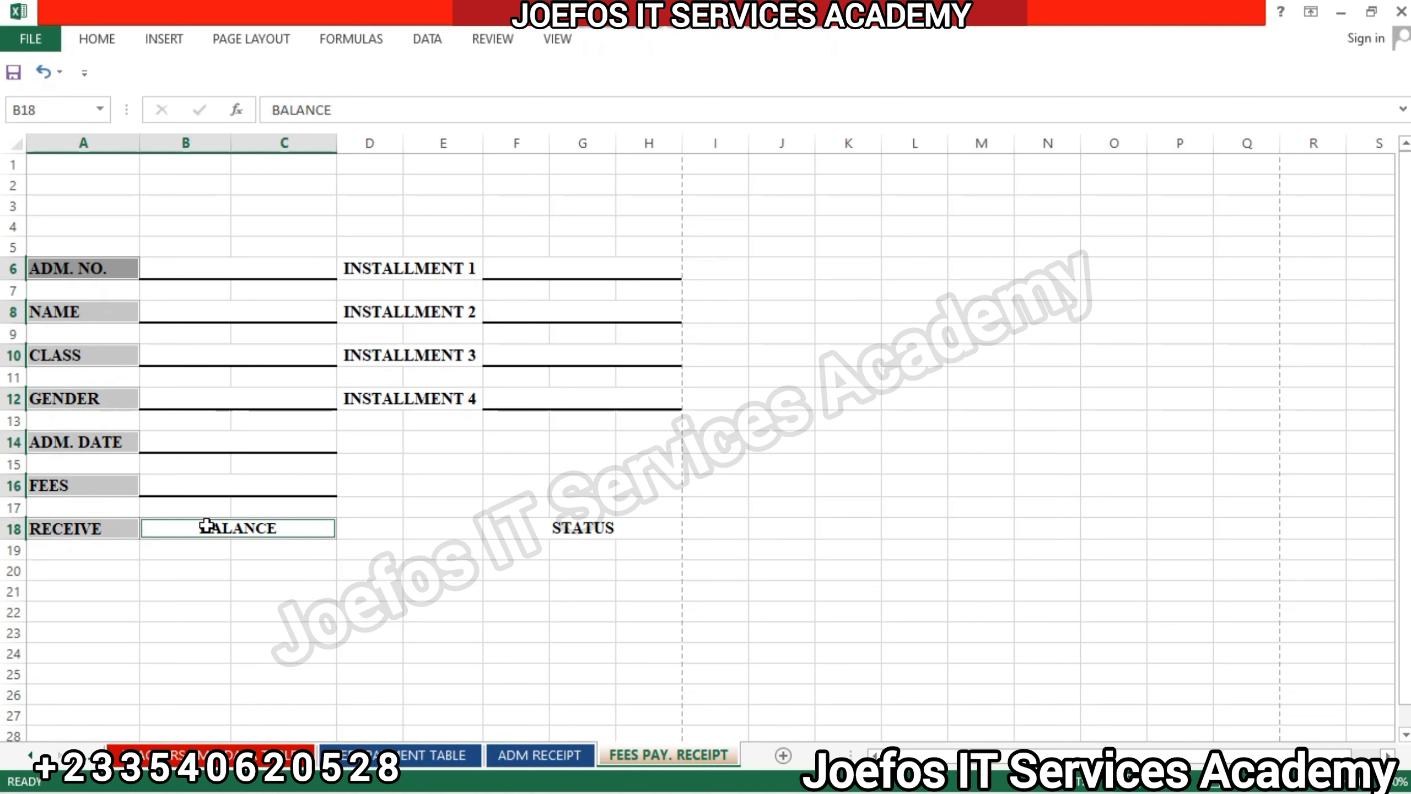
ctrl+click(424, 404)
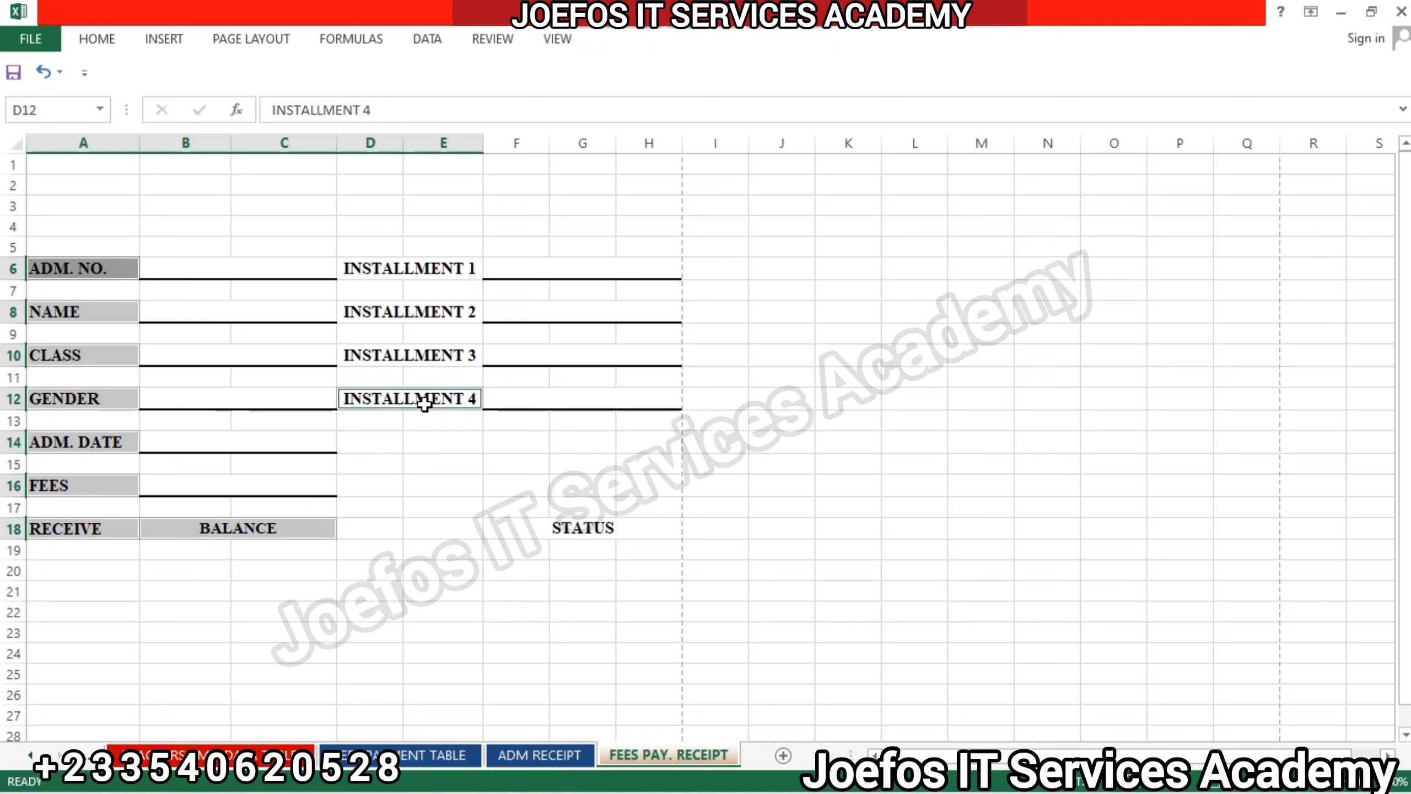
ctrl+click(423, 360)
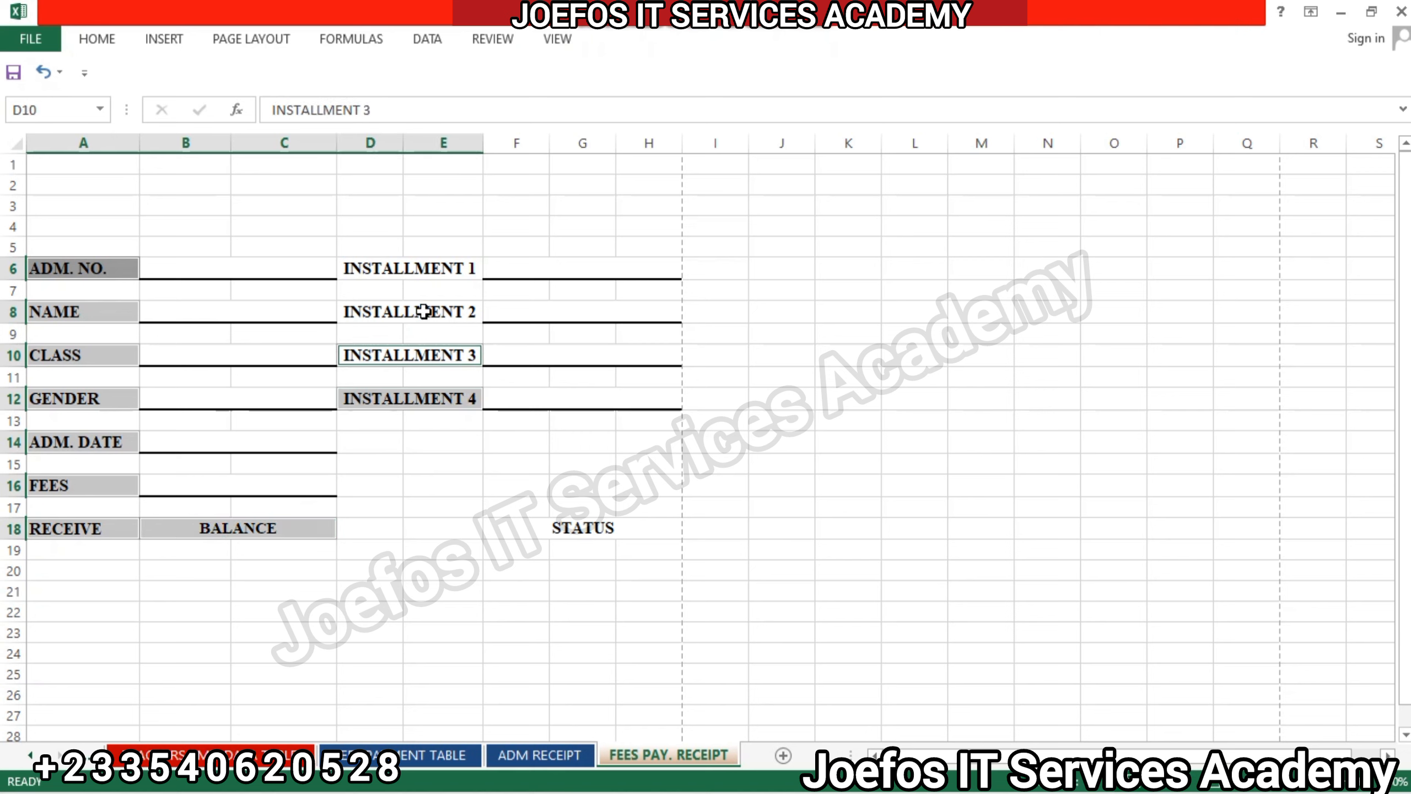
ctrl+click(424, 312)
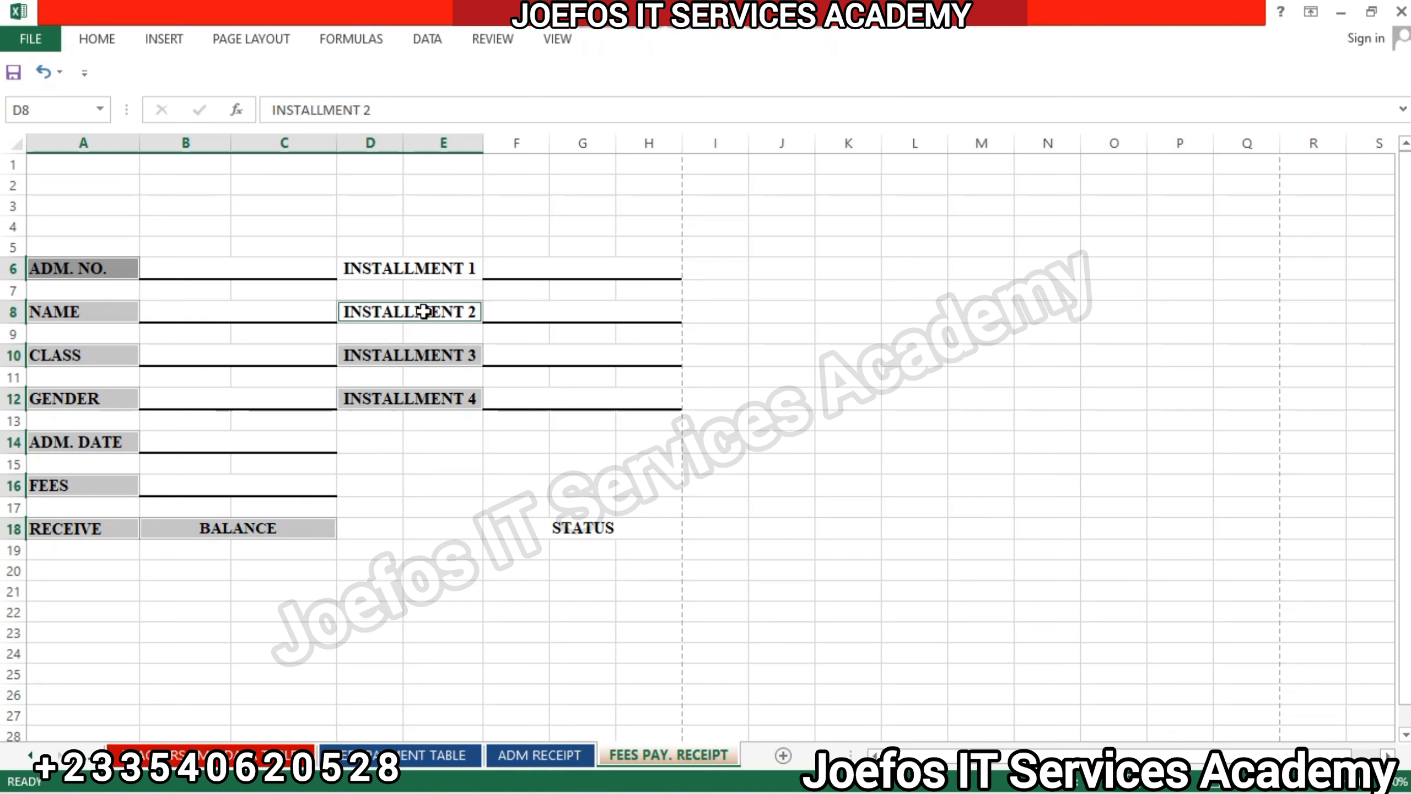
ctrl+click(428, 269)
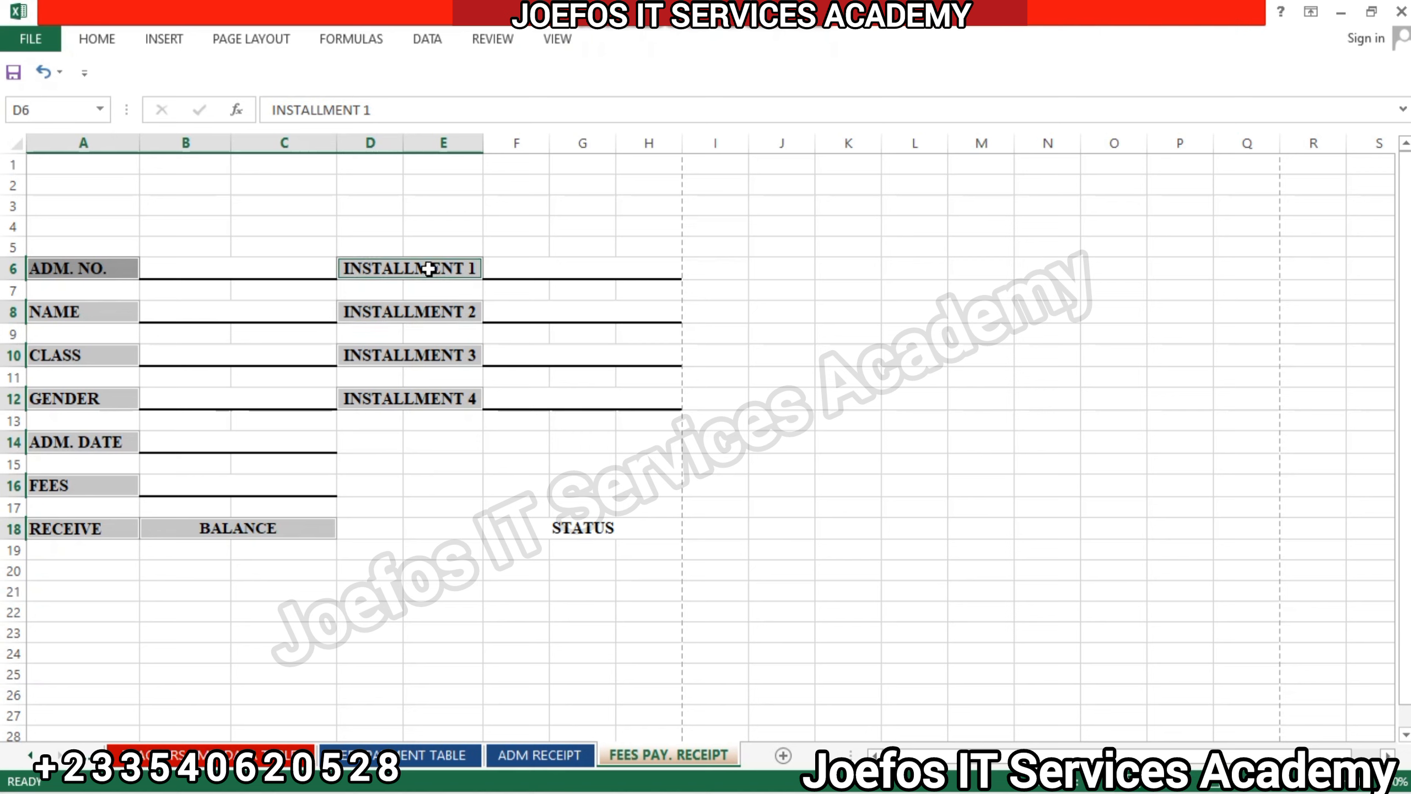
click(594, 530)
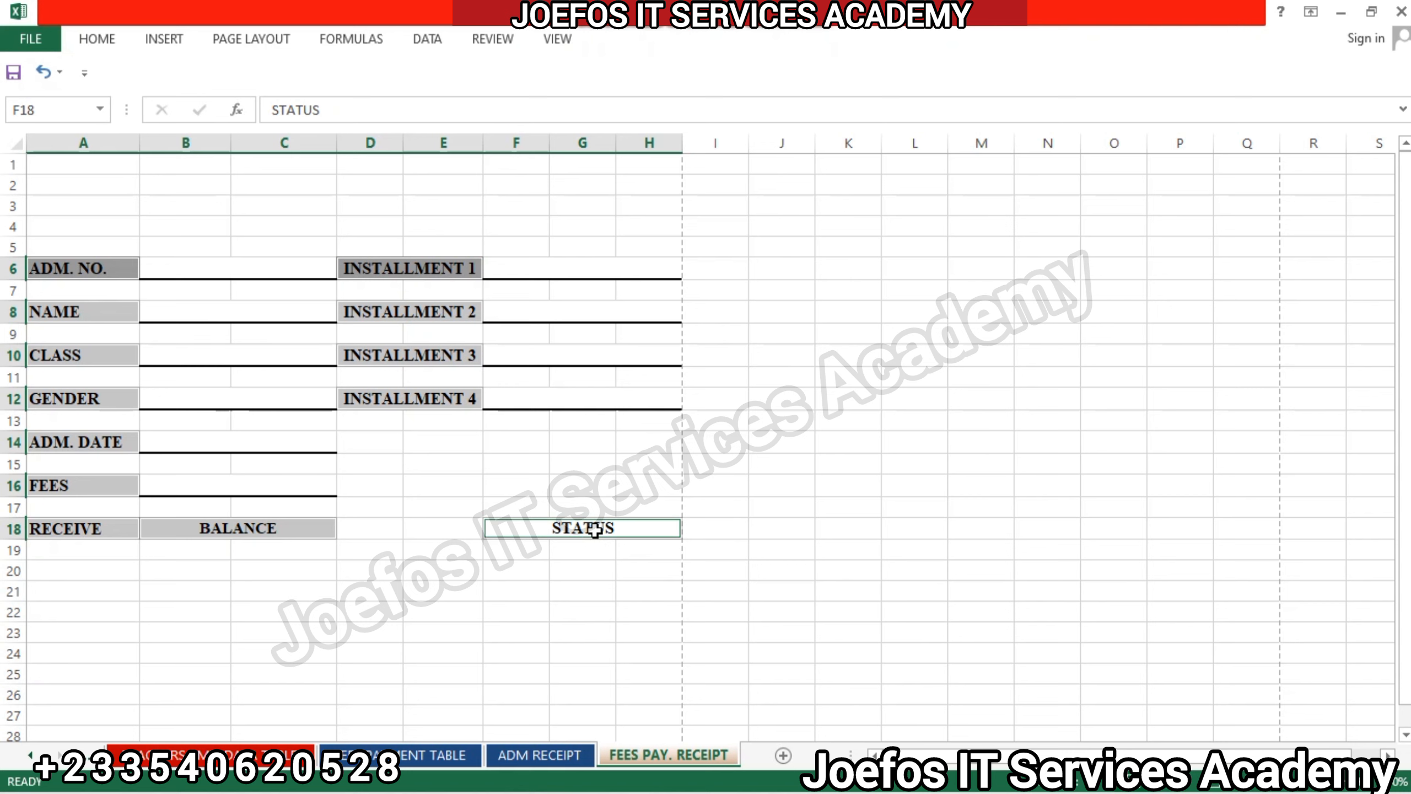
click(97, 41)
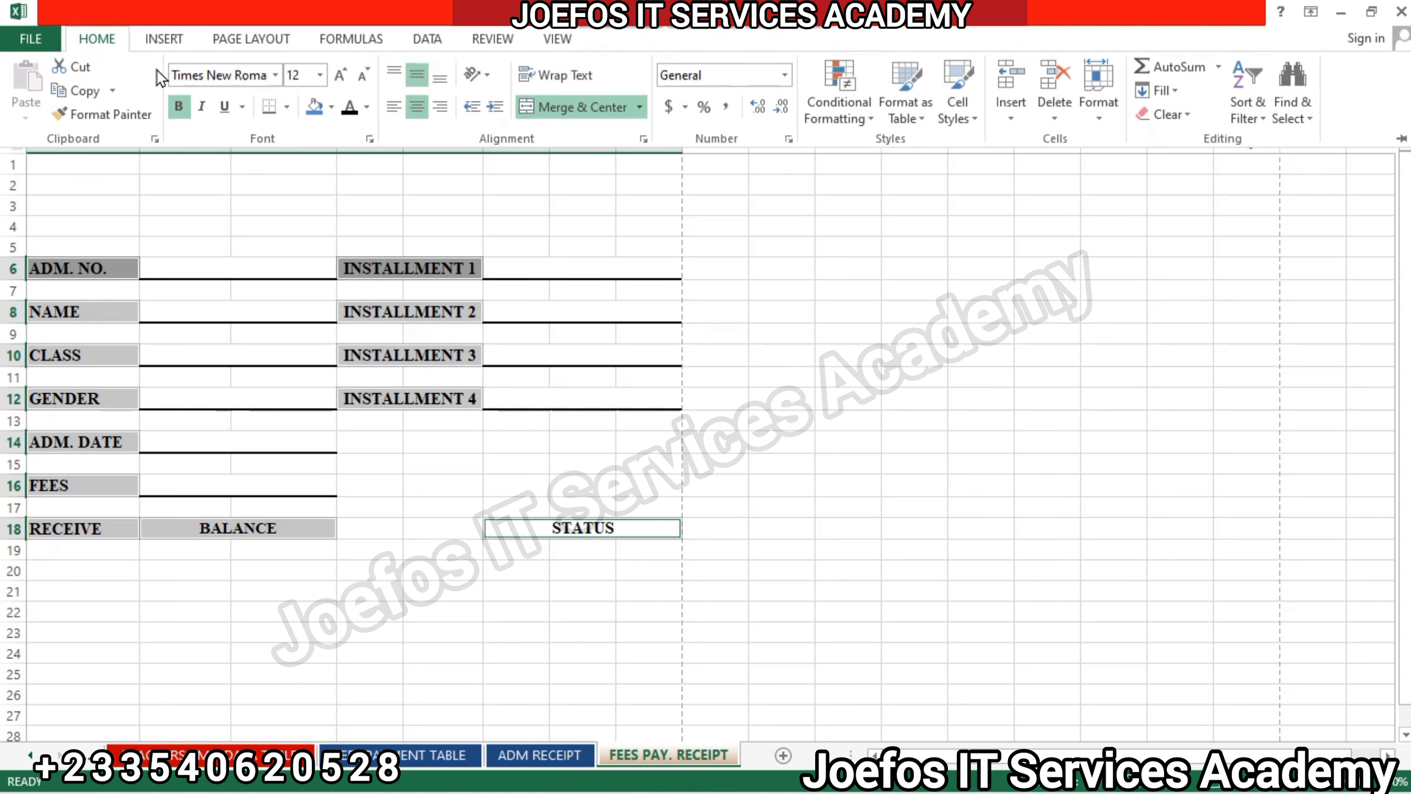
click(288, 107)
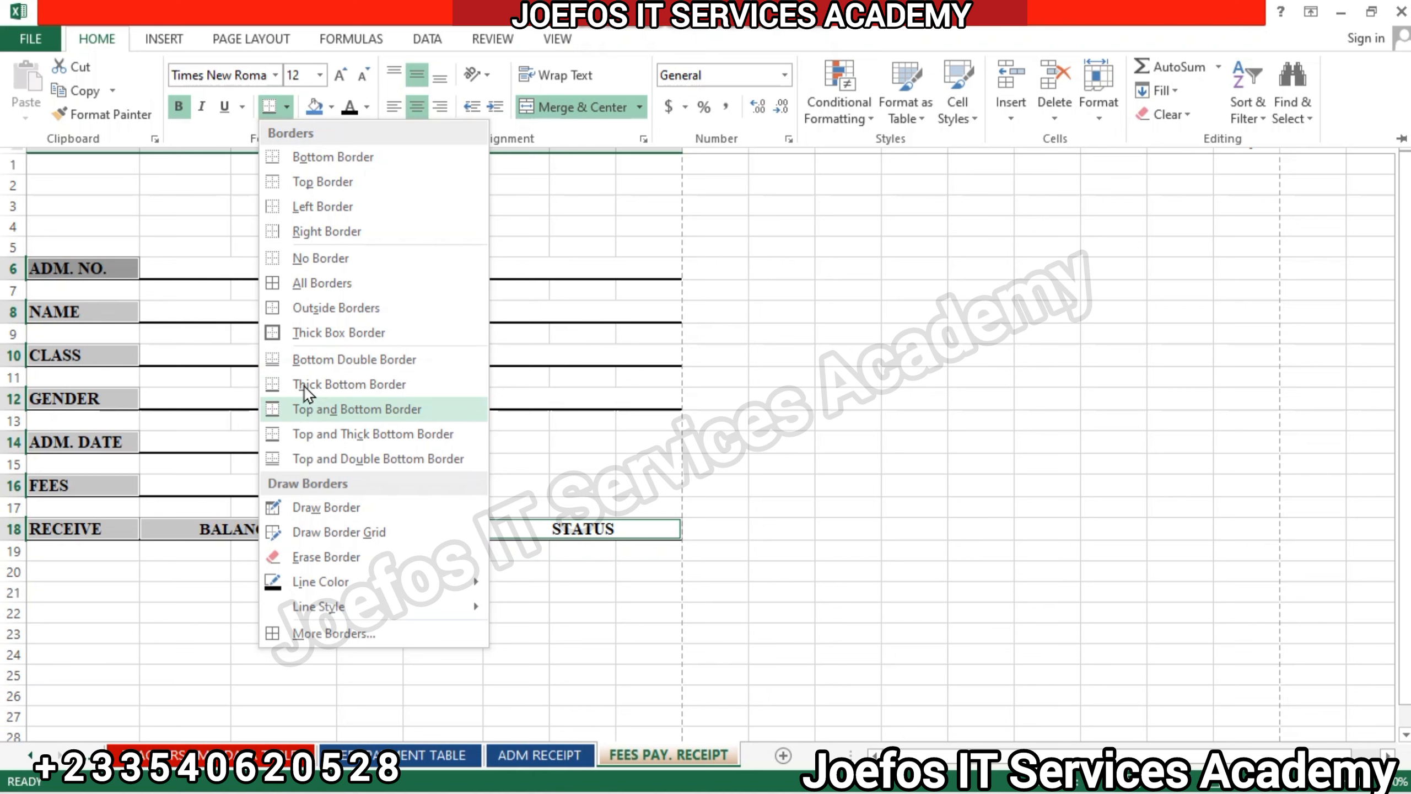
click(317, 333)
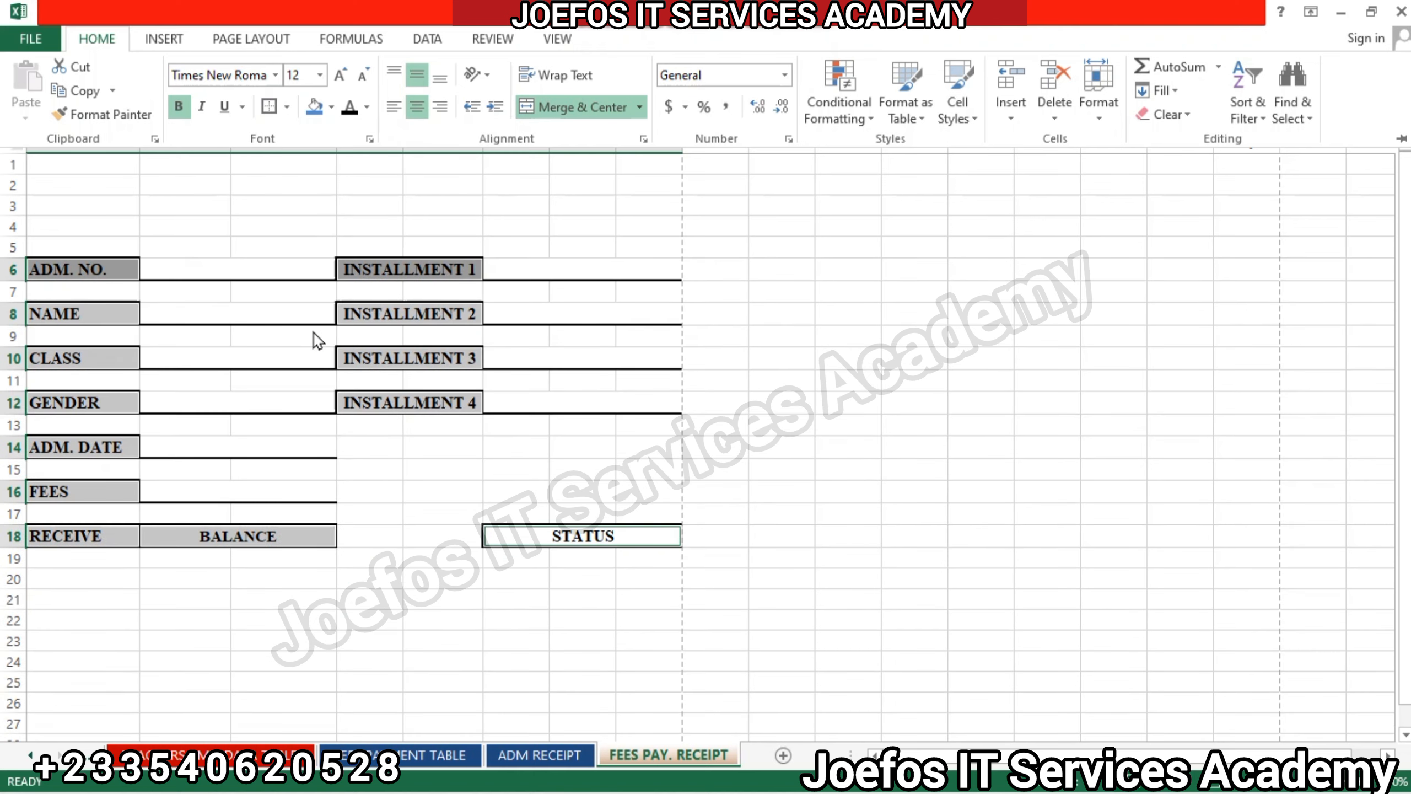
click(447, 481)
click(442, 469)
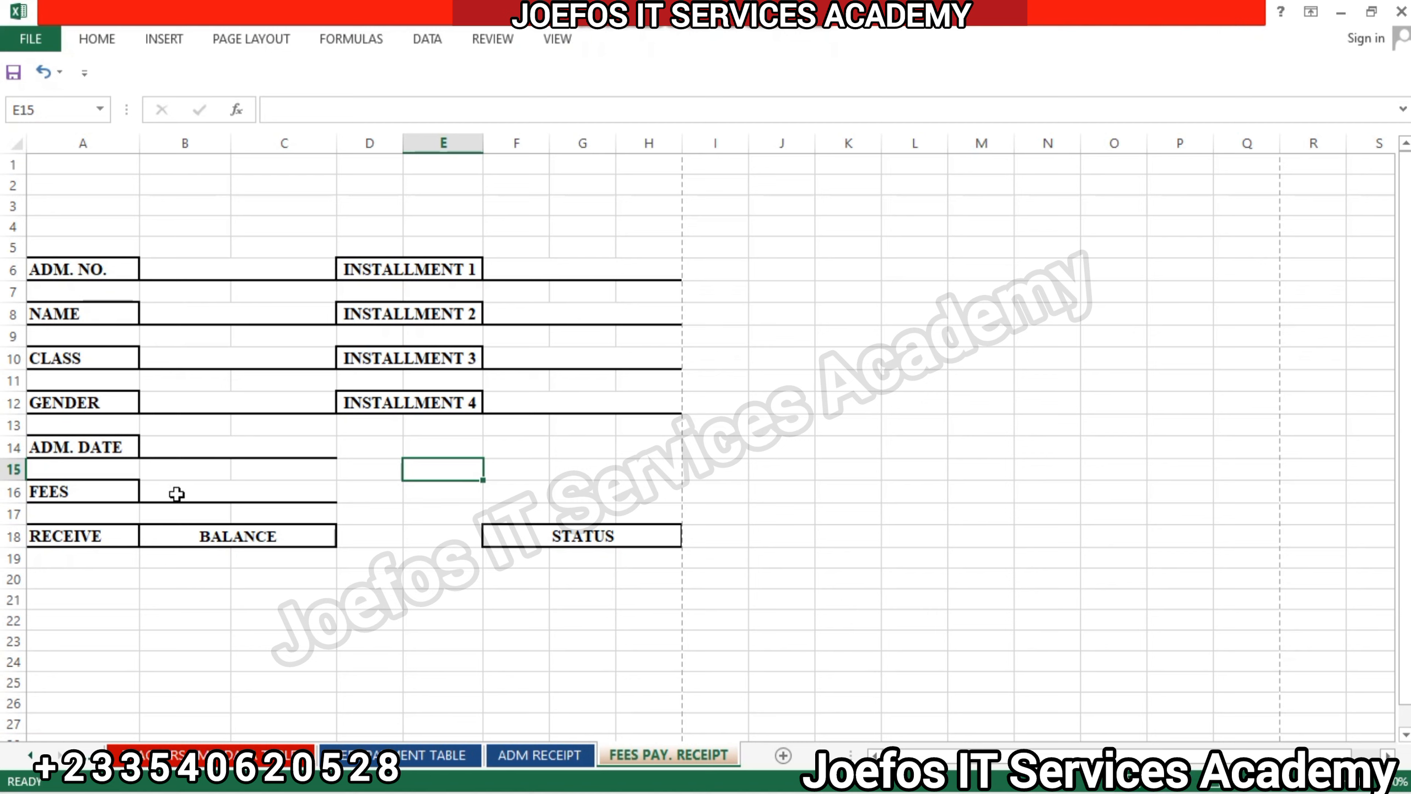
Check the print preview of the fees payment receipt sheet and return to the worksheet.
click(710, 493)
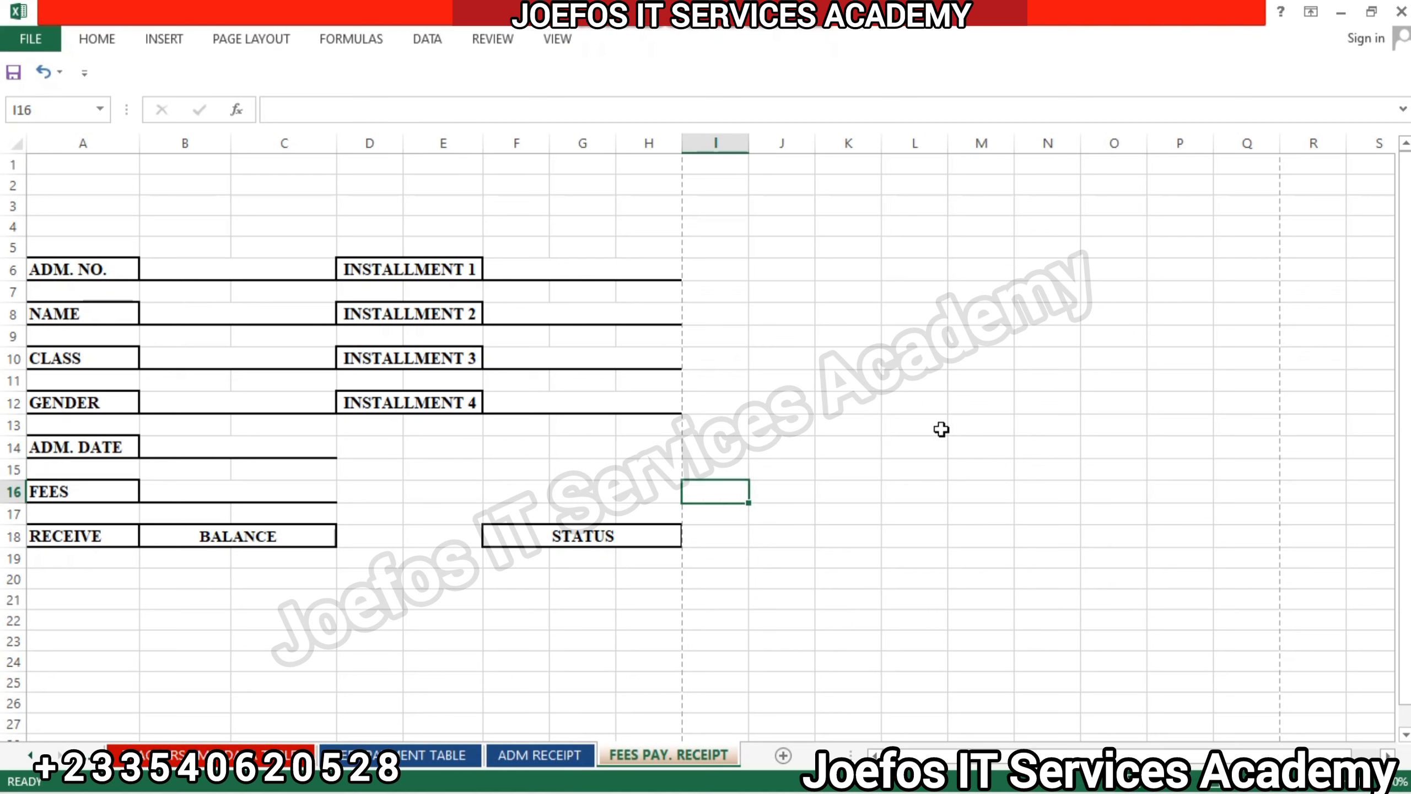
key(ctrl+p)
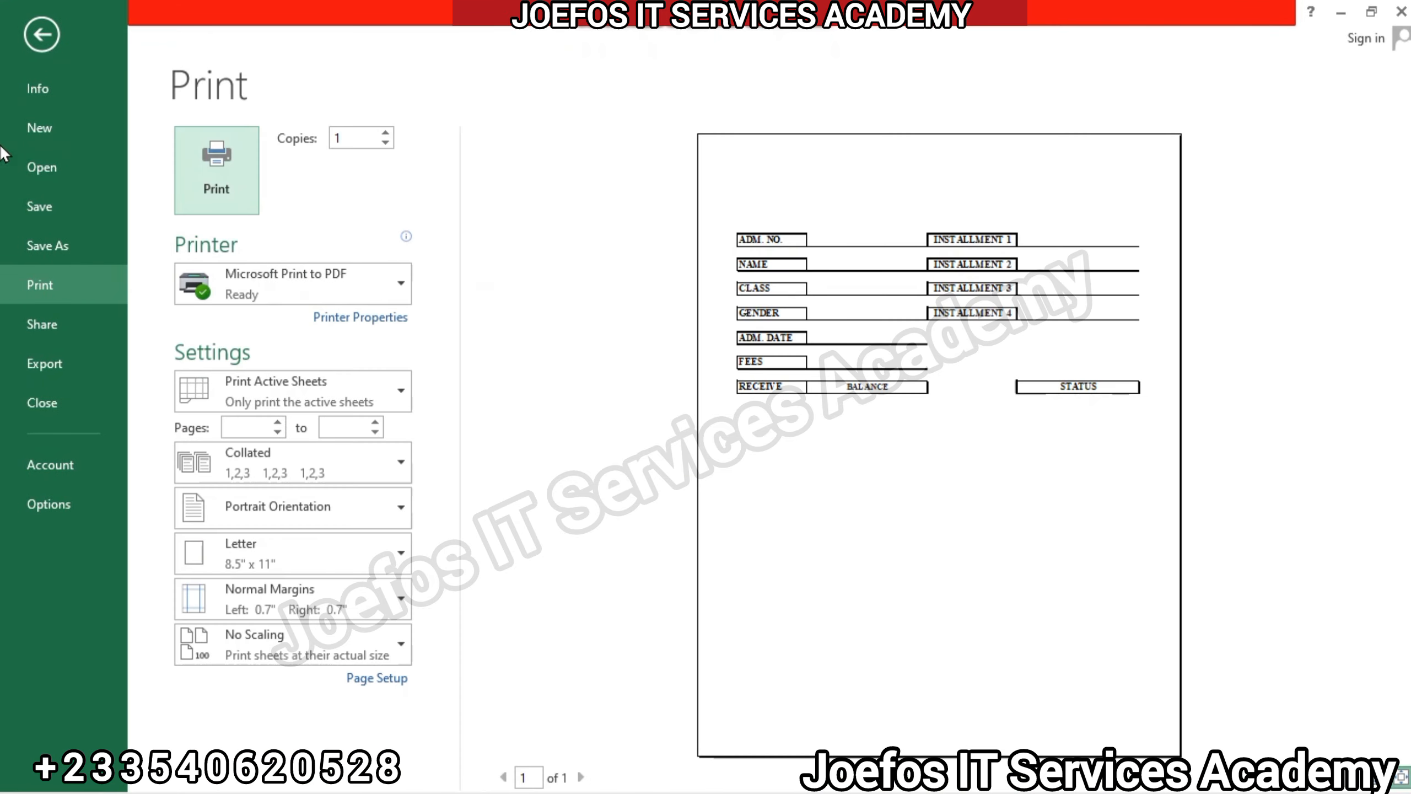
click(38, 36)
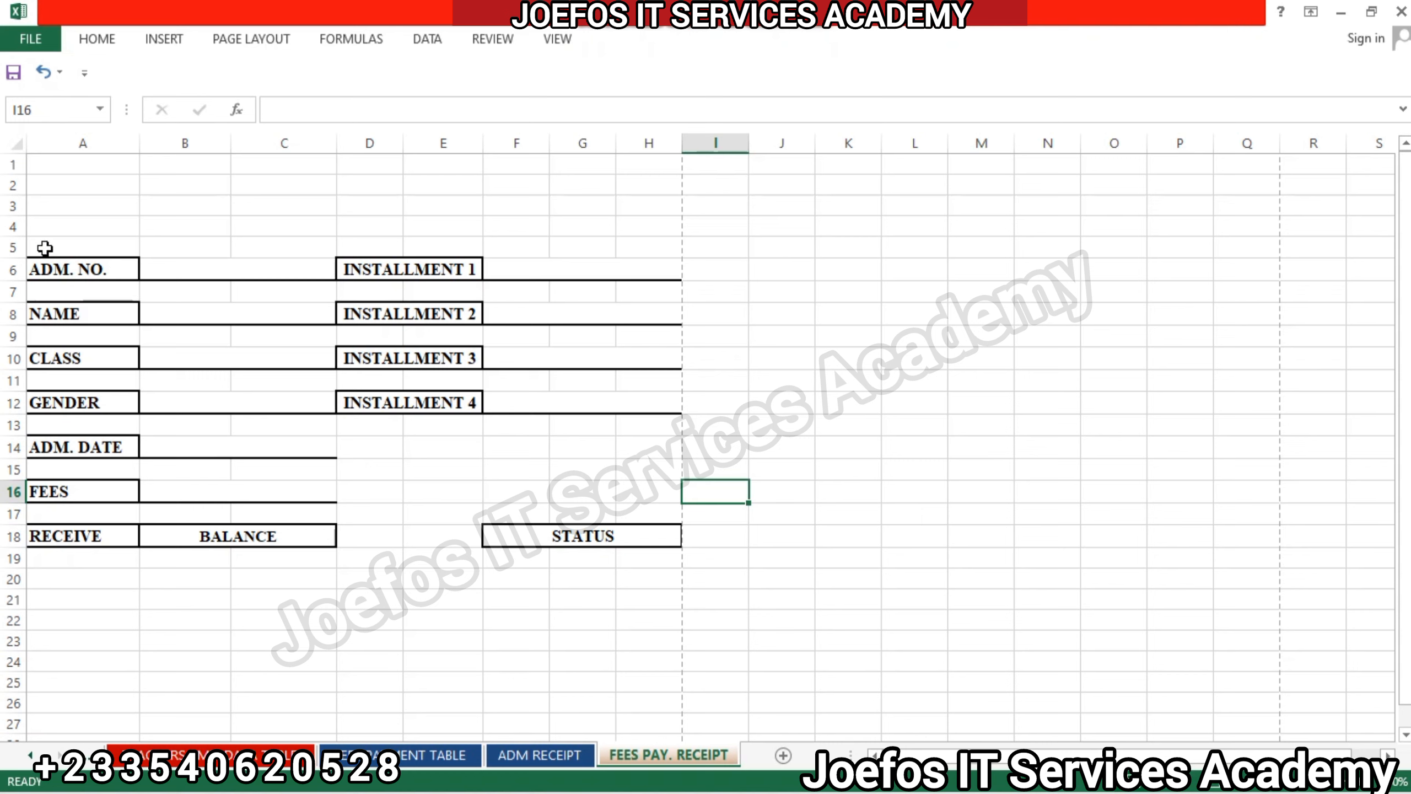
click(188, 264)
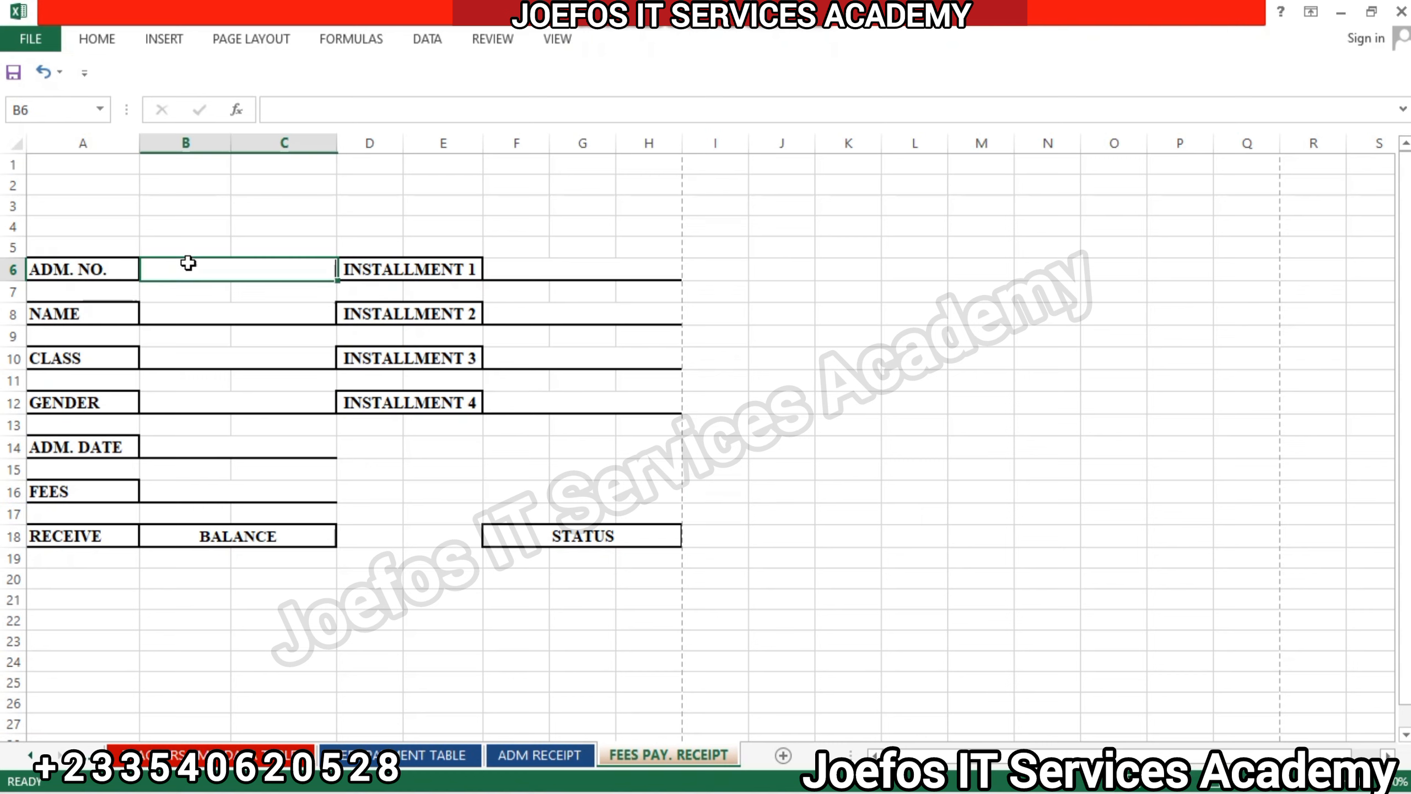
click(104, 45)
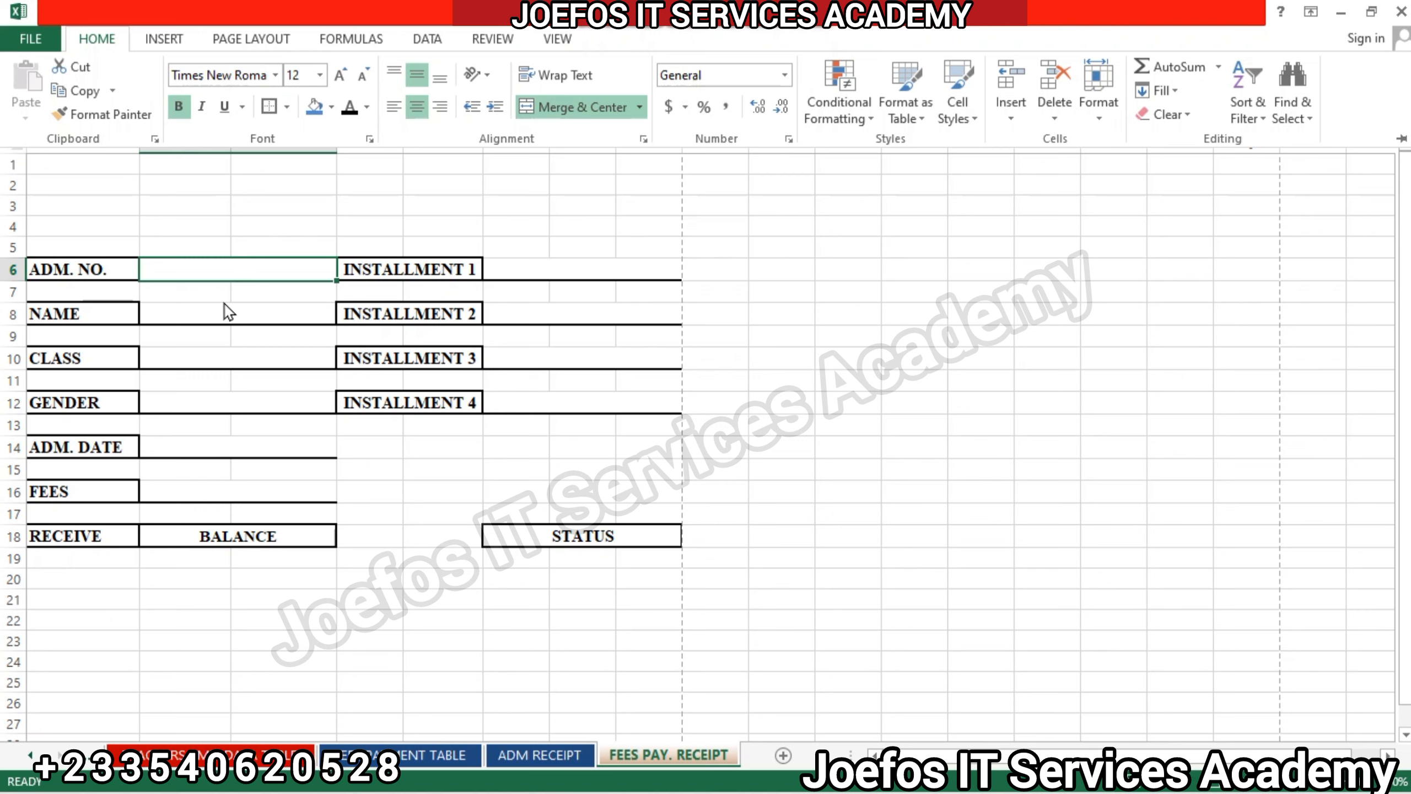
click(218, 319)
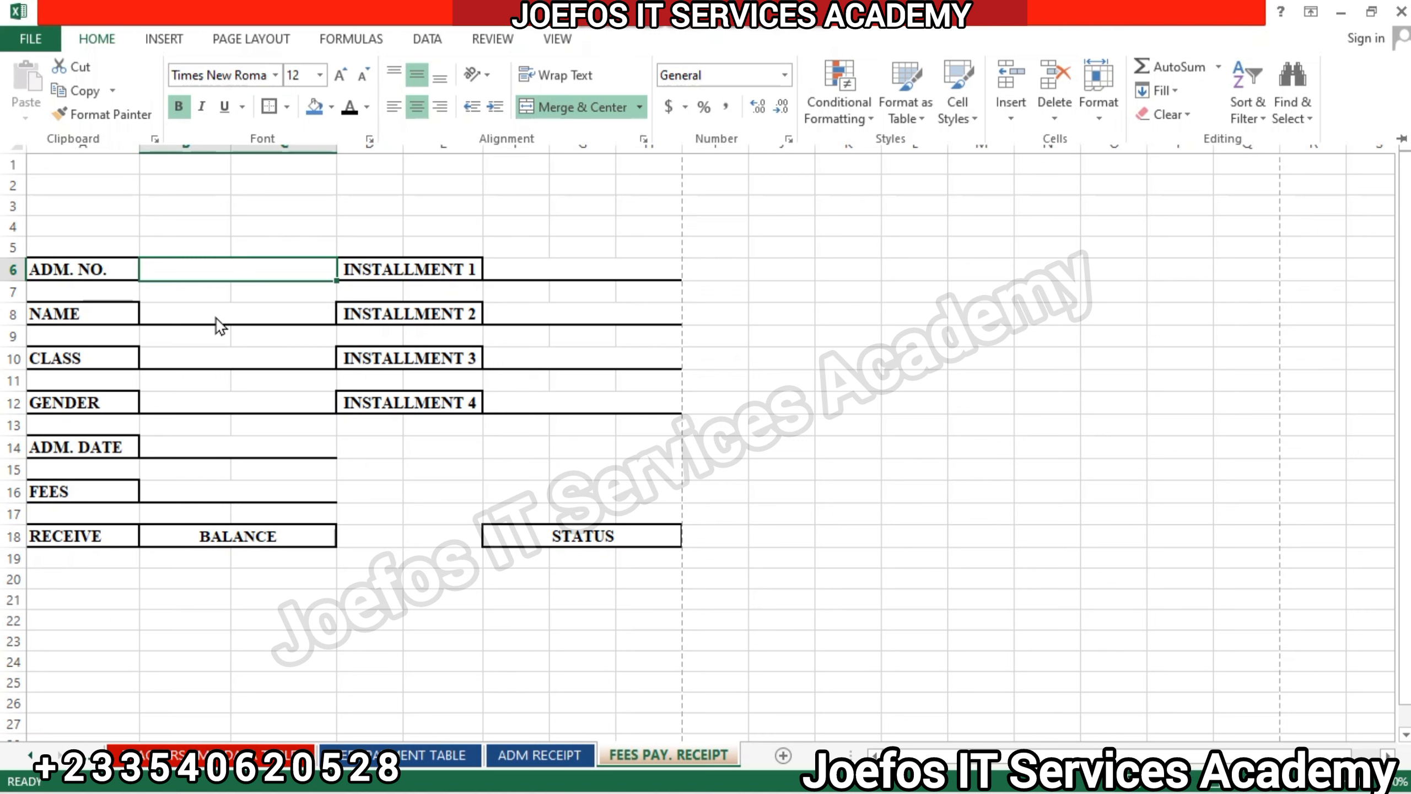
click(522, 318)
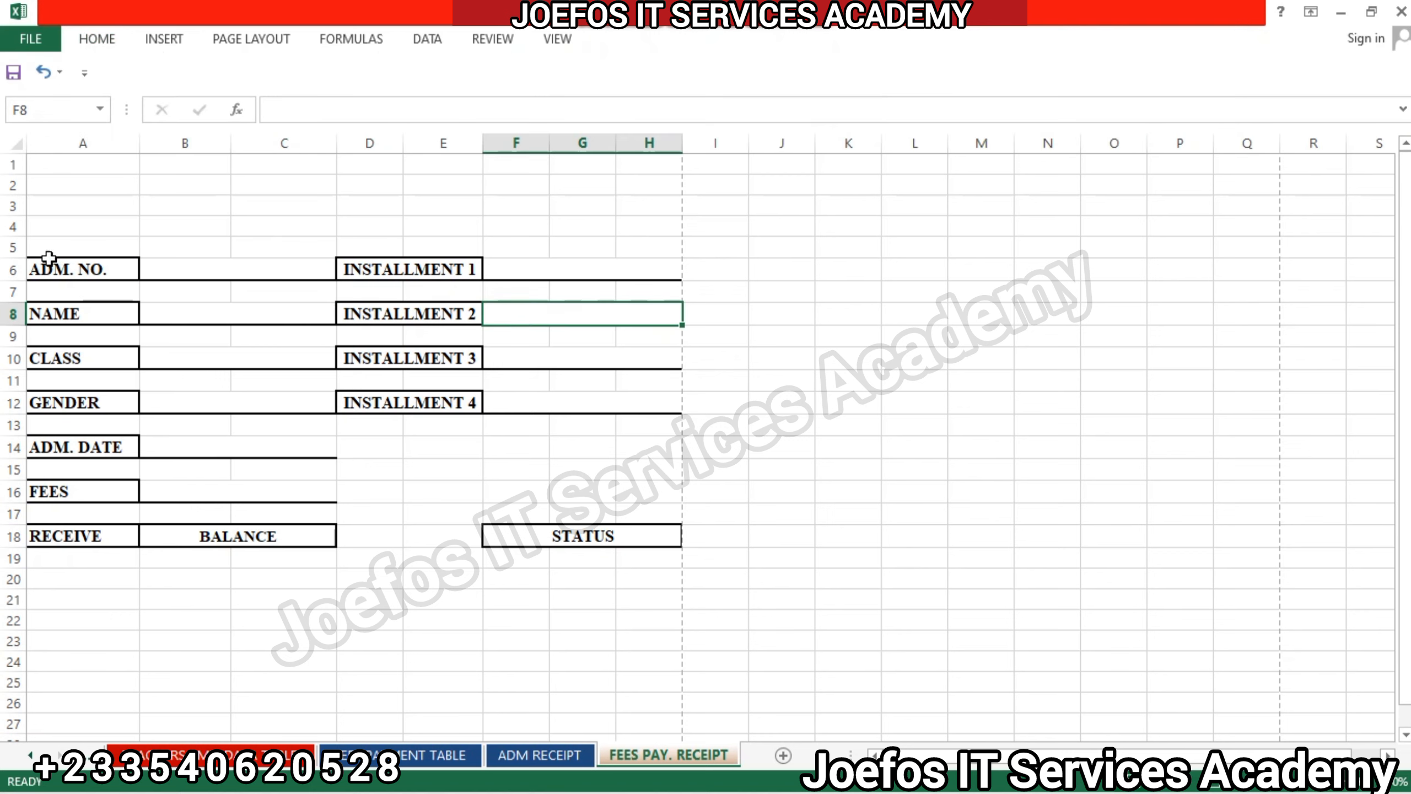
Fill the whole receipt block A6:H18 with the standard light green colour.
drag(35, 262, 582, 537)
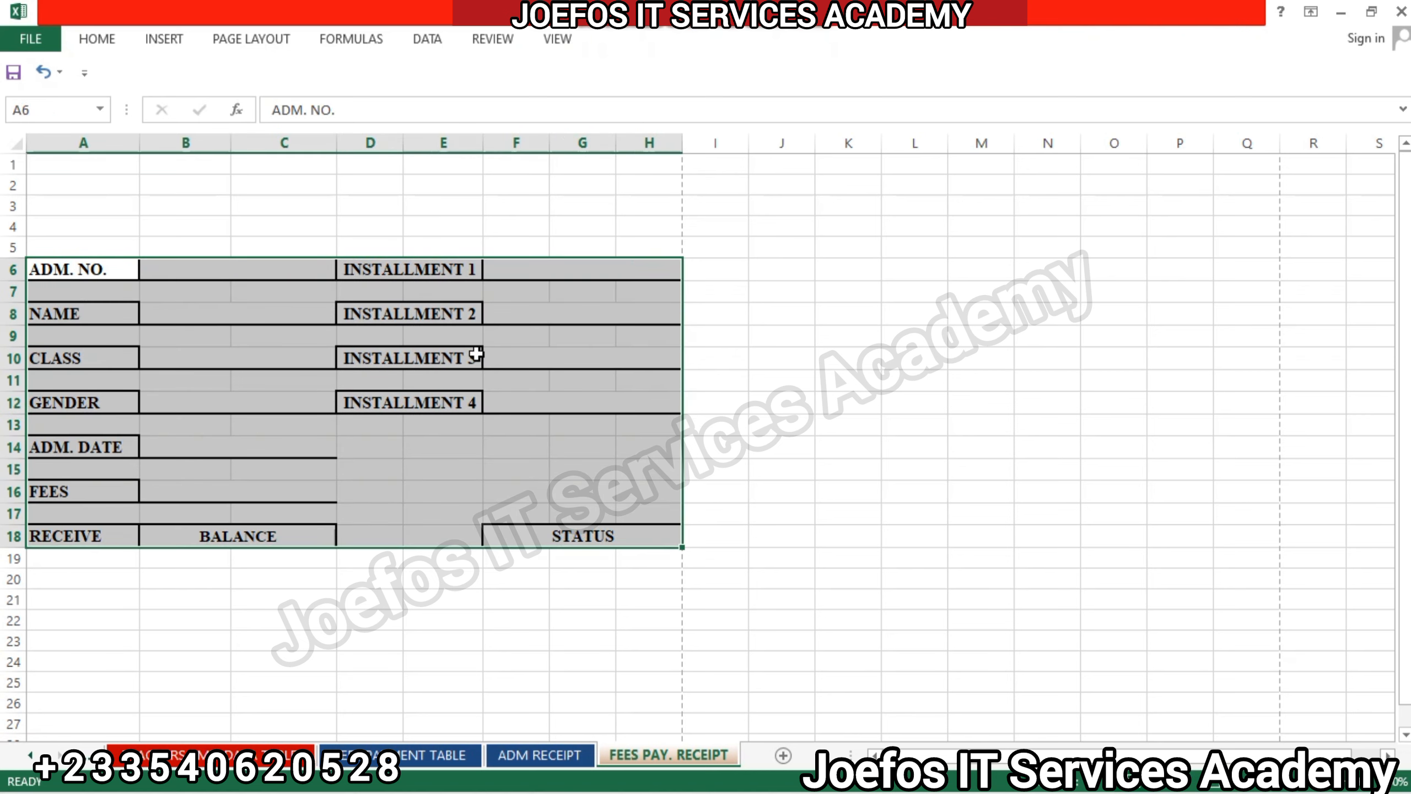
click(94, 44)
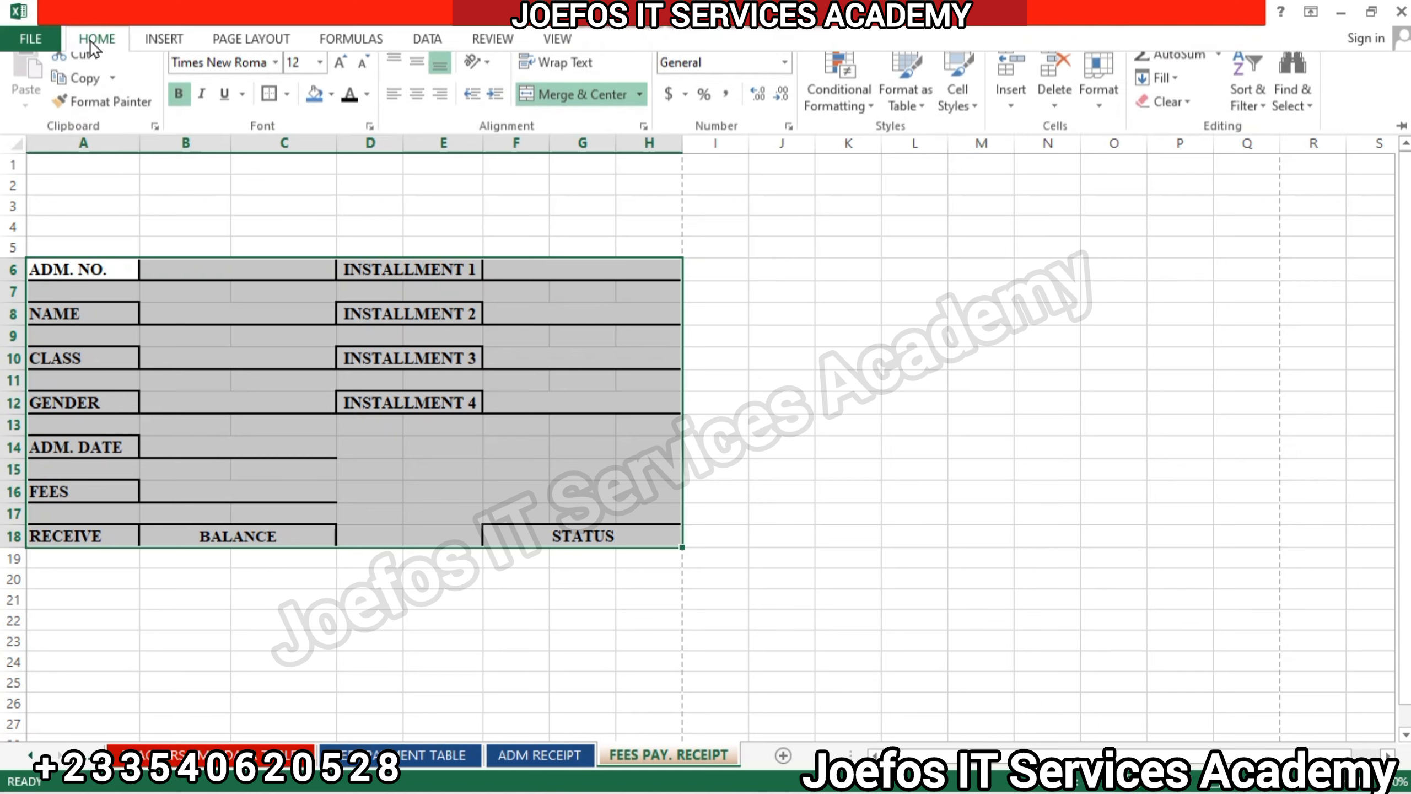
click(314, 108)
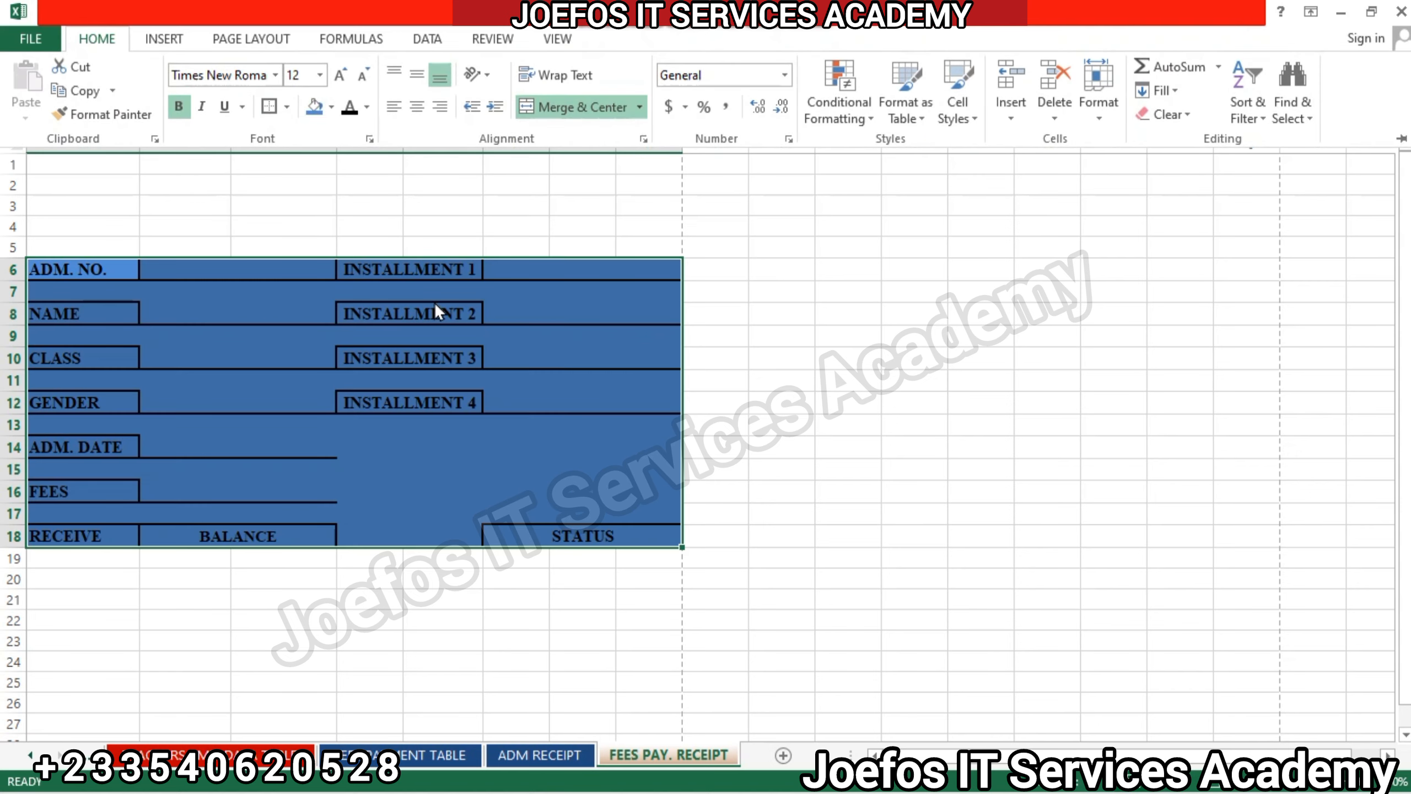
click(333, 108)
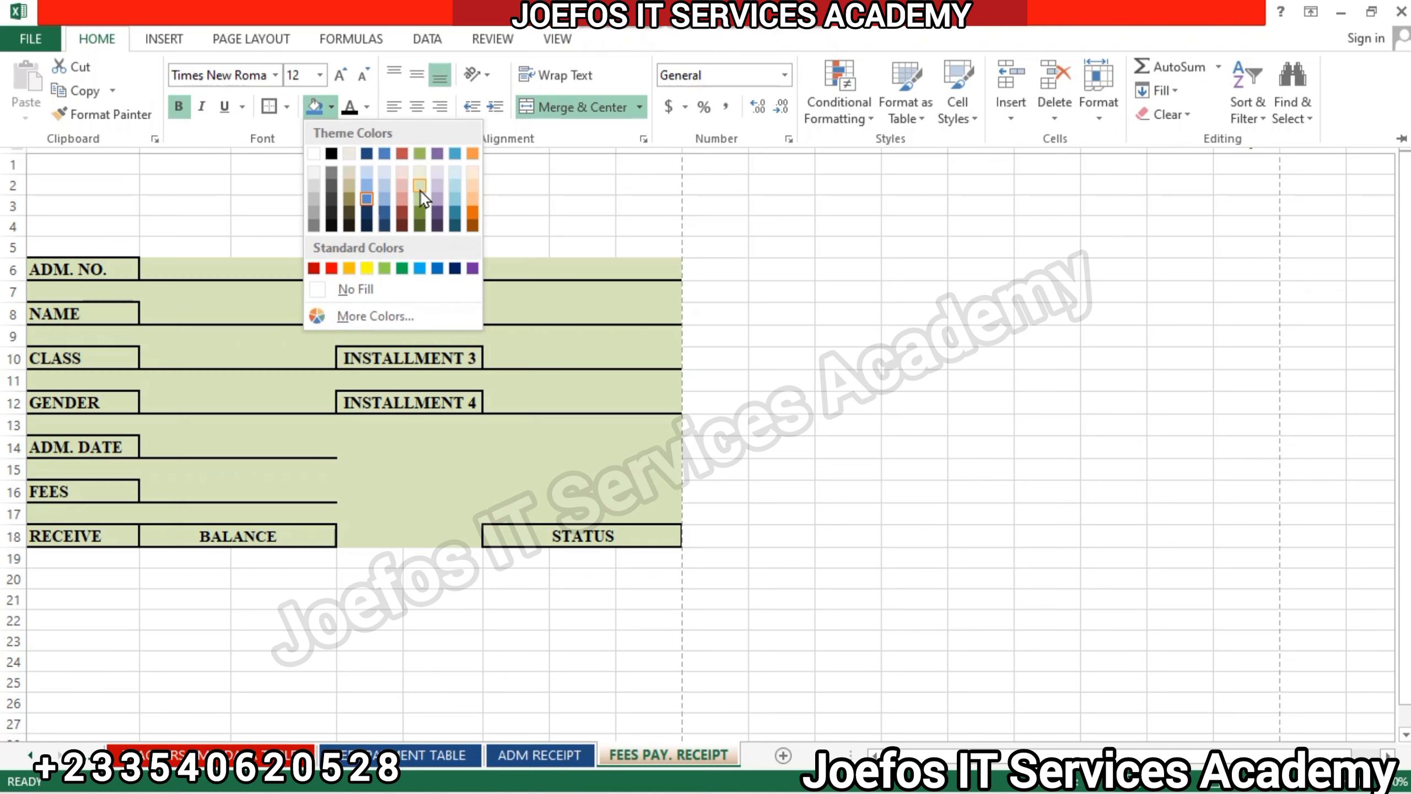
click(386, 268)
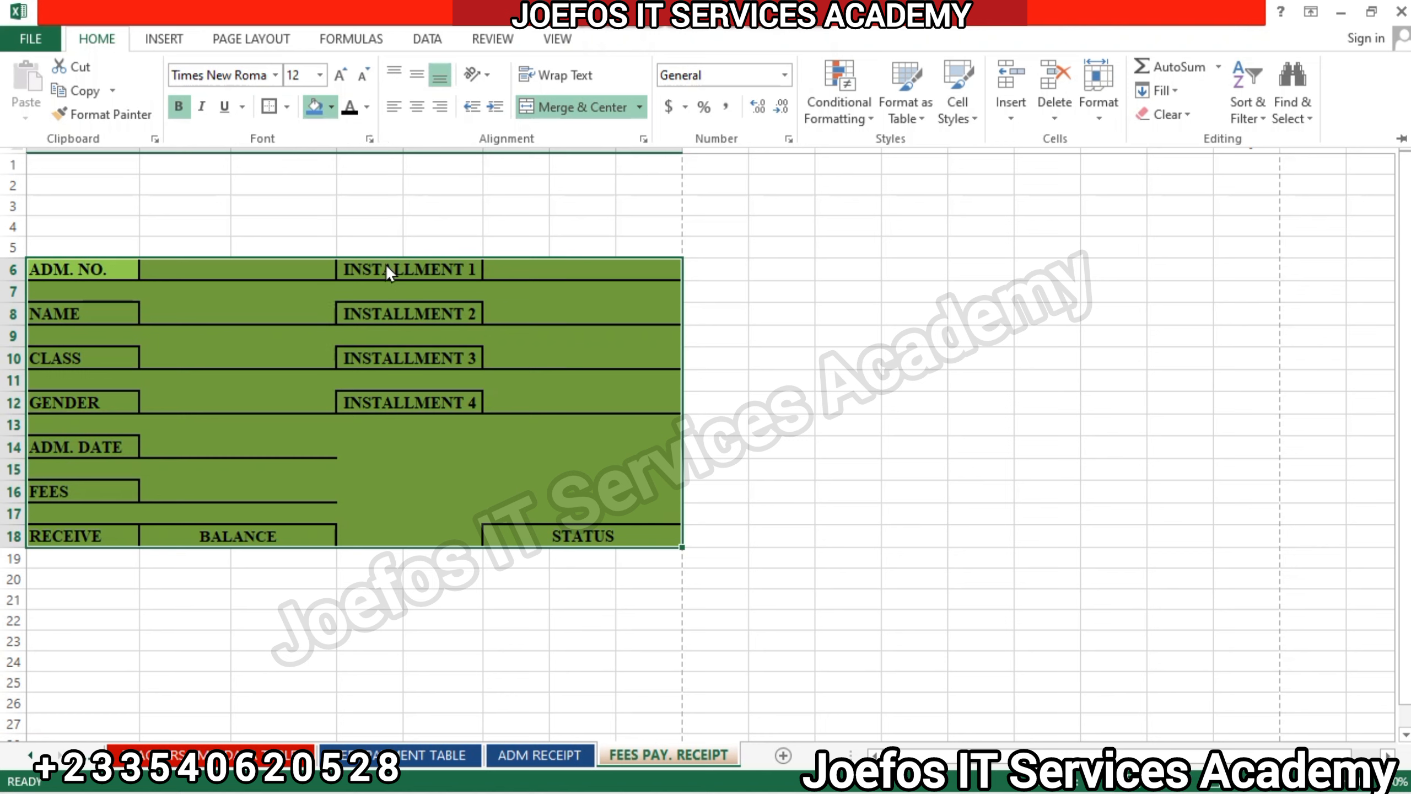
click(745, 352)
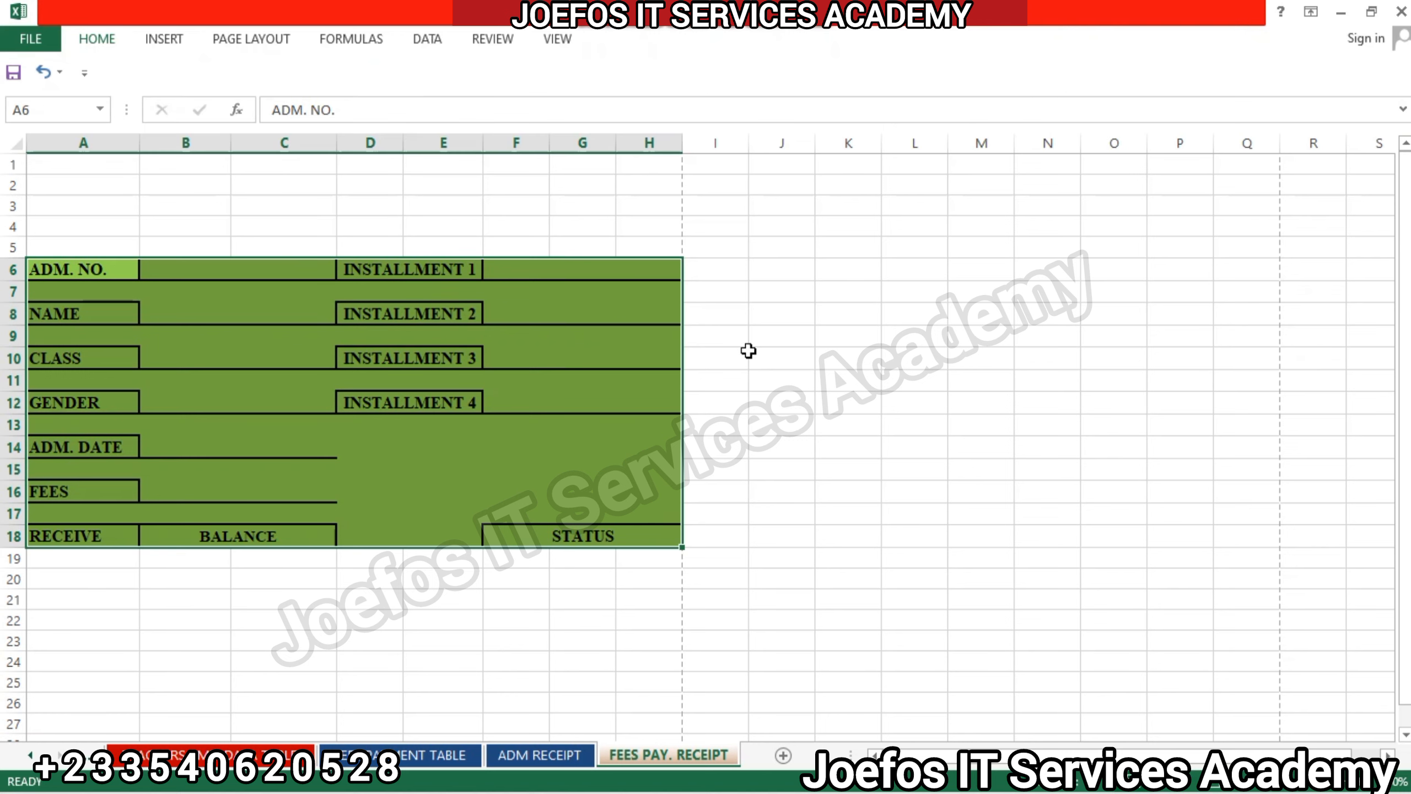
click(744, 356)
Fill the blank value fields beside ADM. NO. through FEES and beside INSTALLMENT 1 through INSTALLMENT 4 with white.
click(204, 272)
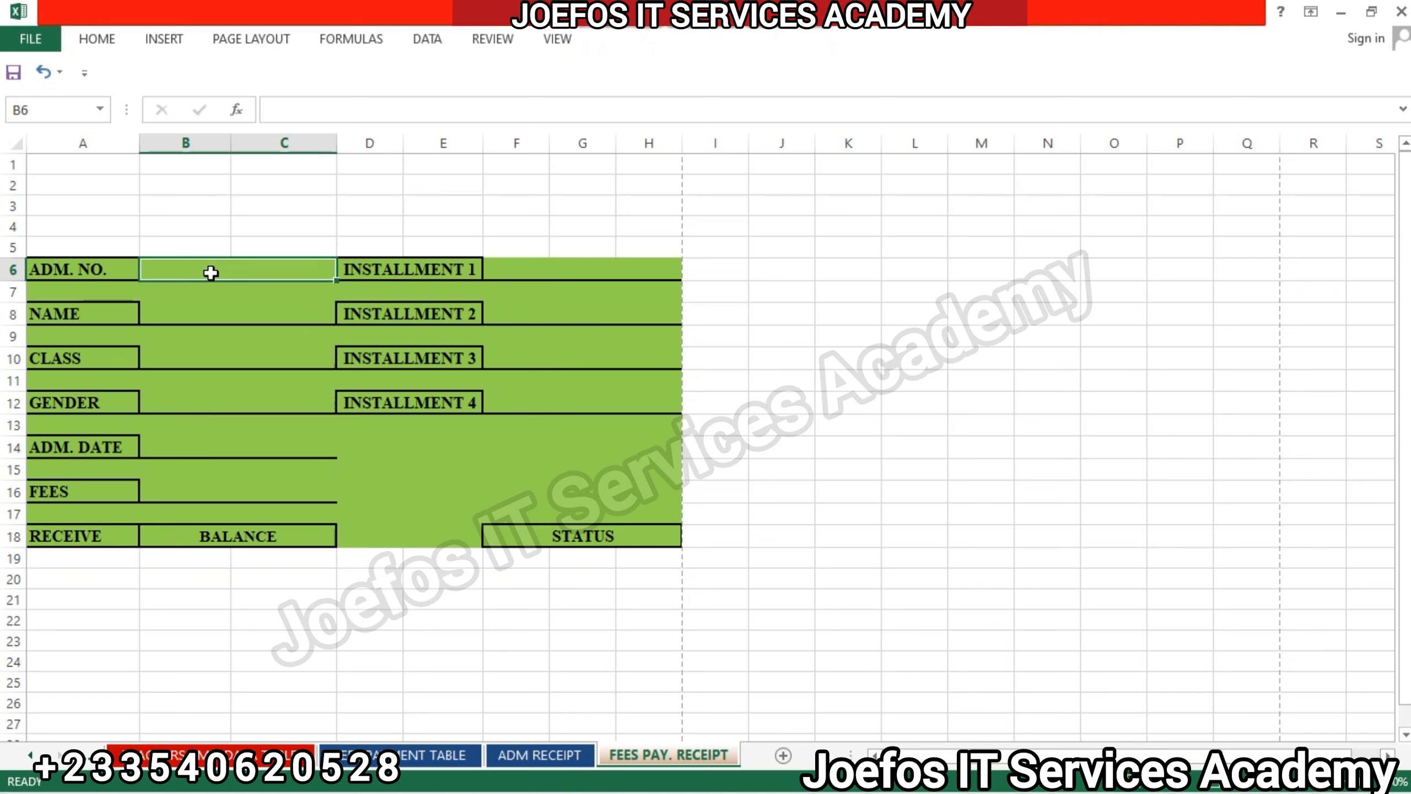
ctrl+click(211, 273)
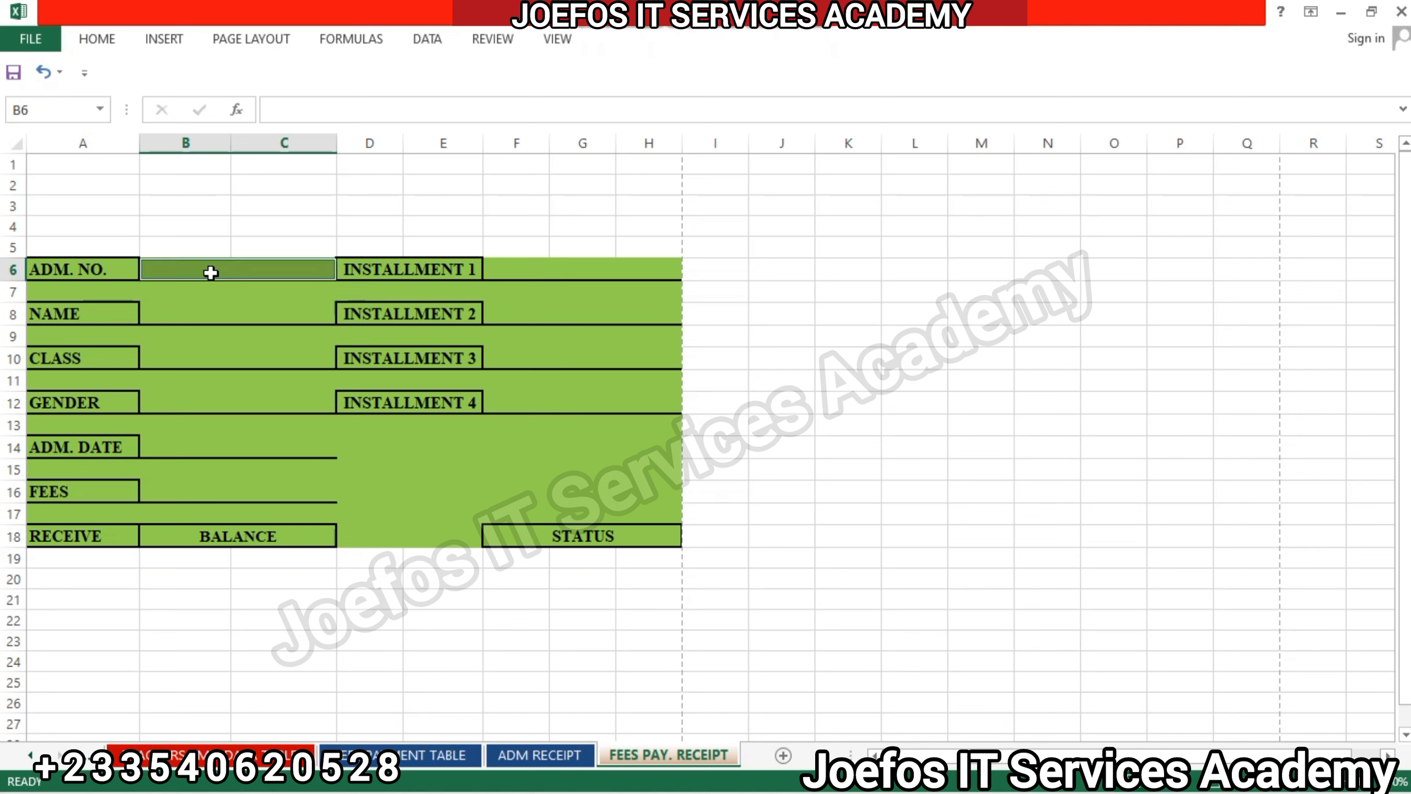
ctrl+click(211, 318)
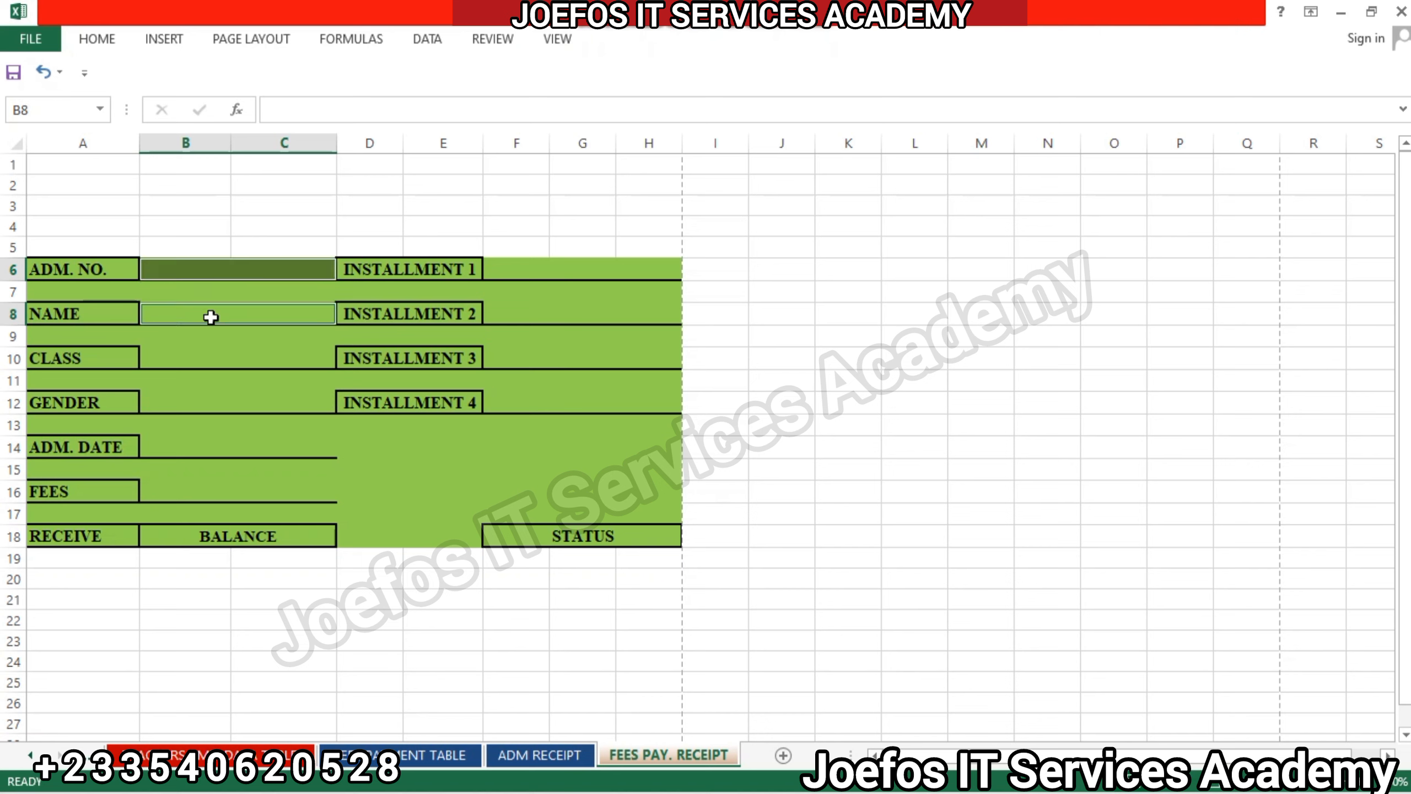
ctrl+click(211, 360)
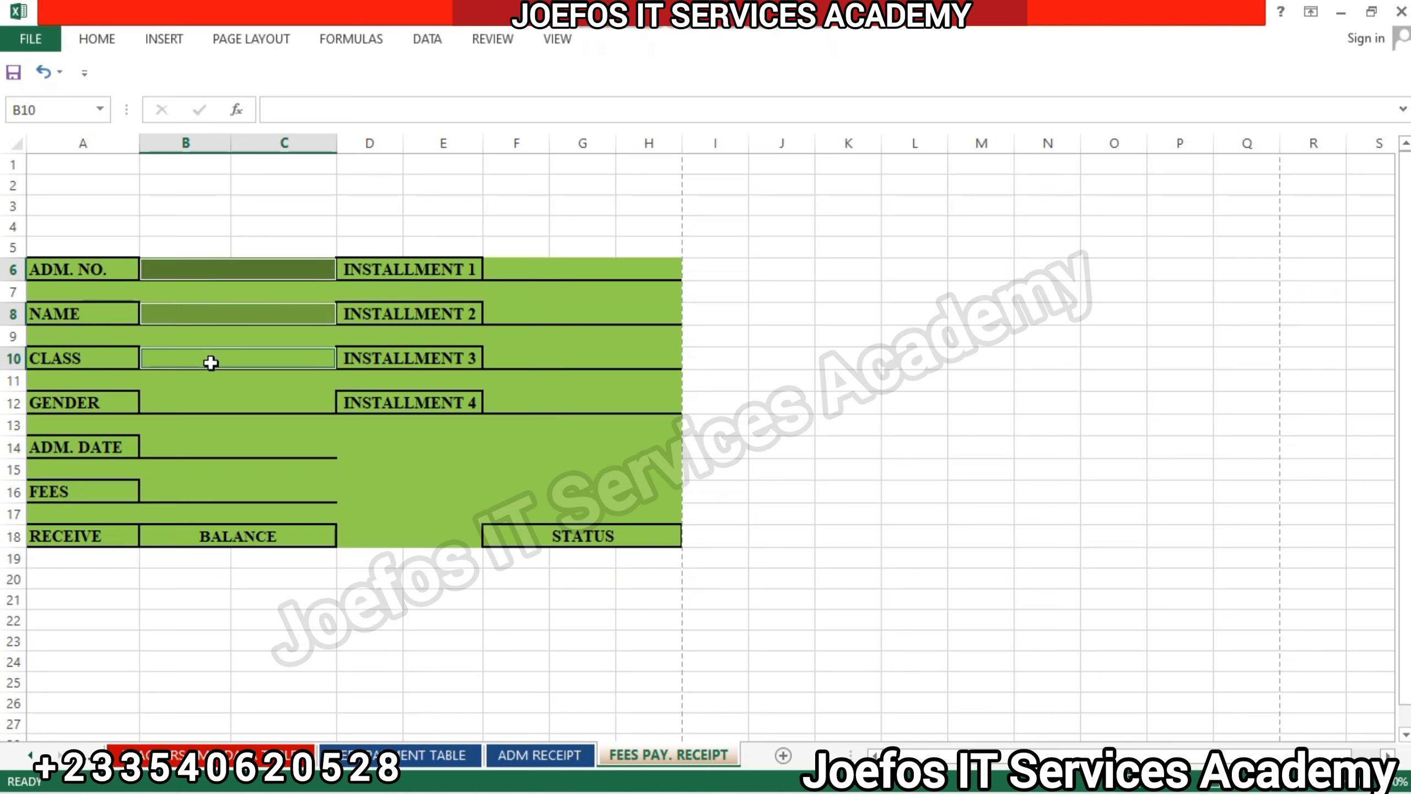
ctrl+click(210, 403)
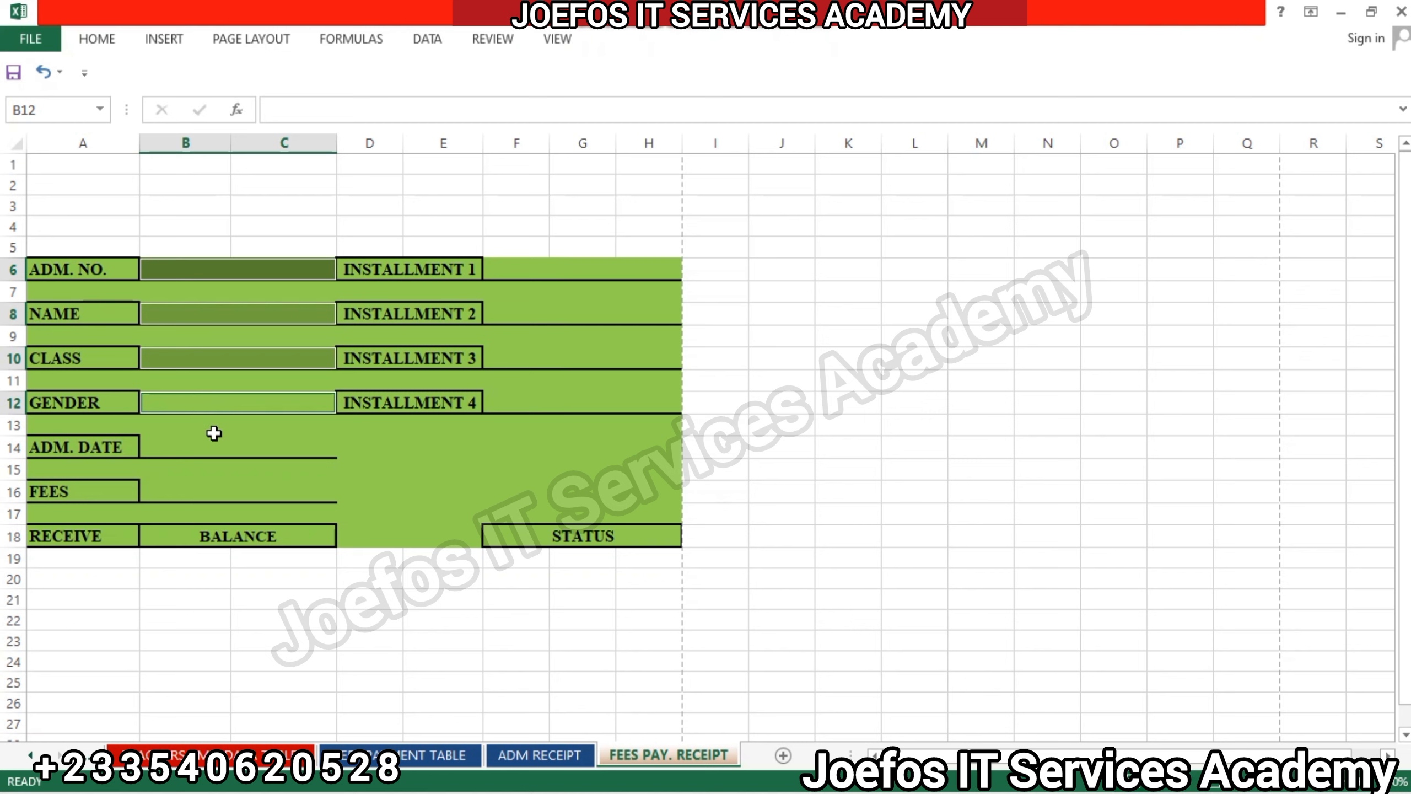
ctrl+click(214, 442)
ctrl+click(215, 491)
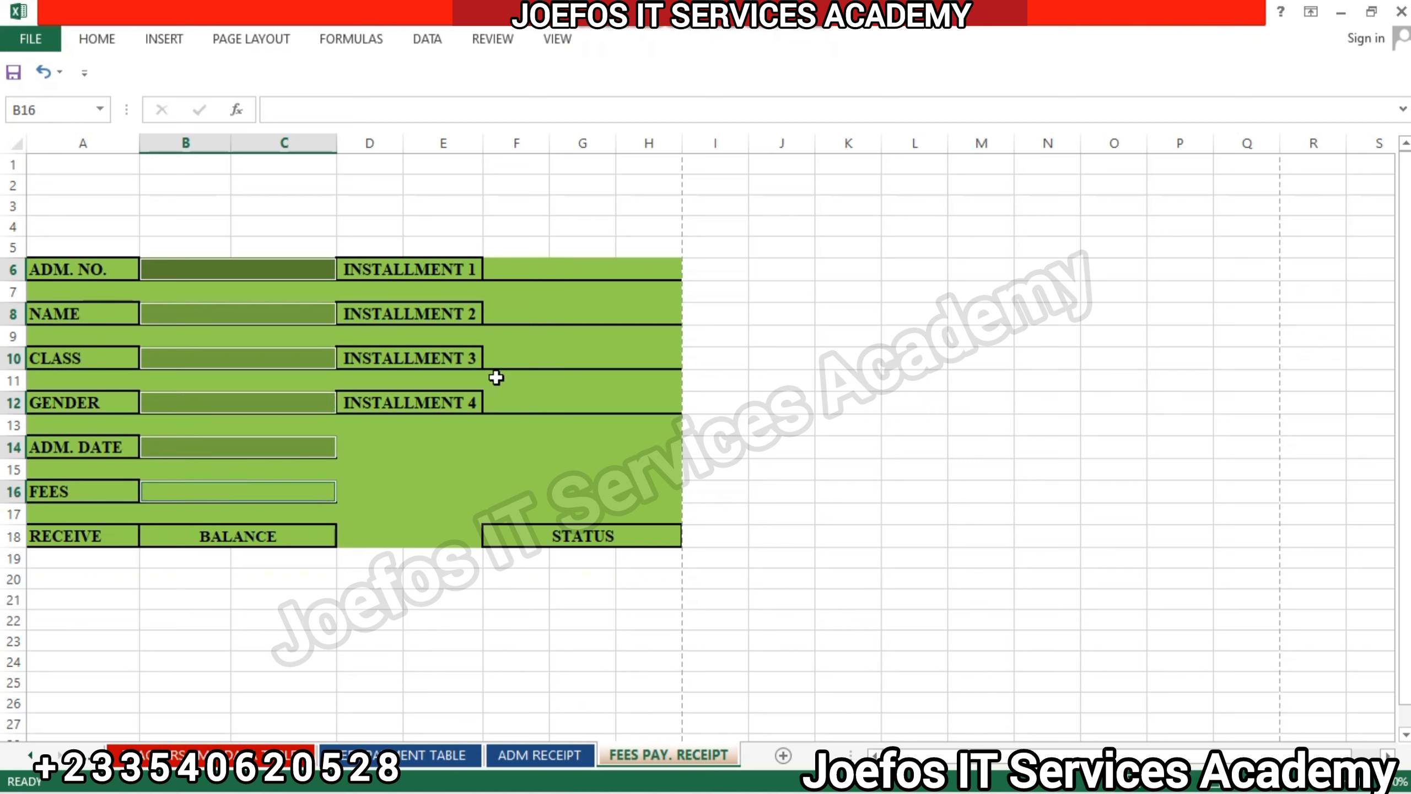
ctrl+click(579, 270)
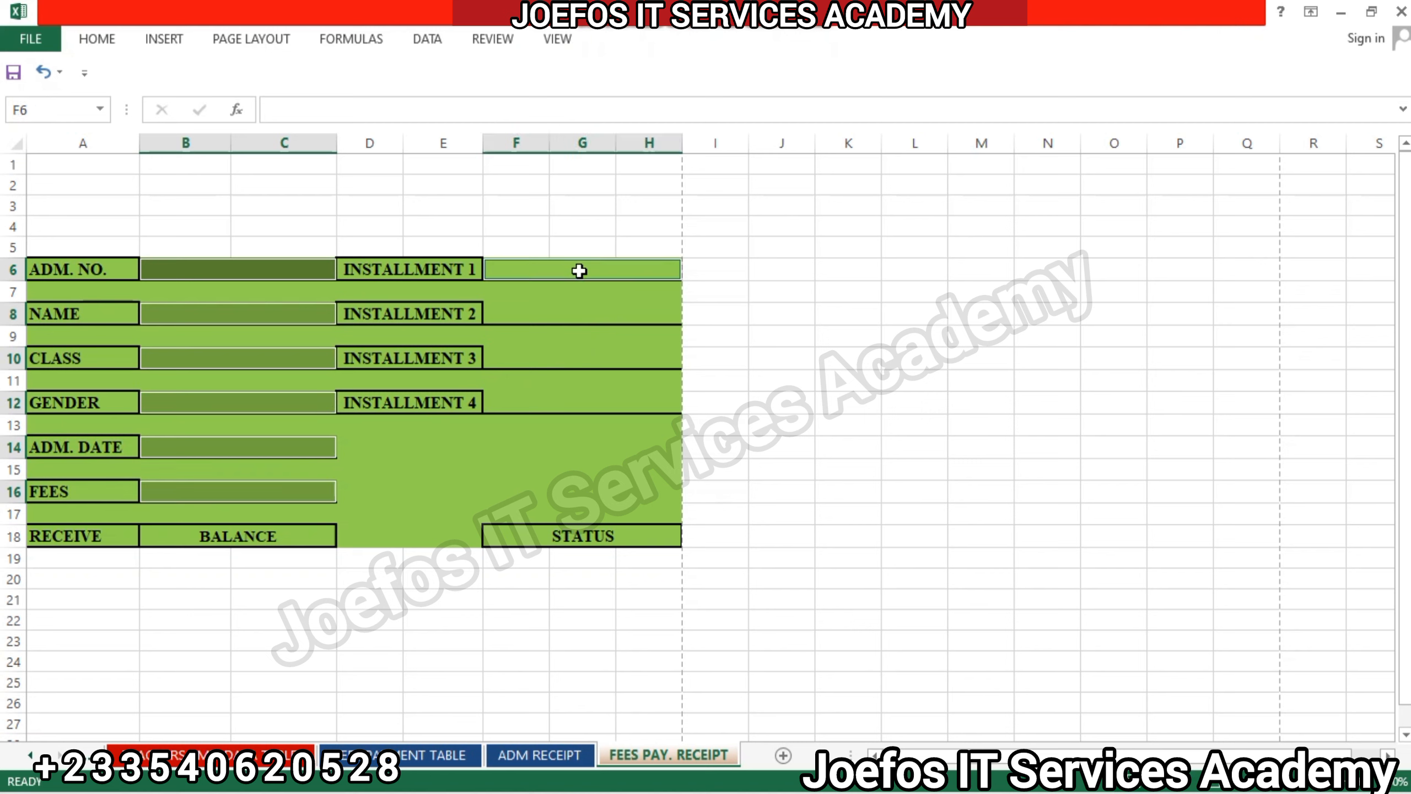
ctrl+click(580, 300)
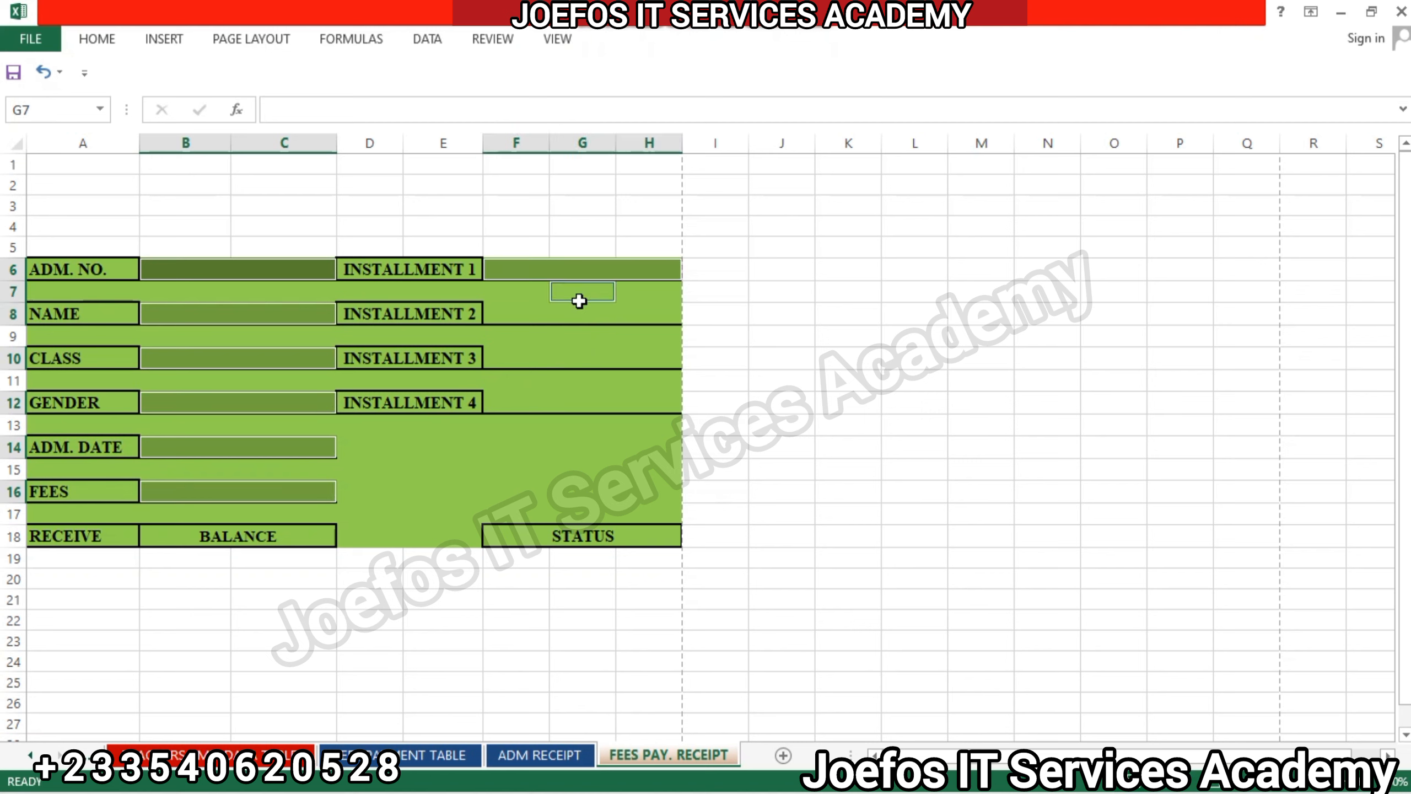
ctrl+click(579, 317)
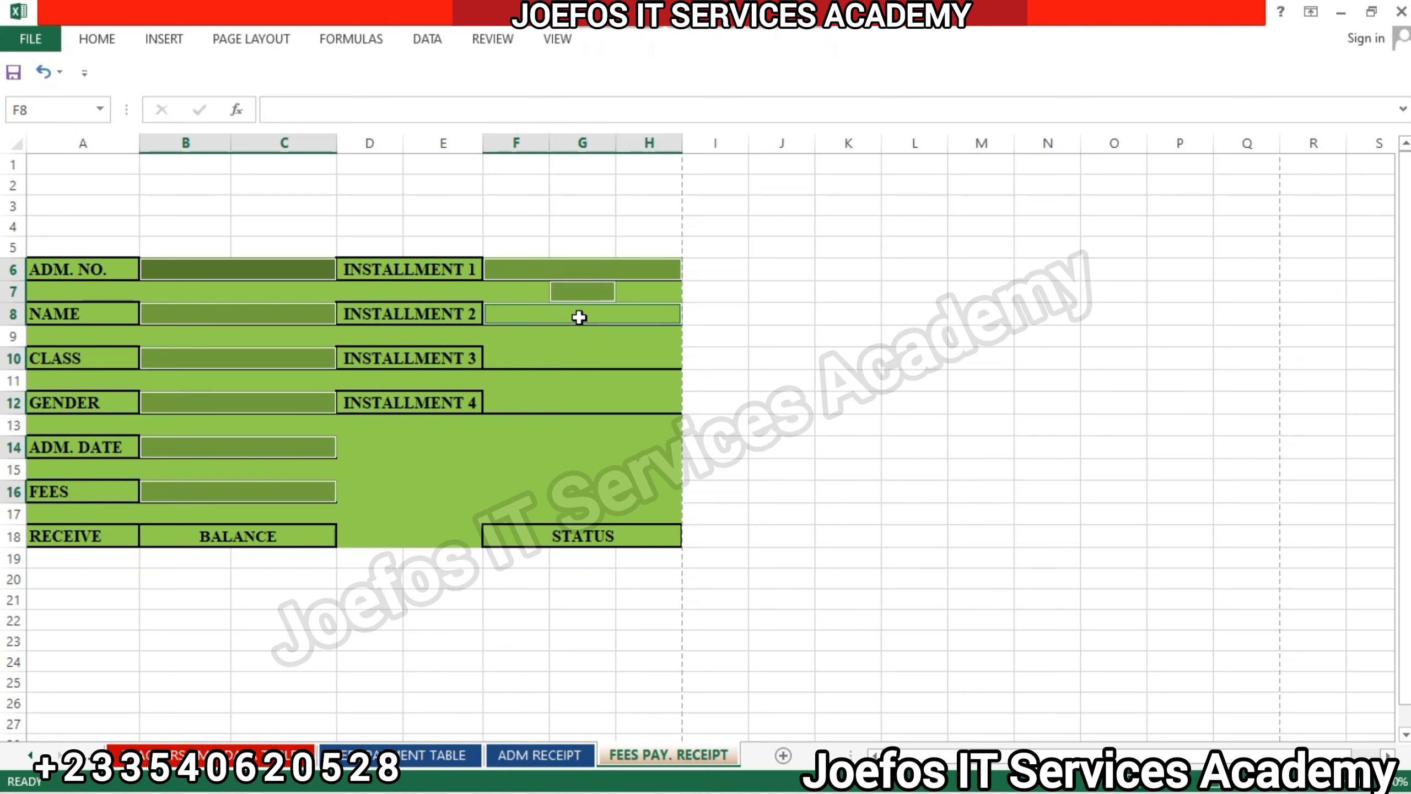
ctrl+click(579, 317)
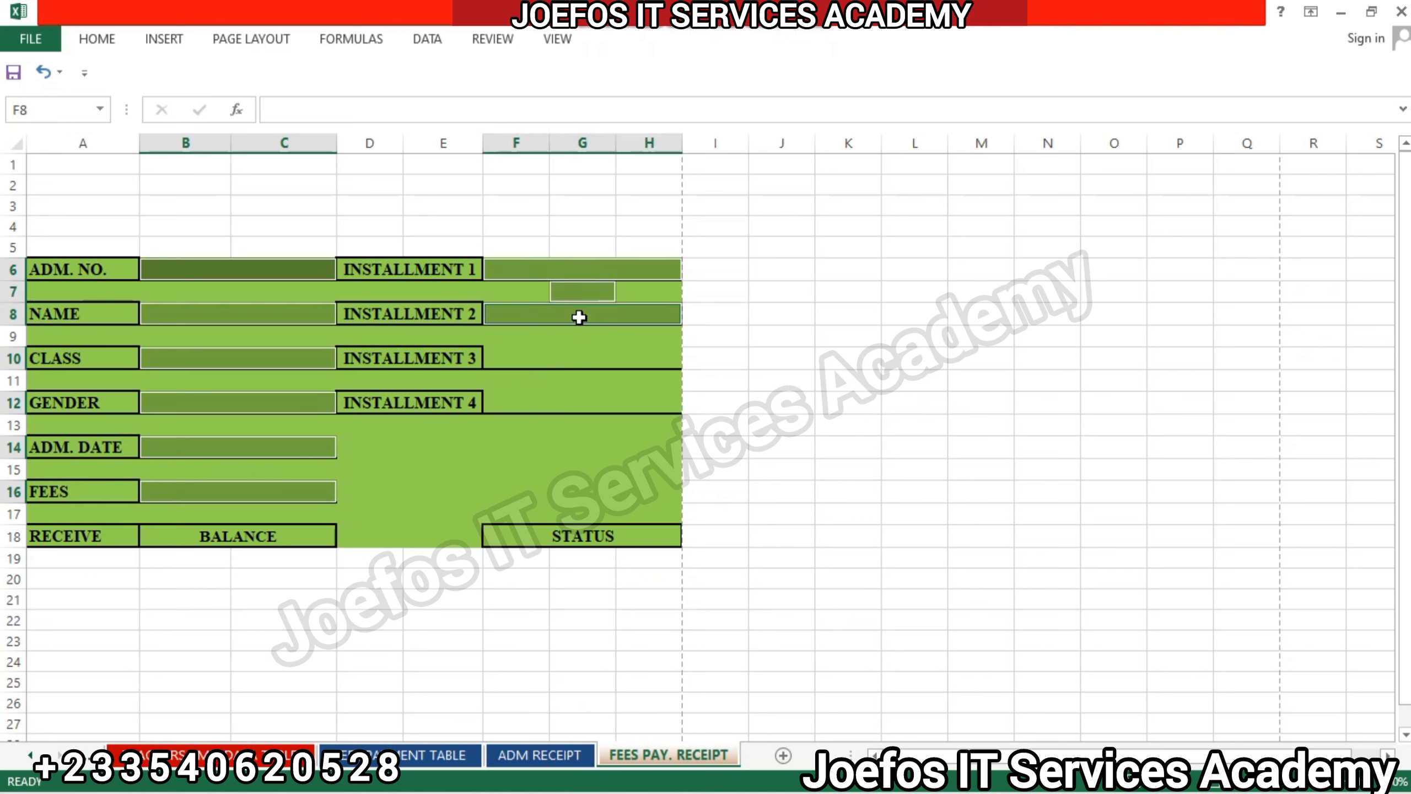
ctrl+click(567, 345)
ctrl+click(567, 361)
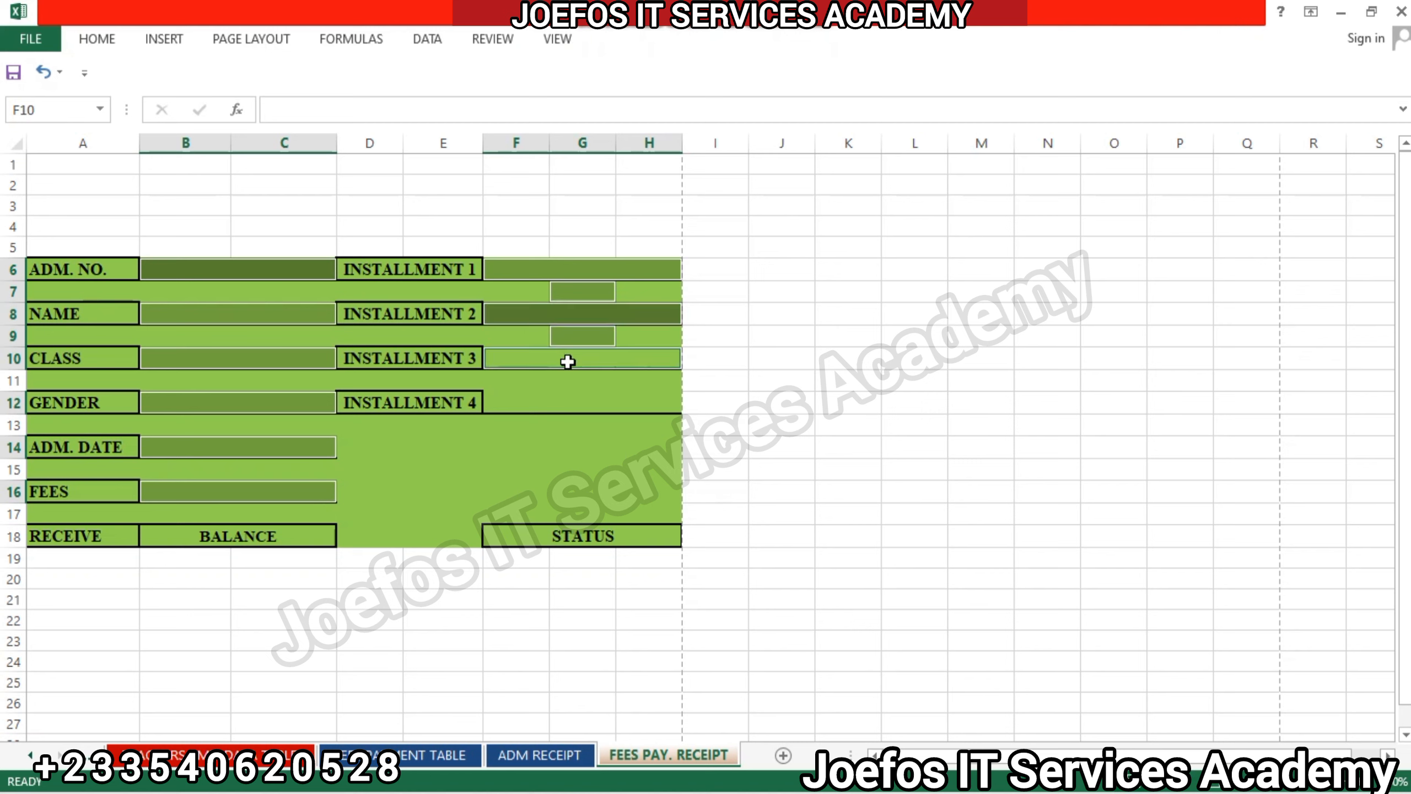
ctrl+click(577, 404)
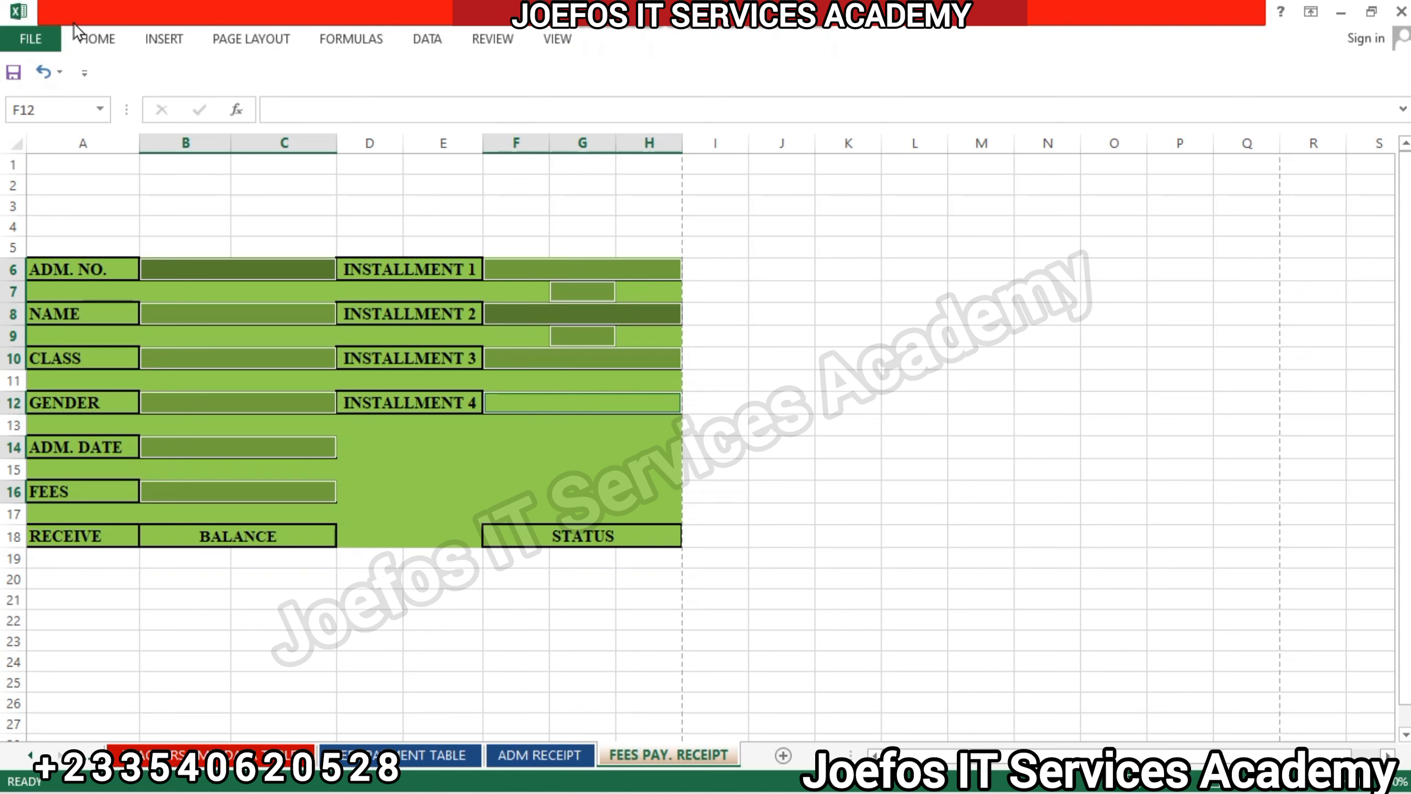
click(98, 43)
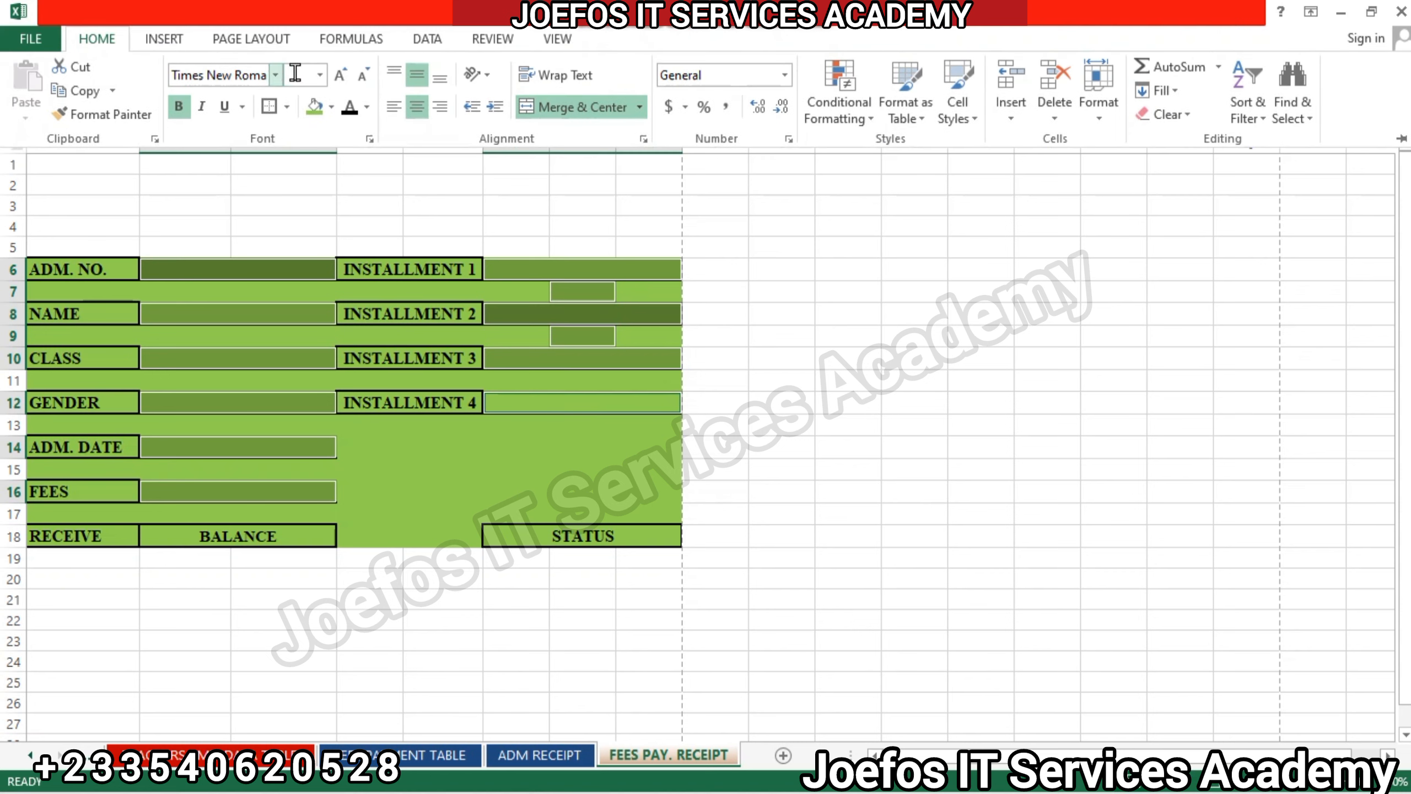
click(332, 108)
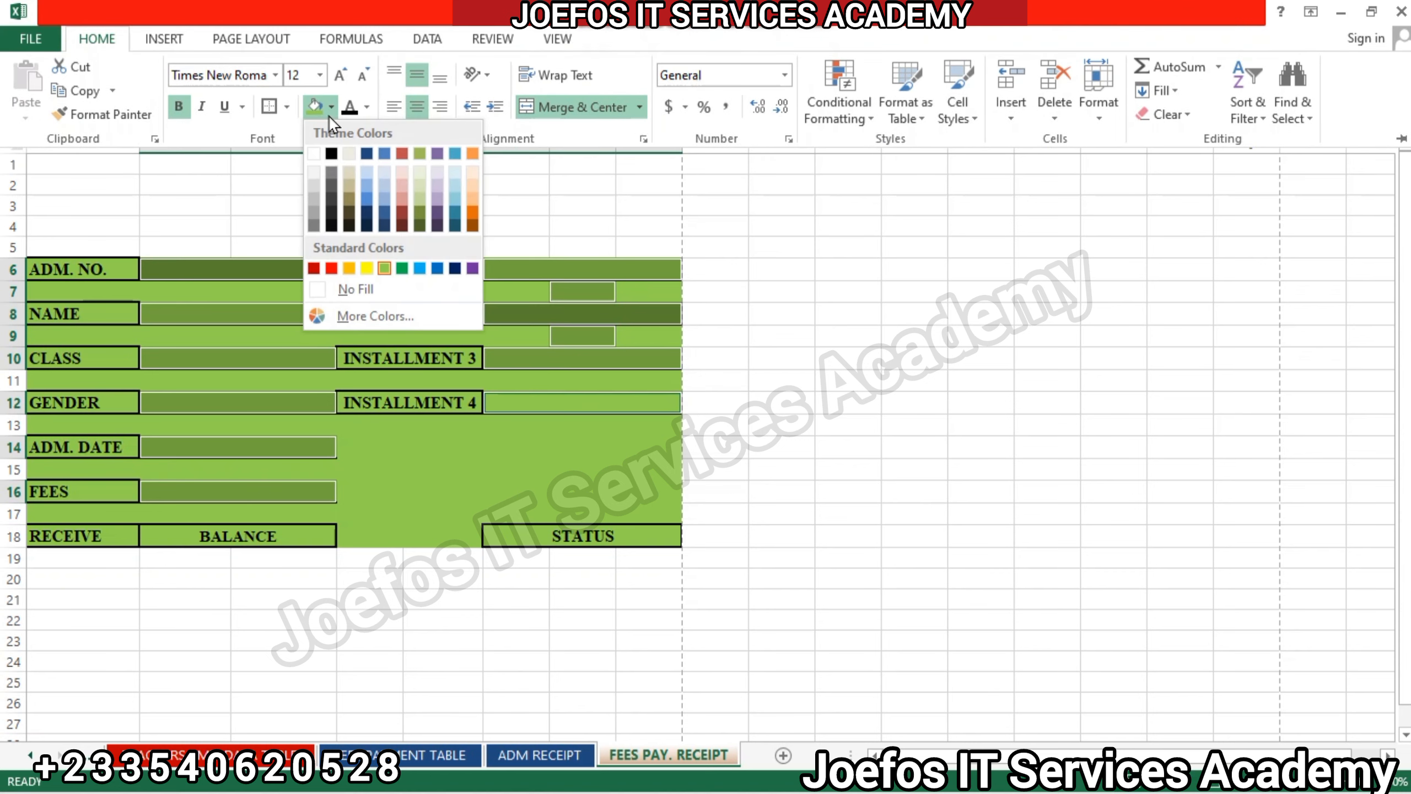
click(313, 154)
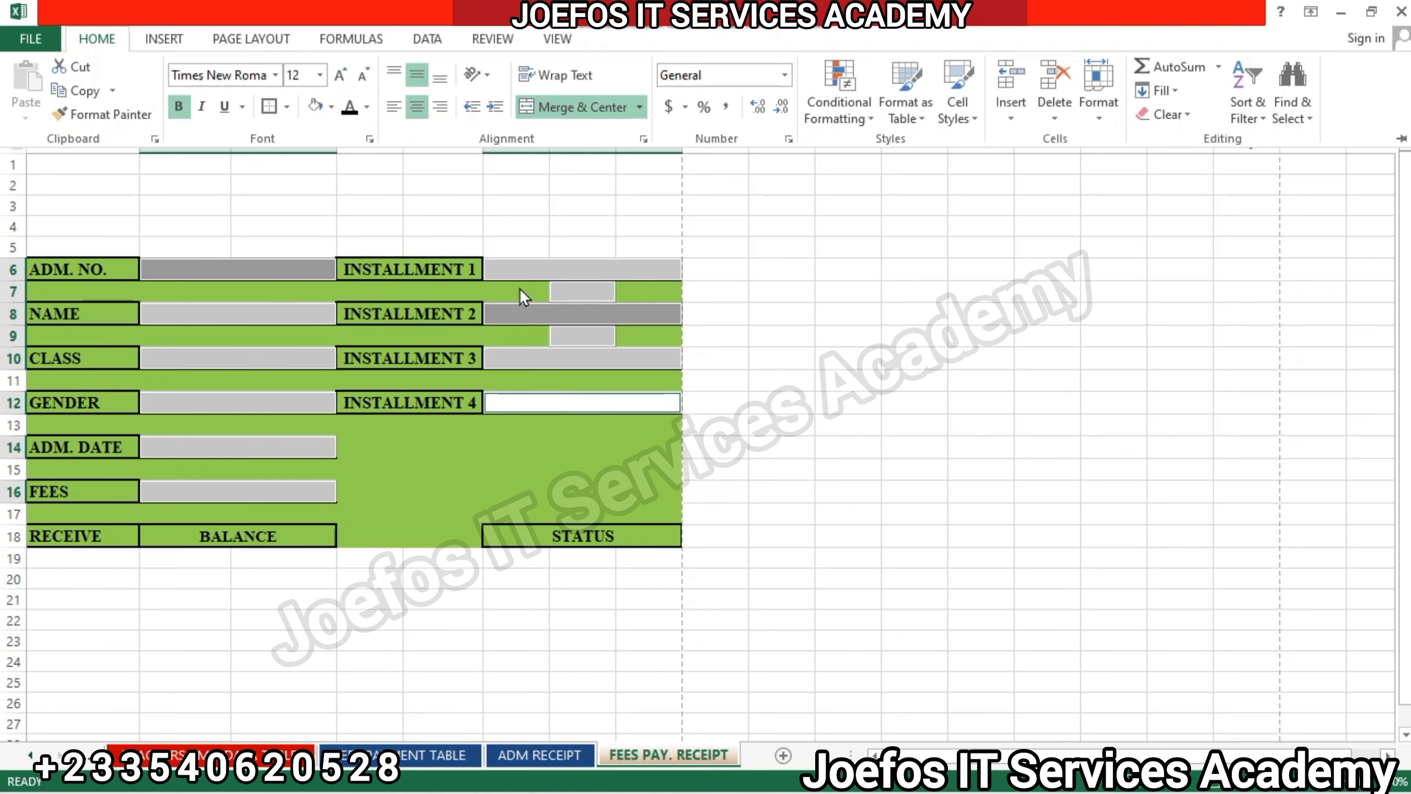
click(604, 423)
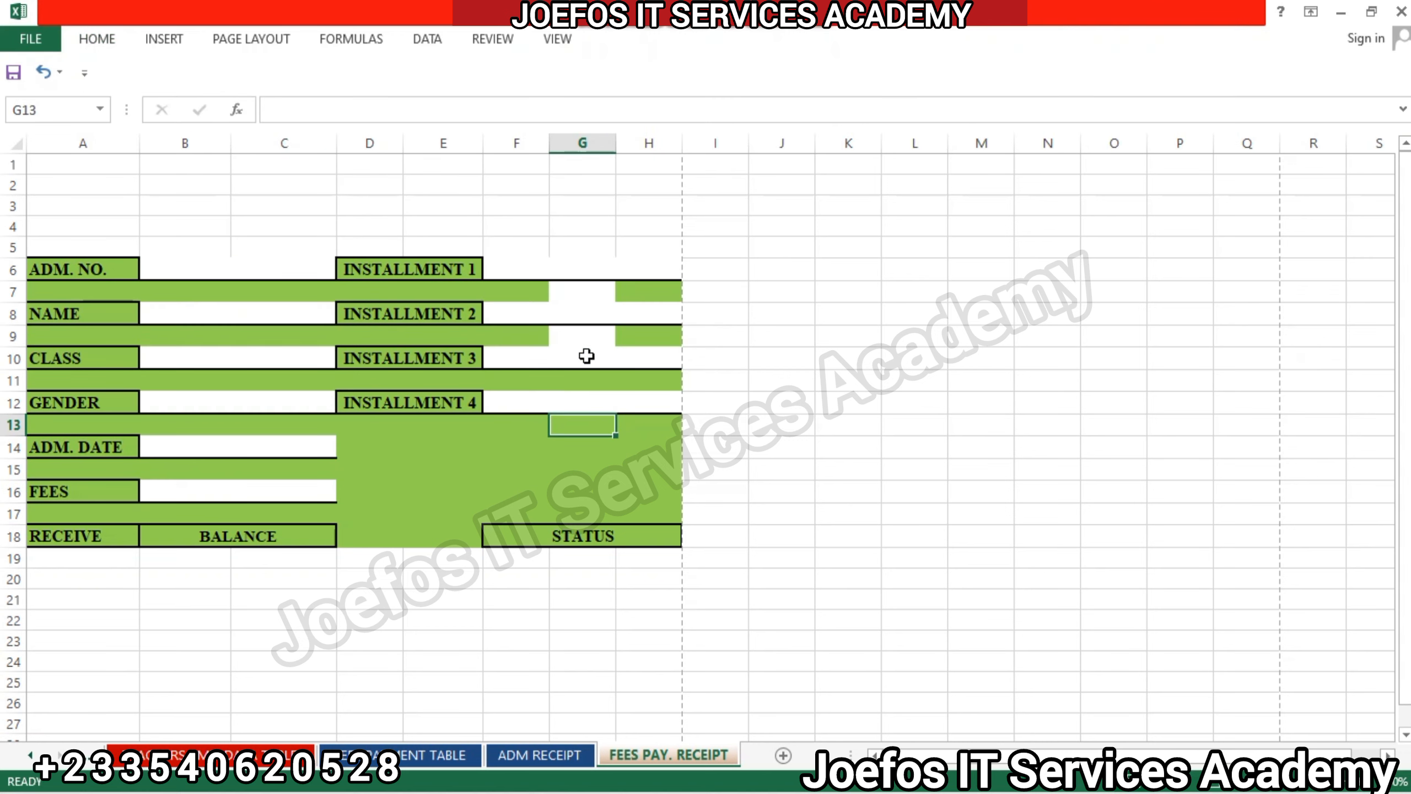
Fill the white gap cell G9 with the standard light green to match the receipt background.
click(583, 336)
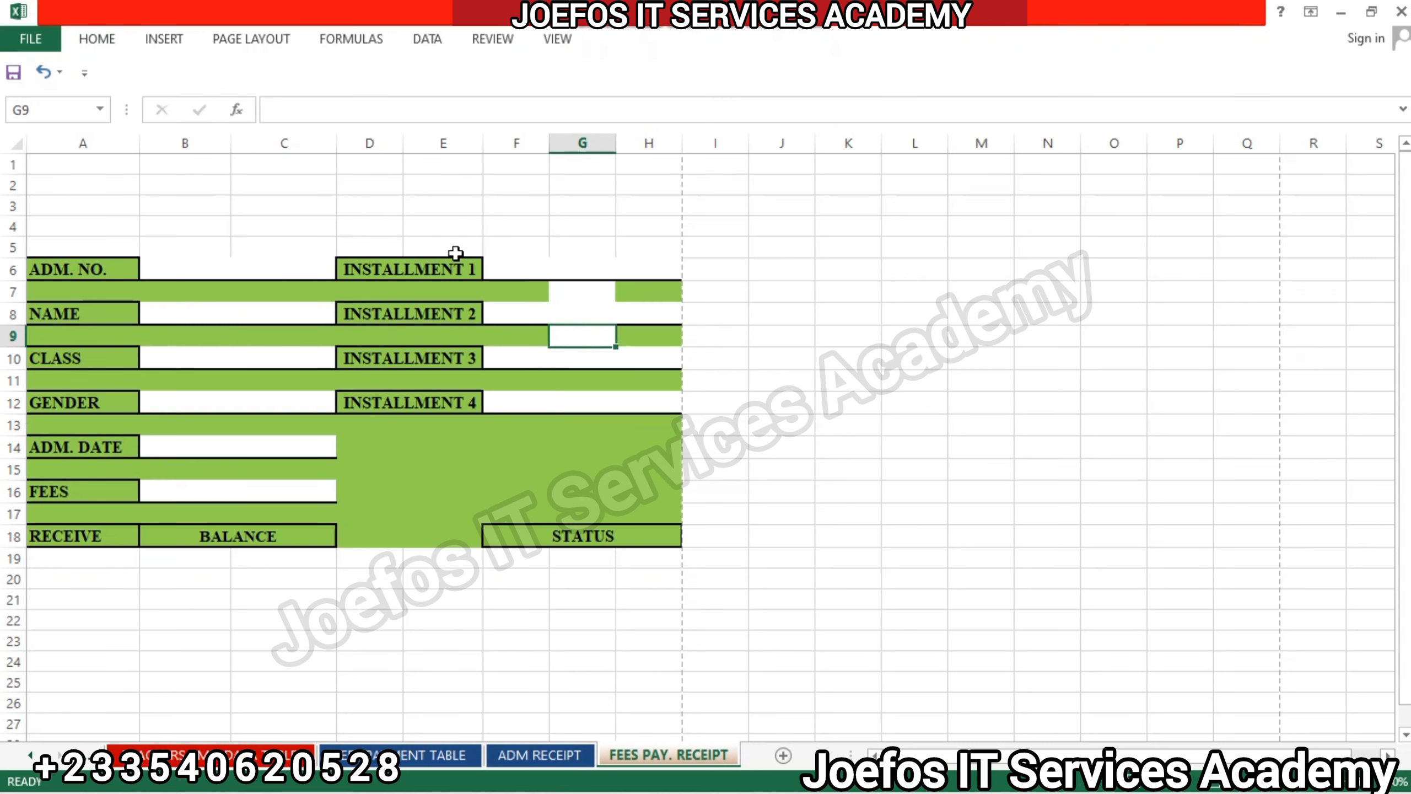
click(94, 40)
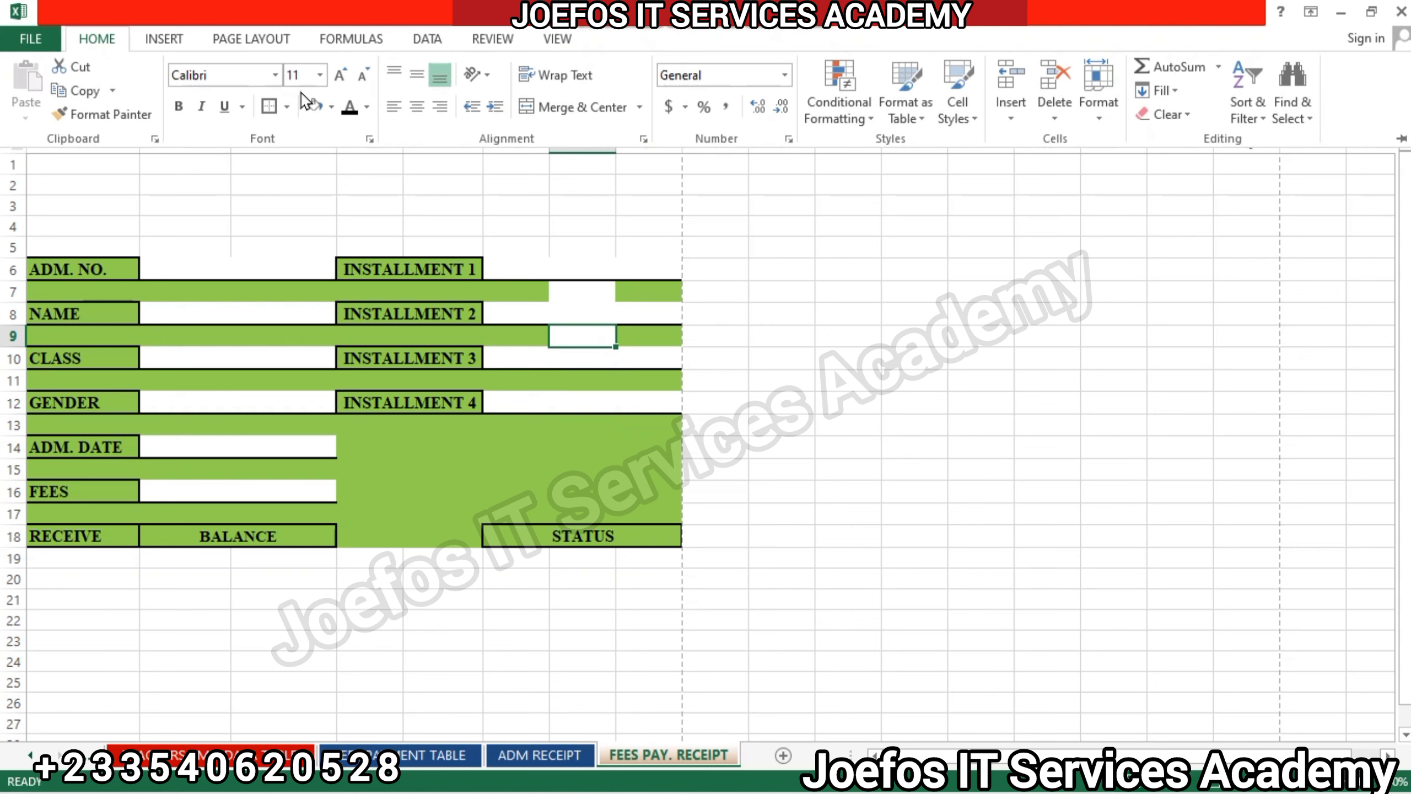
click(332, 108)
click(389, 271)
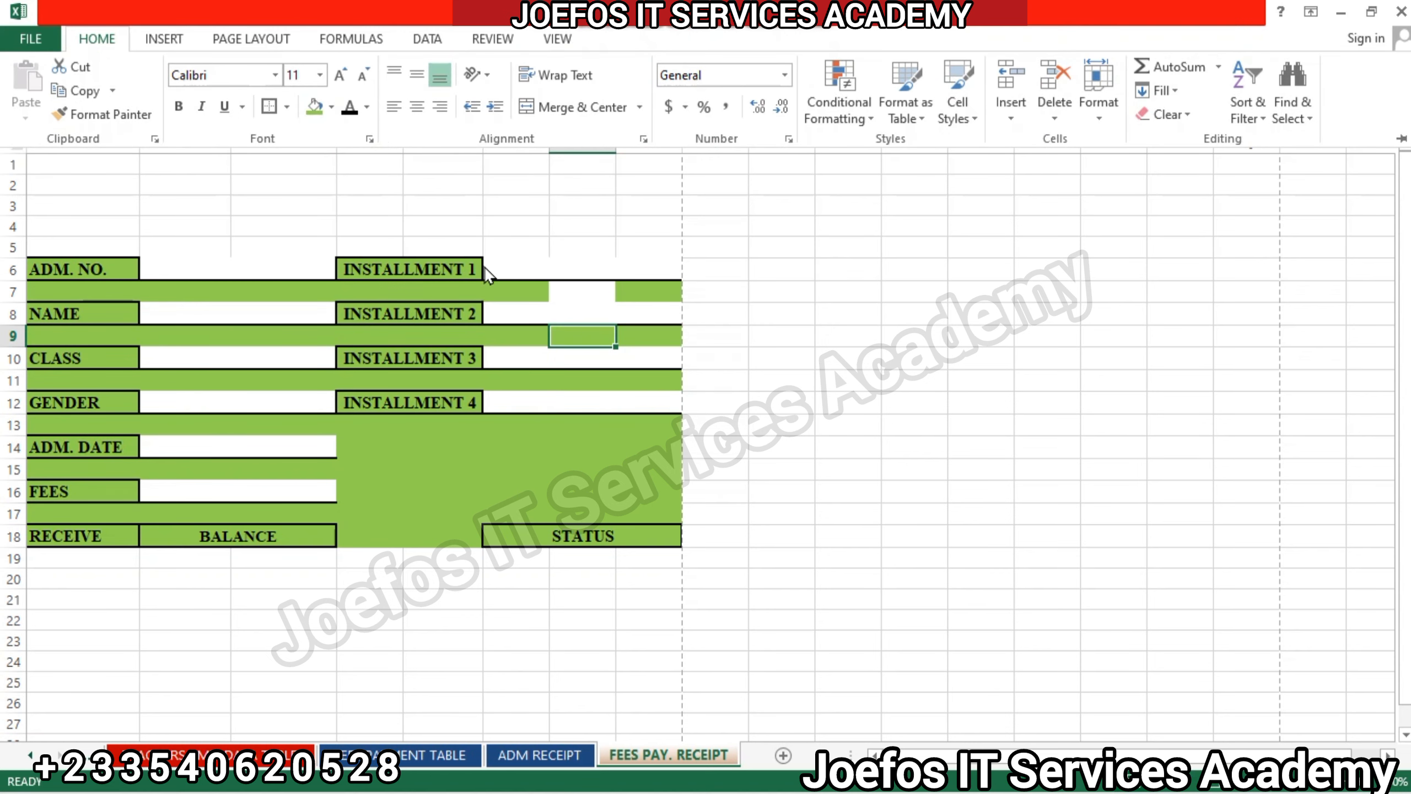
Fill the white gap cell G7 between INSTALLMENT 1 and INSTALLMENT 2 with the standard light green.
click(575, 276)
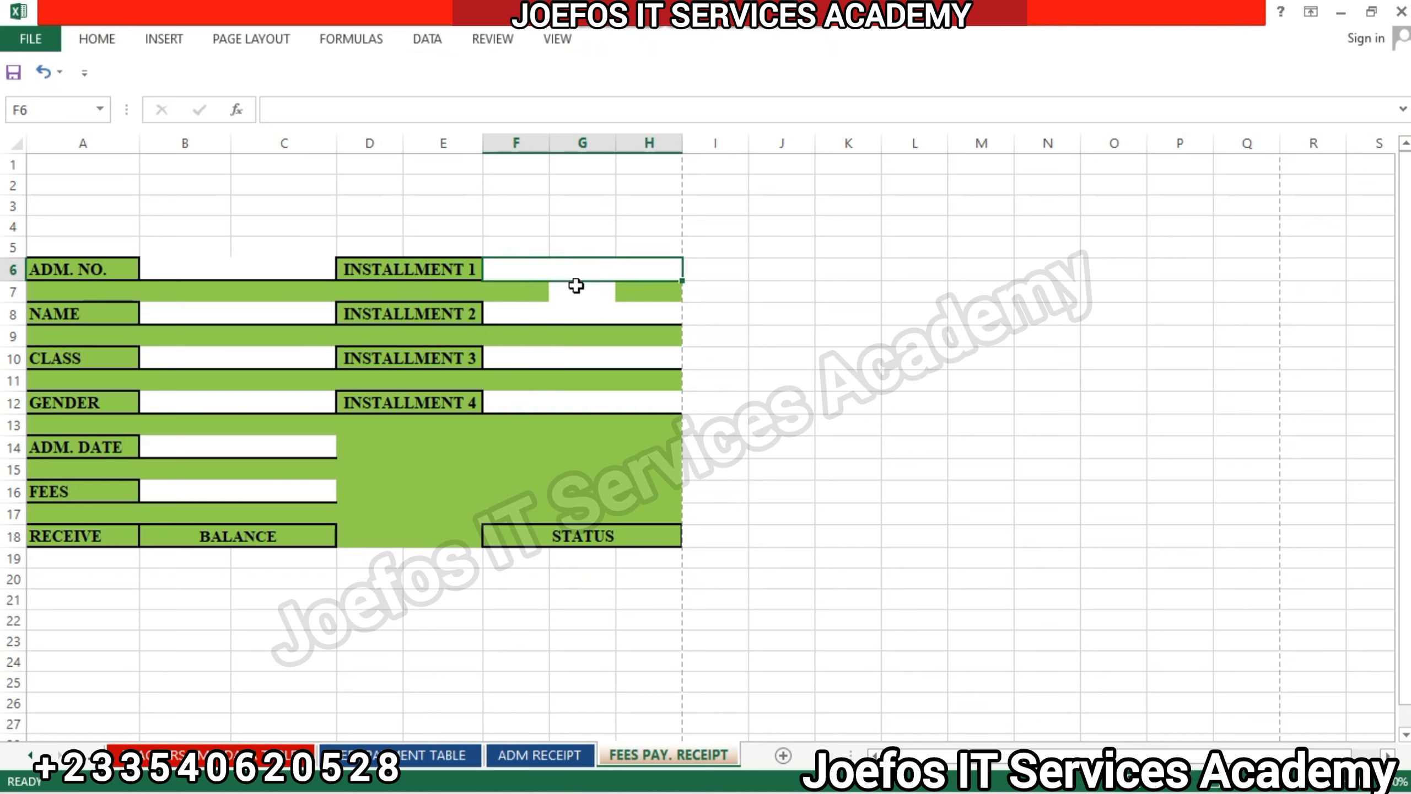
click(578, 287)
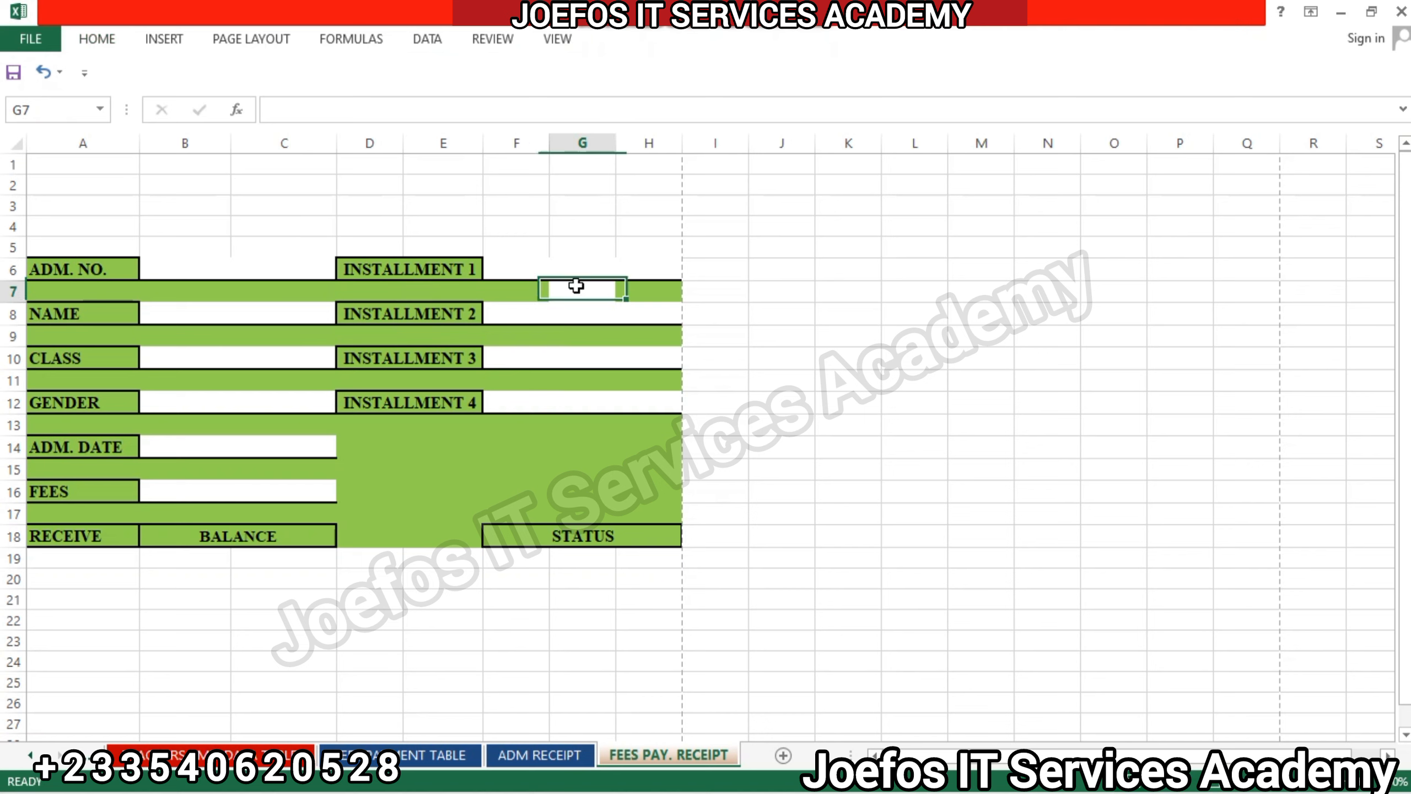
click(97, 40)
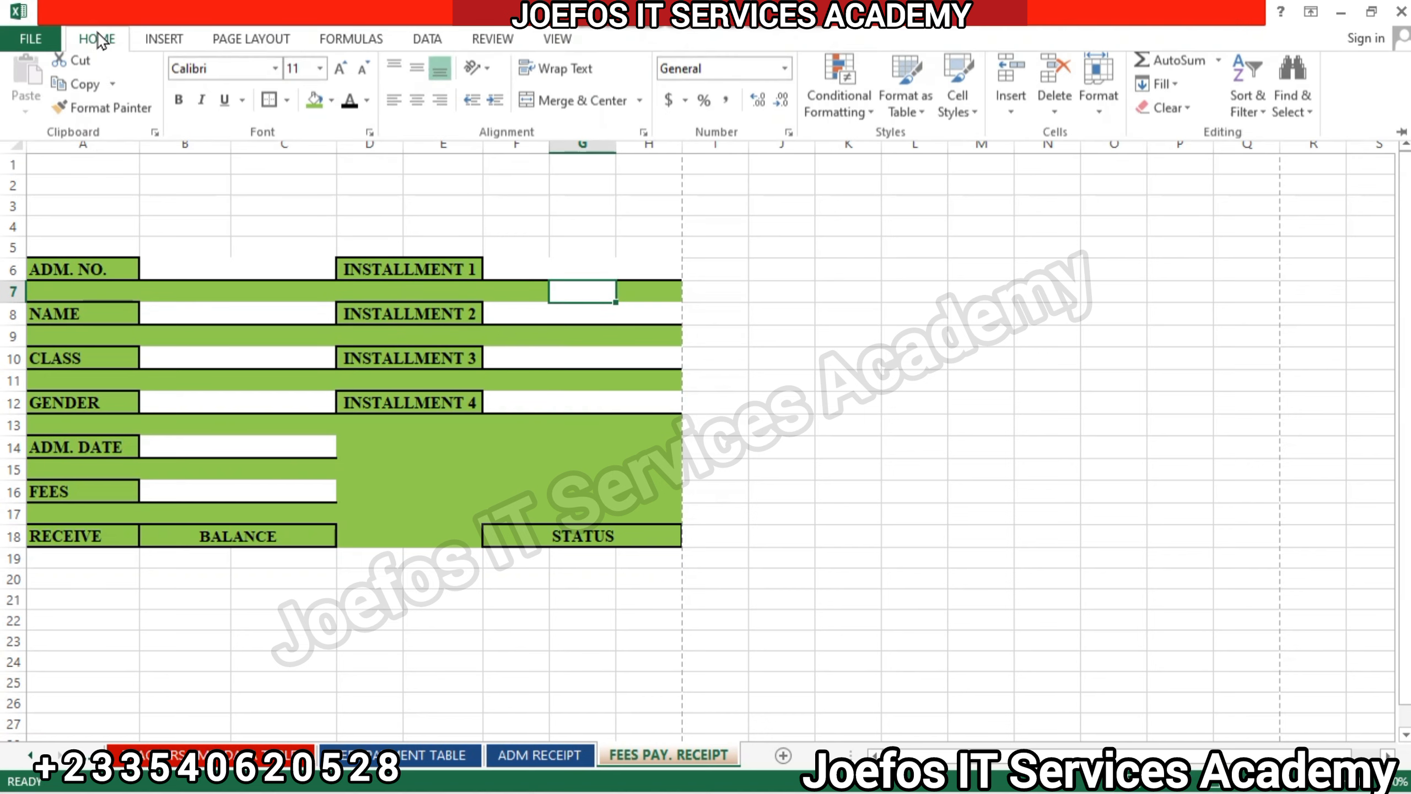
click(314, 105)
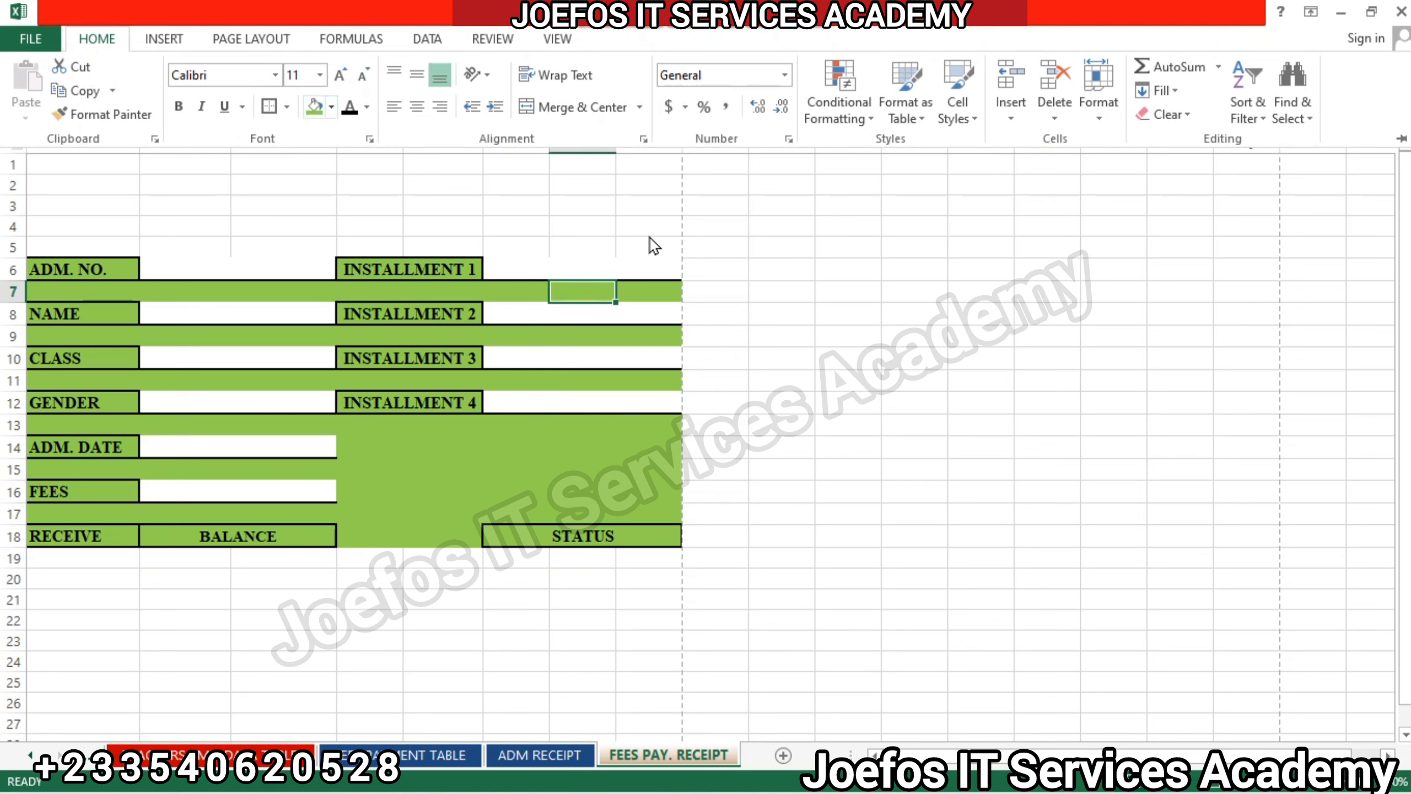
click(718, 432)
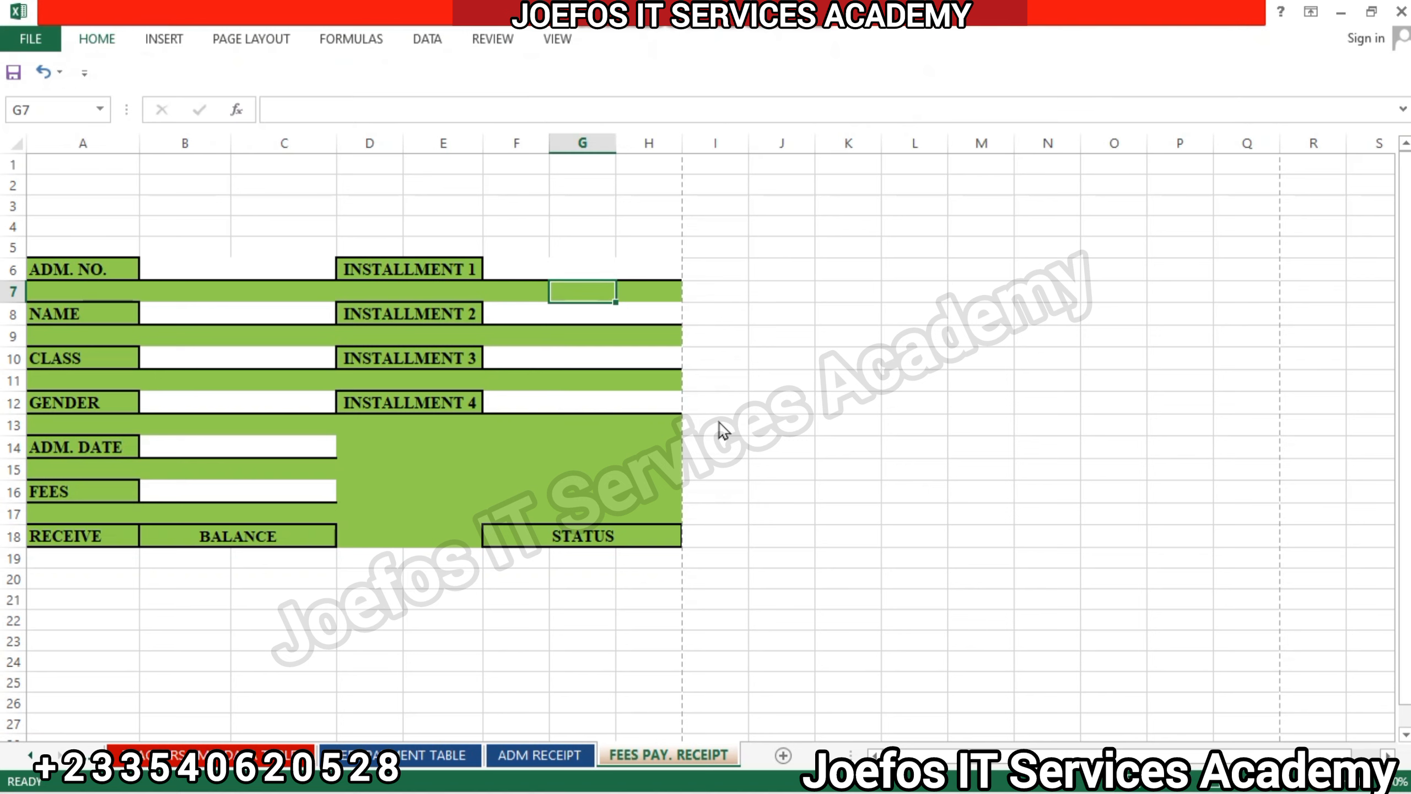
Merge and center cells F19:H19 beneath the STATUS label.
click(500, 556)
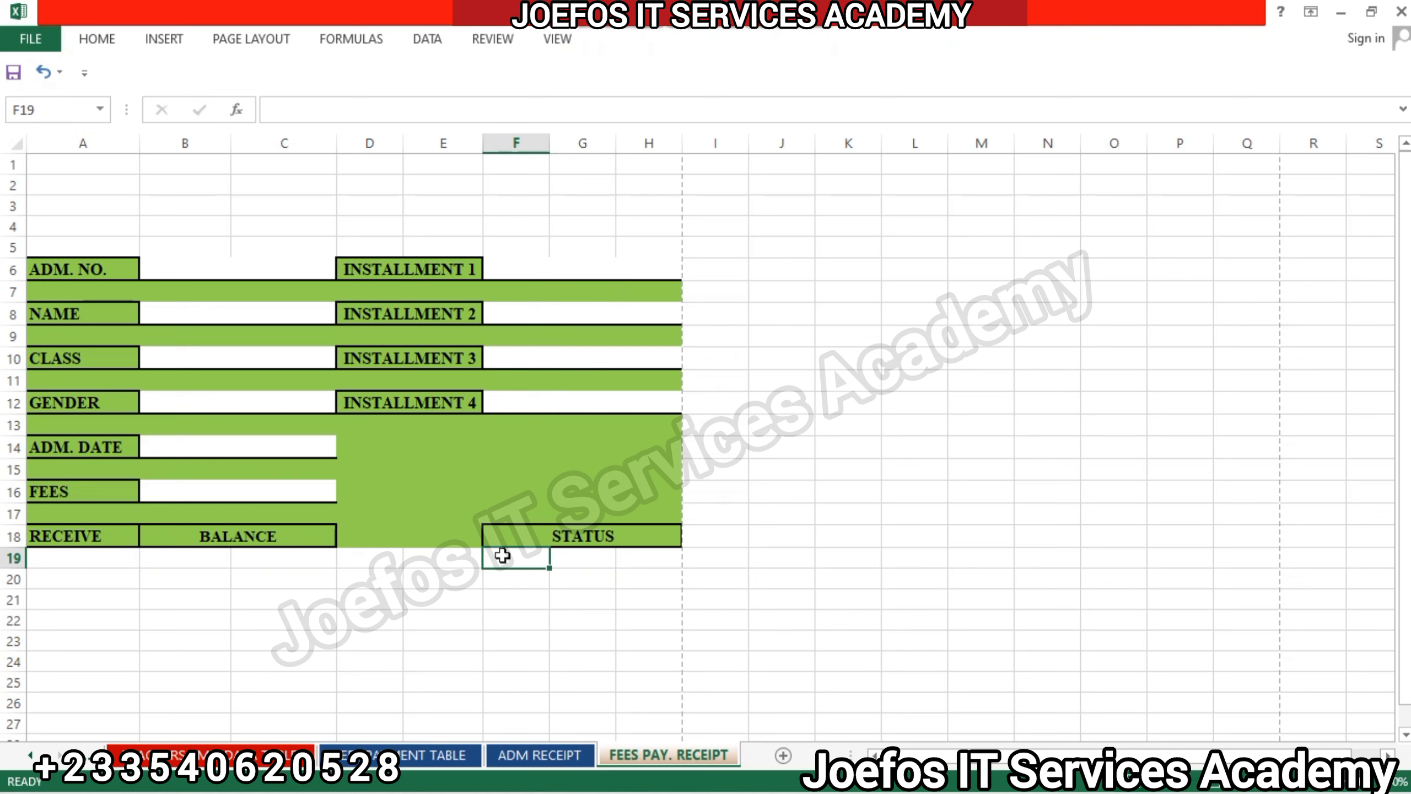
drag(503, 555, 639, 557)
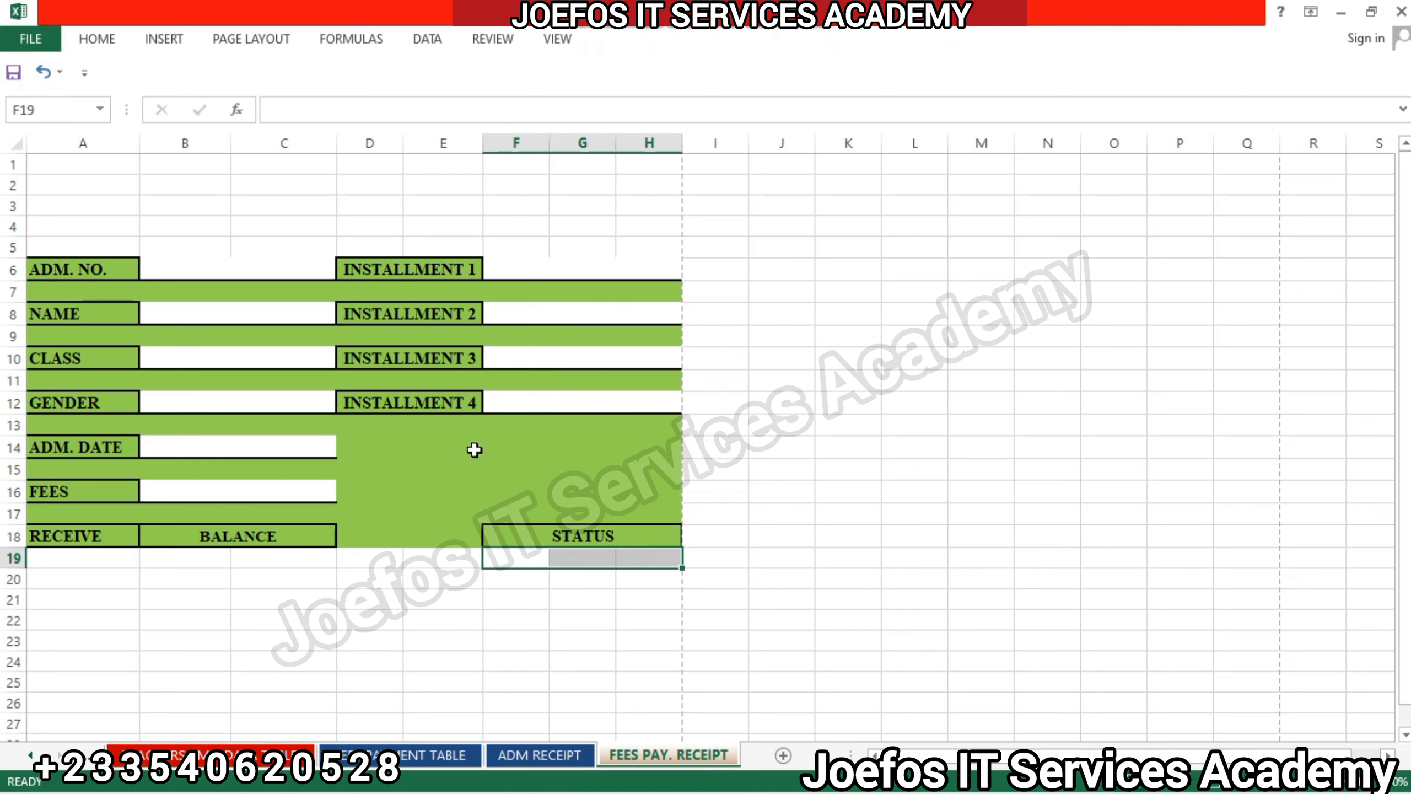
click(95, 41)
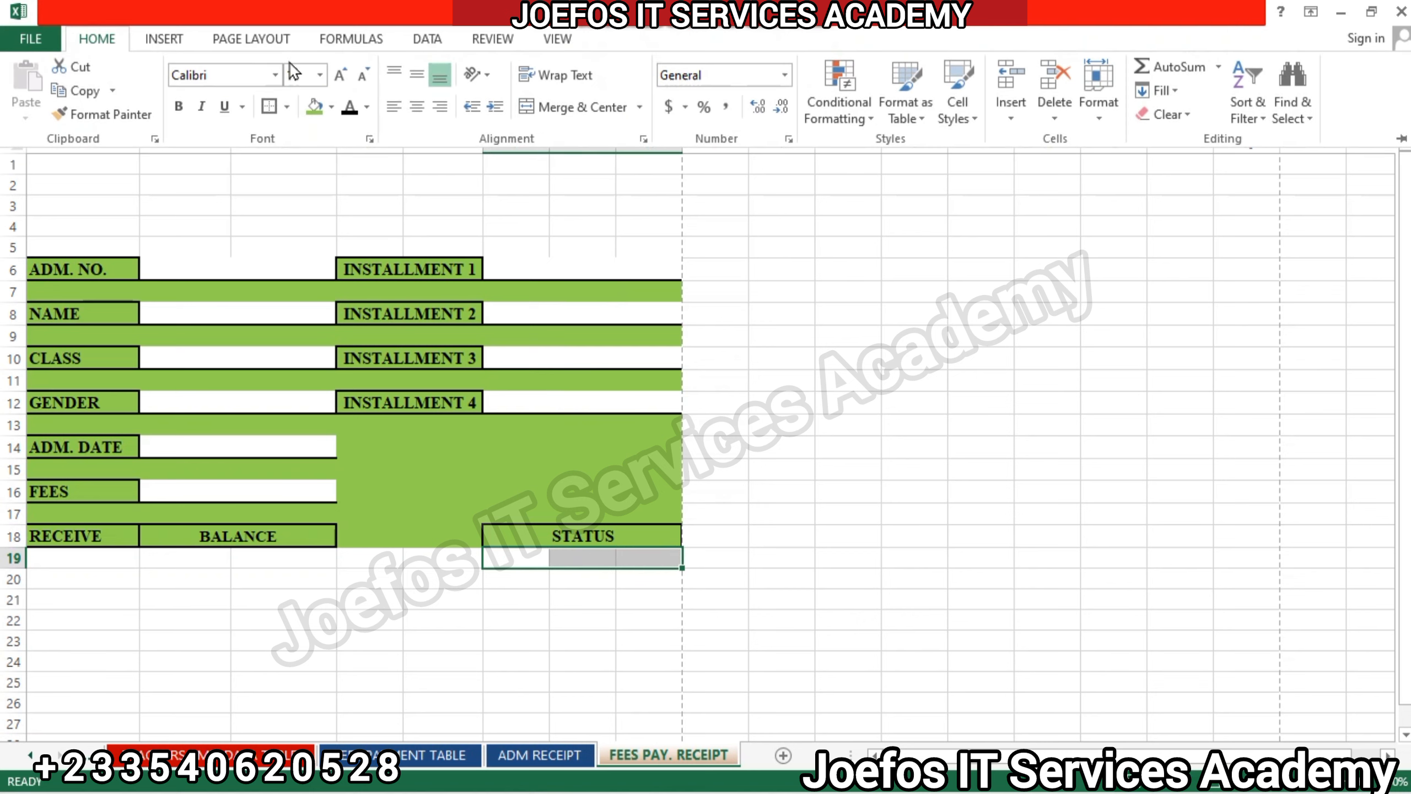
click(566, 106)
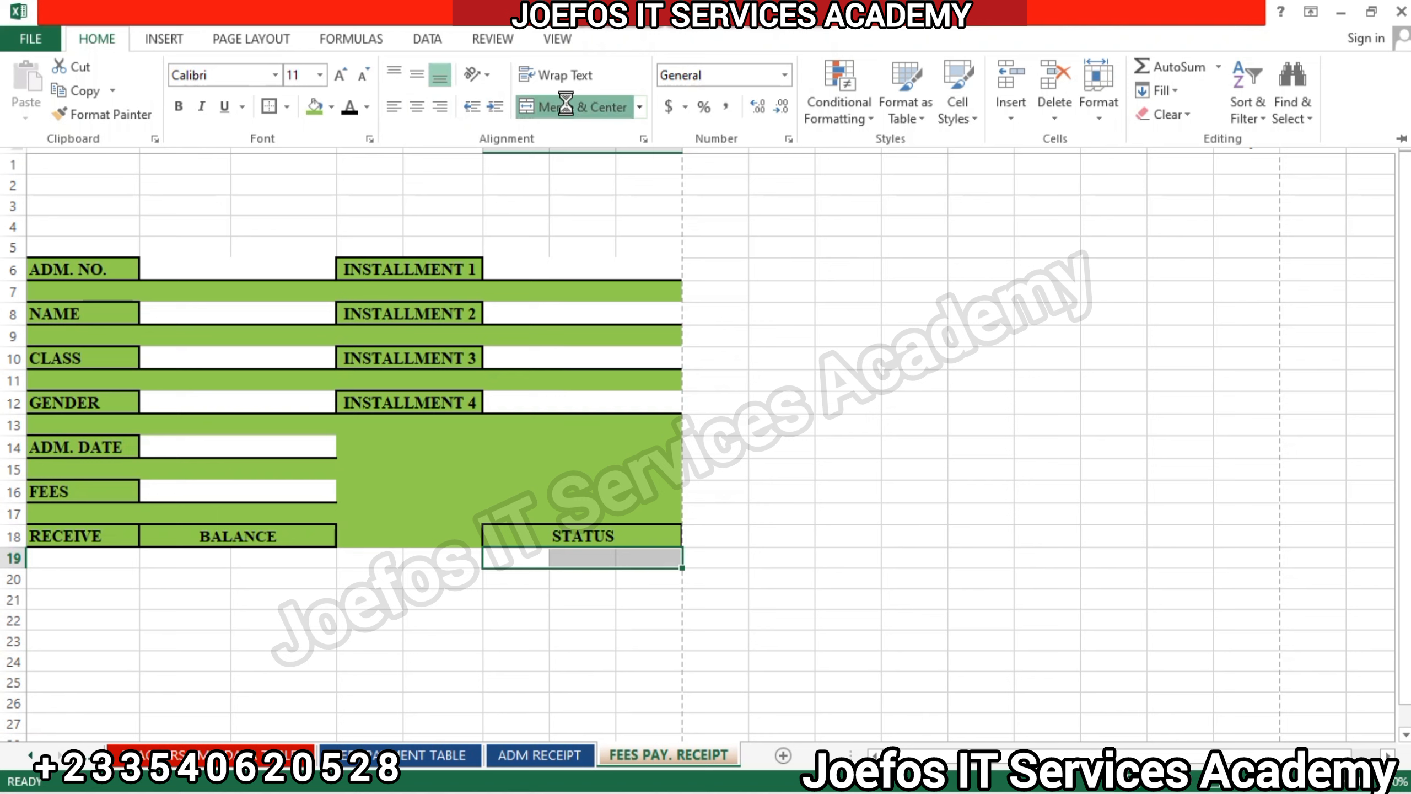
Format the merged value field beneath STATUS in bold Times New Roman.
click(221, 74)
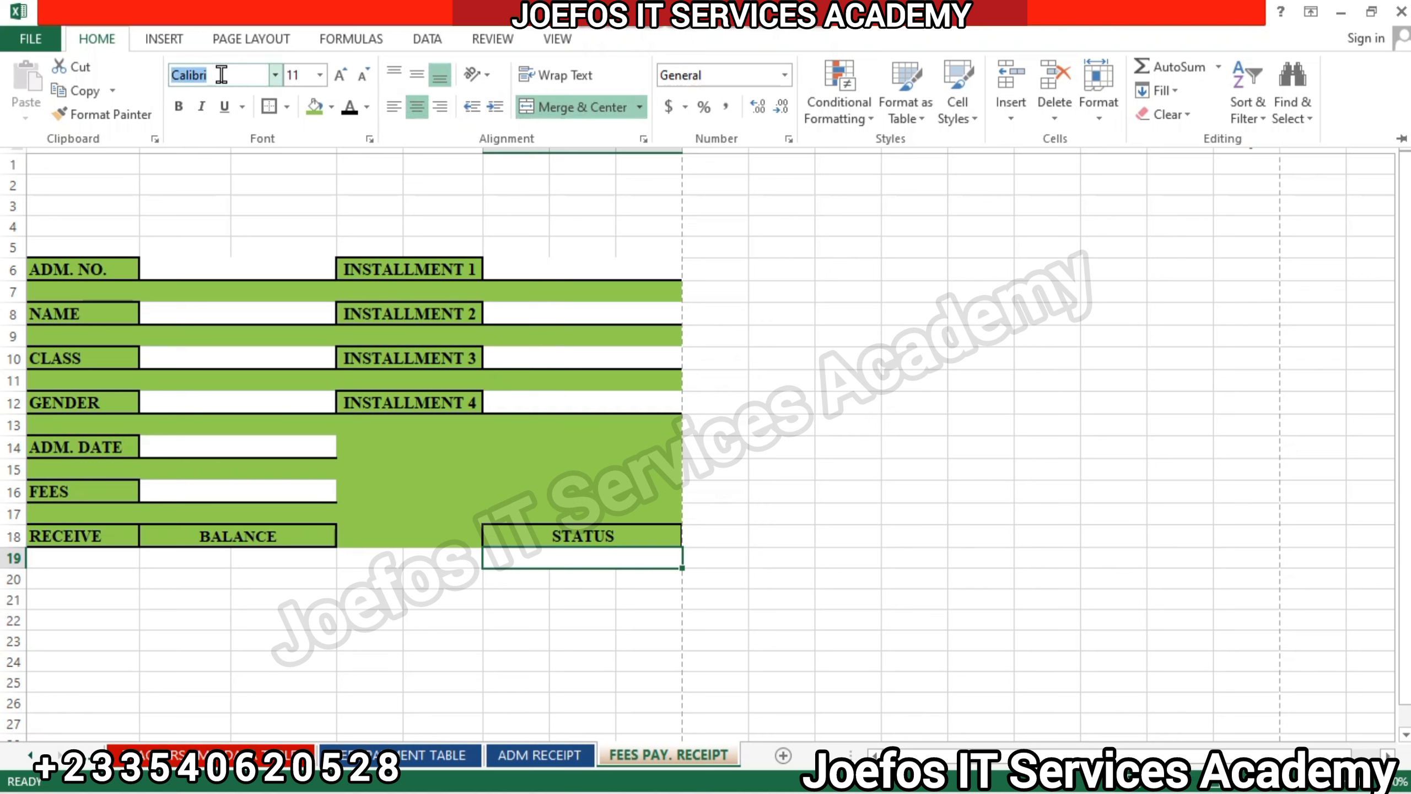
text(Times New Roma)
key(Return)
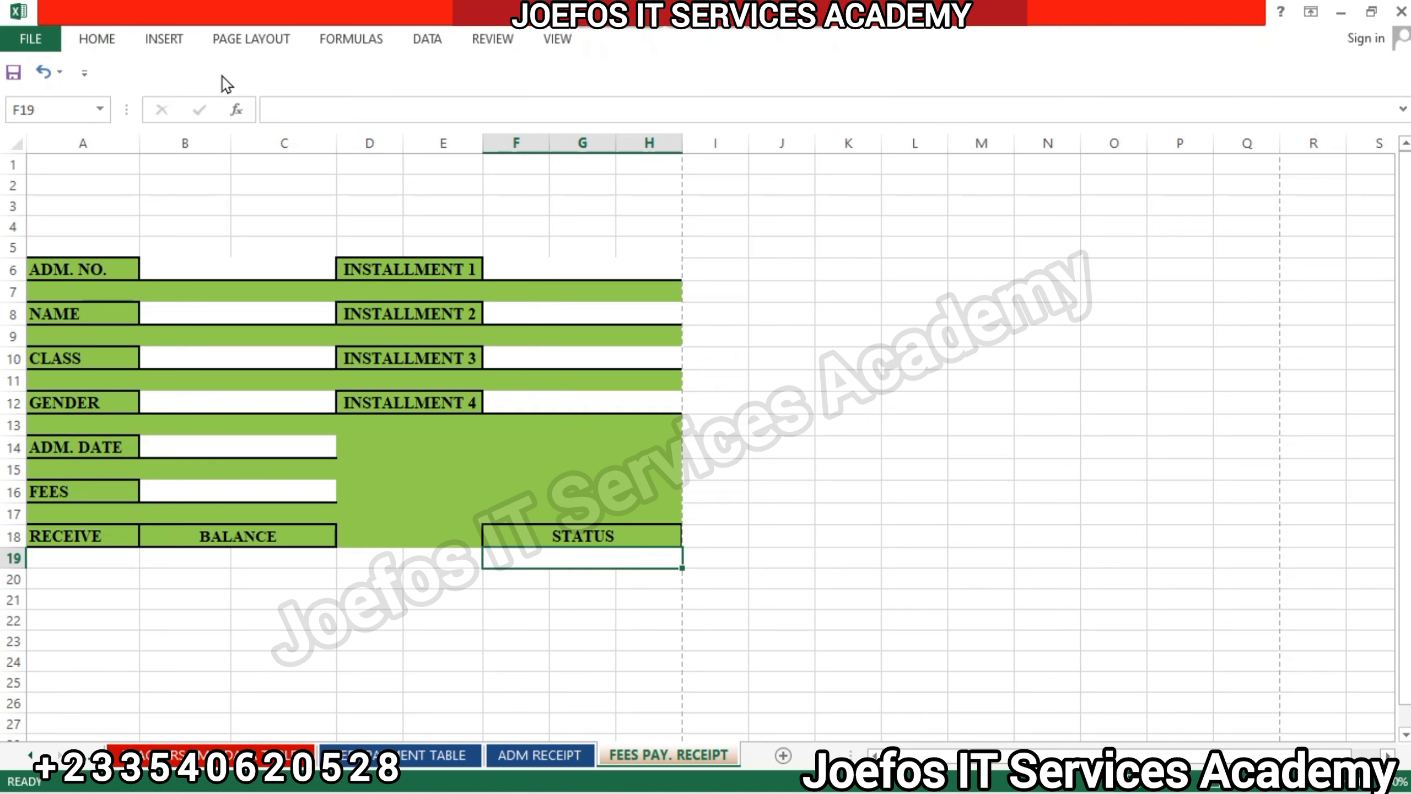
click(97, 39)
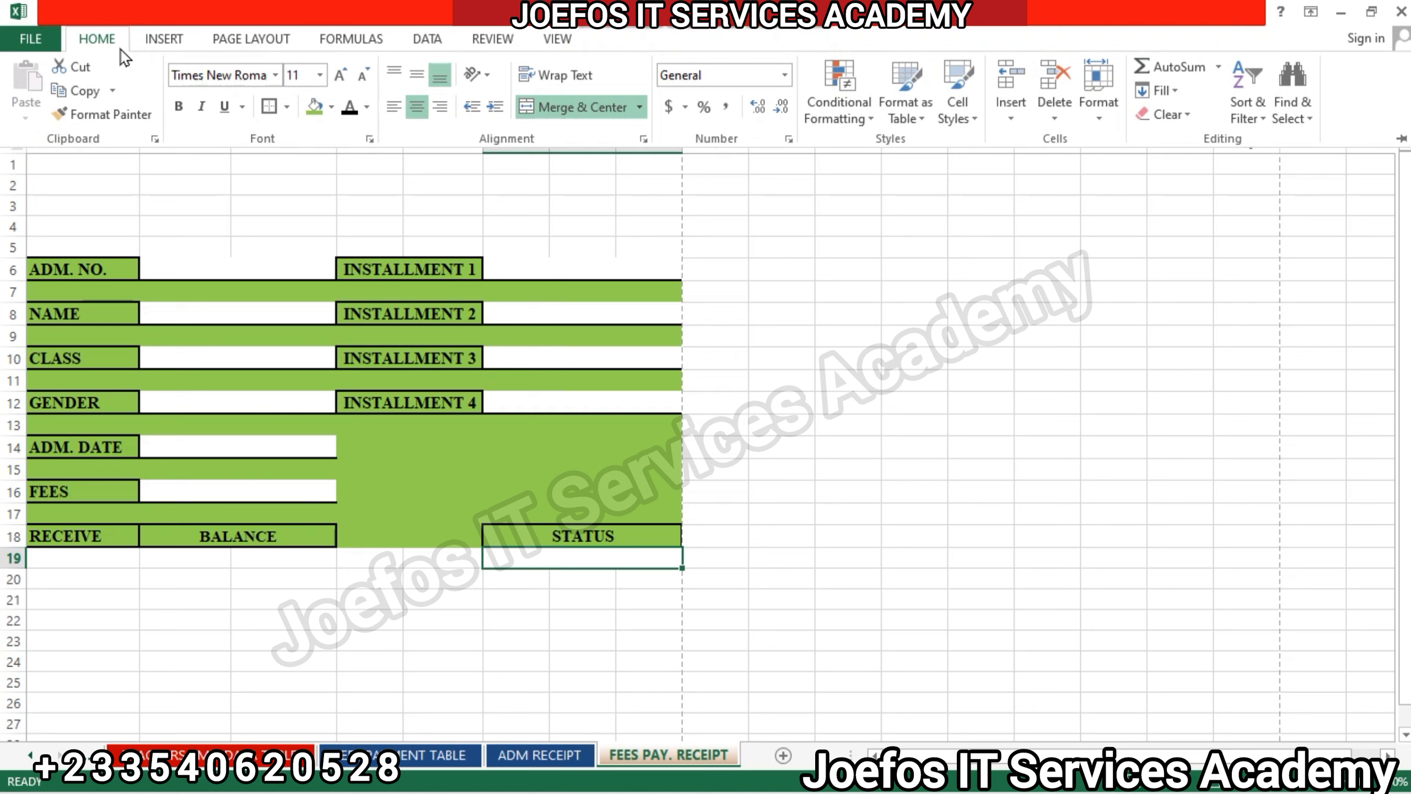
click(178, 106)
click(269, 560)
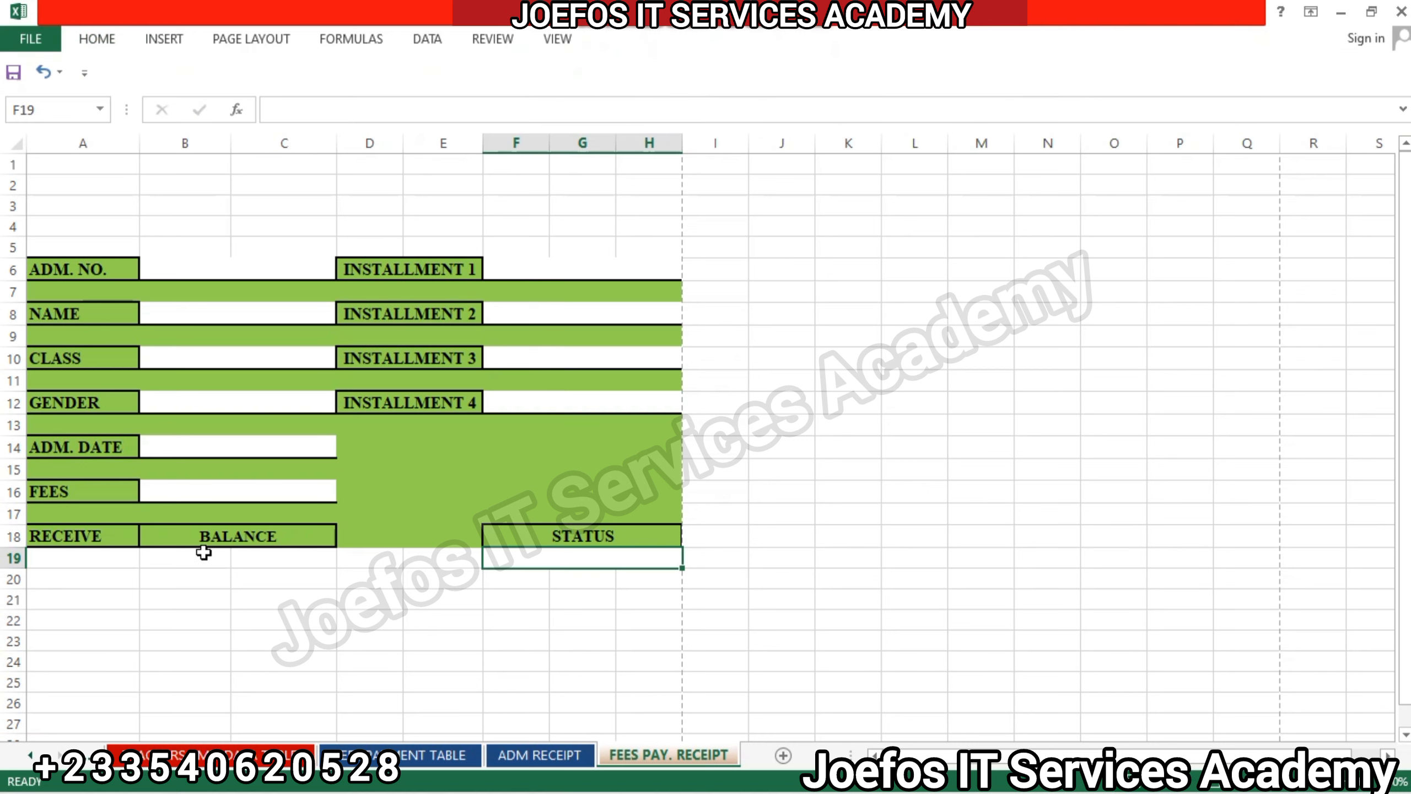
Add a thick bottom border to the merged value field F19:H19 beneath STATUS.
click(78, 552)
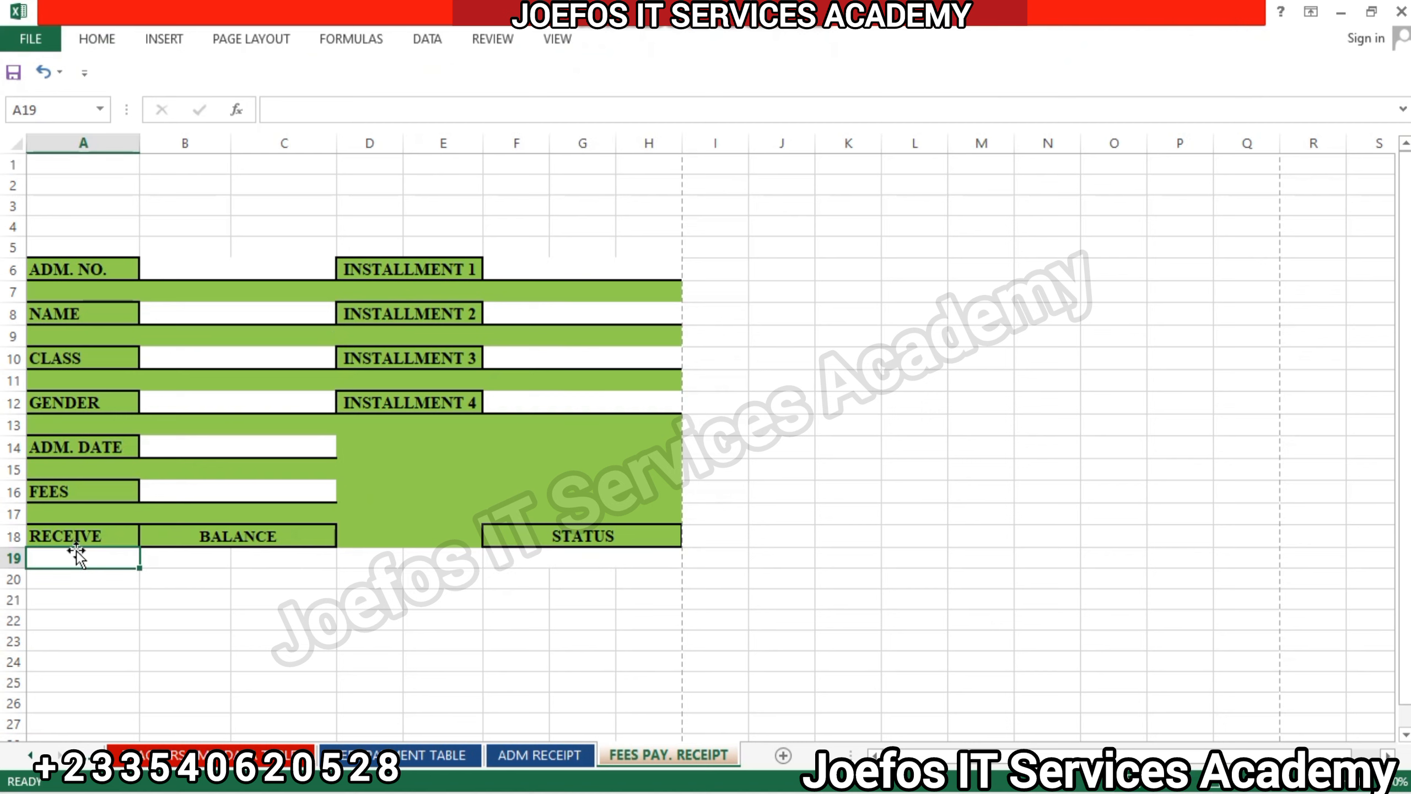
click(513, 554)
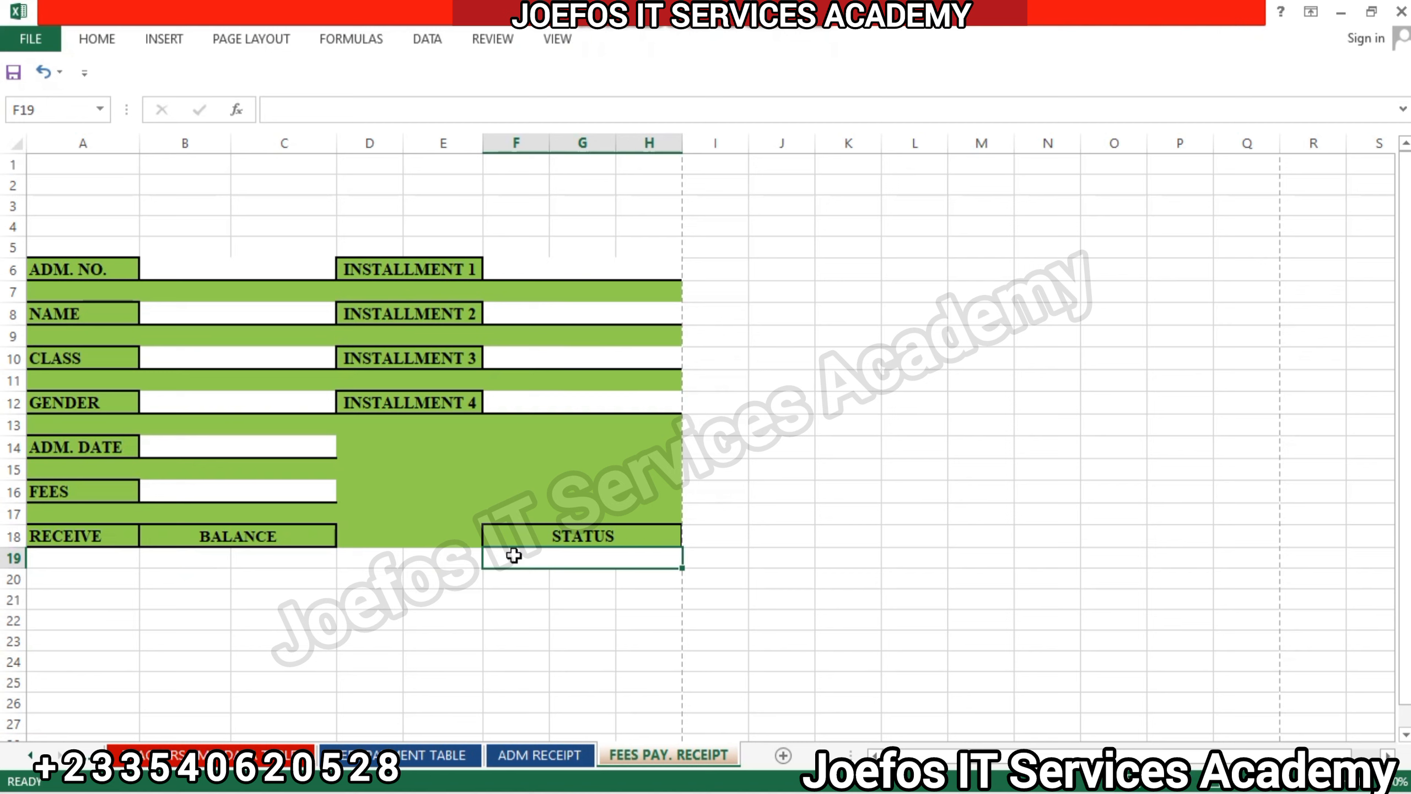
click(99, 40)
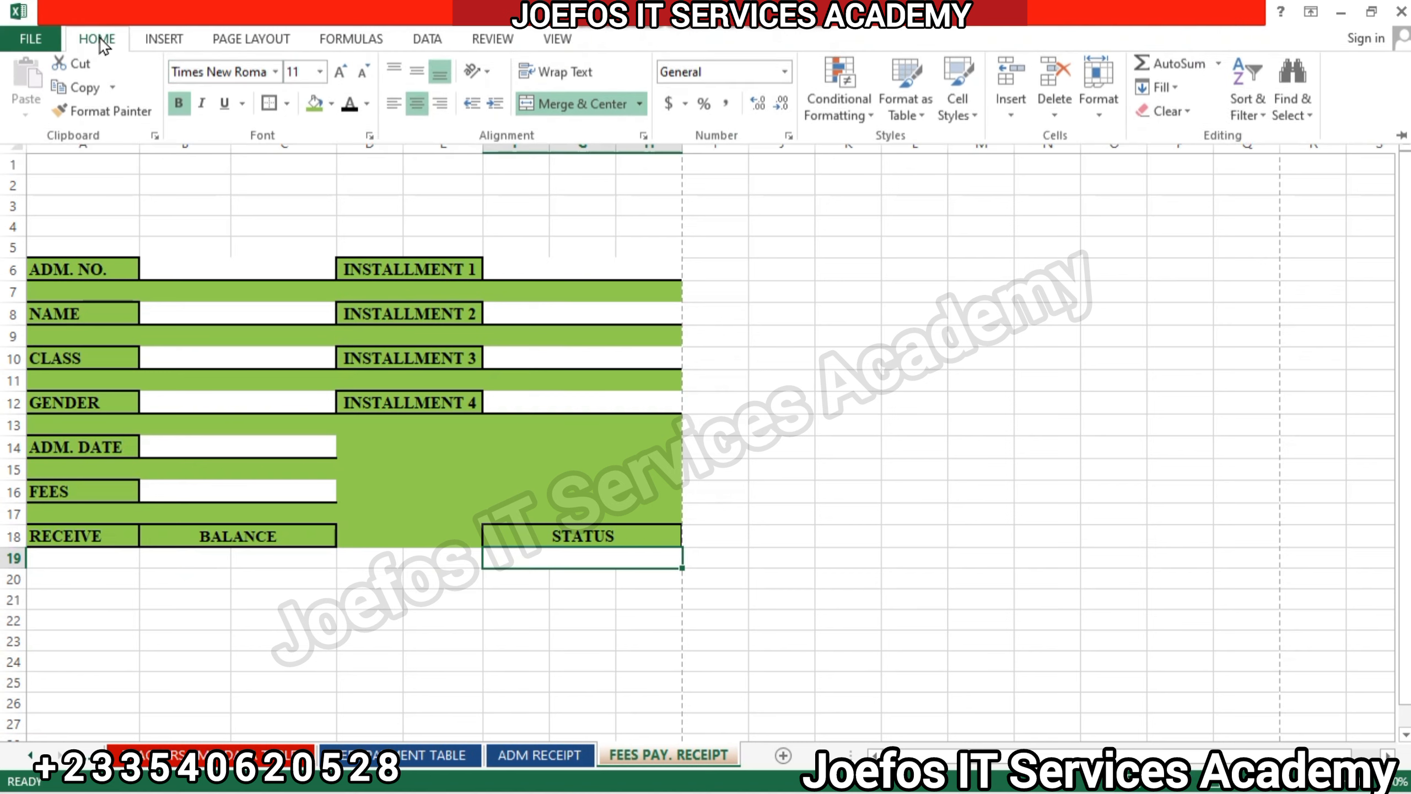
click(287, 108)
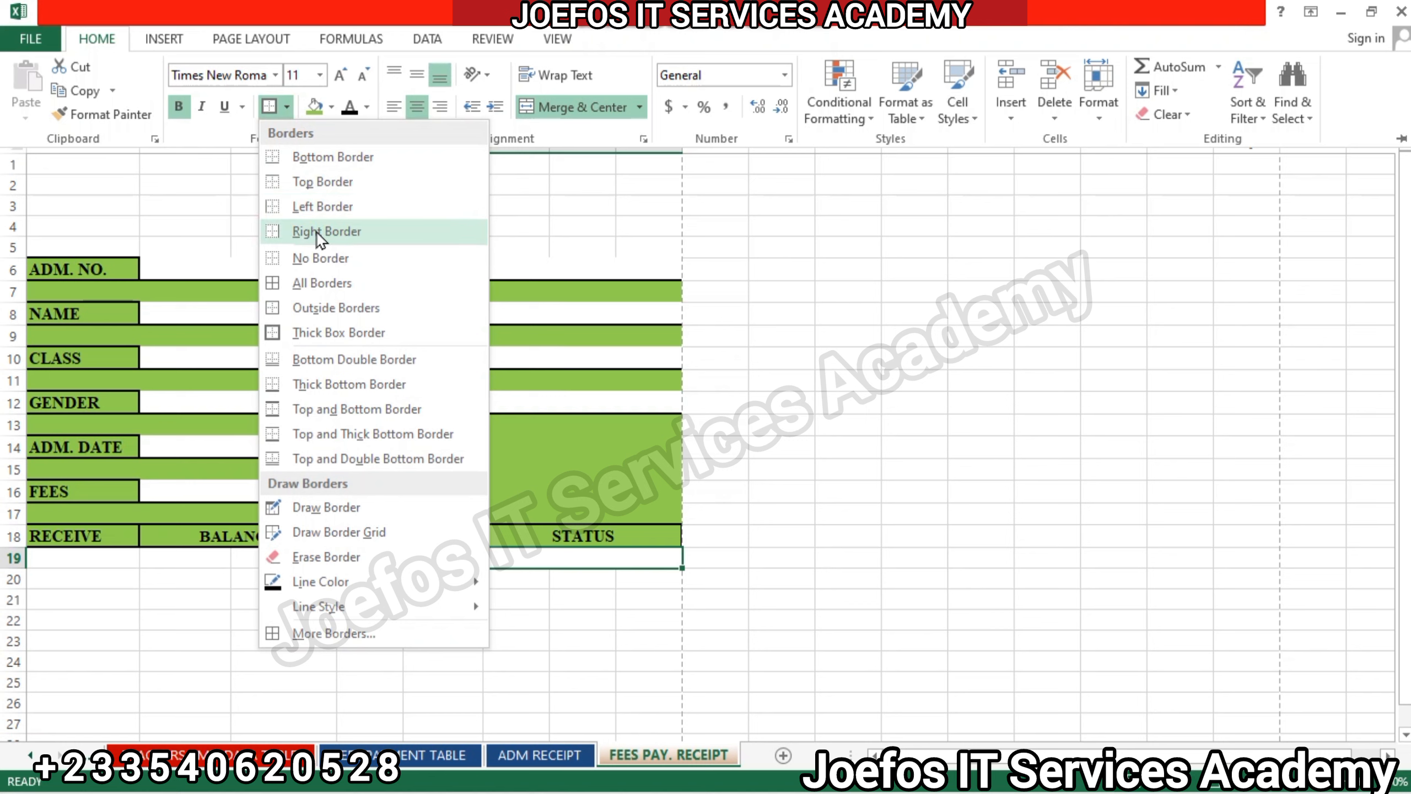
click(316, 389)
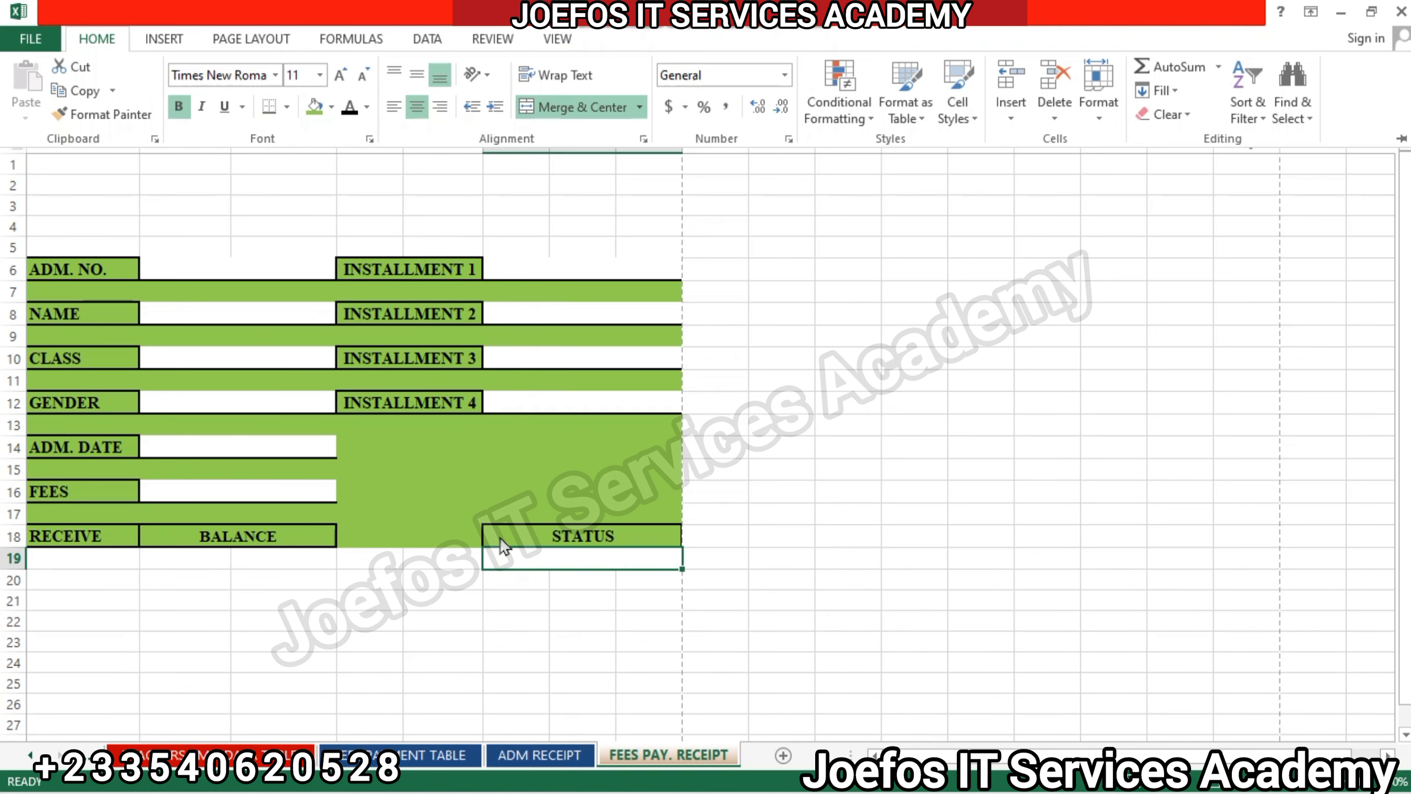
click(530, 623)
click(526, 619)
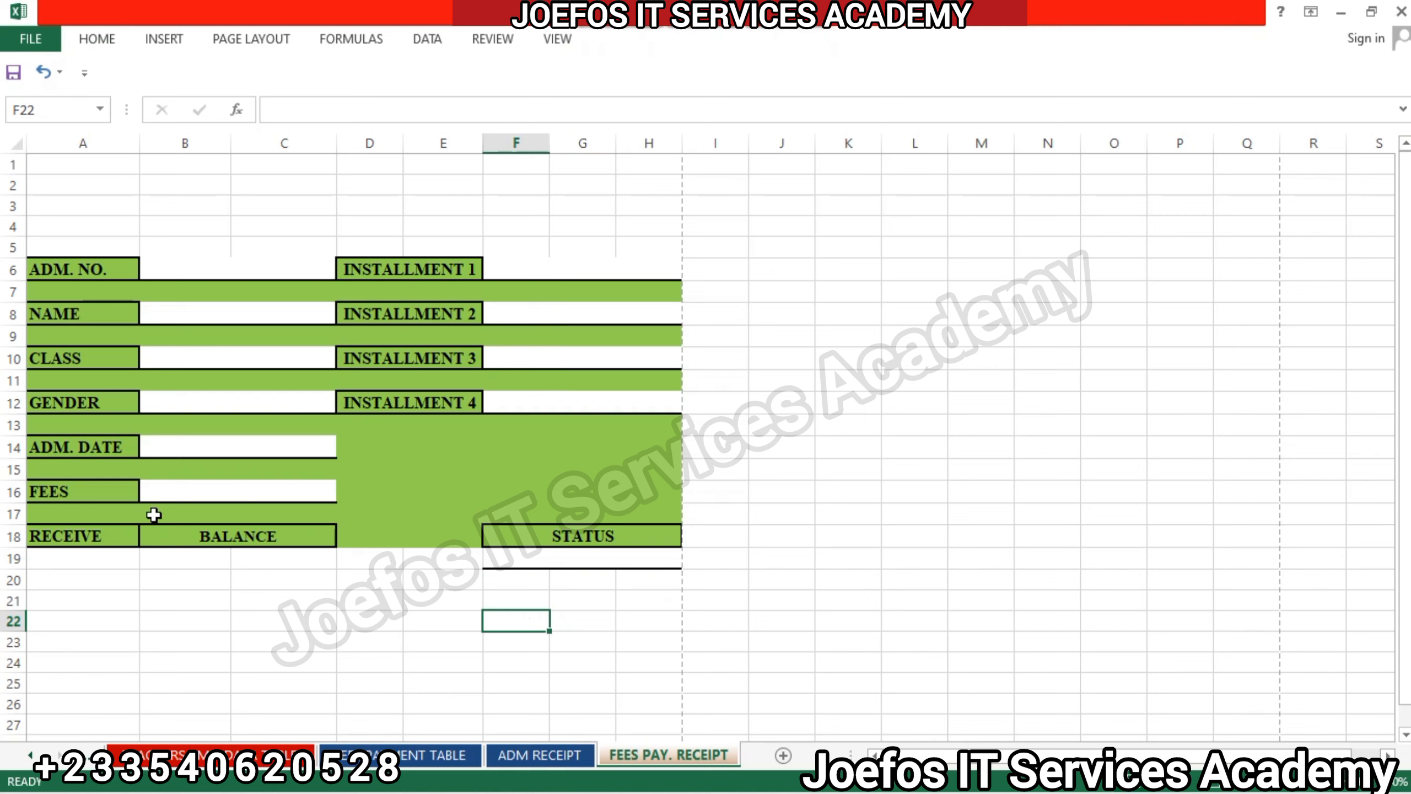
Add the same thick bottom border to cell A19 beneath RECEIVE.
click(62, 555)
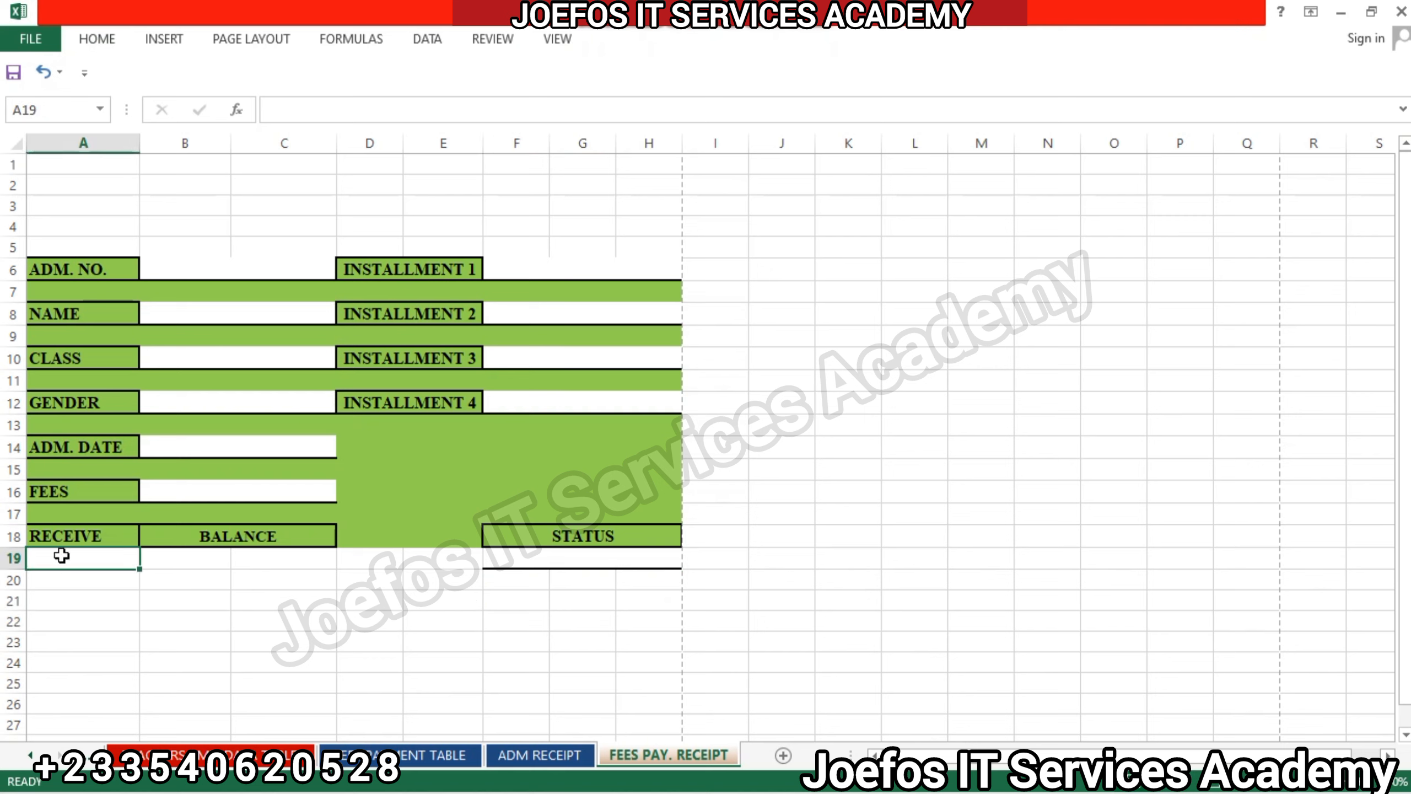
click(105, 37)
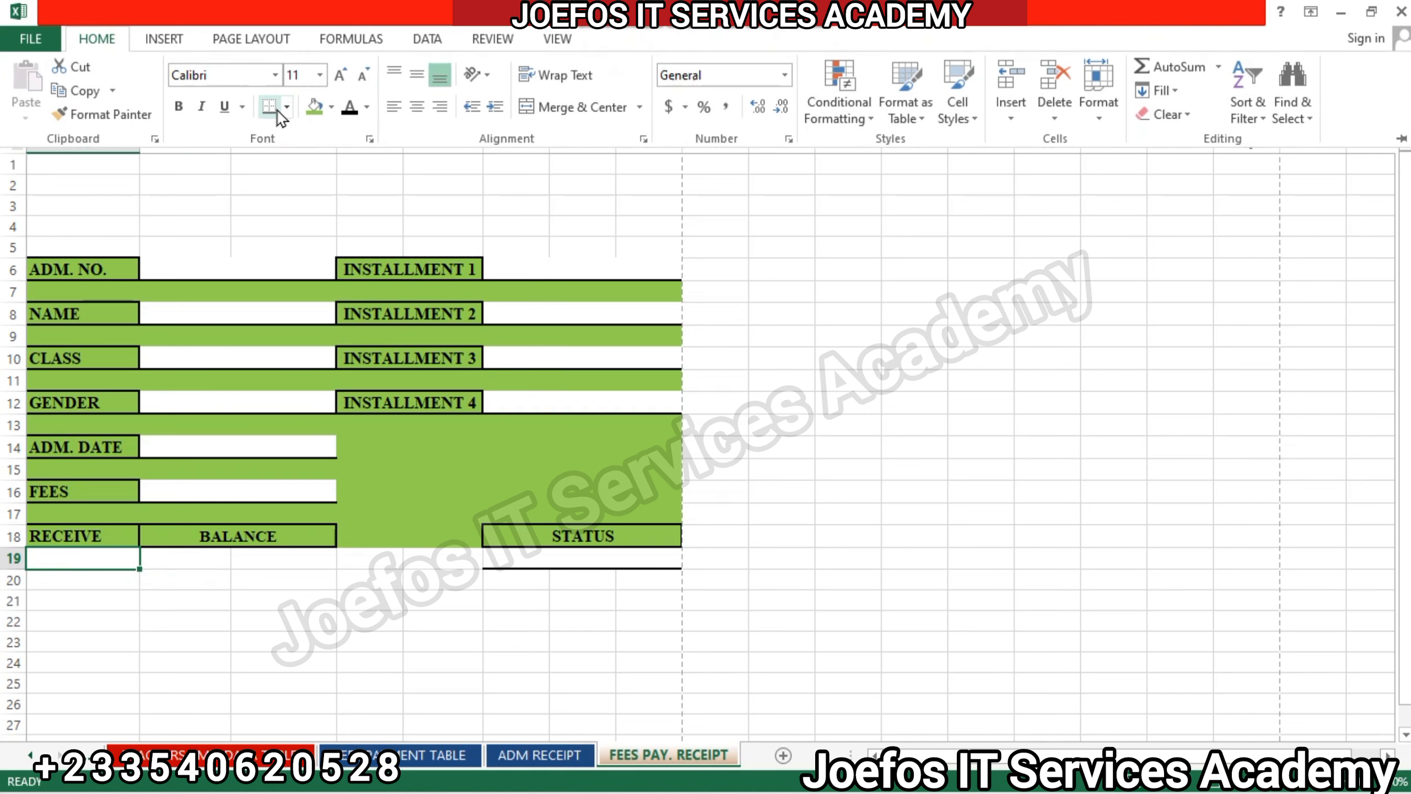
click(186, 558)
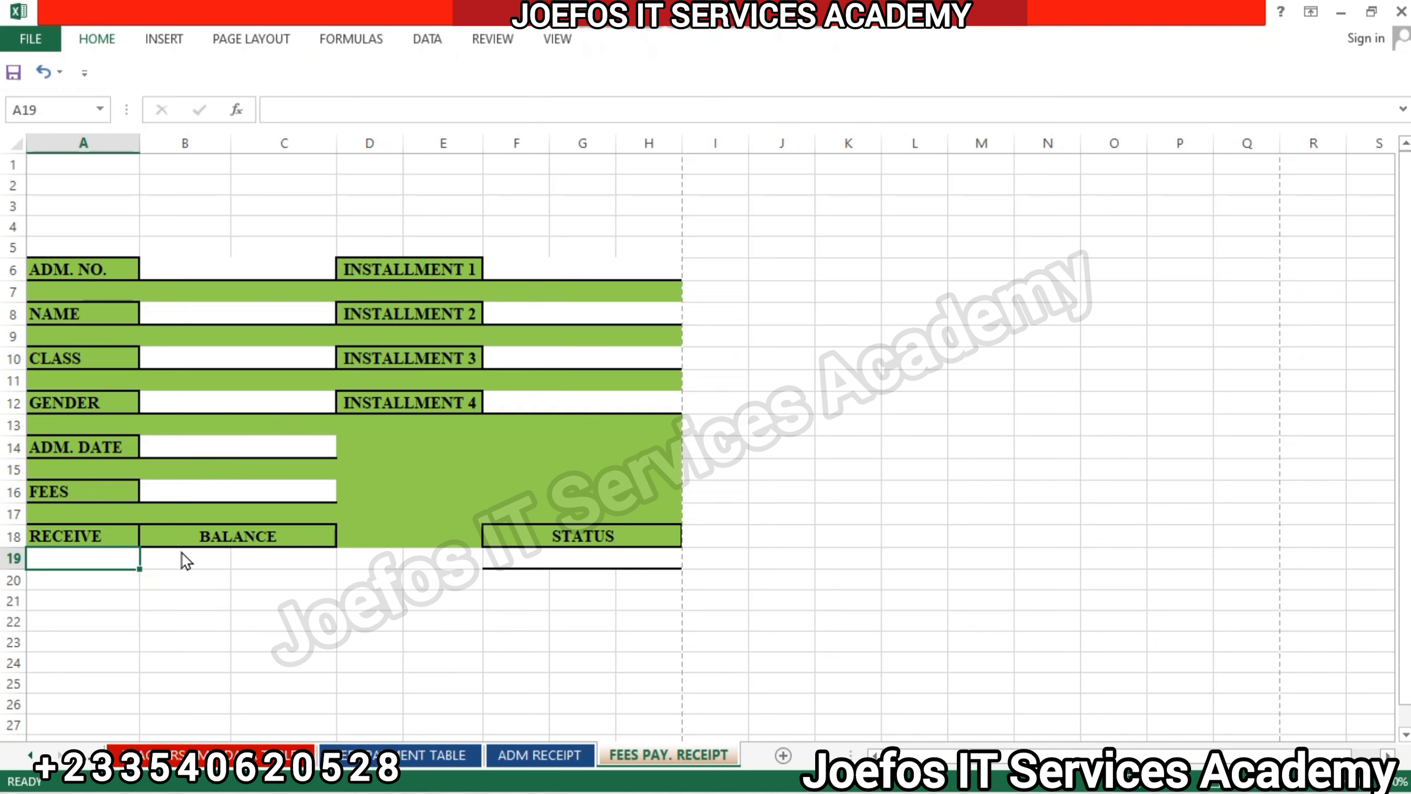
Merge and center cells B19:C19 beneath the BALANCE label.
click(182, 552)
drag(182, 551, 308, 548)
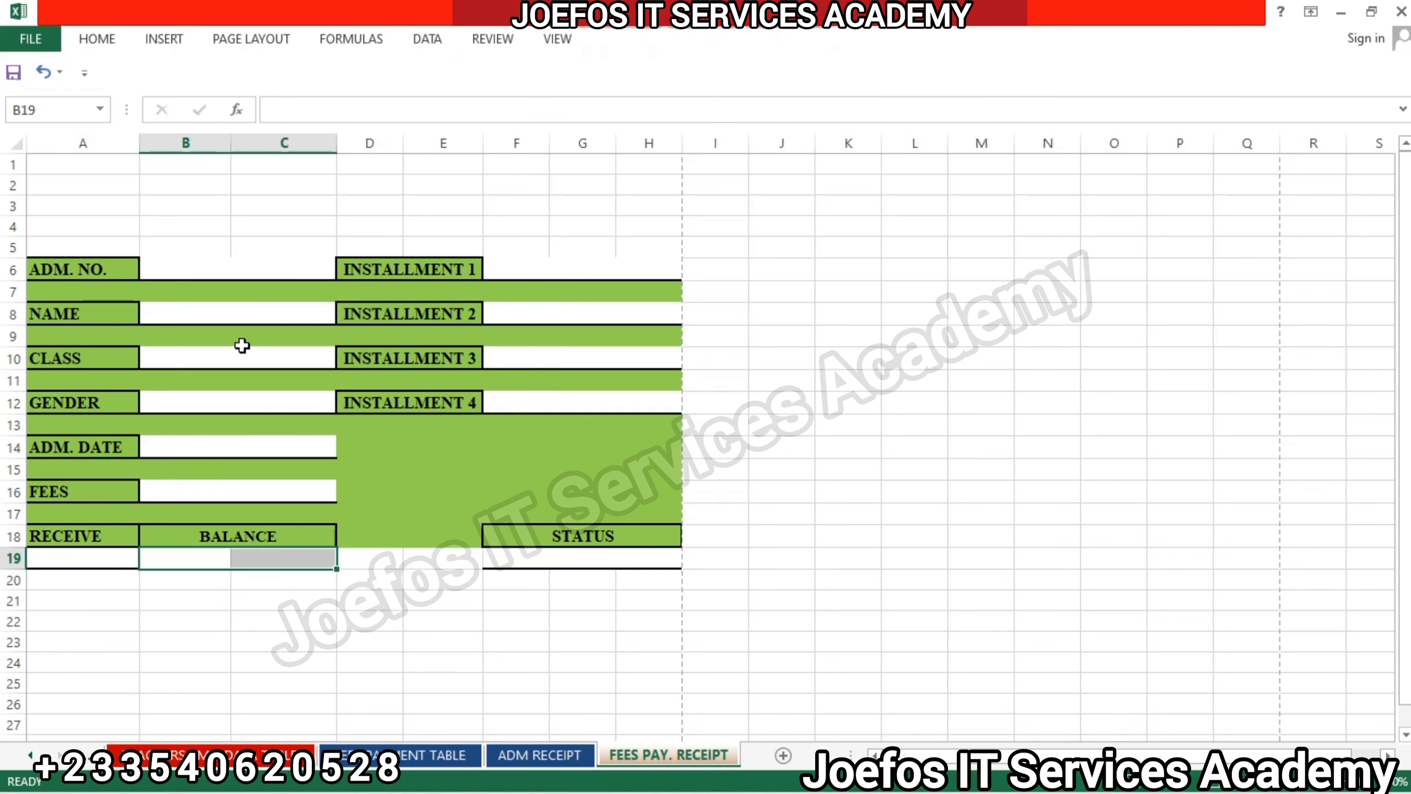
click(98, 40)
click(566, 105)
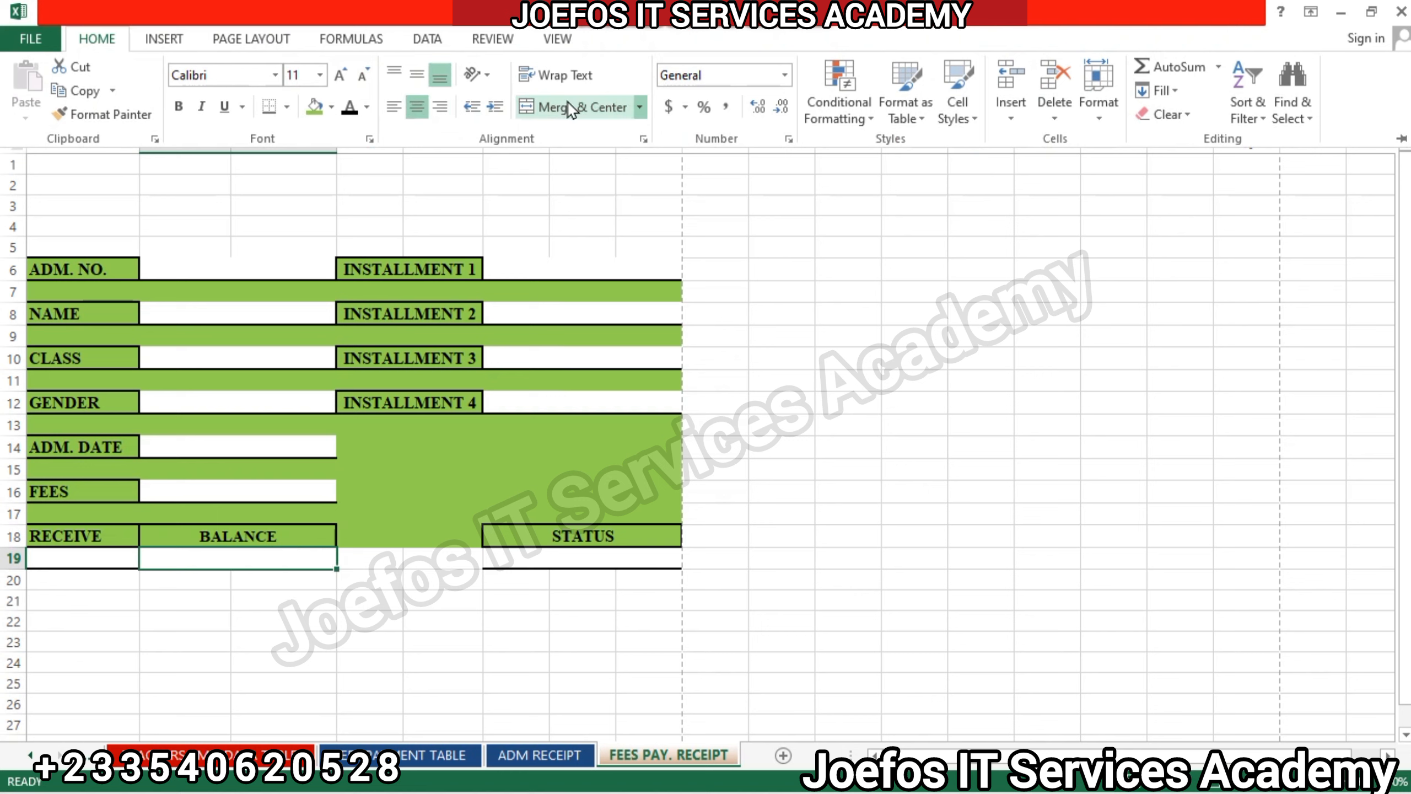
click(85, 566)
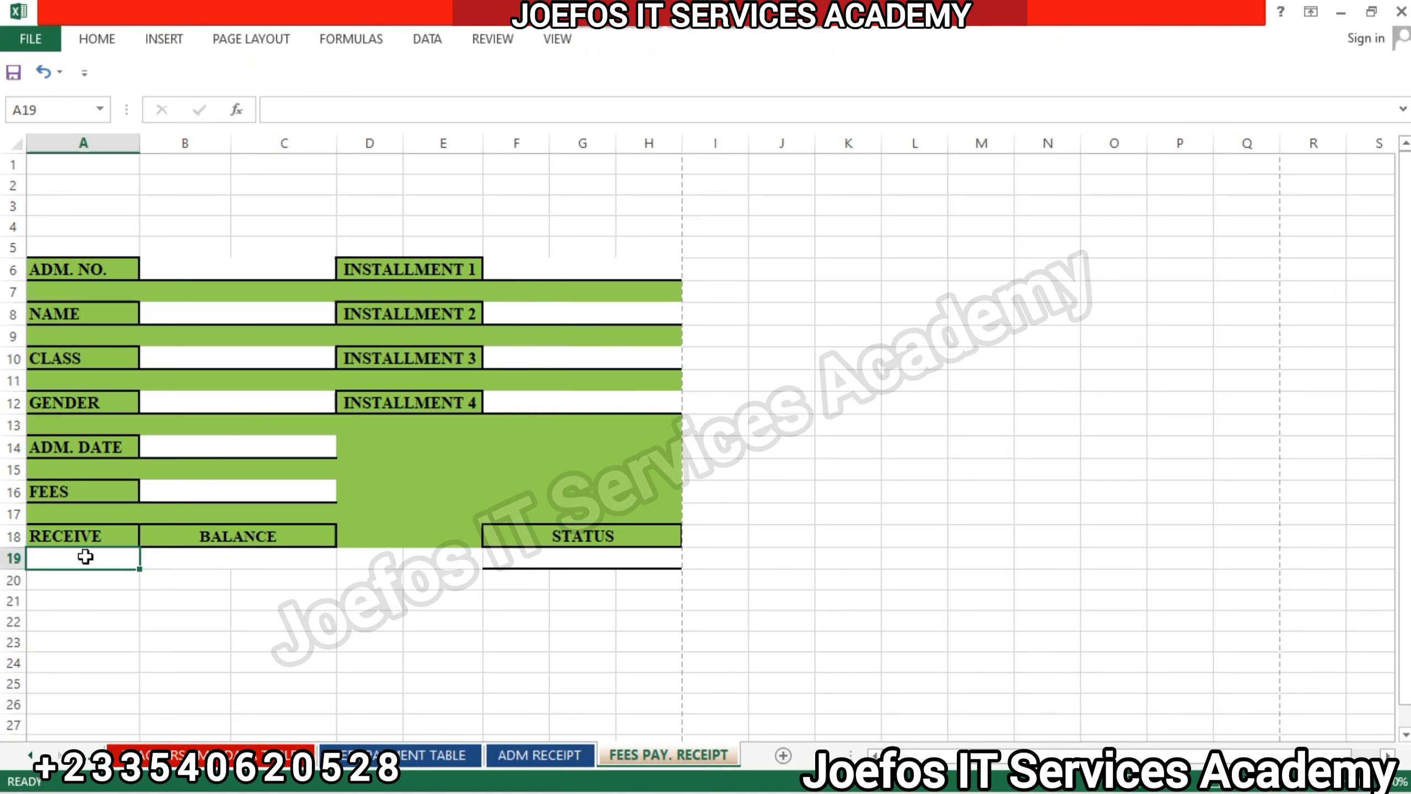
ctrl+click(85, 557)
ctrl+click(195, 556)
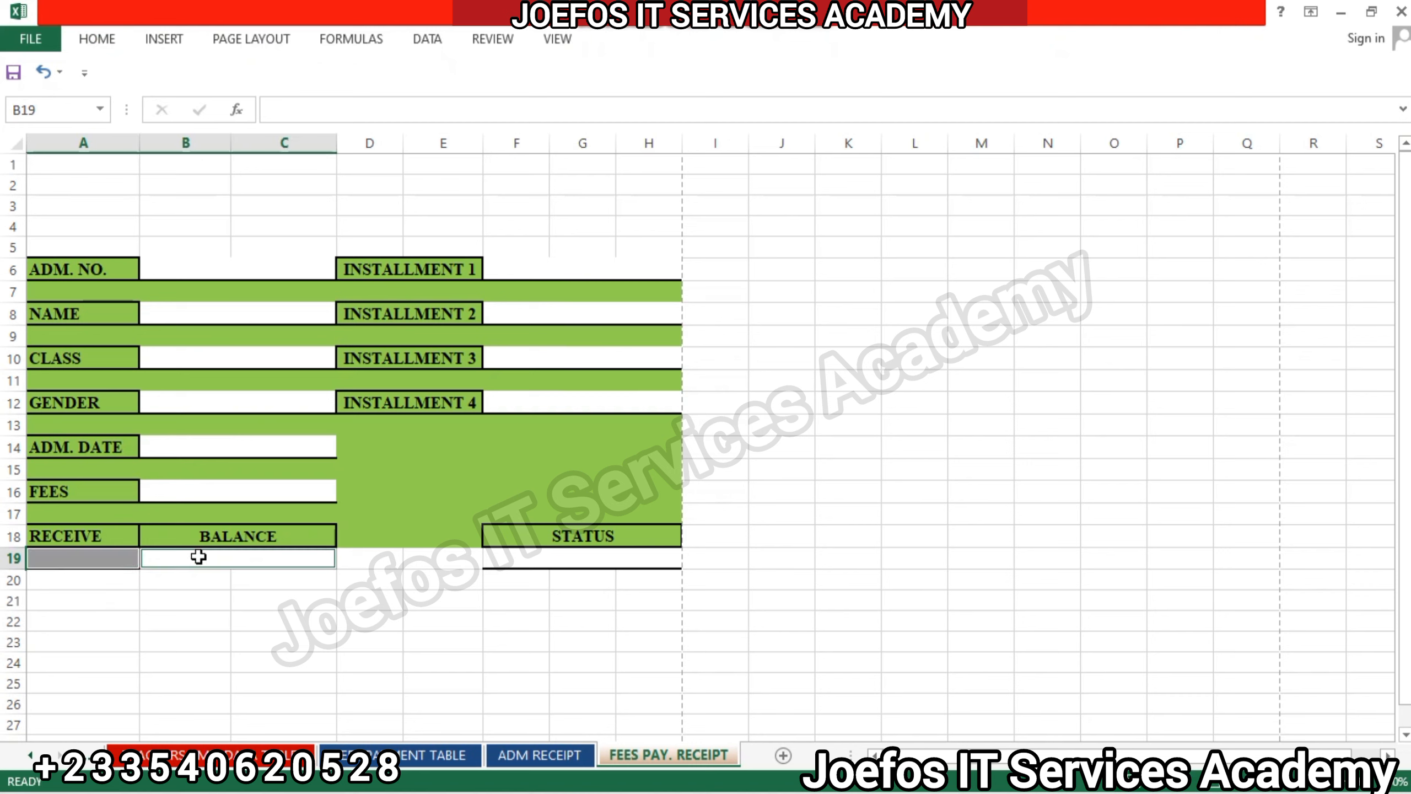
ctrl+click(528, 560)
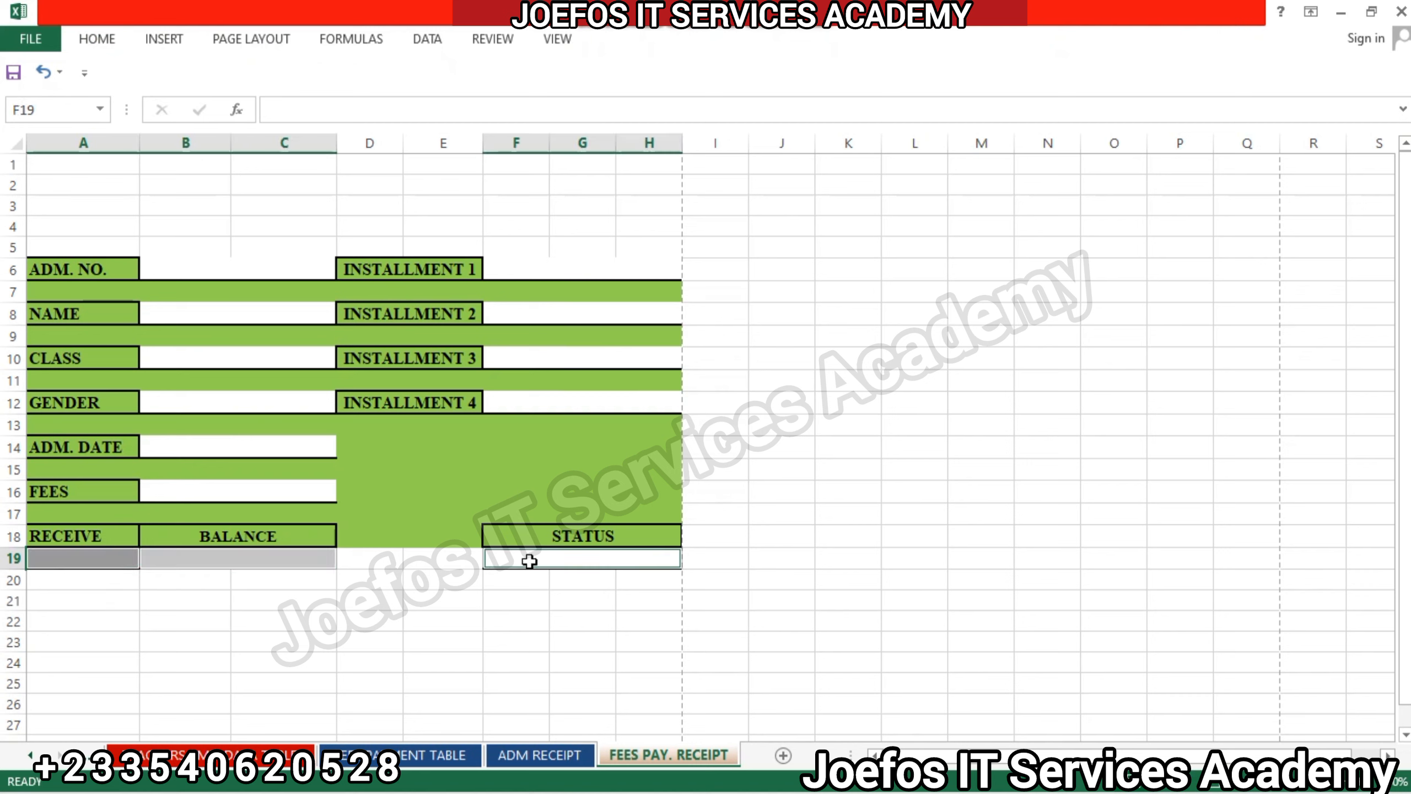
click(94, 38)
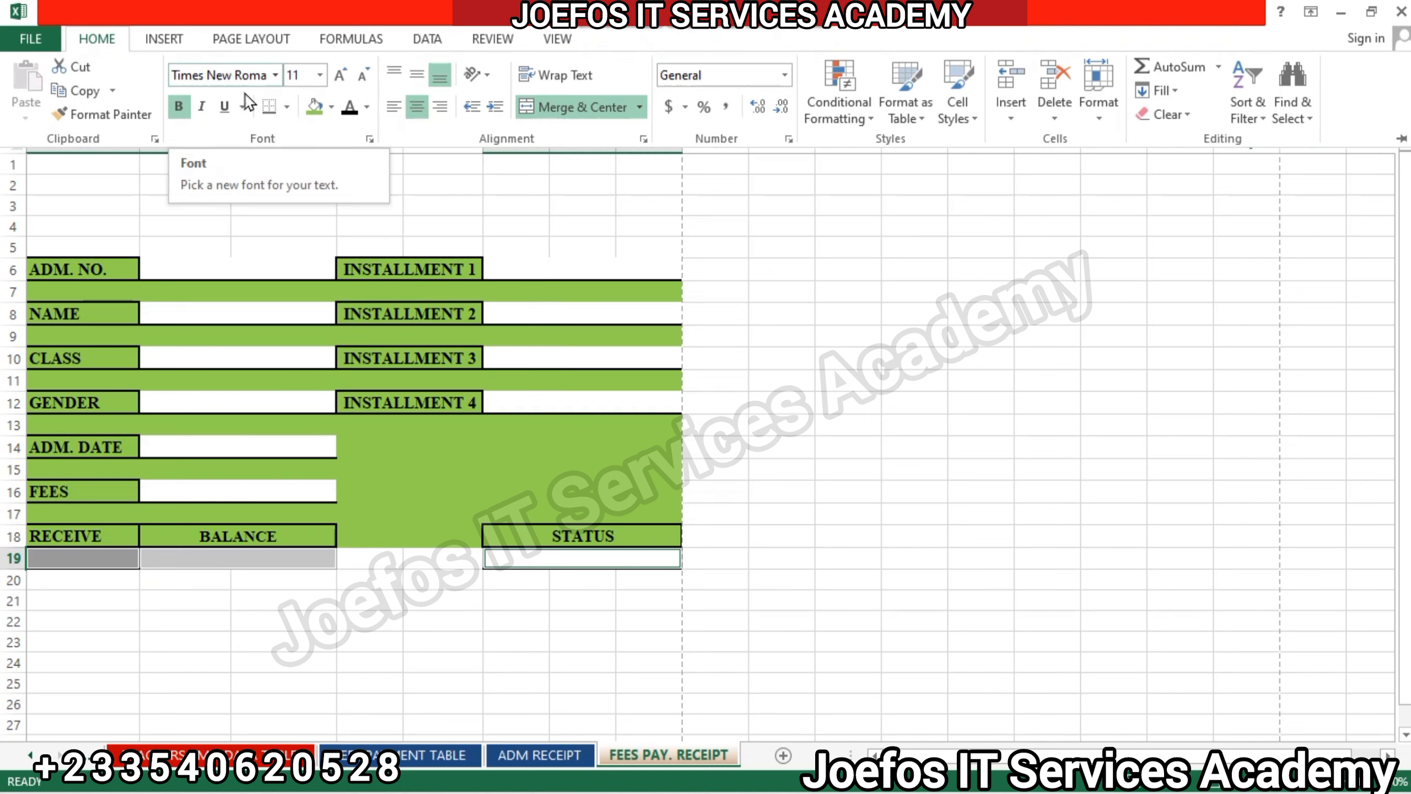
click(363, 556)
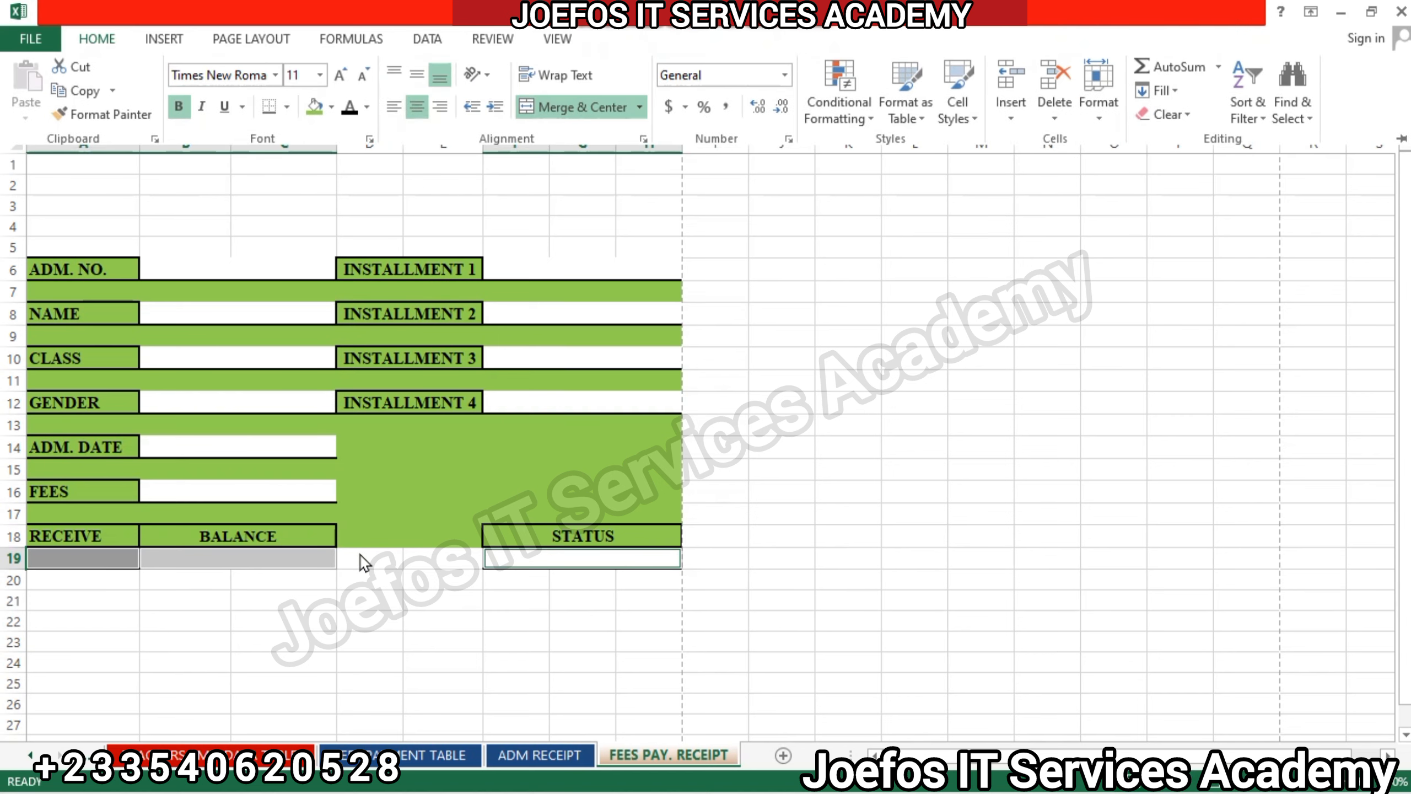
click(269, 643)
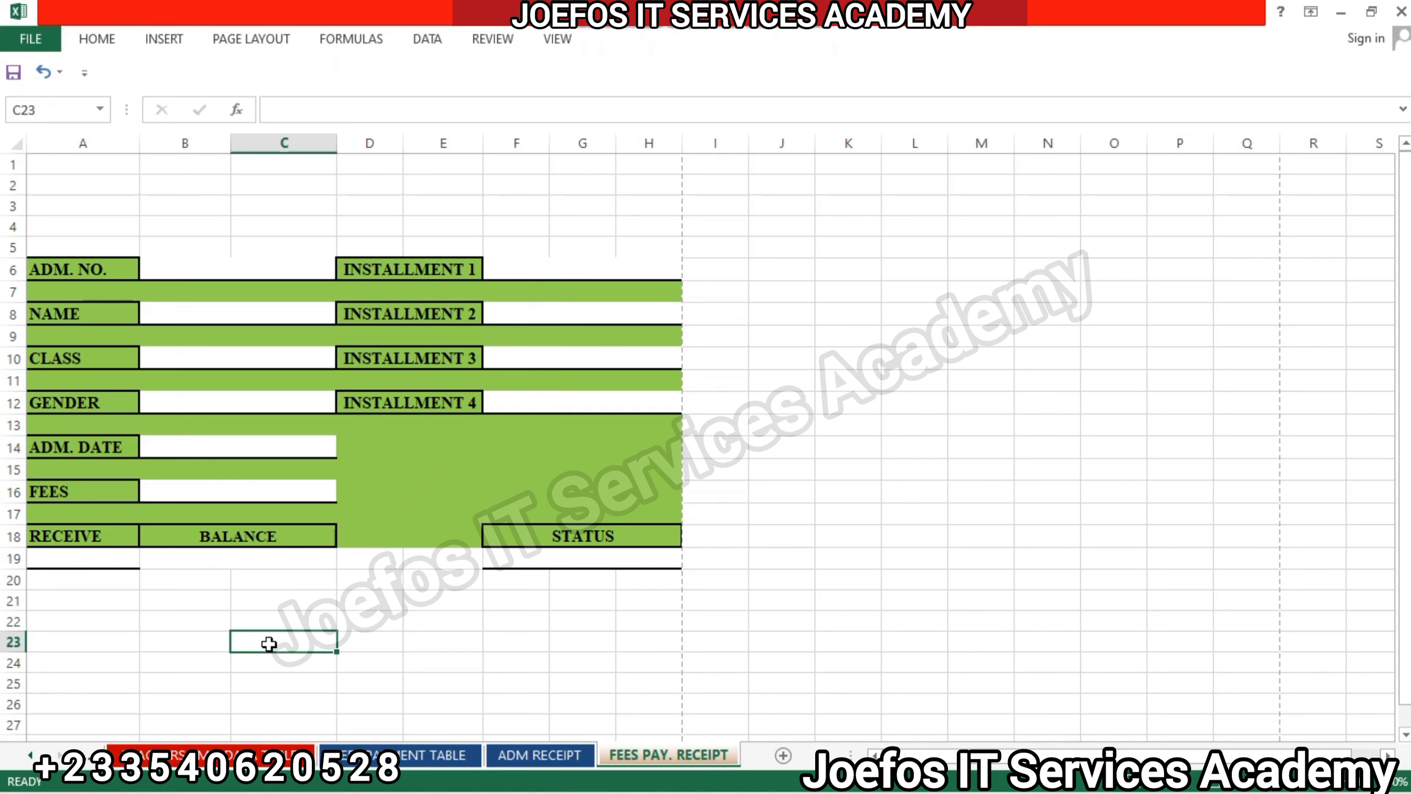
Format cell A19 beneath RECEIVE in bold Times New Roman.
click(114, 557)
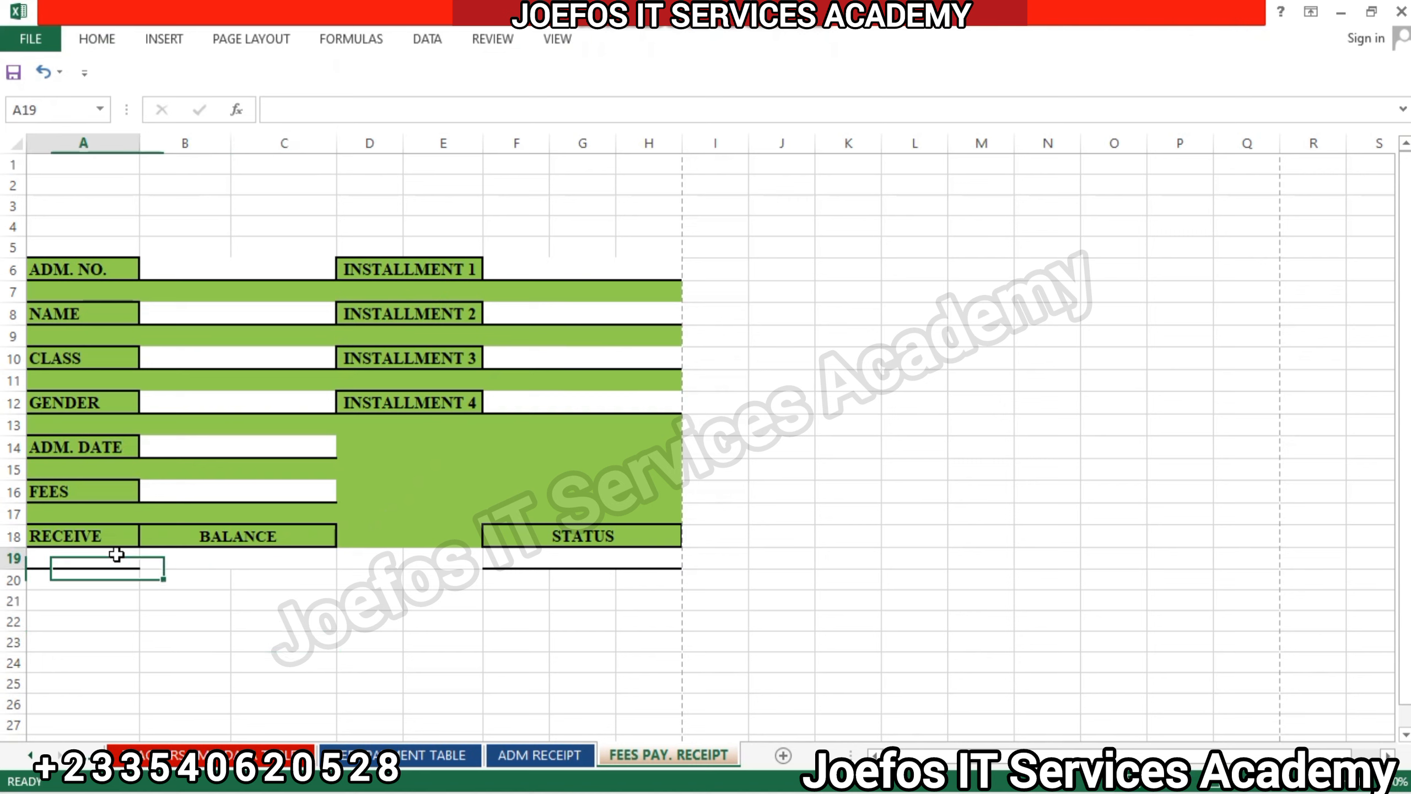
click(92, 43)
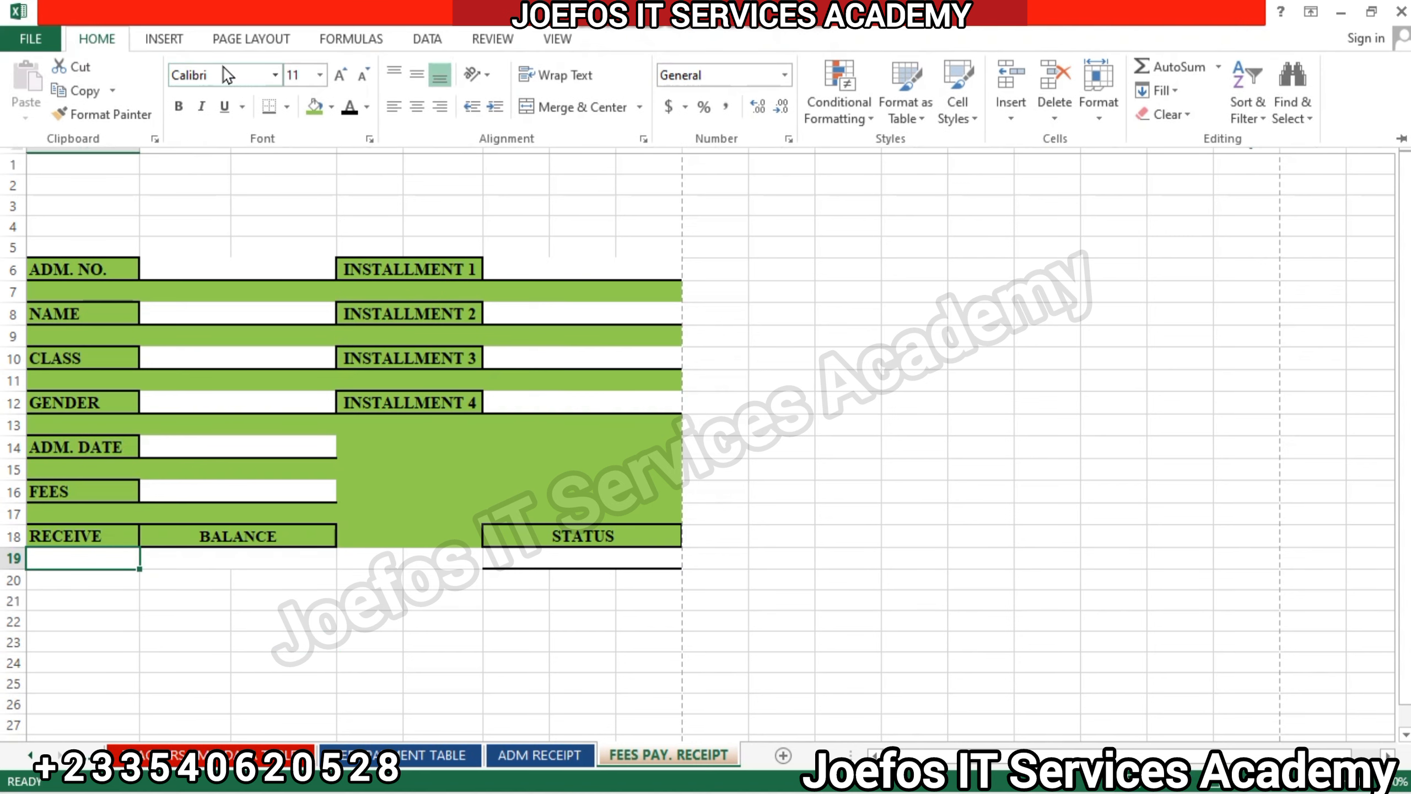
click(210, 72)
text(Times New Roma)
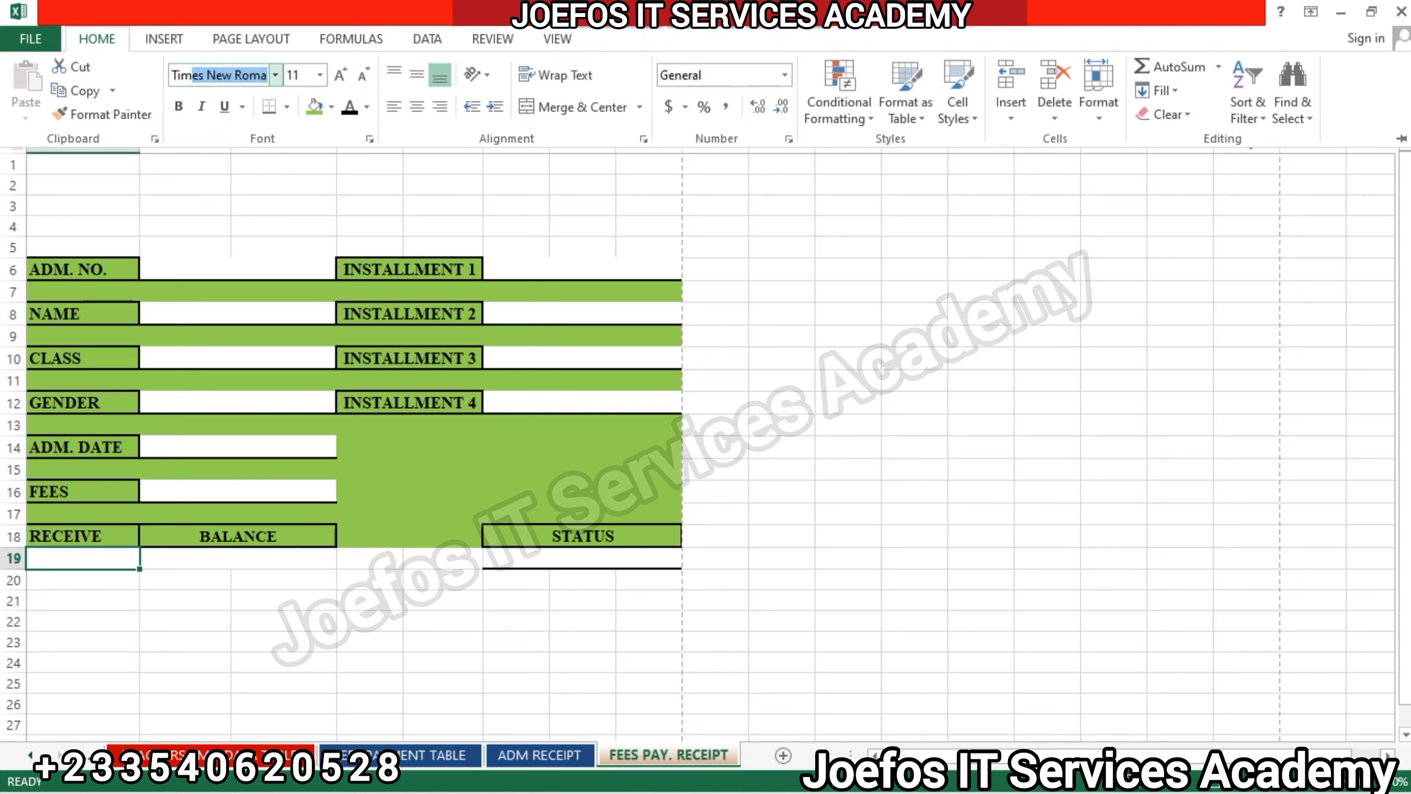
key(Return)
click(96, 43)
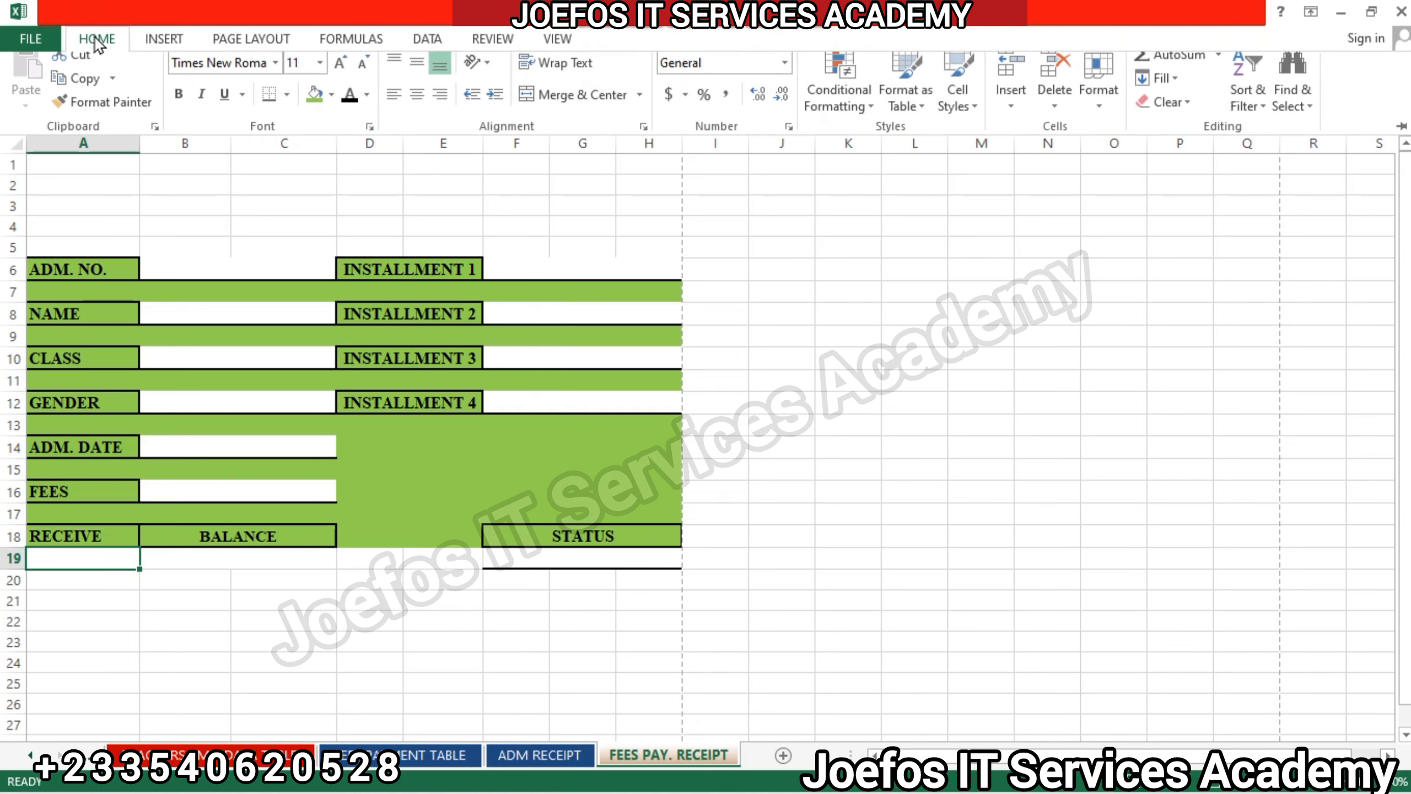
click(179, 107)
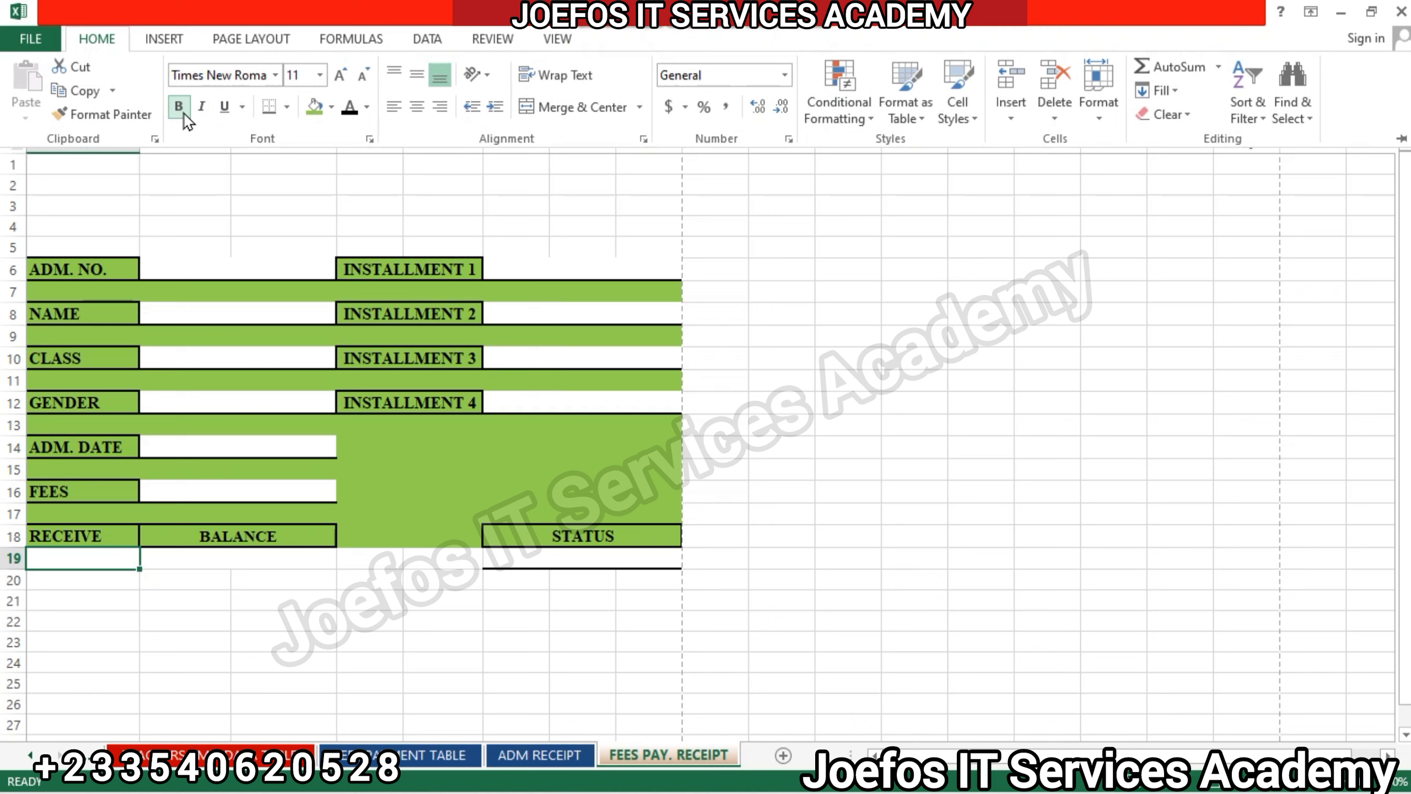
Center cell A19 beneath RECEIVE horizontally and align it vertically to the middle.
click(417, 106)
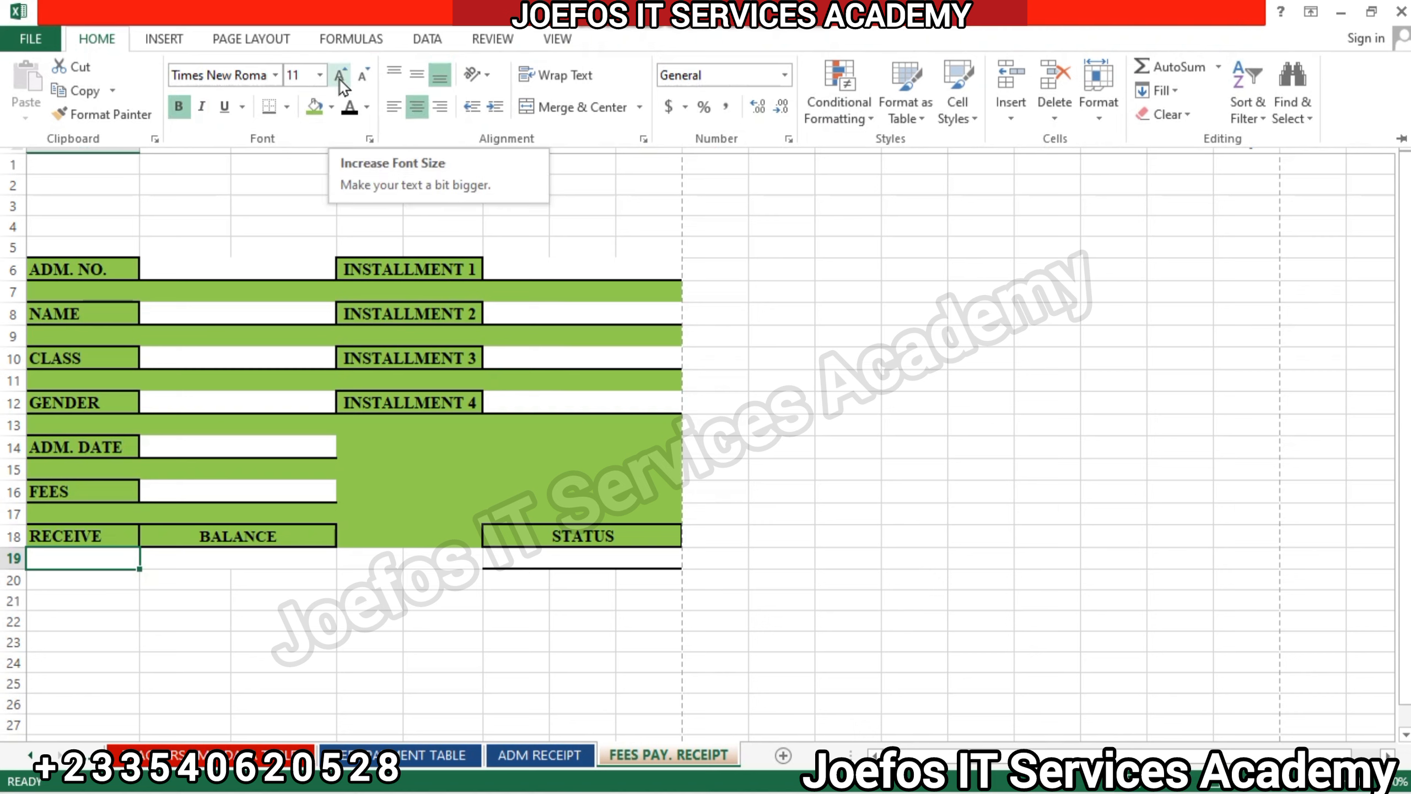
click(417, 75)
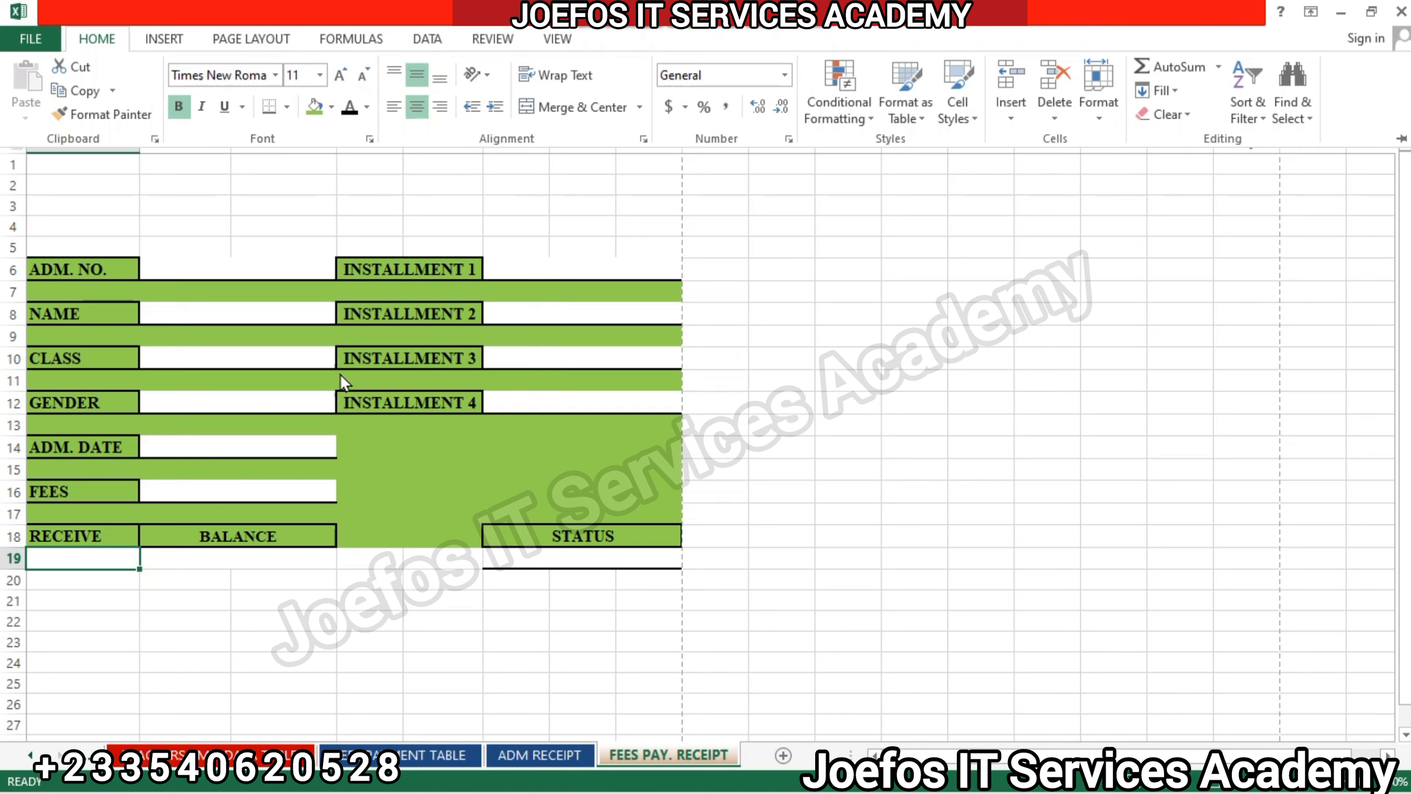
Format the merged value field B19:C19 beneath BALANCE in bold Times New Roman.
click(223, 557)
click(223, 556)
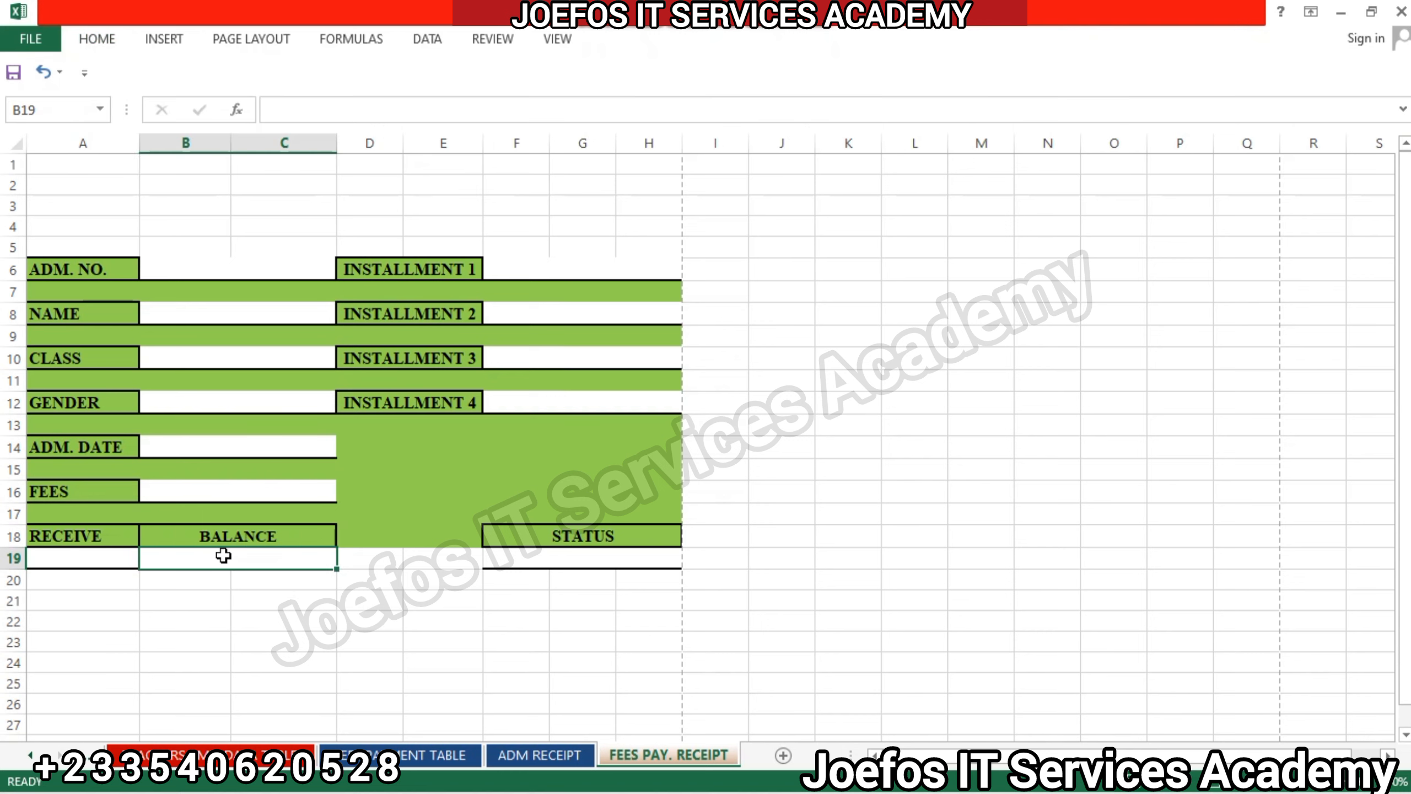
click(110, 38)
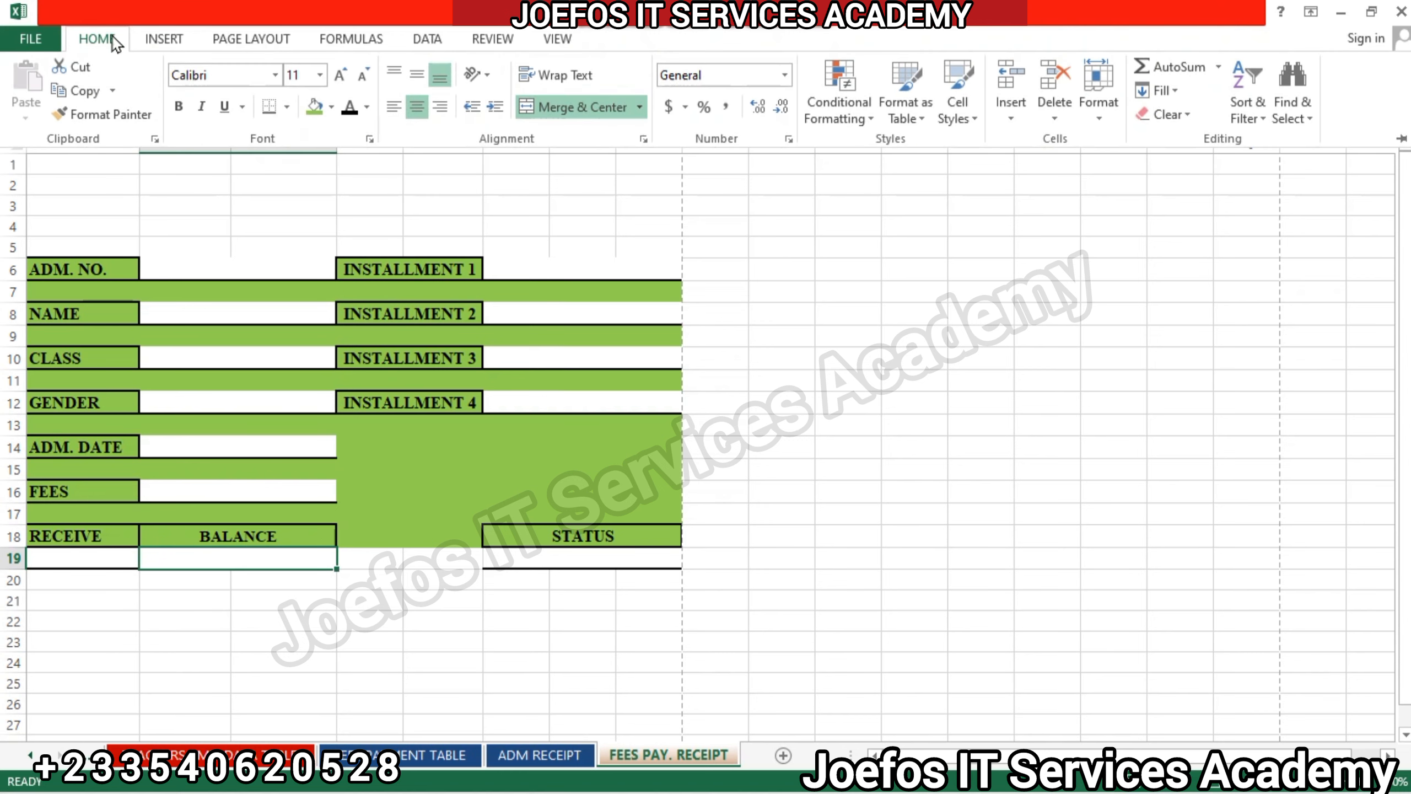
click(190, 75)
text(times New Roman)
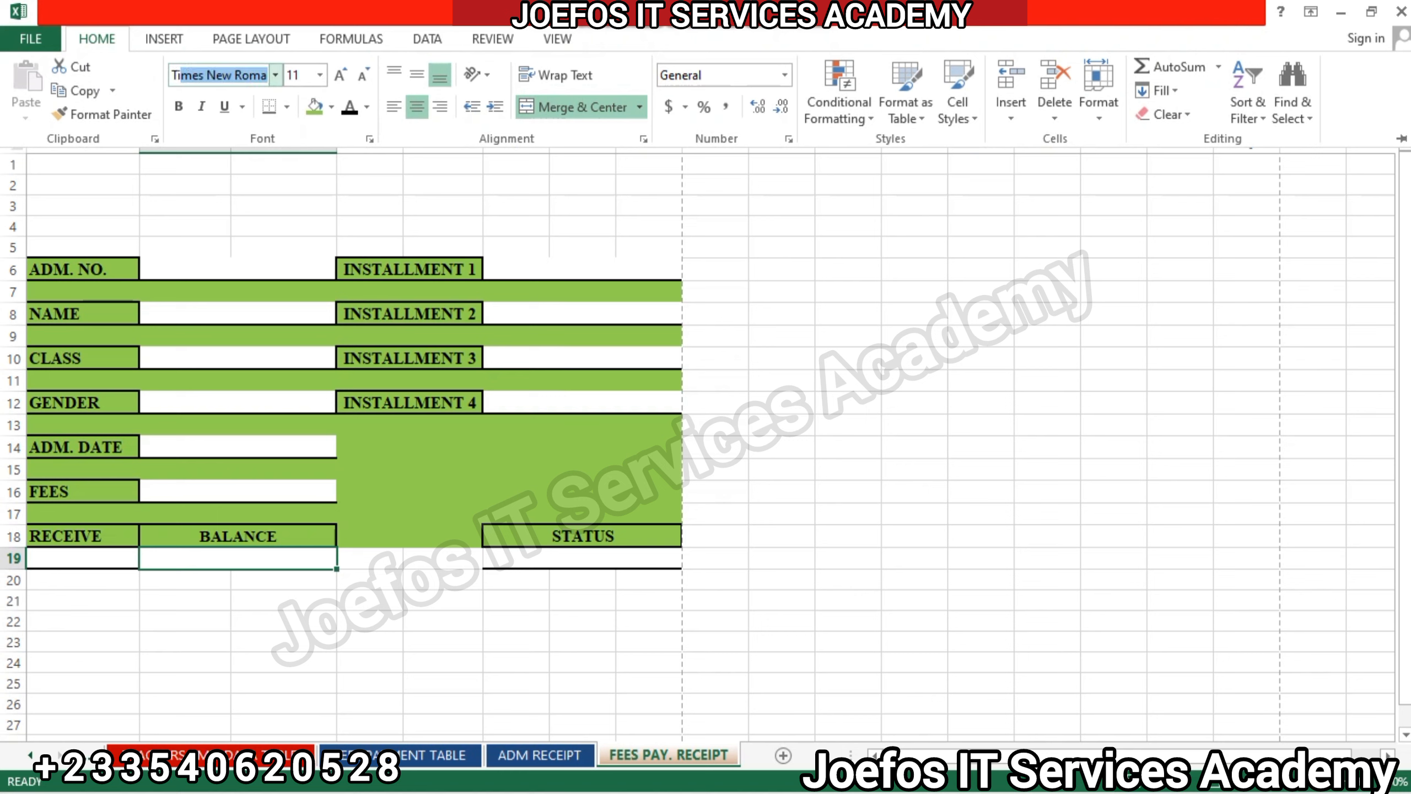
key(Return)
click(97, 38)
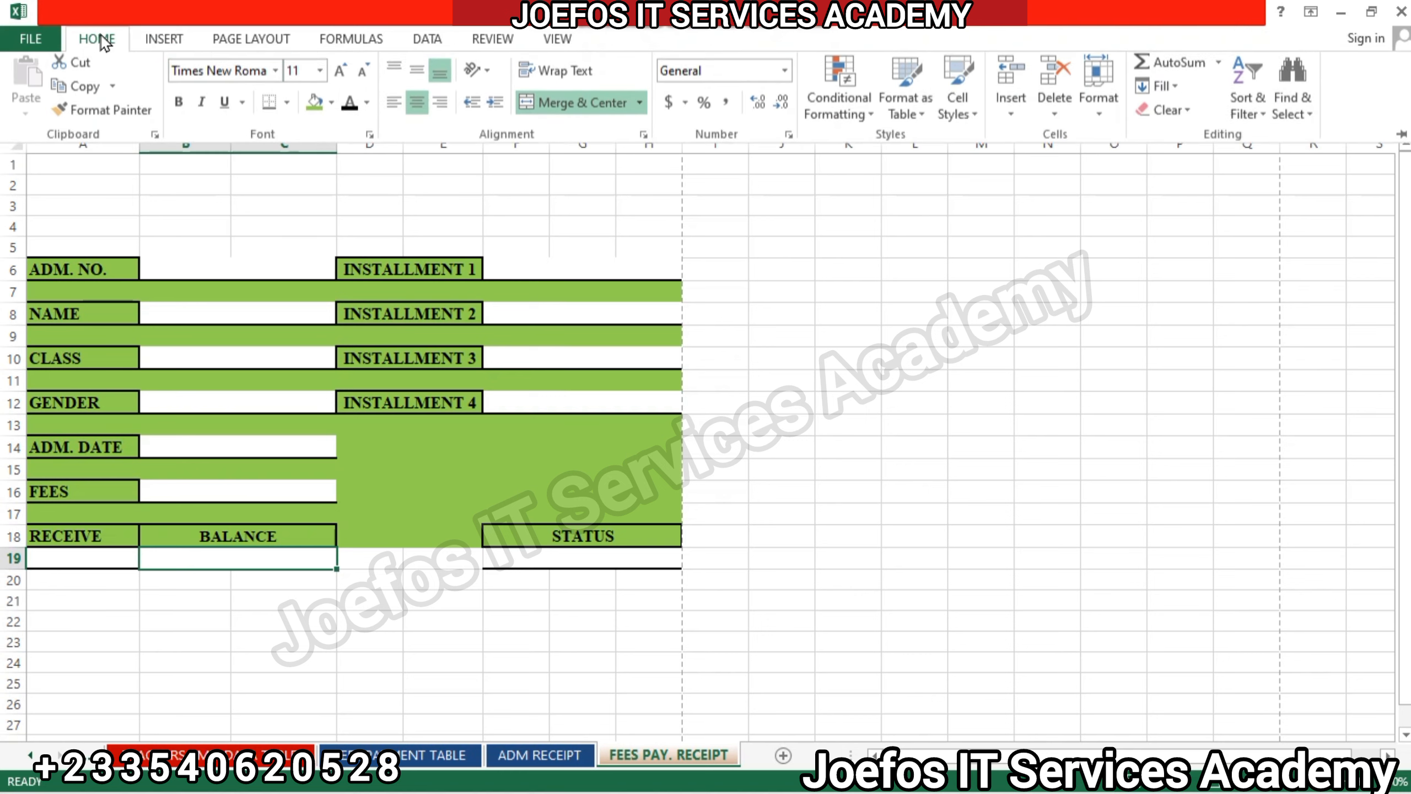
click(179, 106)
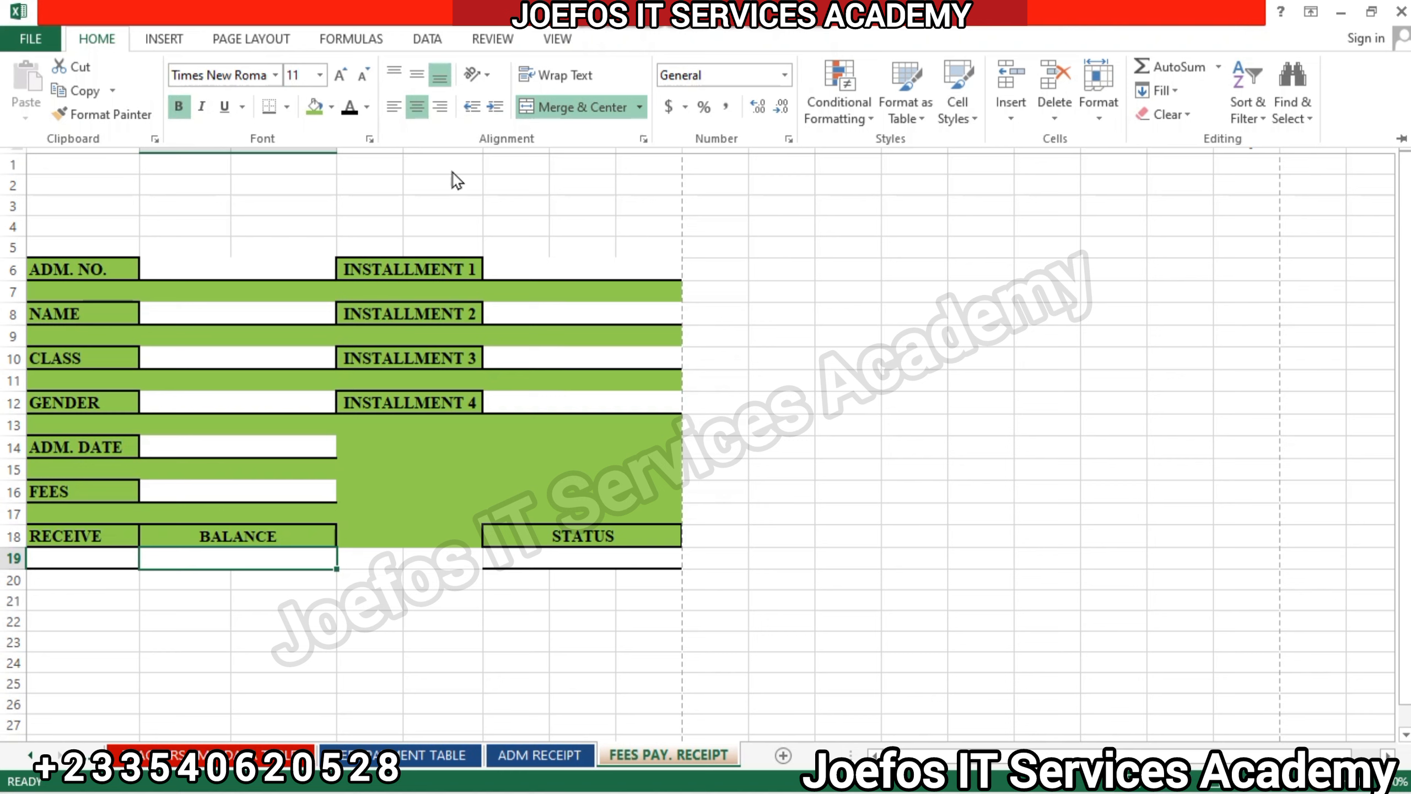
Add the same thick bottom border to the merged value field B19:C19 beneath BALANCE.
click(463, 476)
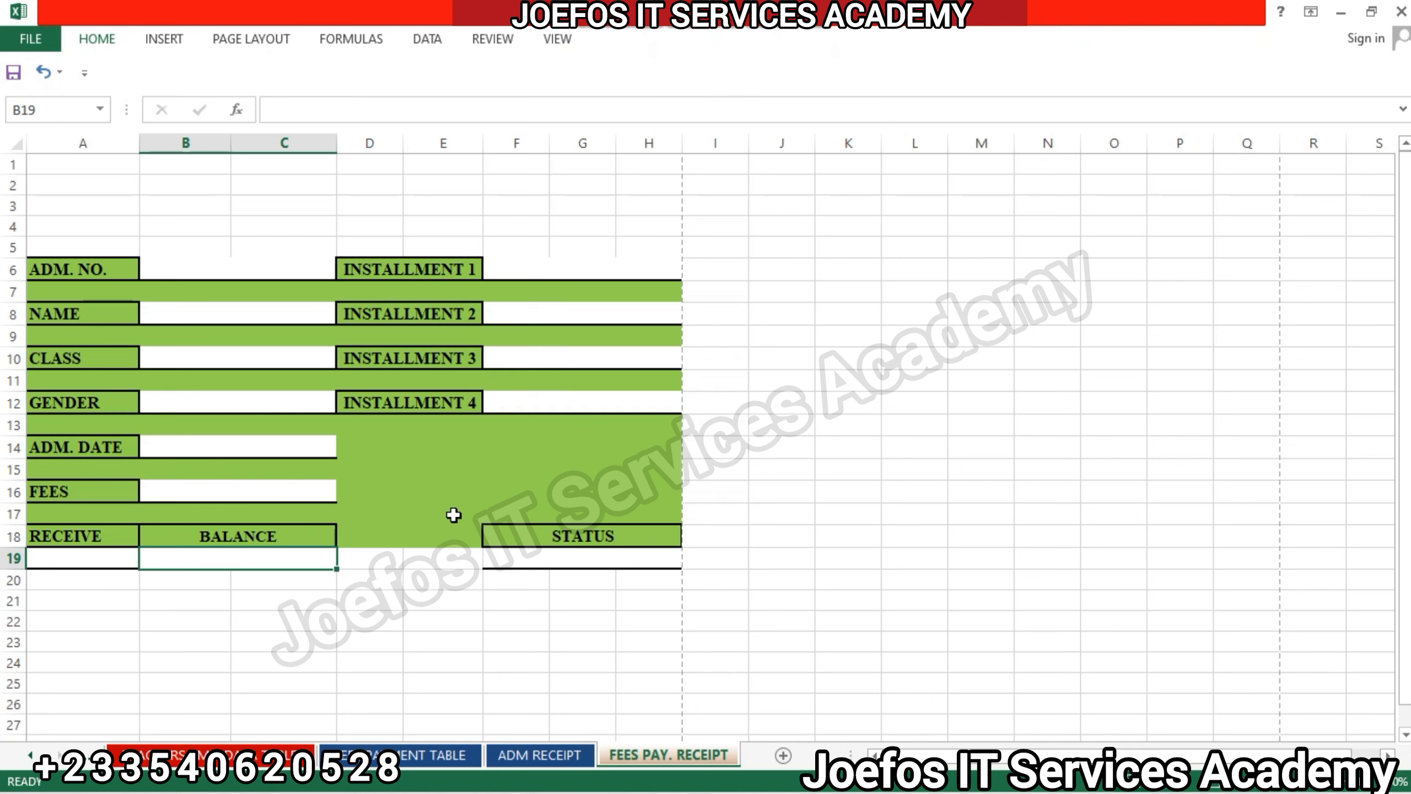
click(442, 556)
click(248, 563)
click(97, 39)
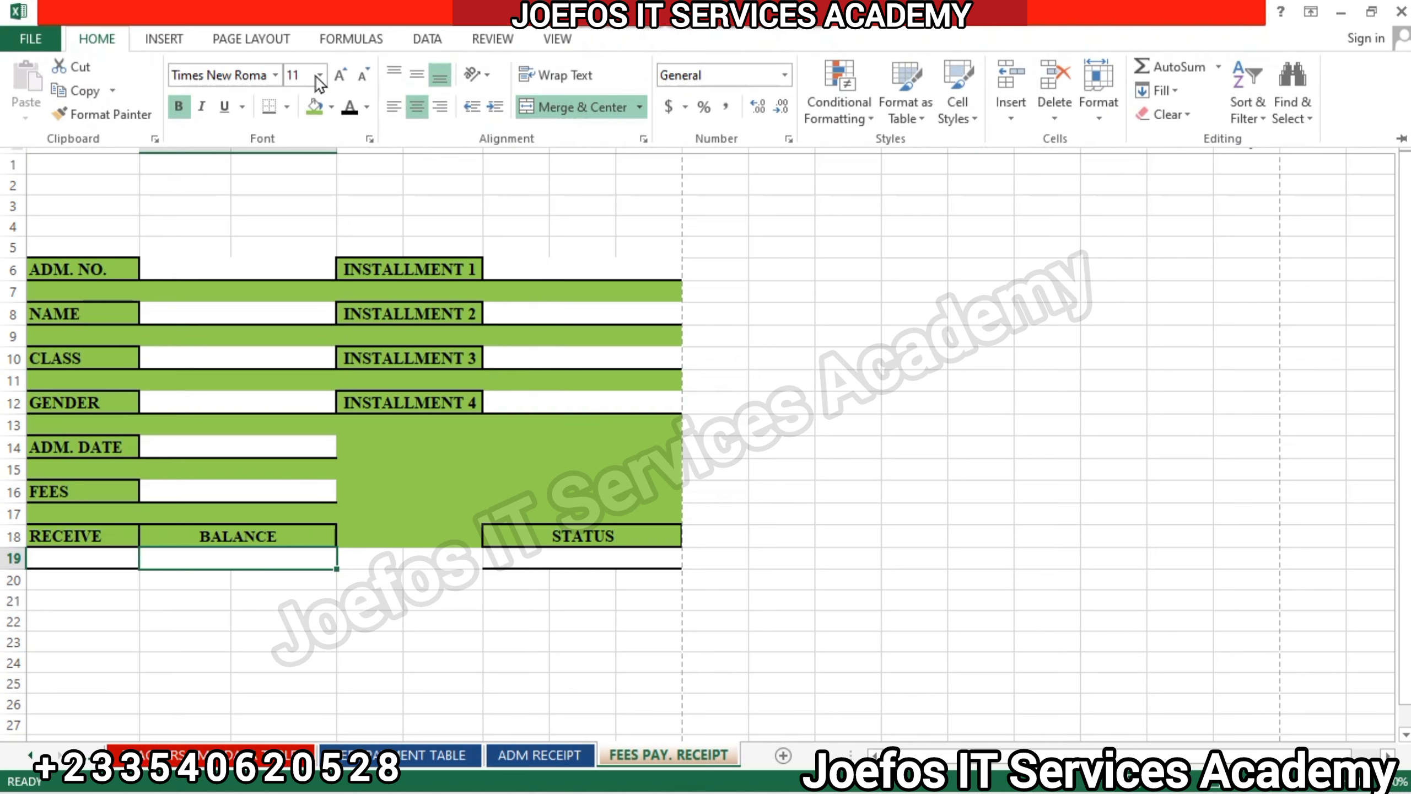
click(270, 110)
click(387, 587)
click(387, 581)
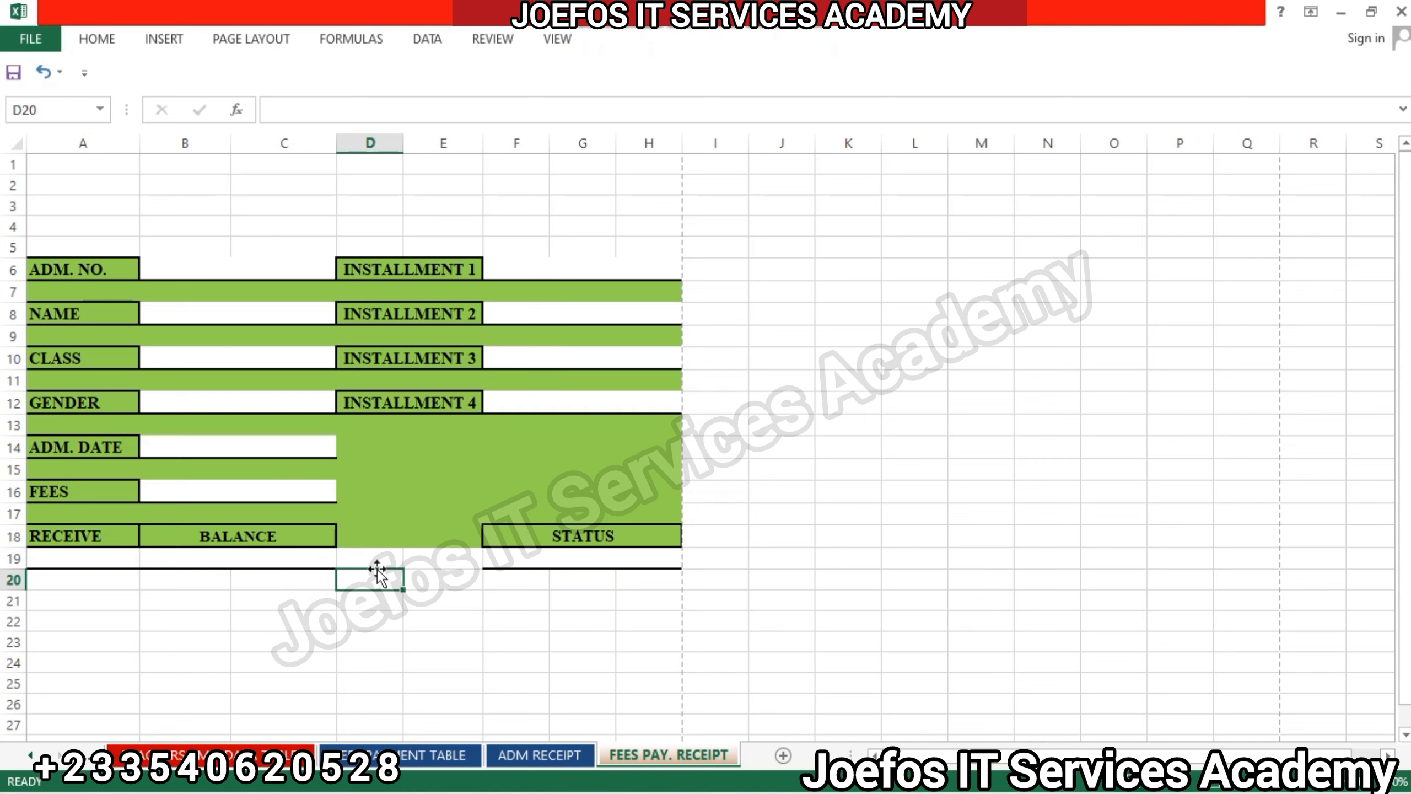
click(361, 561)
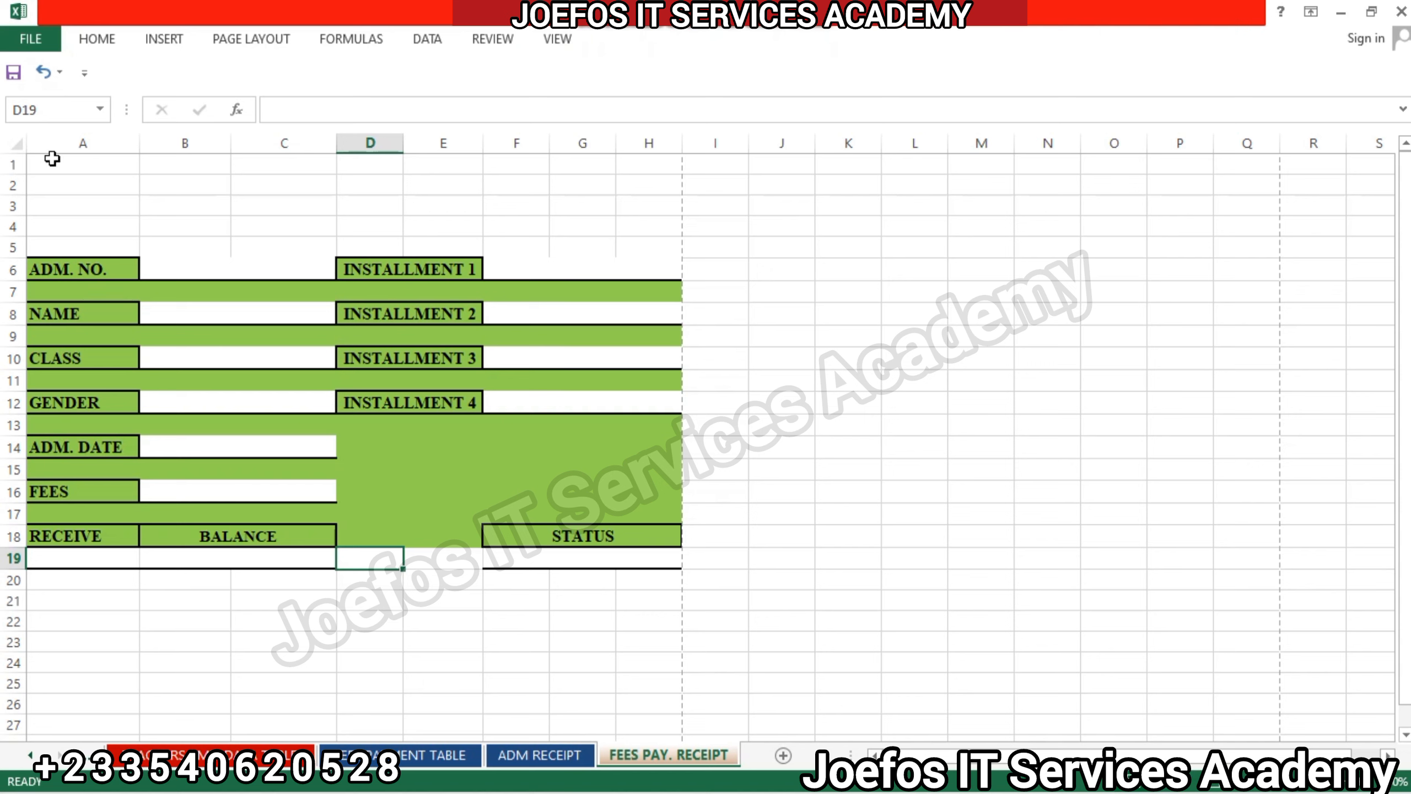
Fill the header area A1:H5 above the receipt fields with medium blue.
drag(44, 161, 645, 240)
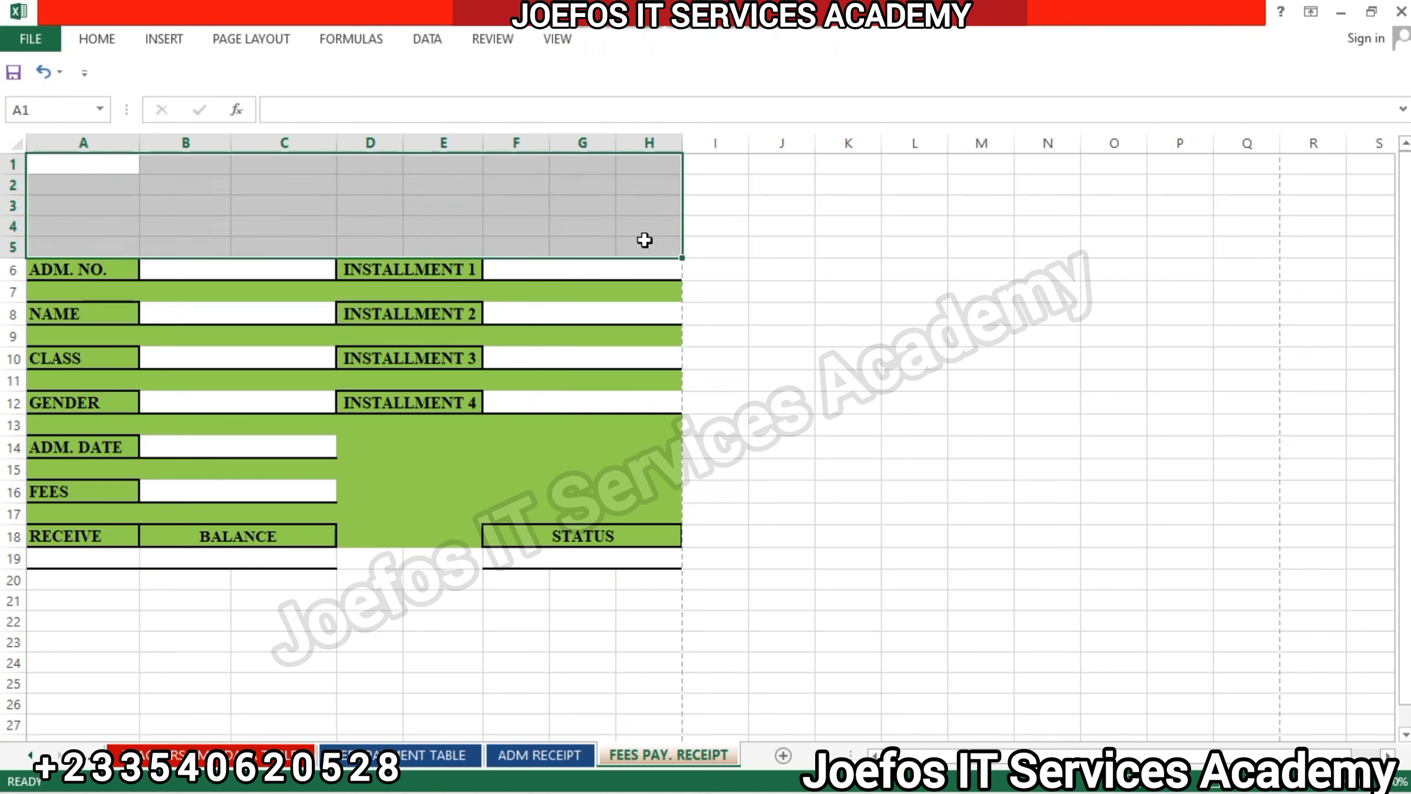
click(91, 40)
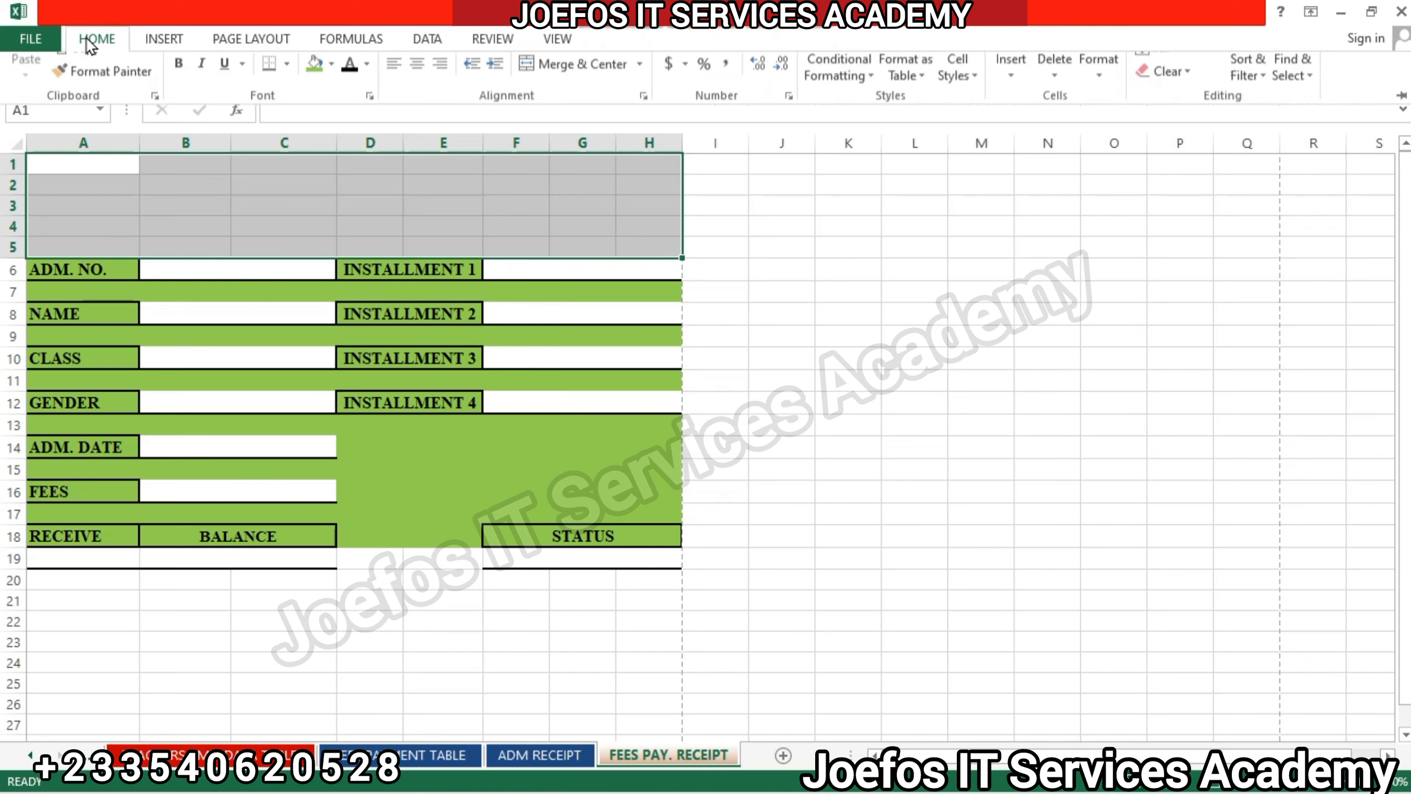
click(326, 109)
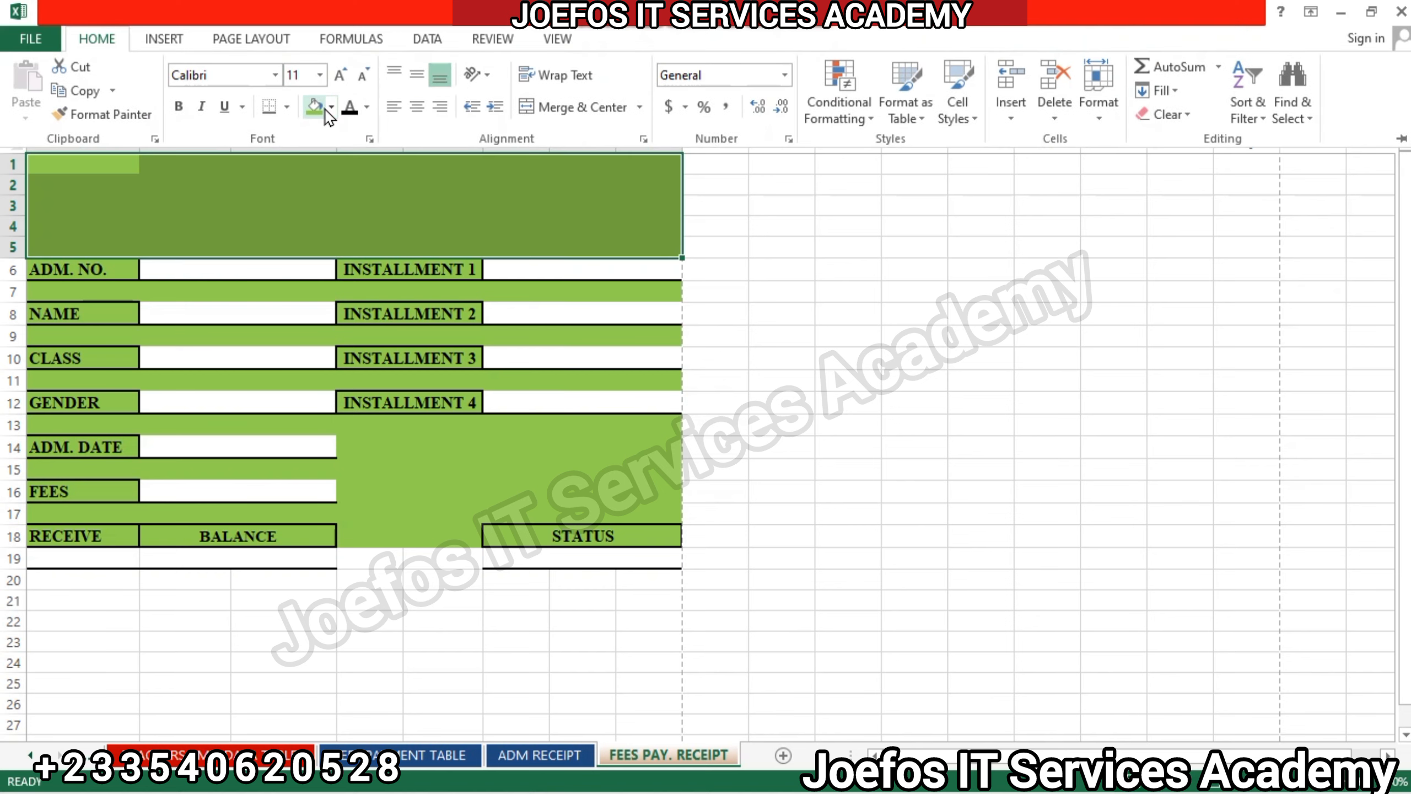
click(333, 109)
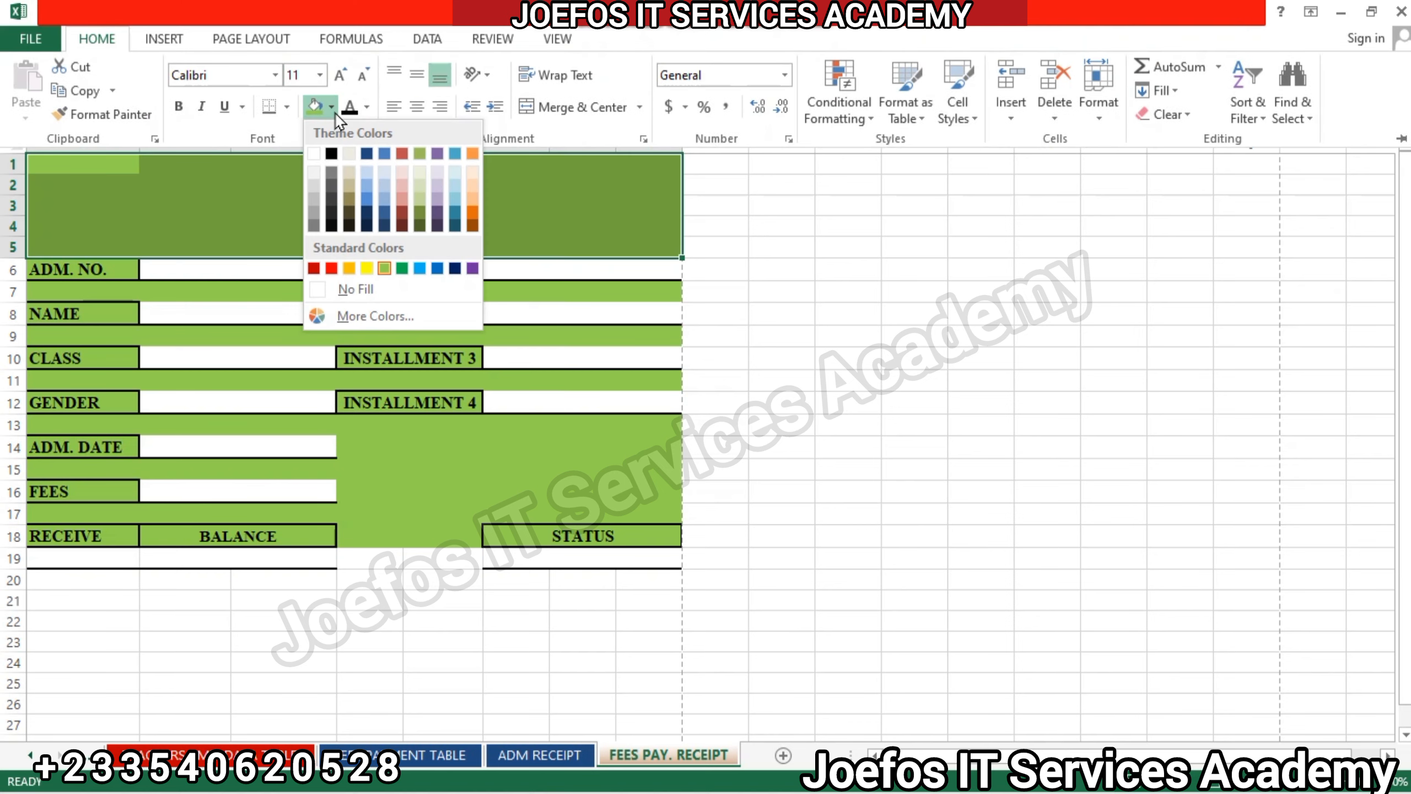
click(366, 196)
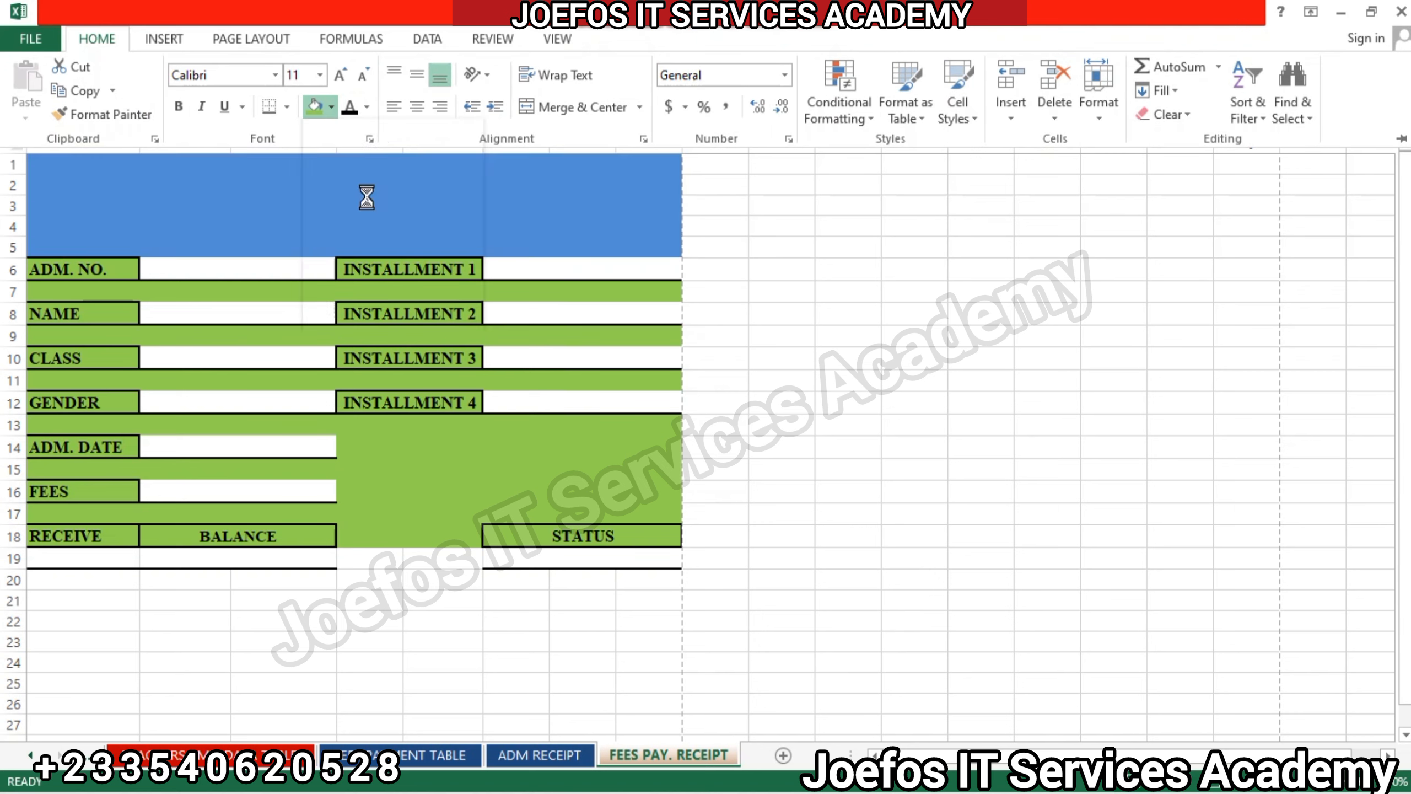
key(ctrl+F1)
click(556, 293)
Enter the title JOEFOS IT SERVICES ACADEMY in cell C1 of the blue header.
click(306, 170)
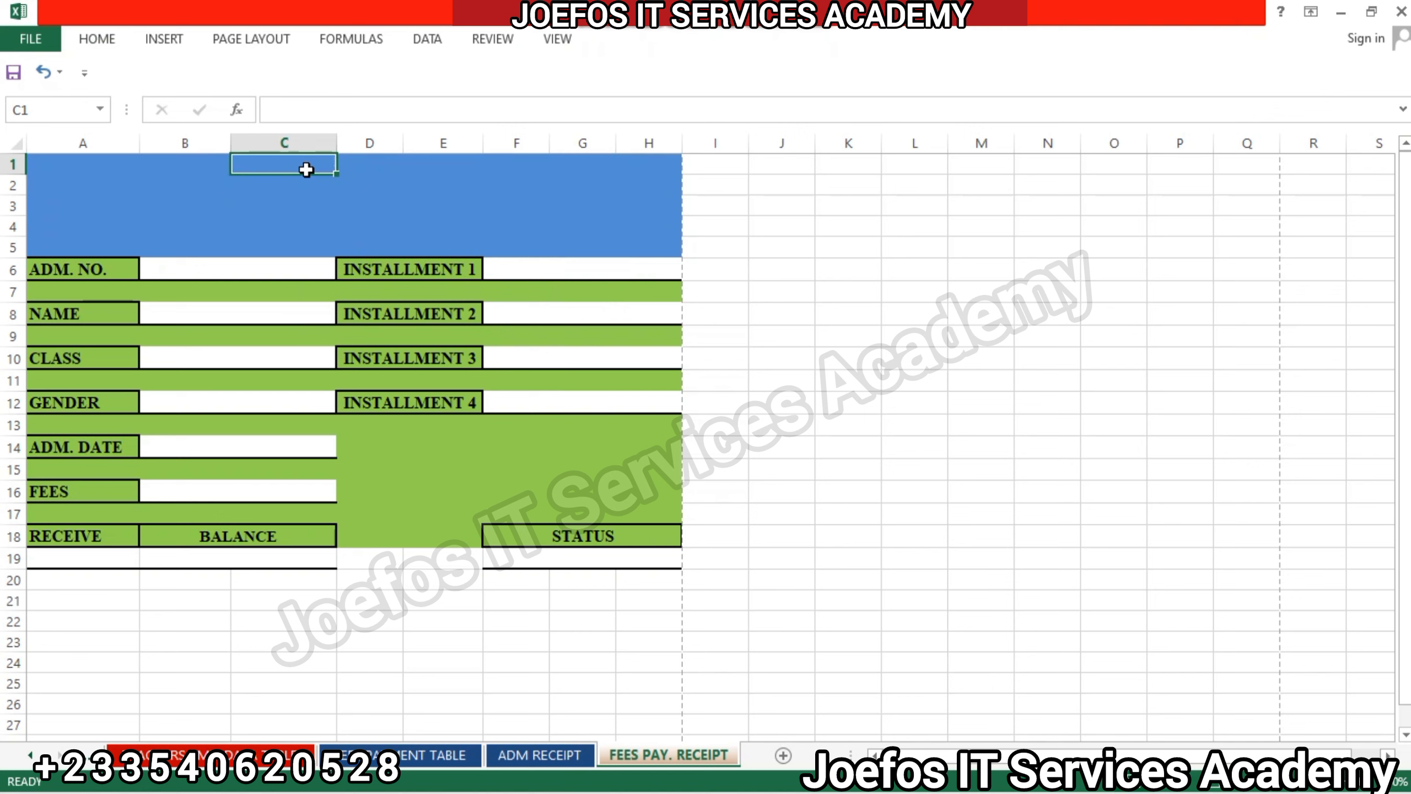
text(JOEF)
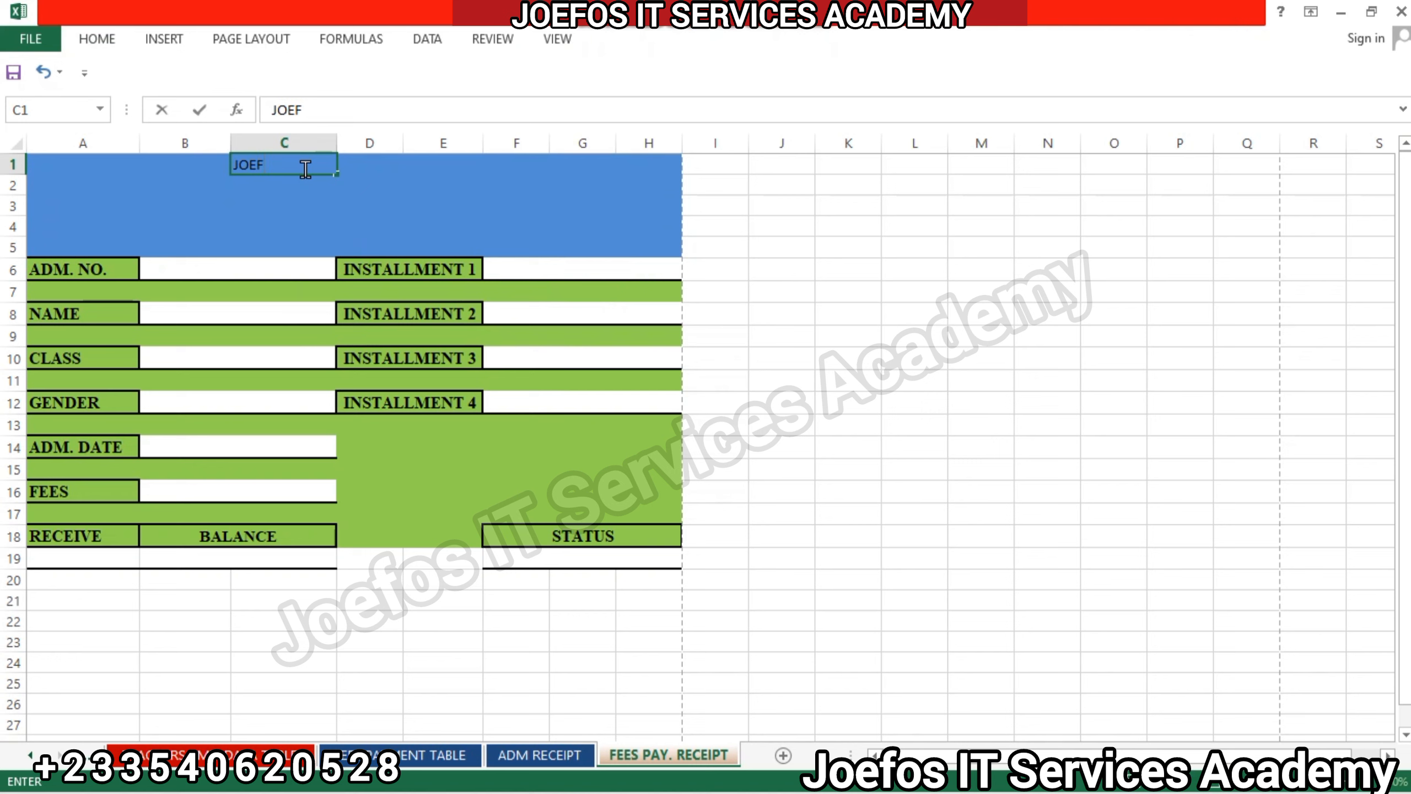
text(OS IT SERVICES)
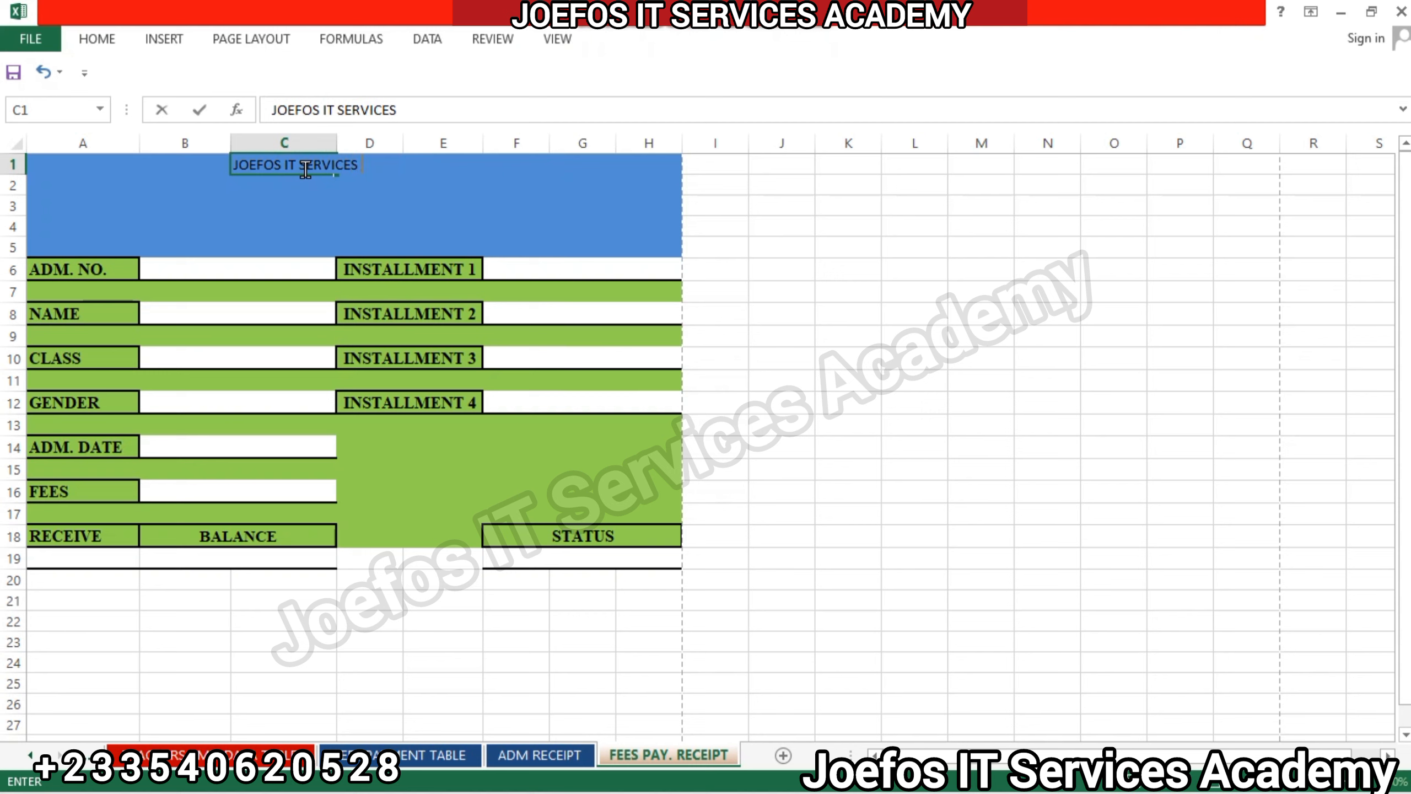
text( ACADEMY)
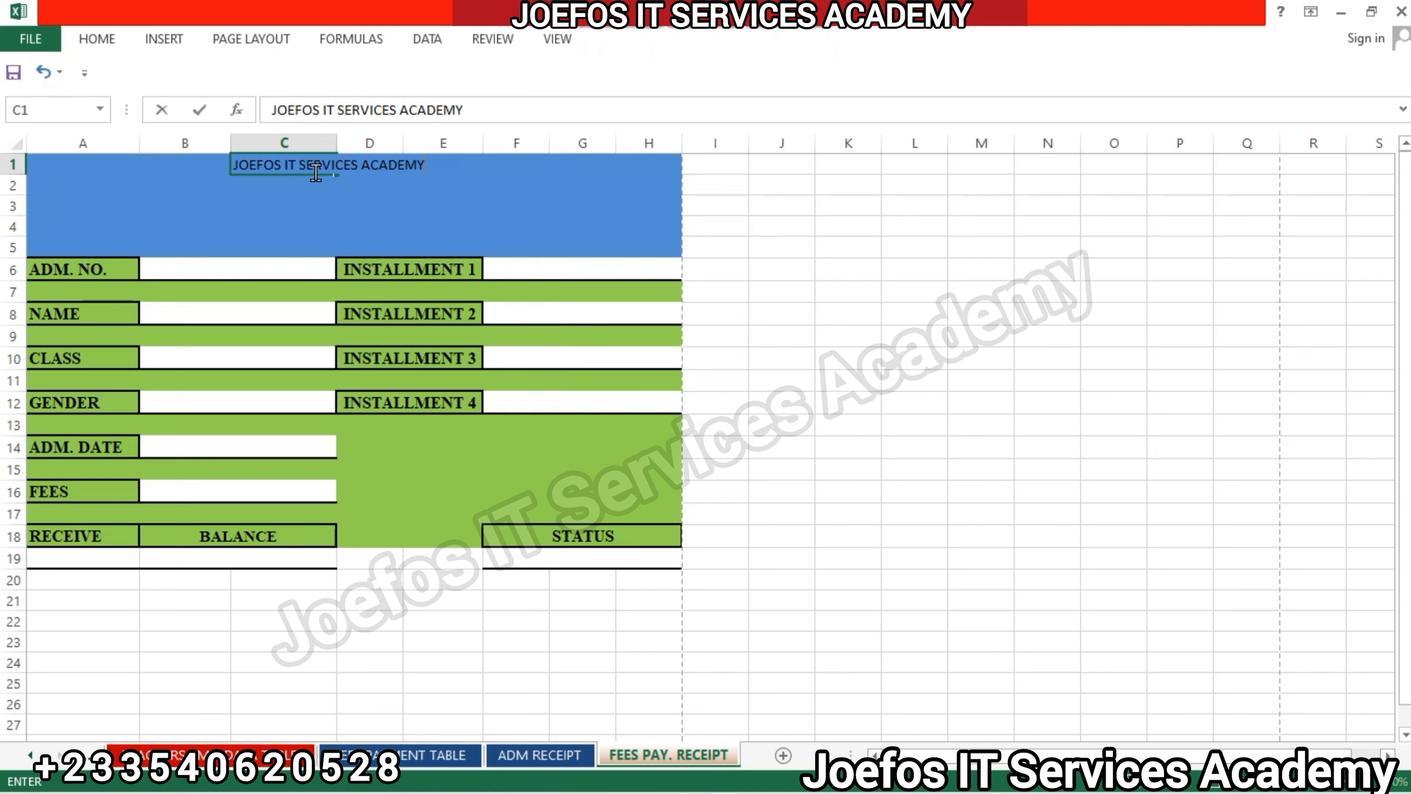
click(183, 184)
Merge and center cells A1:H1 so the academy title spans the receipt's width.
click(46, 168)
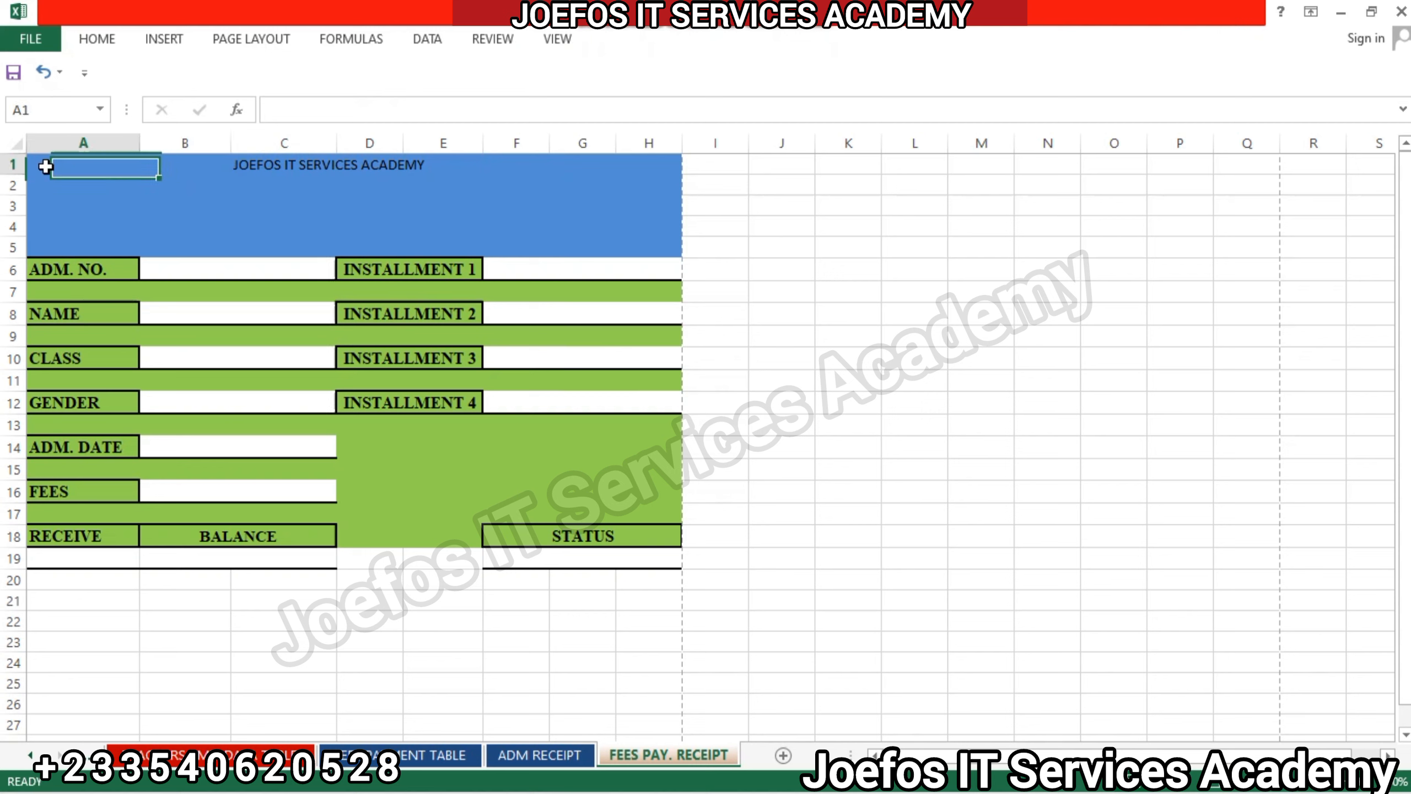
click(239, 229)
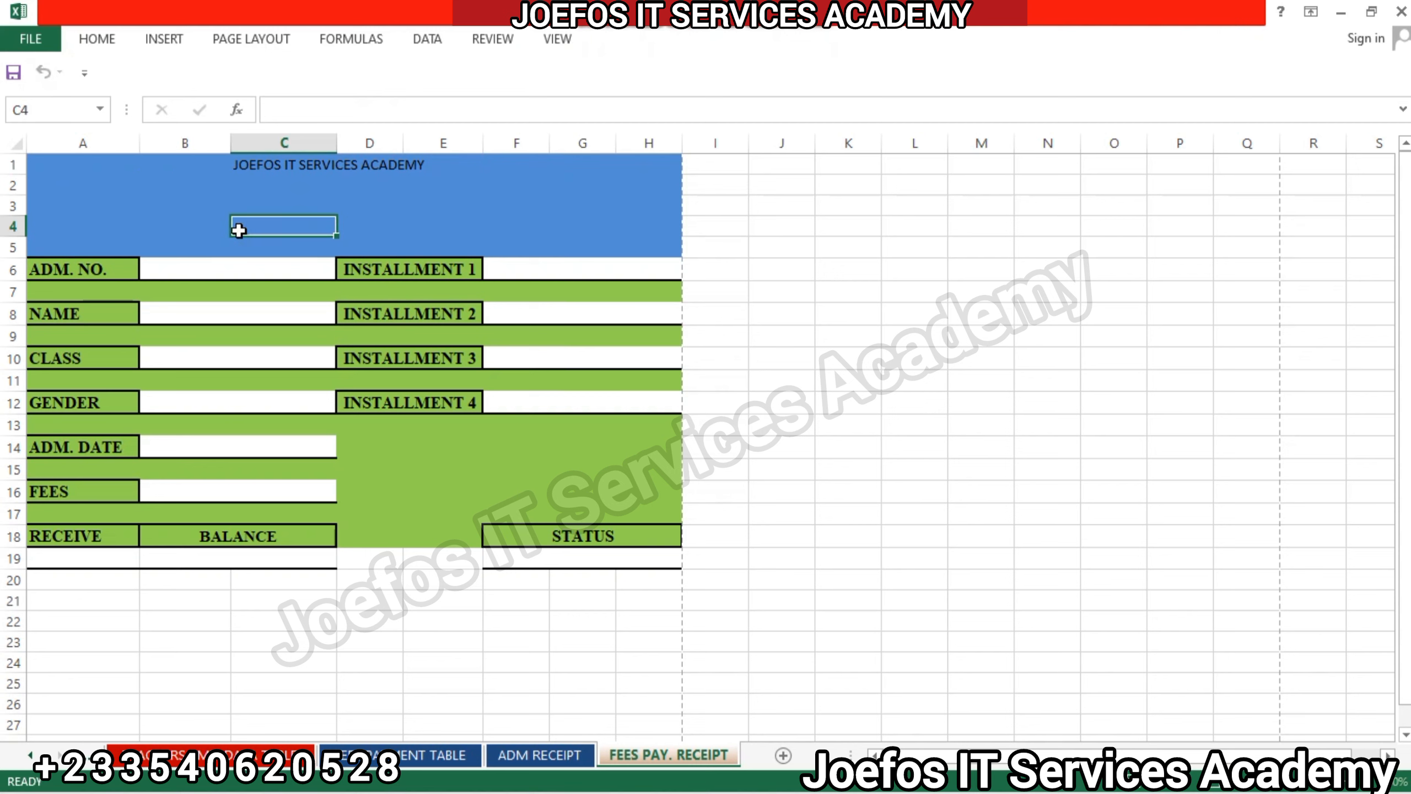
click(91, 170)
drag(91, 169, 665, 174)
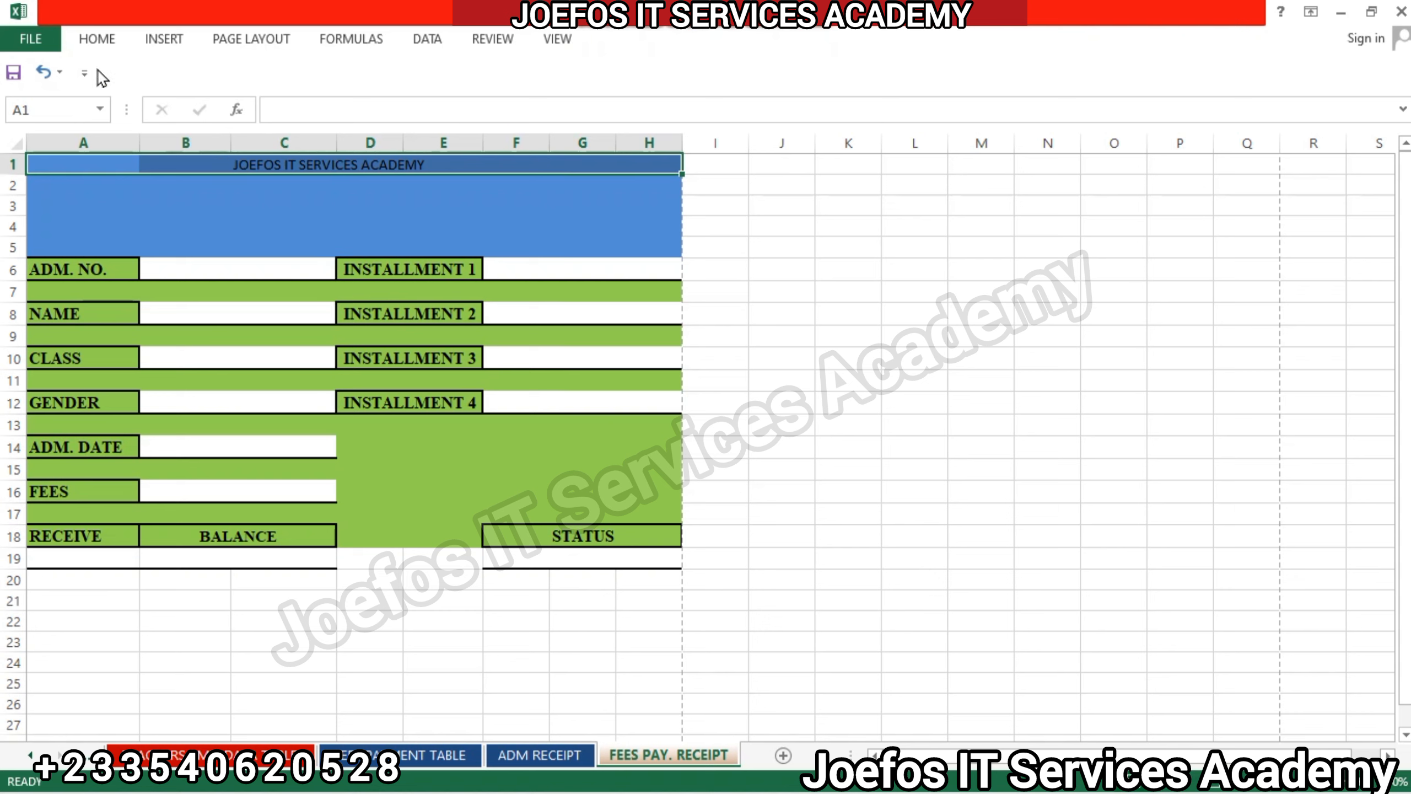
click(95, 39)
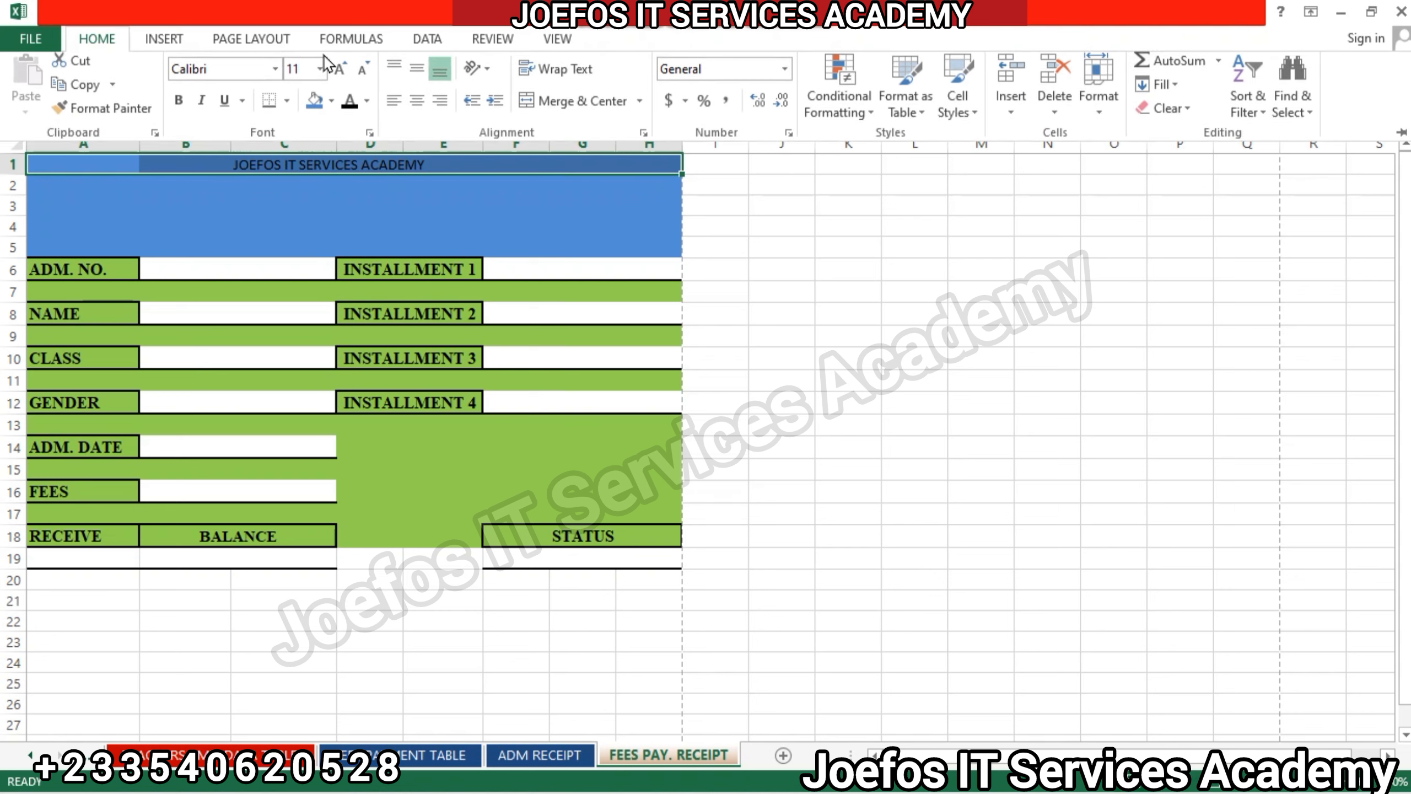
click(582, 106)
Format the academy title in row 1 in bold Times New Roman and align it vertically to the middle.
click(224, 73)
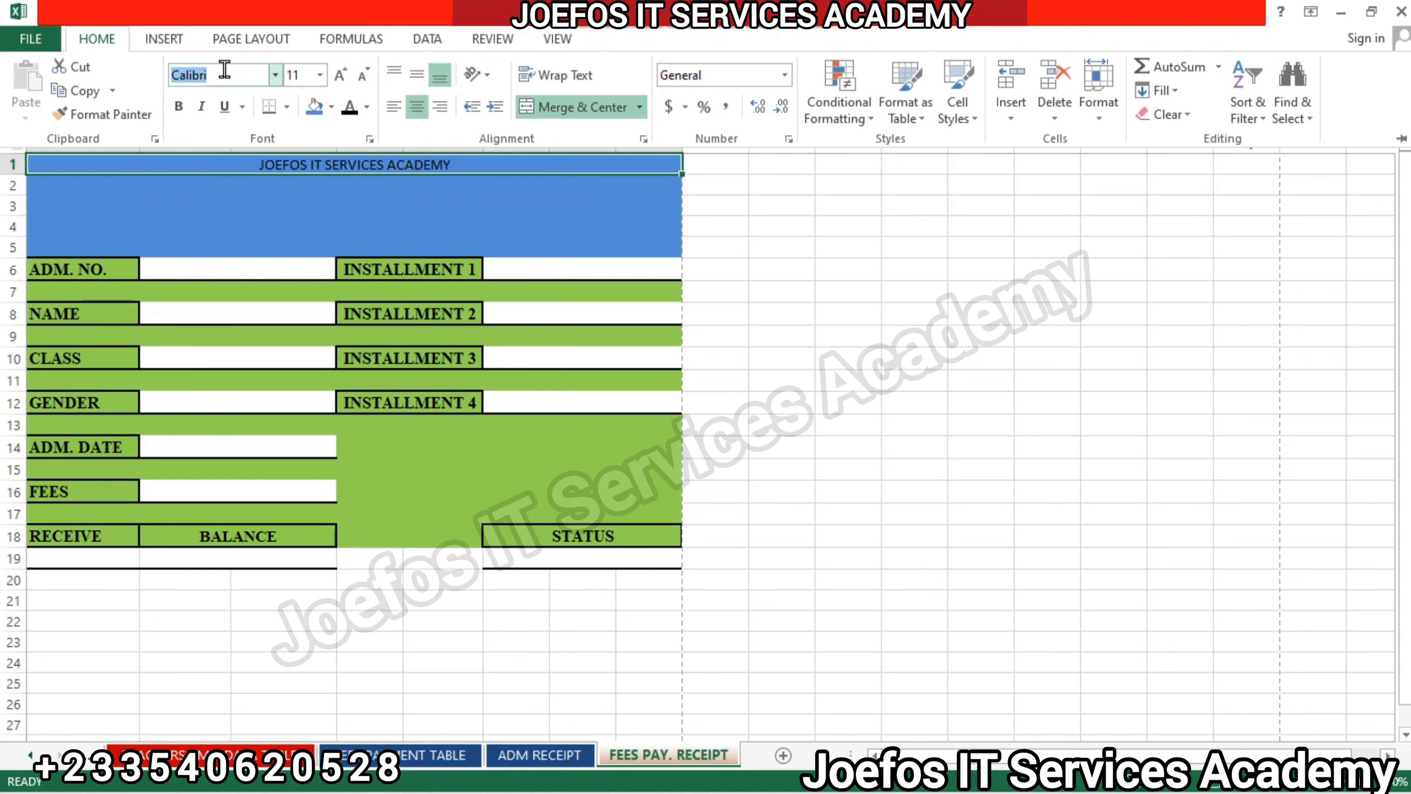
text(Times New Roma)
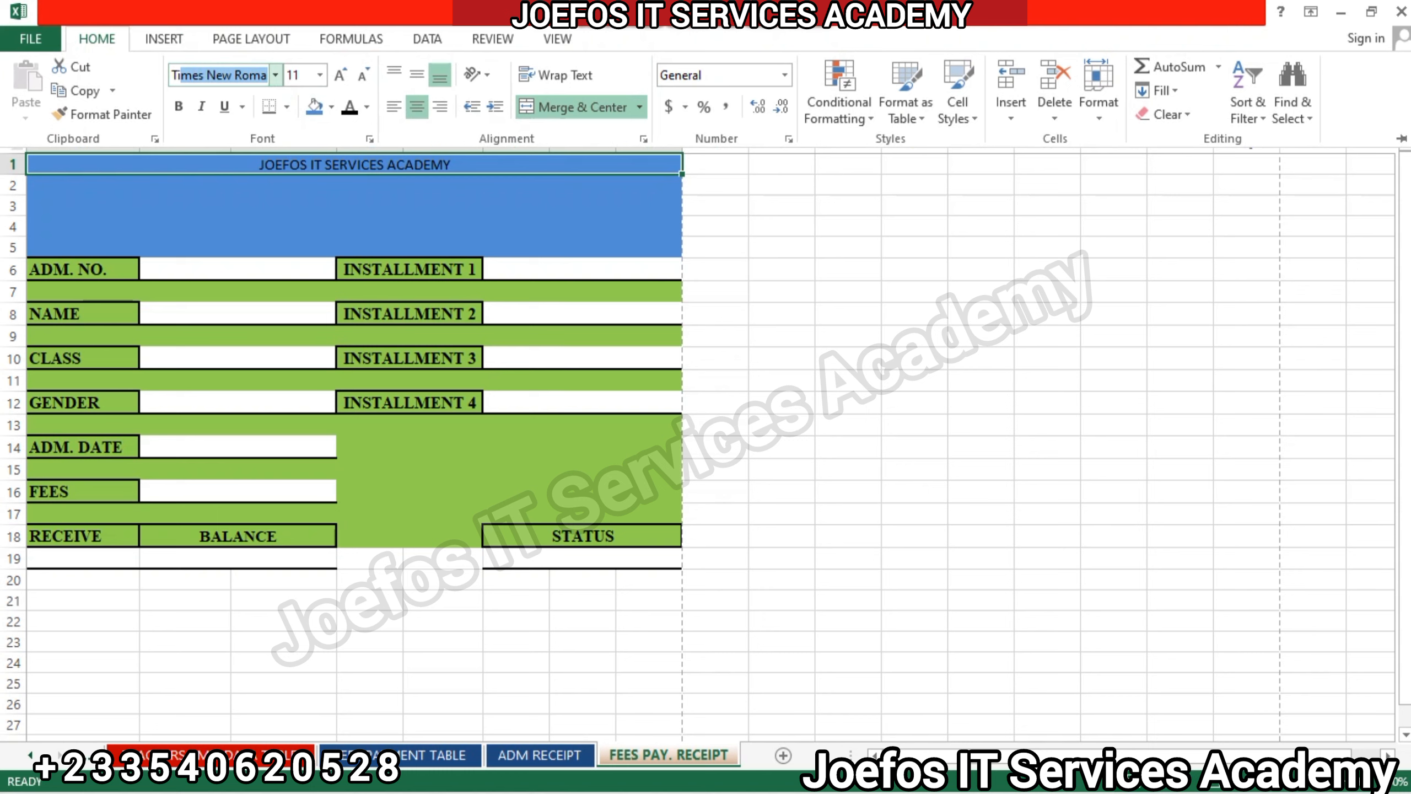
key(Return)
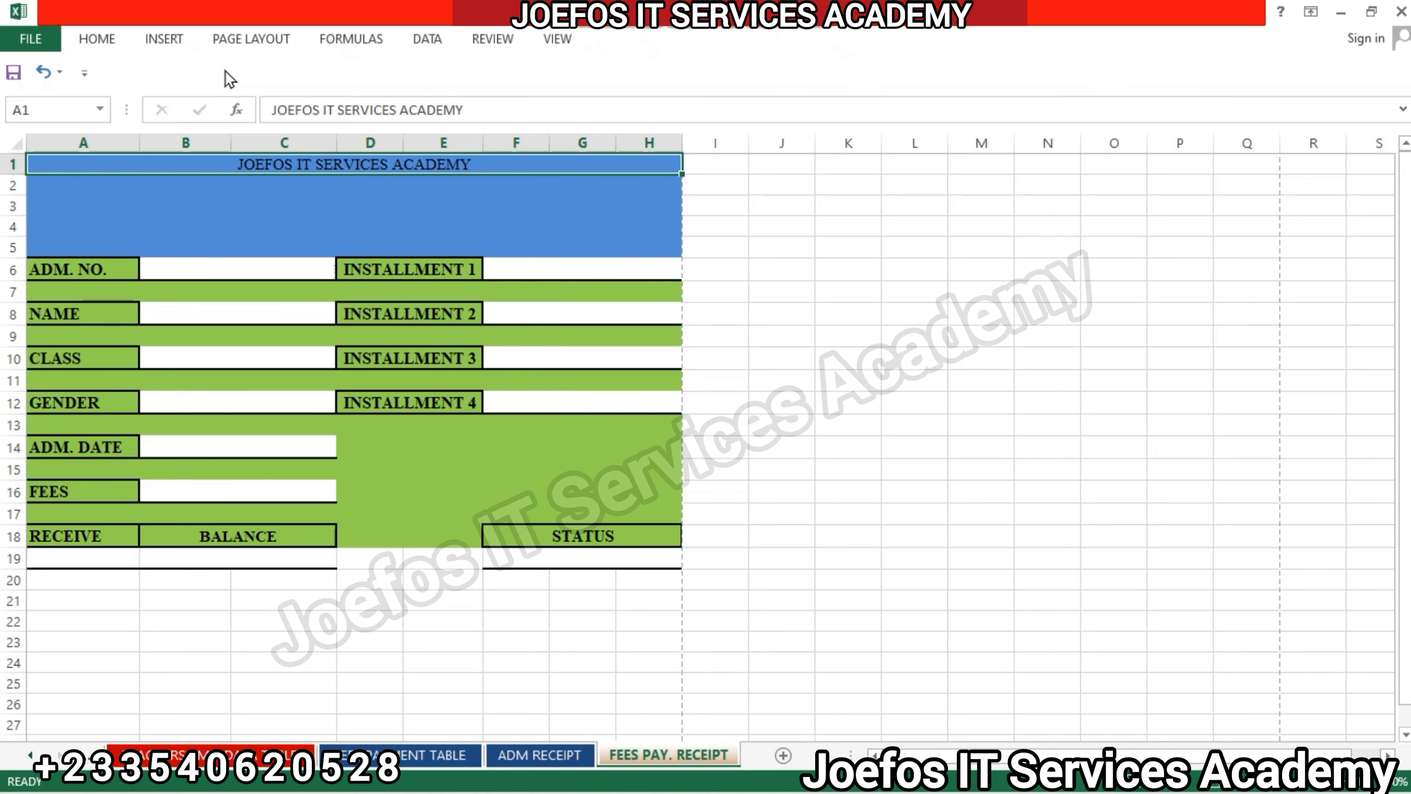
click(96, 43)
click(177, 106)
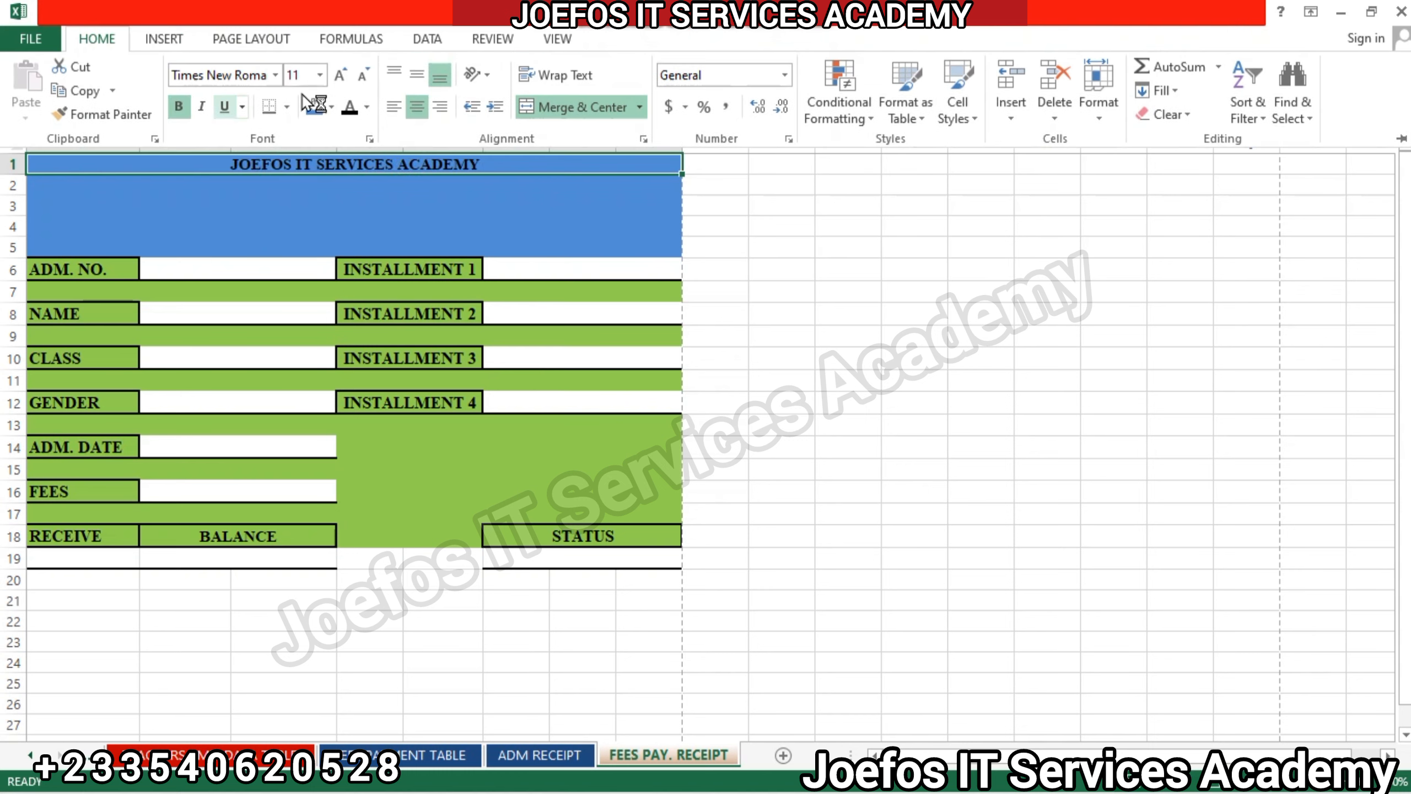
click(416, 72)
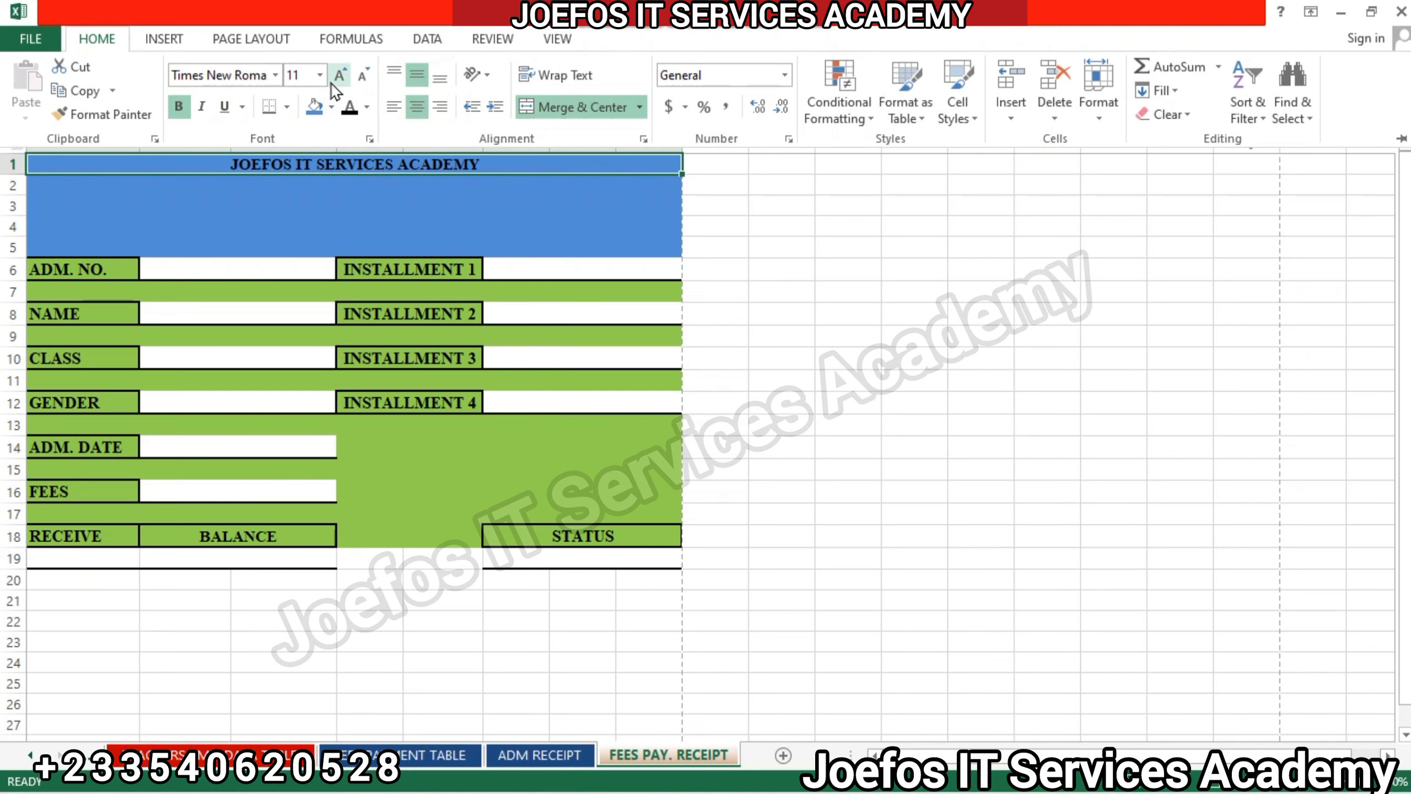
Increase the academy title's font size to 24.
click(333, 84)
click(333, 83)
click(334, 83)
click(332, 83)
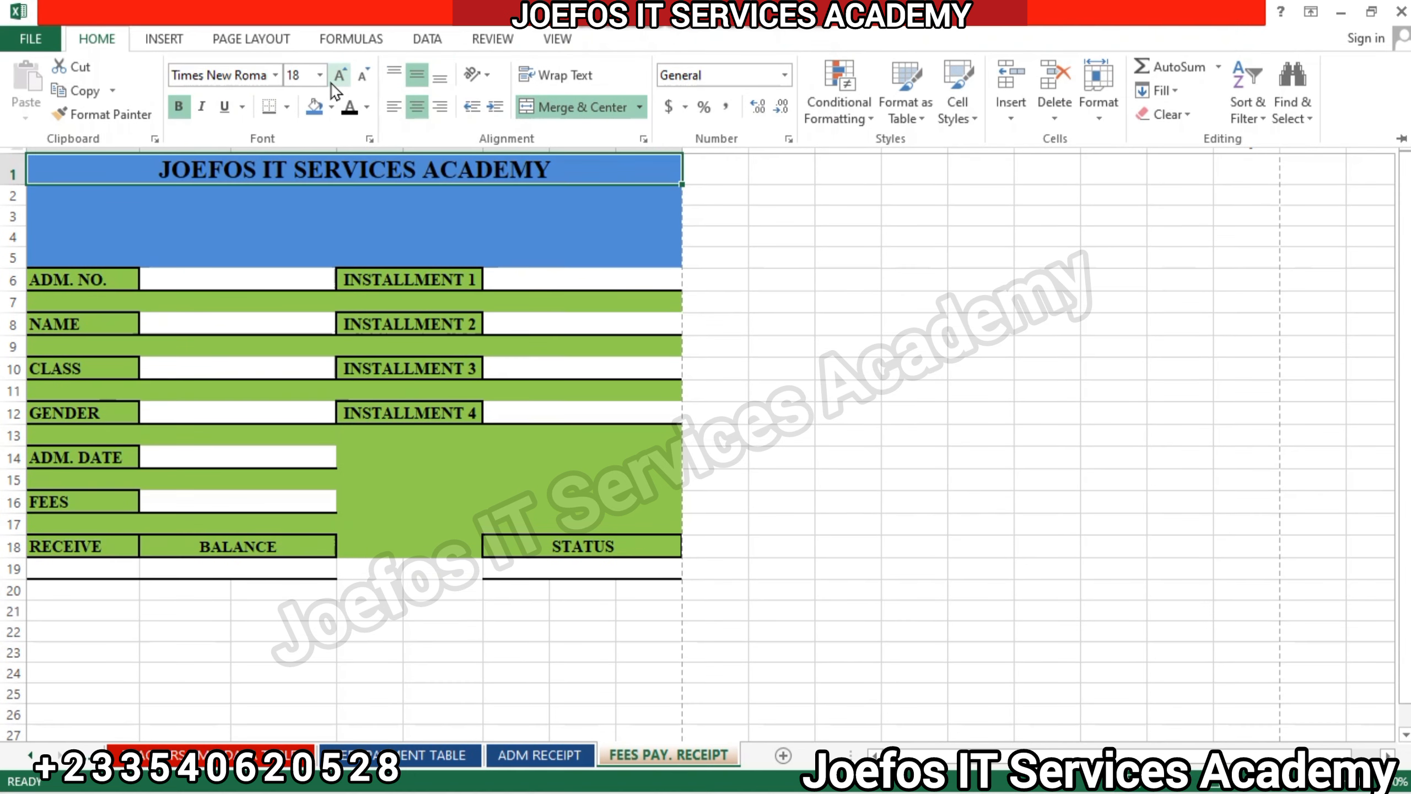
click(333, 83)
click(332, 83)
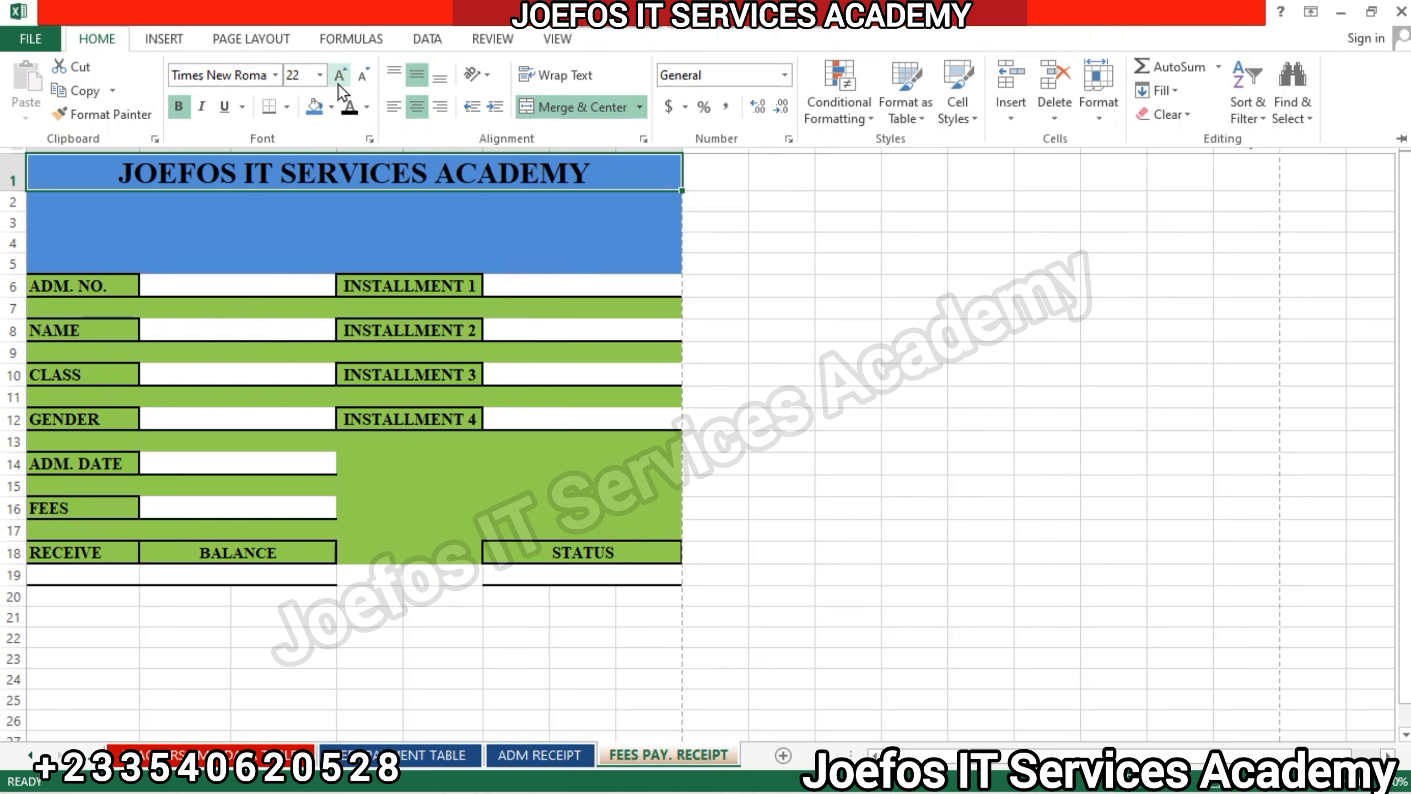
click(339, 86)
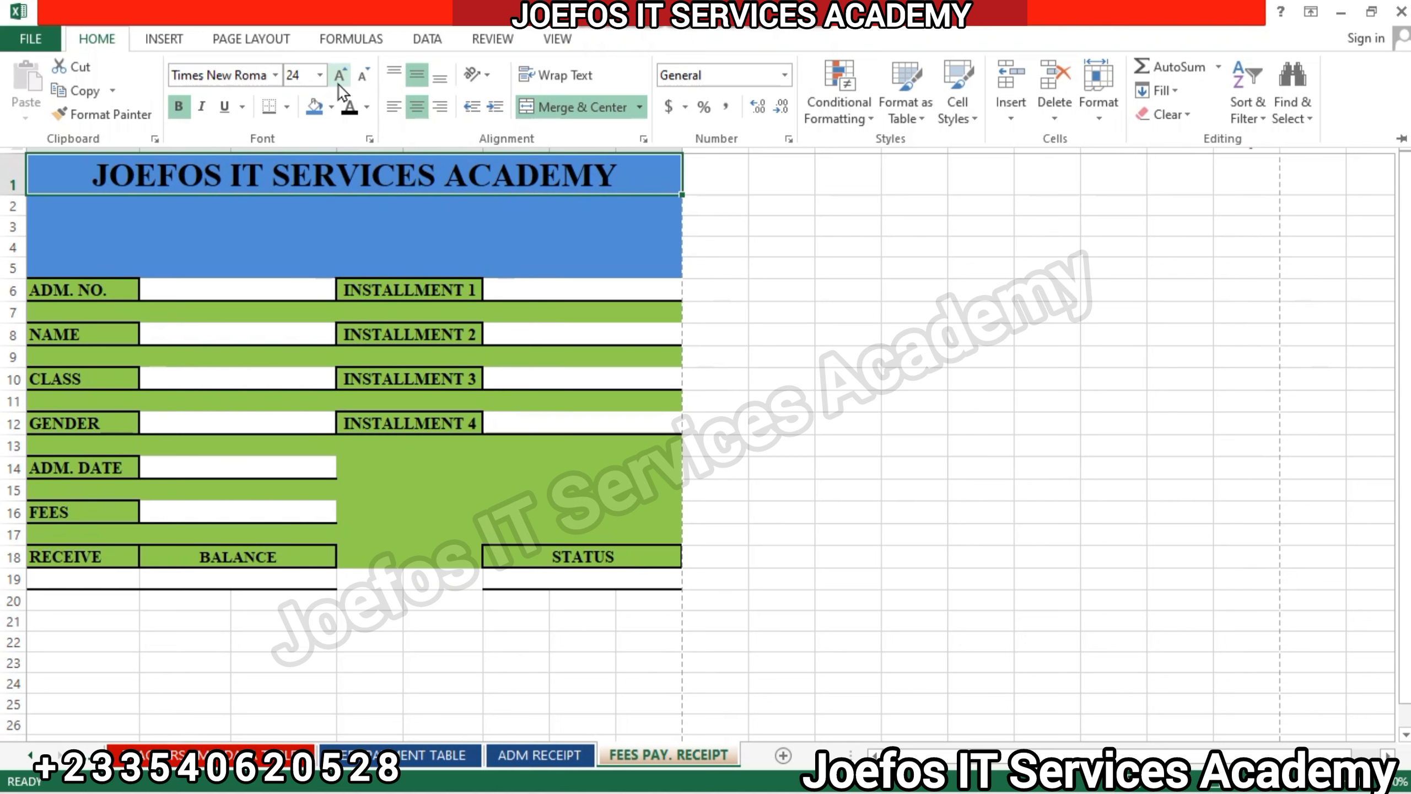
click(267, 194)
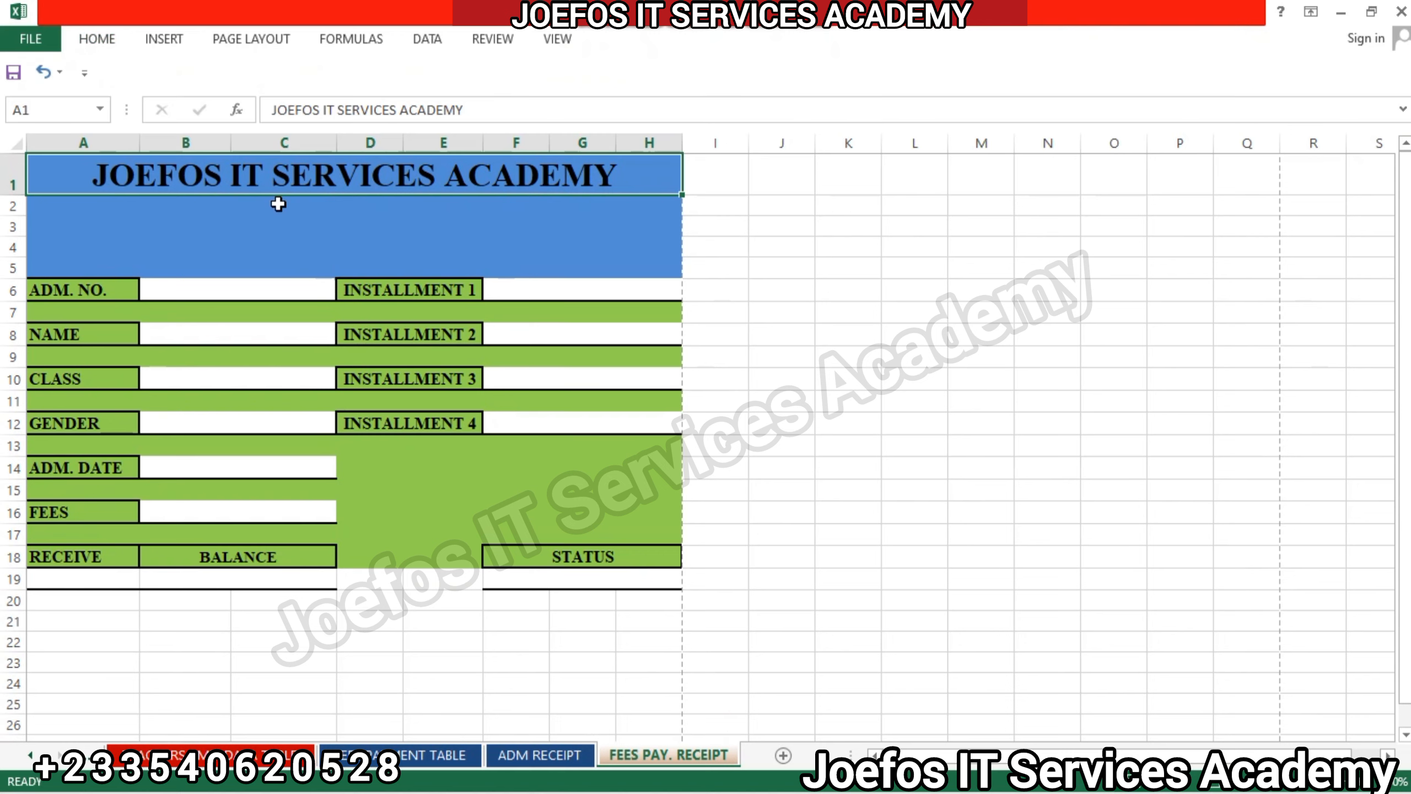
Enter P.O BOX followed by a row of dots in cell C2, beneath the academy title.
click(279, 204)
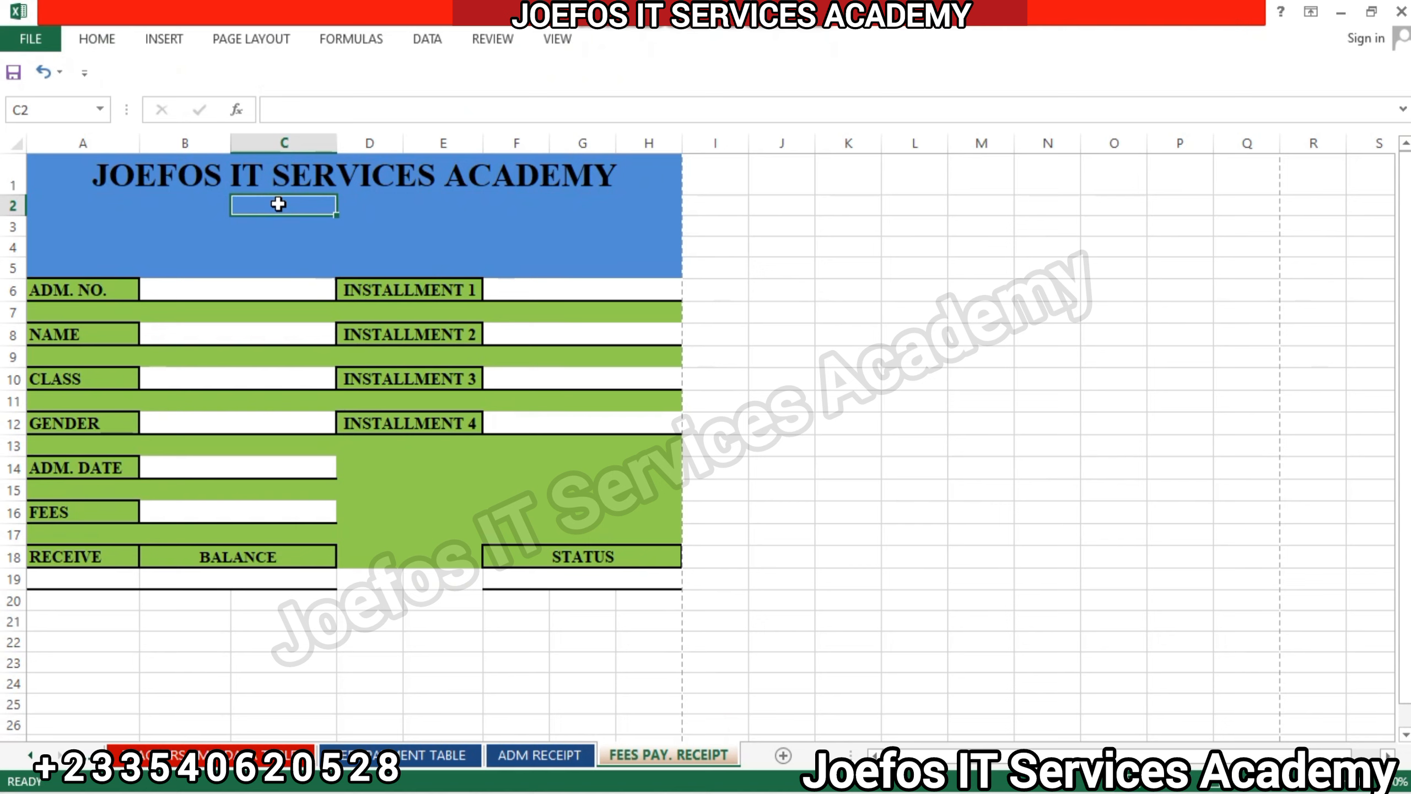
text(P.O BO)
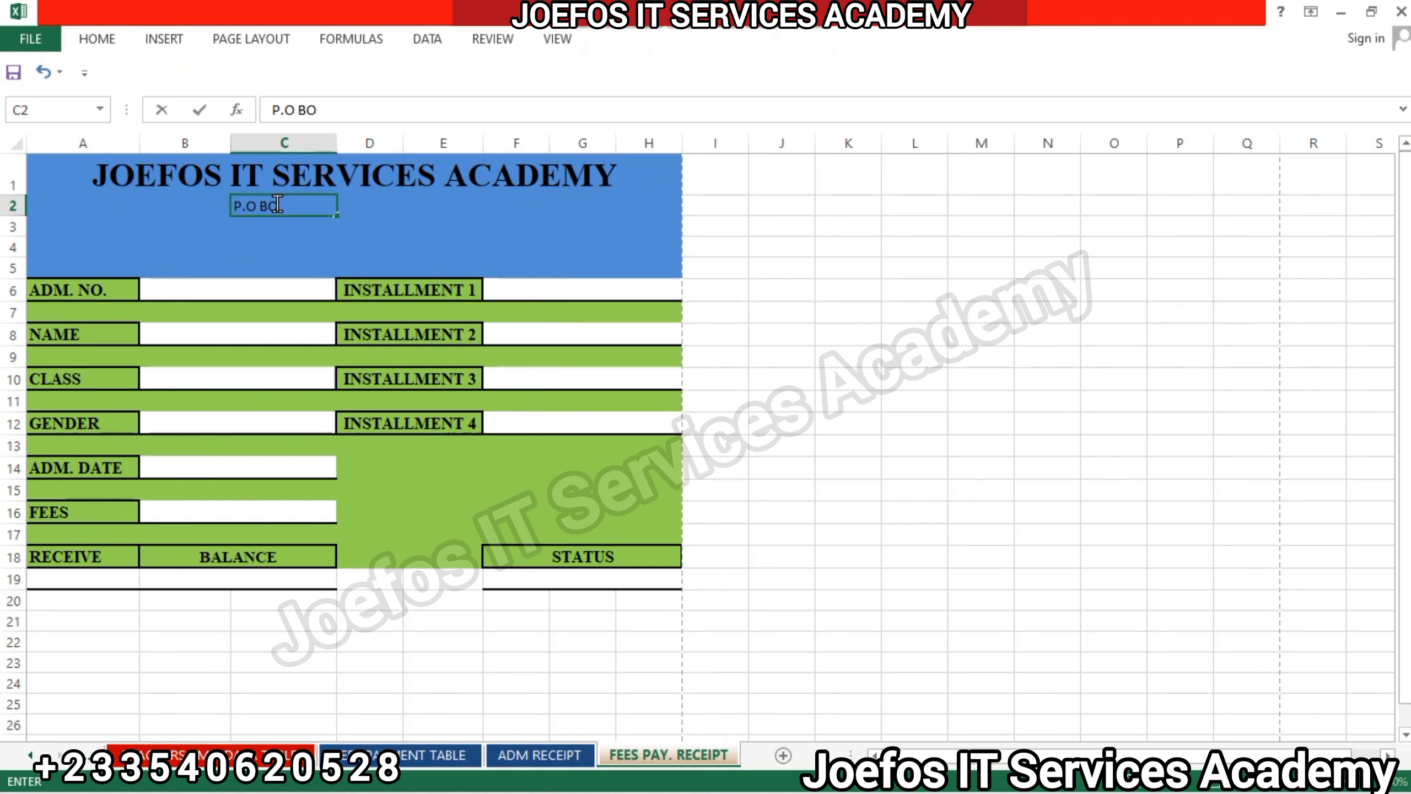
text(X...........)
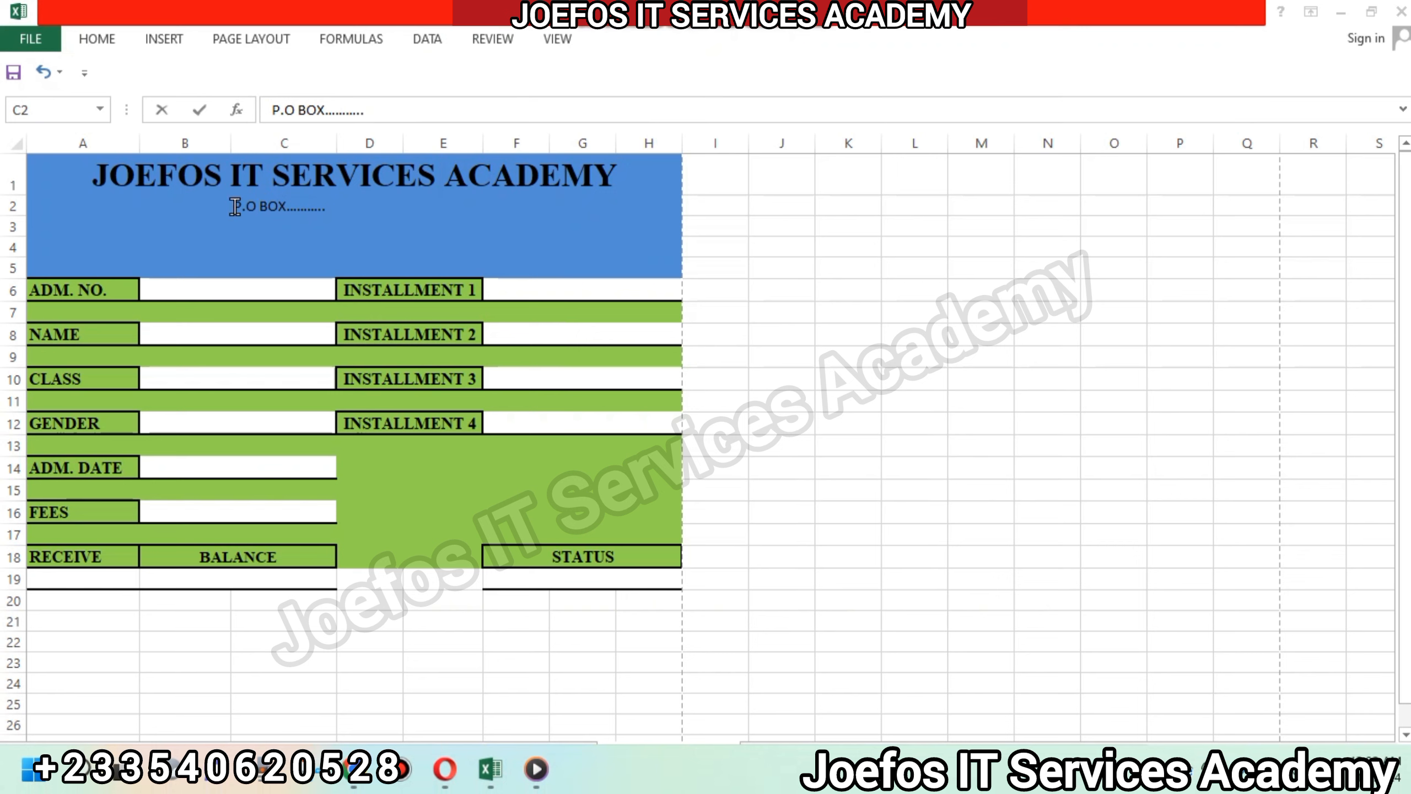
click(235, 206)
Merge and center cells A2:H2 so the P.O BOX line spans the receipt's width.
click(60, 207)
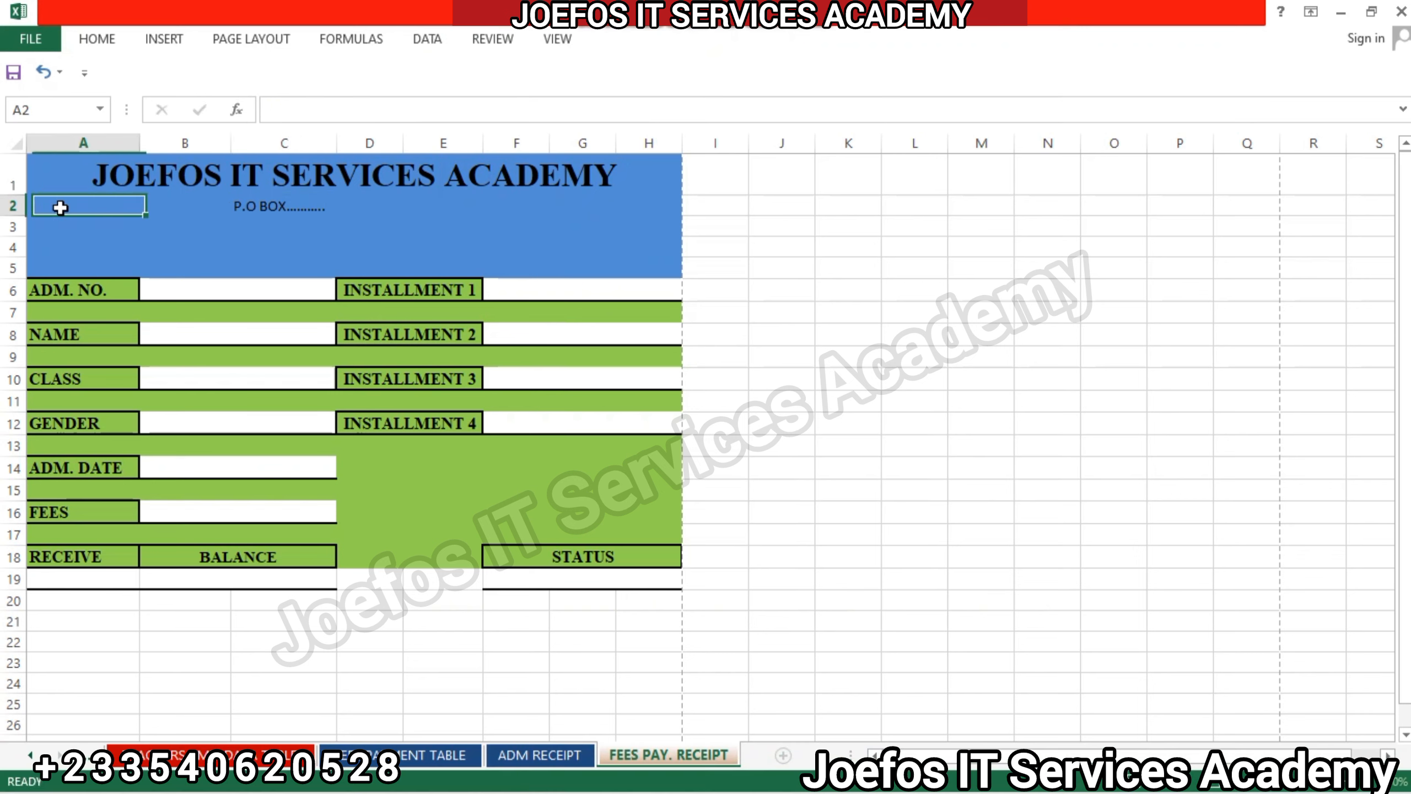
drag(60, 207, 649, 202)
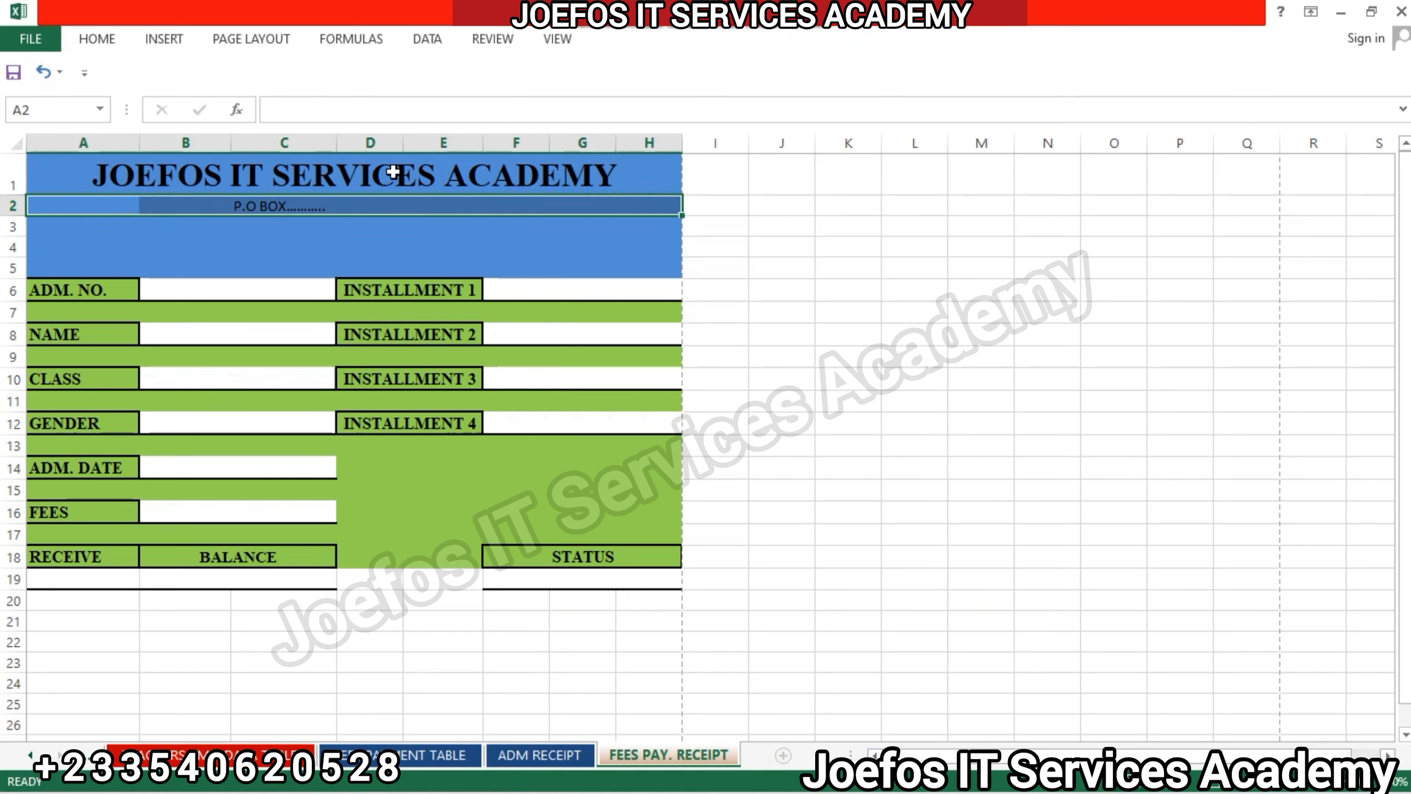
click(100, 40)
click(547, 108)
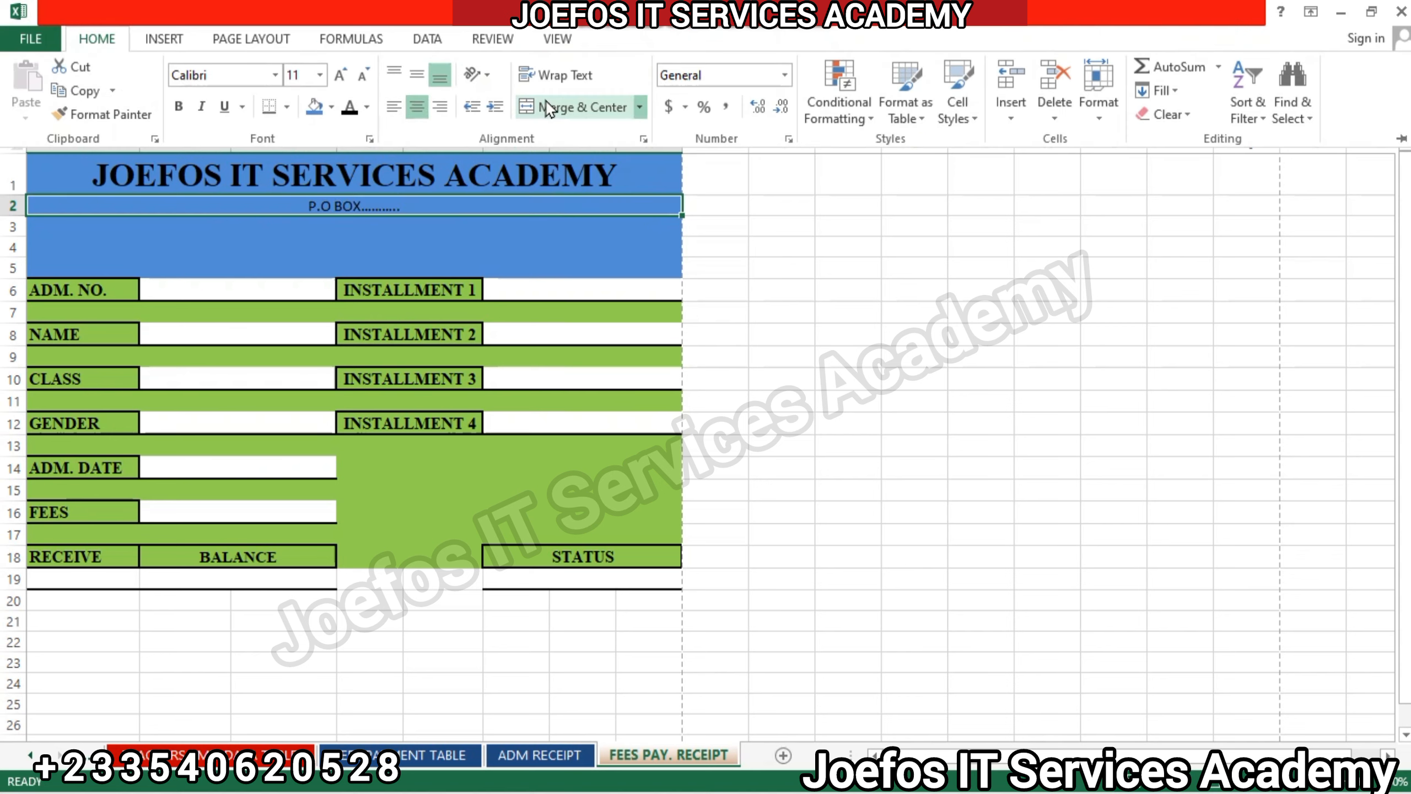
Format the P.O BOX line in row 2 in bold Times New Roman and align it vertically to the middle.
click(217, 67)
text(Times New Roma)
key(Return)
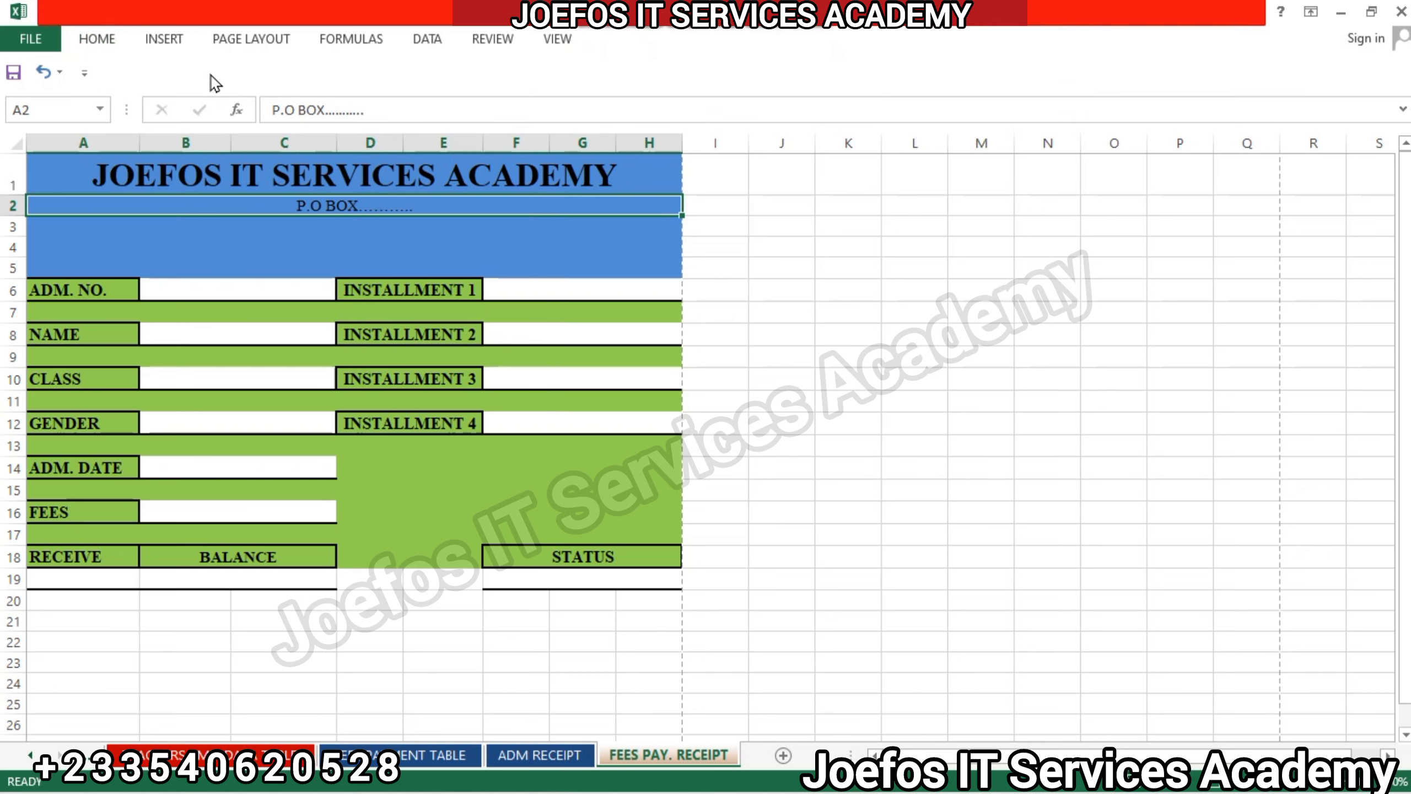
click(105, 37)
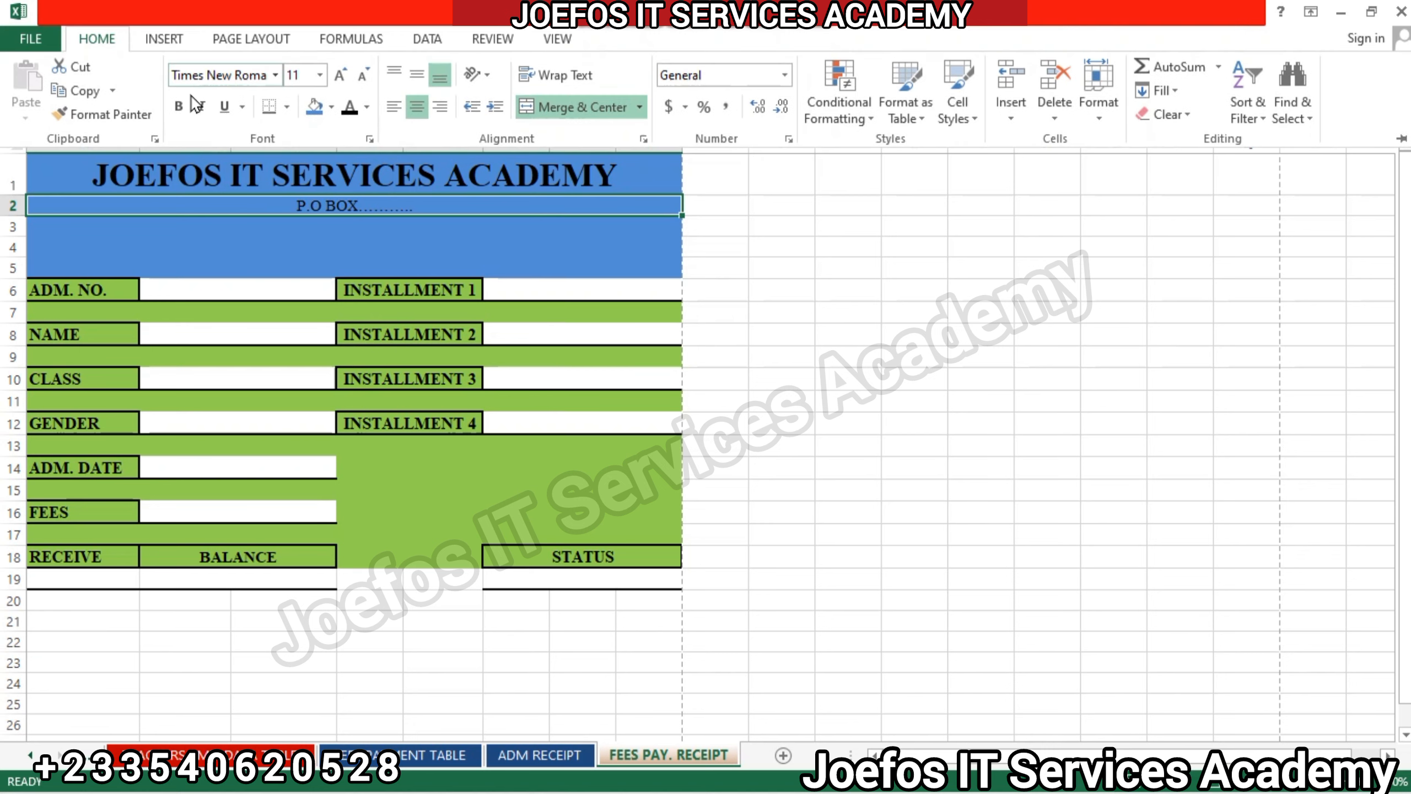
click(186, 109)
click(418, 77)
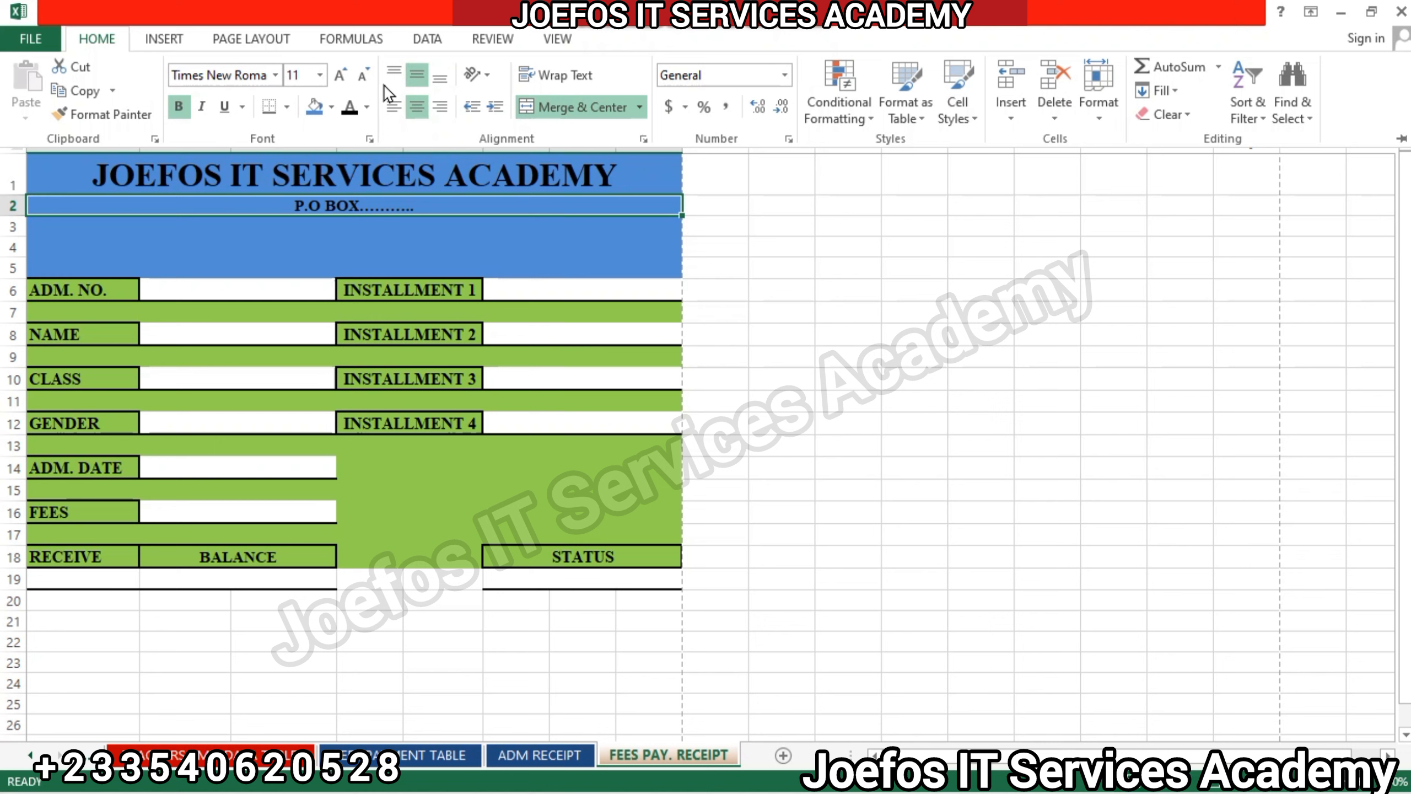
Increase the P.O BOX line's font size to 16.
click(341, 75)
click(340, 74)
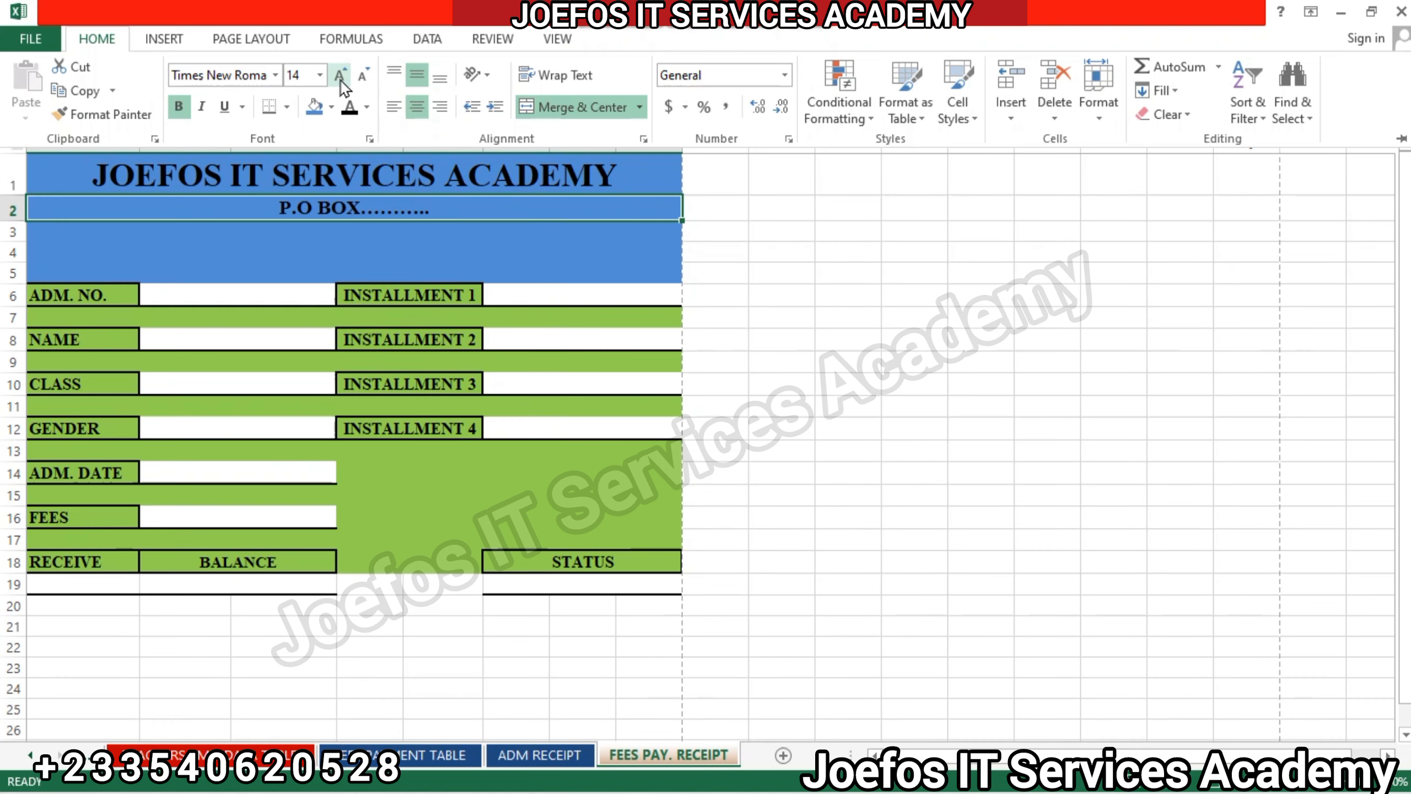
click(341, 77)
click(341, 78)
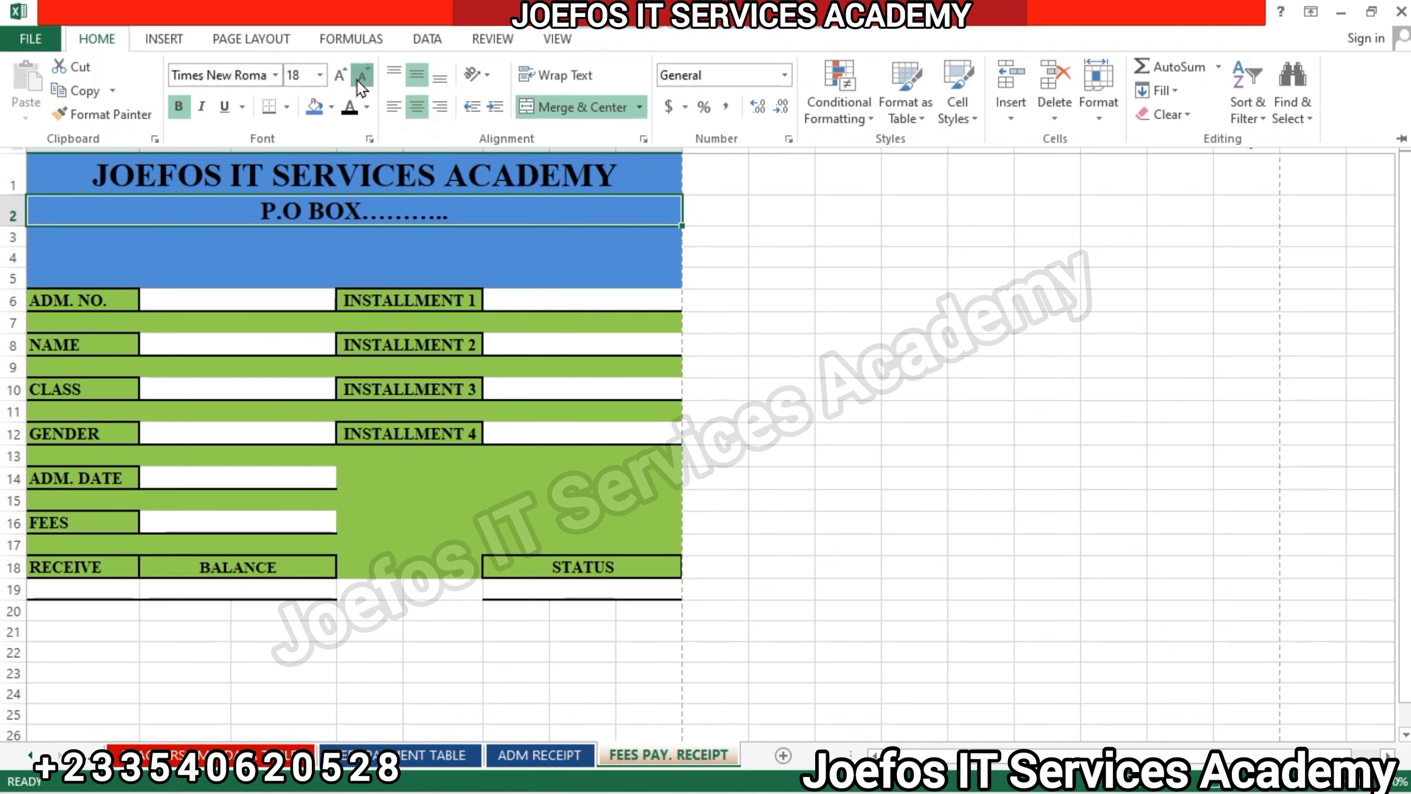
click(361, 76)
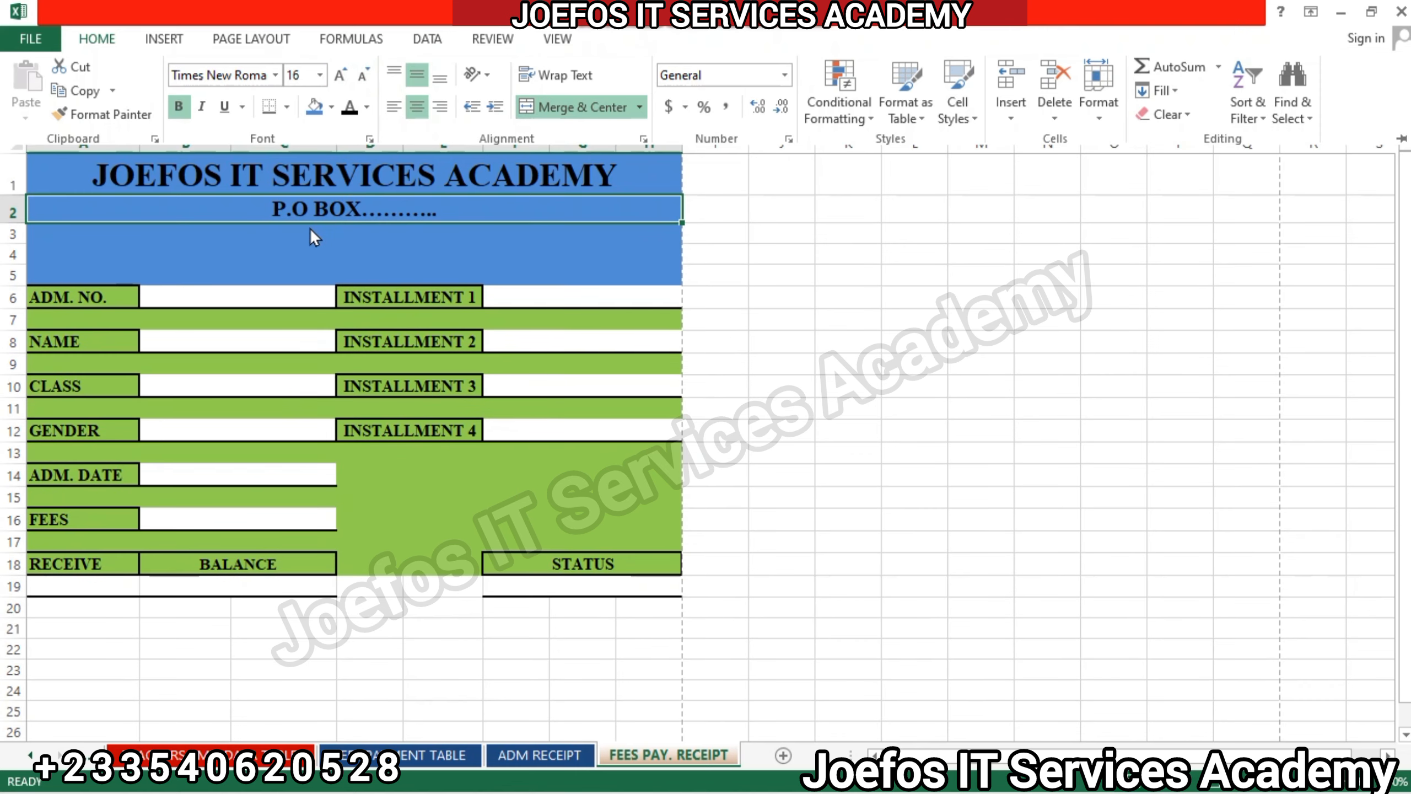
key(ctrl+F1)
Enter the academy's e-mail address in cell C3, beneath the P.O BOX line.
click(263, 236)
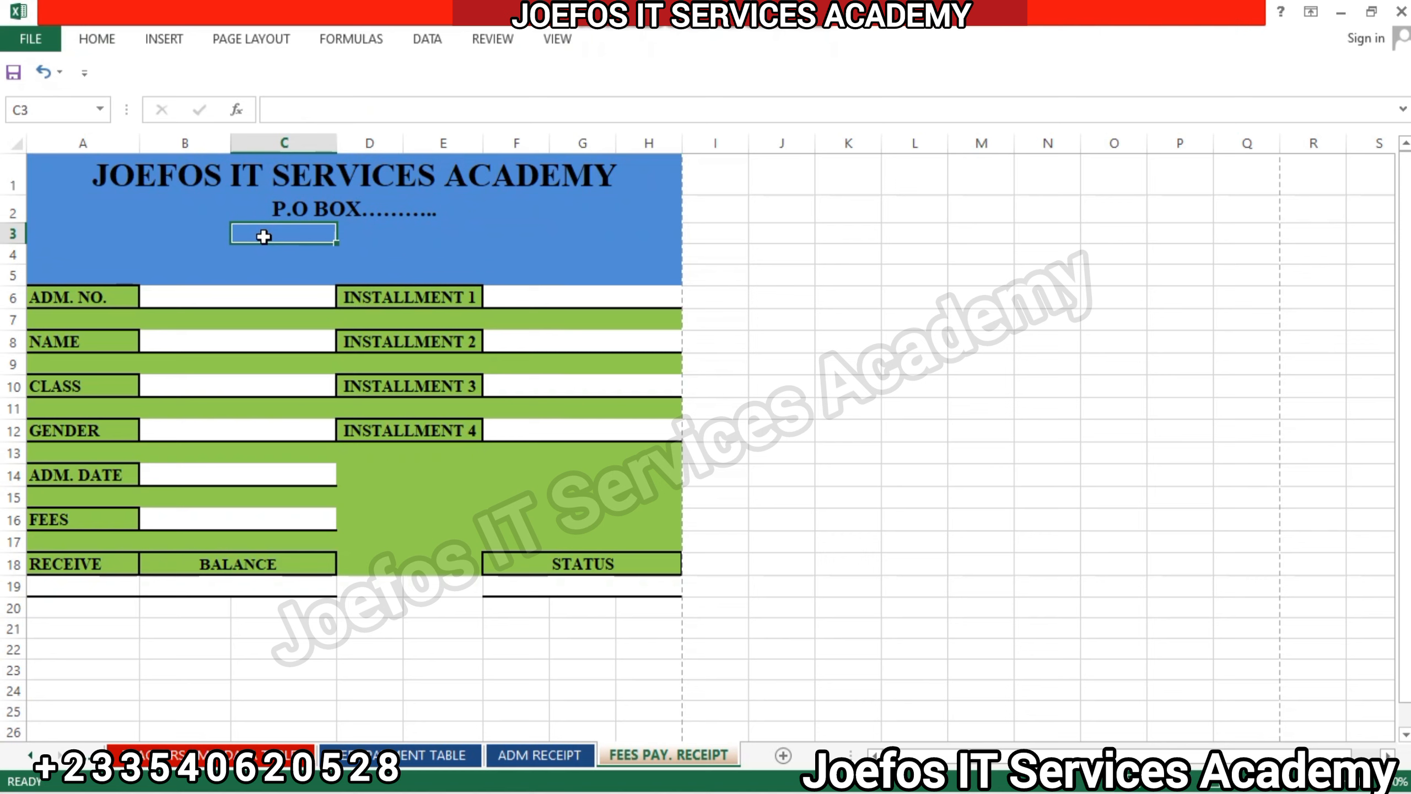
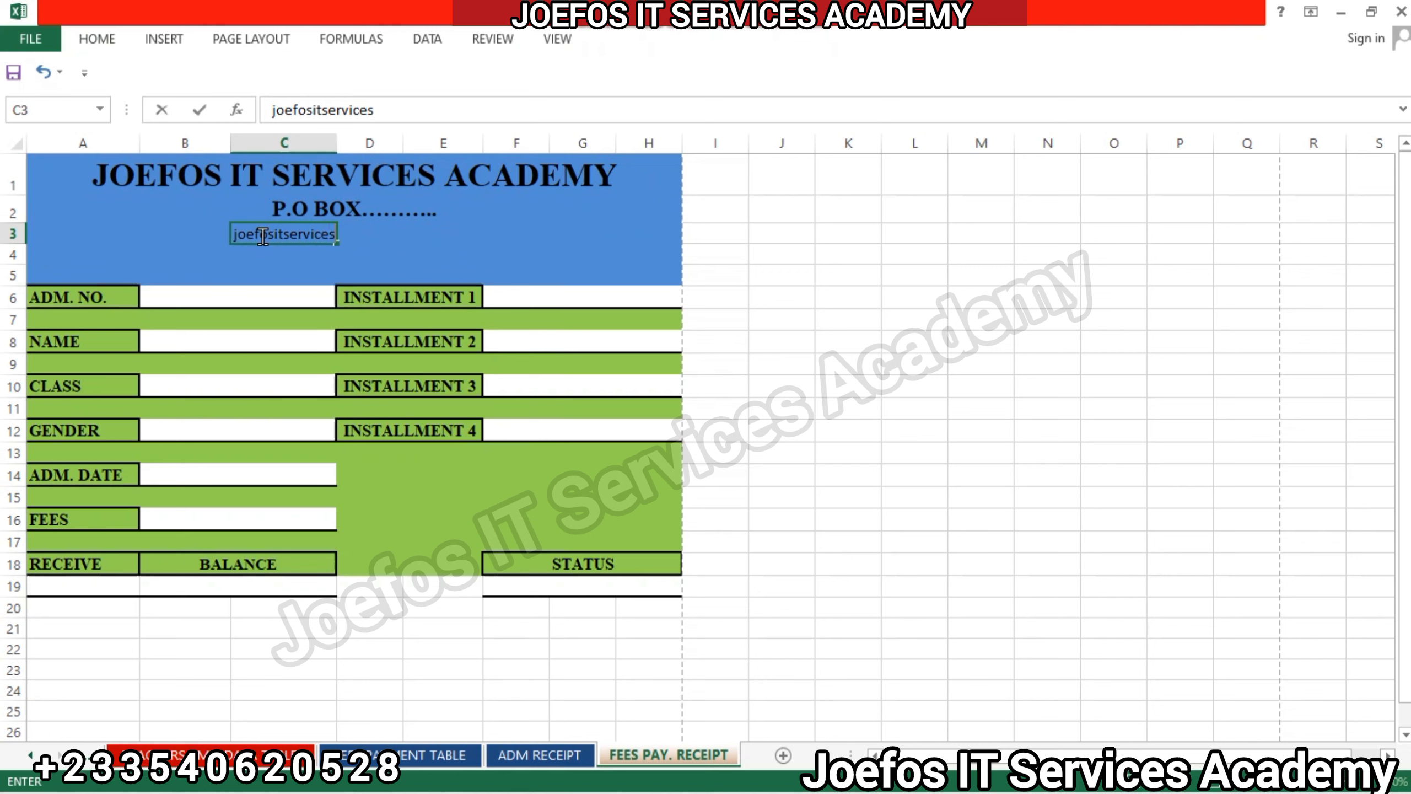
click(263, 235)
text(gmai)
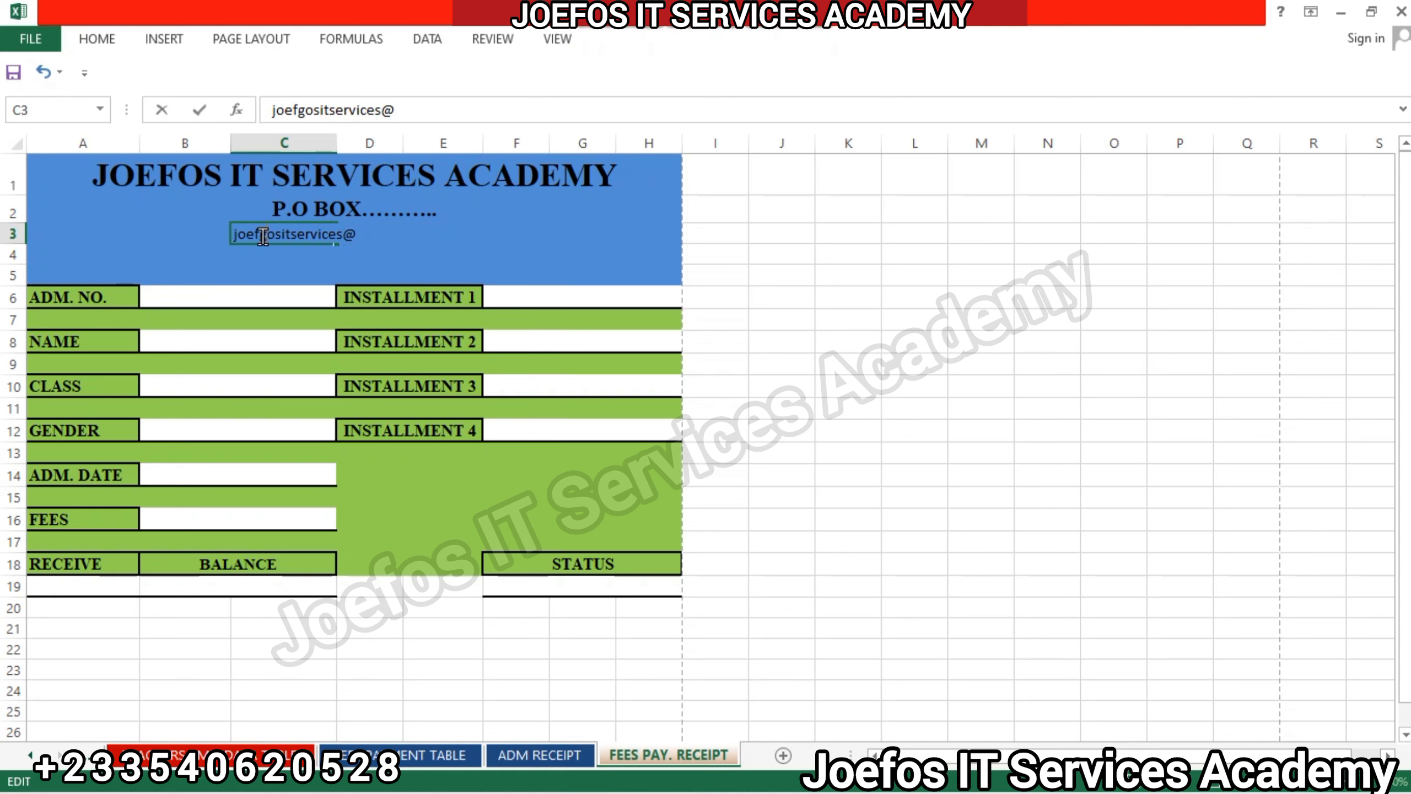
text(l)
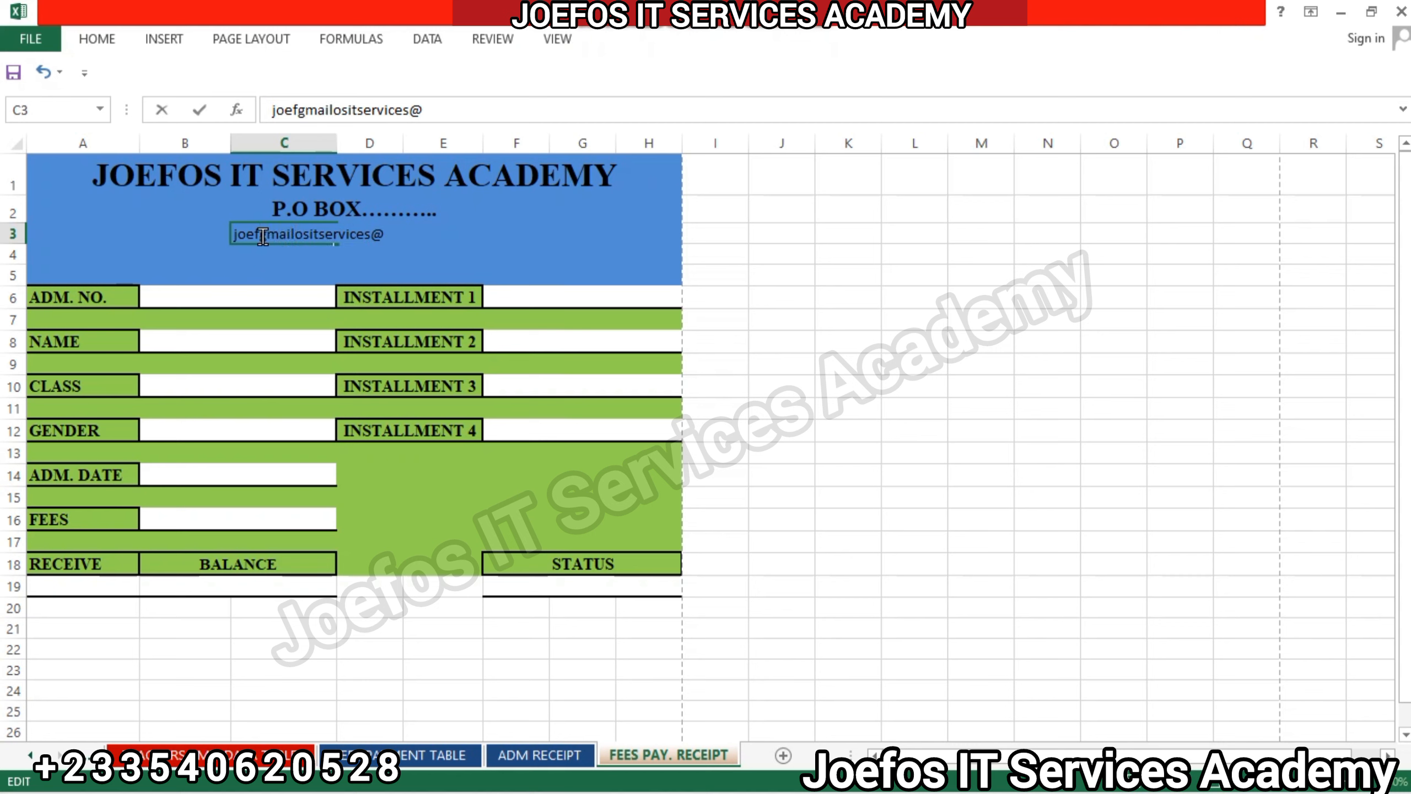
key(BackSpace)
key(BackSpace)
key(BackSpace)
key(BackSpace)
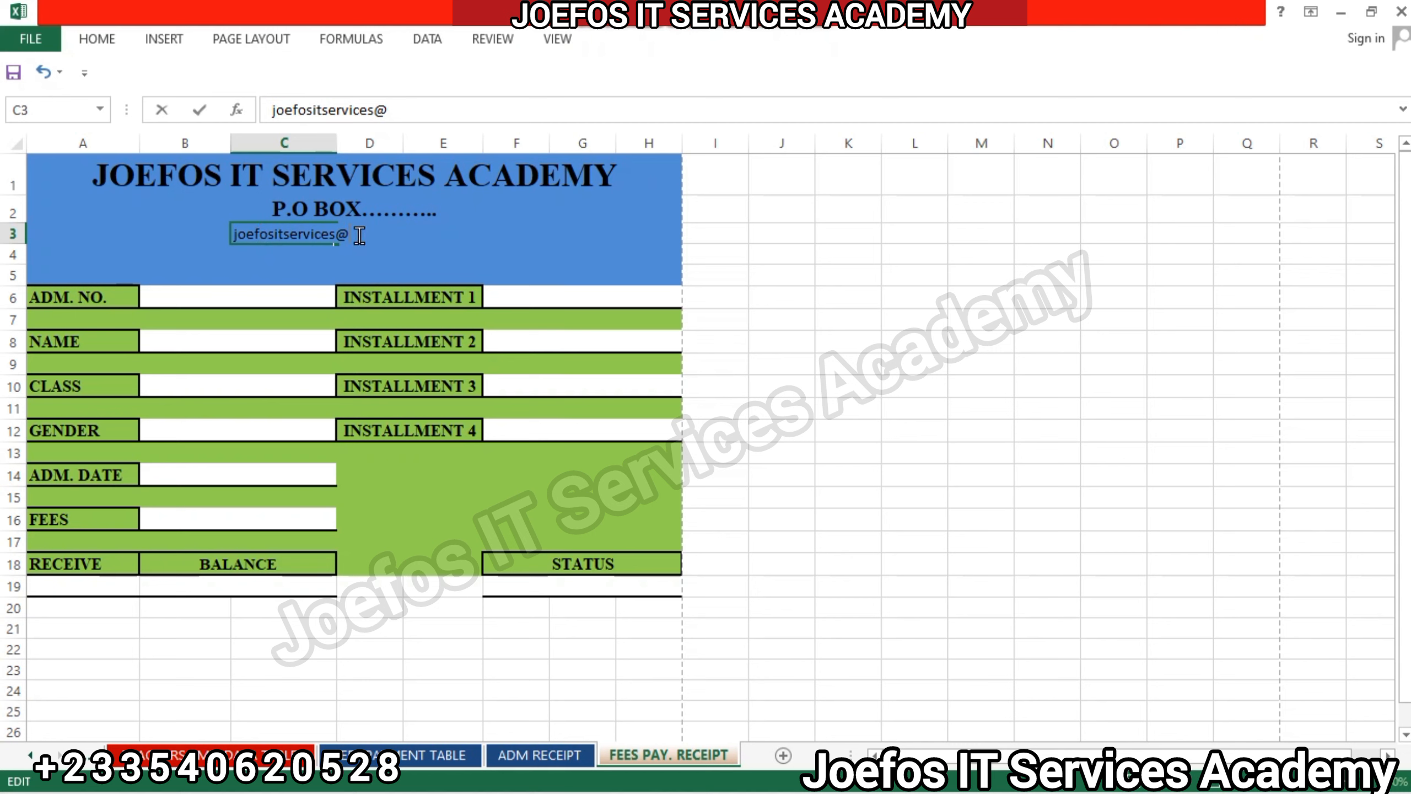
Format A3:H3 in bold Times New Roman, and merge and center the cells so the e-mail line spans the receipt's width.
click(32, 231)
drag(32, 230, 669, 234)
click(99, 39)
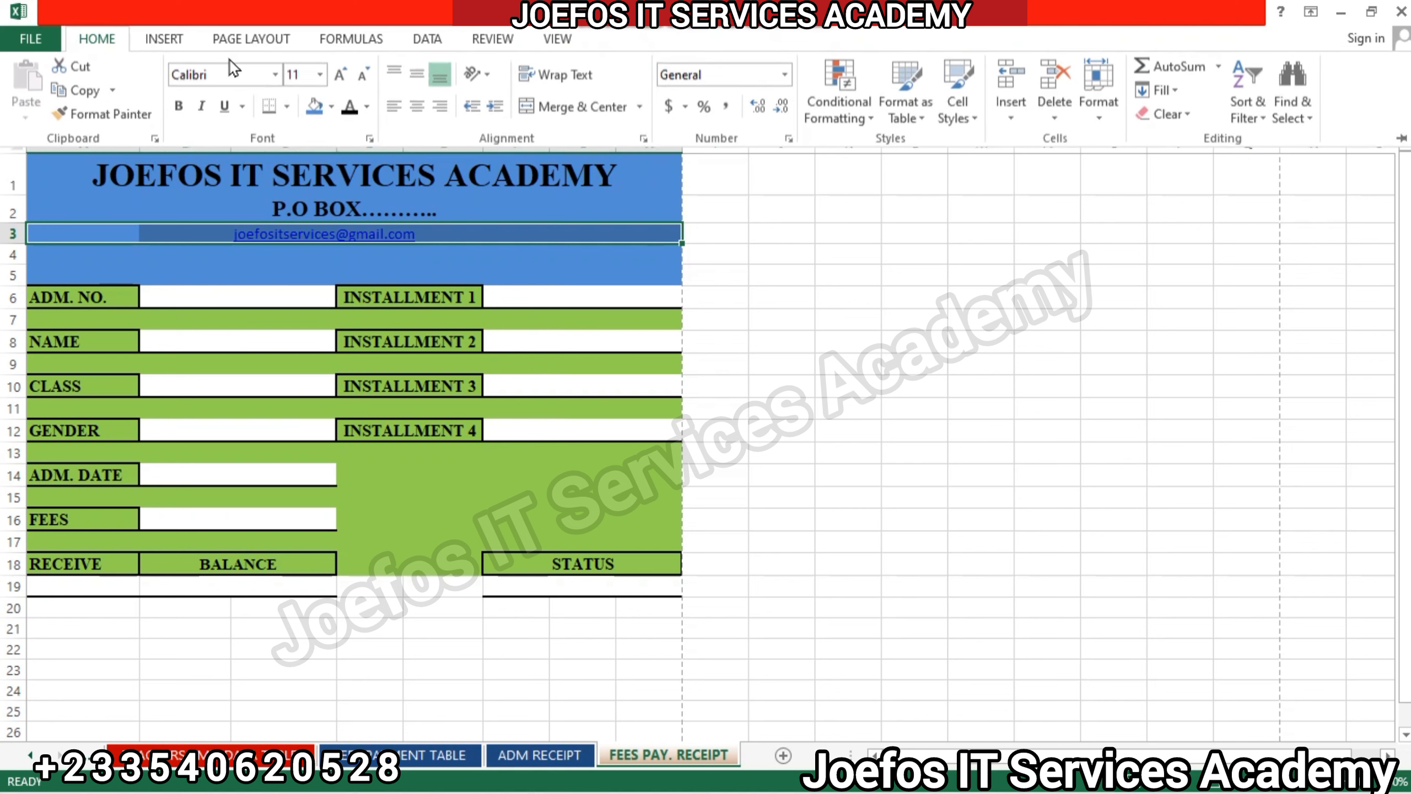
click(216, 74)
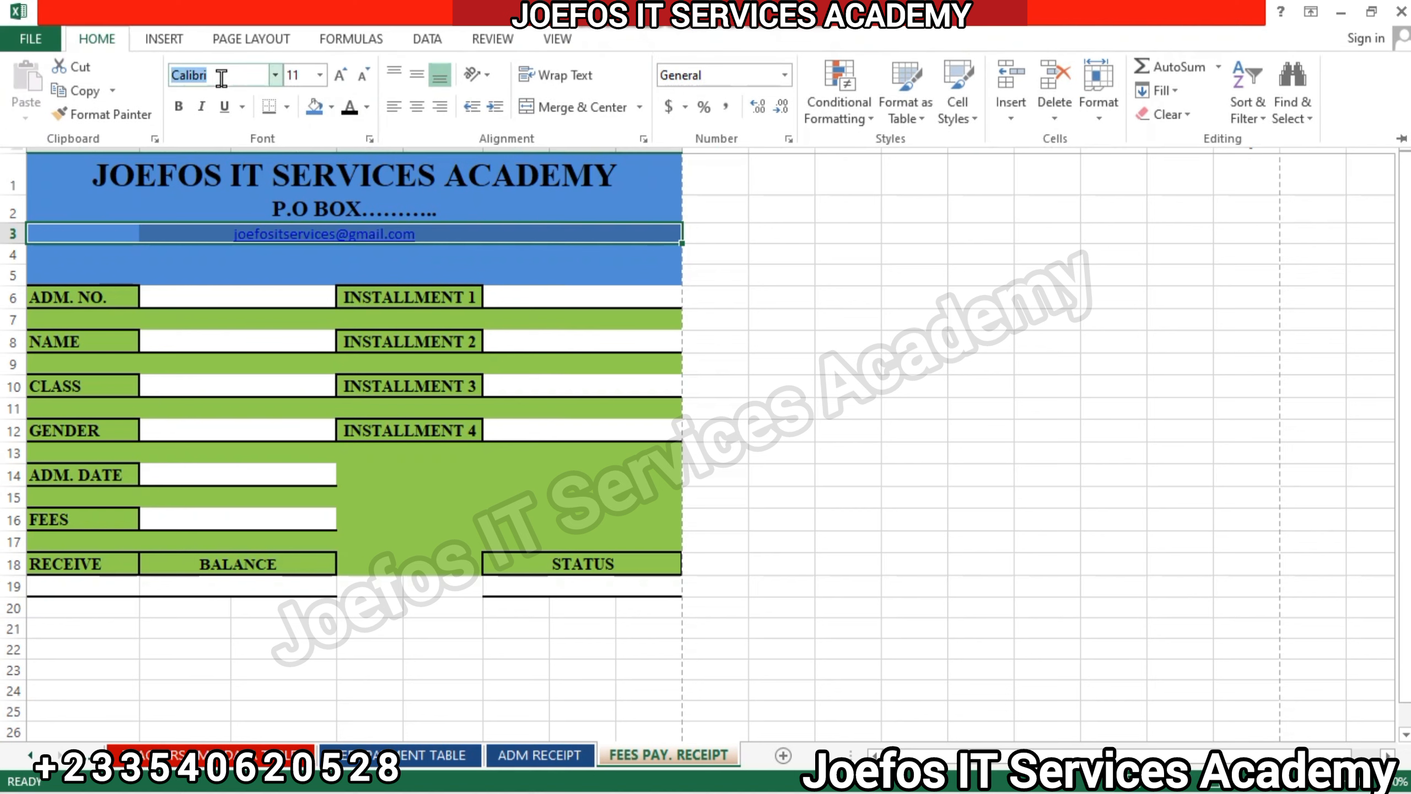
text(Times New Roma)
key(Return)
click(102, 41)
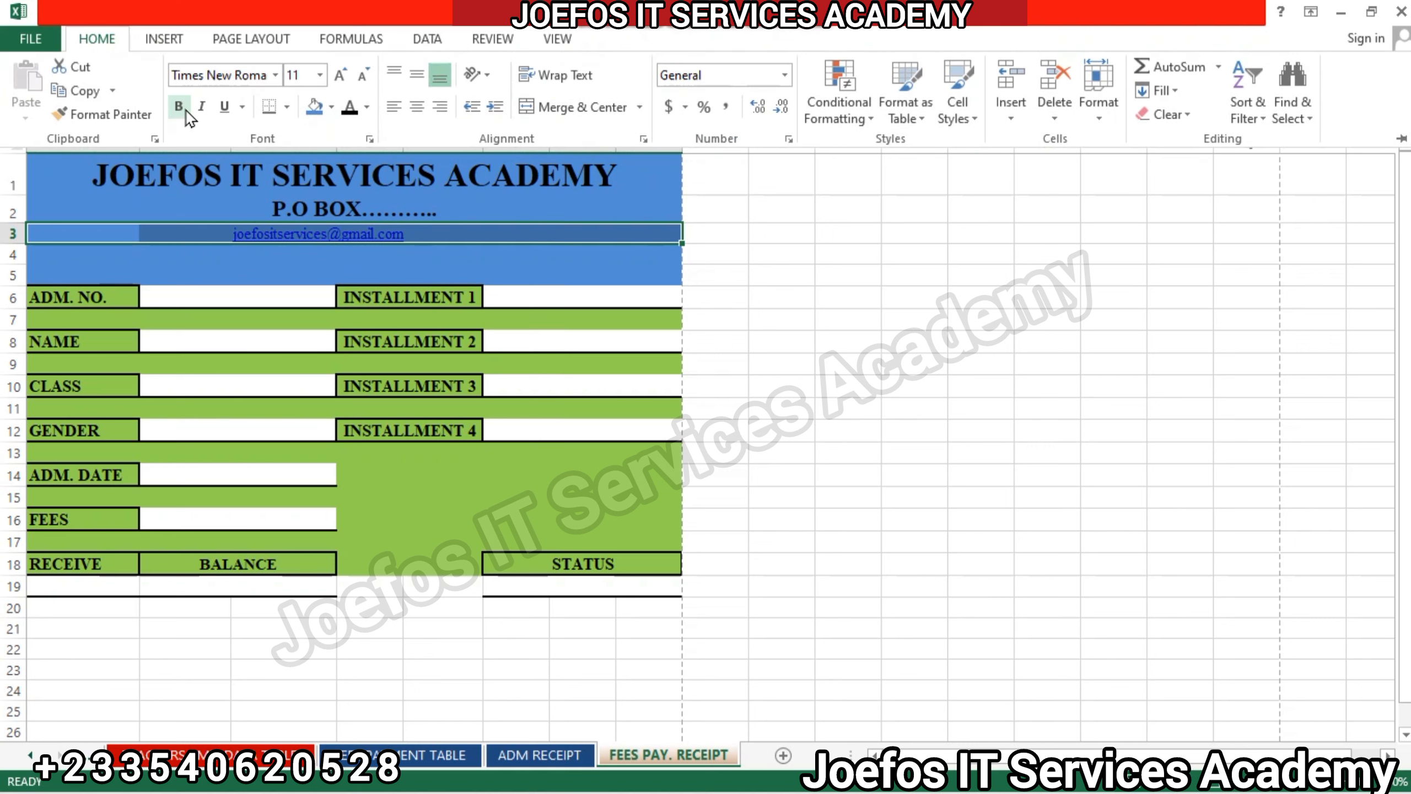
click(183, 109)
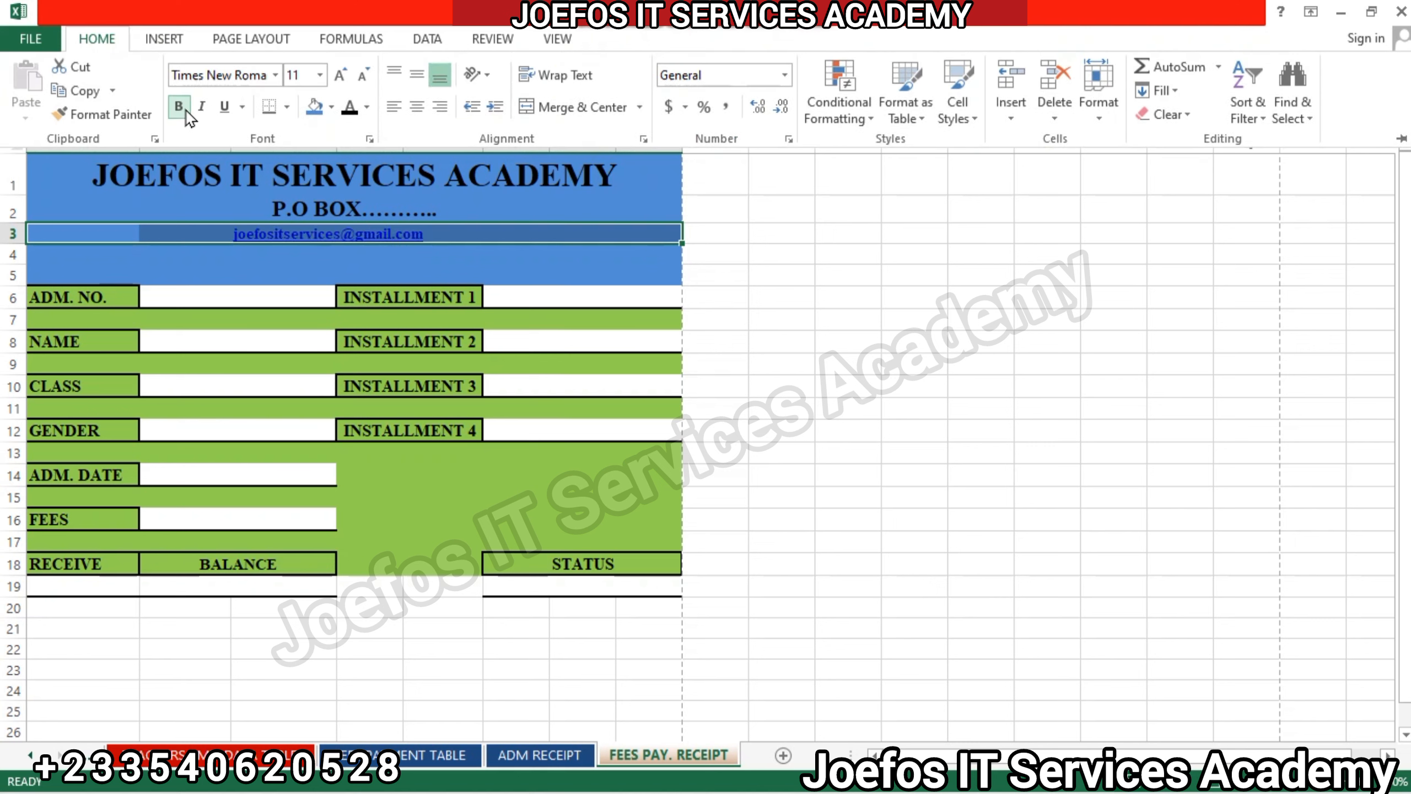
click(576, 107)
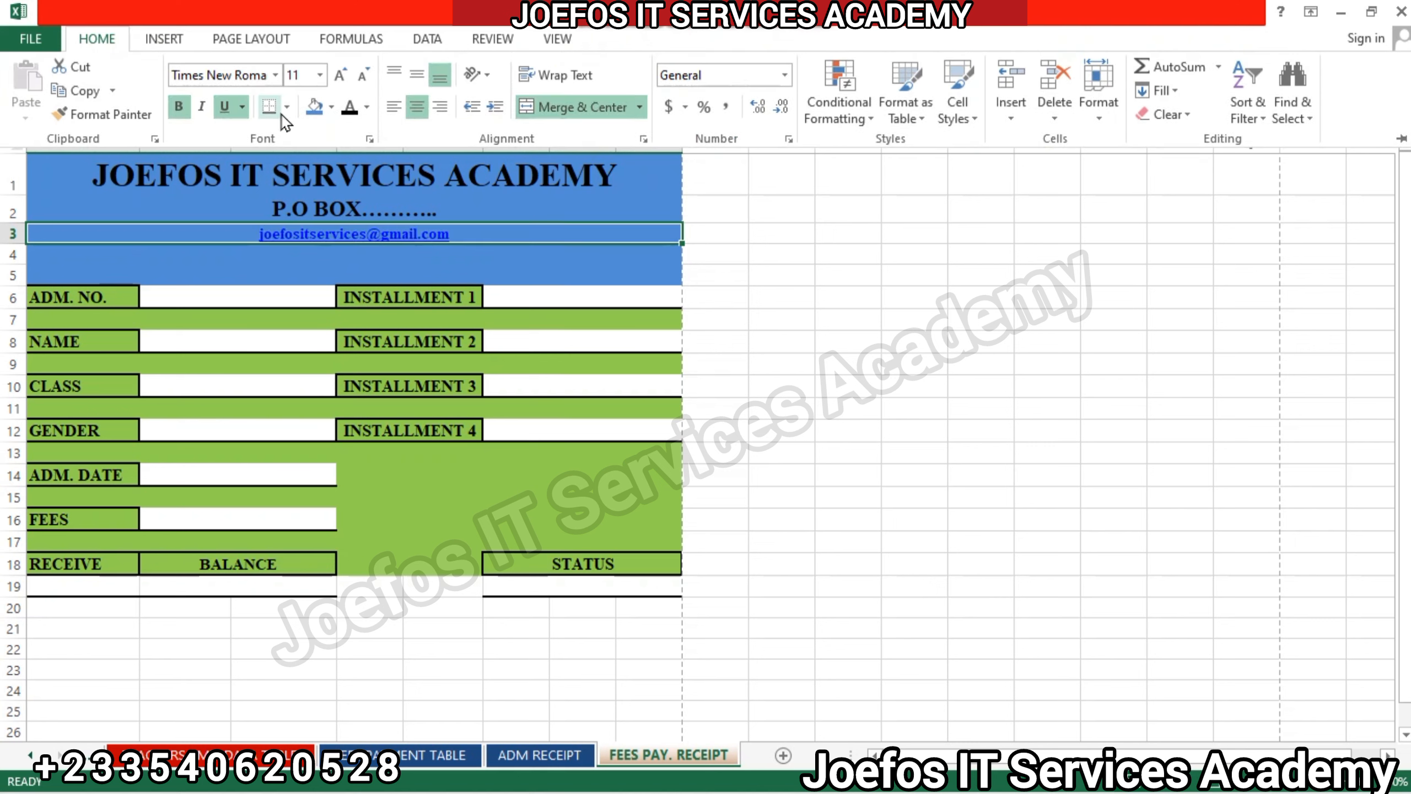
Change the e-mail line's font color in row 3 to Automatic black.
click(364, 106)
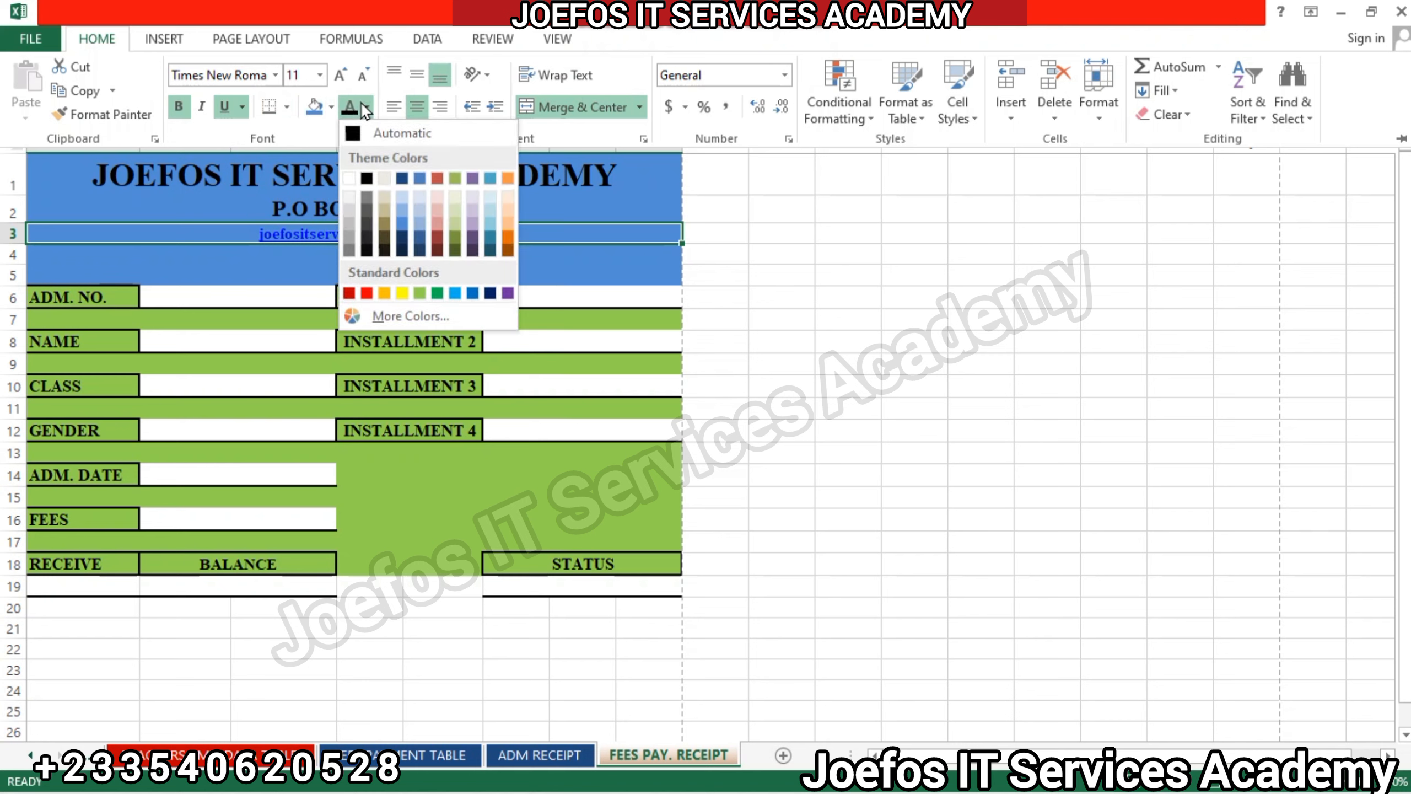
click(348, 178)
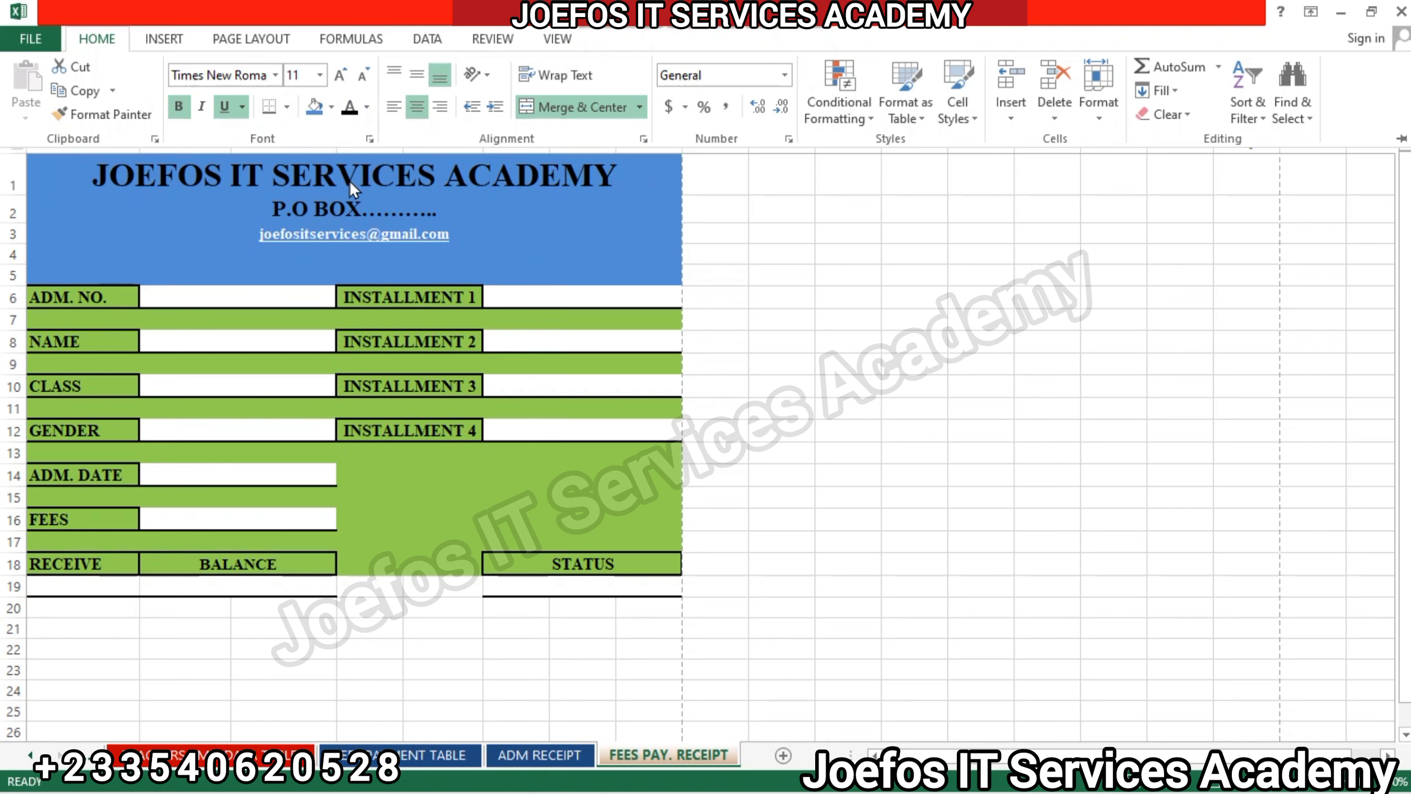
click(366, 106)
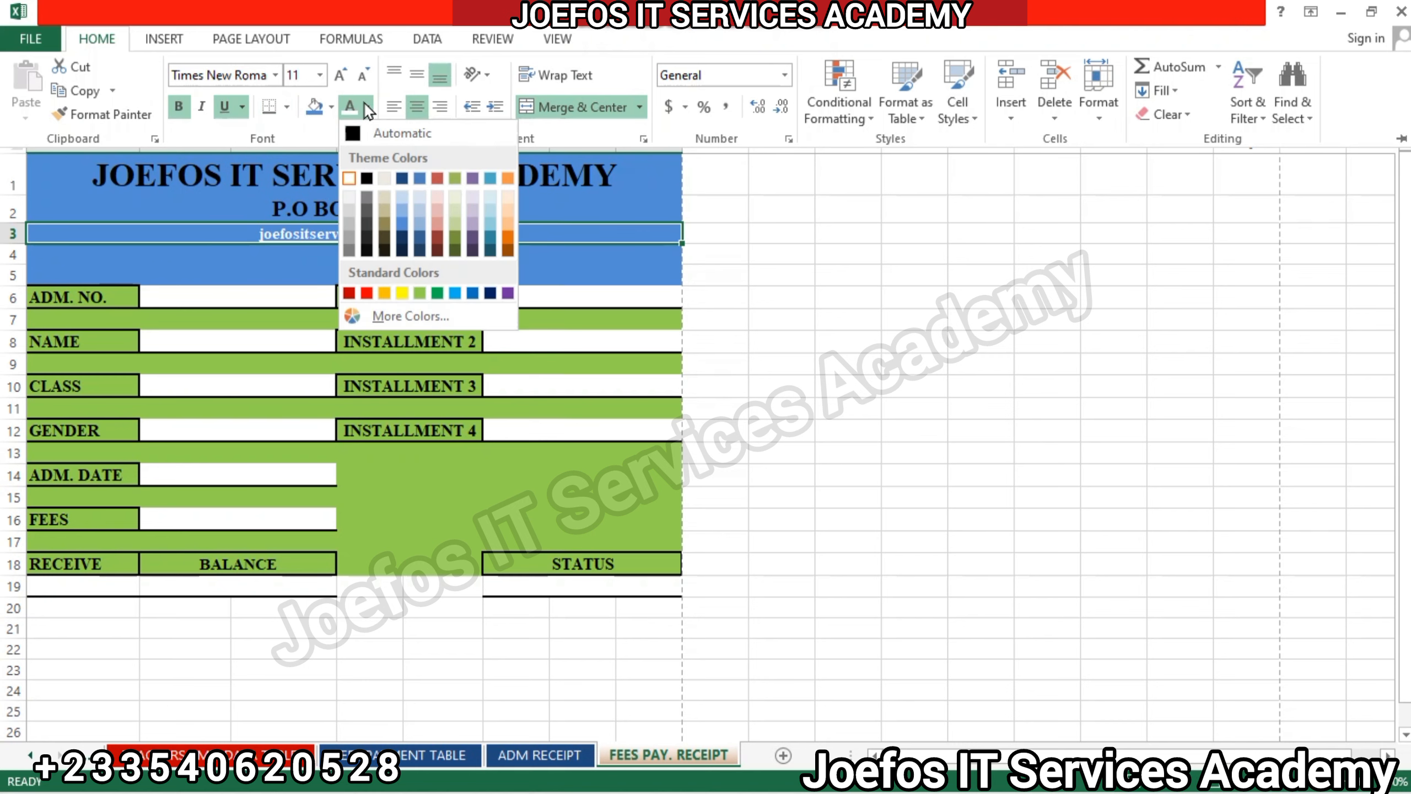
click(355, 138)
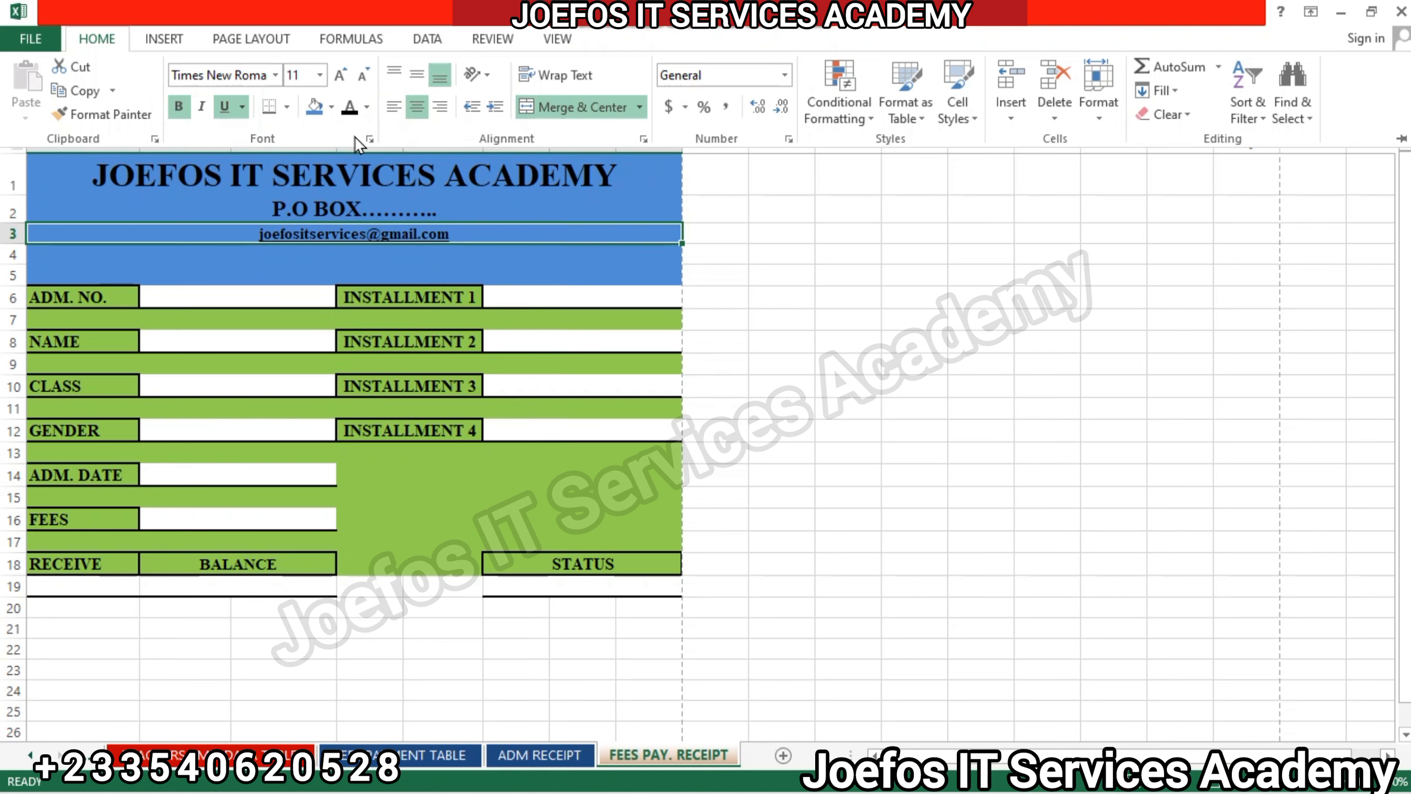
Increase the e-mail line's font size in row 3 to 16.
click(343, 78)
click(344, 79)
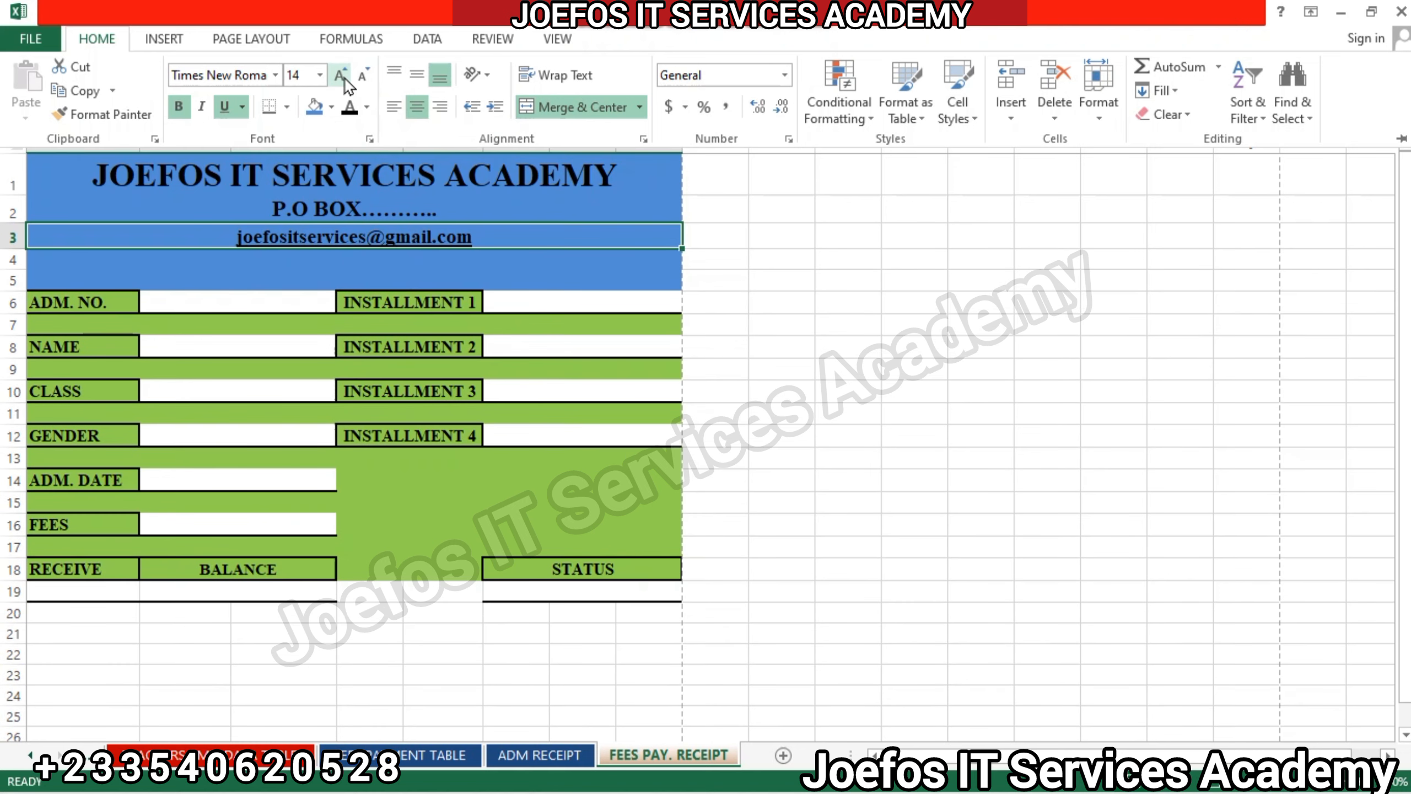
click(344, 79)
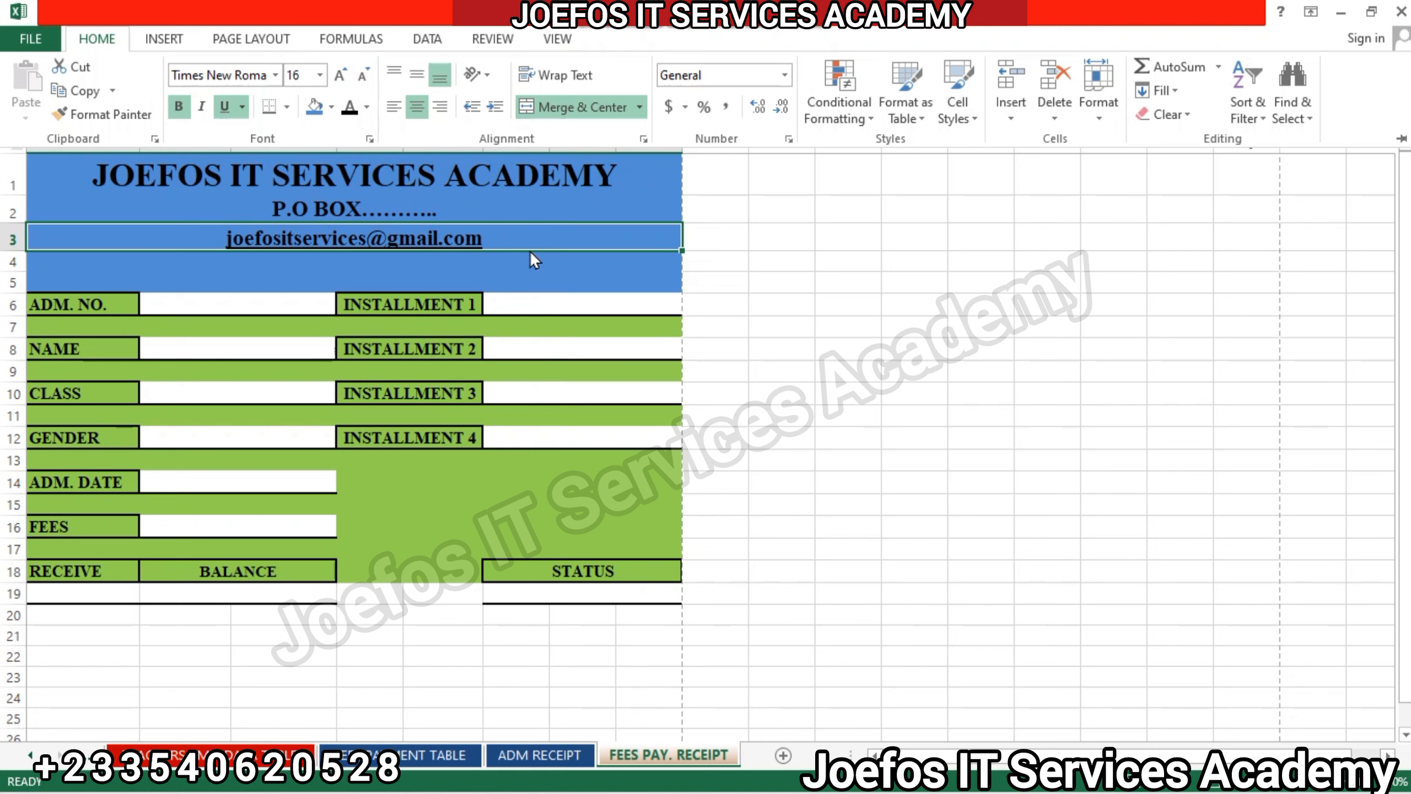
key(ctrl+F1)
Enter the heading "Official Payment Receipt" in cell B5, in the lower part of the blue header.
click(504, 258)
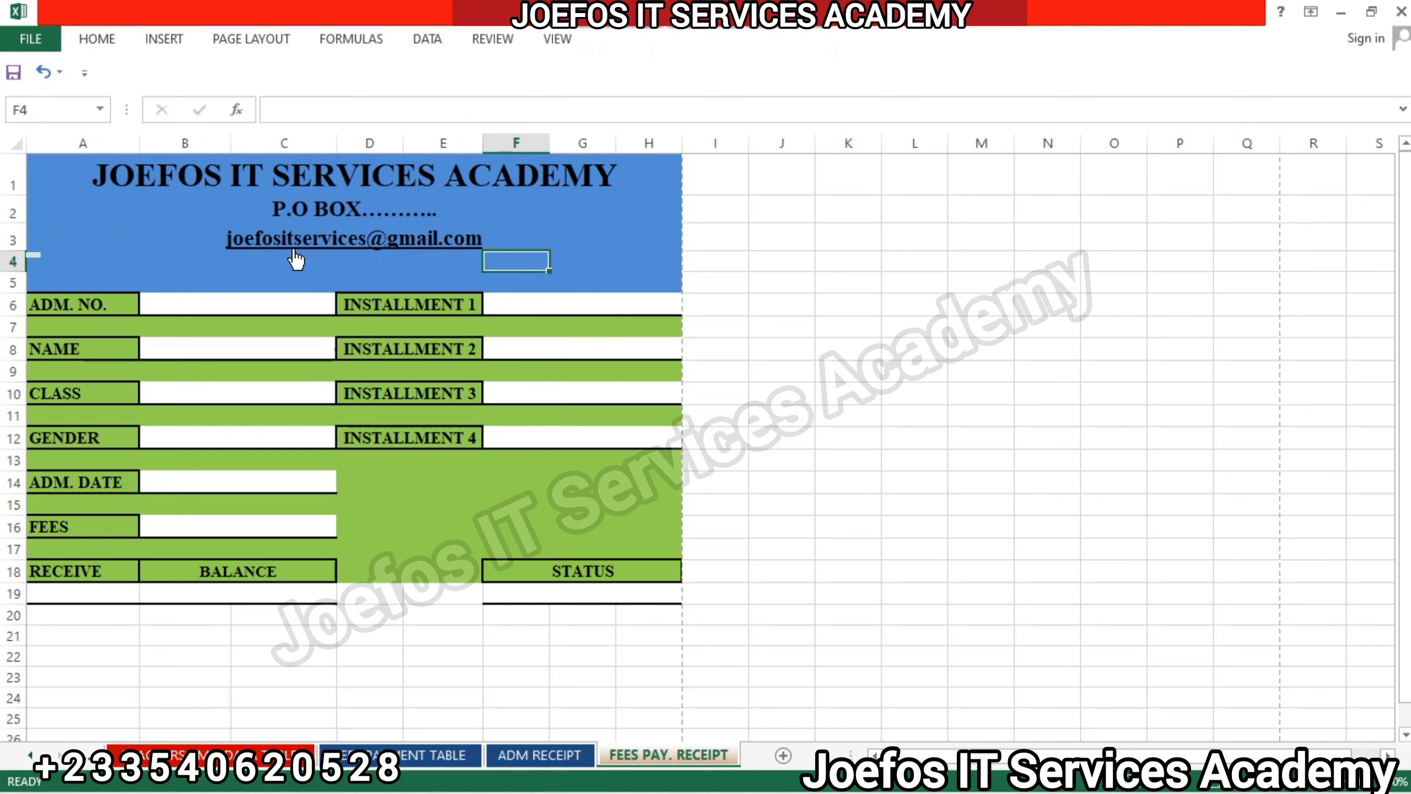
click(165, 261)
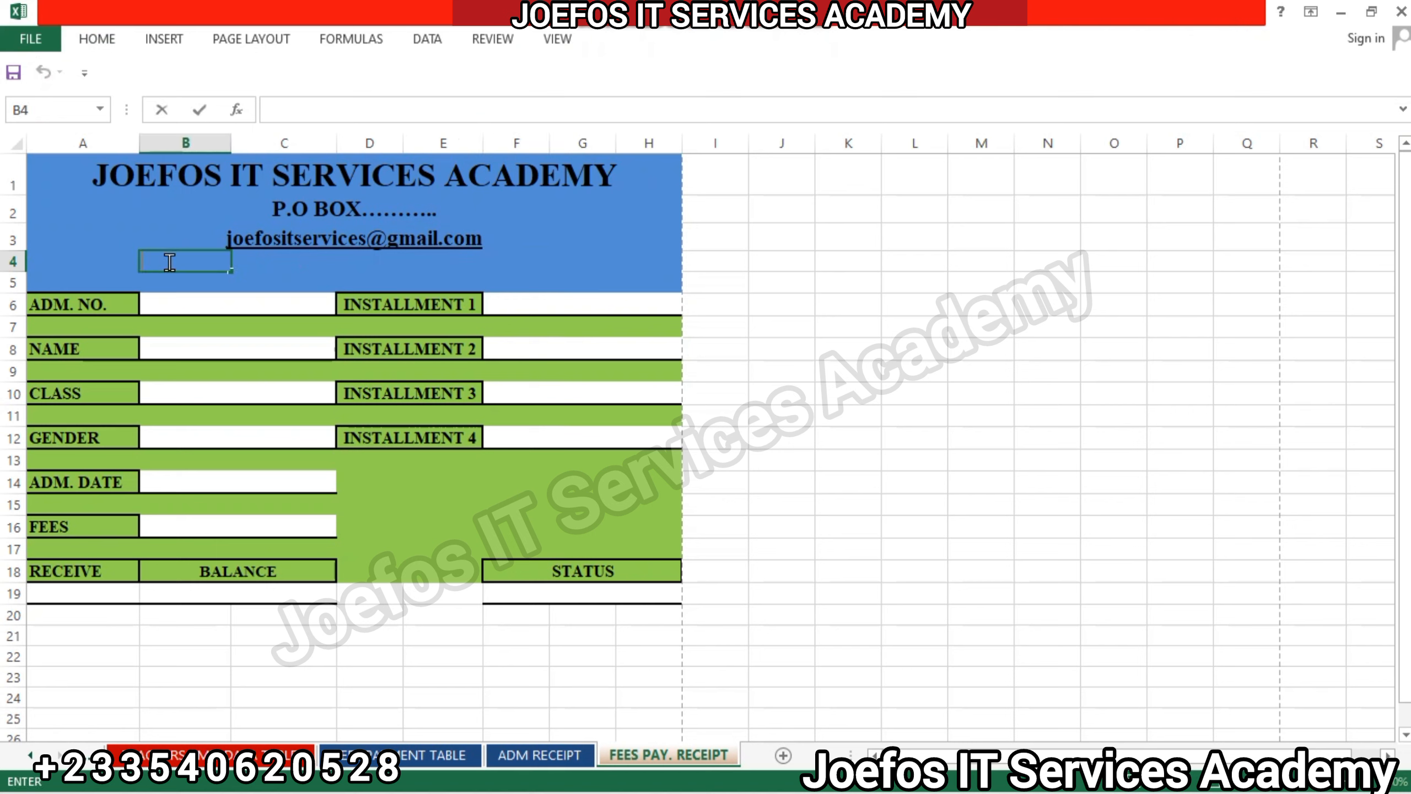
click(190, 277)
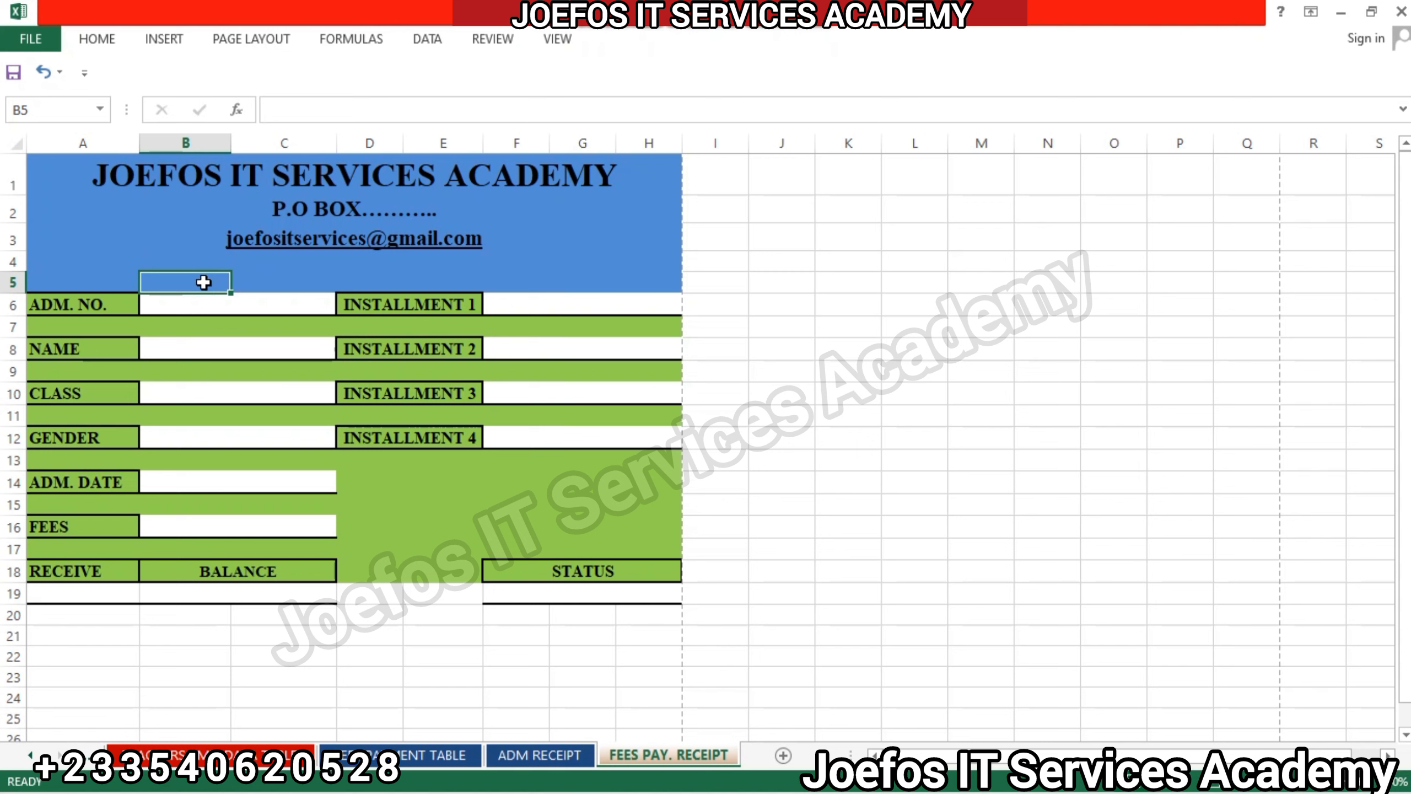
text(Offi)
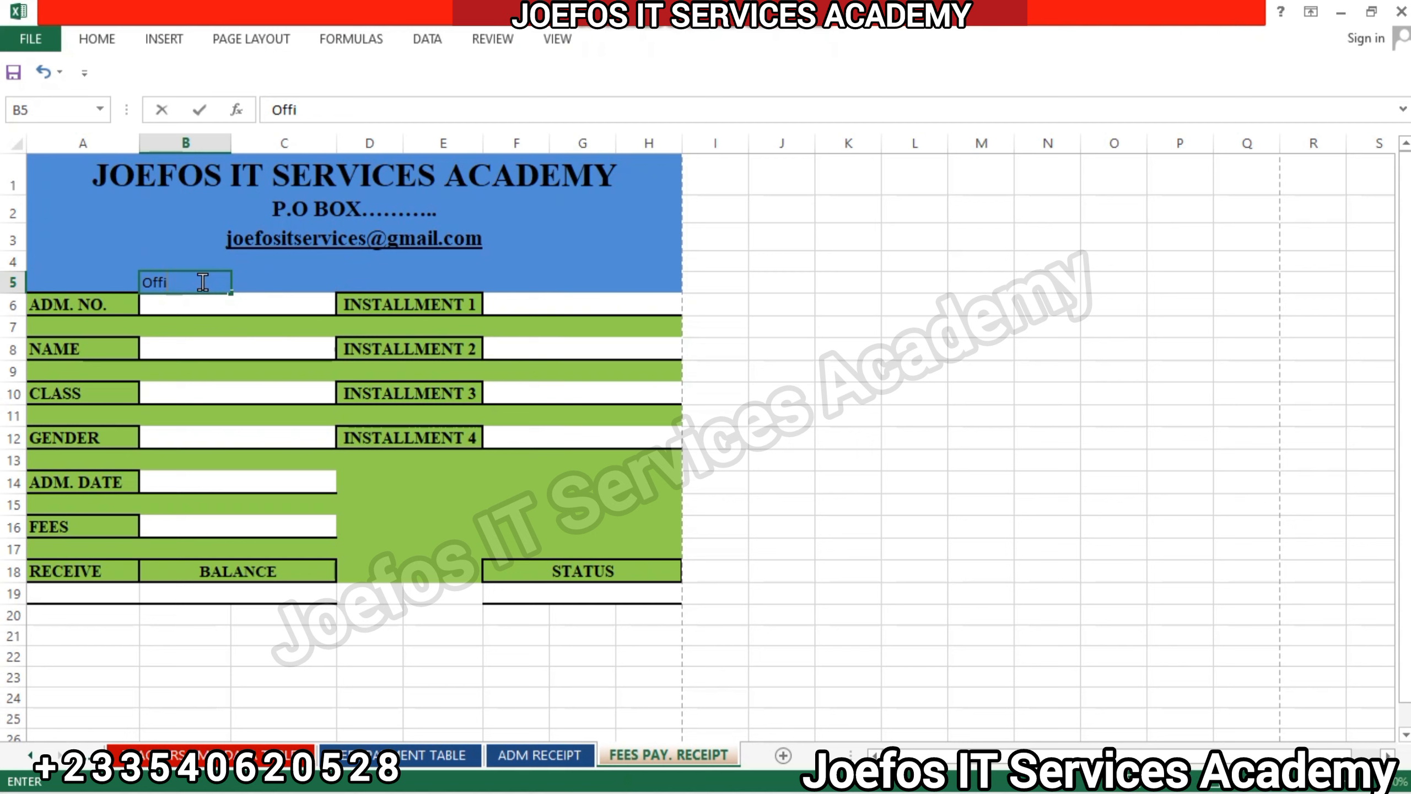
text(cial Payment)
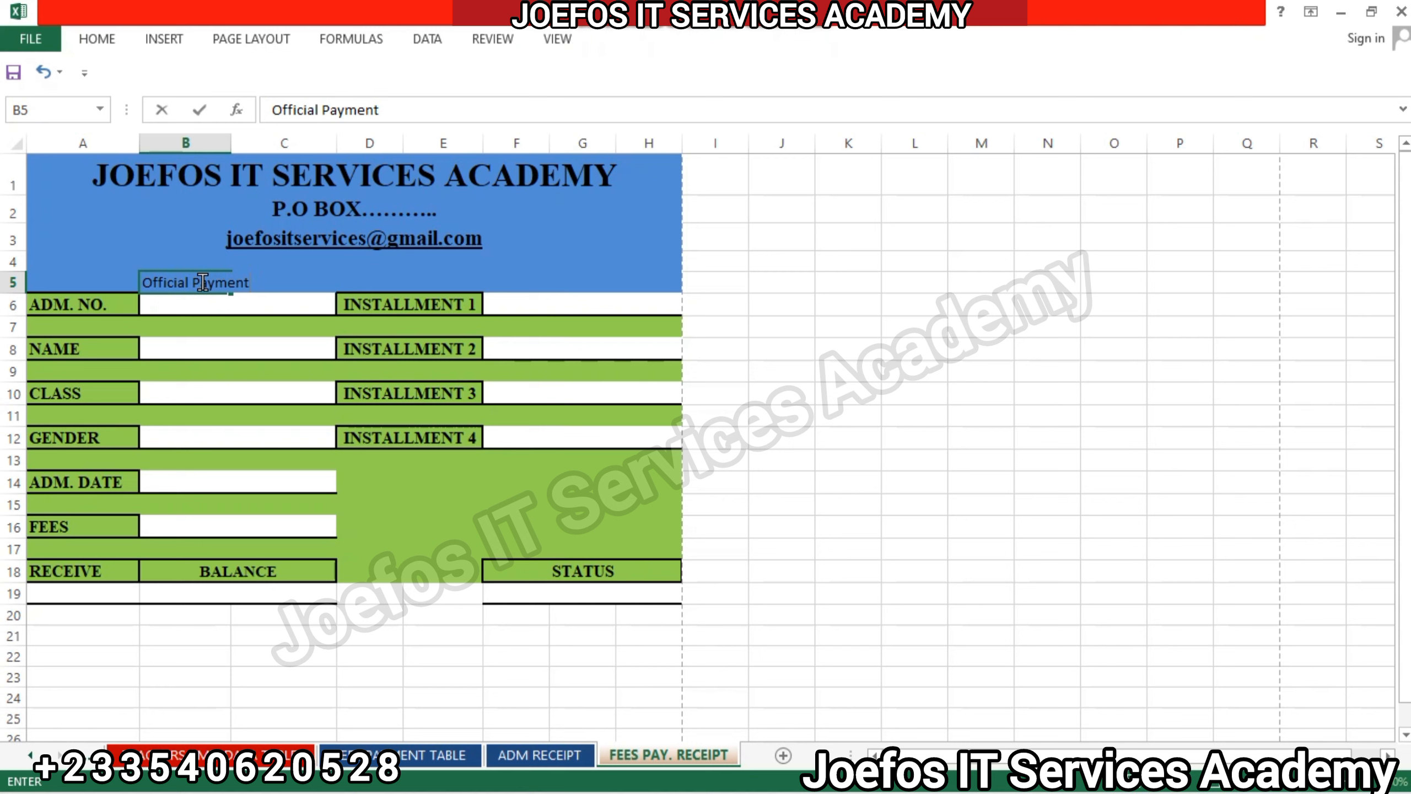
text( Receipt)
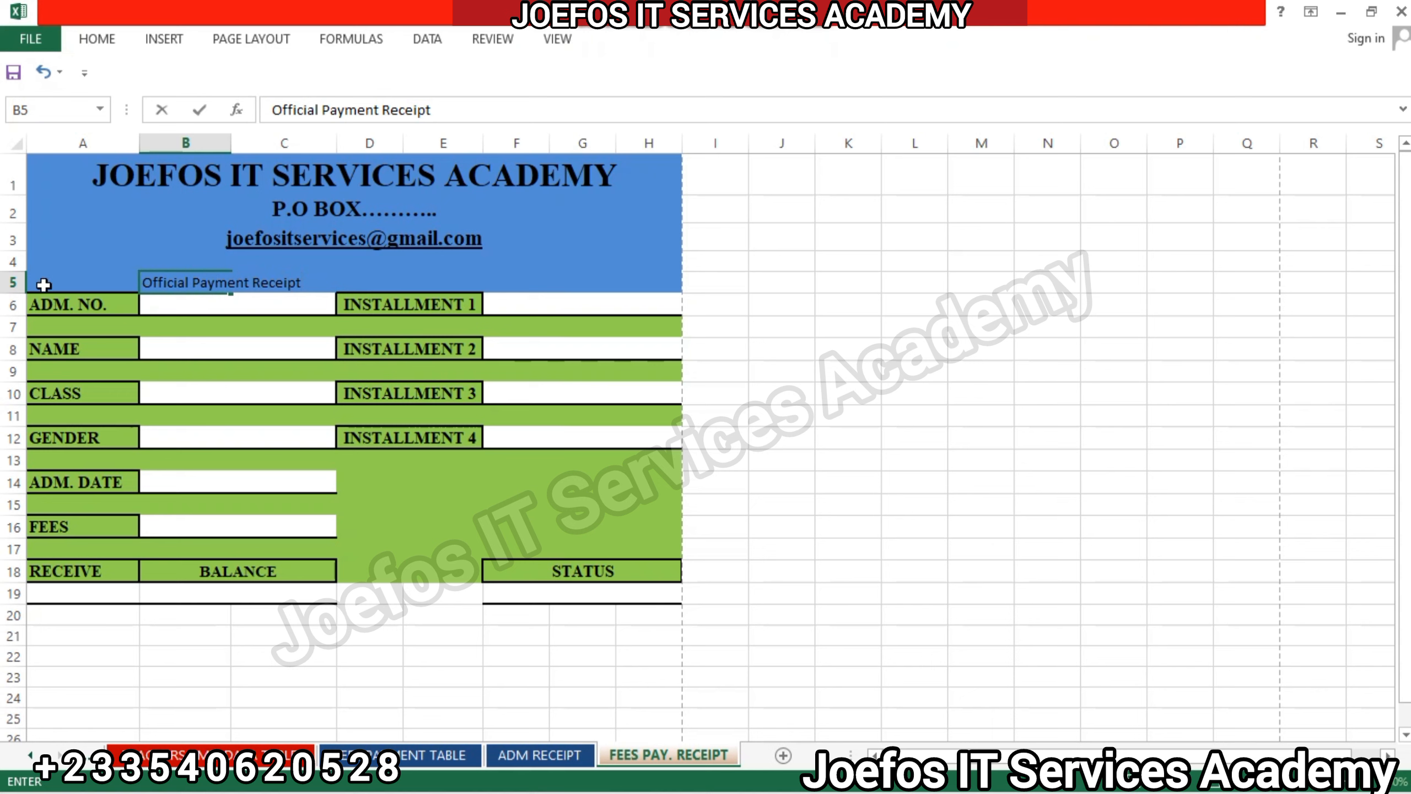
Merge and center A5:H5 and format the receipt heading in bold Times New Roman.
drag(34, 282, 653, 280)
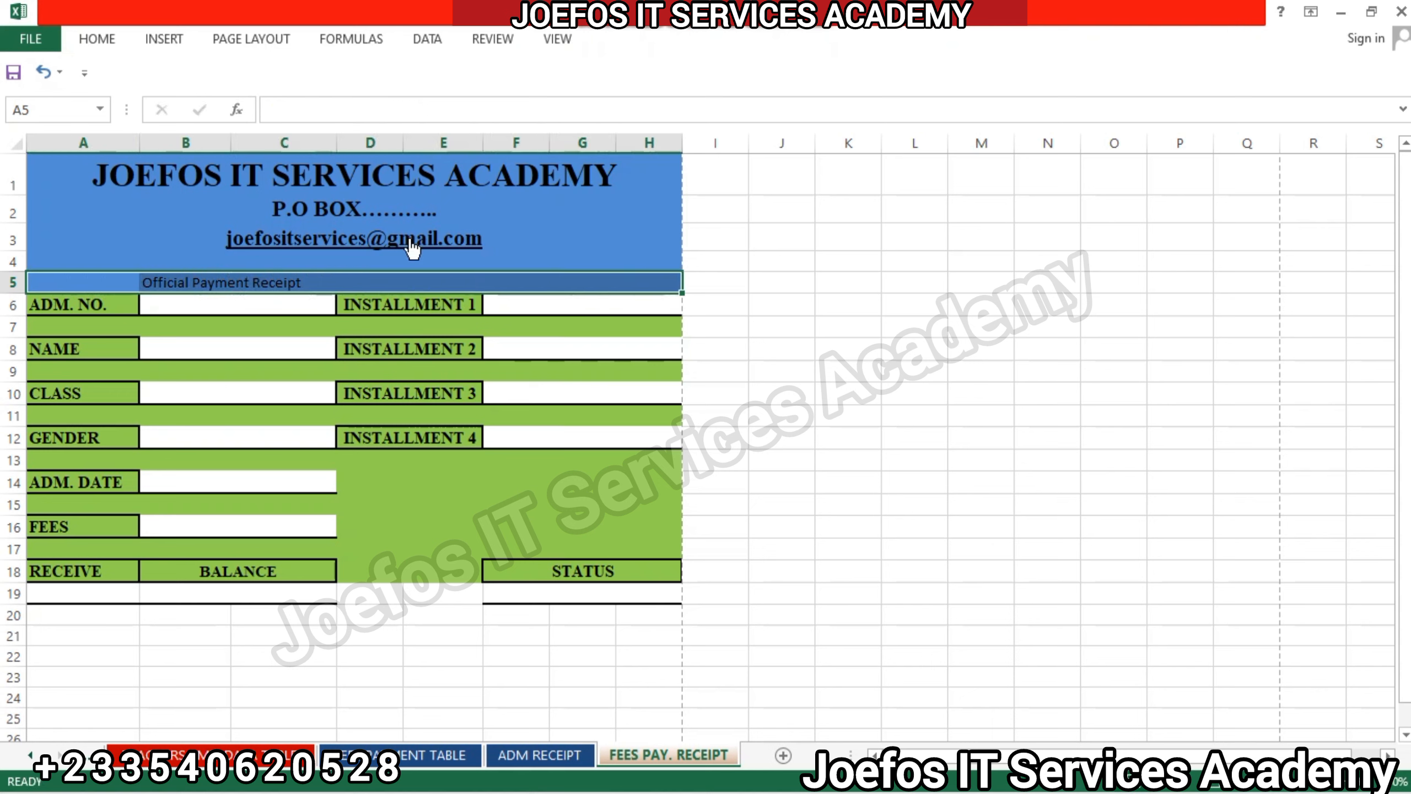
click(106, 39)
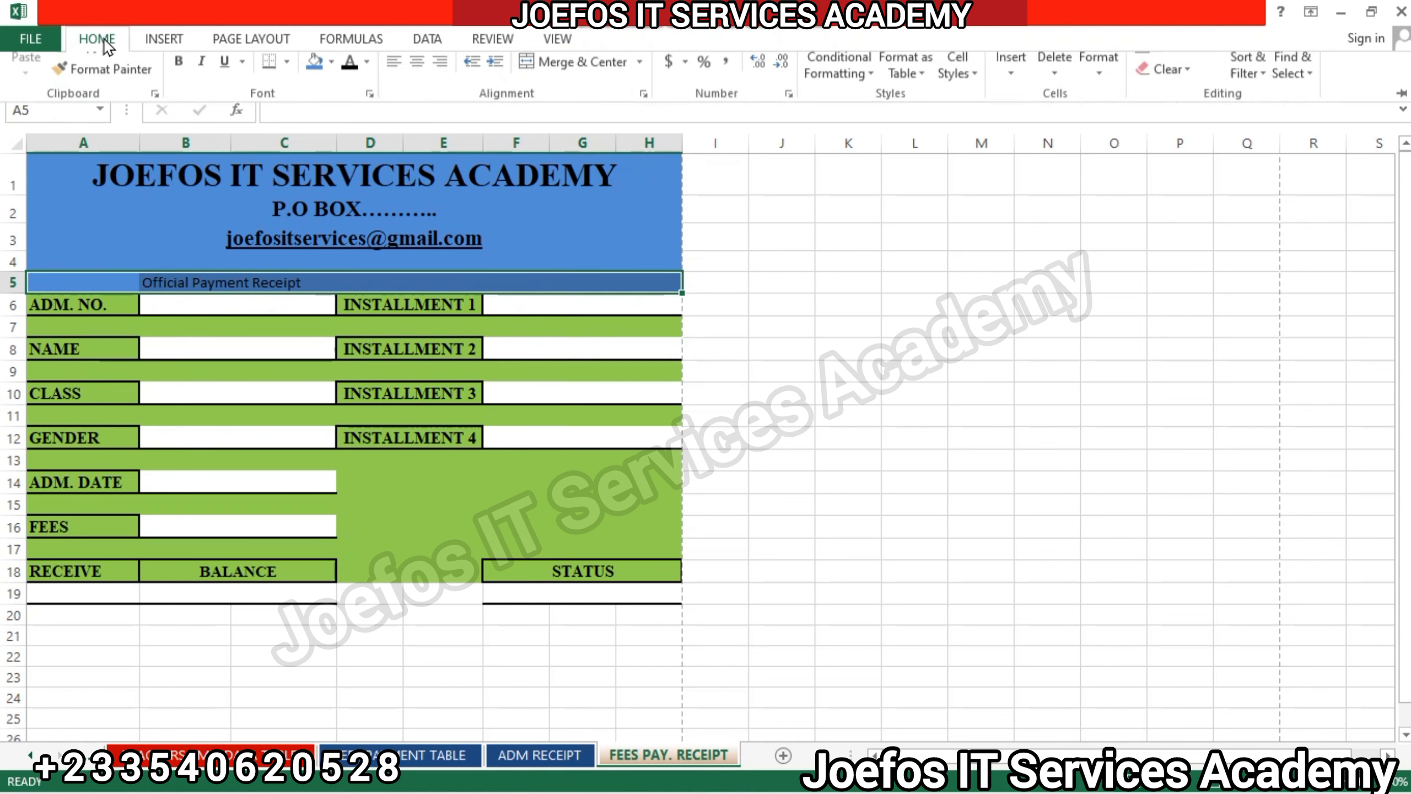
click(550, 106)
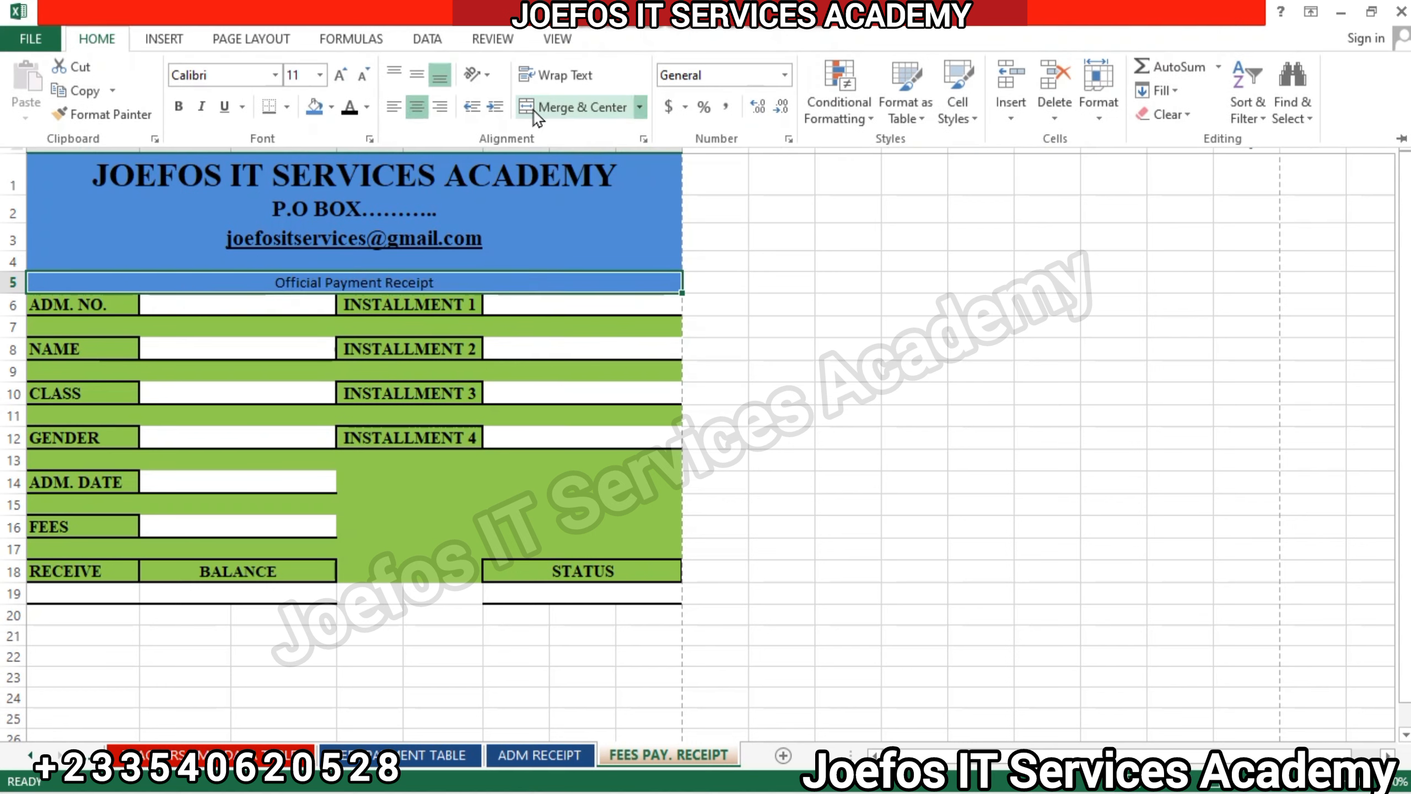
click(227, 76)
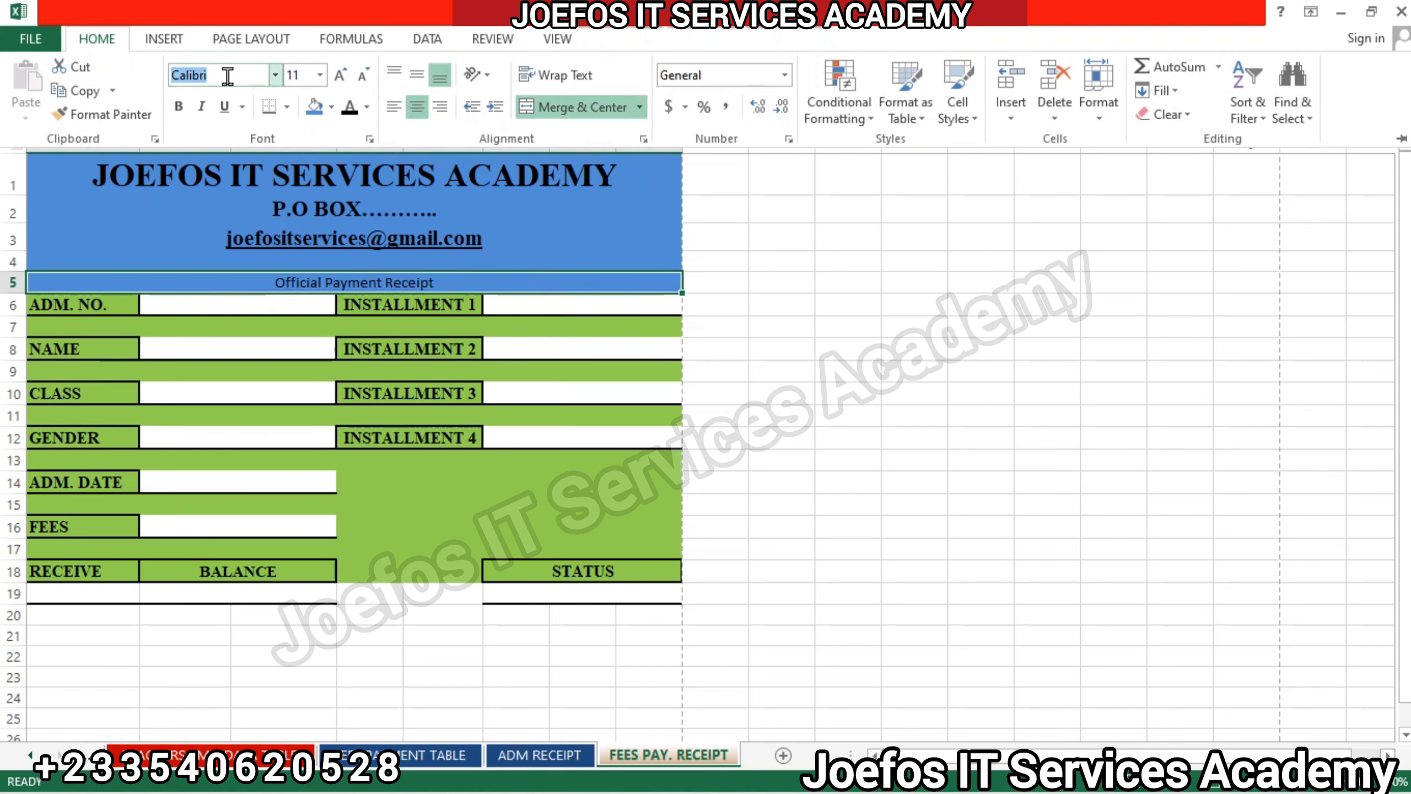
text(Times New Roma)
key(Return)
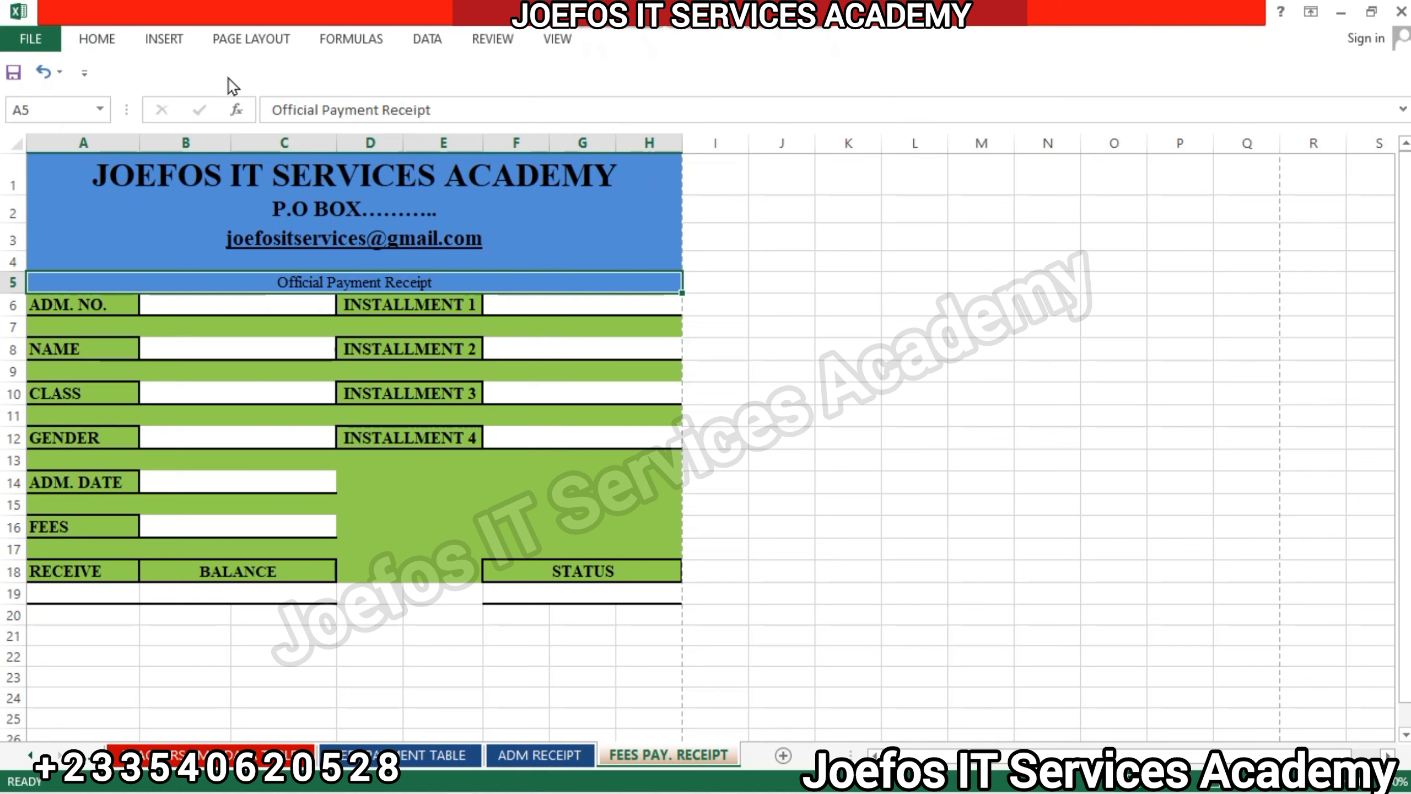
click(96, 38)
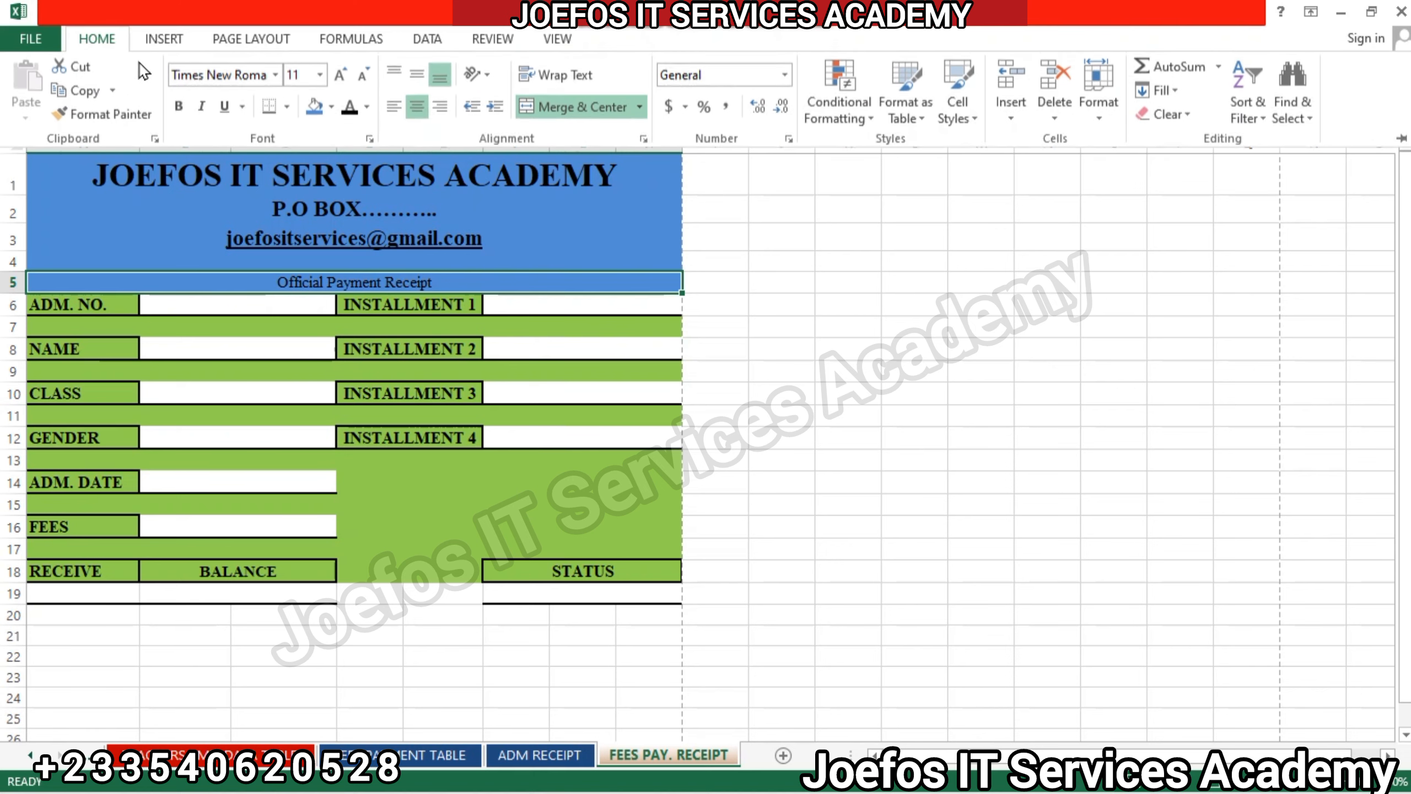
click(179, 106)
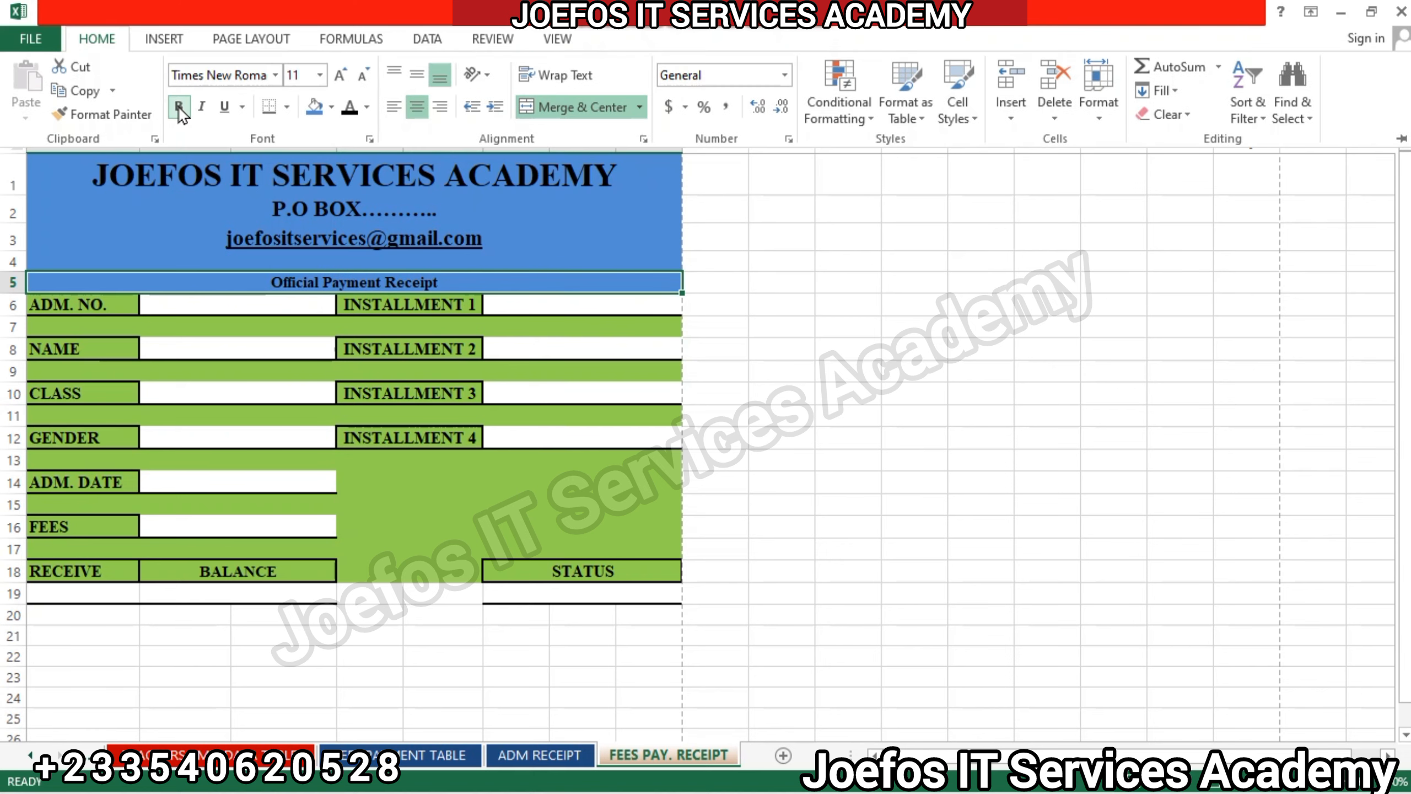
Increase the "Official Payment Receipt" heading's font size in row 5 to 26.
click(340, 75)
click(340, 75)
click(339, 74)
click(339, 75)
click(340, 75)
click(339, 75)
click(340, 75)
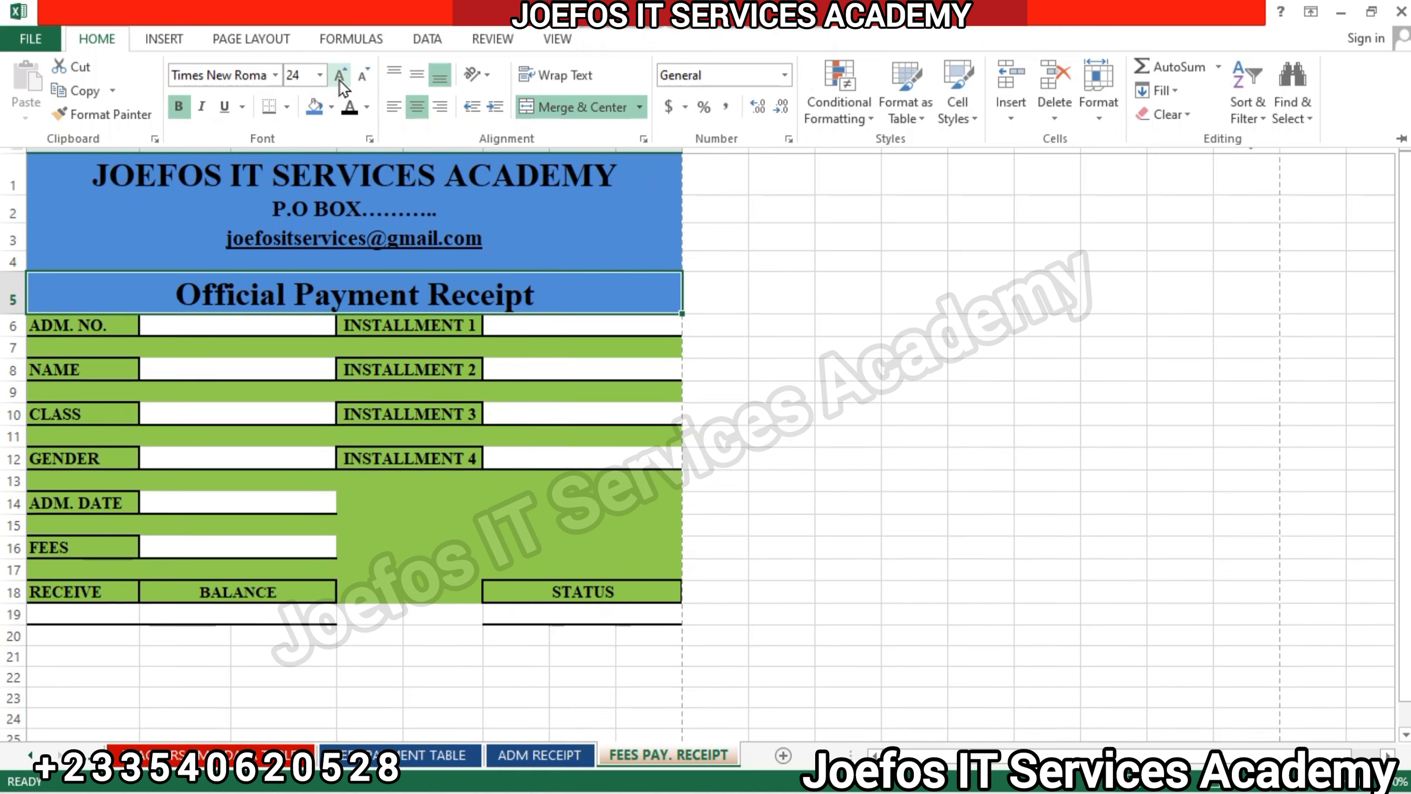
click(339, 75)
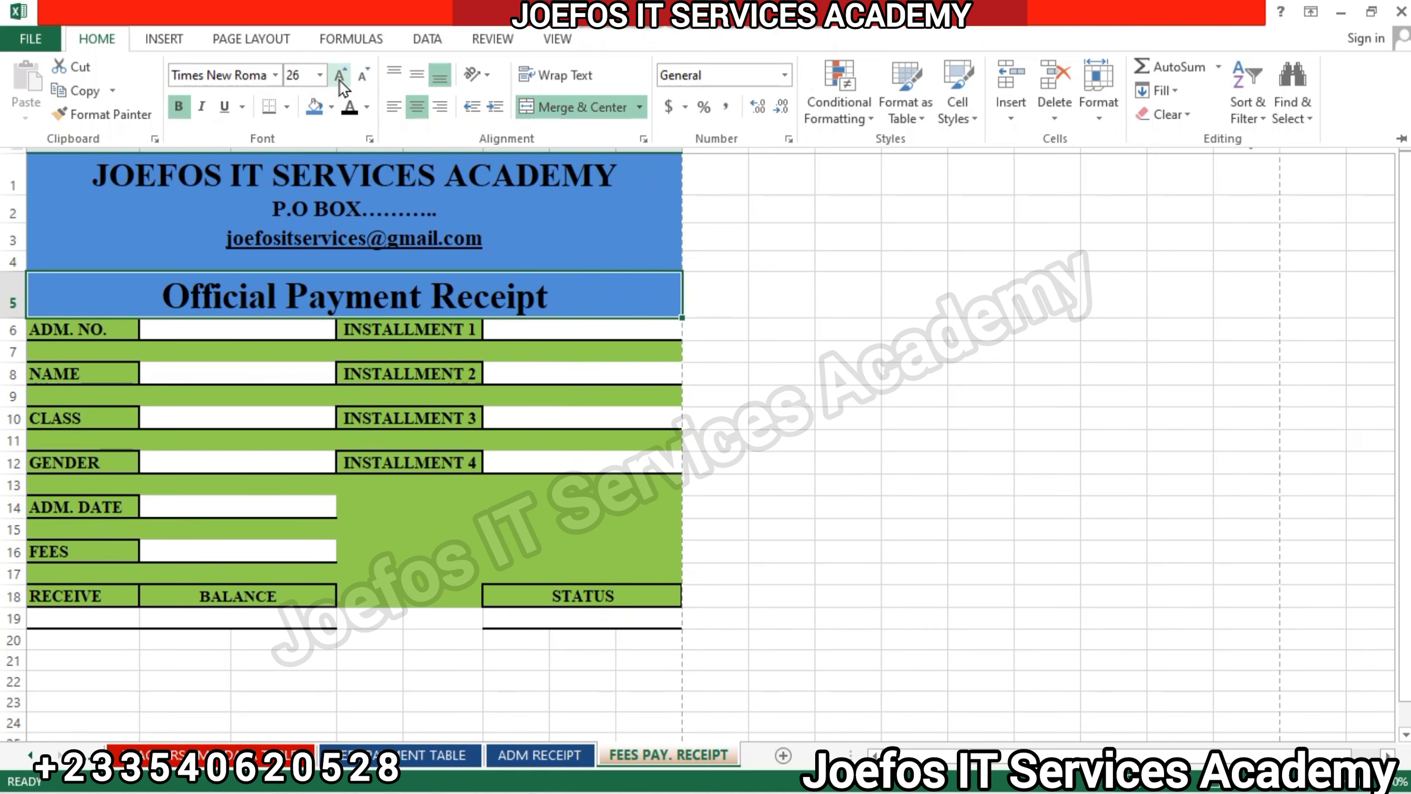
click(628, 382)
click(629, 382)
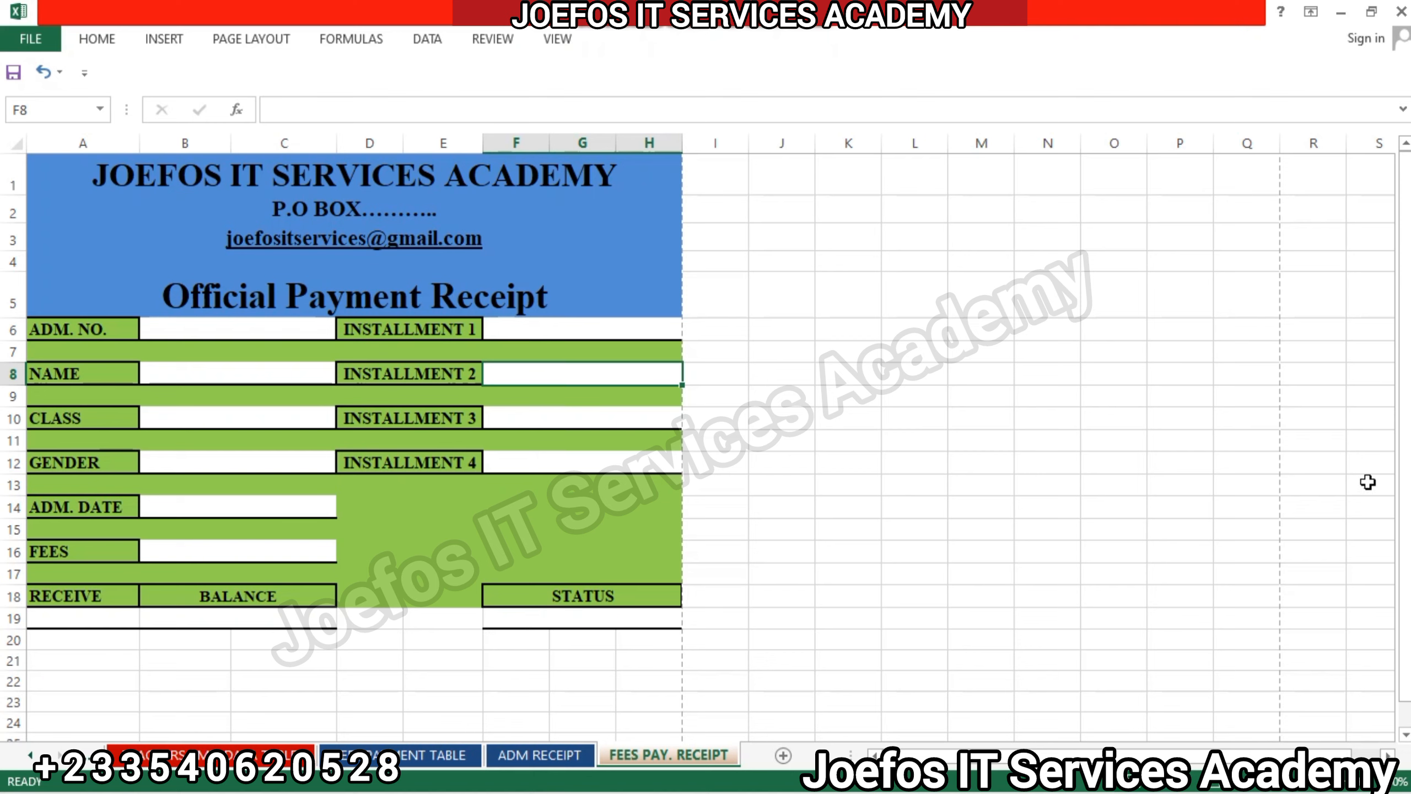
Enter the label "Headteachers signature" in cell A21, below the receipt's RECEIVE and BALANCE fields.
drag(1403, 527, 1407, 559)
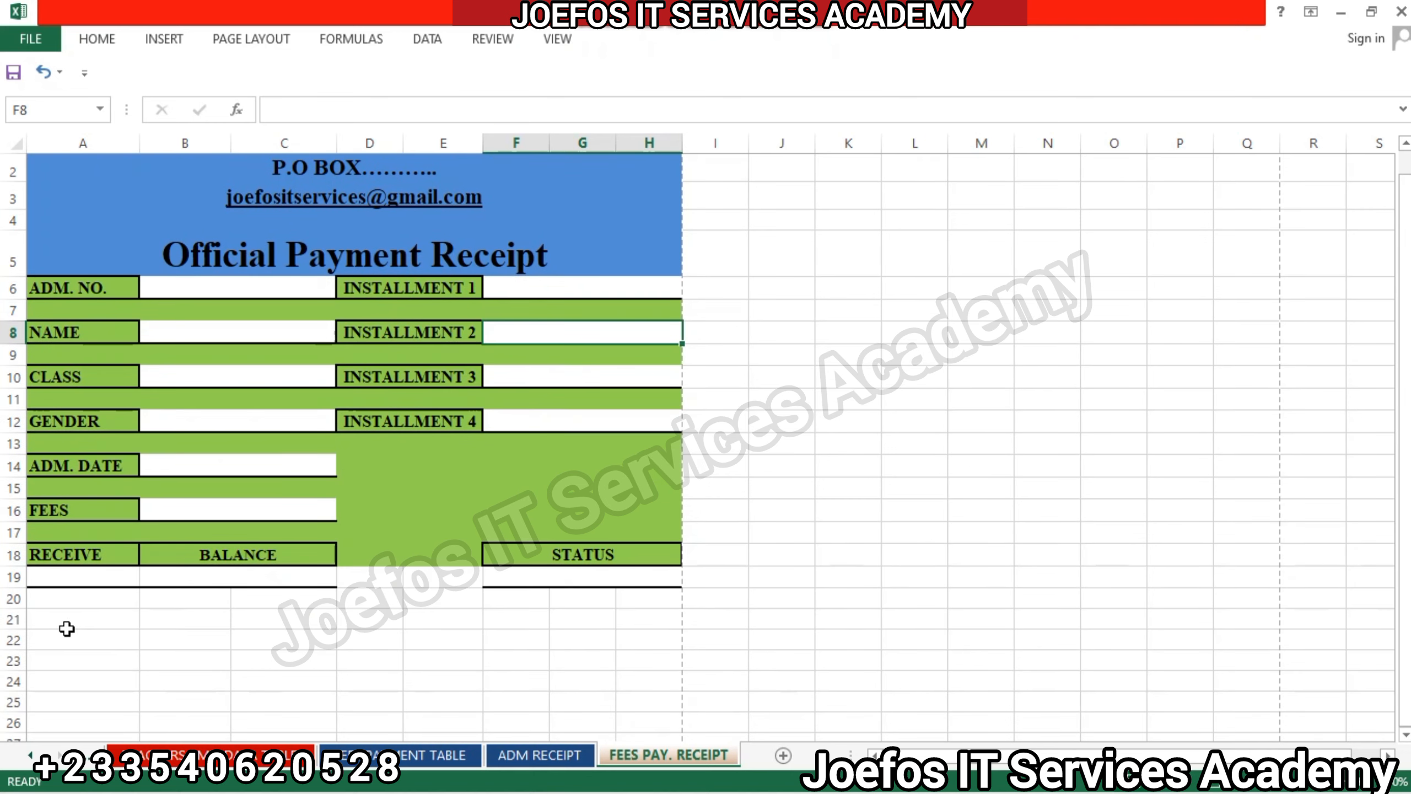
click(50, 637)
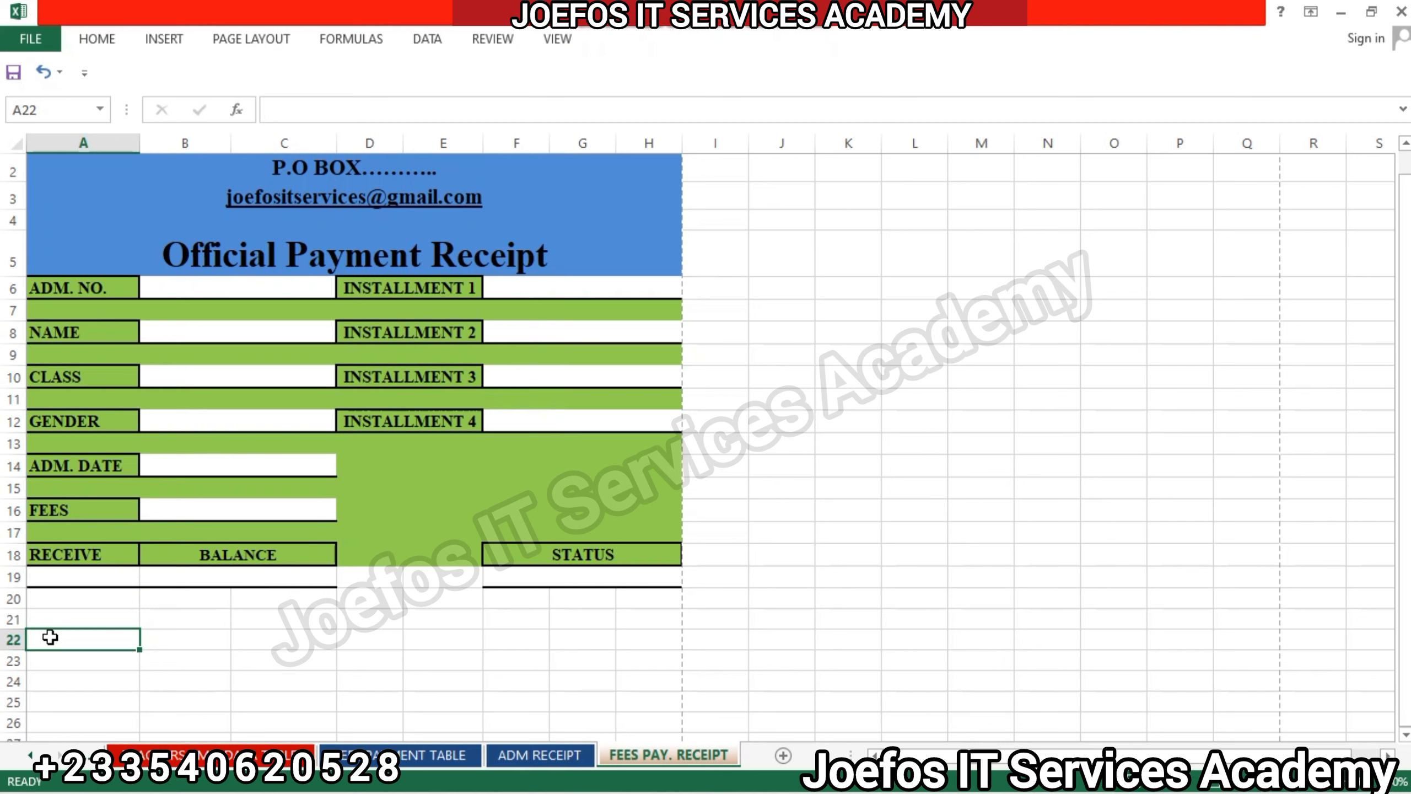
click(61, 619)
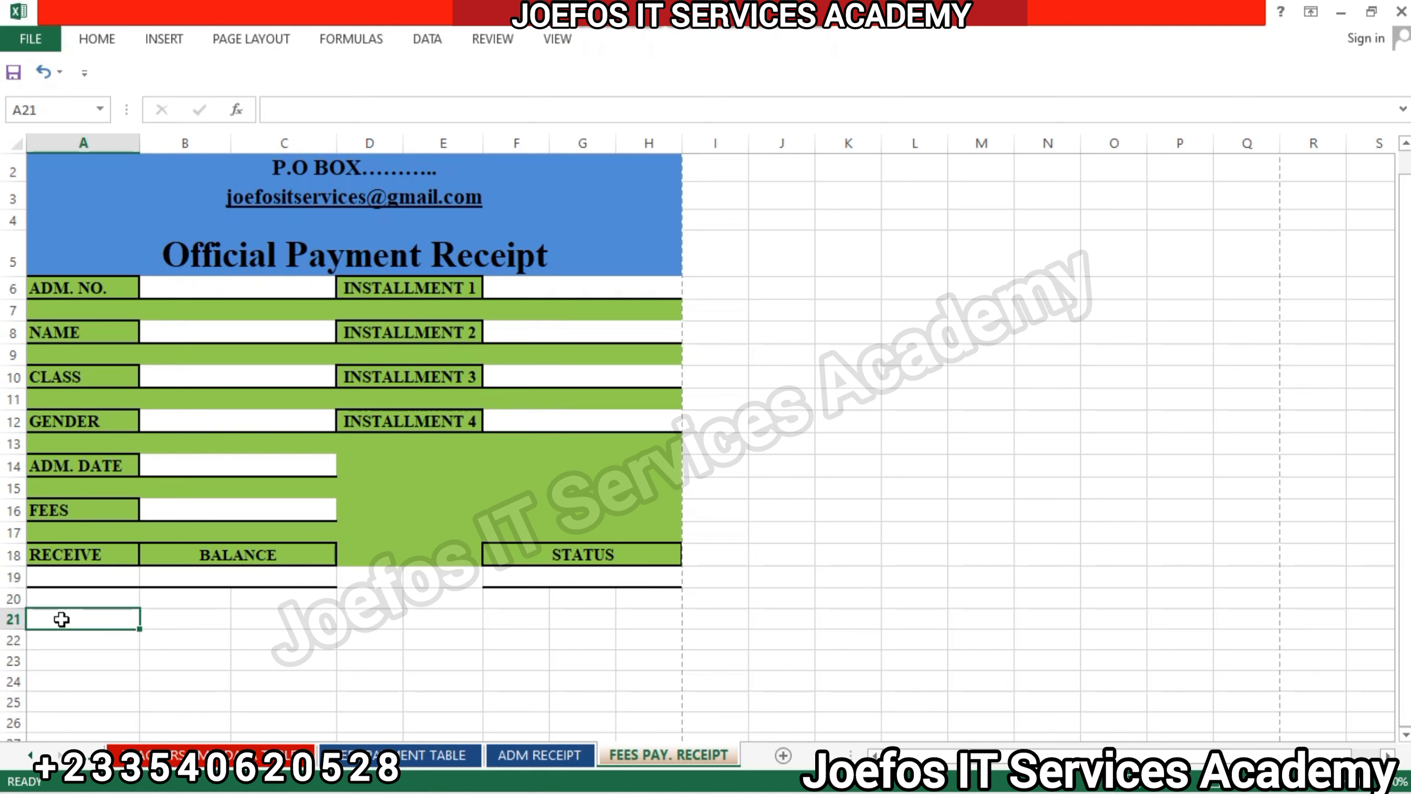
drag(94, 620, 625, 693)
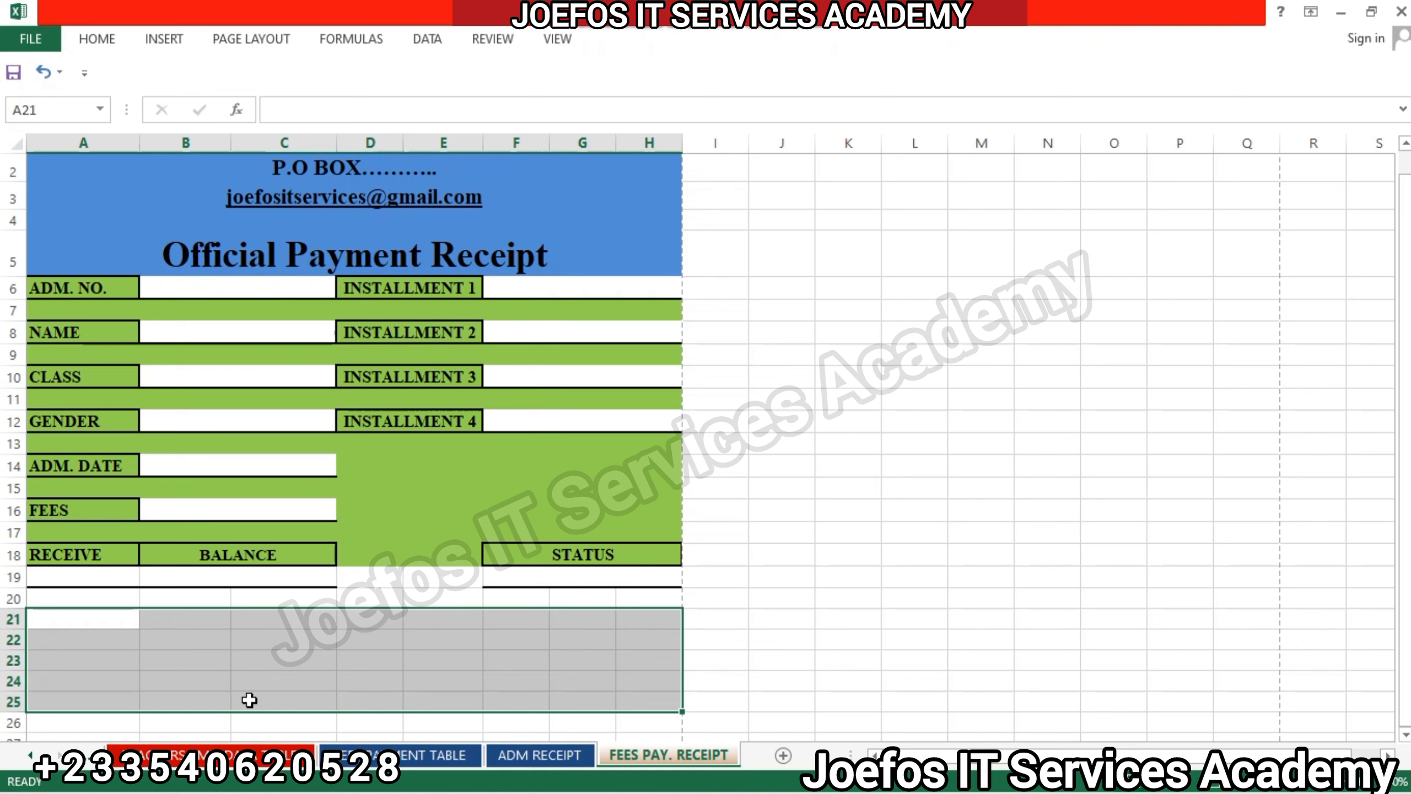
click(791, 635)
click(89, 627)
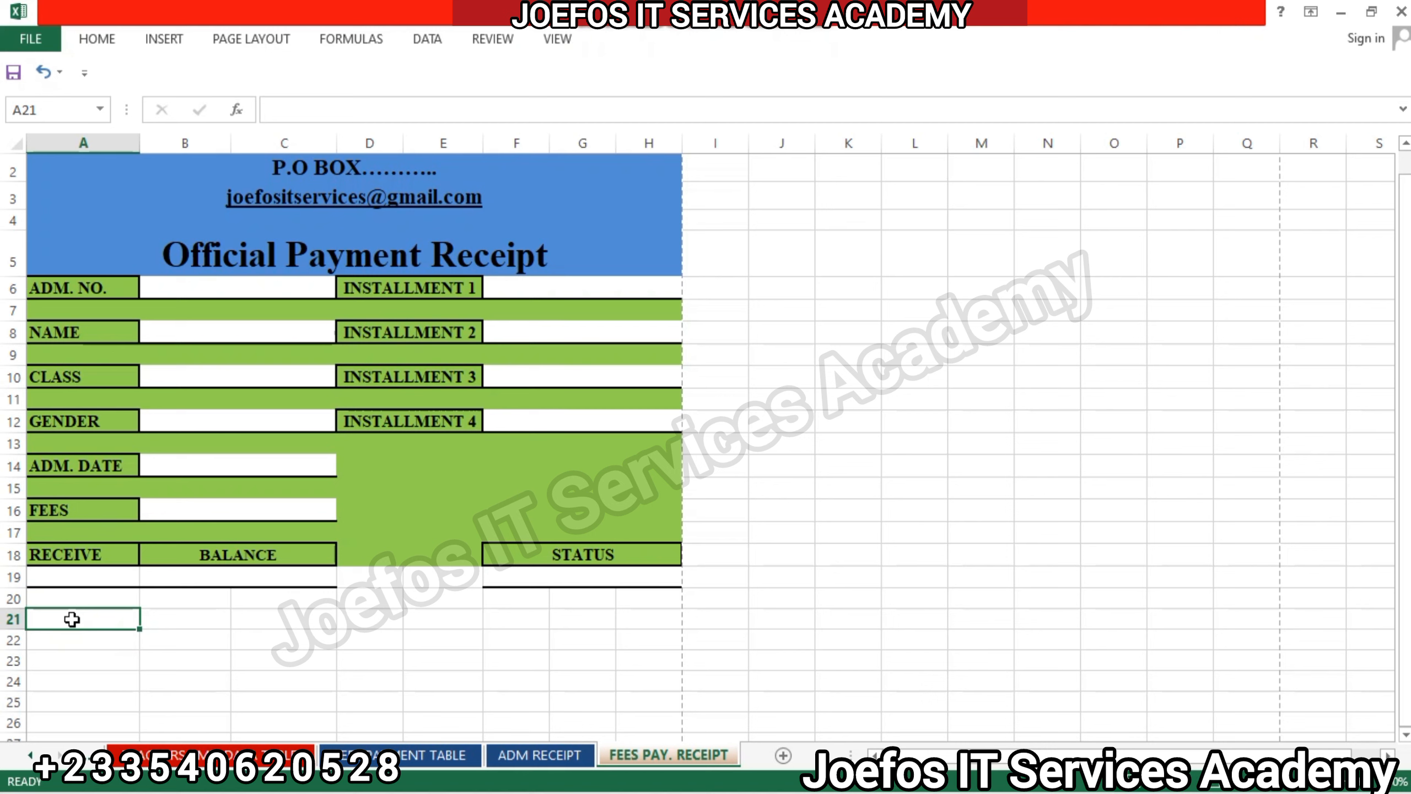
text(Head)
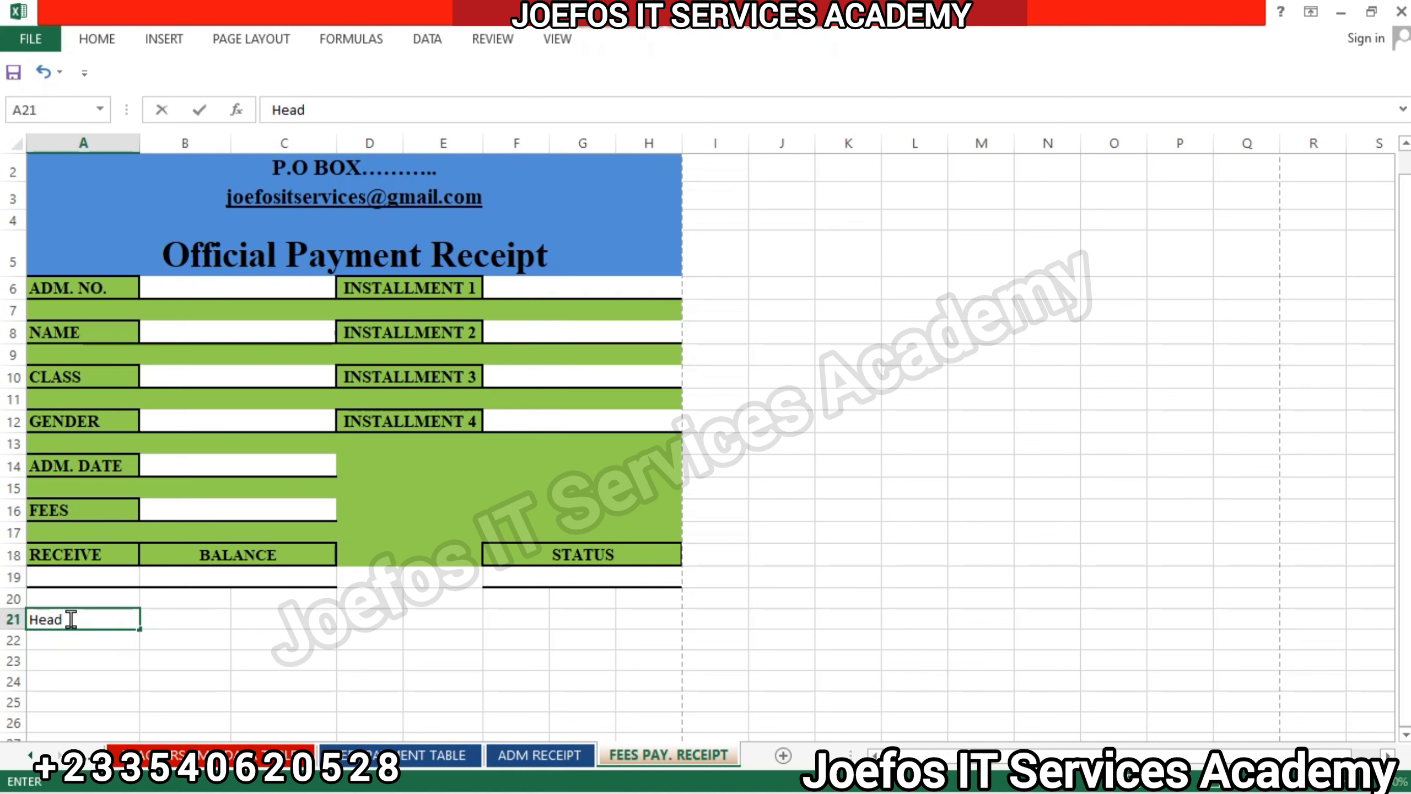
text(teachers)
text(sig)
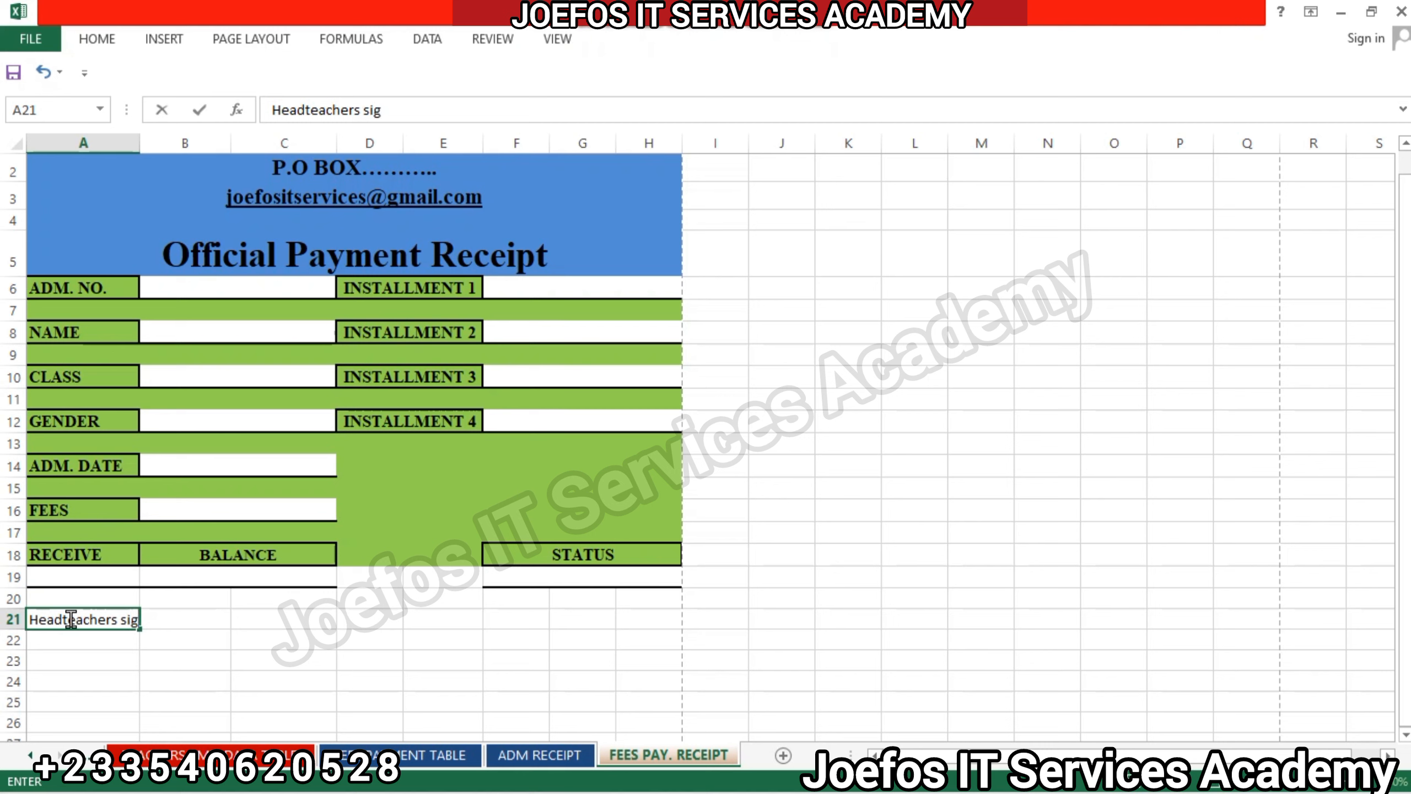
text(nature)
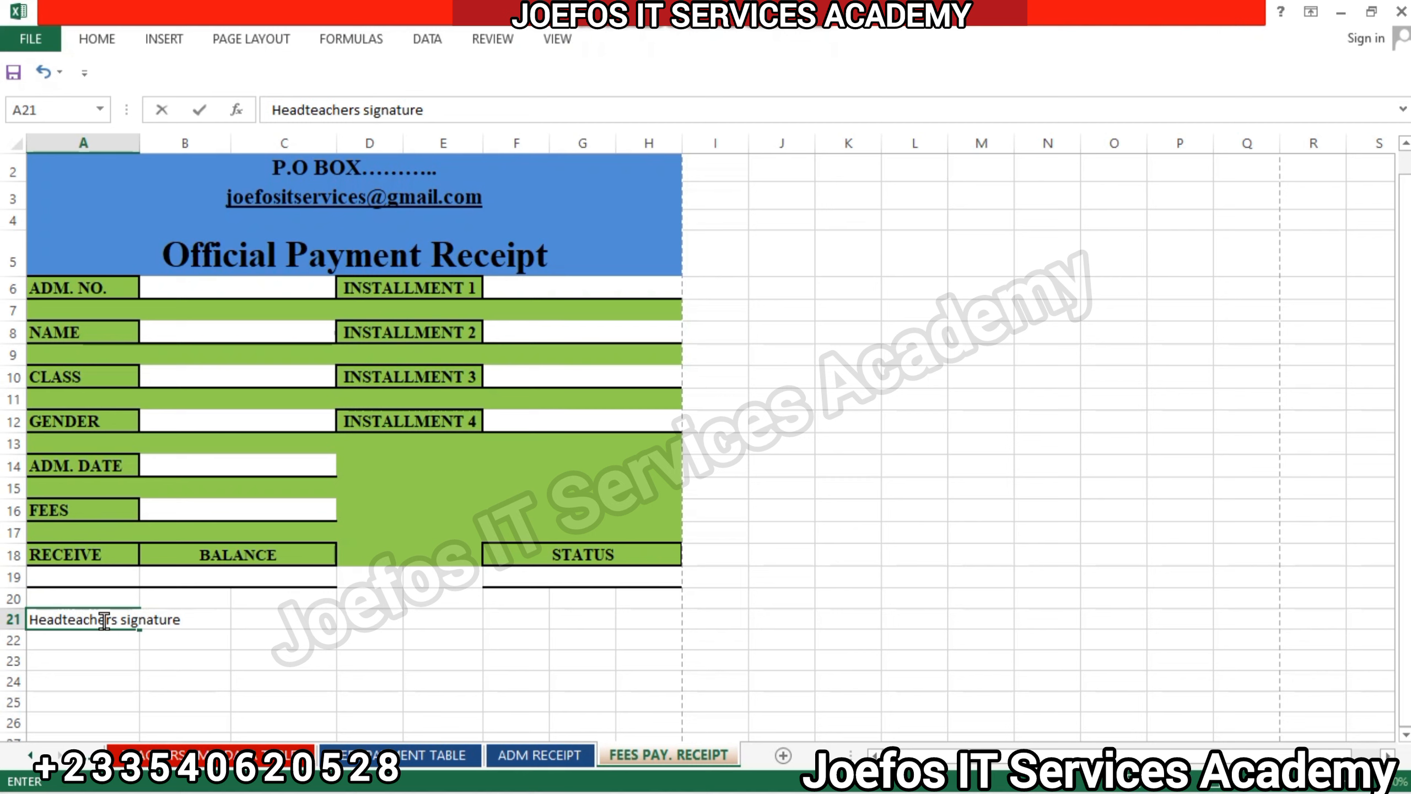
click(272, 617)
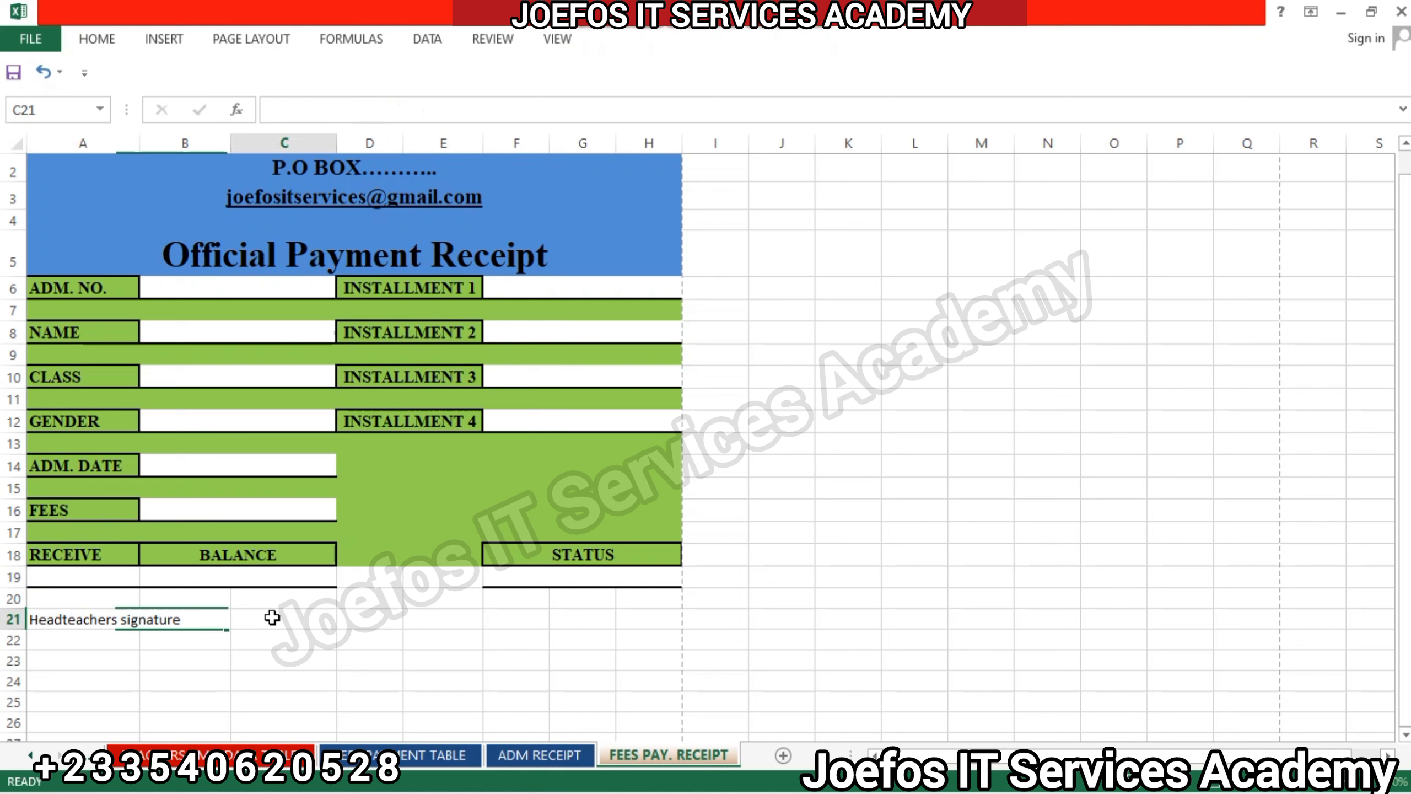
Merge and center A21:B21 so the signature label spans both columns.
click(45, 620)
double_click(60, 620)
drag(60, 620, 84, 621)
click(116, 635)
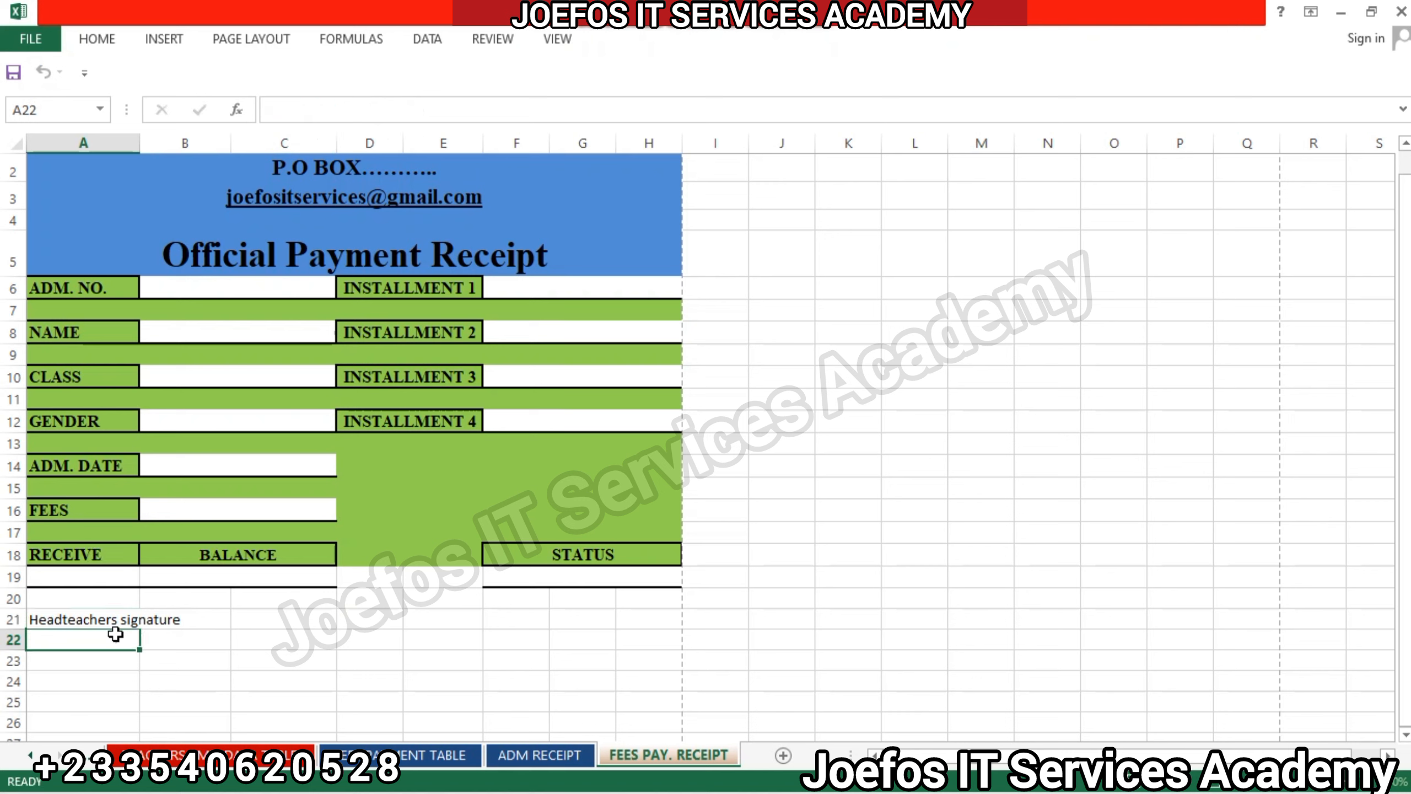
click(95, 620)
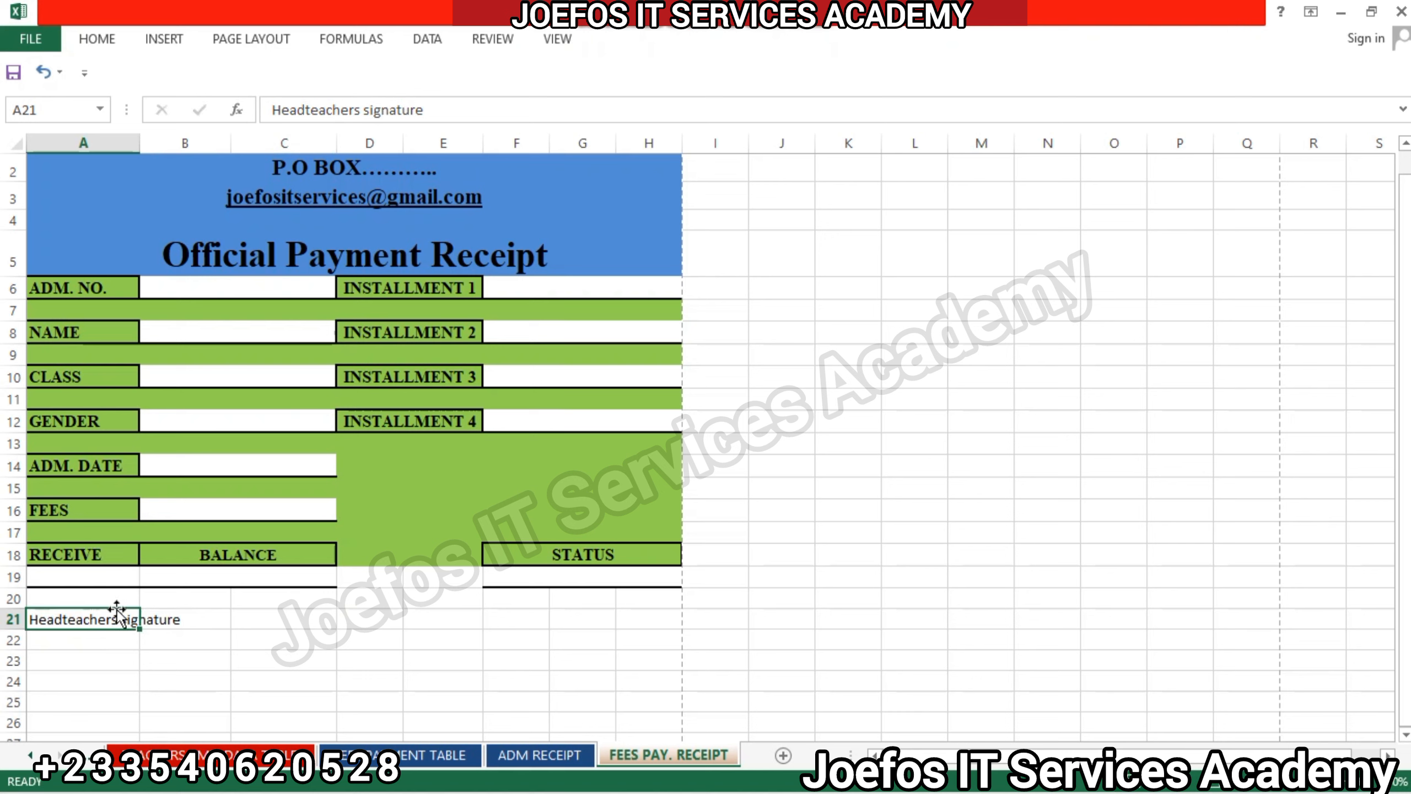
drag(117, 619, 191, 619)
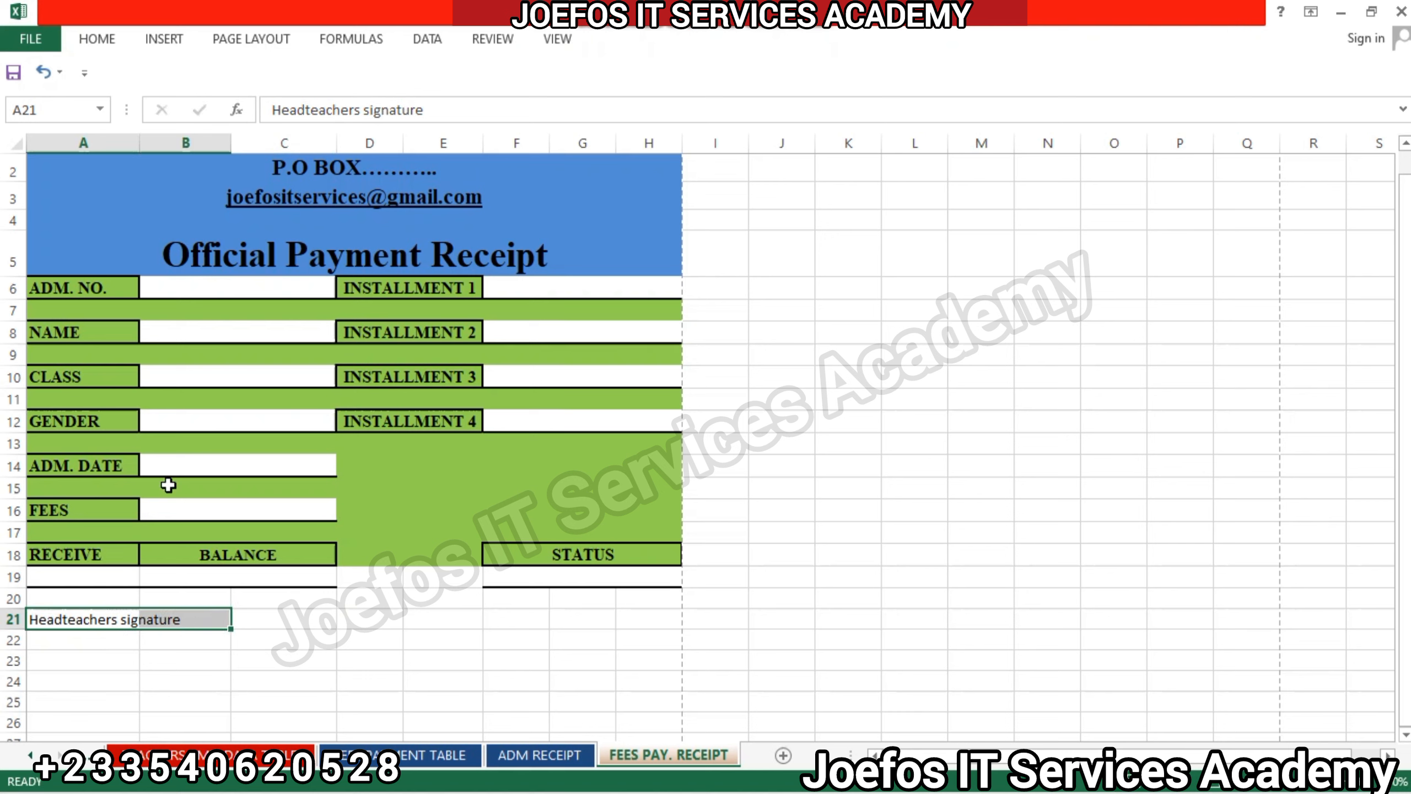
click(109, 41)
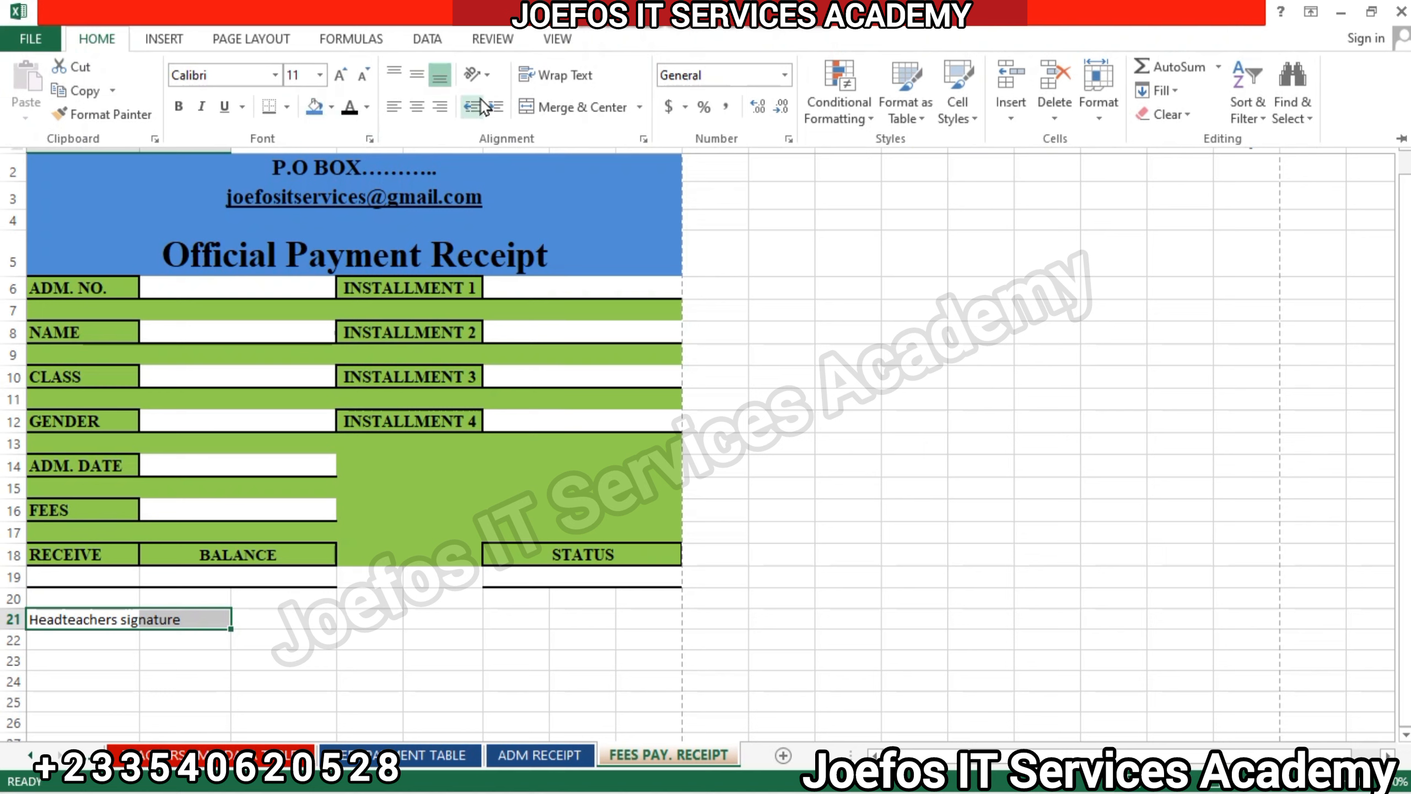
click(558, 113)
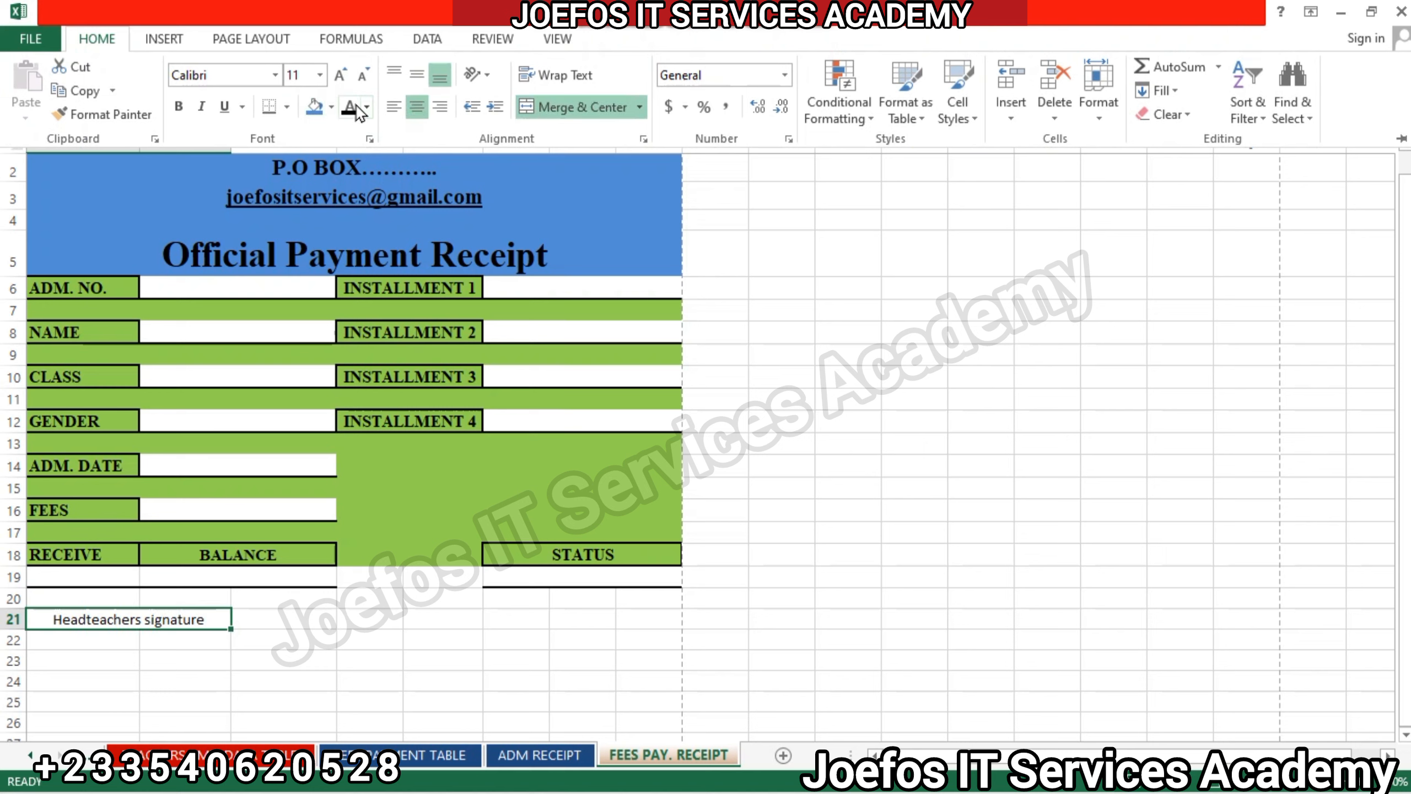
Format the "Headteachers signature" label in bold Times New Roman.
click(200, 73)
text(Times New Roman)
key(Return)
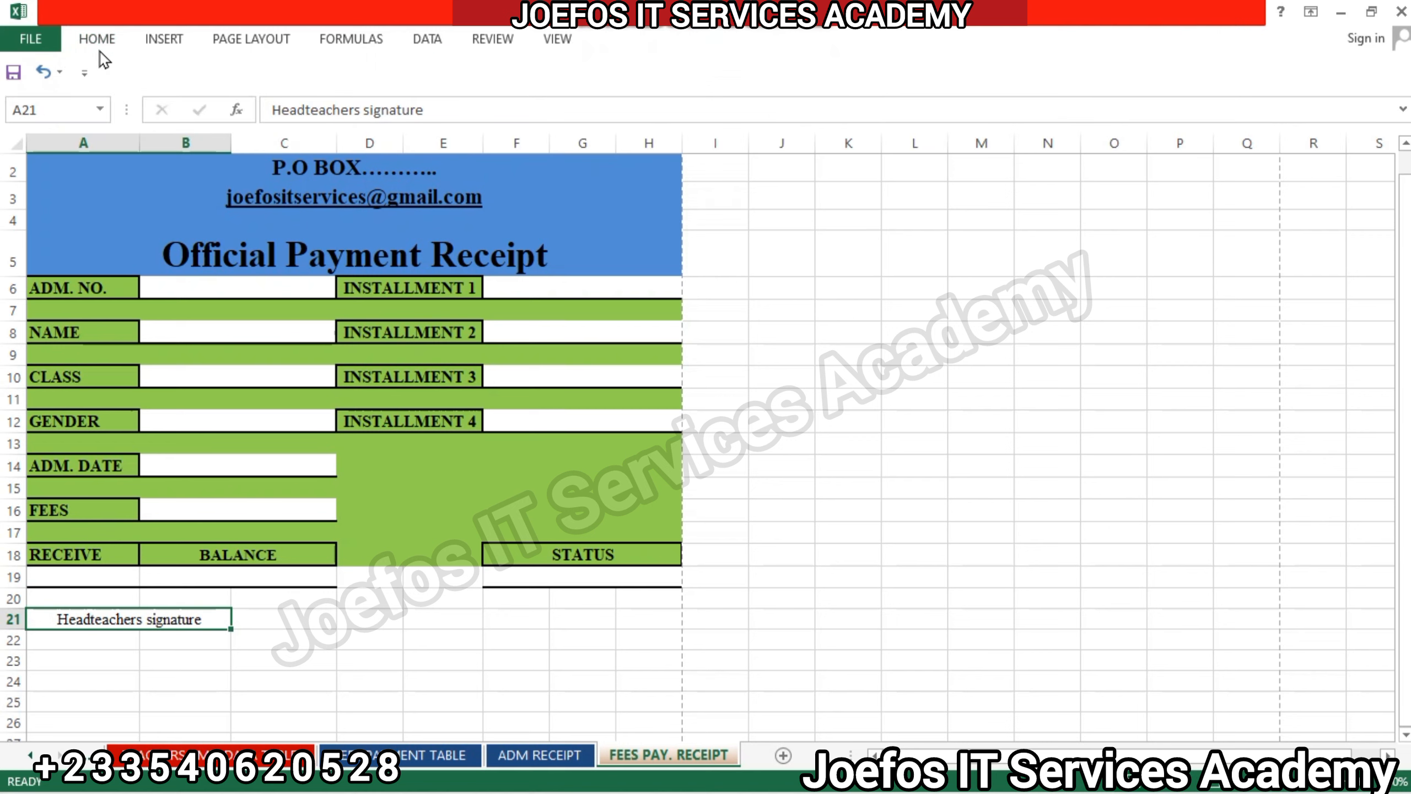
click(95, 39)
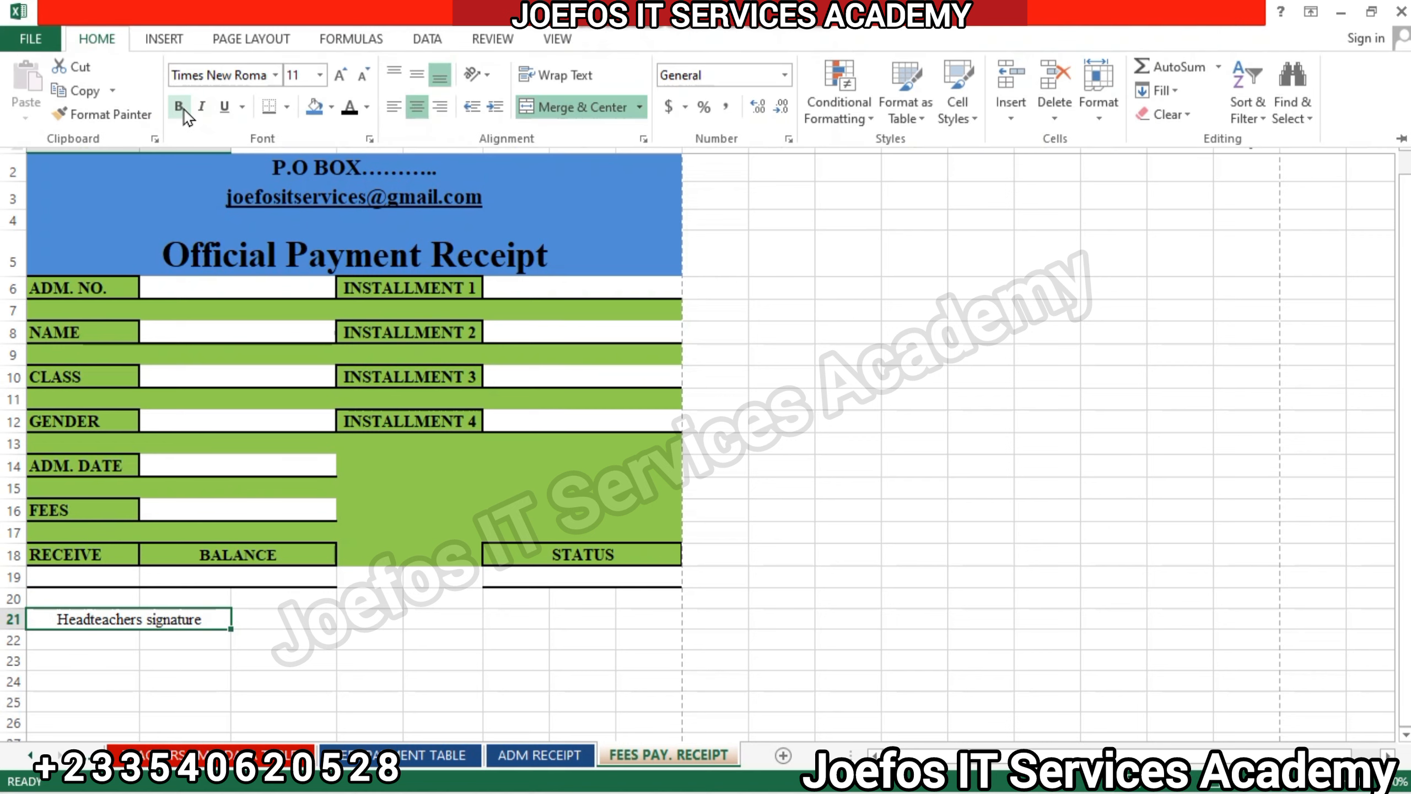
click(178, 106)
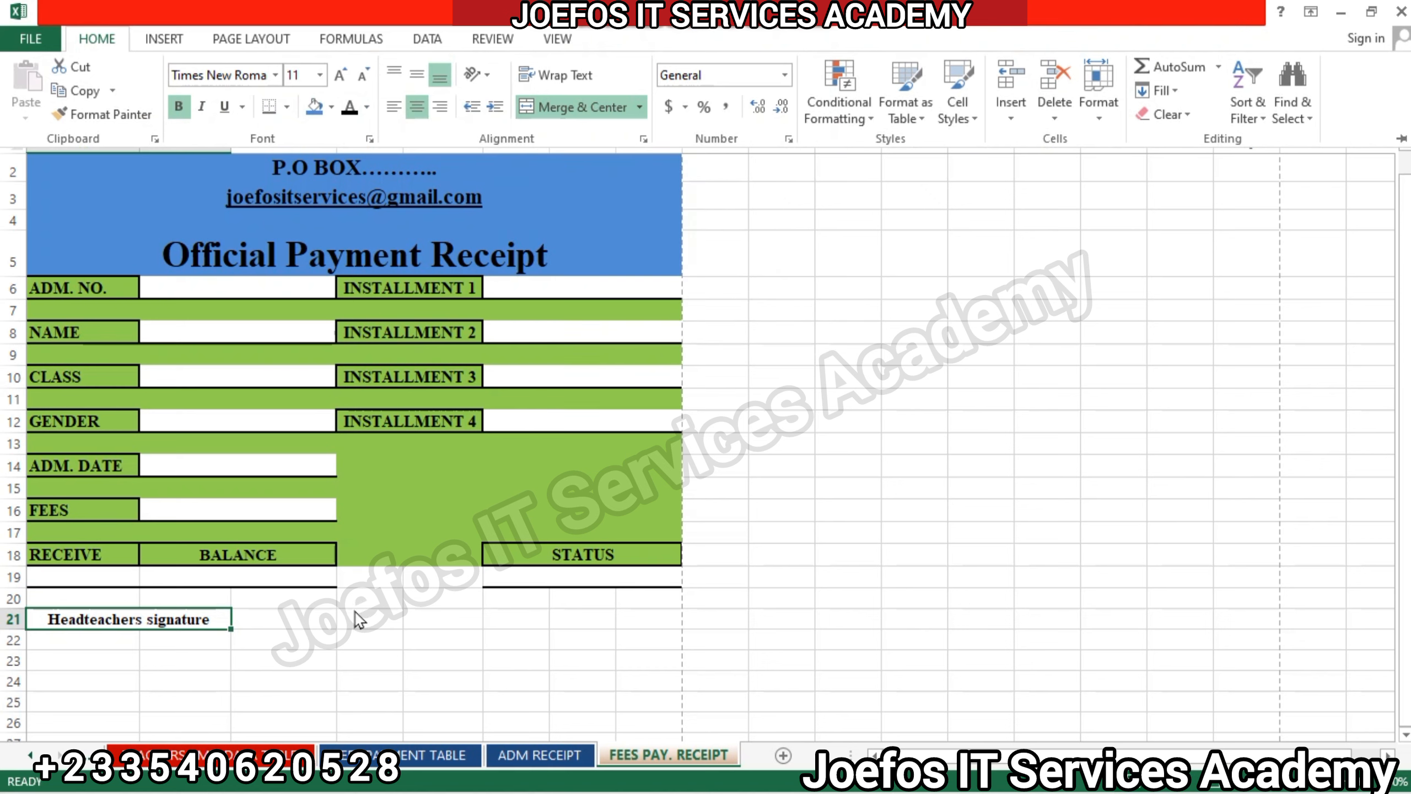
click(327, 621)
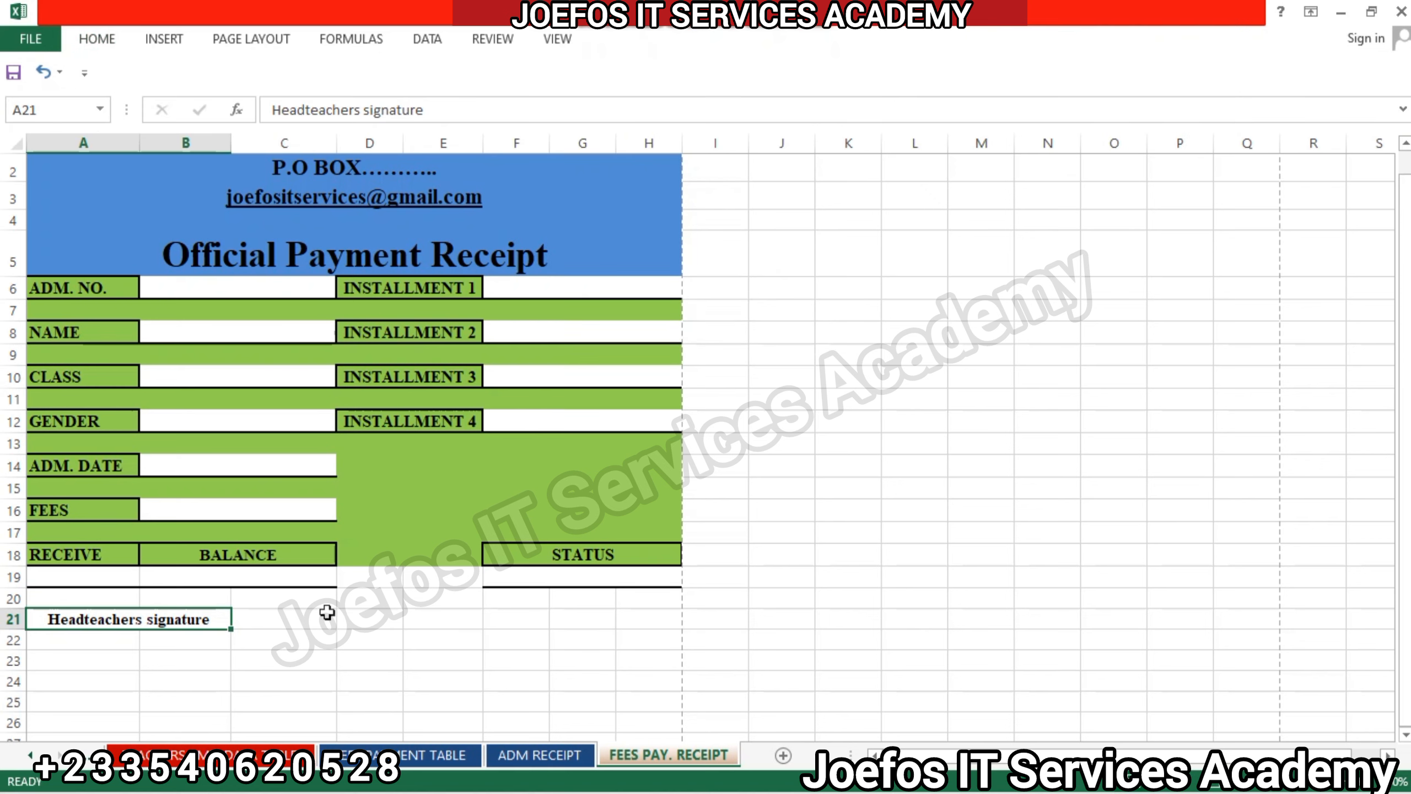
click(69, 636)
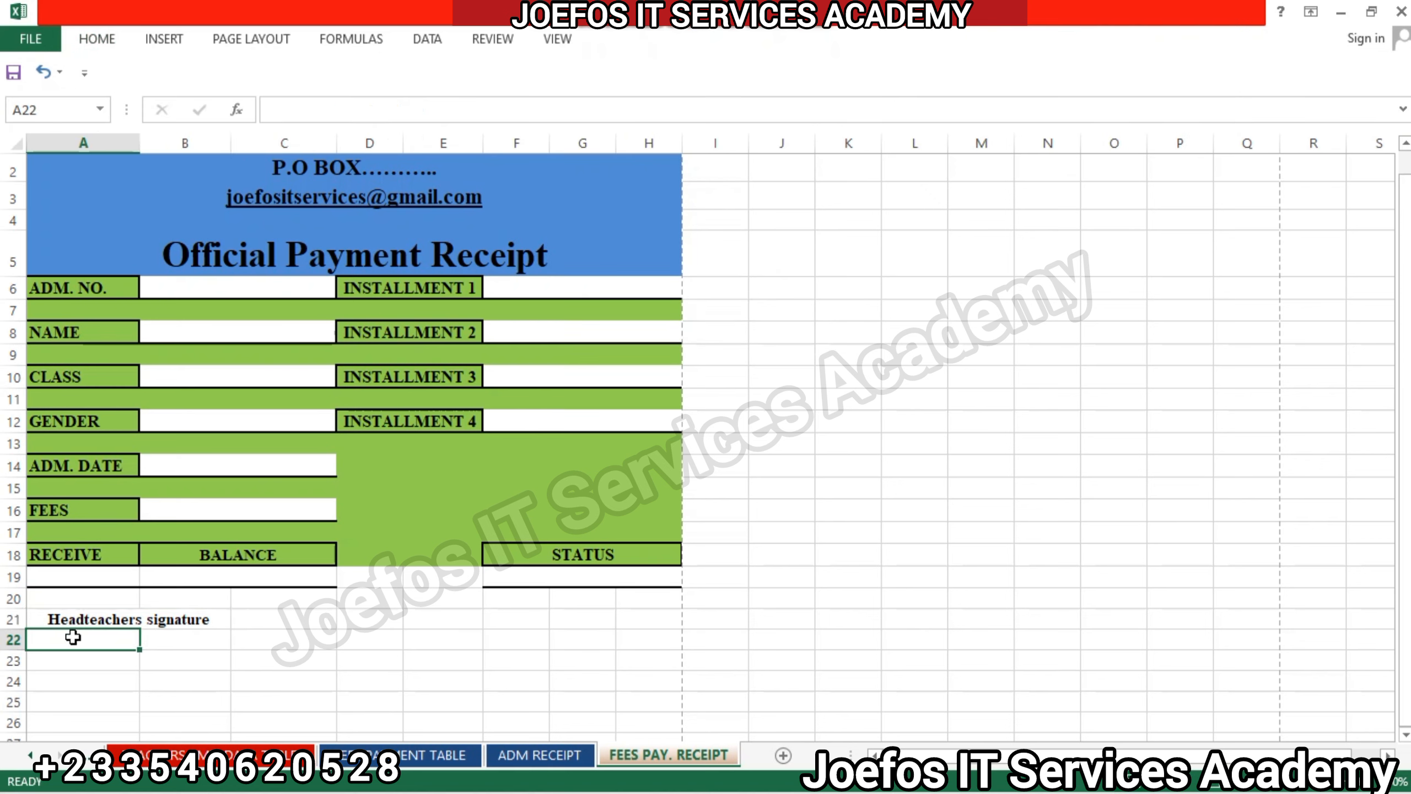
Merge and center A22:B23 into one blank signing space beneath the headteacher's signature label.
double_click(129, 643)
click(149, 657)
click(83, 635)
drag(83, 635, 197, 665)
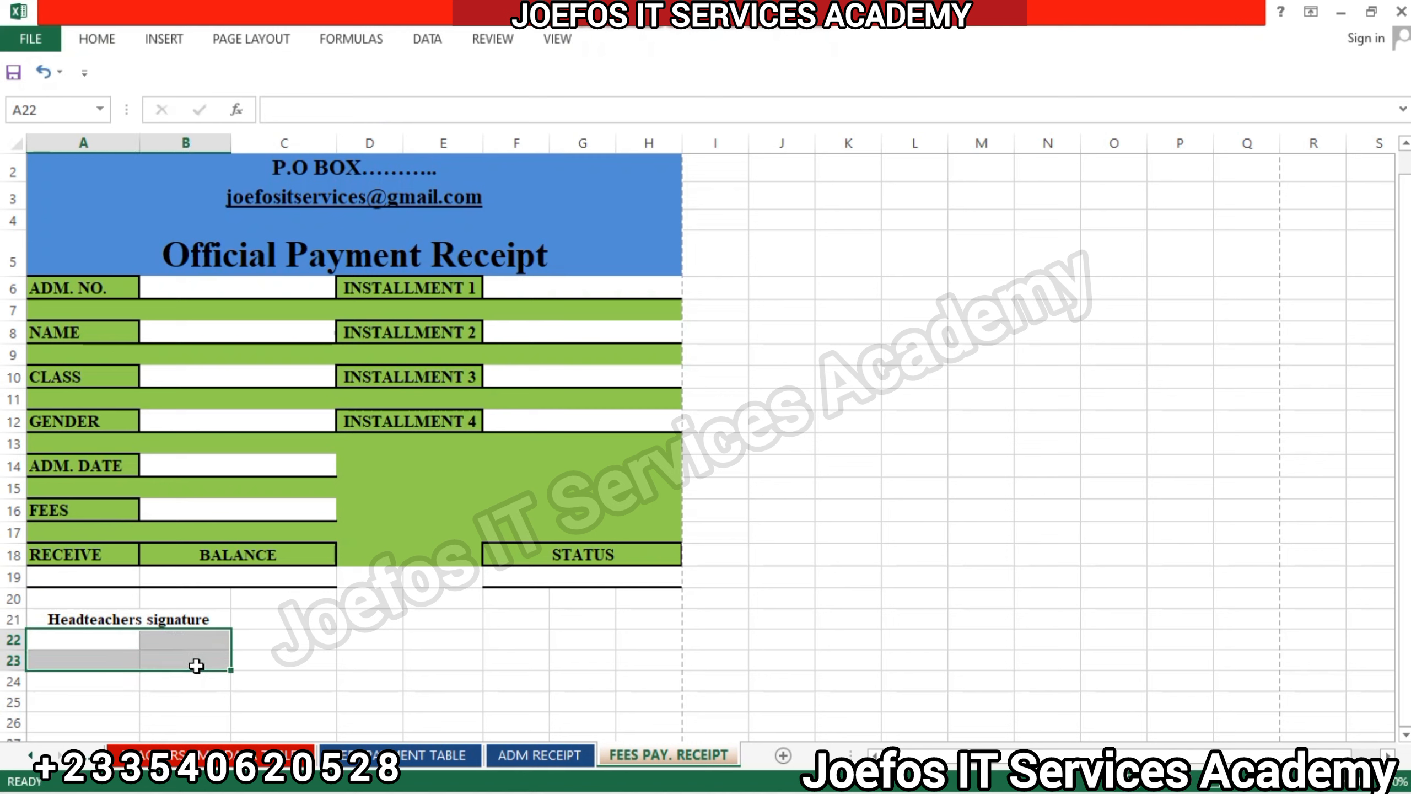
click(105, 40)
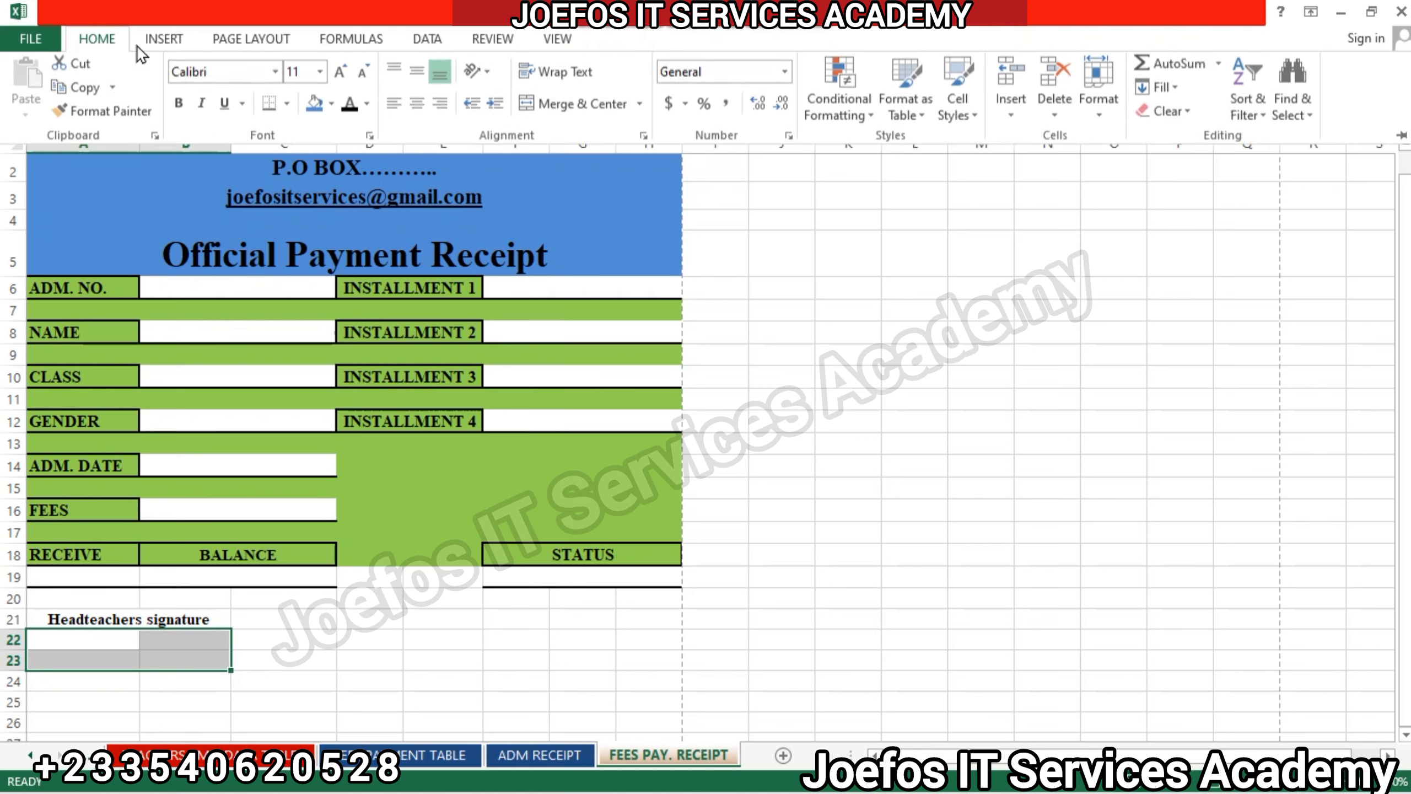
click(541, 103)
Format the merged blank space A22:B23 in bold Times New Roman.
click(220, 70)
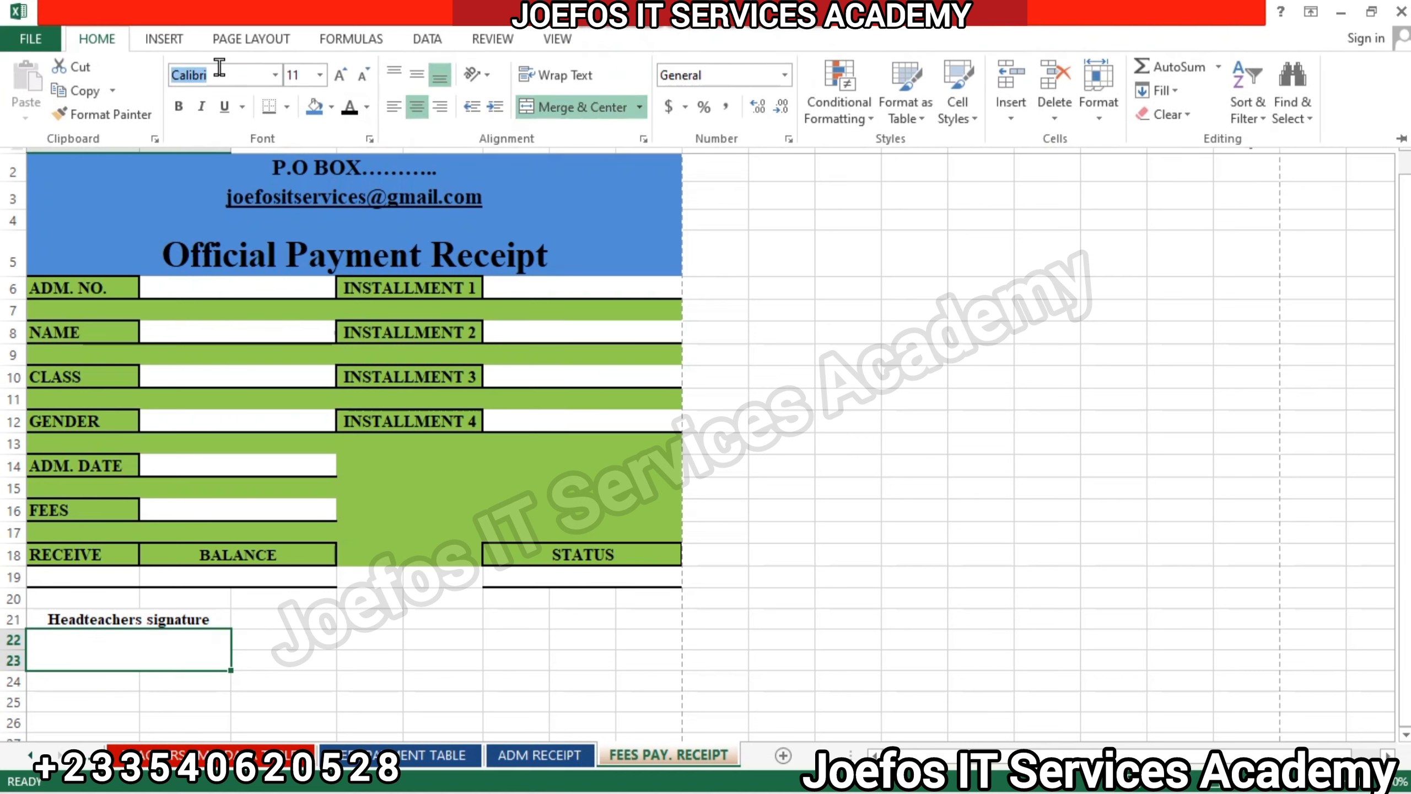
text(Times New Roma)
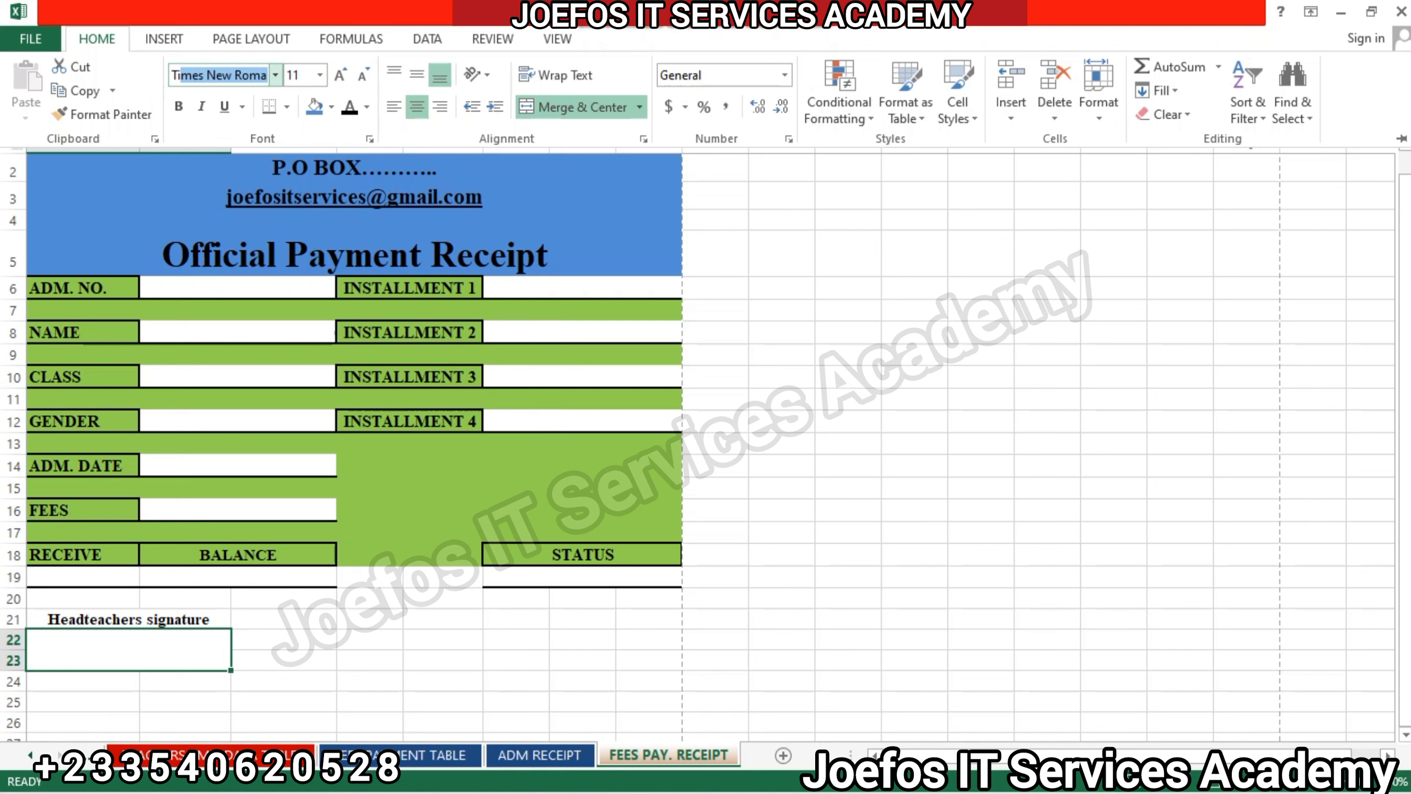
key(Return)
click(104, 43)
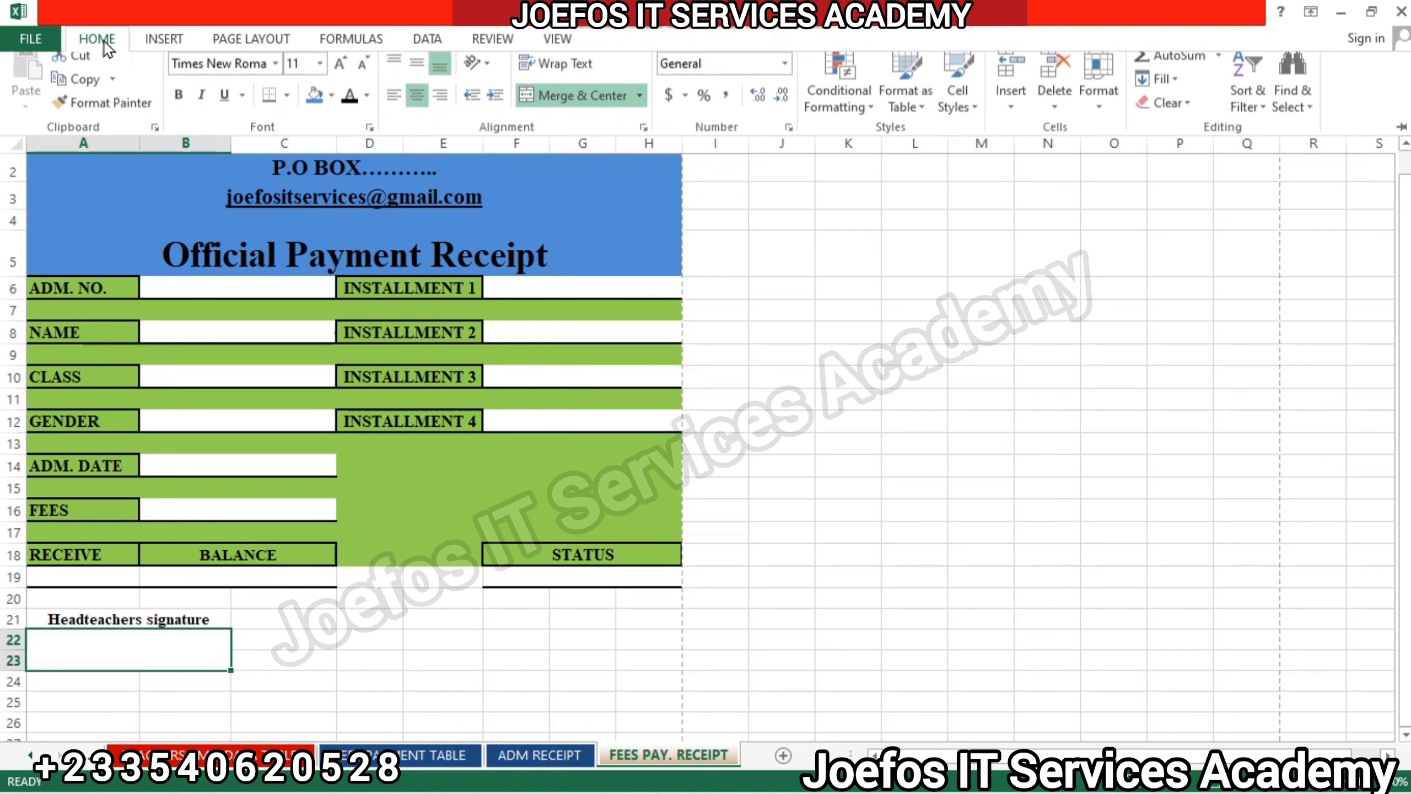
click(172, 111)
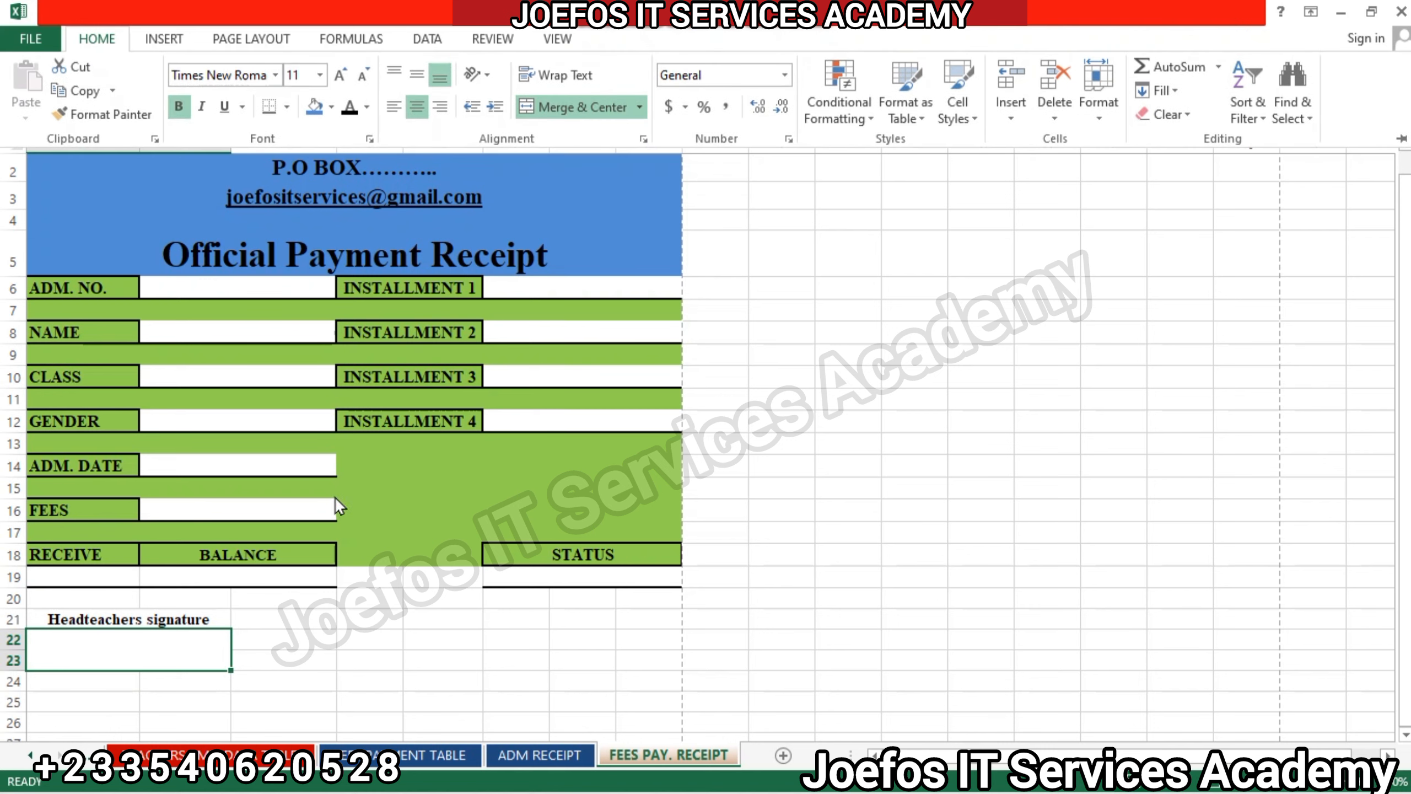
click(312, 621)
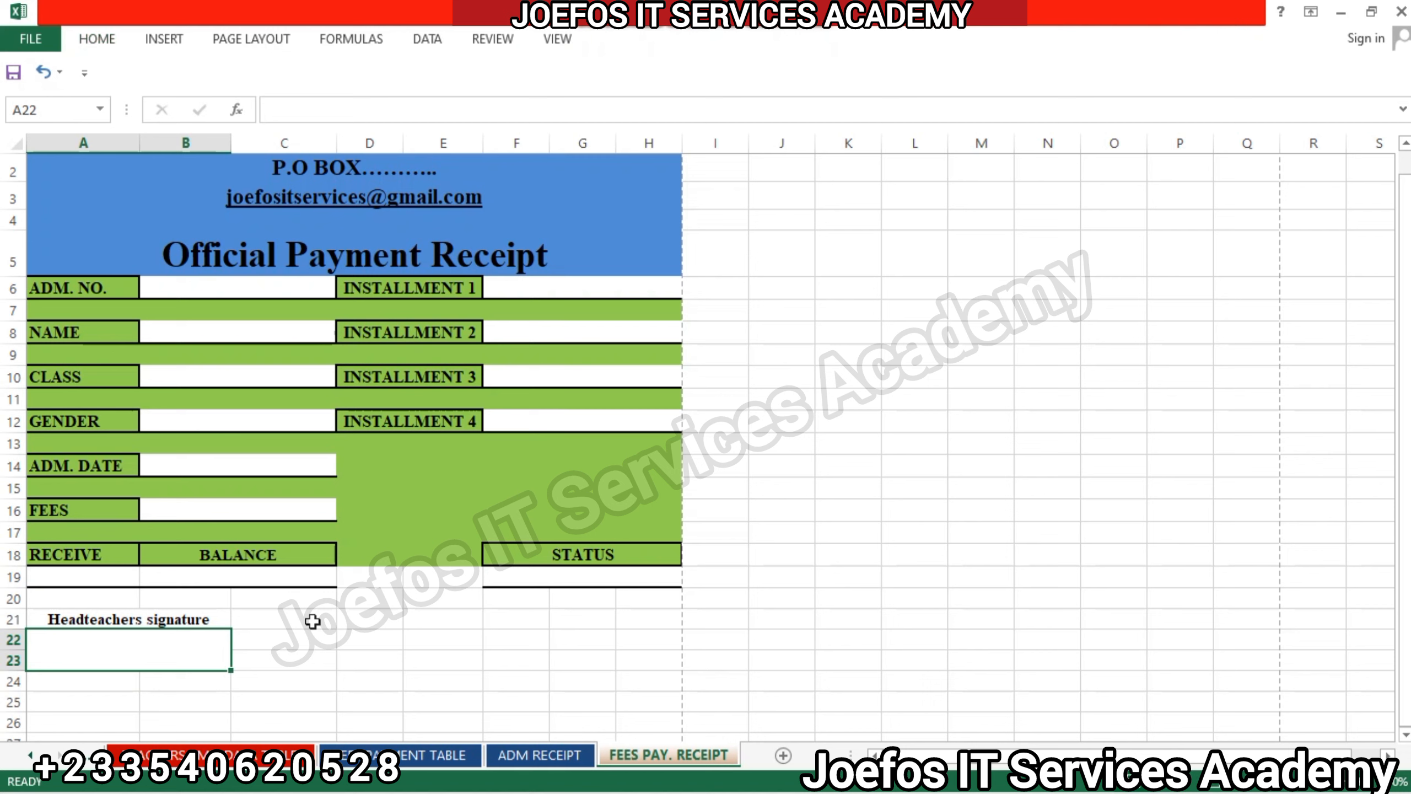
Enter the label "A.Headteachers Signature" in cell E21, in the same row as the headteacher's signature label.
click(445, 622)
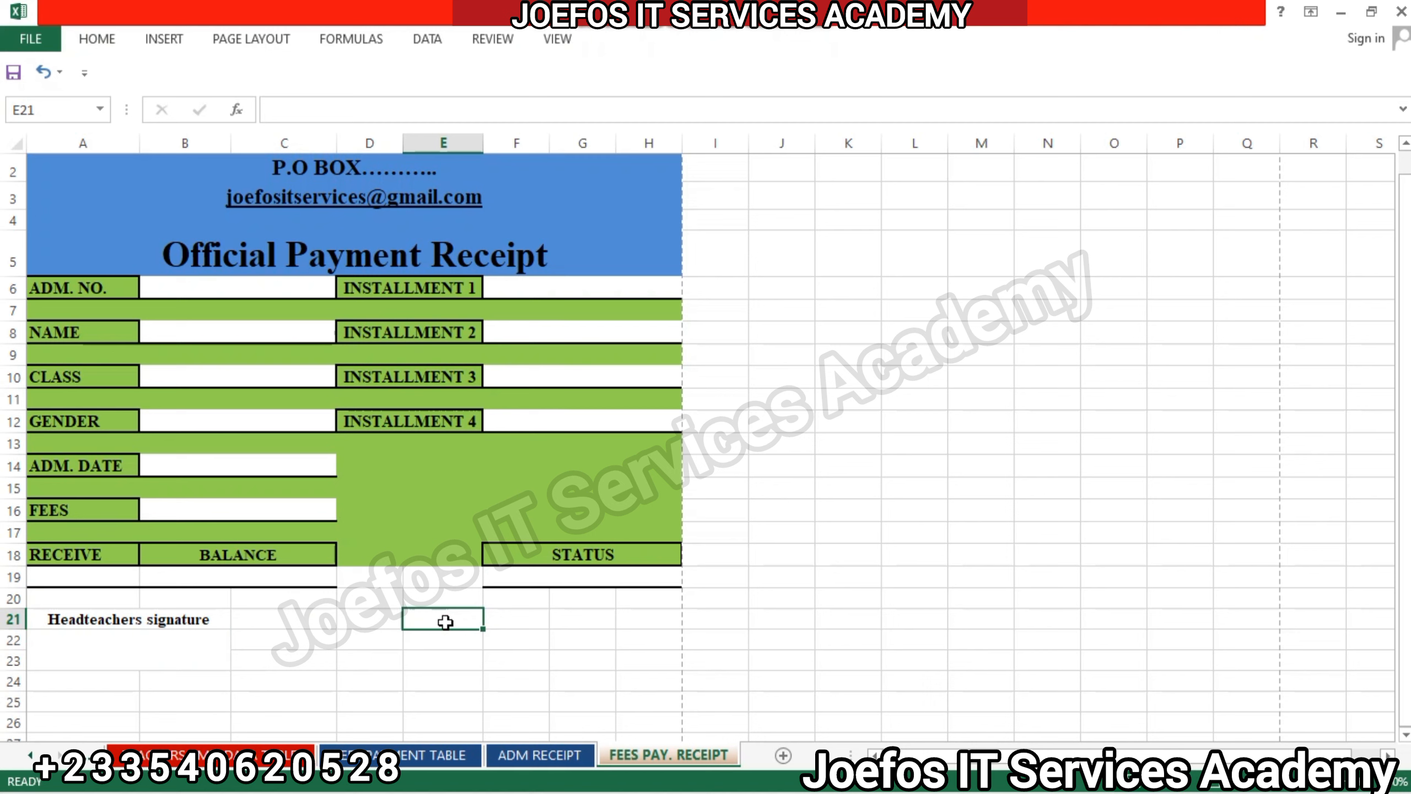
text(A)
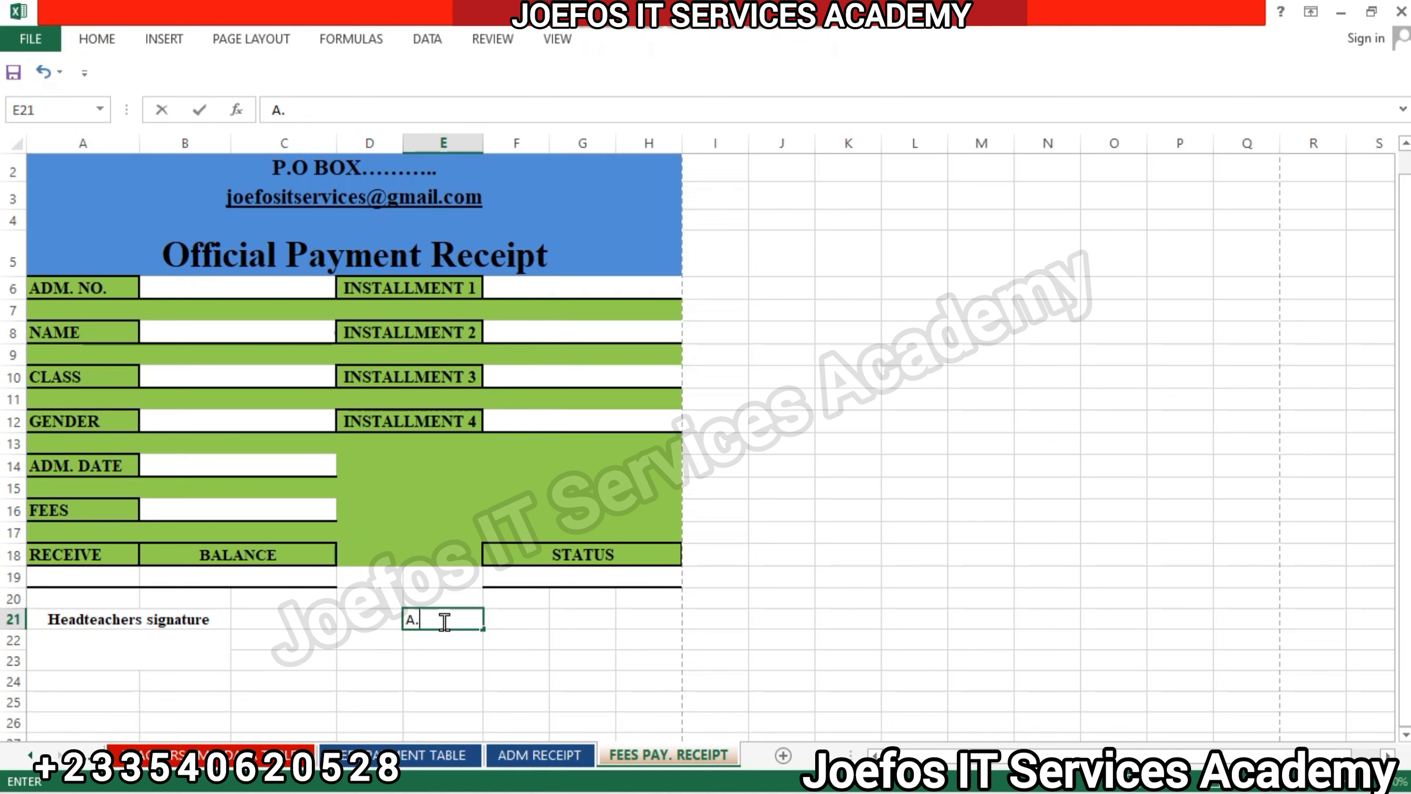
text(.Headteac)
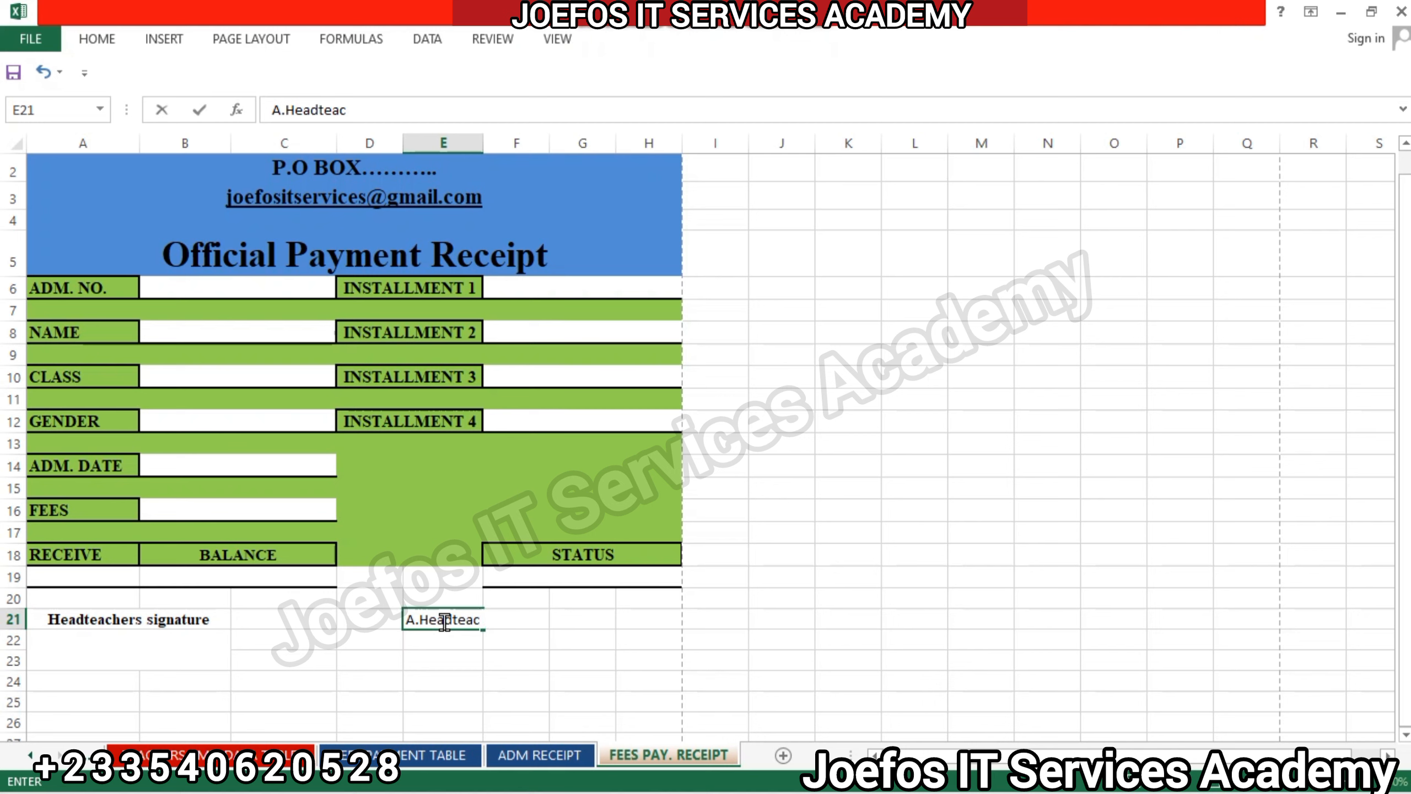
text(hers Sign)
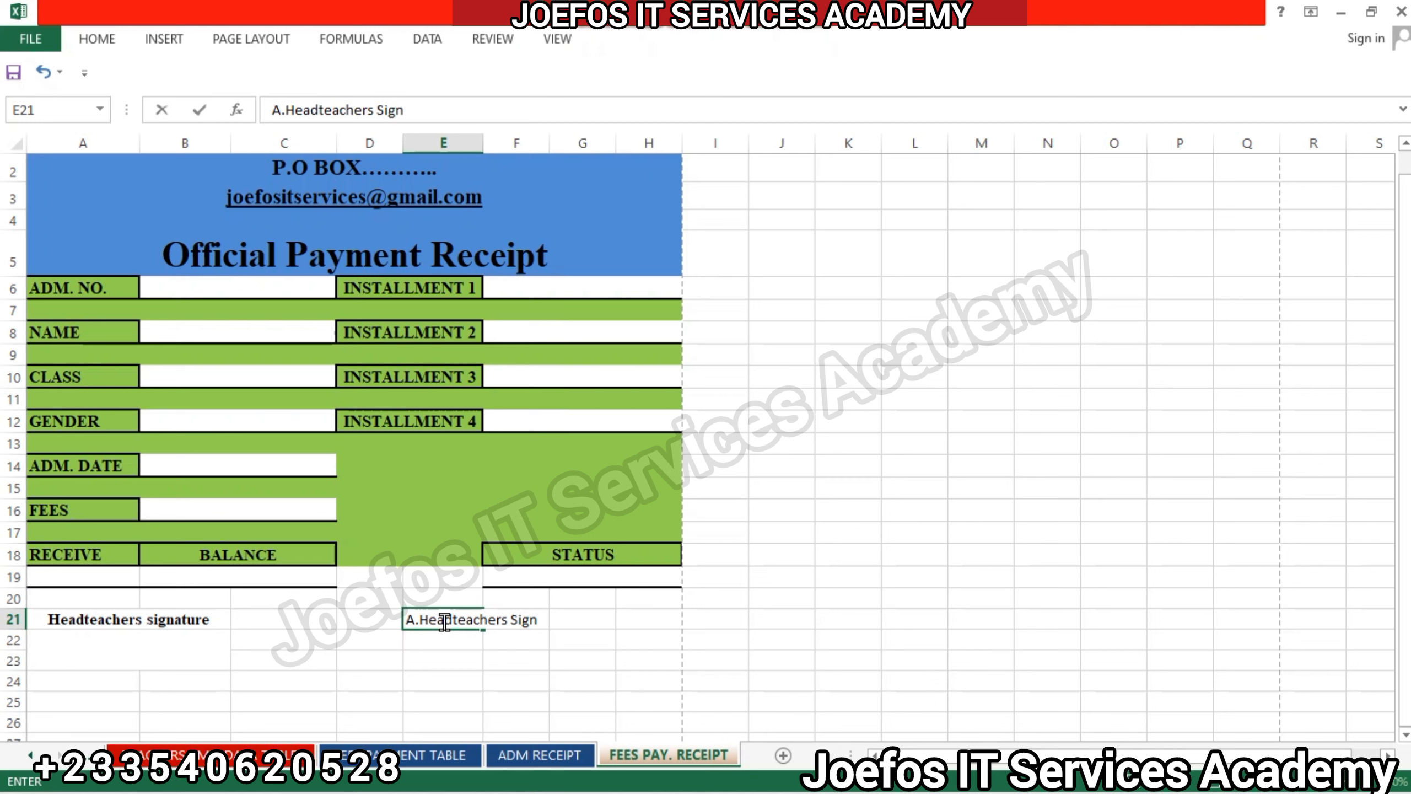
text(ature)
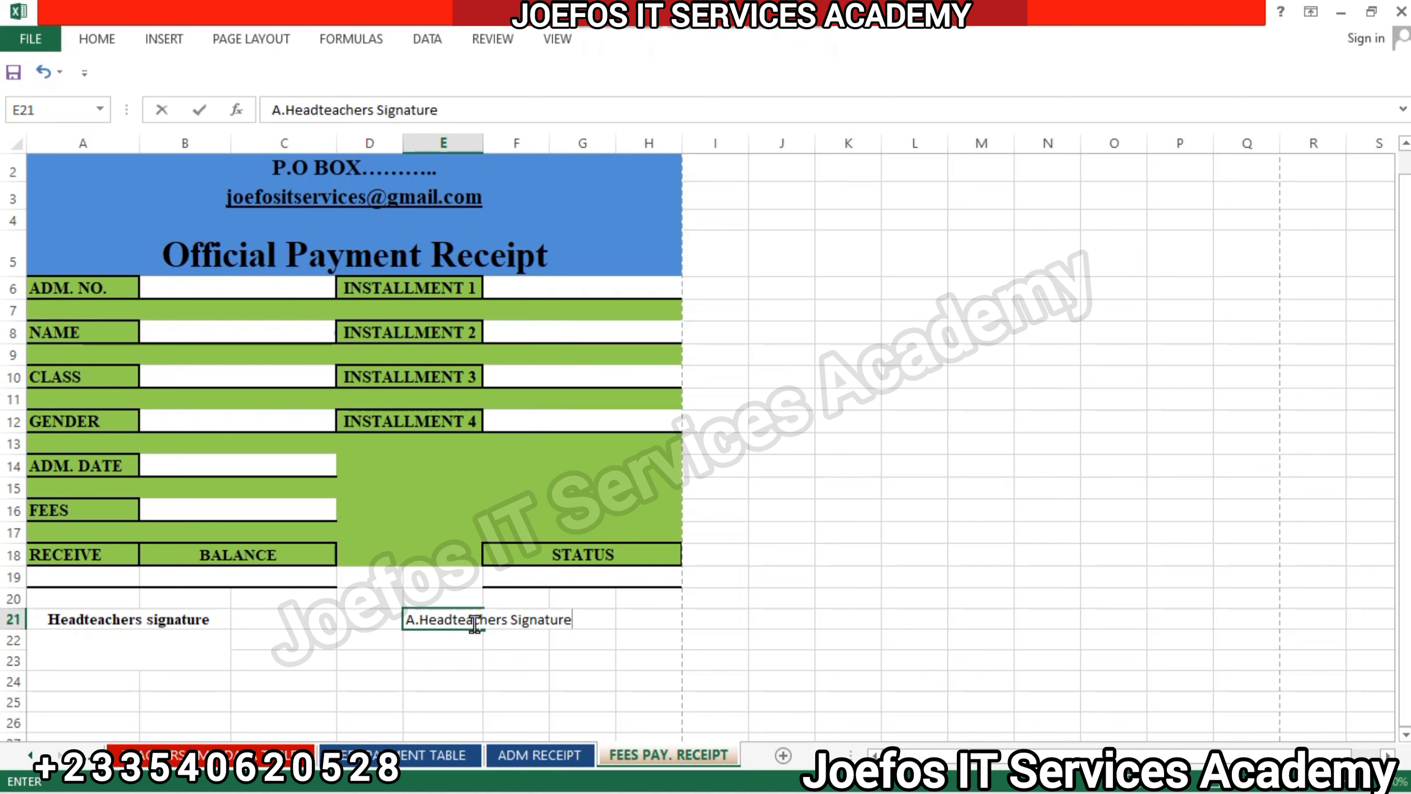
click(434, 659)
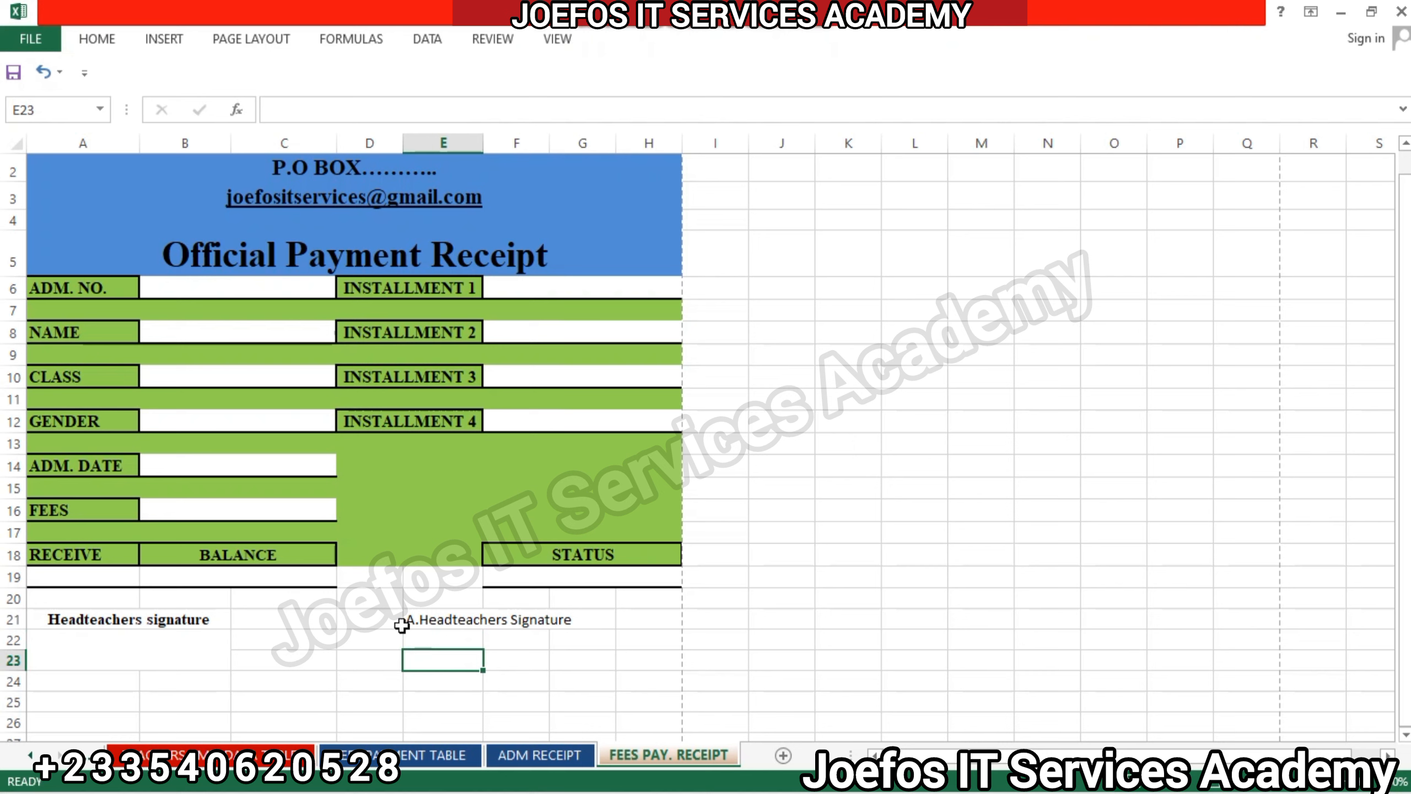
Merge and center E21:G21 so the "A.Headteachers Signature" label spans the three columns.
drag(407, 621, 573, 619)
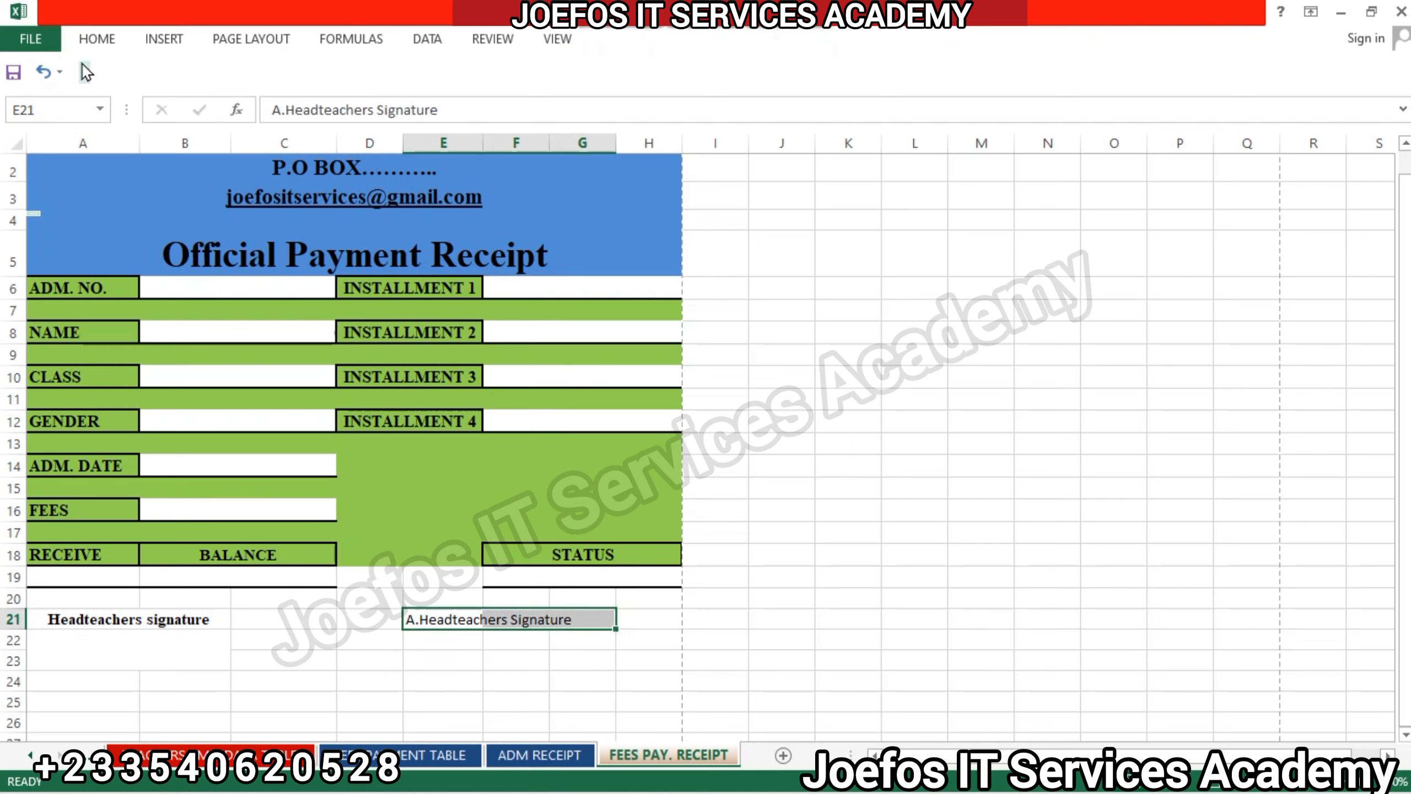
click(86, 35)
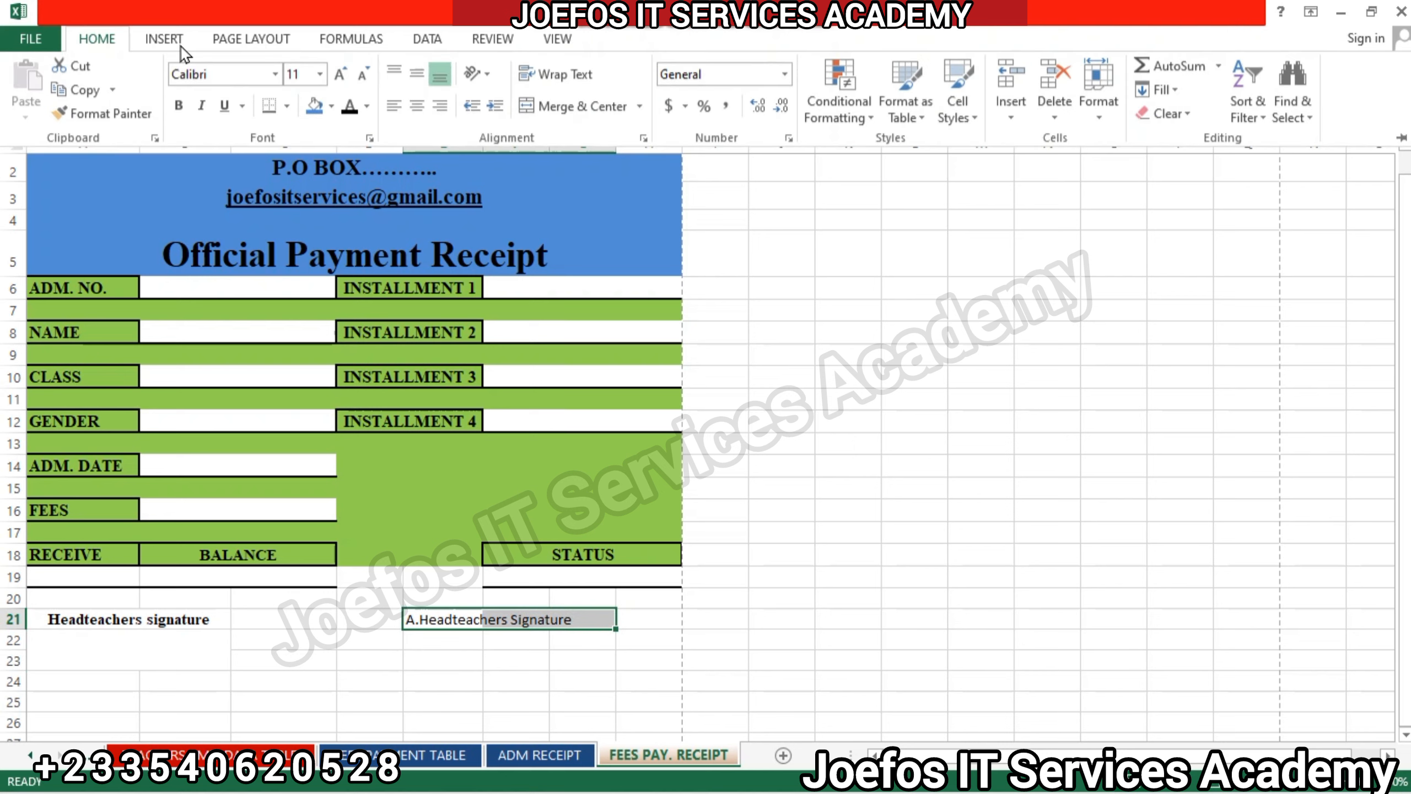
click(576, 101)
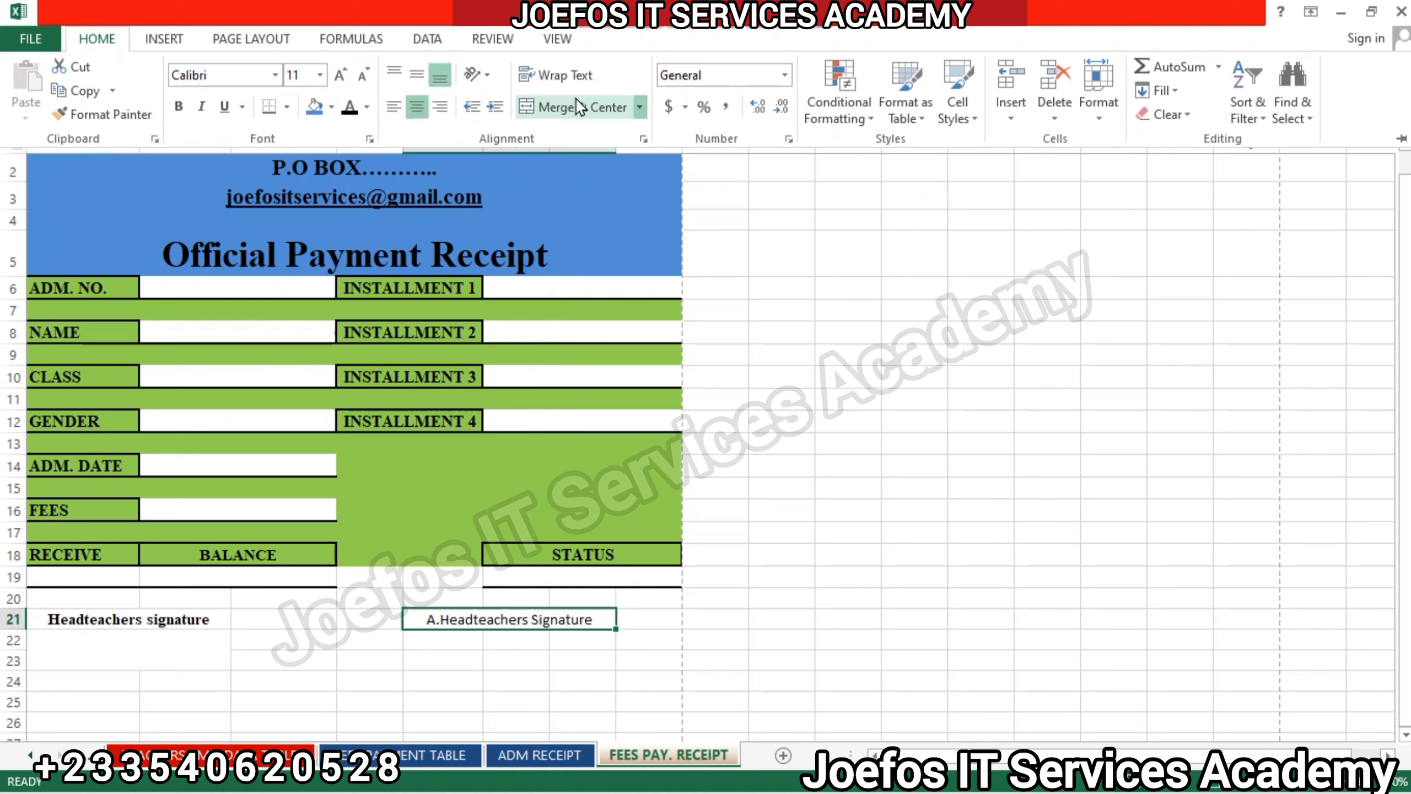
Format the "A.Headteachers Signature" label in bold Times New Roman at font size 12.
click(222, 74)
text(Times New Roma)
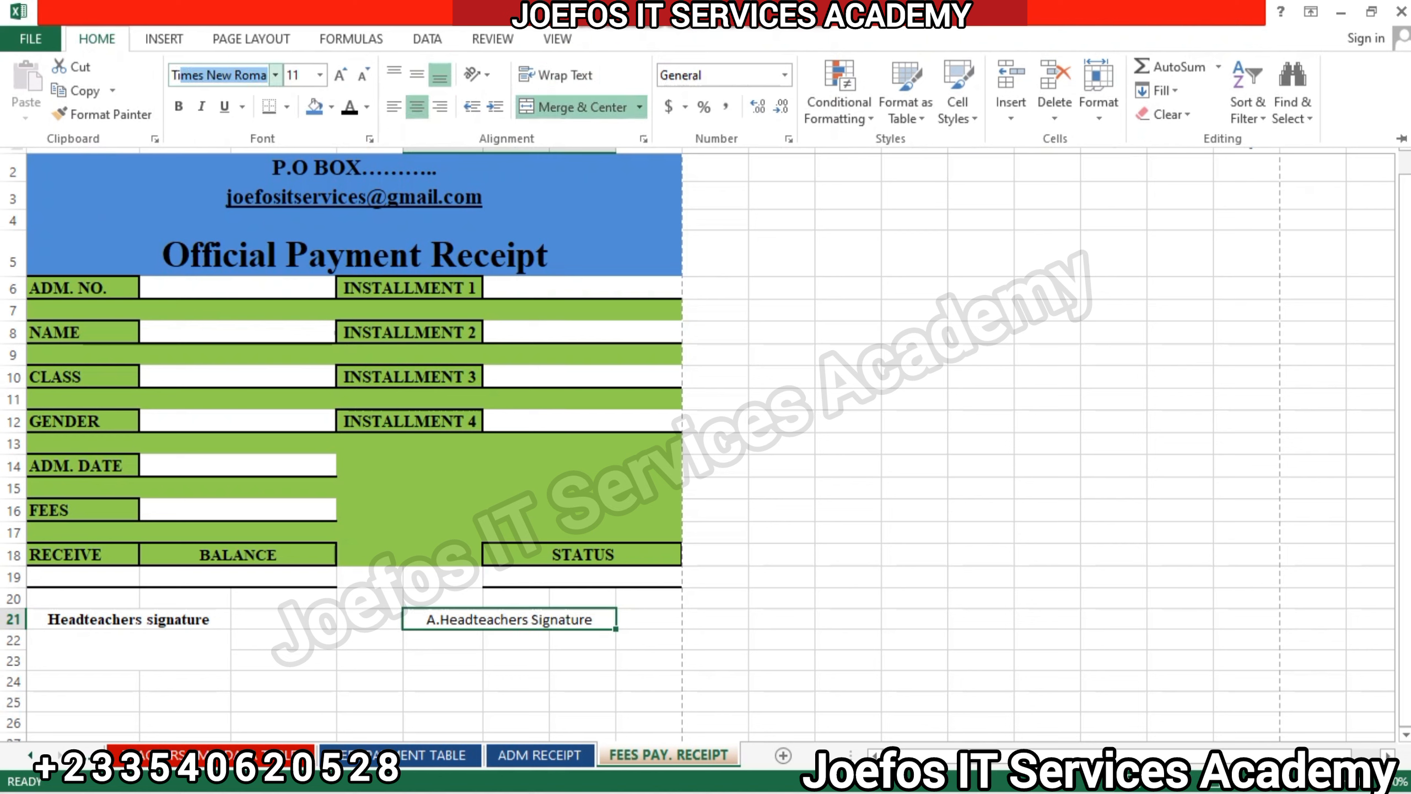
key(Return)
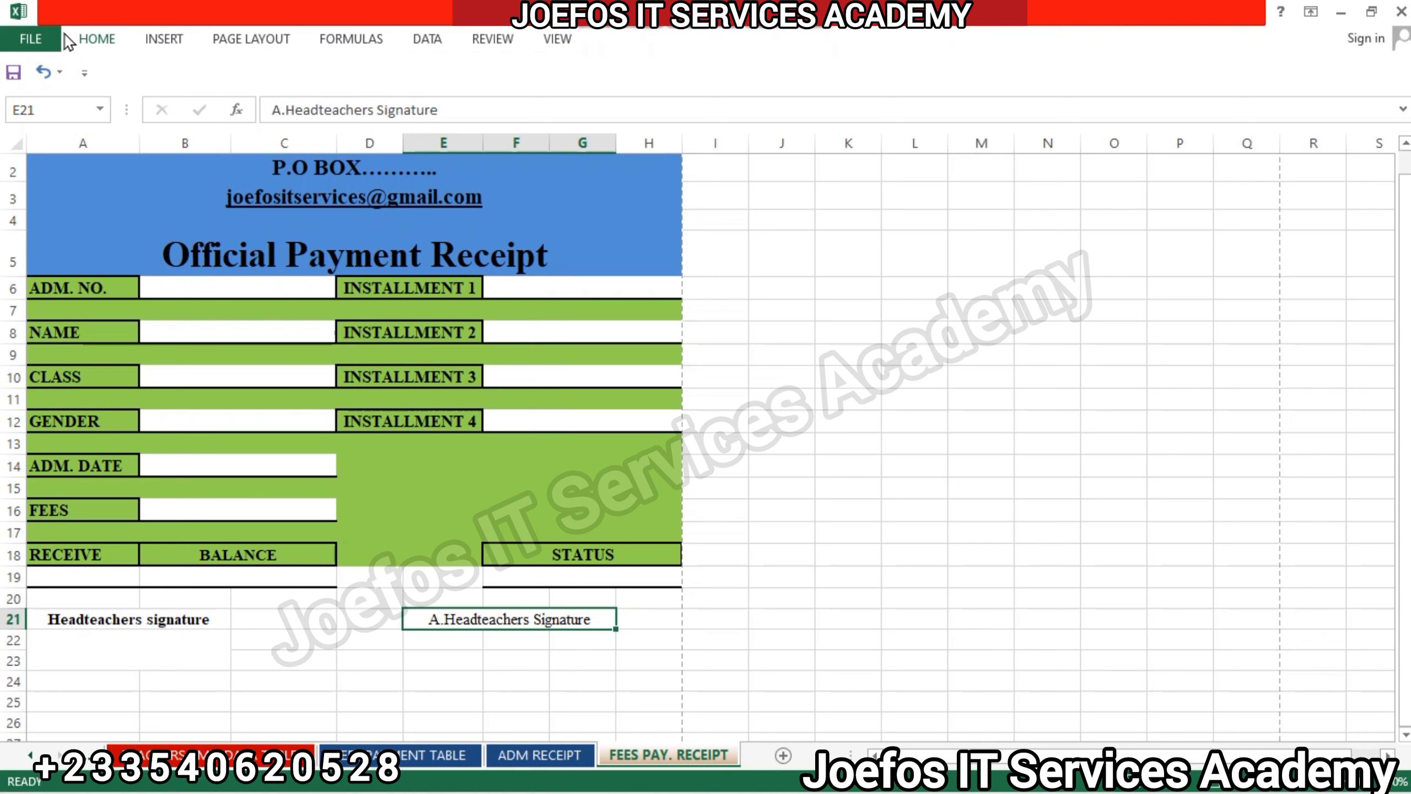
click(93, 40)
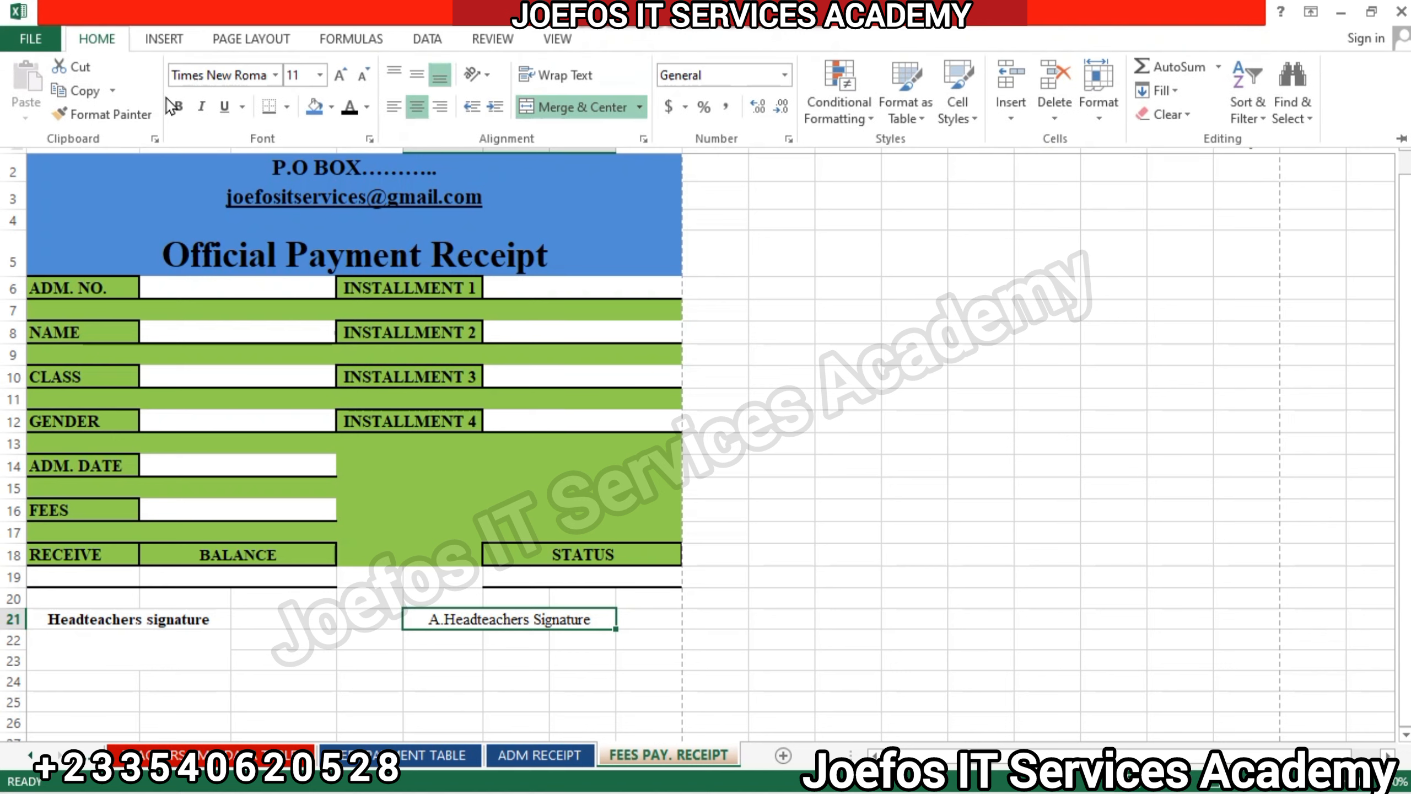
click(179, 106)
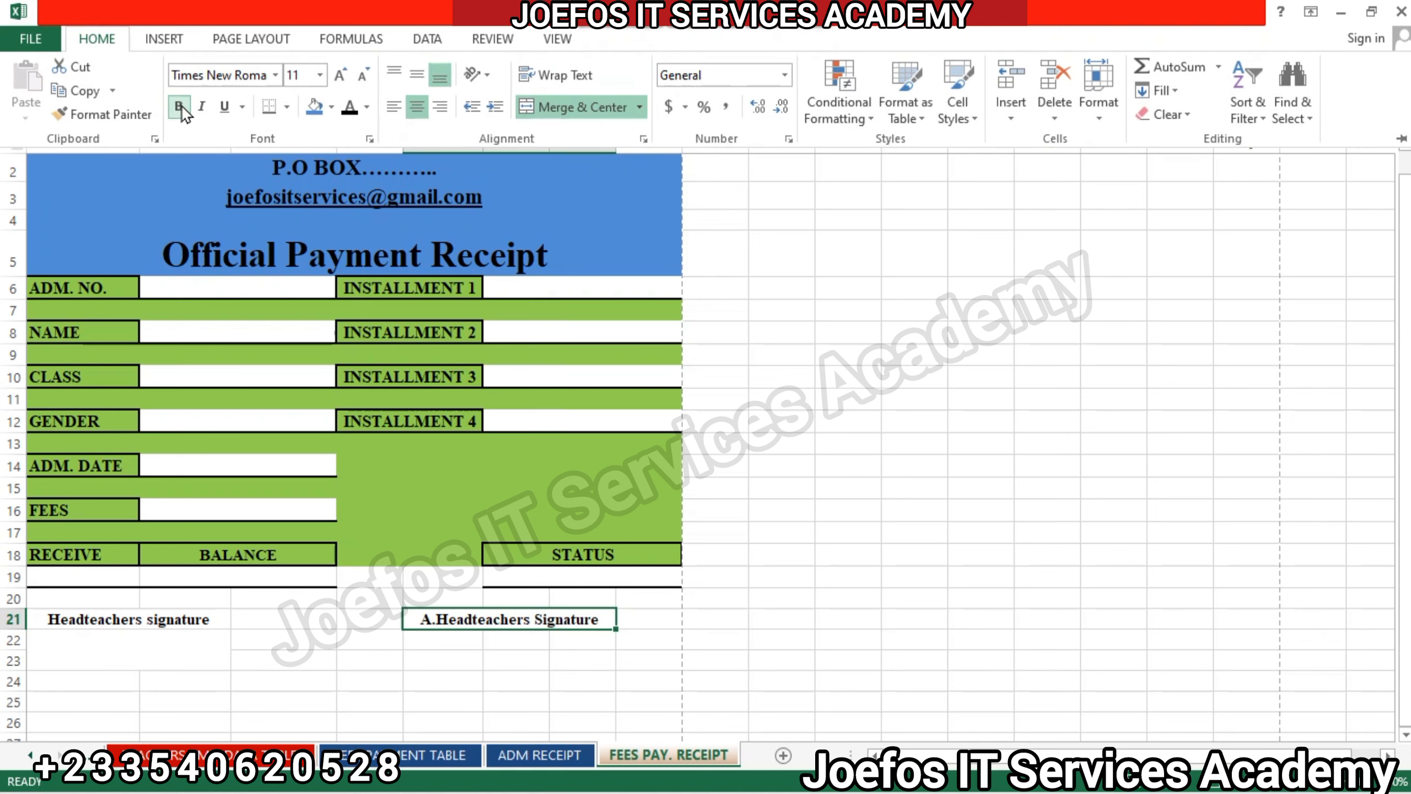
click(339, 74)
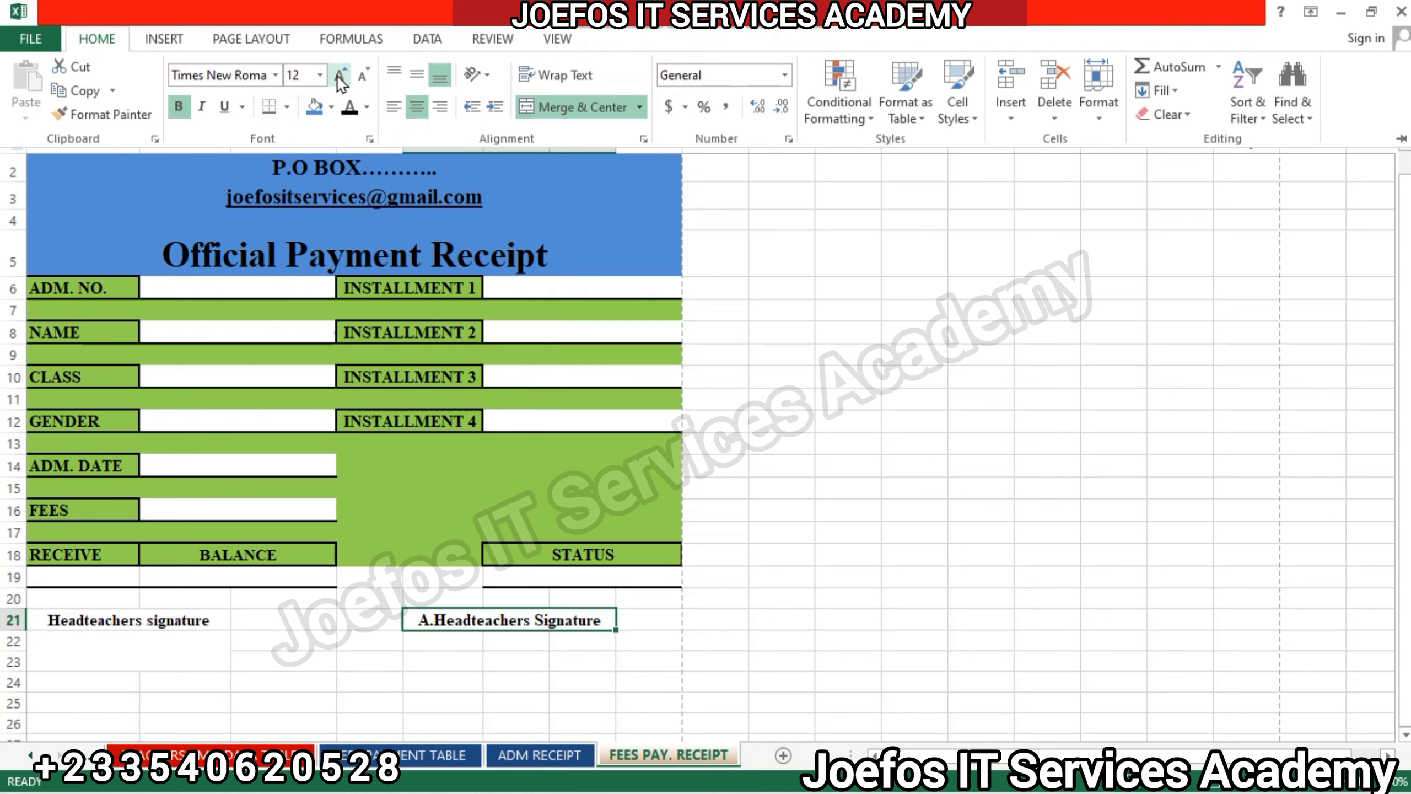
Increase the font size of the "Headteachers signature" label in A21 to 12.
click(95, 626)
click(95, 618)
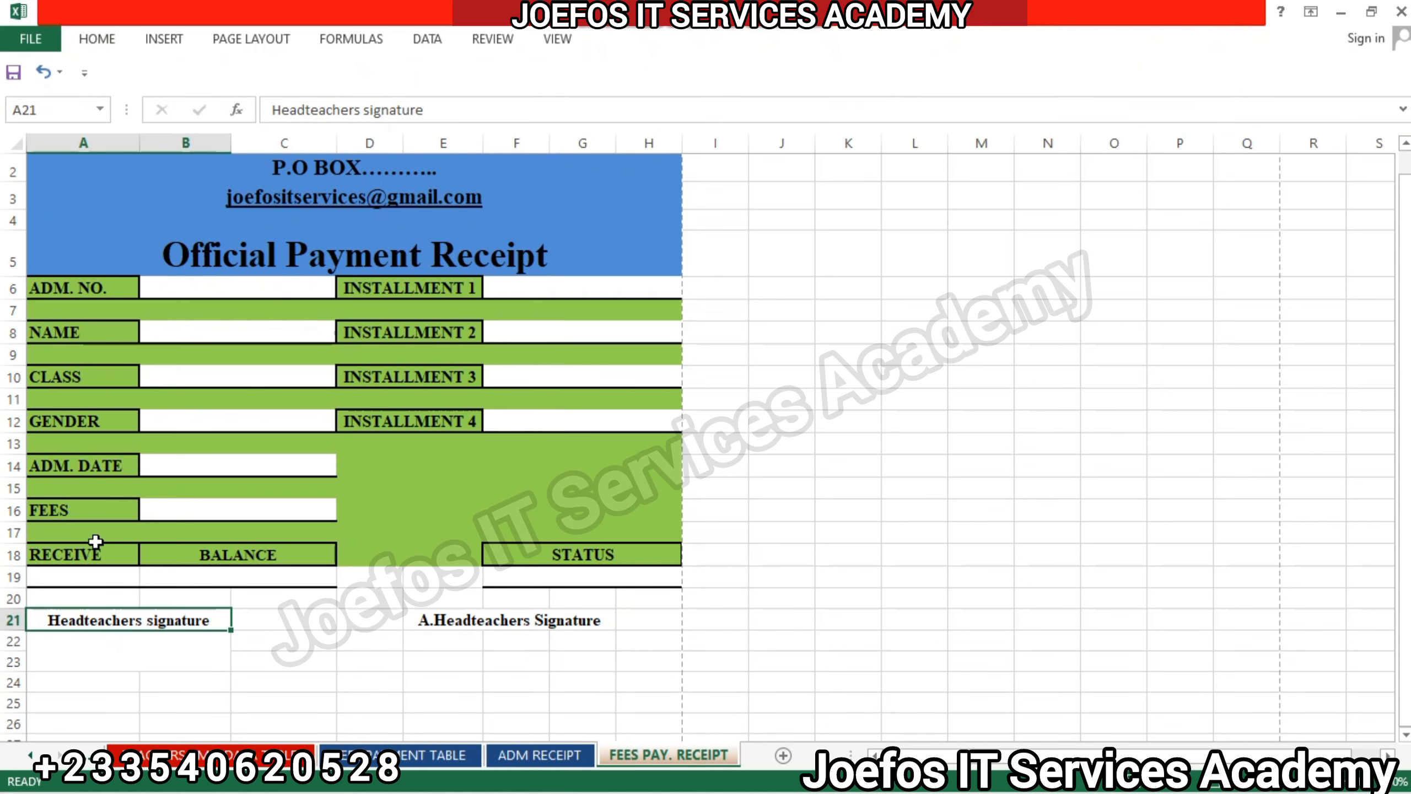
click(95, 45)
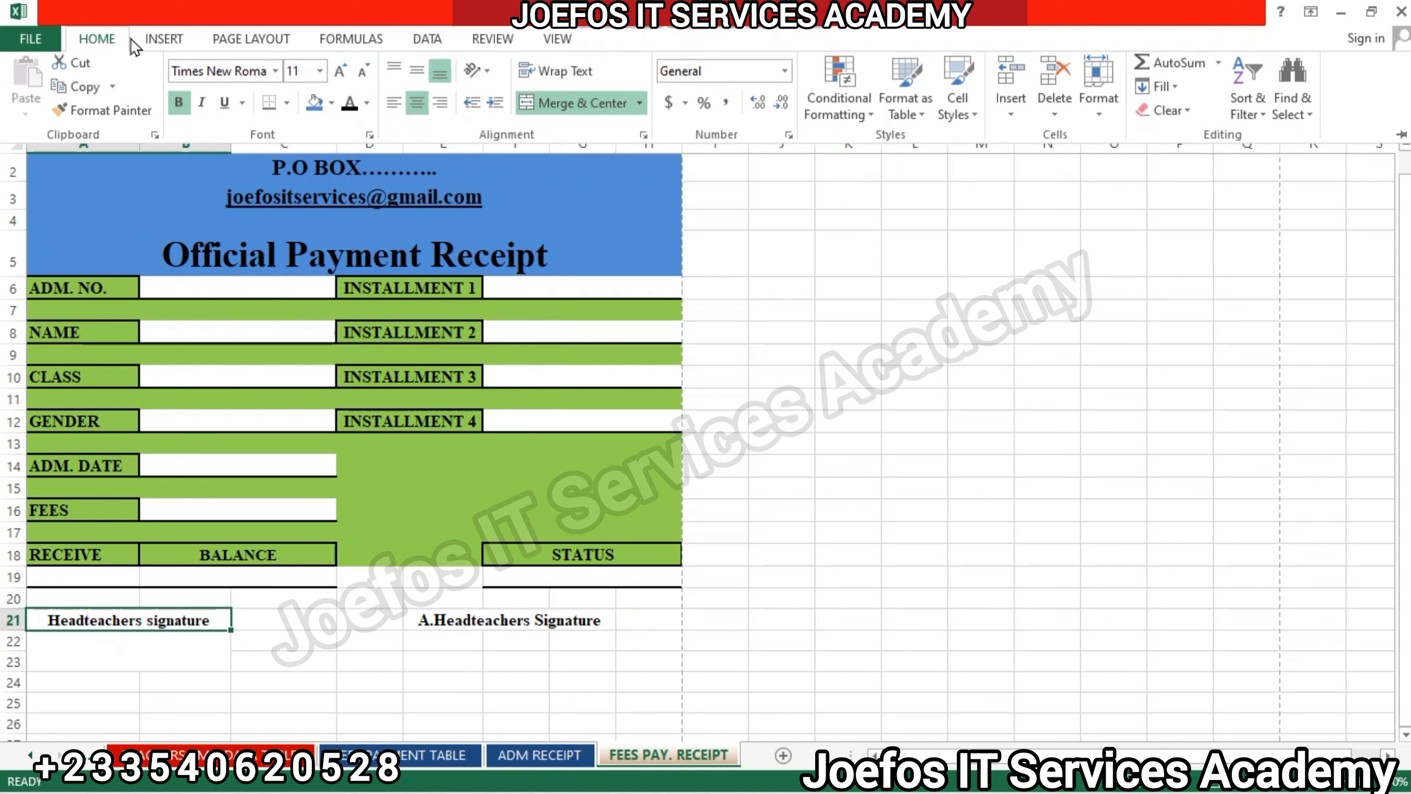
click(337, 79)
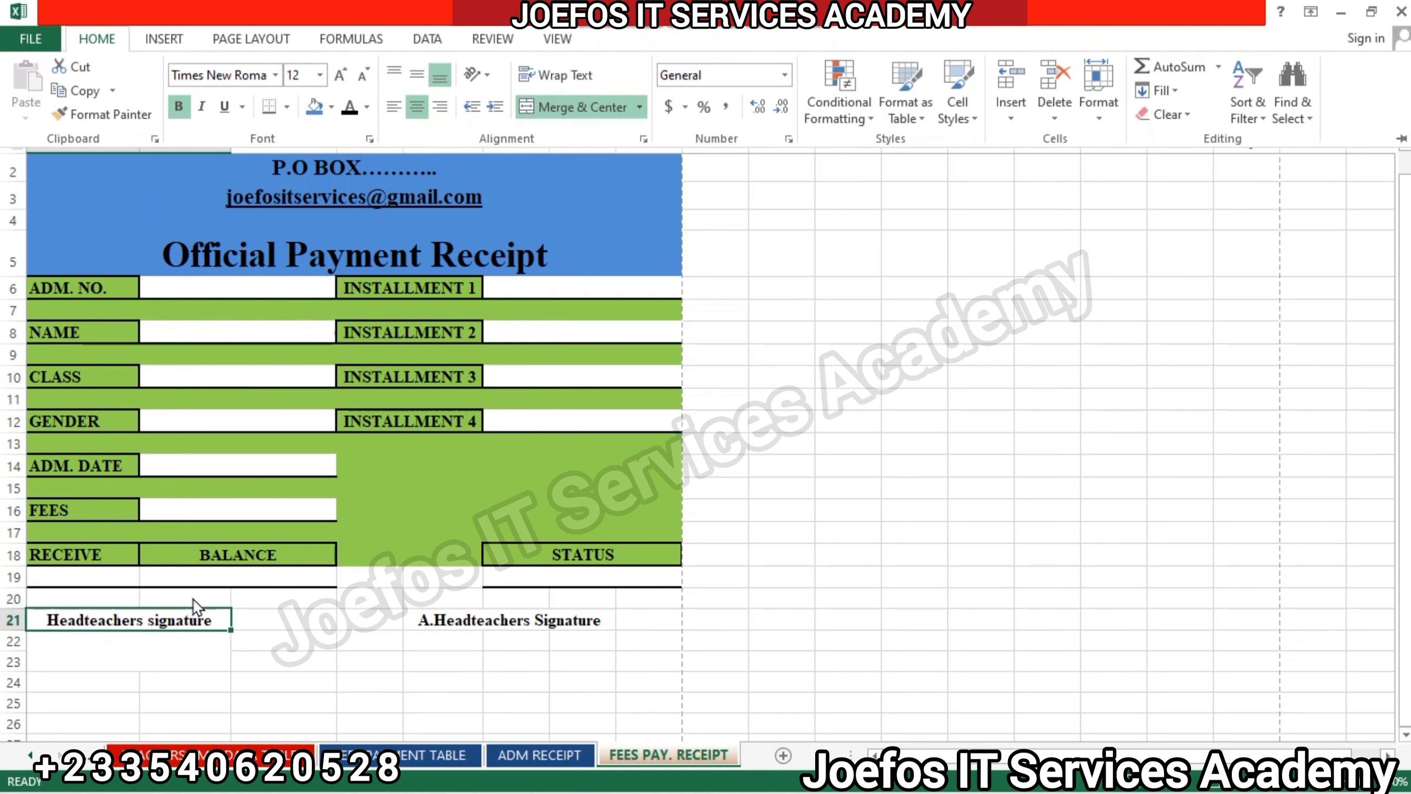
Capitalize the second word of the label in A21 so it reads "Headteachers Signature".
click(161, 621)
double_click(155, 618)
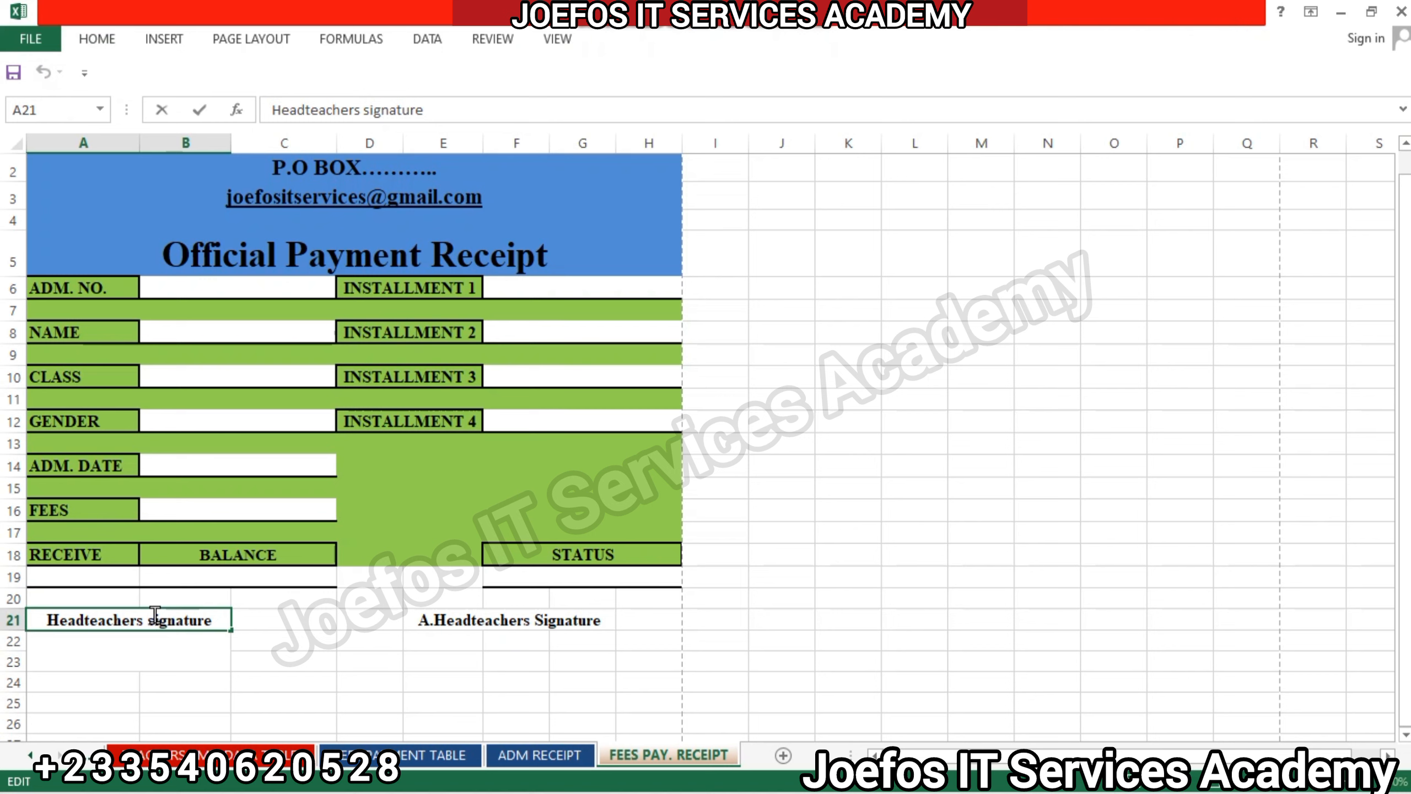
key(BackSpace)
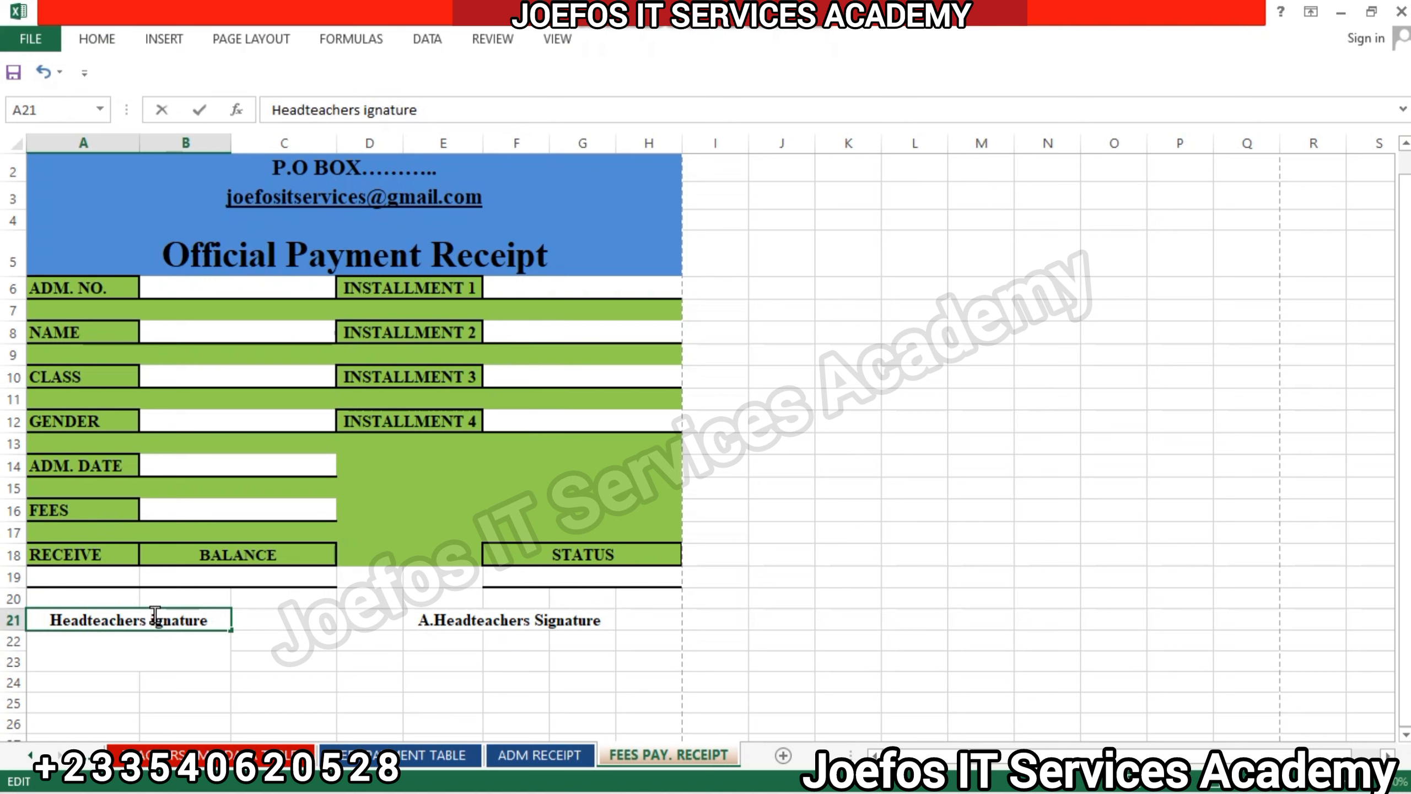
text(S)
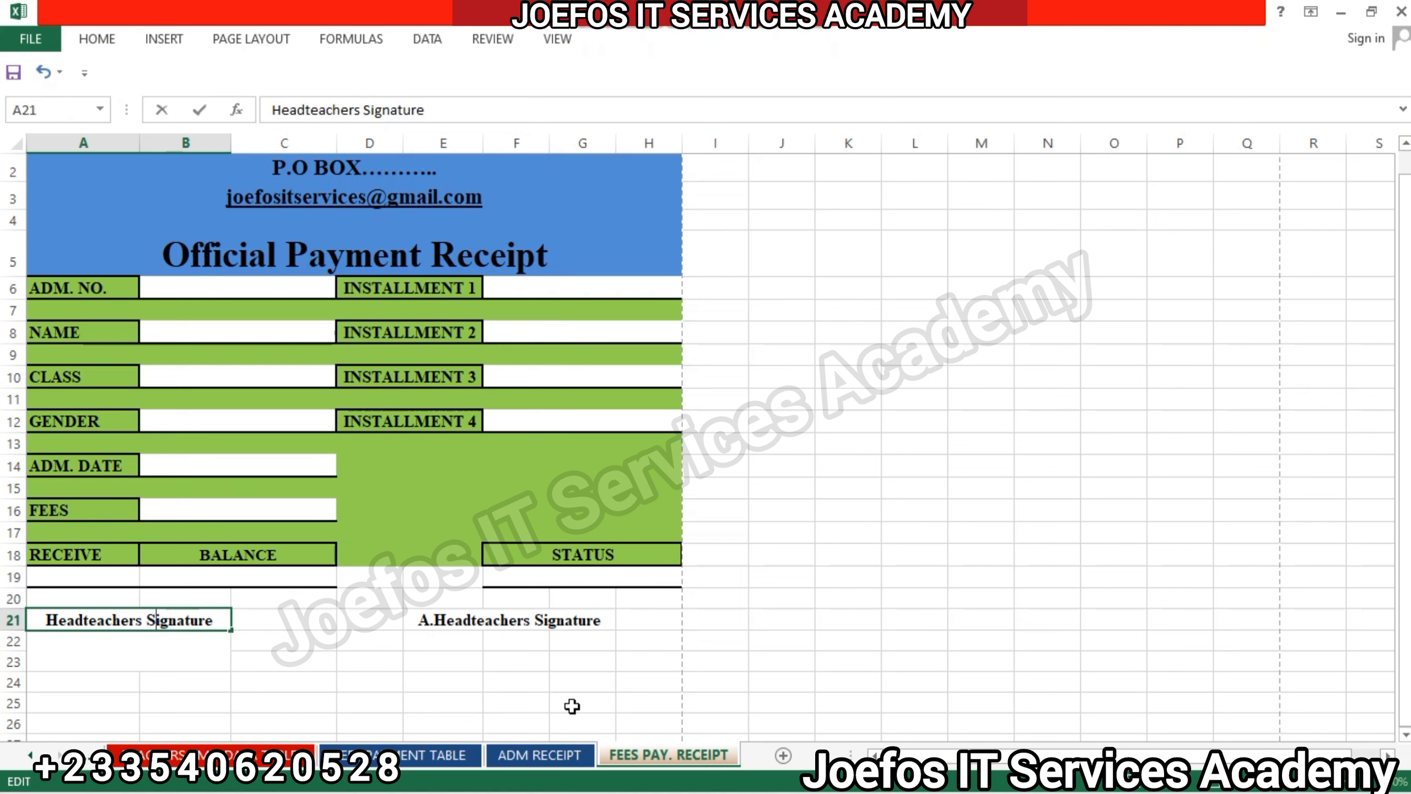
click(595, 658)
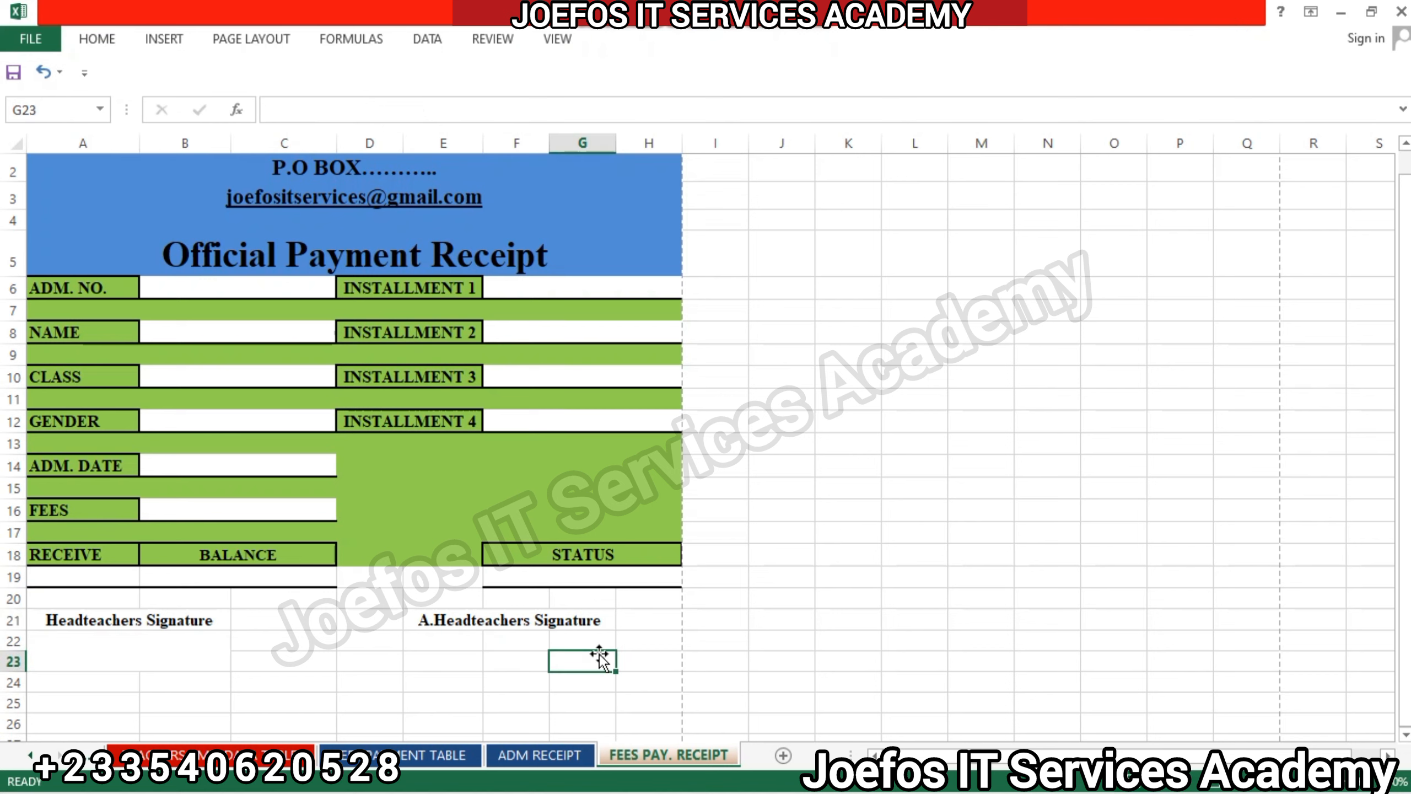
Merge and center E22:G23 into one blank signing space beneath the "A.Headteachers Signature" label.
click(436, 636)
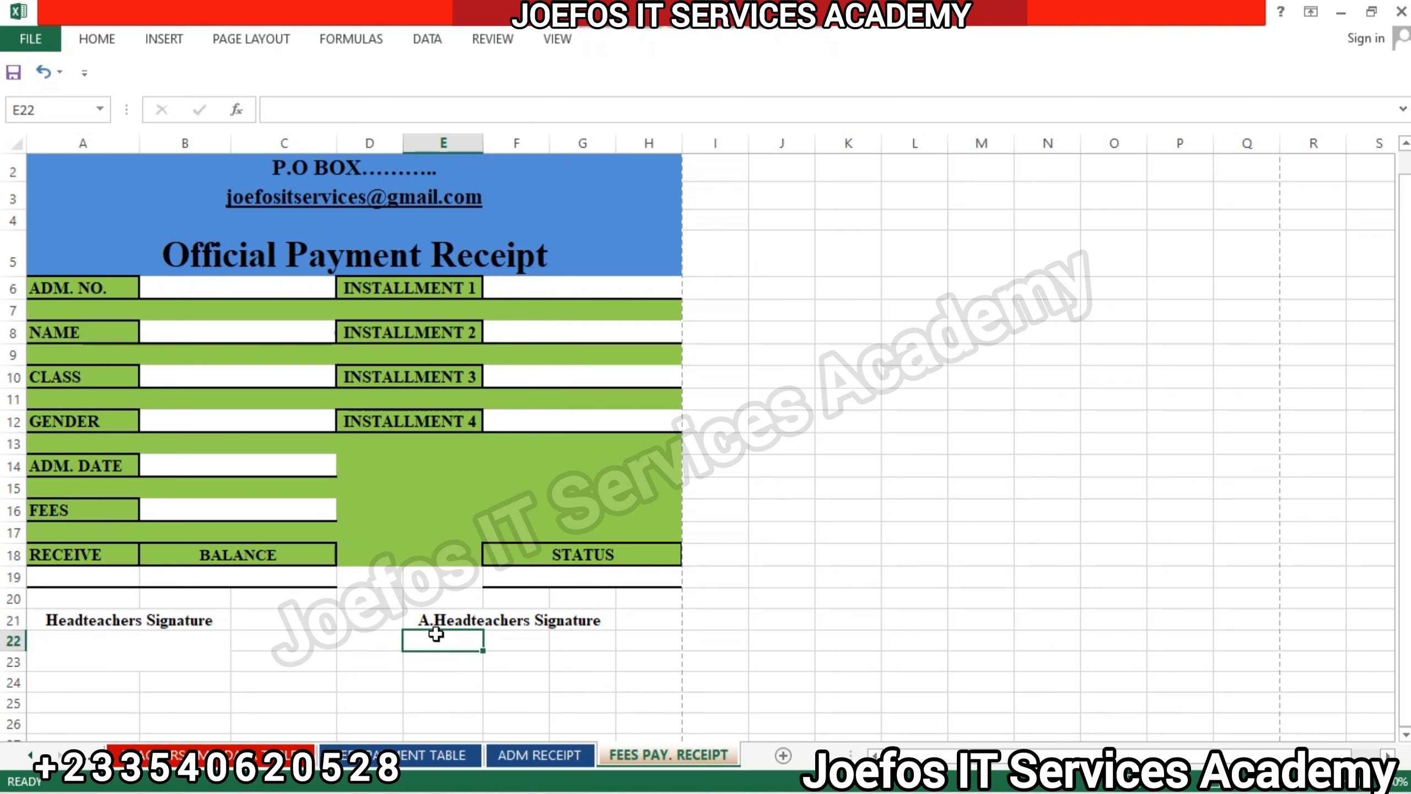
drag(436, 634, 581, 664)
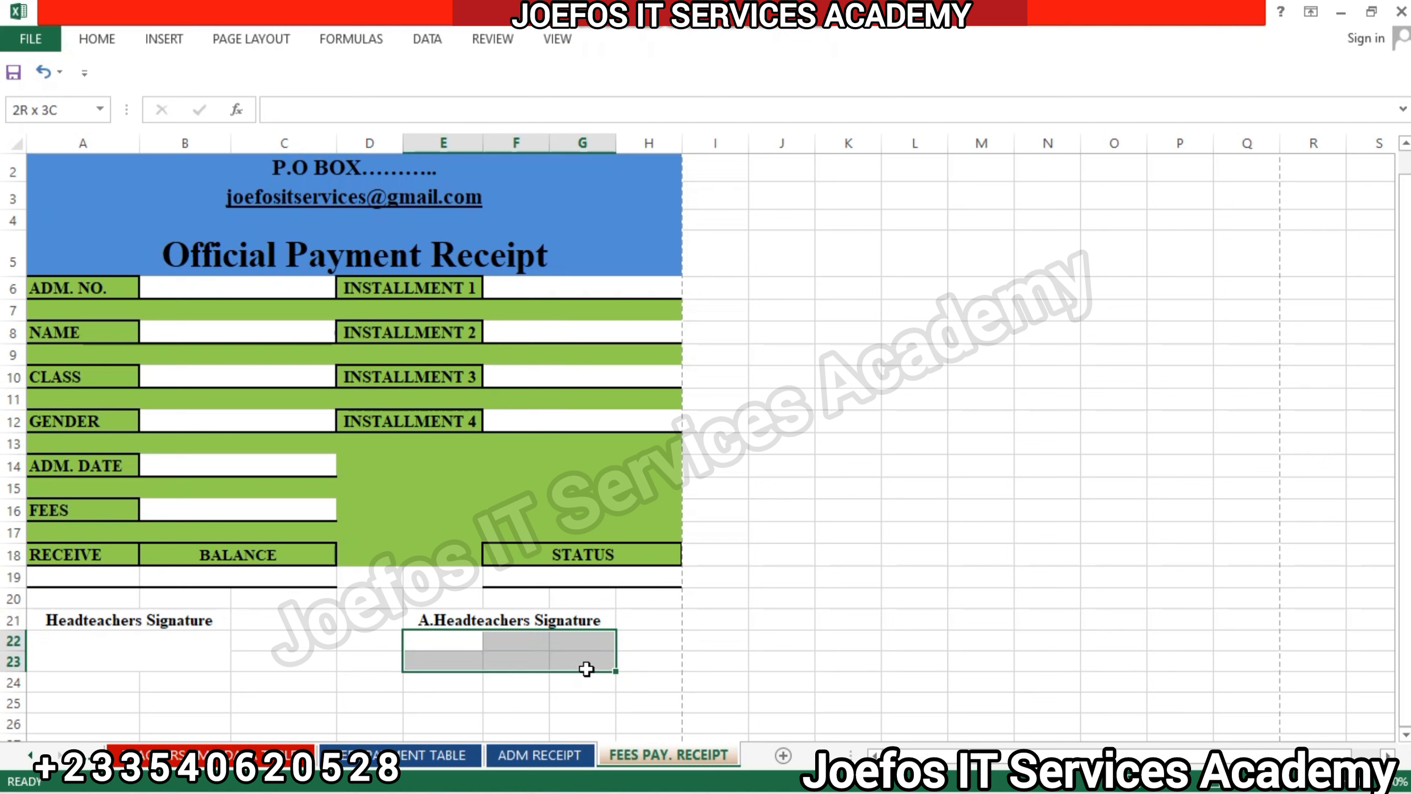
click(100, 38)
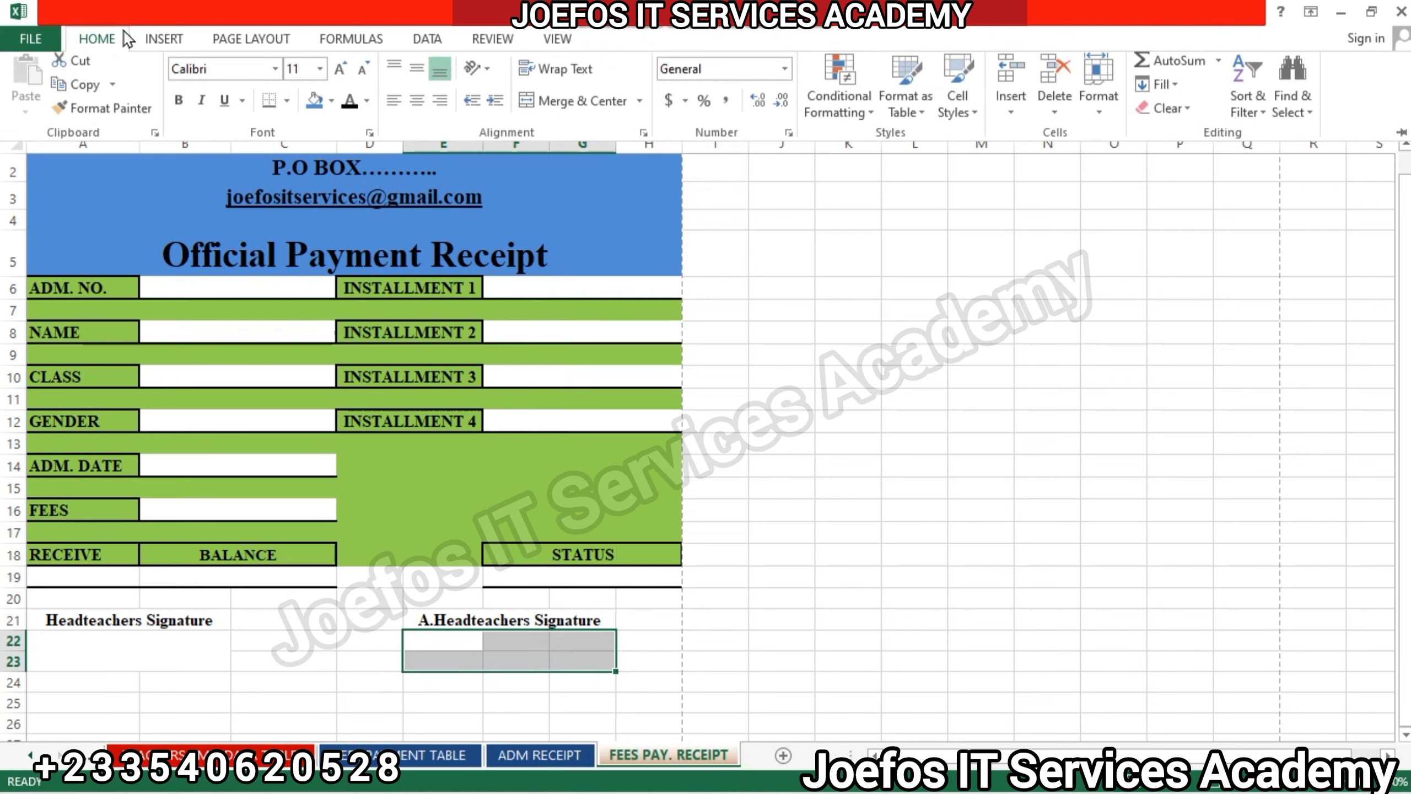
click(554, 106)
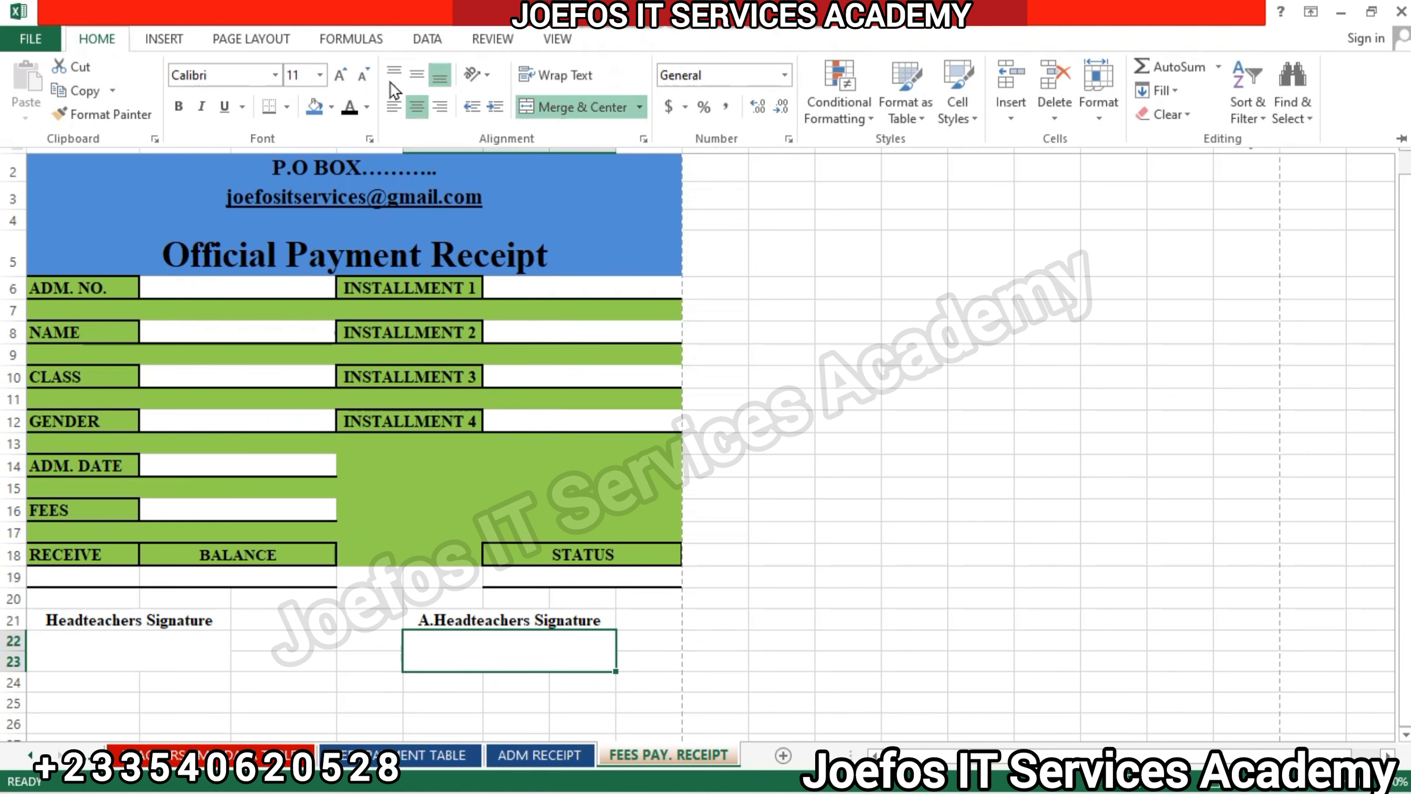
Format the merged blank space E22:G23 in bold Times New Roman at font size 12.
click(215, 78)
text(Times New Roma)
key(Return)
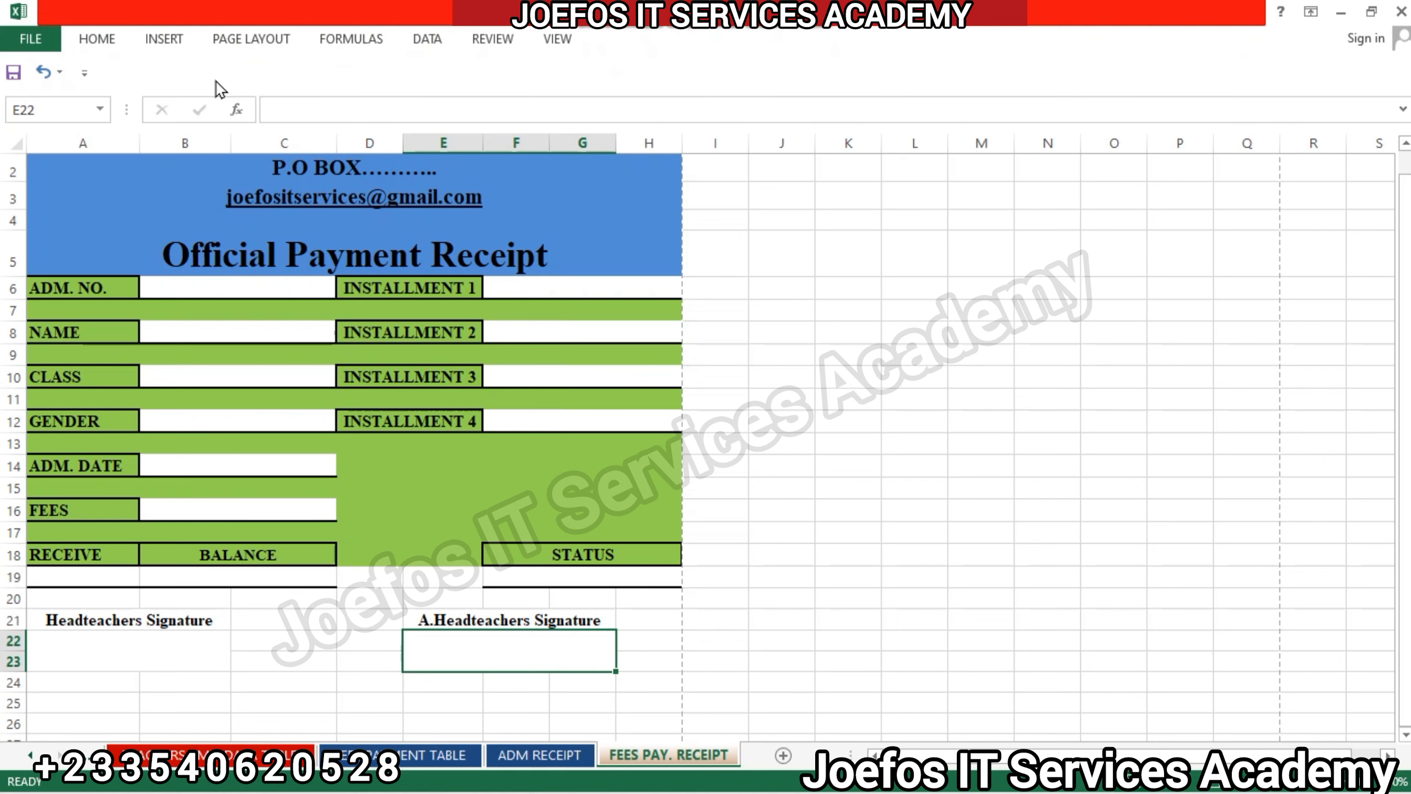
click(97, 39)
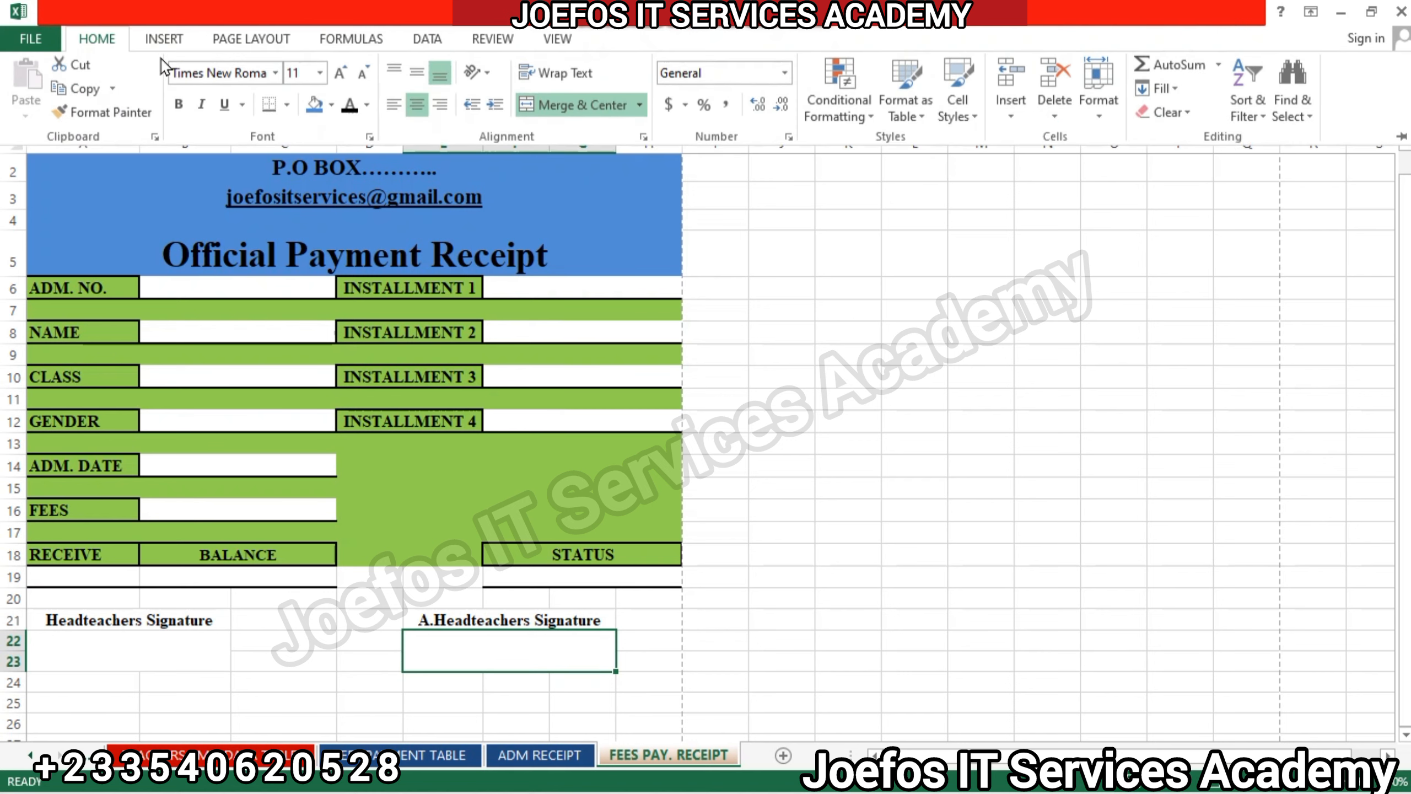
click(180, 107)
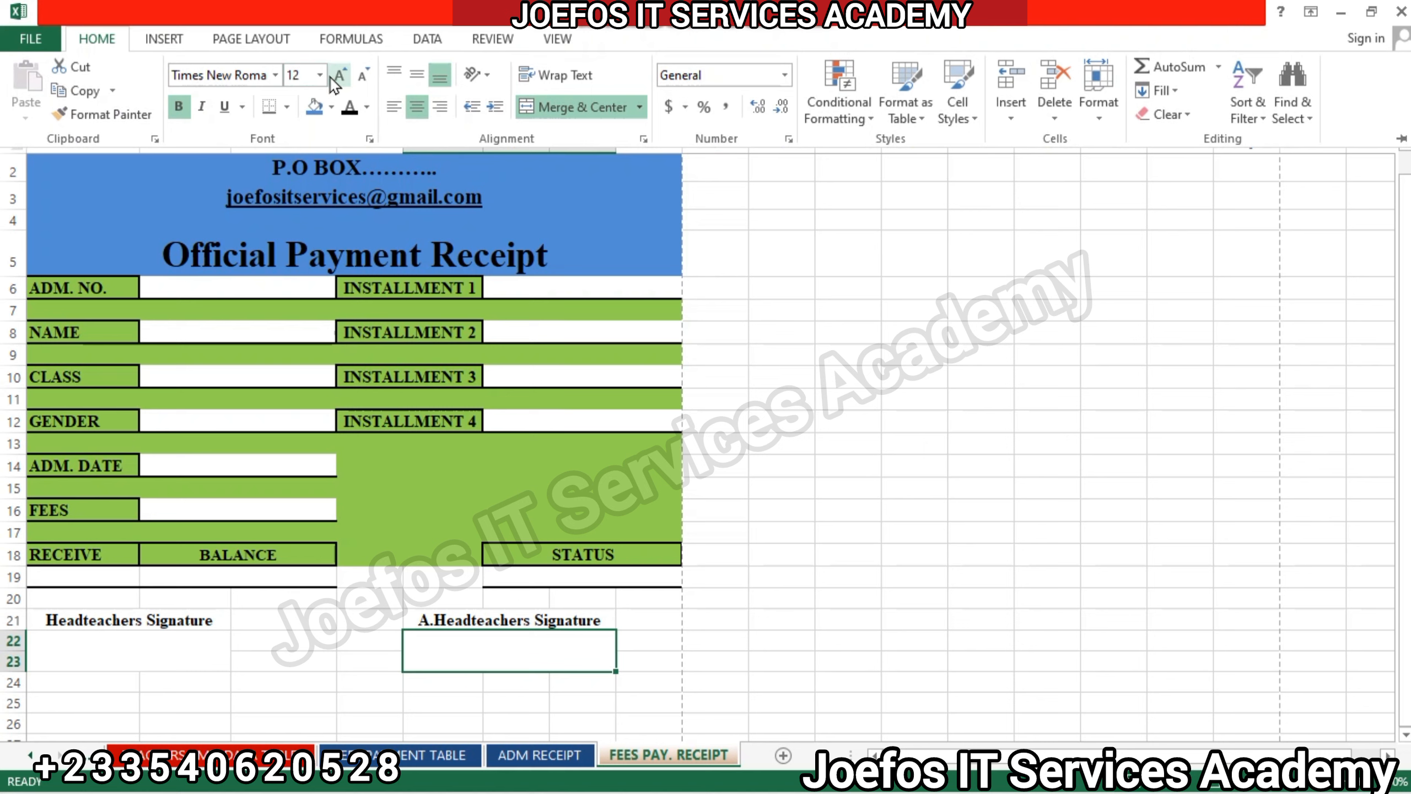
Vertically center the content of the merged signing space E22:G23.
click(417, 74)
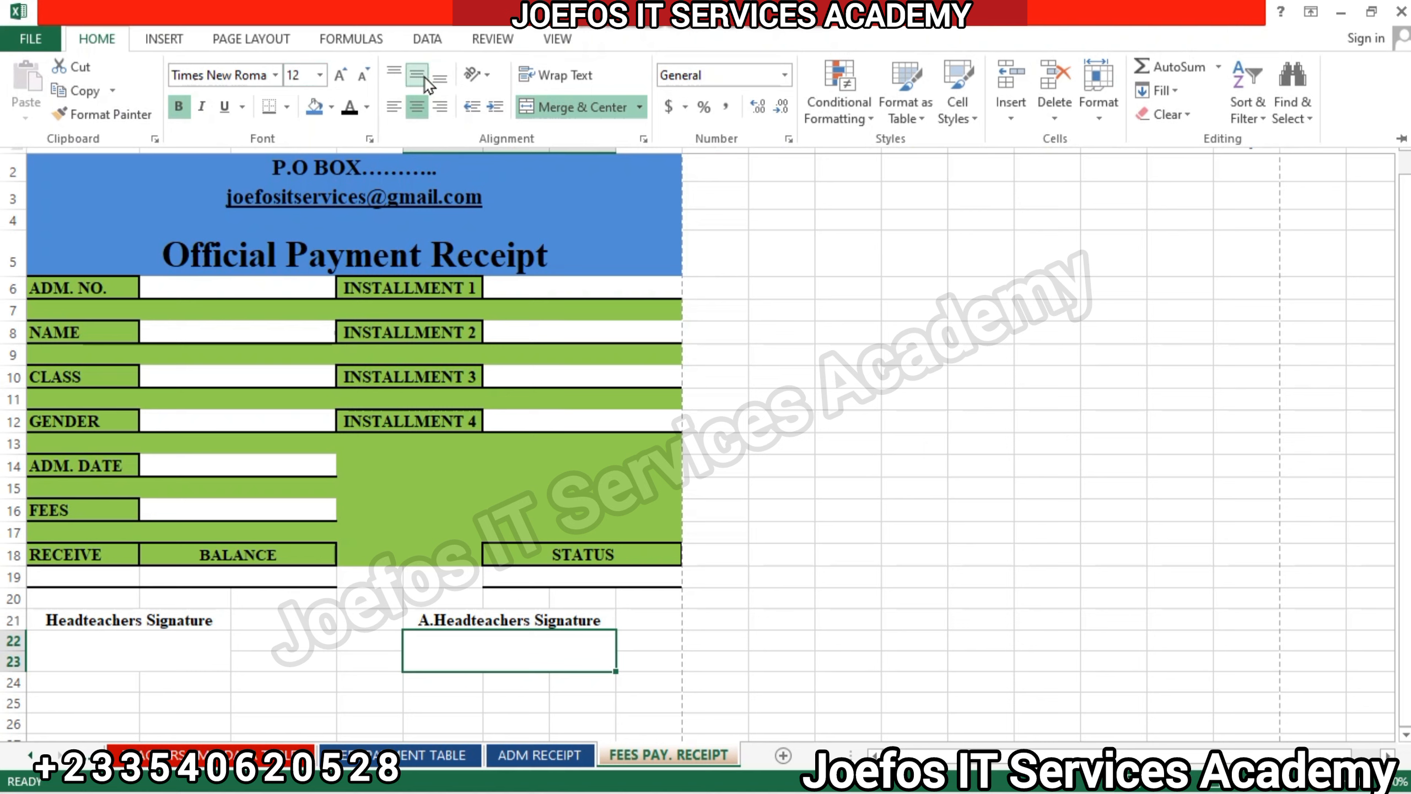
click(366, 611)
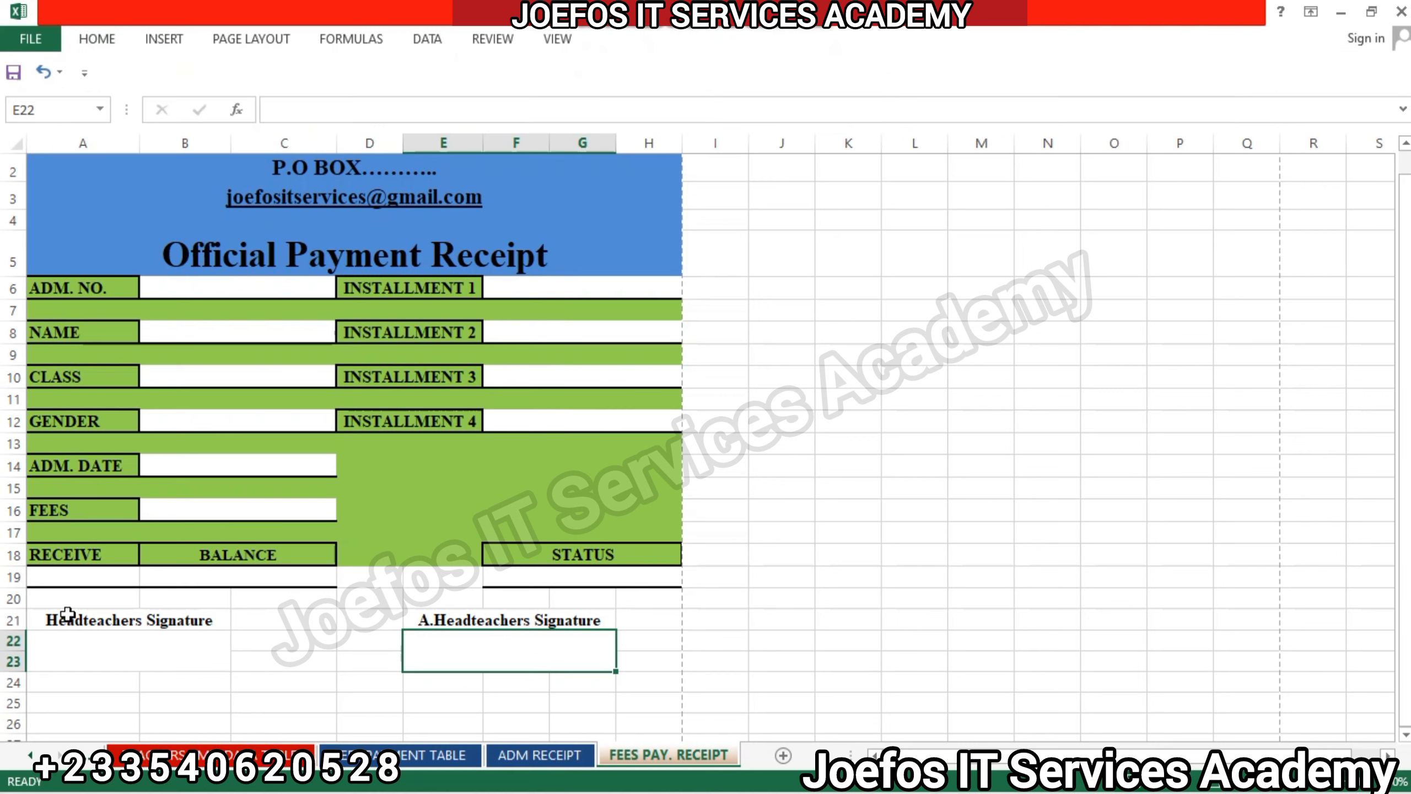
click(46, 613)
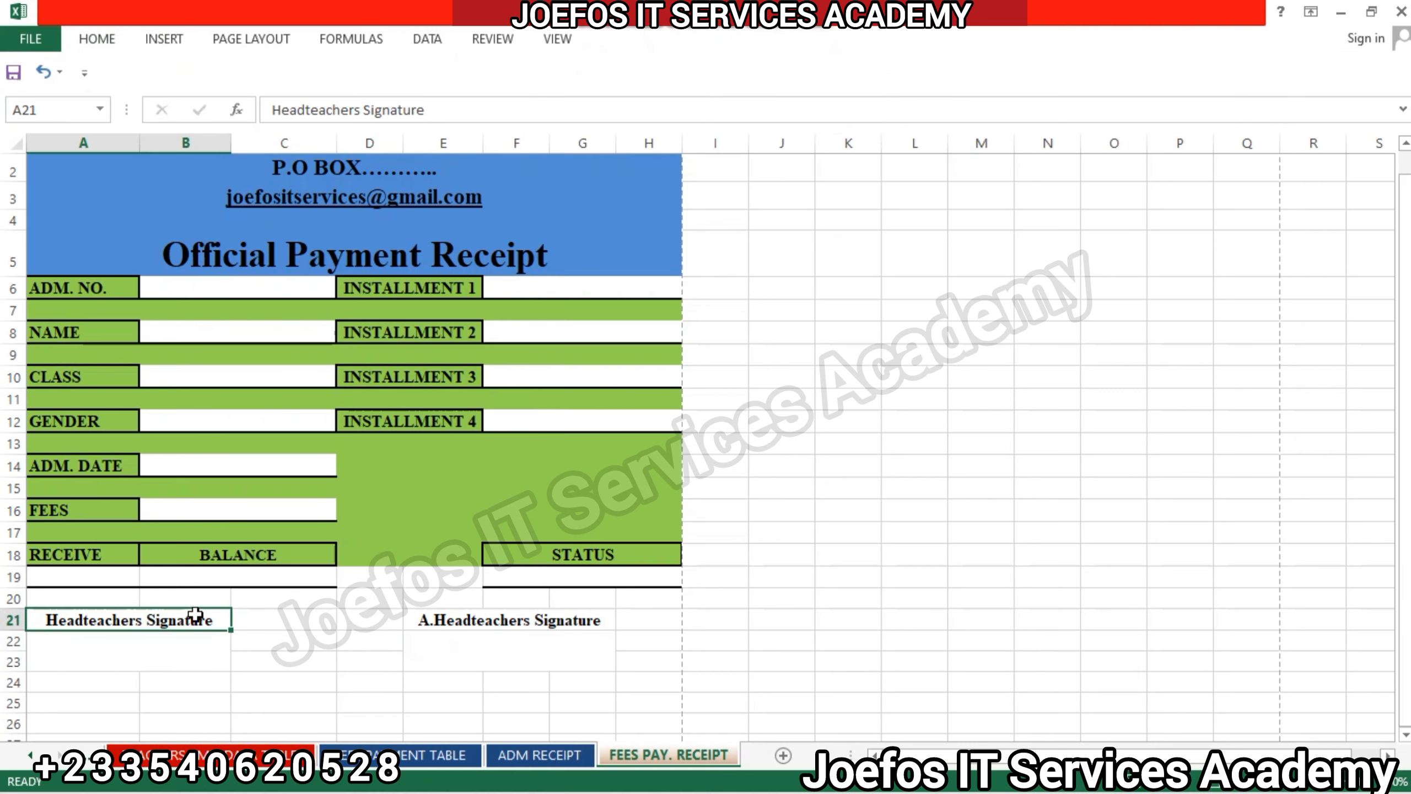
drag(196, 613, 468, 674)
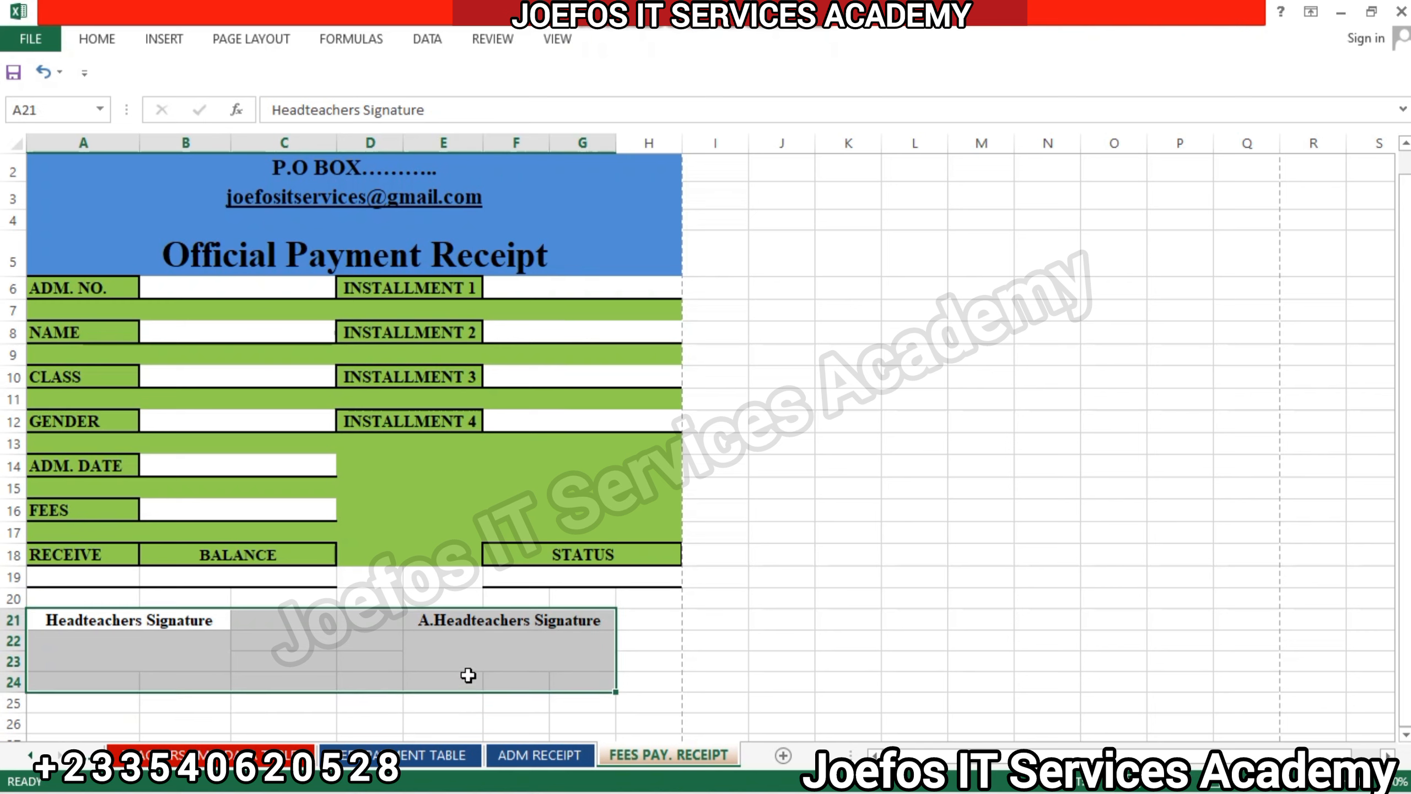
click(96, 39)
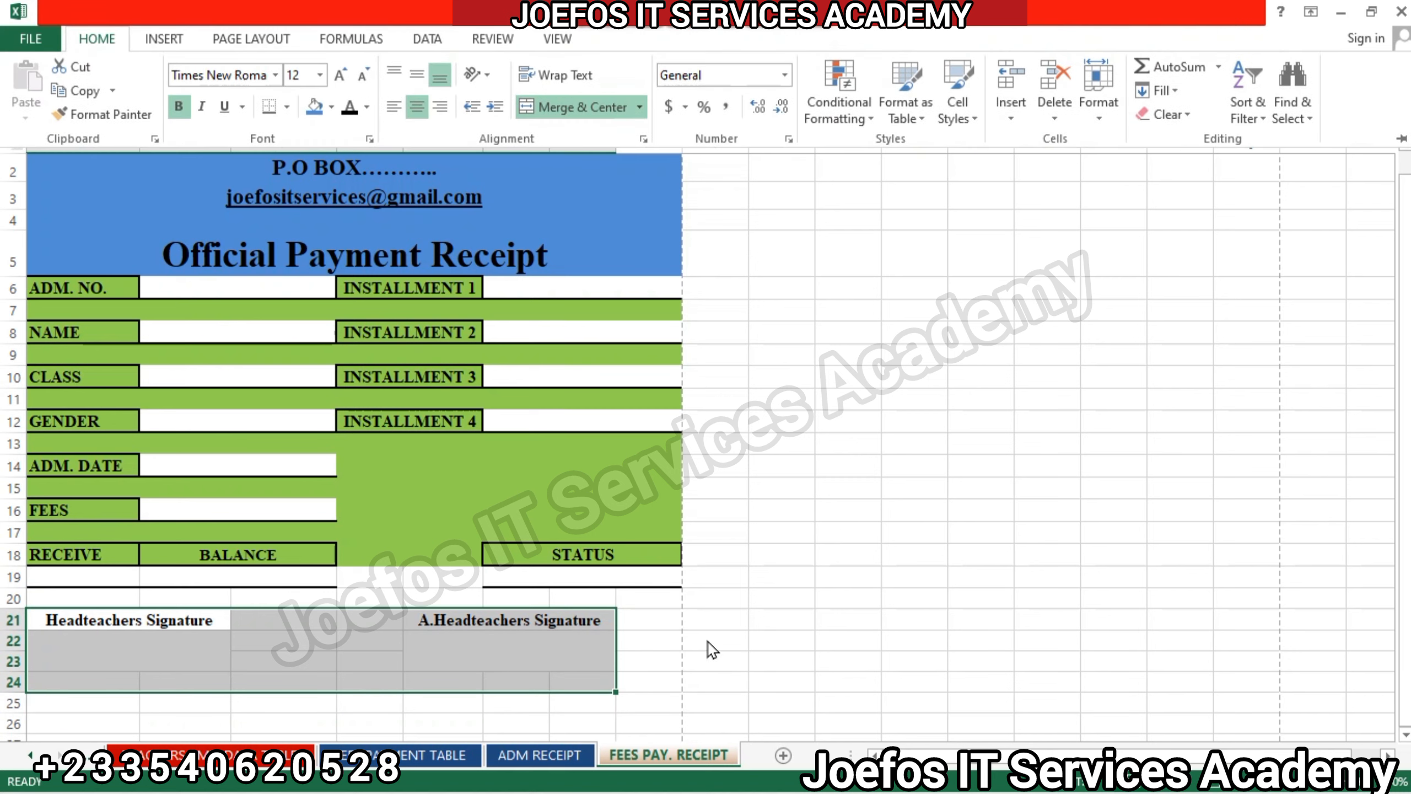
click(729, 650)
click(724, 641)
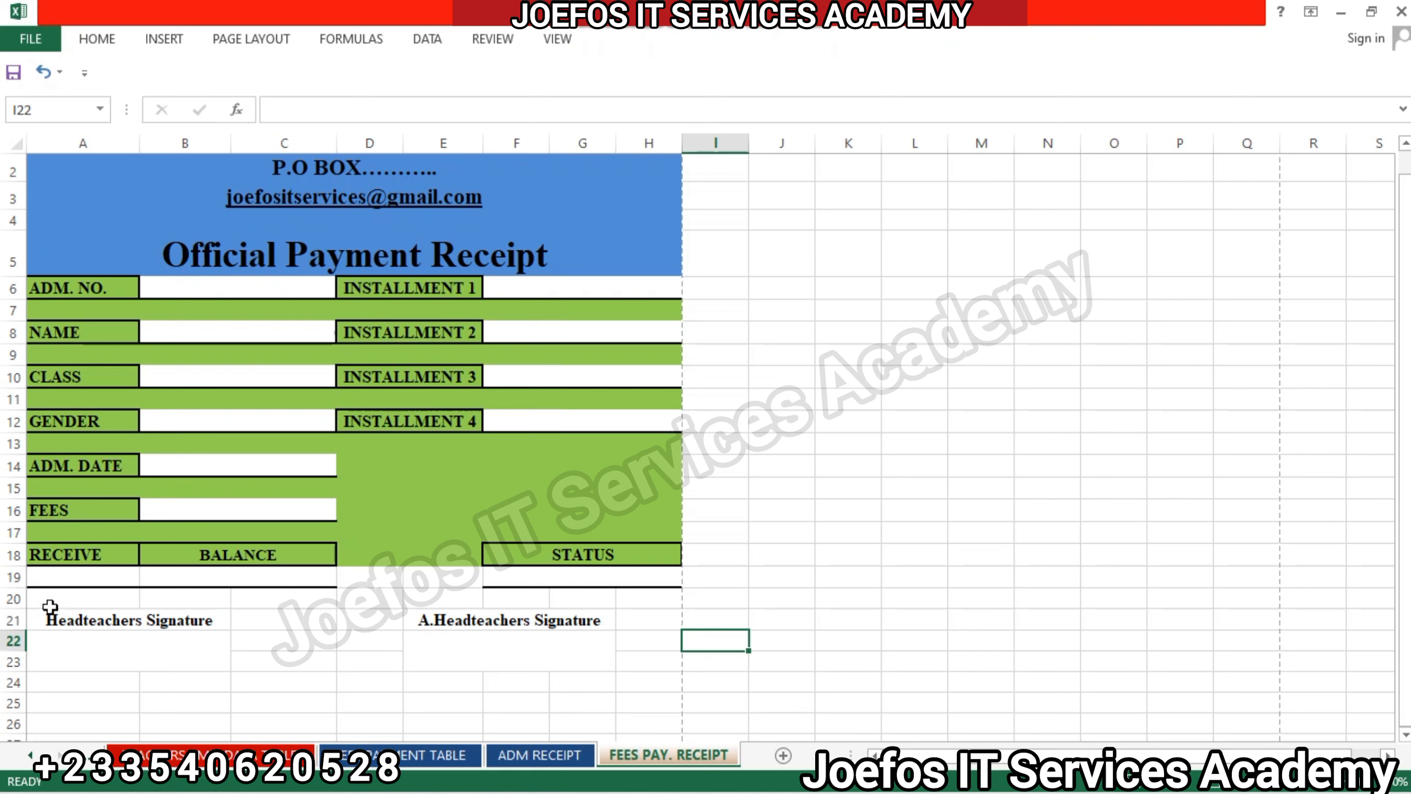
mouse_move(39, 609)
mouse_down()
mouse_move(244, 661)
mouse_move(630, 661)
mouse_up()
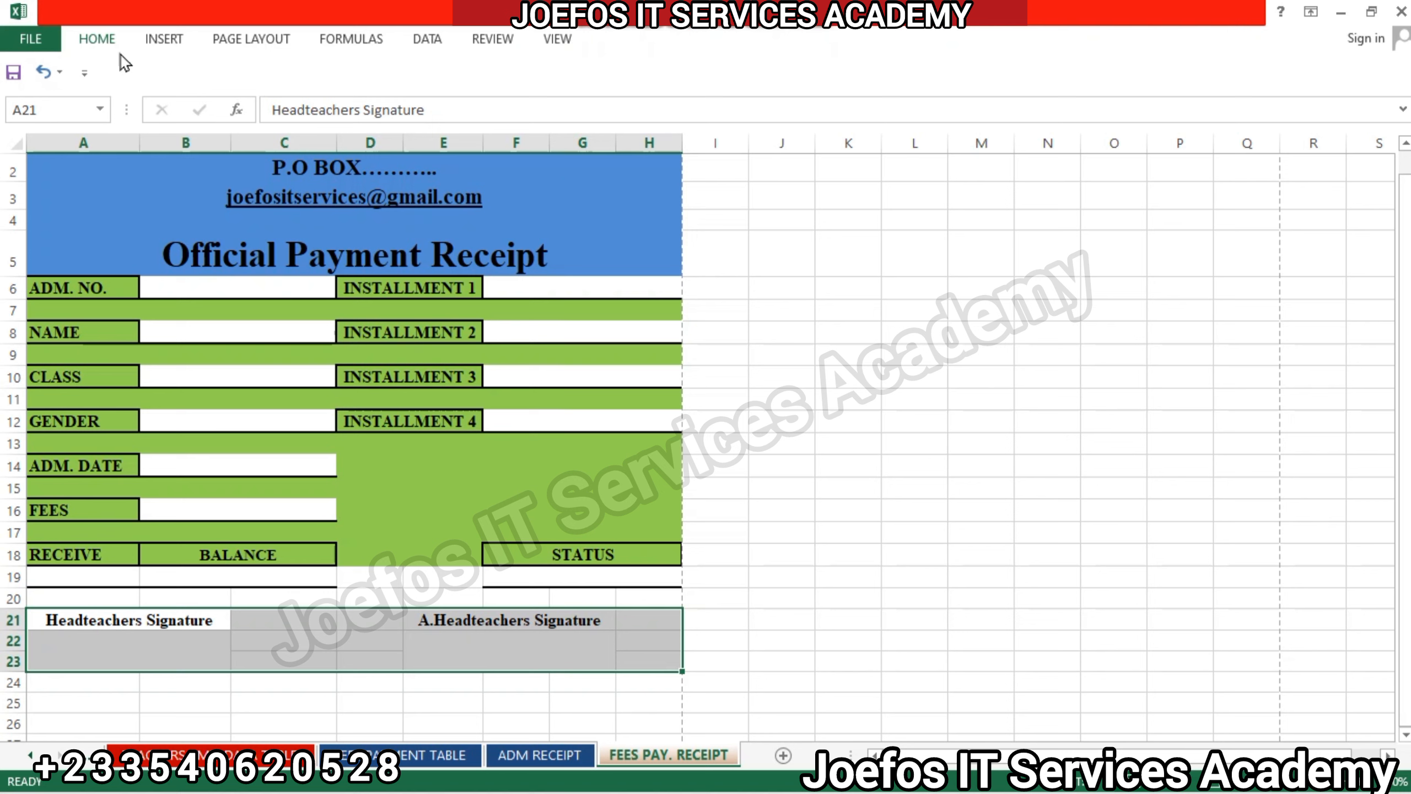
click(330, 699)
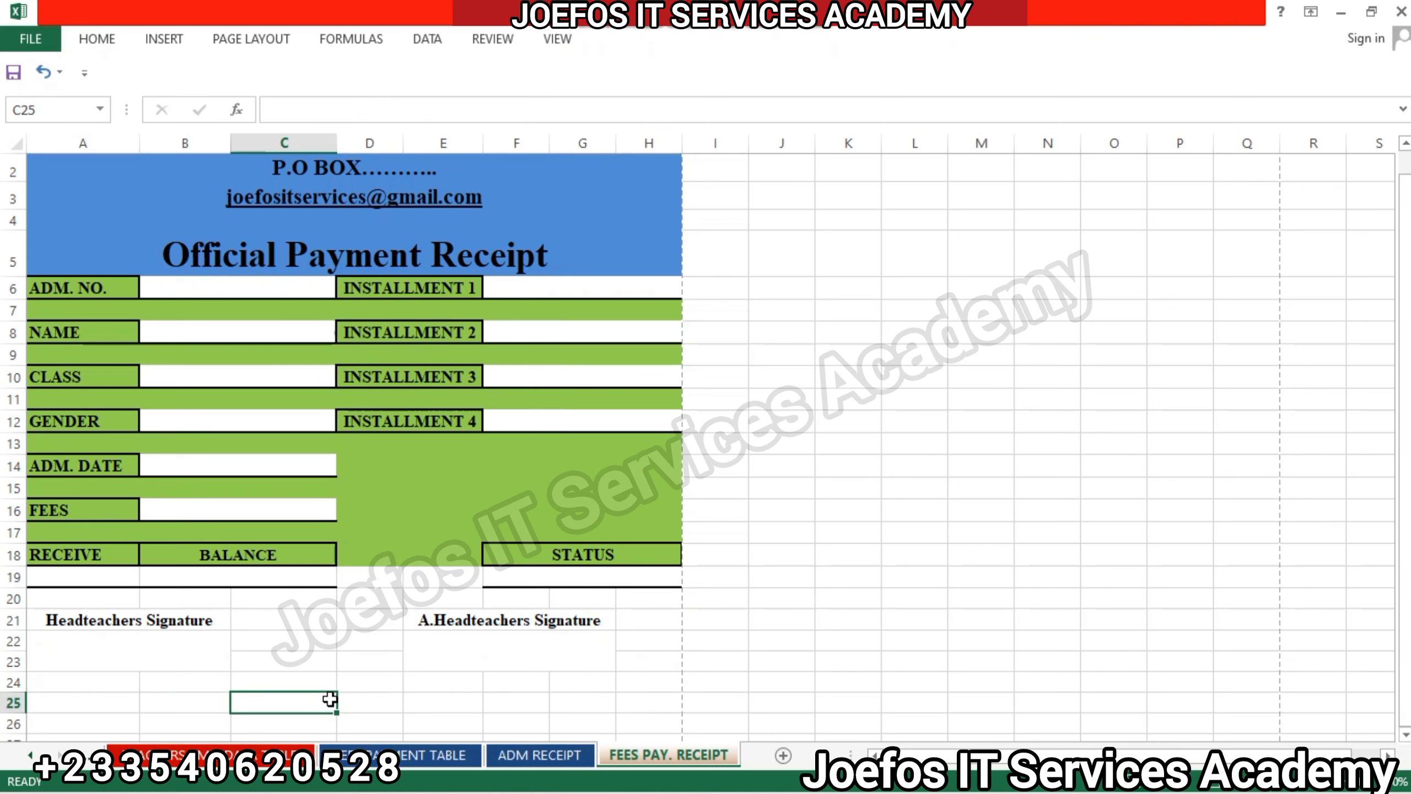
Fill the whole signature section A21:H23 with the same blue as the receipt header.
click(59, 610)
drag(59, 610, 633, 668)
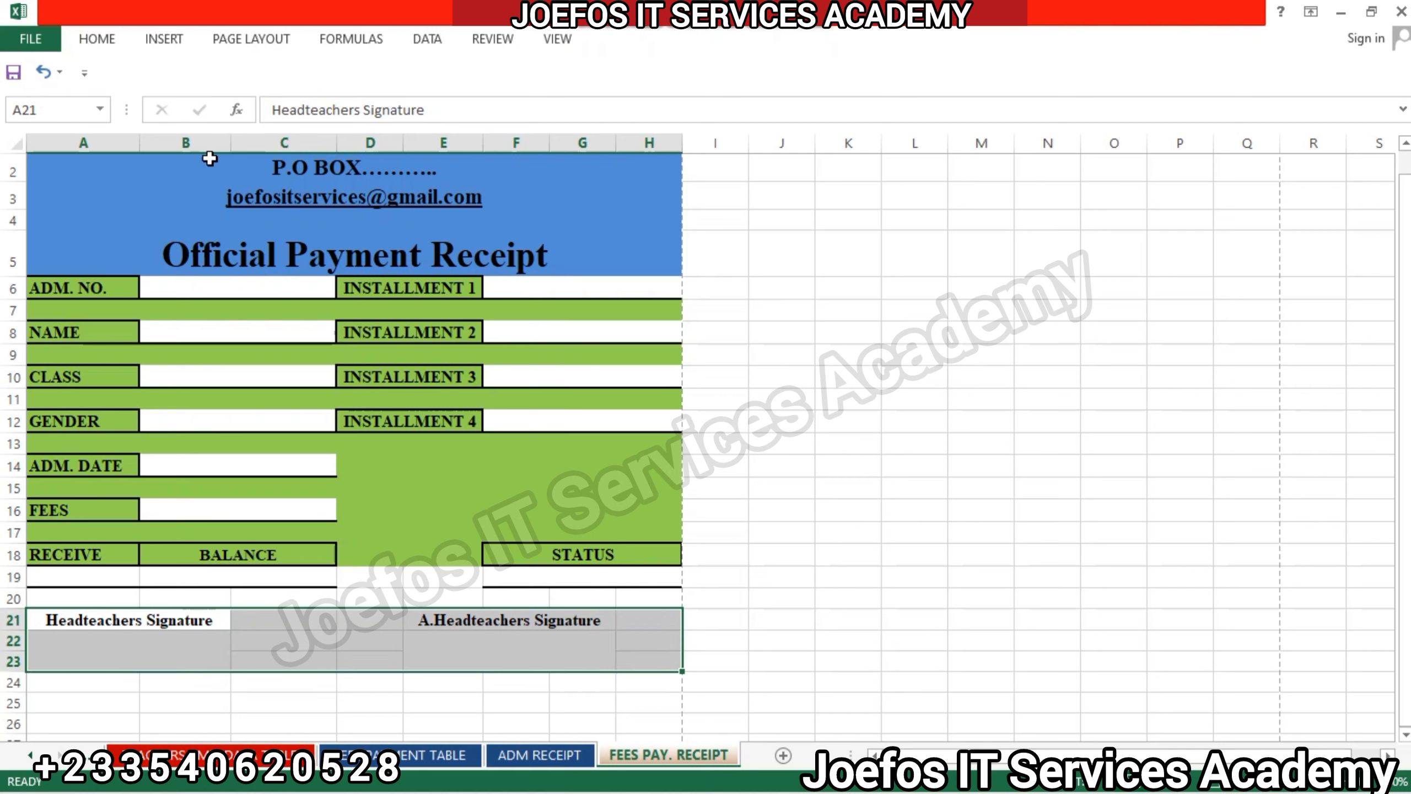
click(111, 39)
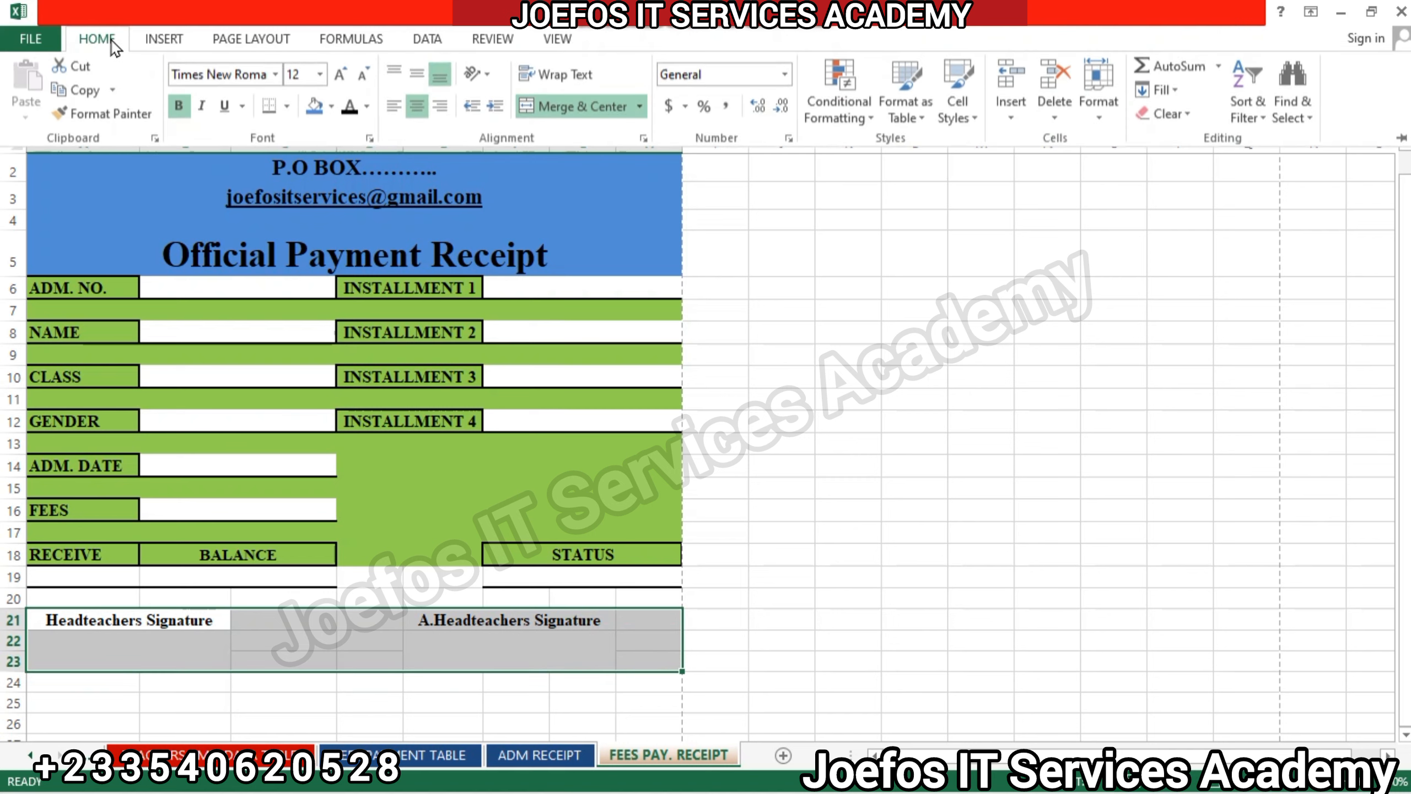
click(314, 109)
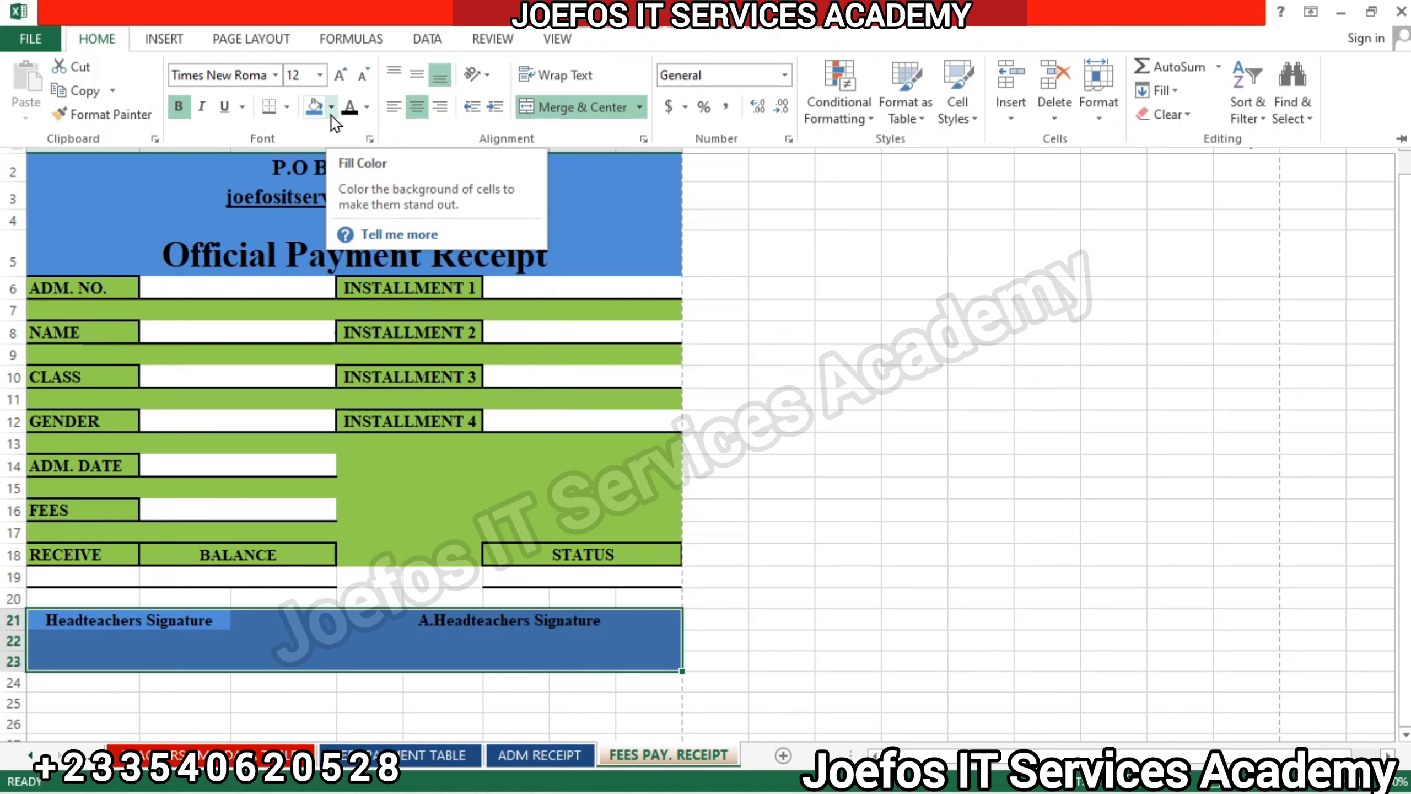
click(347, 626)
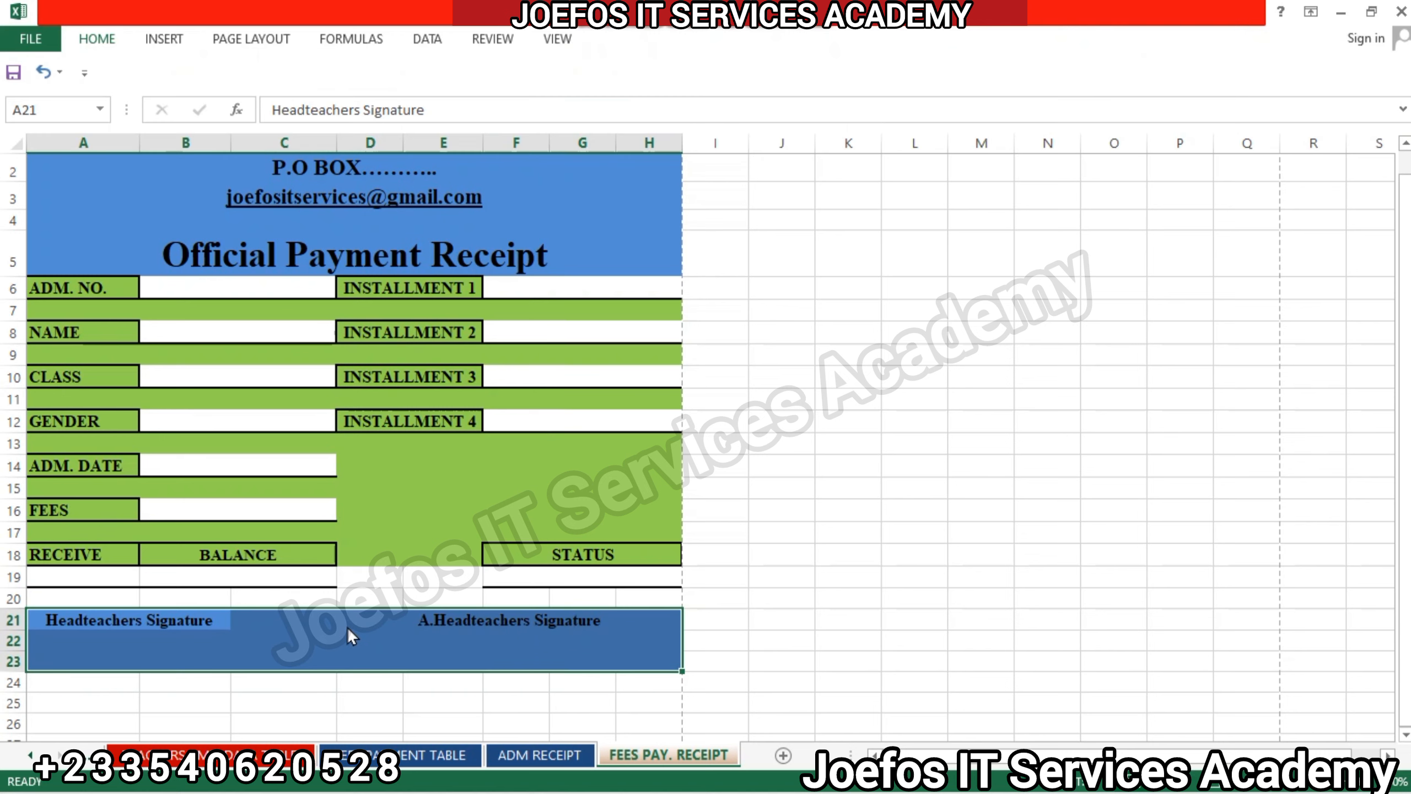
click(367, 702)
Fill the two blank signing spaces A22:B23 and E22:G23 with white.
click(127, 642)
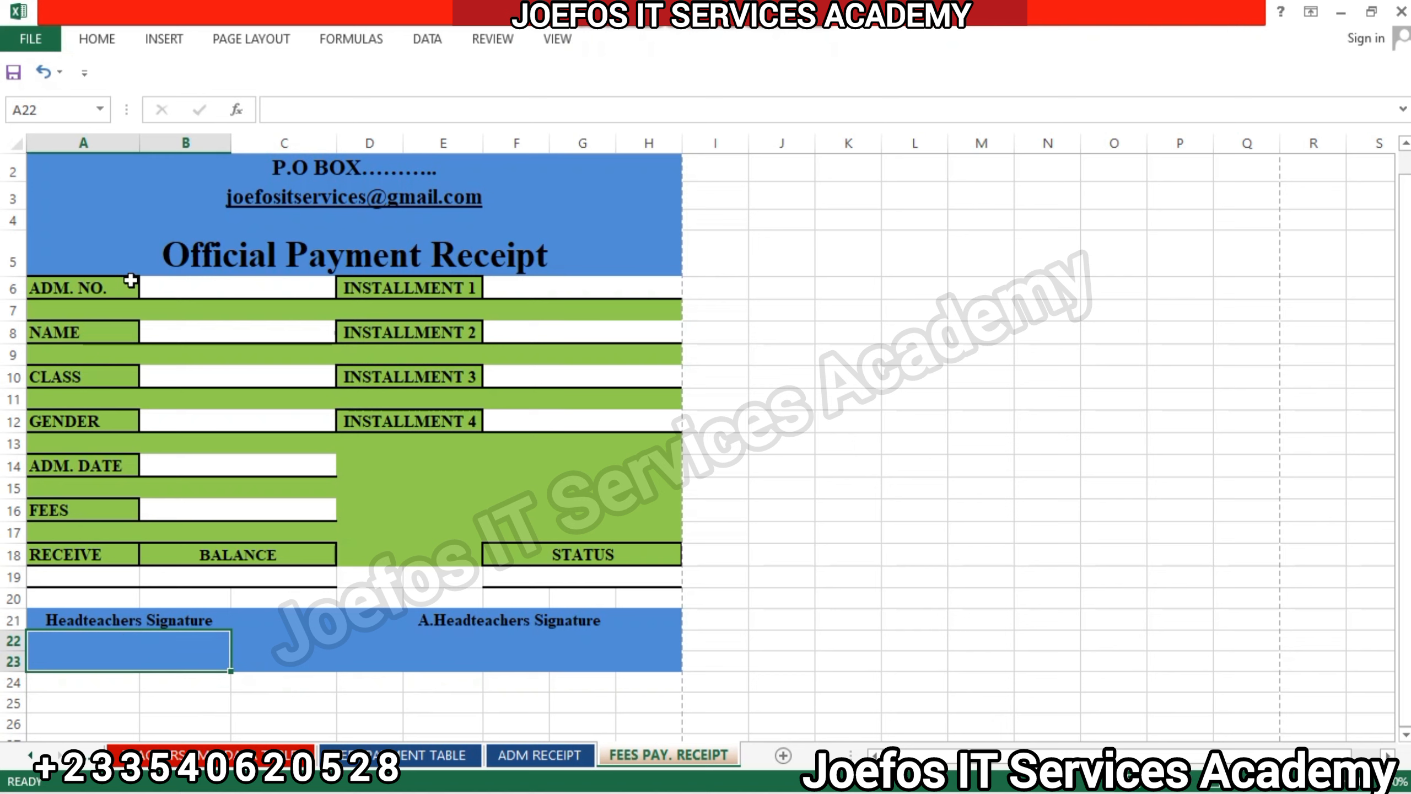
click(96, 39)
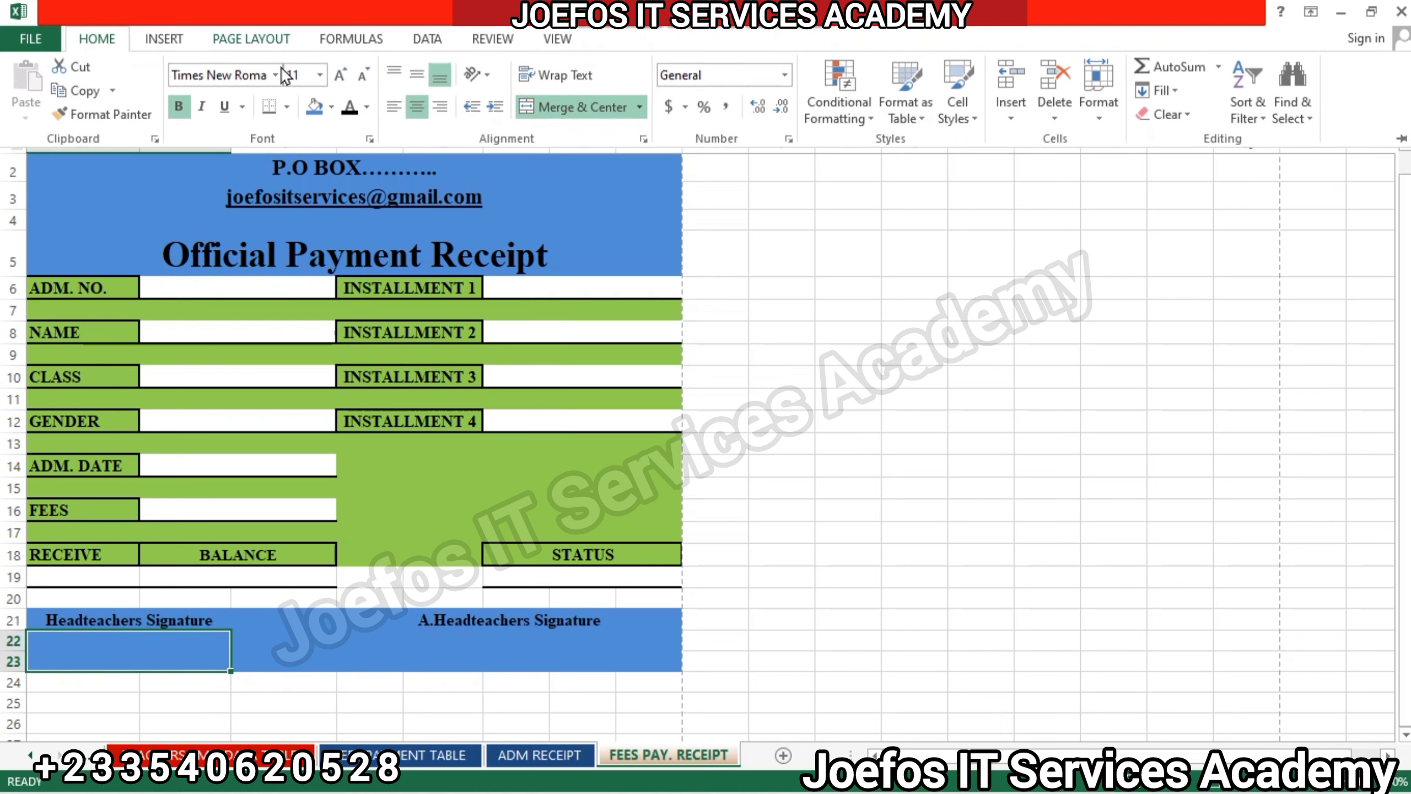
click(332, 107)
click(315, 155)
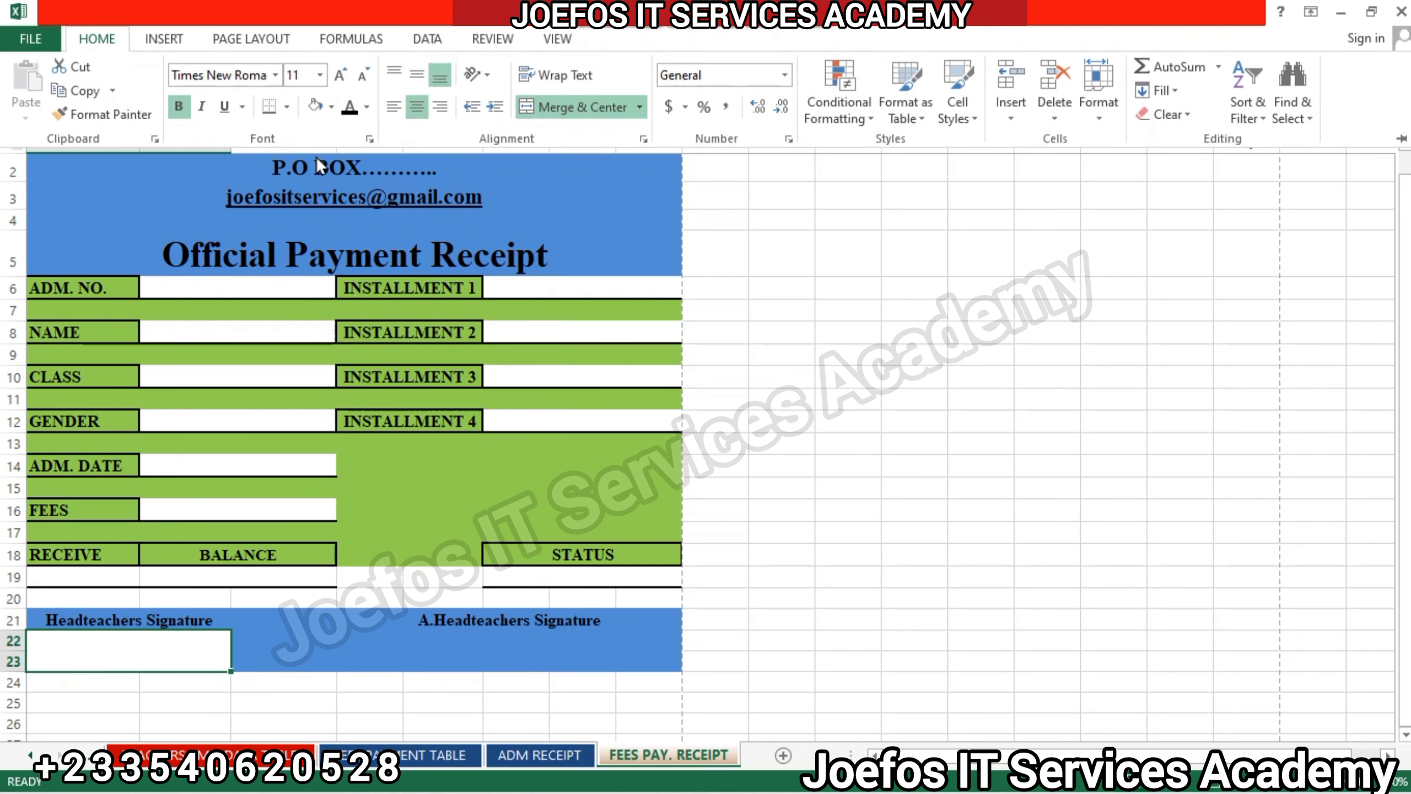
click(437, 617)
click(444, 648)
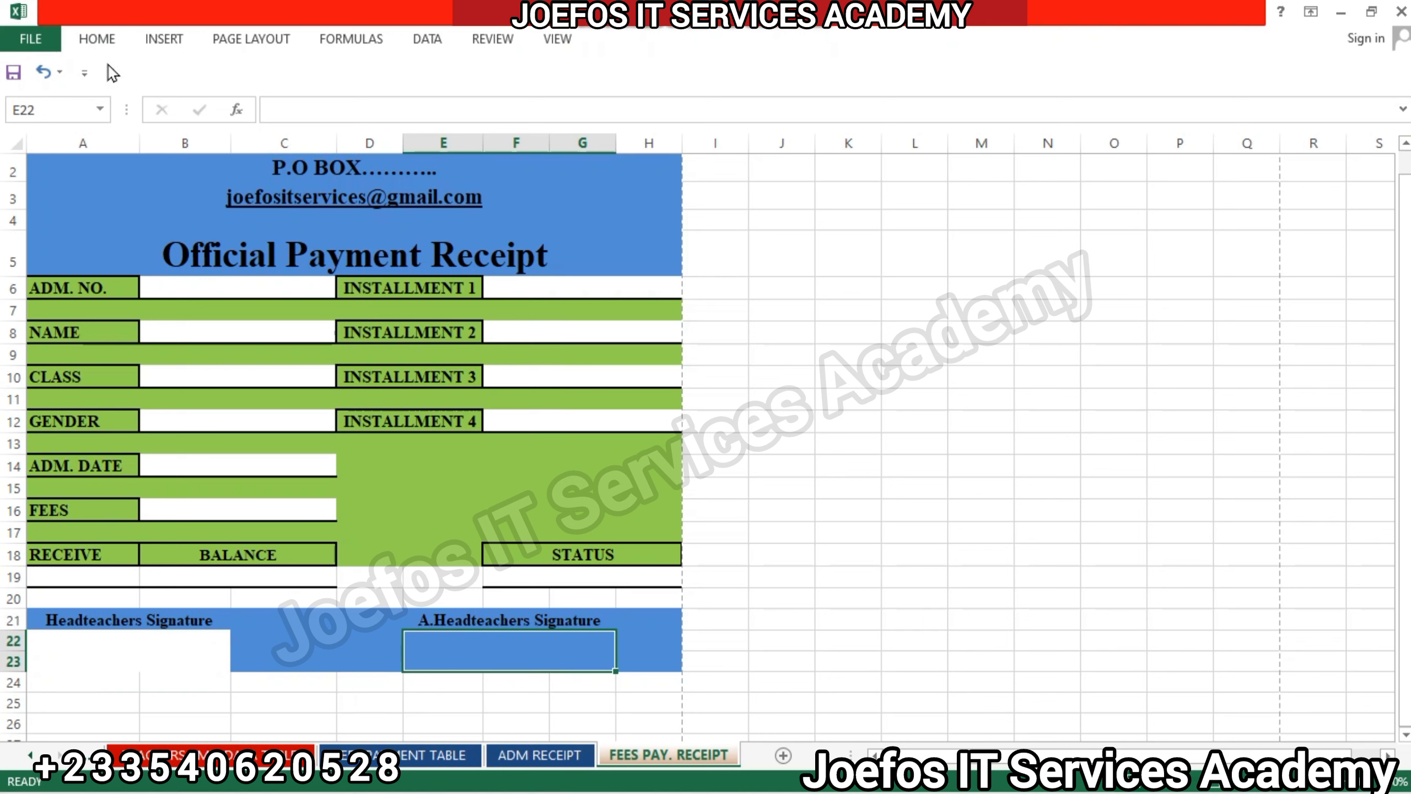
click(105, 44)
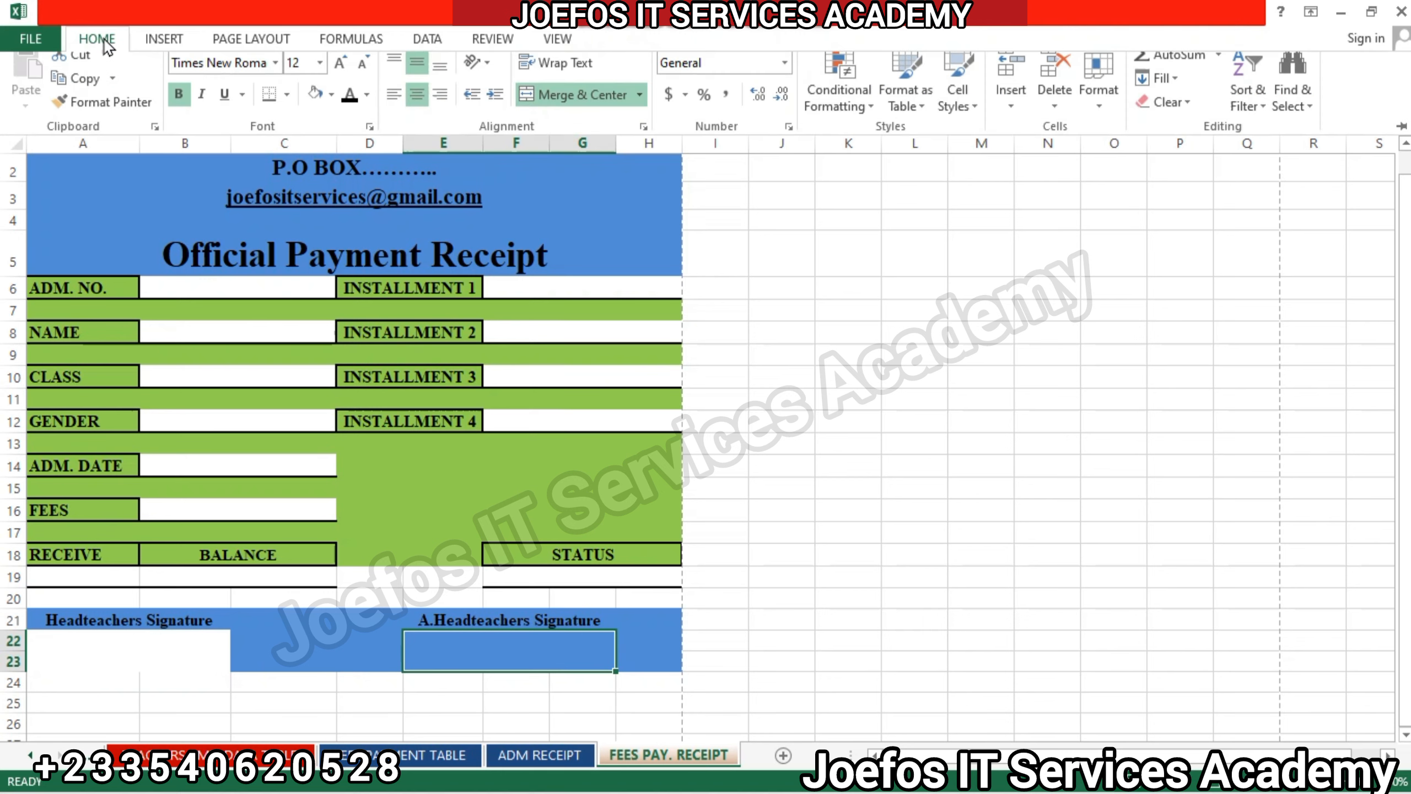
click(314, 107)
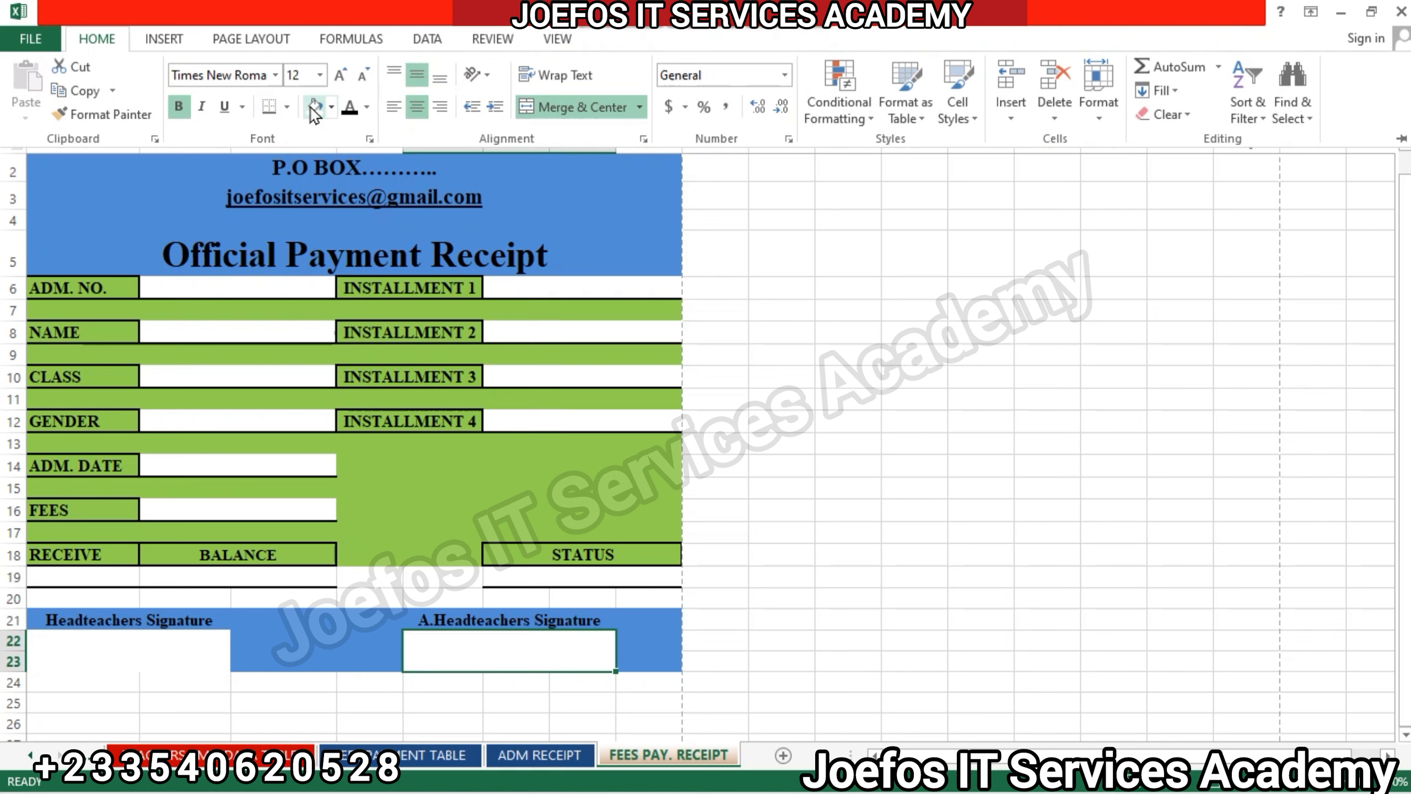
Add a black bottom border to the signing spaces A22:B23 and E22:G23.
click(164, 662)
click(160, 652)
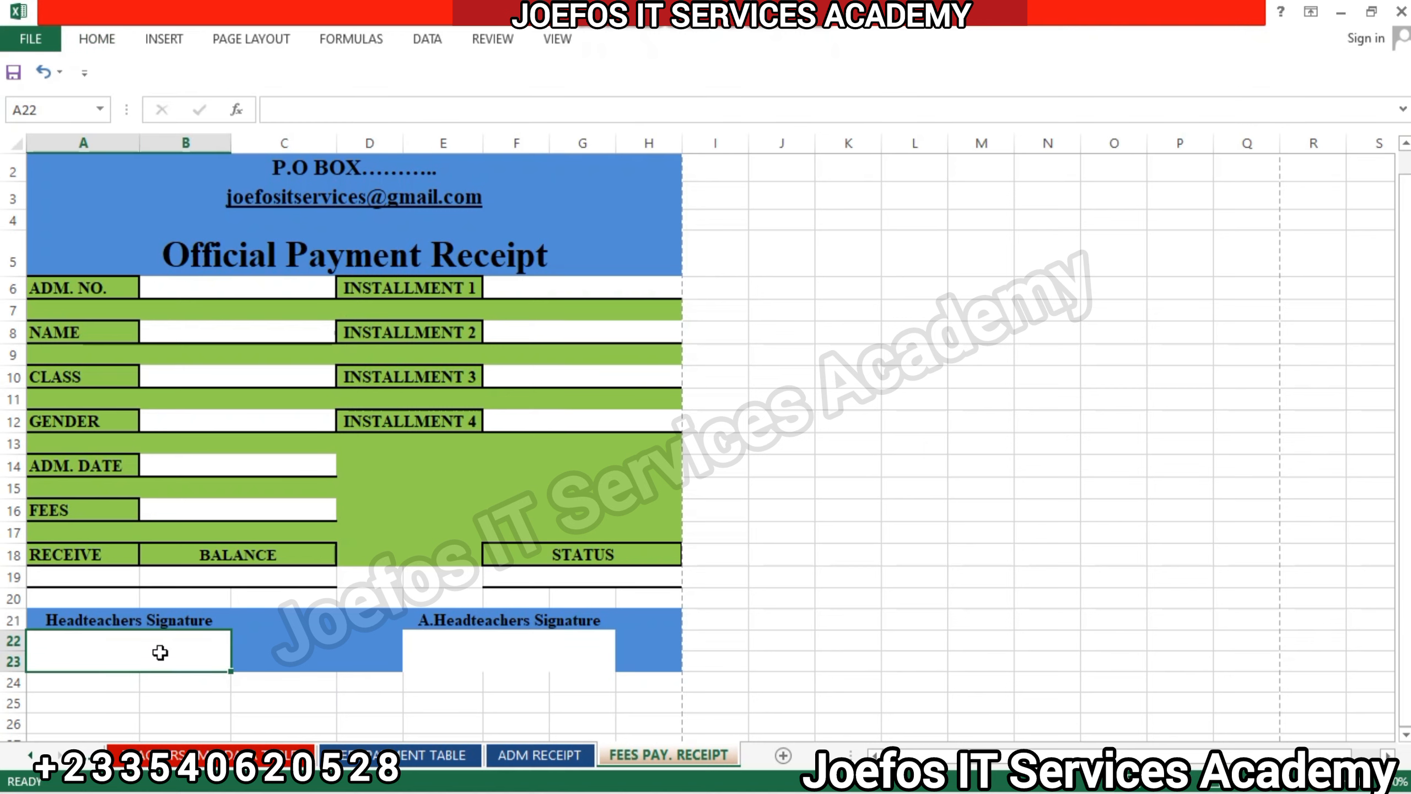
click(97, 39)
click(216, 94)
click(508, 652)
click(96, 40)
click(216, 93)
click(715, 682)
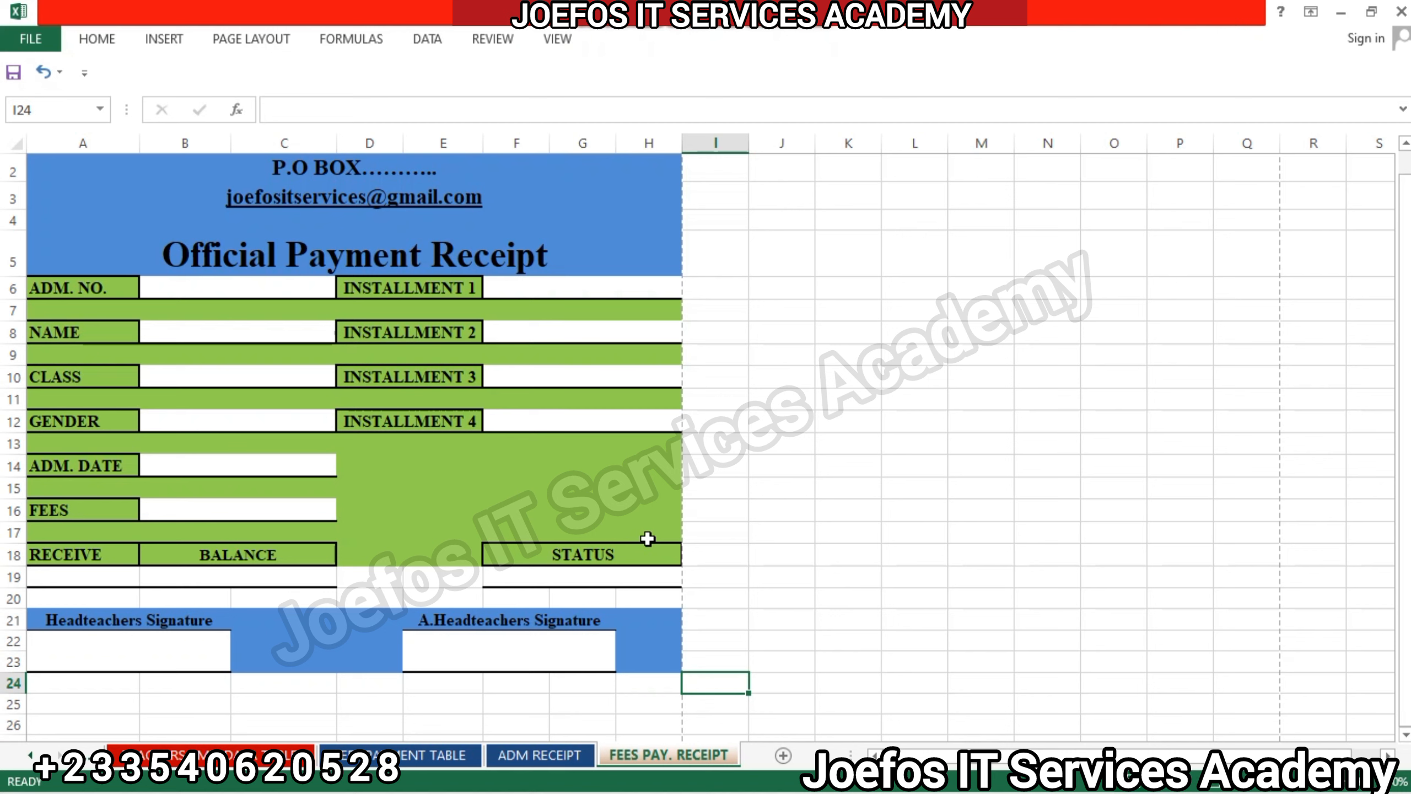
Fill the block I7:P10 beside the receipt with green as the search bar background.
scroll(734, 366, up, 1)
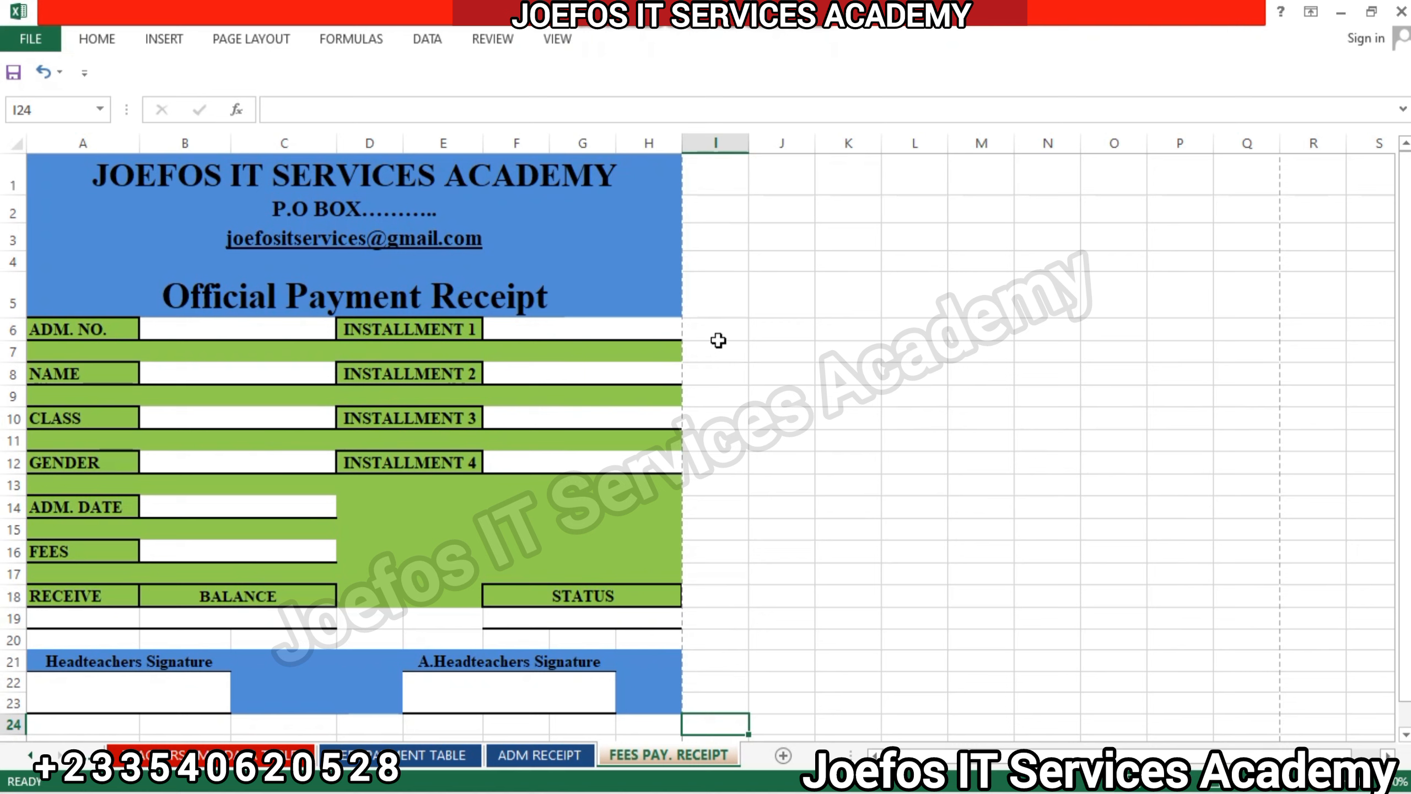
drag(716, 347, 1151, 414)
click(97, 39)
click(277, 98)
click(356, 247)
Merge and center N8:O9 inside the green block, fill it light blue and set its font to bold Times New Roman.
drag(1048, 374, 1138, 395)
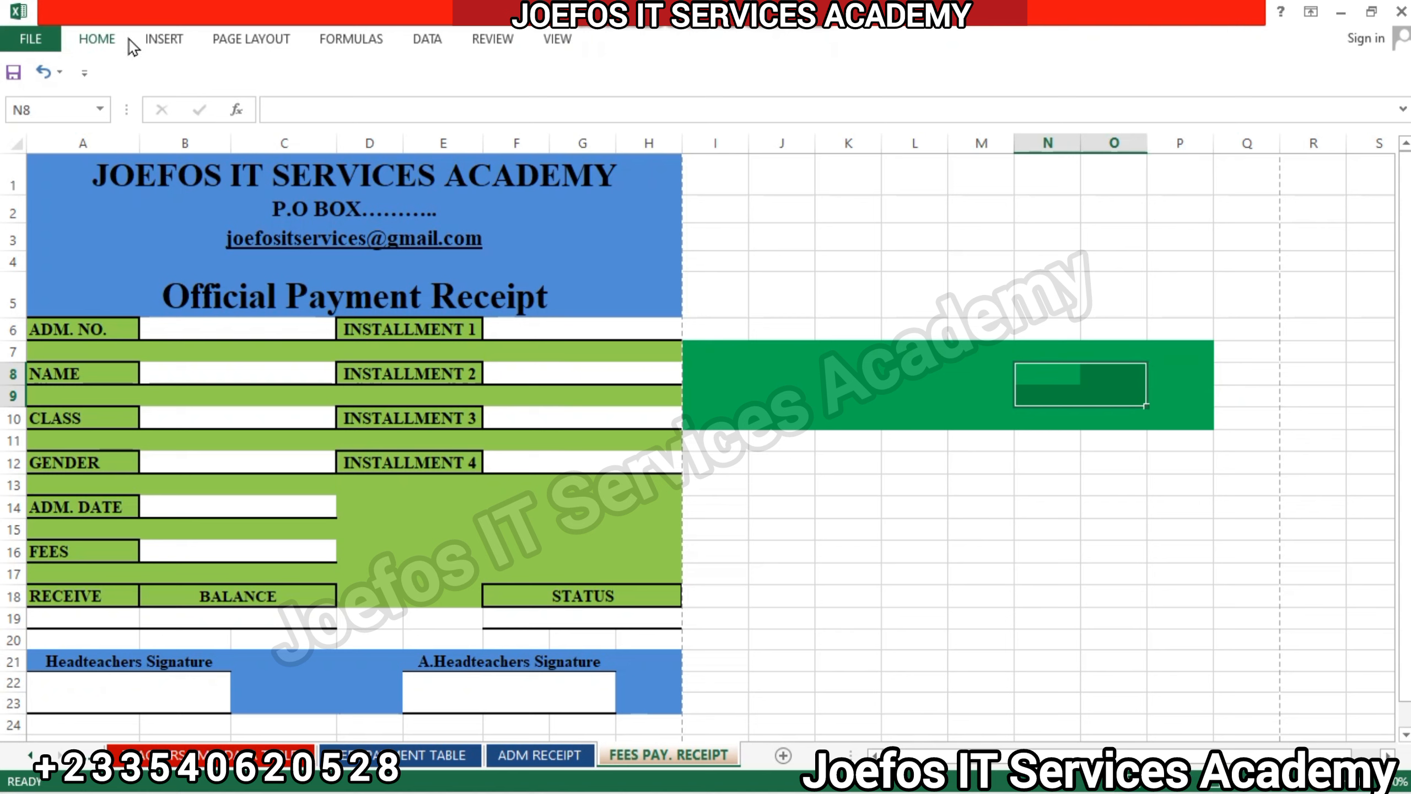
click(98, 41)
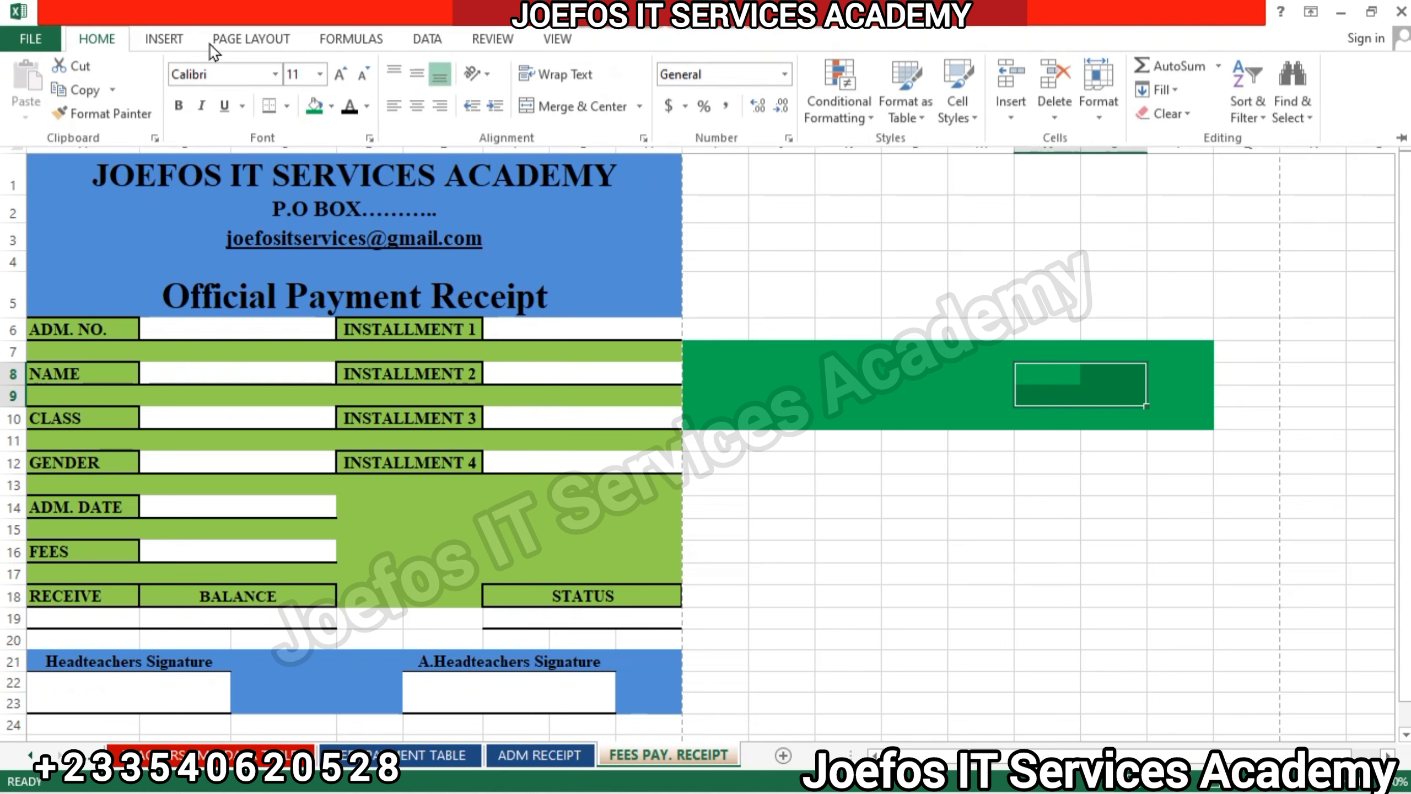
click(332, 107)
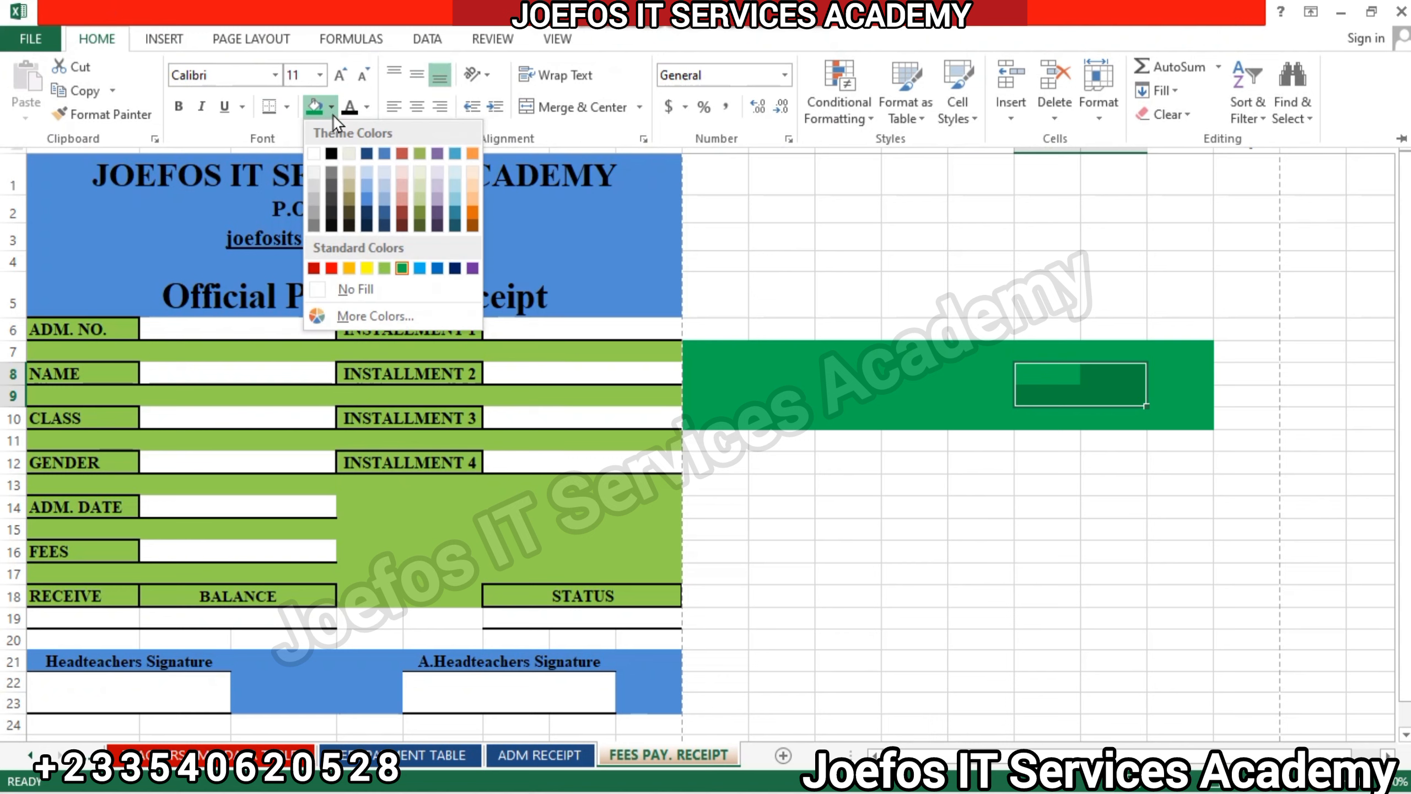
click(419, 172)
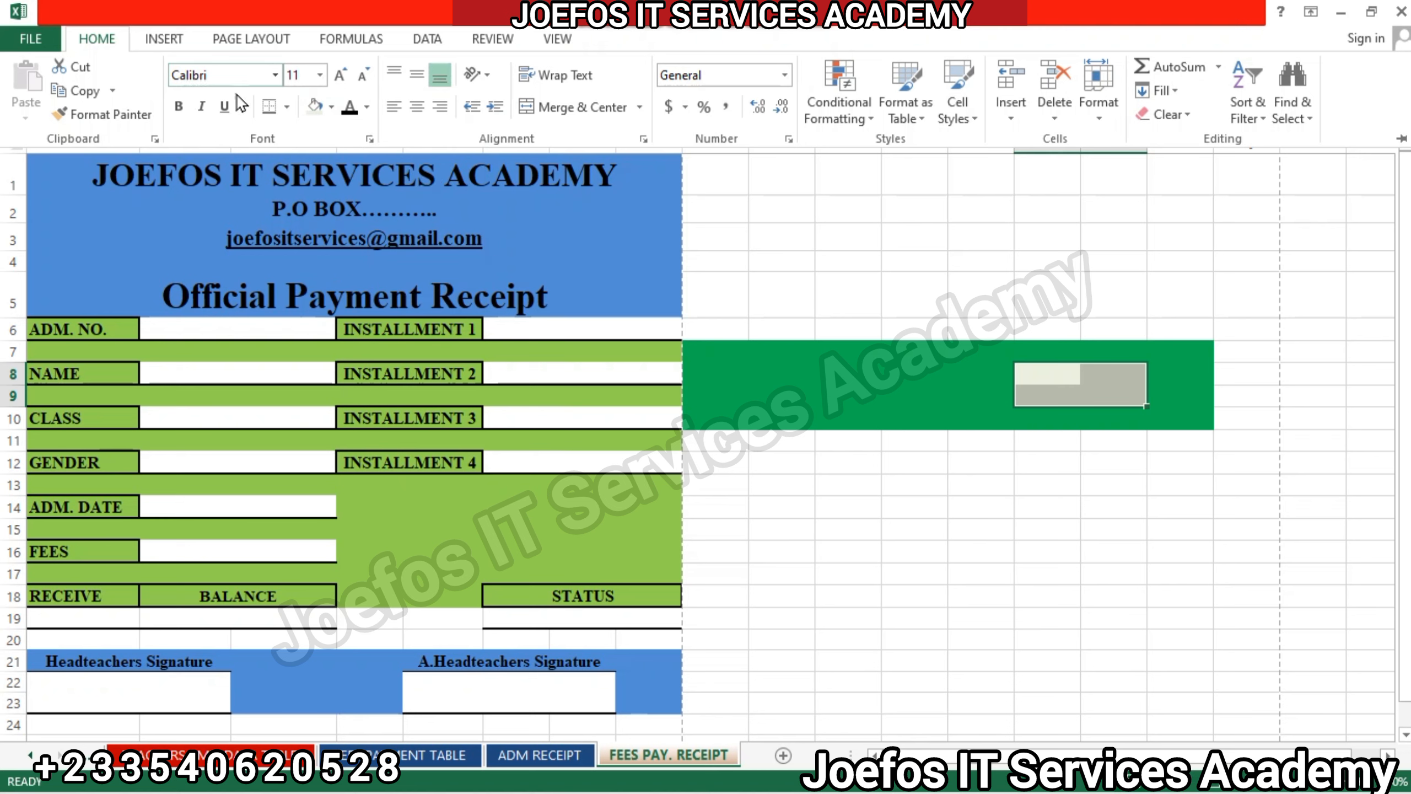
click(330, 106)
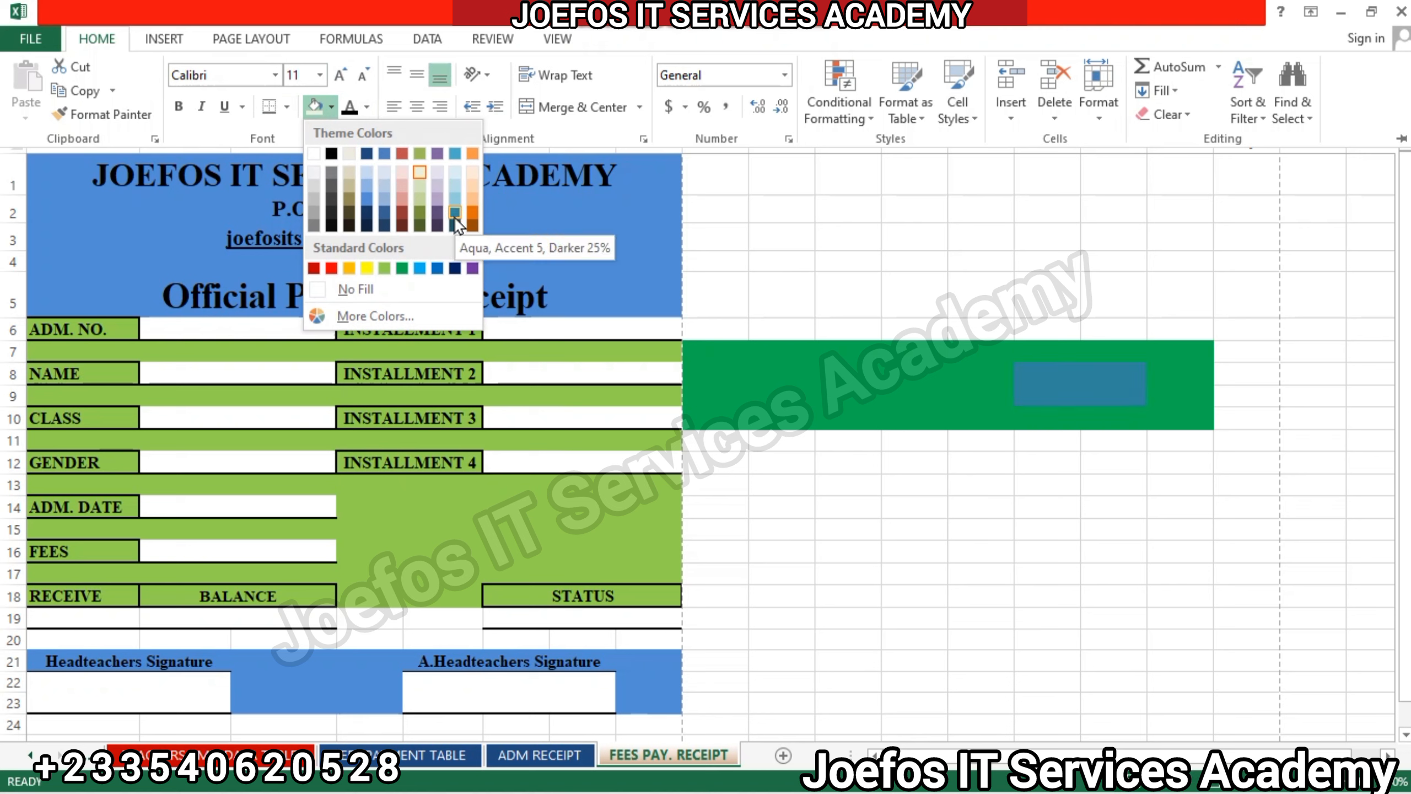
click(420, 268)
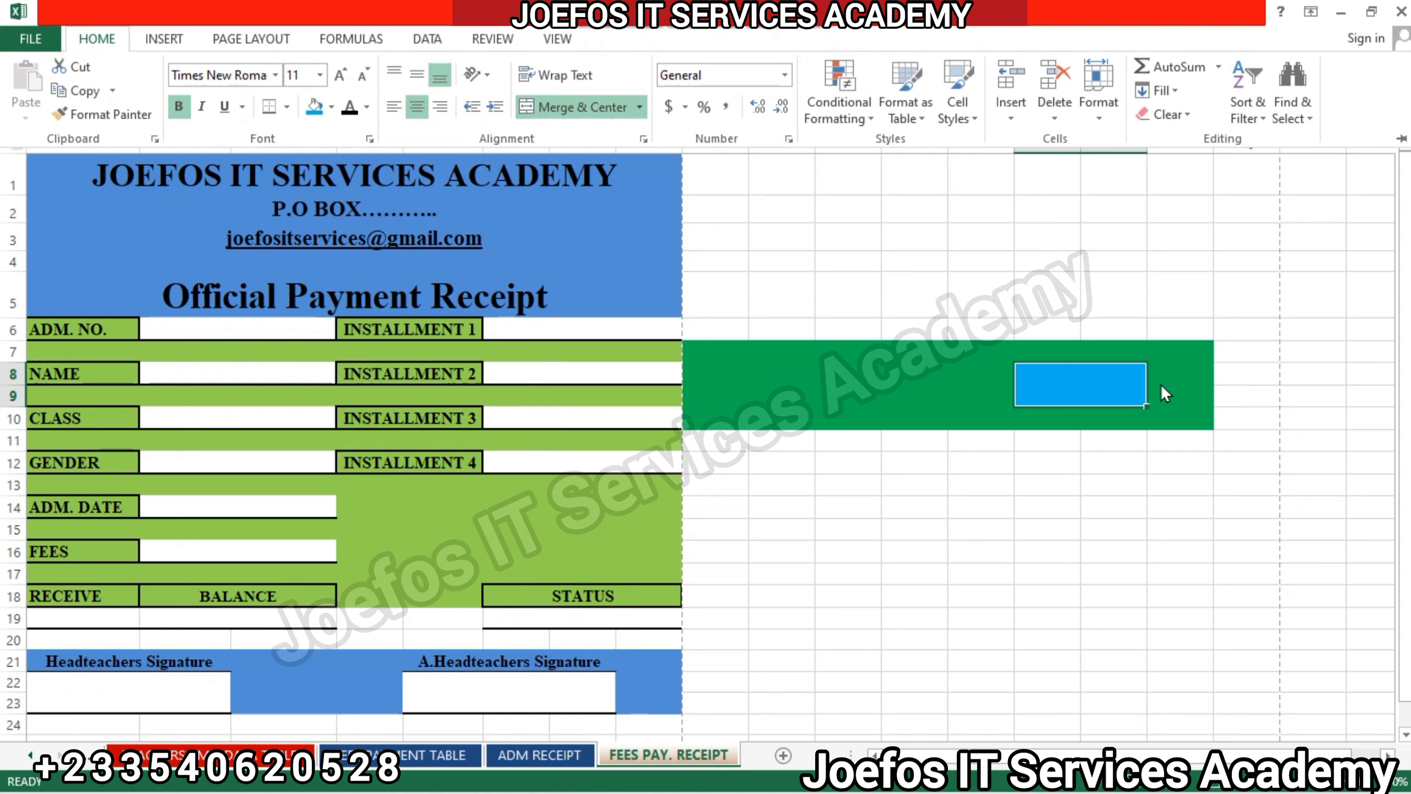
Enter the label "Search" in the light blue merged cell N8.
double_click(1097, 385)
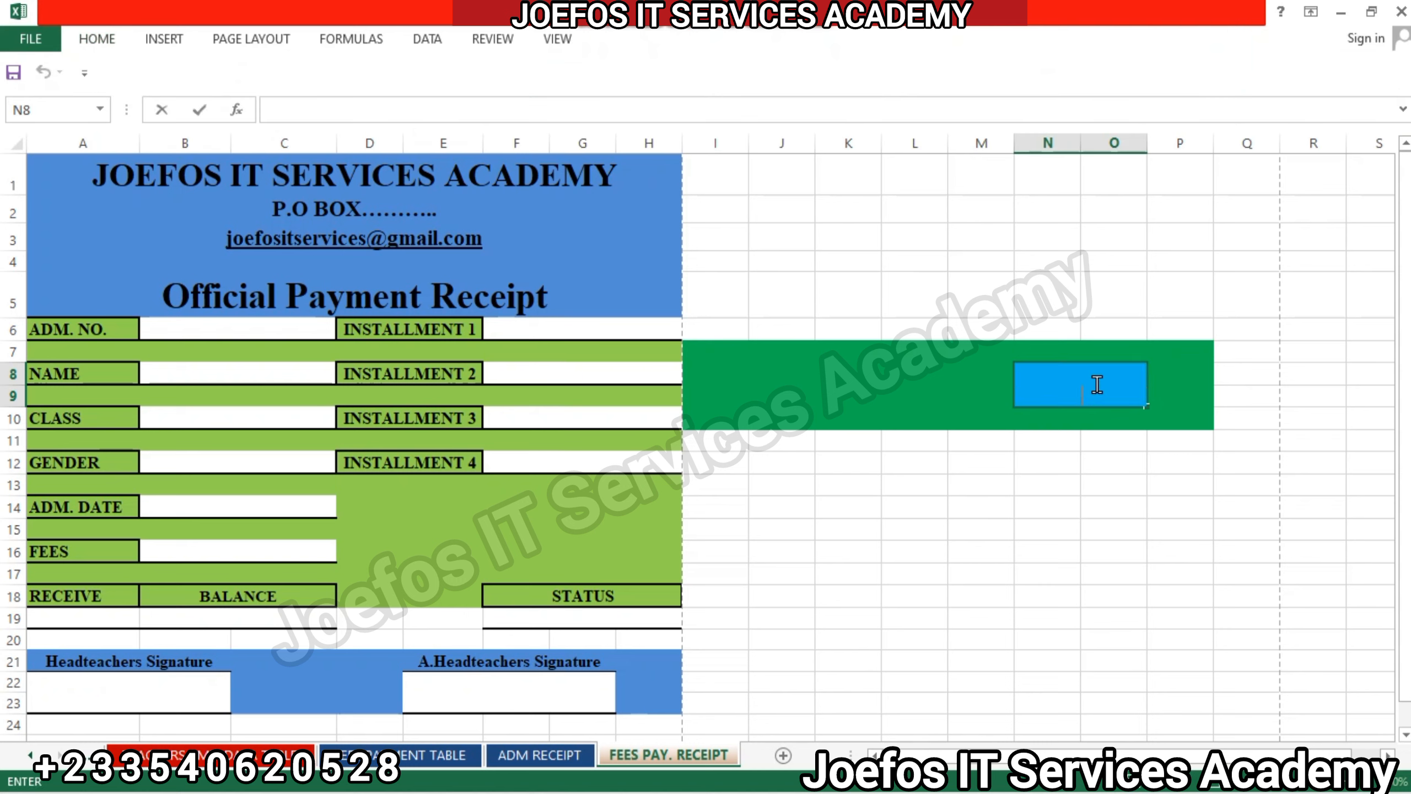
text(Search)
click(997, 384)
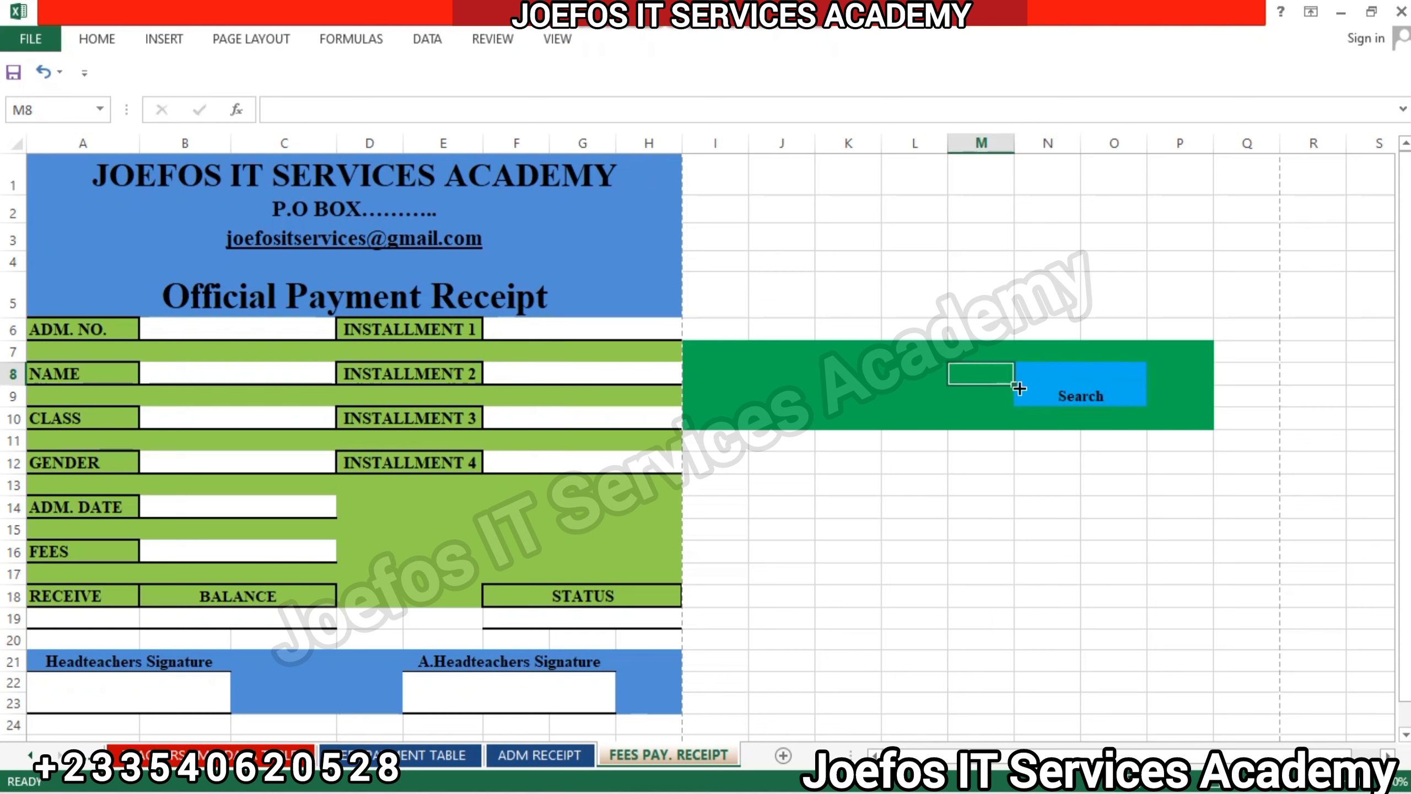
Vertically center the "Search" label in N8 and increase its font size by four increments.
click(1055, 395)
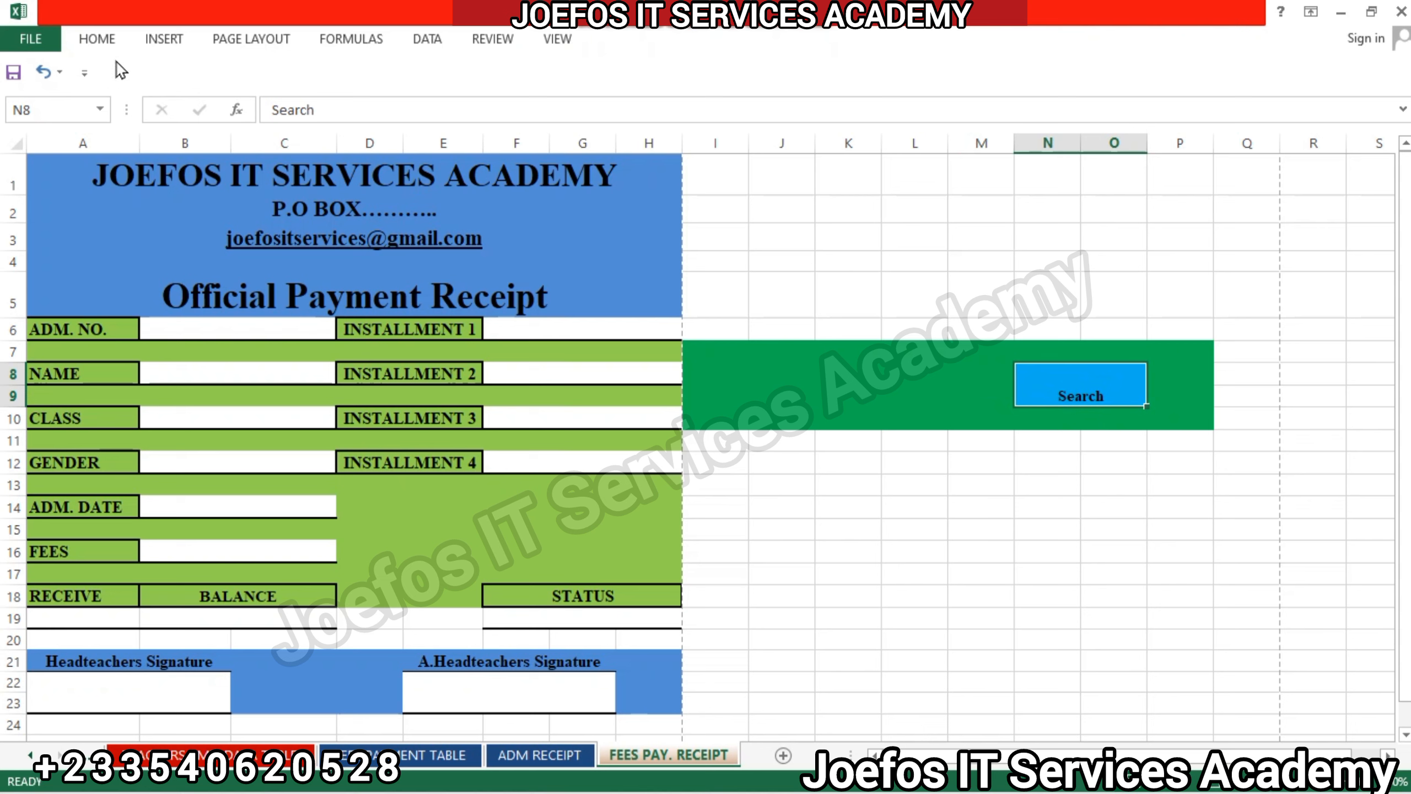
click(109, 34)
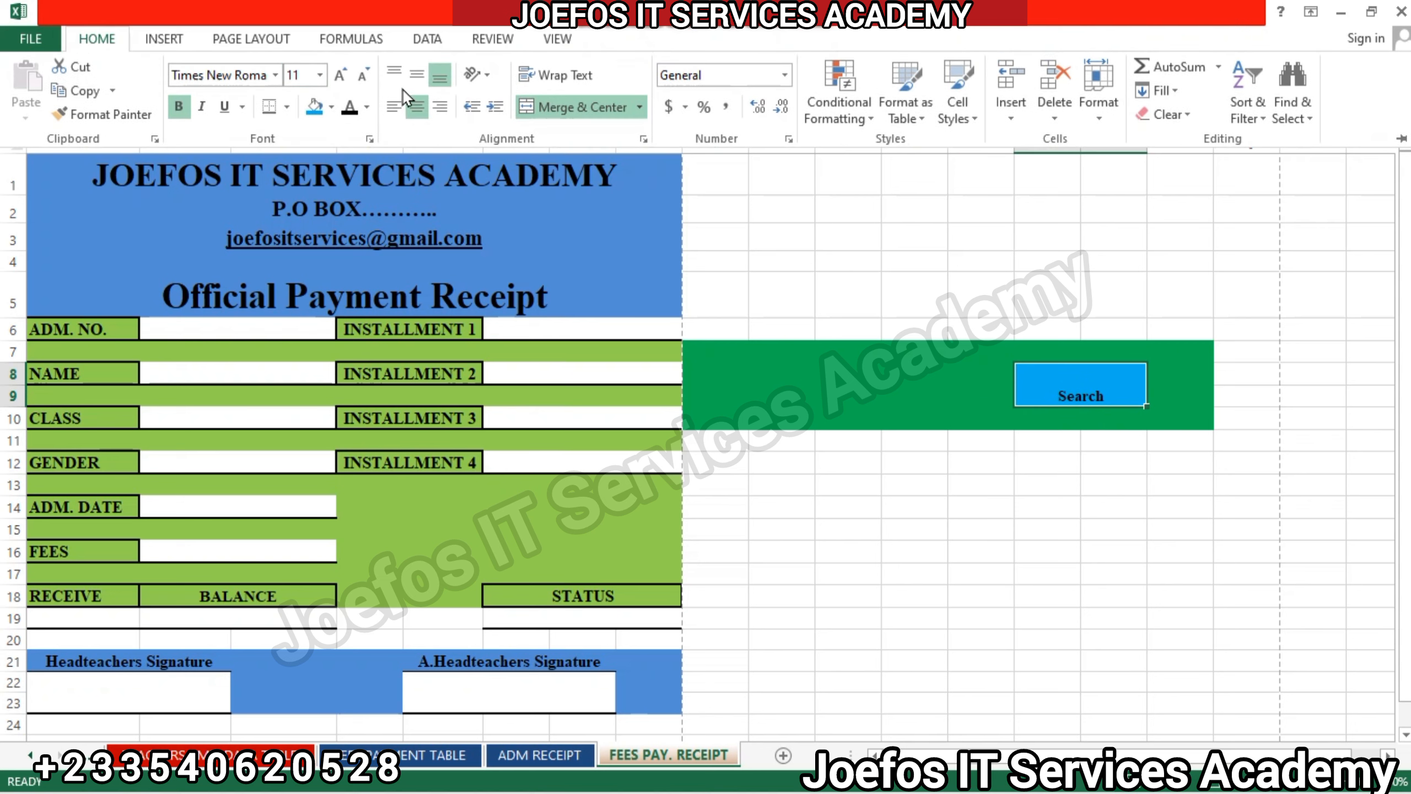
click(416, 77)
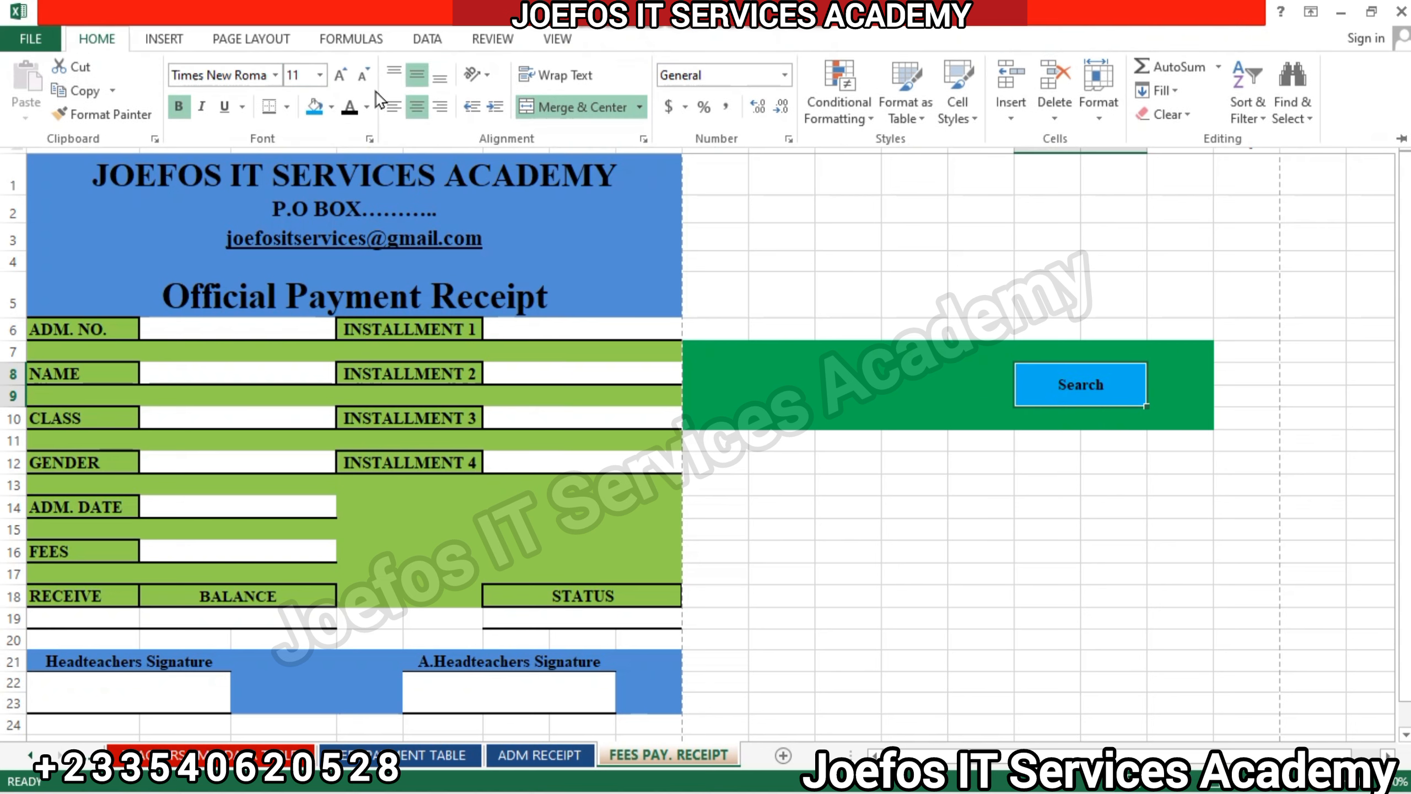
click(341, 75)
click(342, 77)
click(342, 77)
click(342, 77)
click(886, 376)
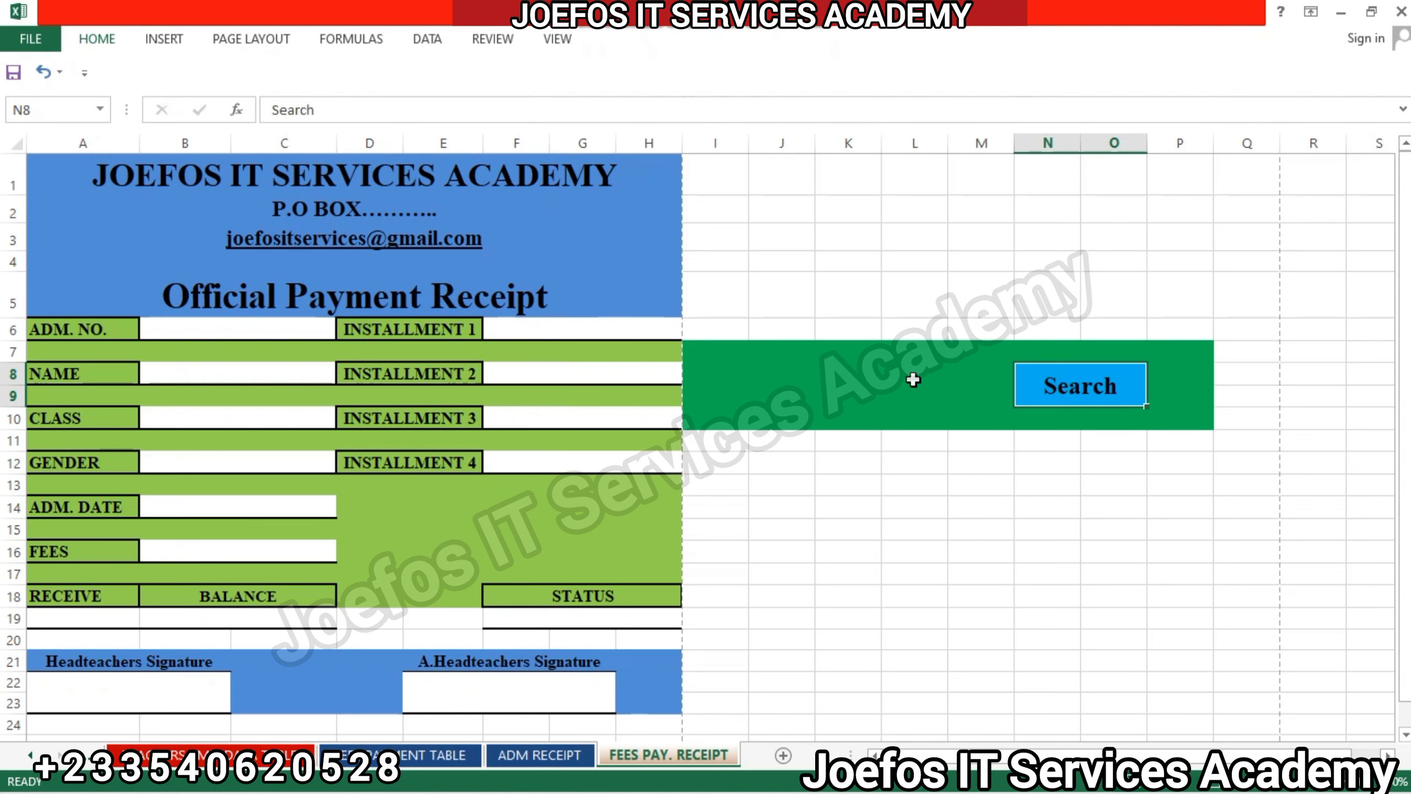
drag(748, 379, 1001, 502)
click(837, 398)
click(1001, 502)
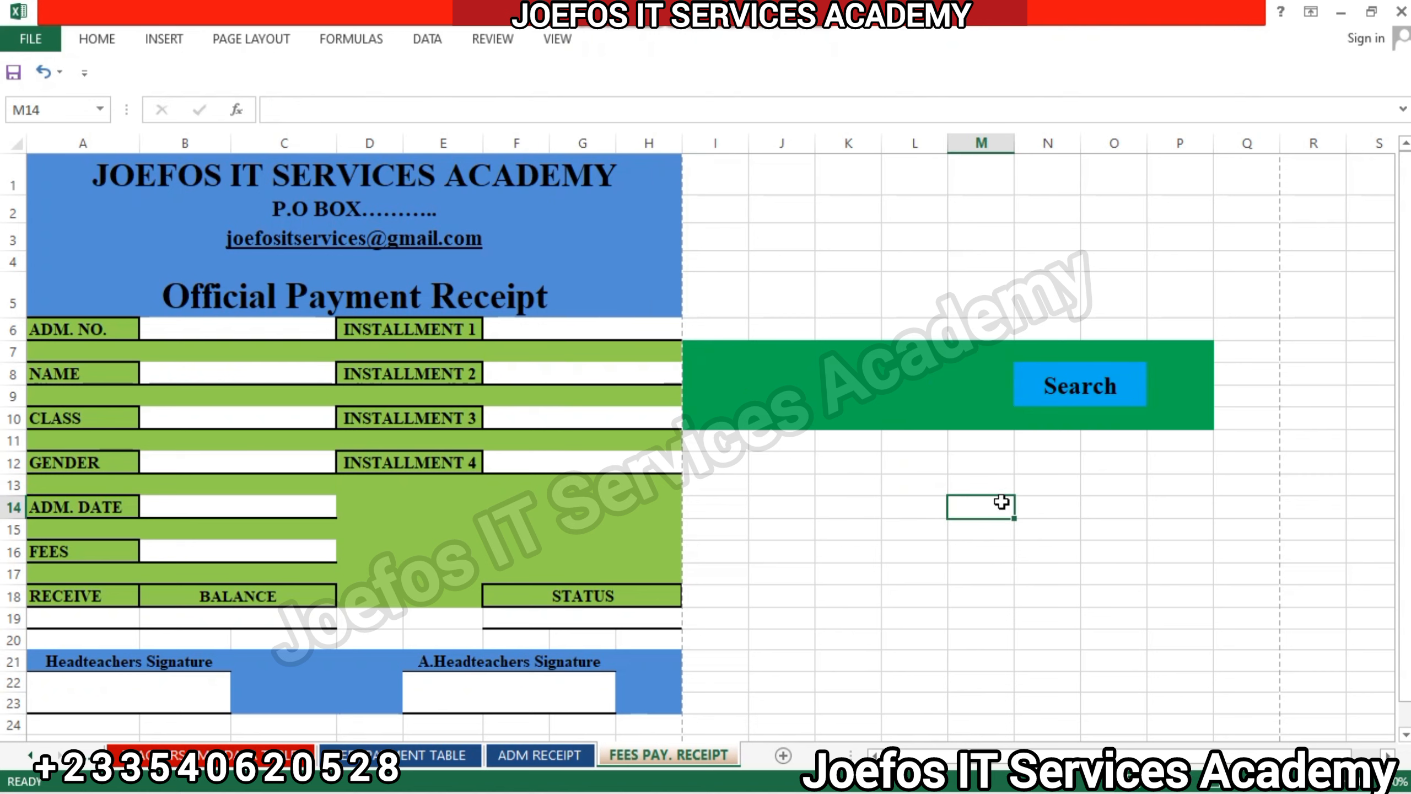
Merge and center J8:M9 next to the "Search" label and fill it with white as the search input box.
drag(756, 374, 973, 396)
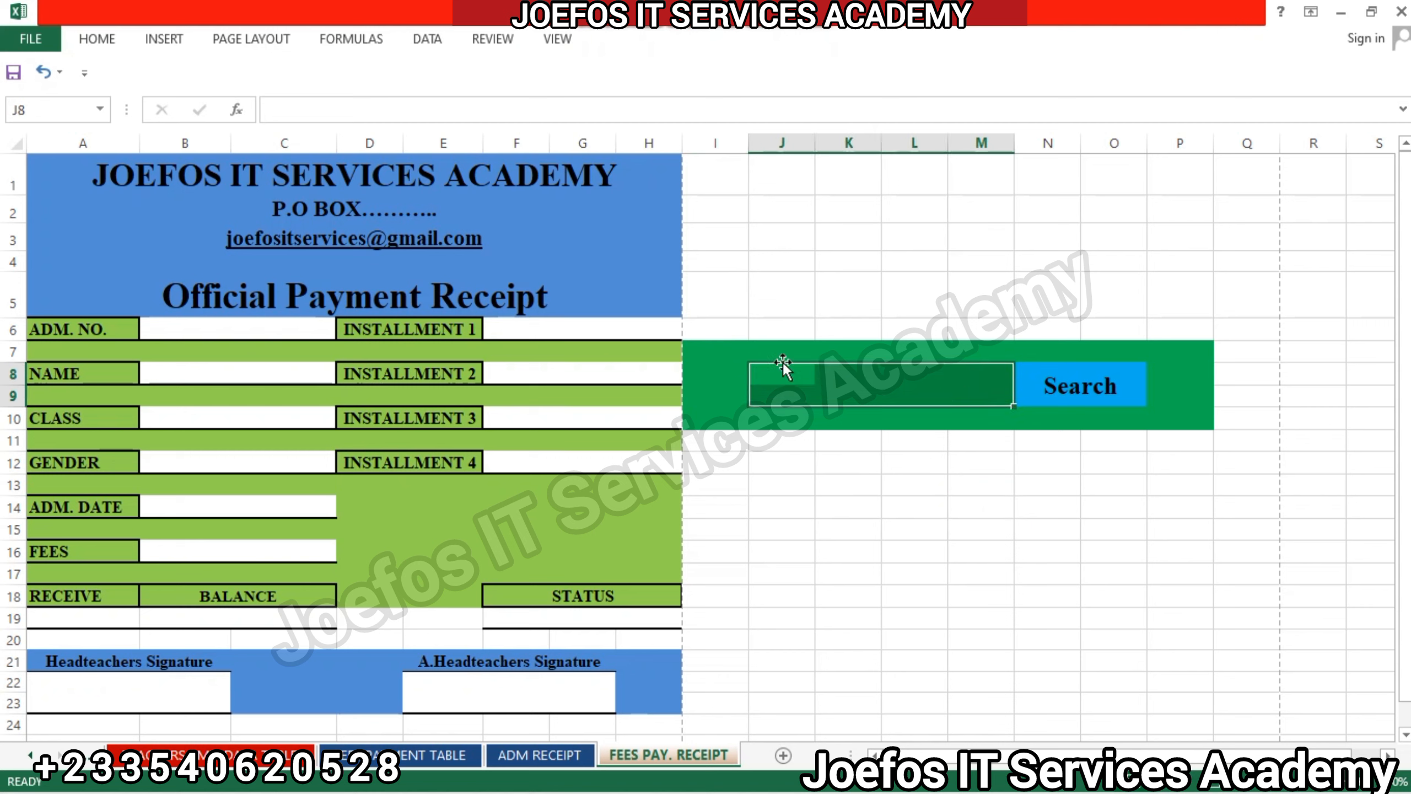
click(101, 47)
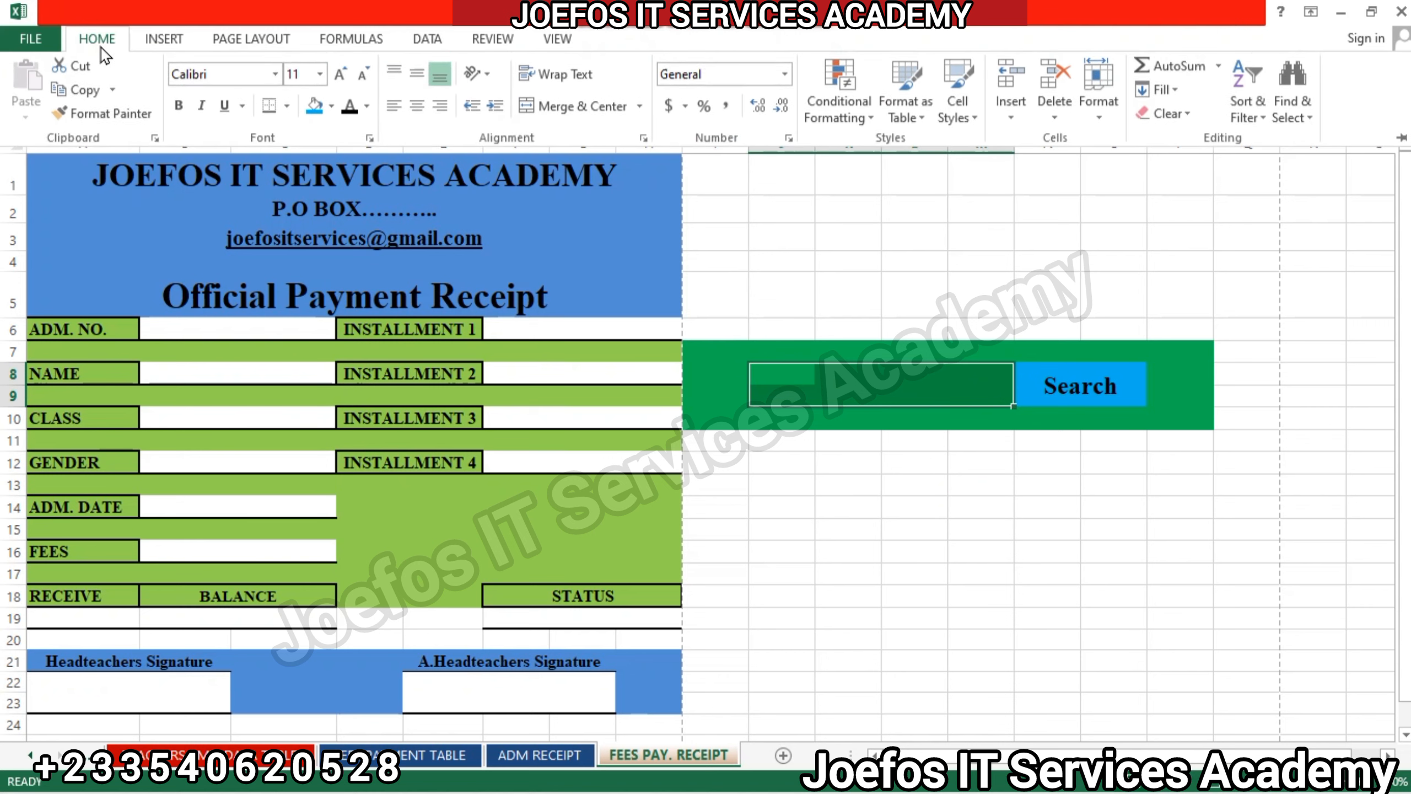
click(555, 109)
click(331, 107)
click(313, 150)
click(866, 385)
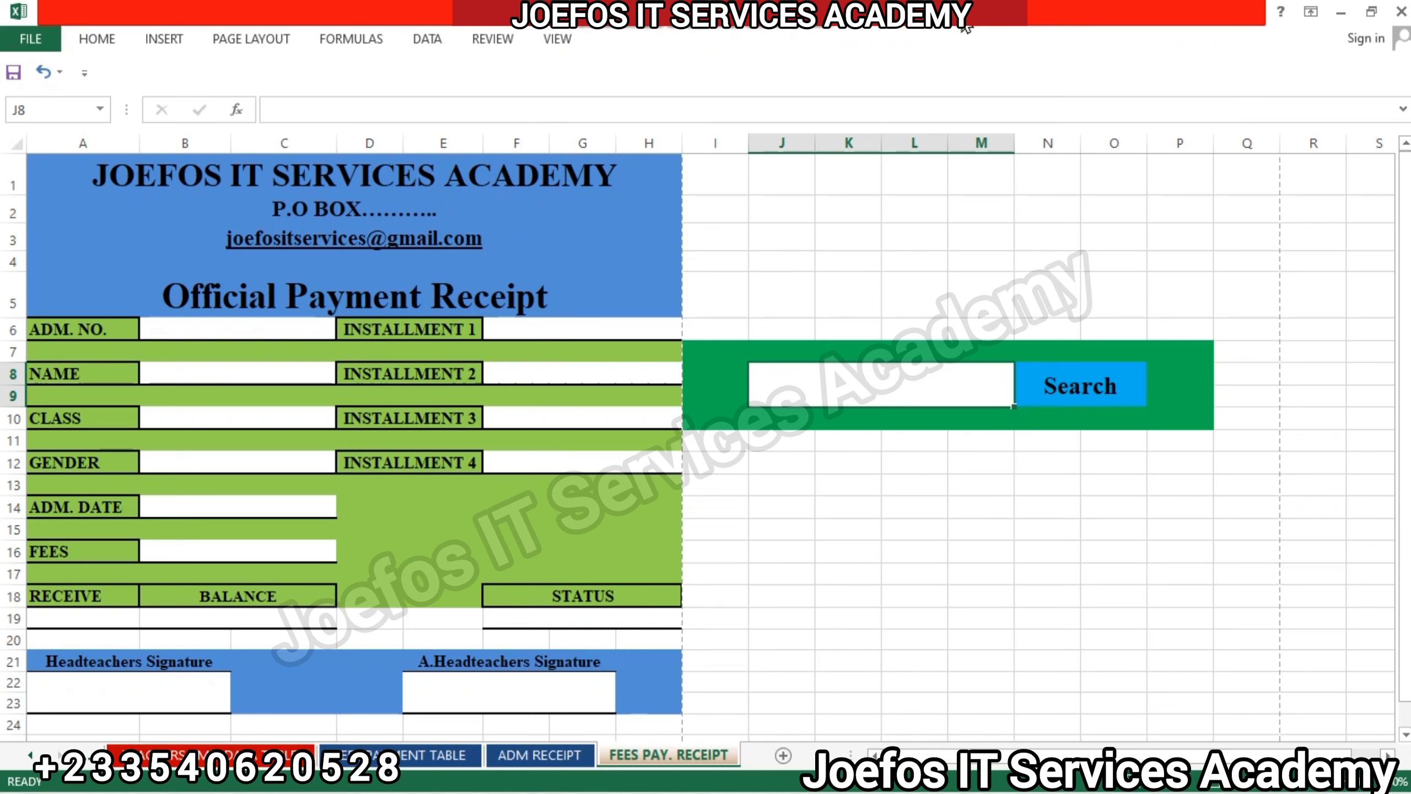